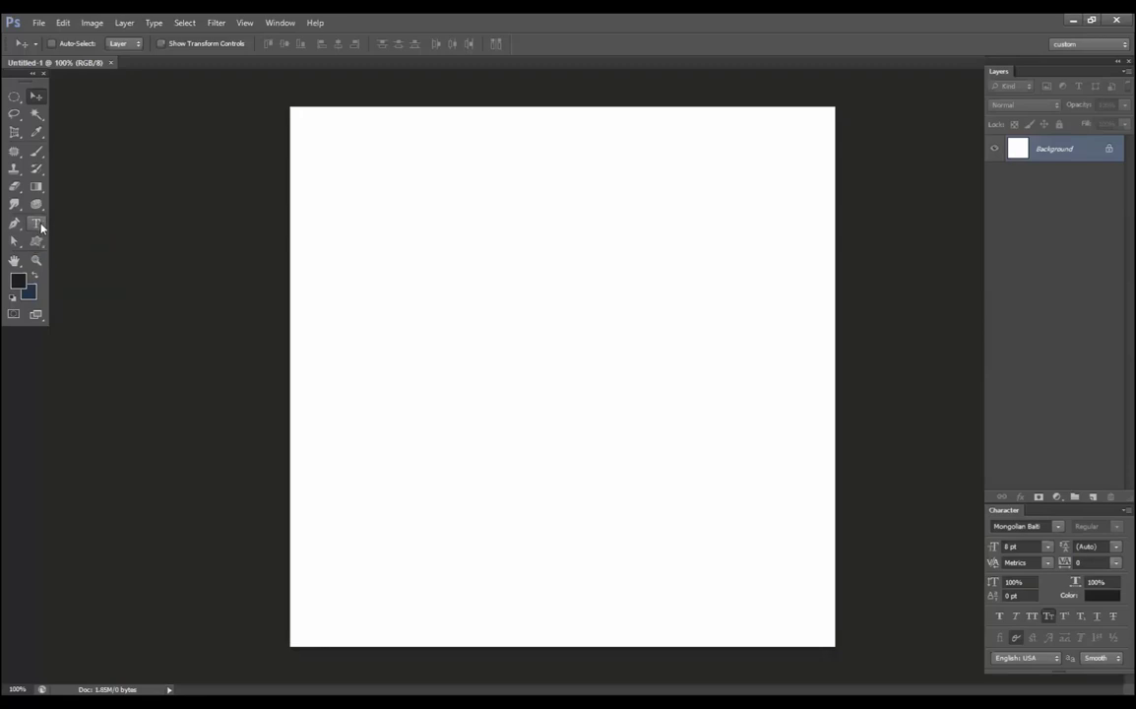
Step: Add a text layer containing a first name, enlarge it to about 260.8 pt, and position it against the canvas's left edge
click(36, 225)
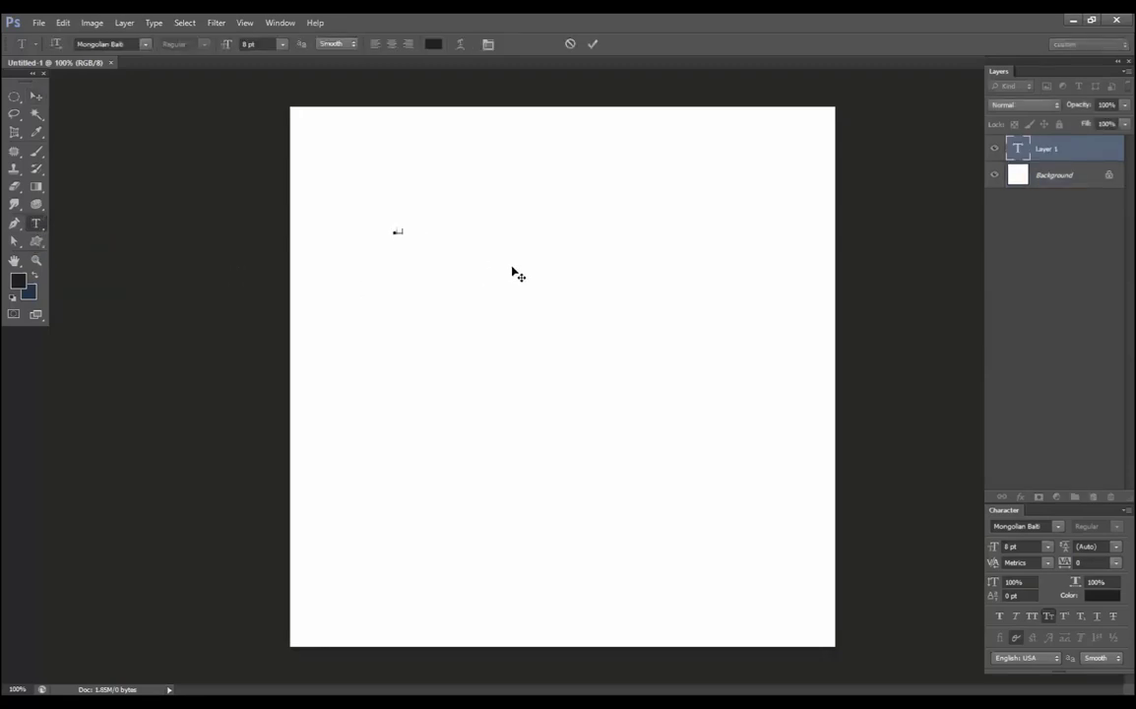
click(37, 97)
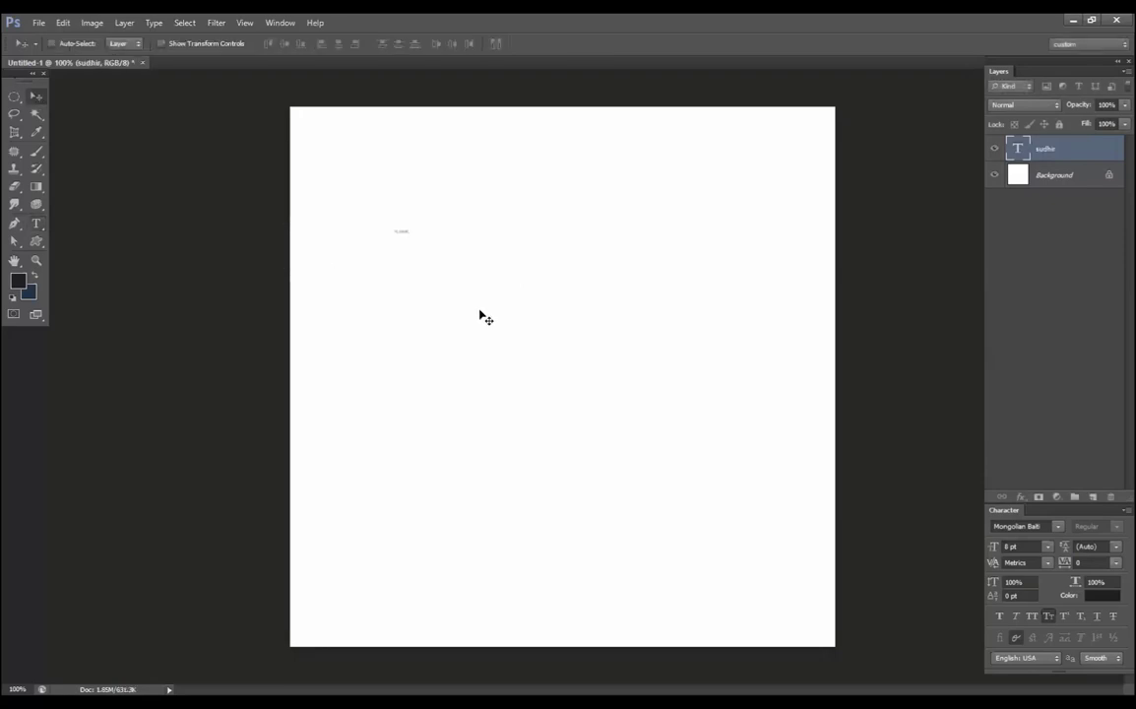
key(ctrl+t)
drag(425, 244, 816, 498)
key(Return)
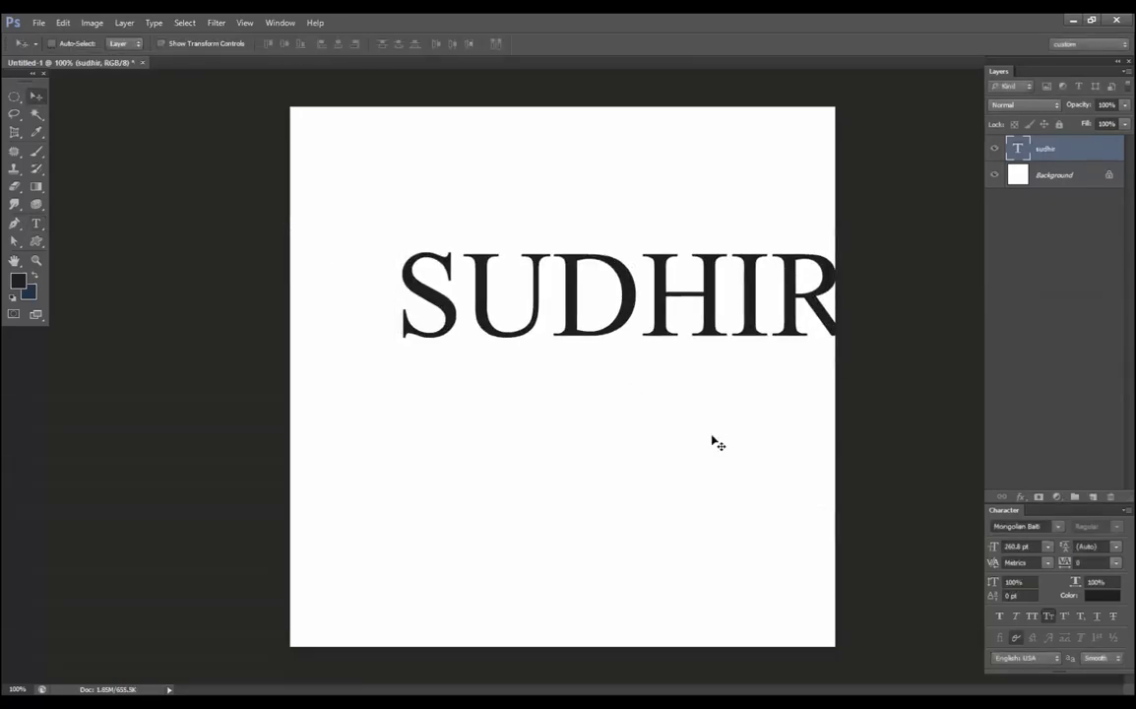
drag(599, 271, 420, 333)
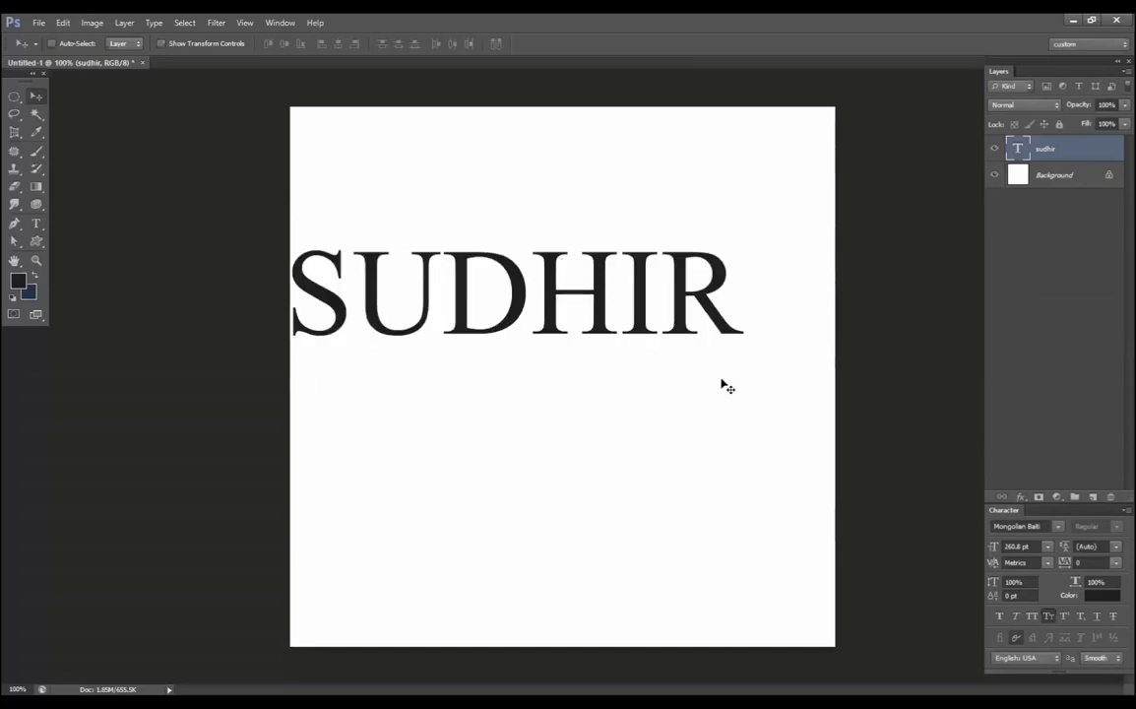
key(ctrl+t)
drag(744, 356, 1131, 644)
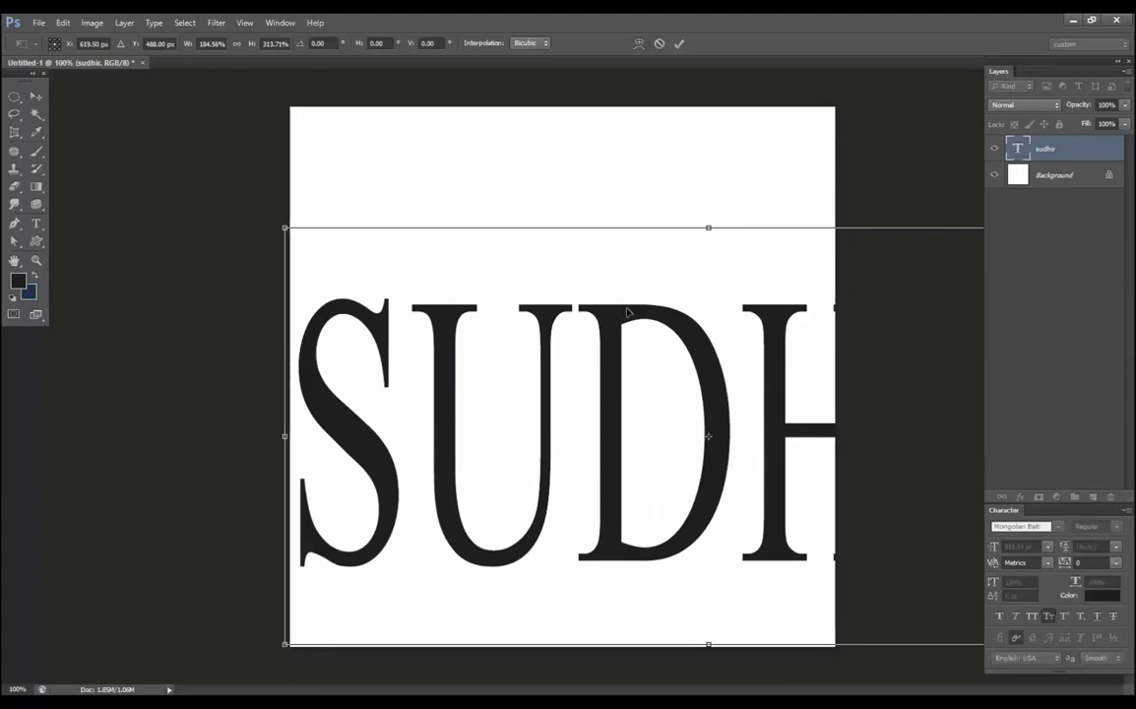
key(Escape)
Step: Move the text towards the middle of the canvas and scale it down to about 10% of its size
drag(555, 293, 566, 306)
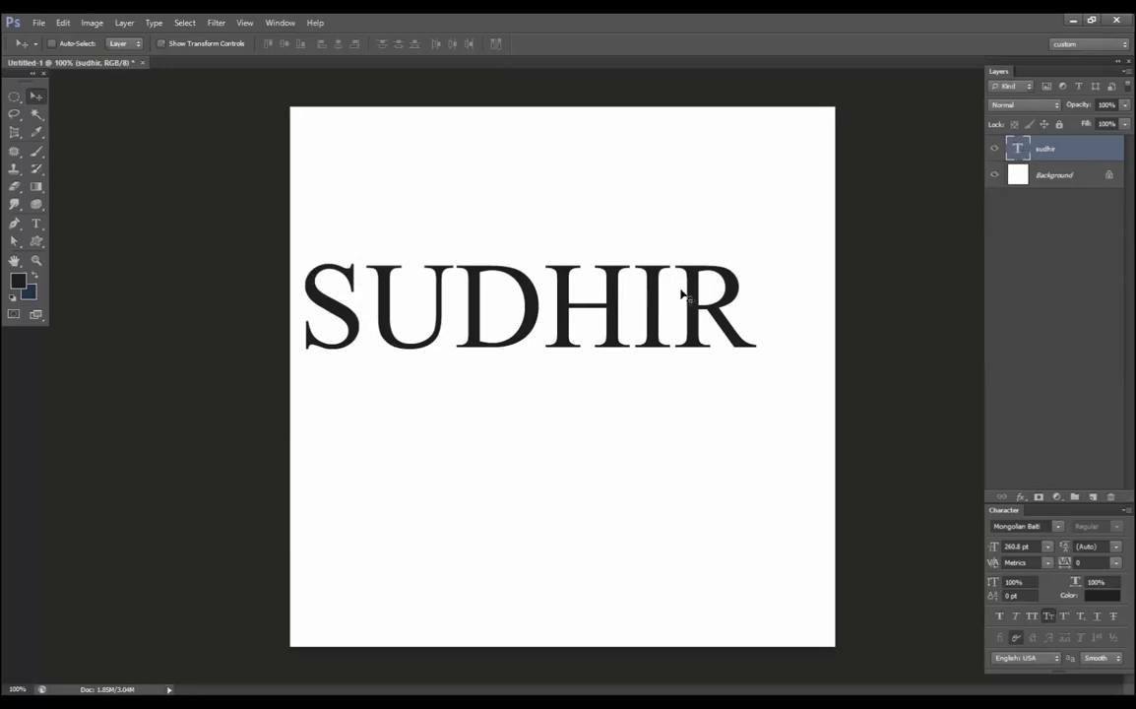
drag(615, 313, 636, 355)
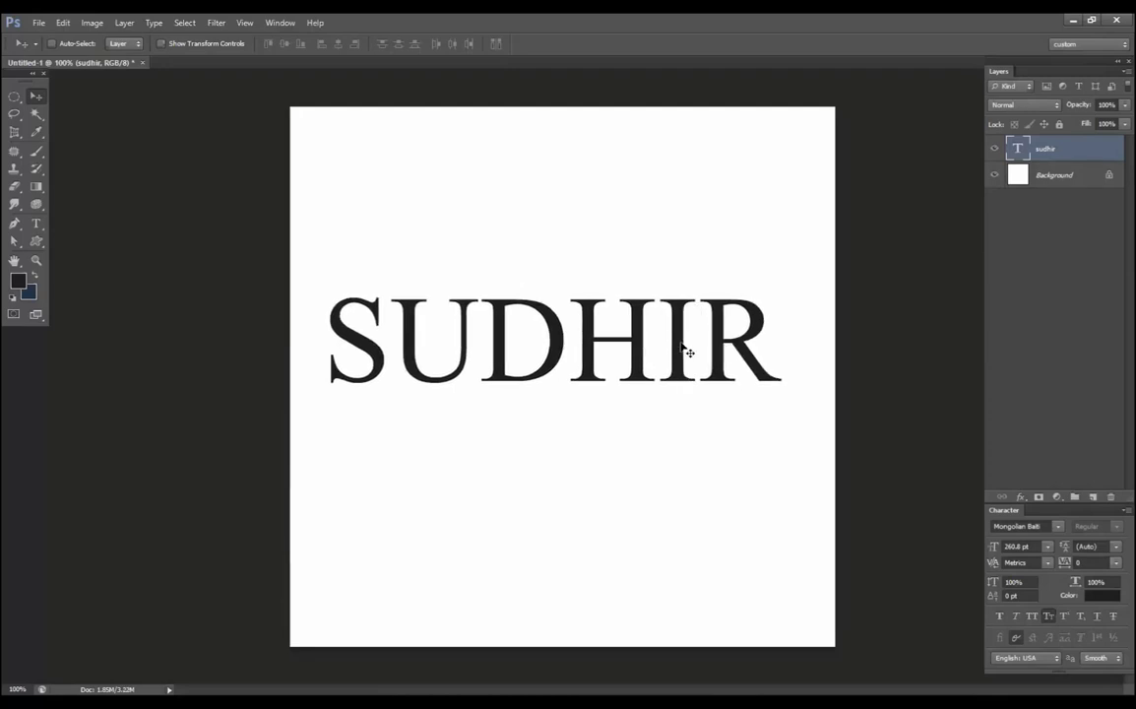
key(ctrl+t)
drag(783, 407, 372, 292)
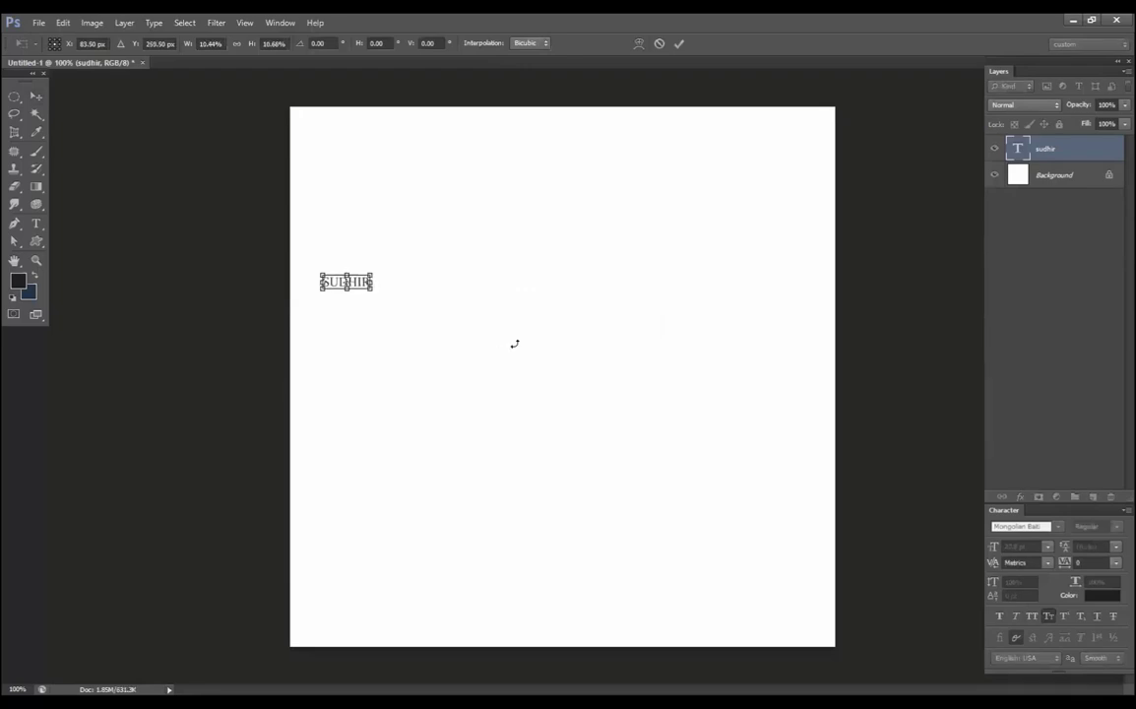
key(Return)
Step: Enlarge the tiny text layer to about 278 pt so that it spans most of the canvas width
key(ctrl+t)
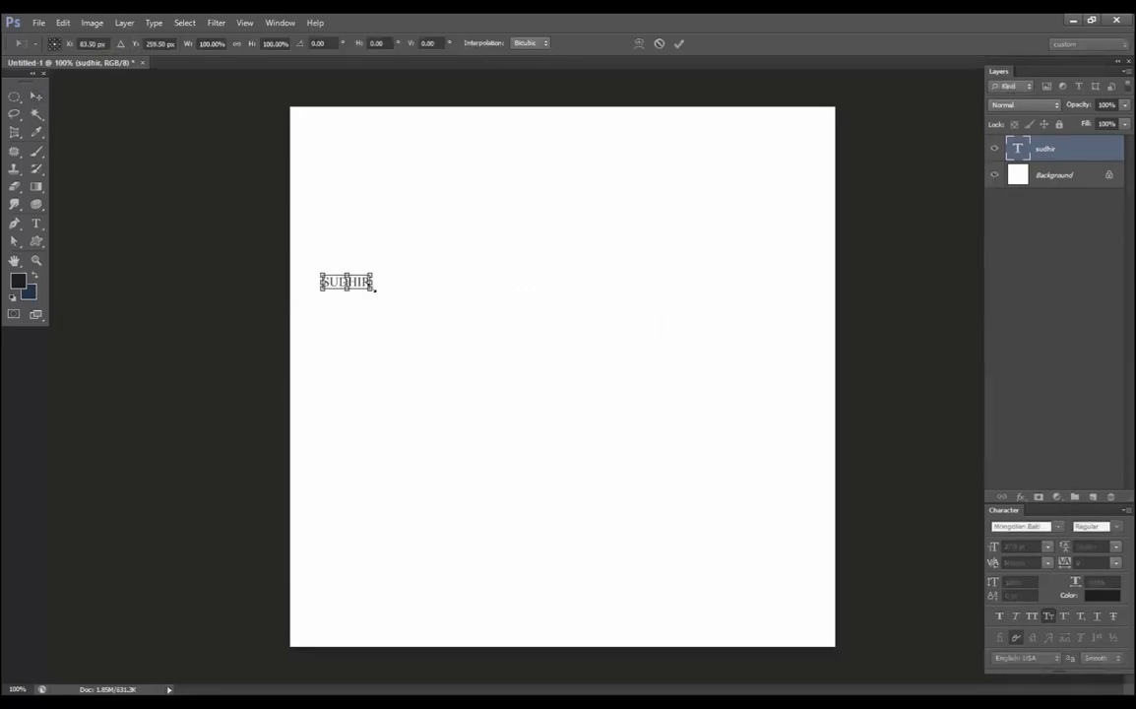
drag(372, 290, 758, 549)
key(Return)
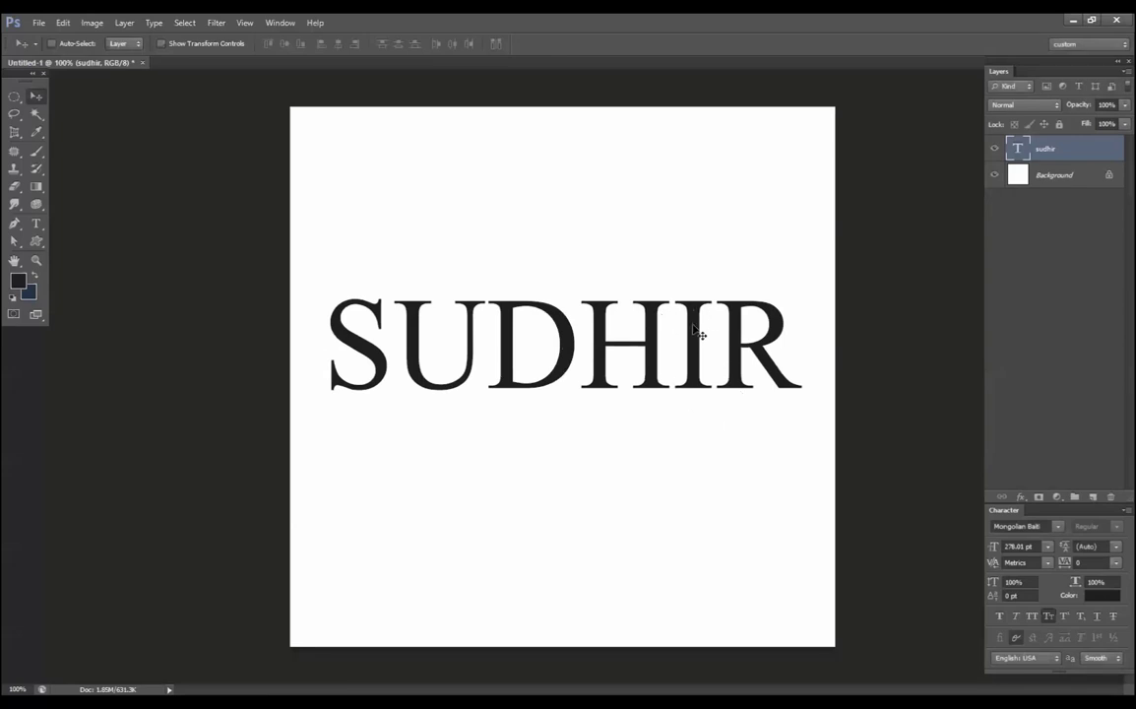
Step: Rasterize the text layer and shrink the rasterized word to a tiny size
right_click(1065, 150)
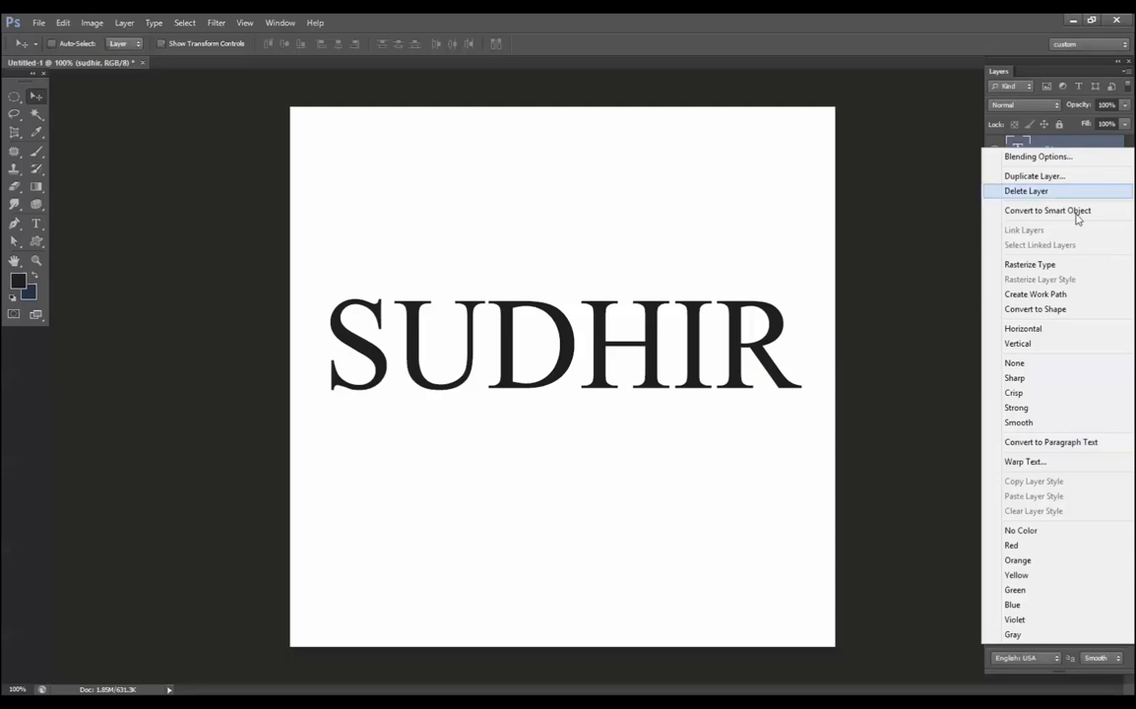
click(1049, 266)
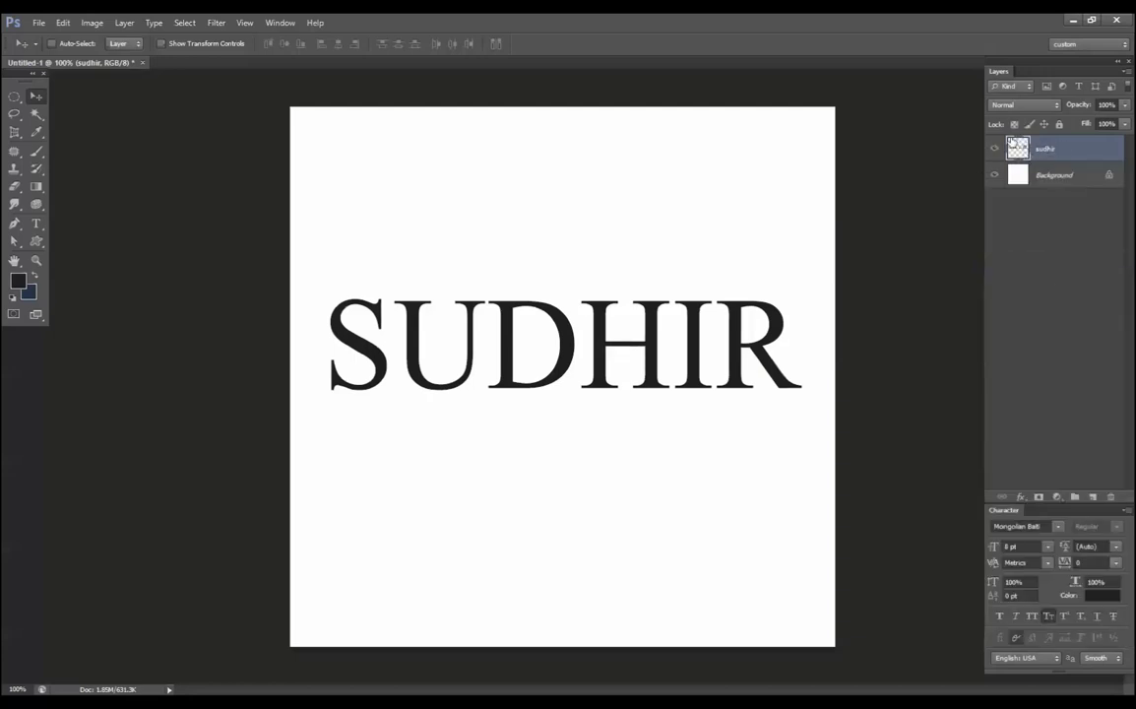
key(ctrl+t)
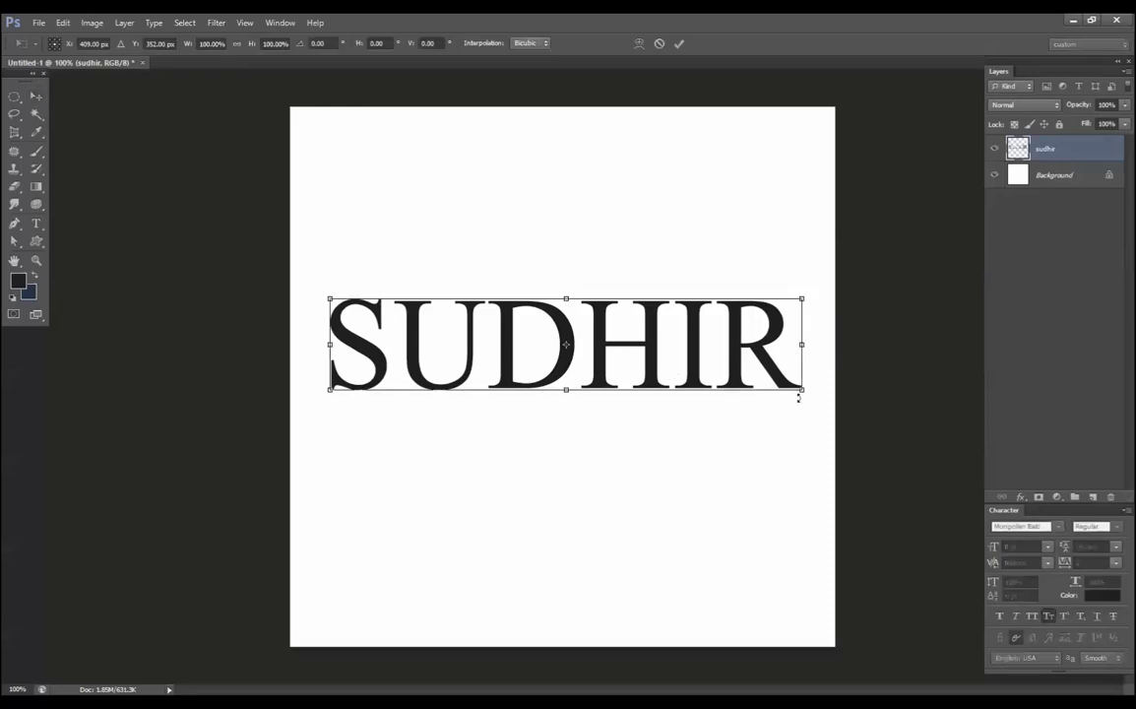
drag(801, 388, 372, 246)
key(Return)
Step: Enlarge the rasterized word across the canvas, and undo the scaling and rasterizing to restore the editable text layer
key(ctrl+t)
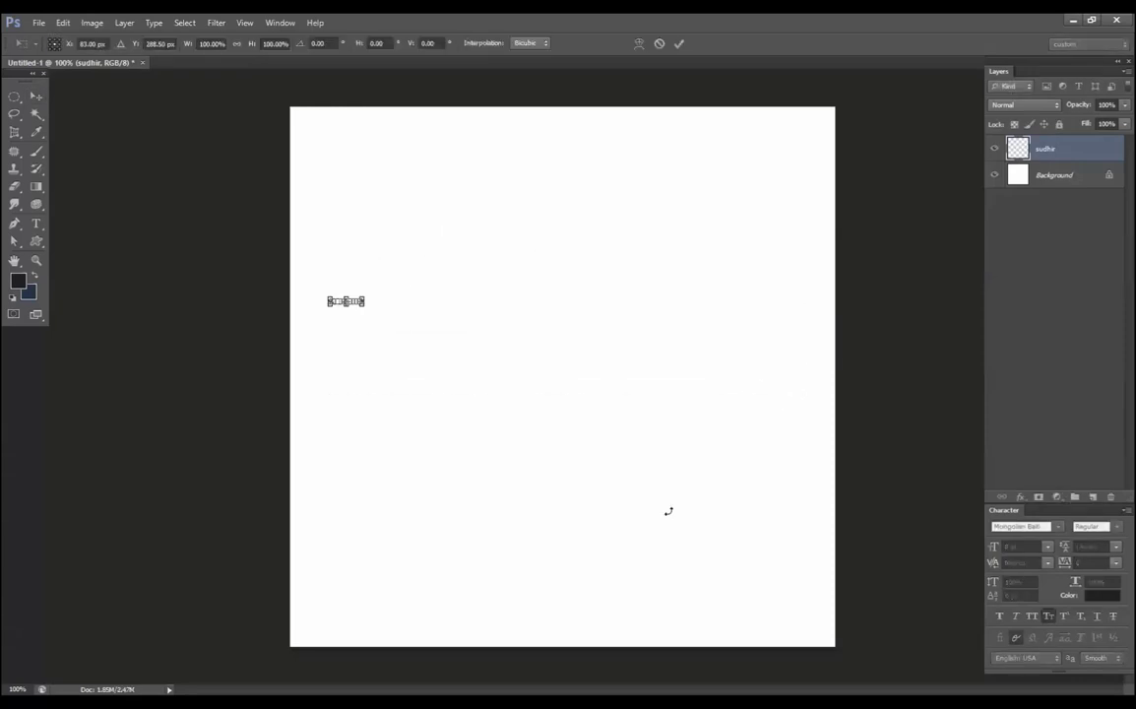
drag(367, 308, 735, 655)
key(Return)
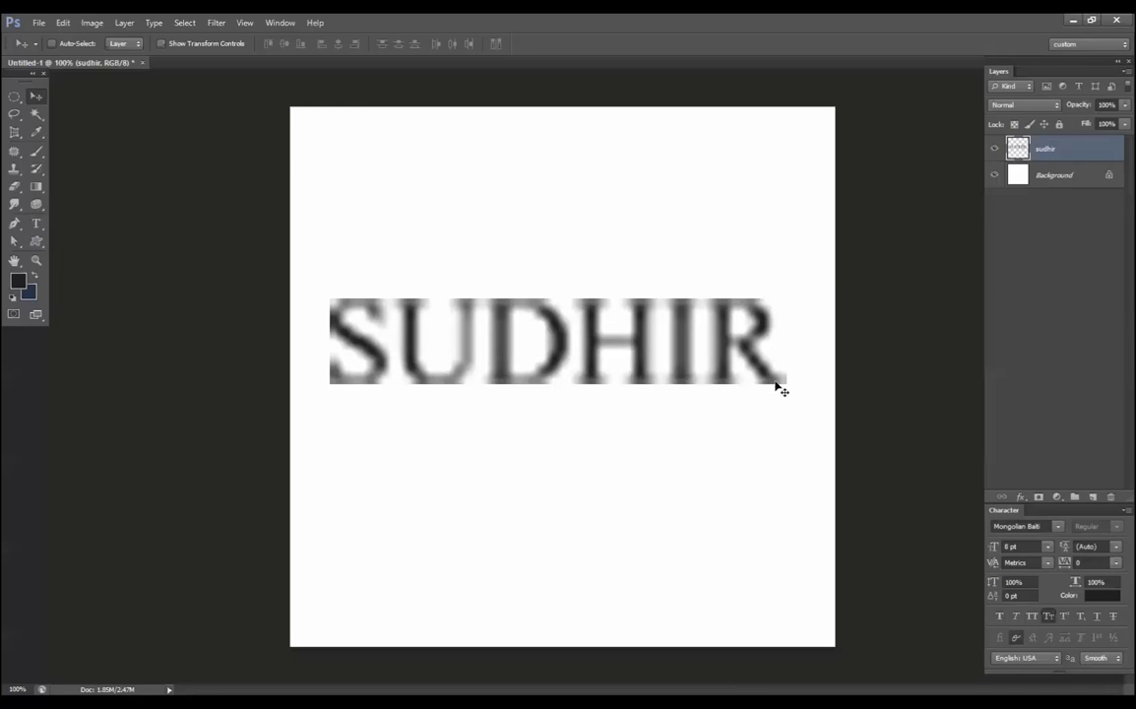
key(ctrl+z)
key(ctrl+z)
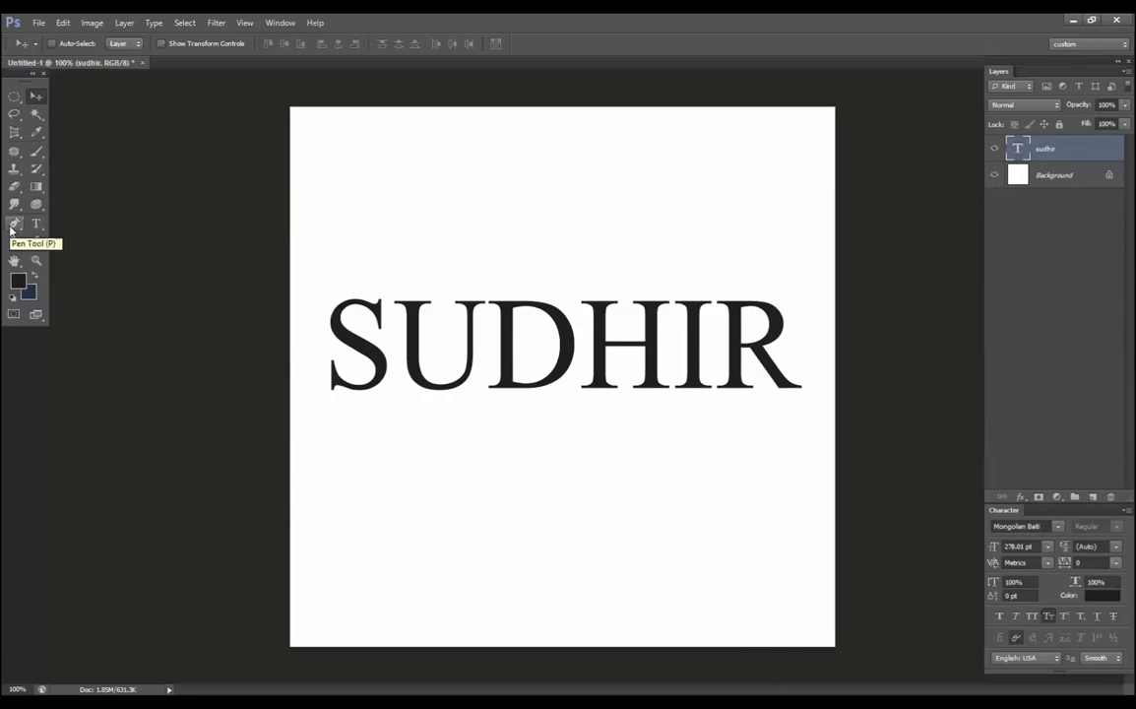
Step: Move the text near the canvas's upper edge and recolour the whole word muted red with Smooth anti-aliasing
click(14, 224)
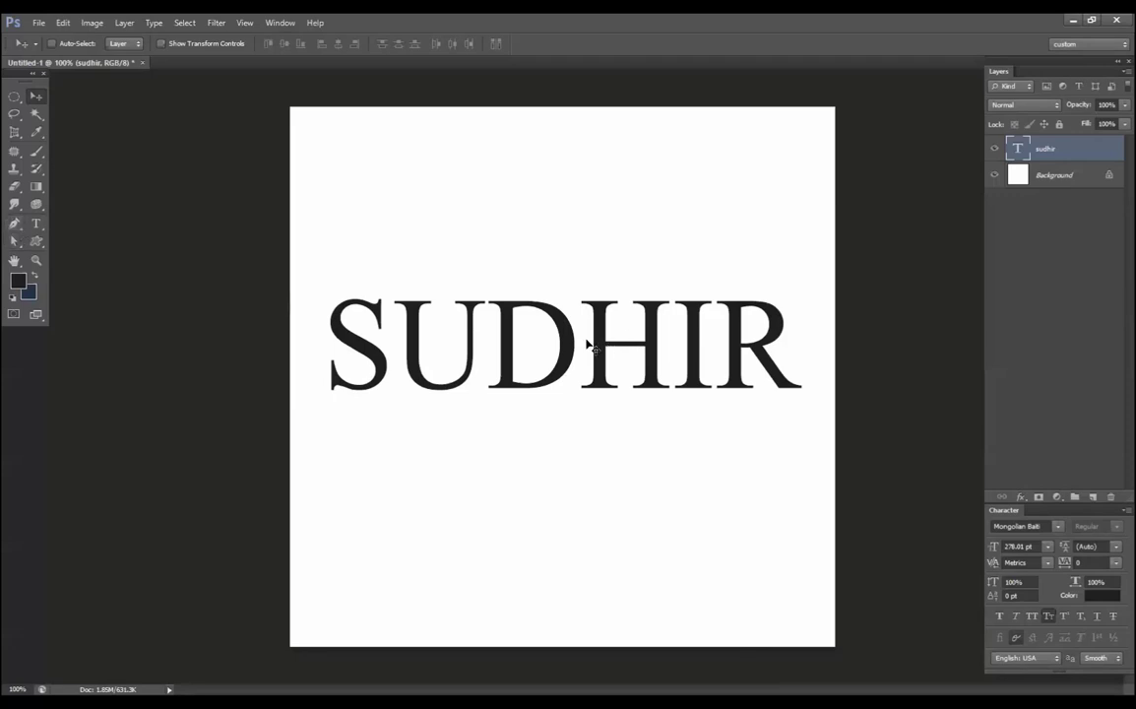
drag(566, 327, 580, 181)
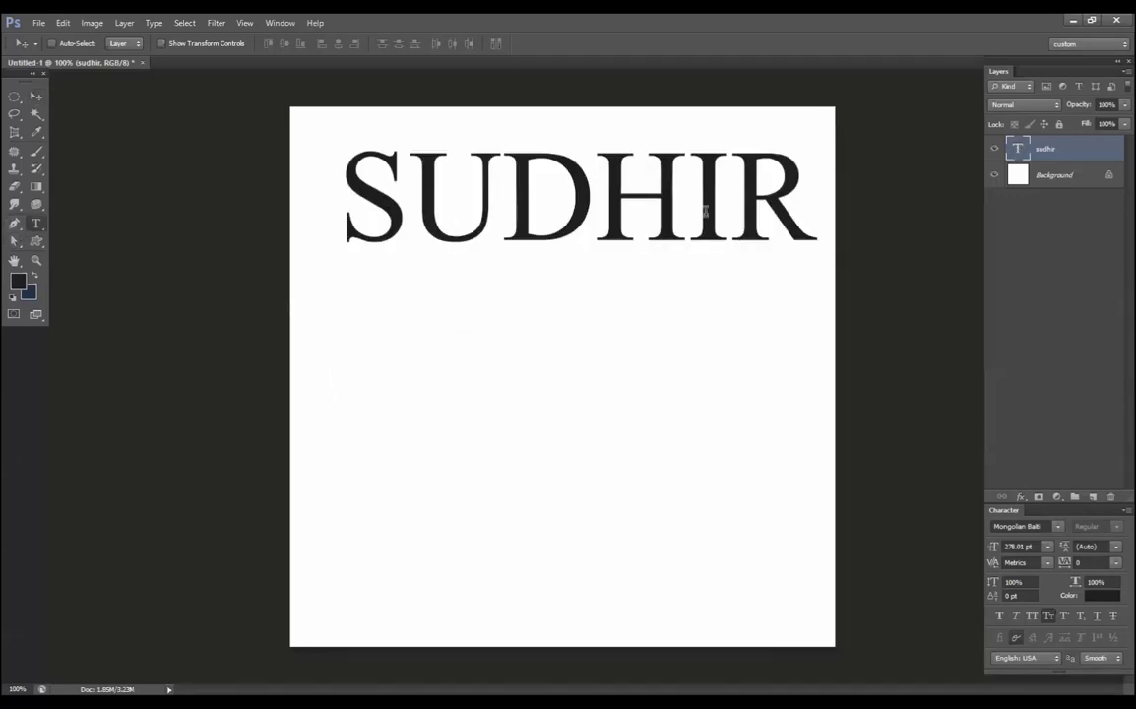
double_click(1018, 148)
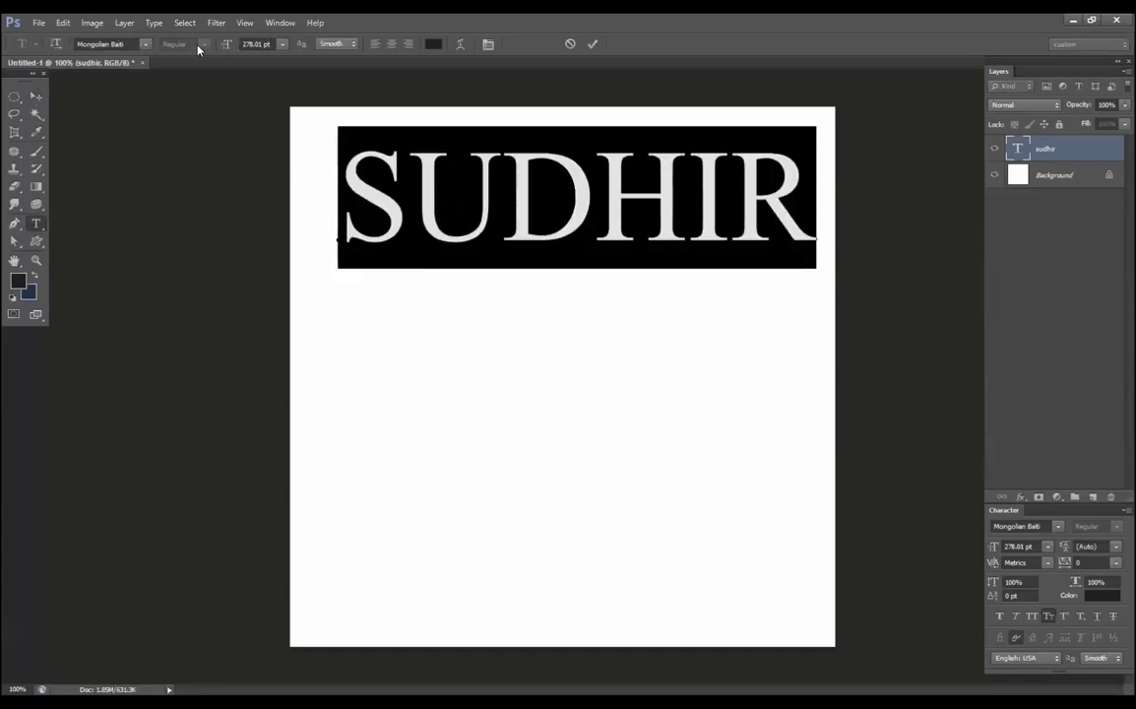
click(335, 43)
click(333, 101)
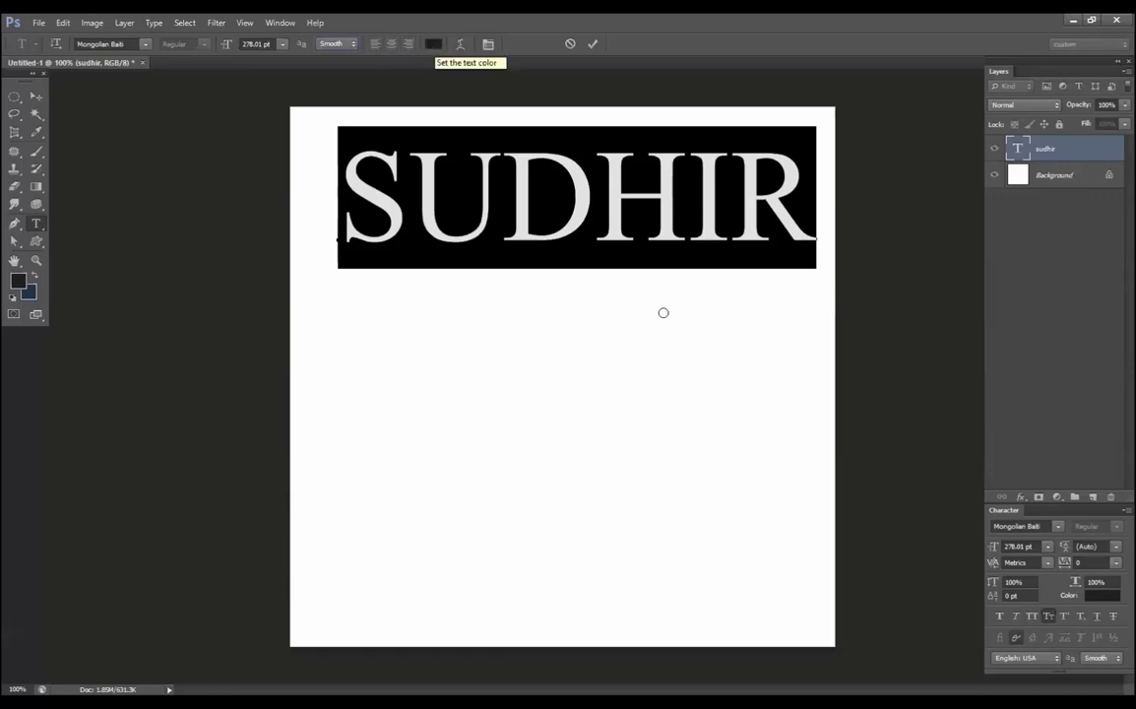
click(433, 46)
key(Return)
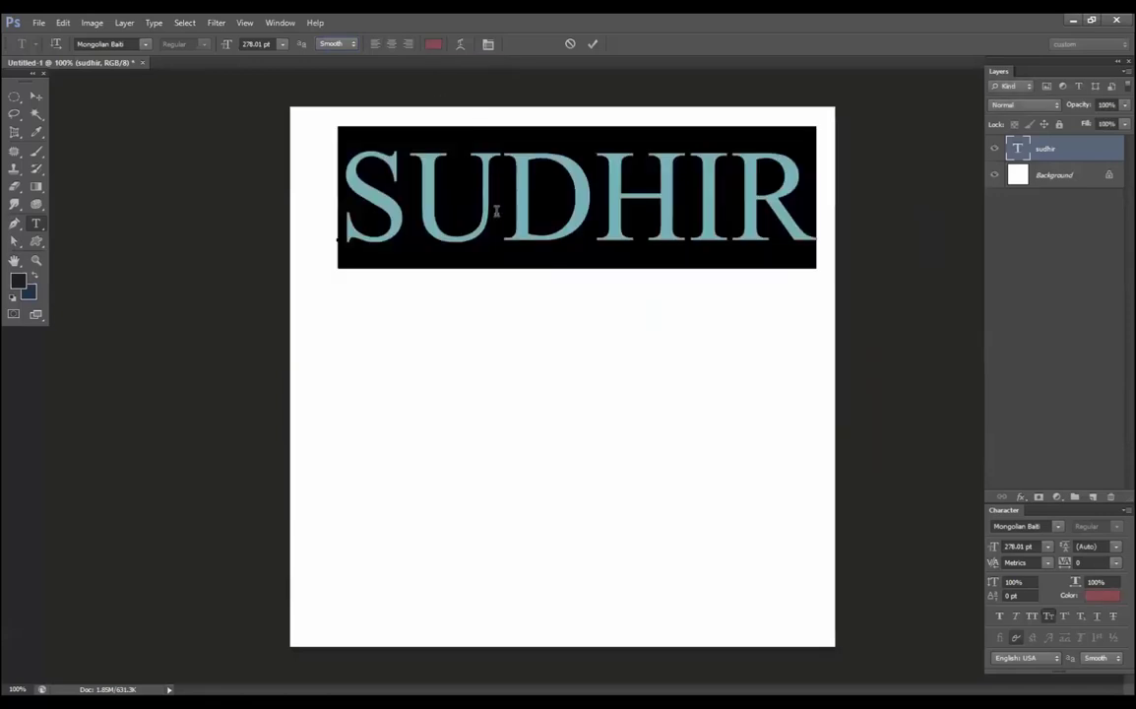
Step: Recolour only the second letter of the word pure red (ff0000) and commit the text edit
drag(410, 187, 474, 182)
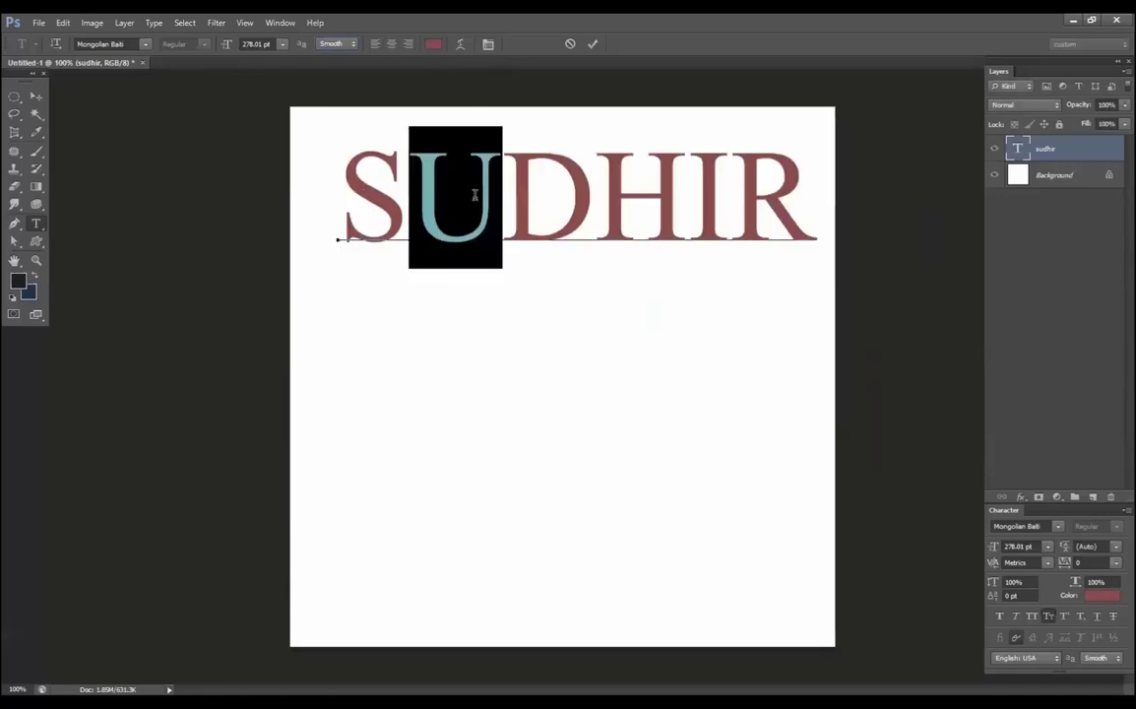
click(435, 45)
click(742, 258)
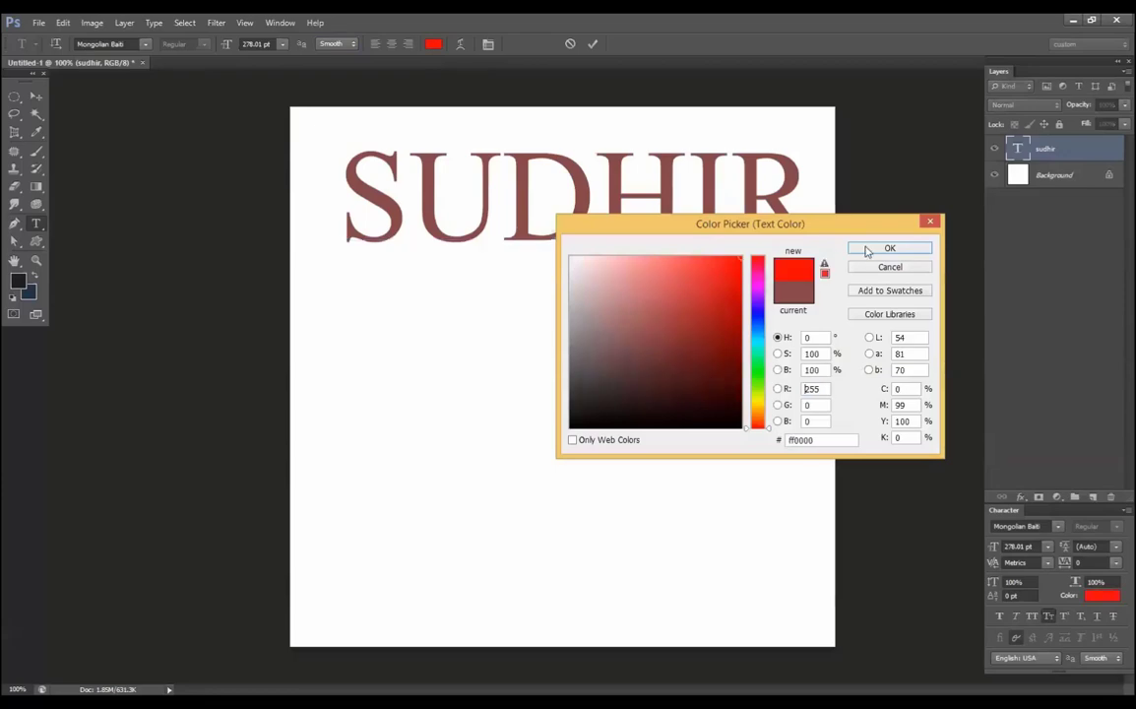
click(870, 249)
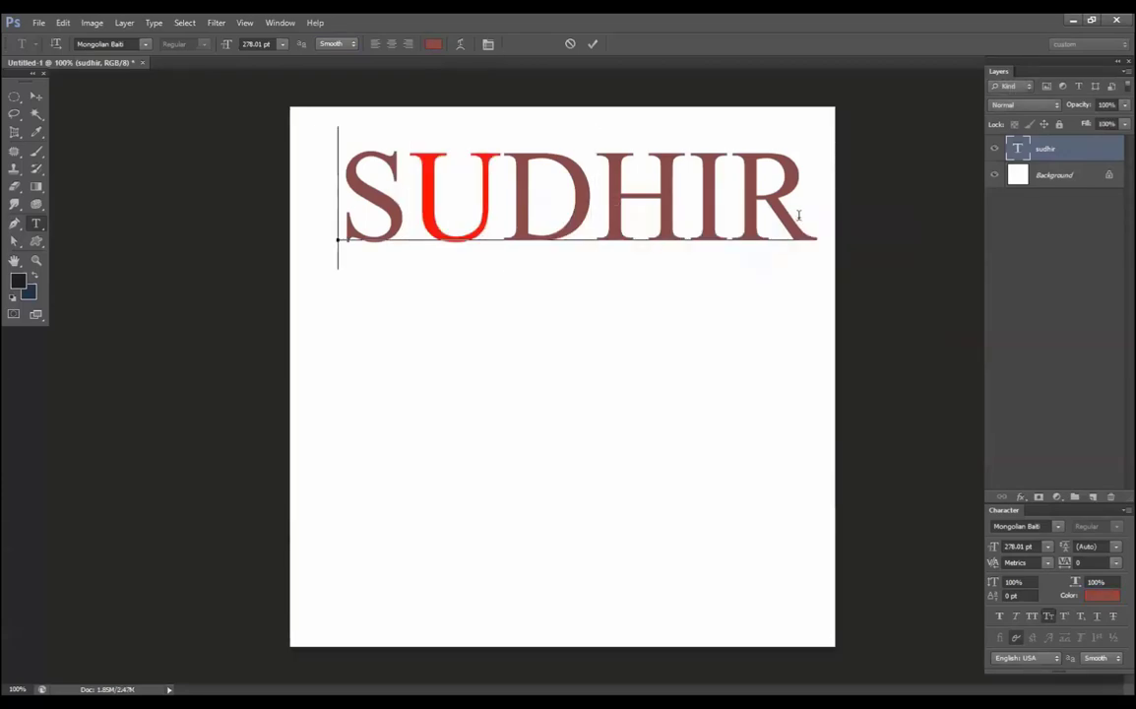
key(ctrl+a)
key(ctrl+Return)
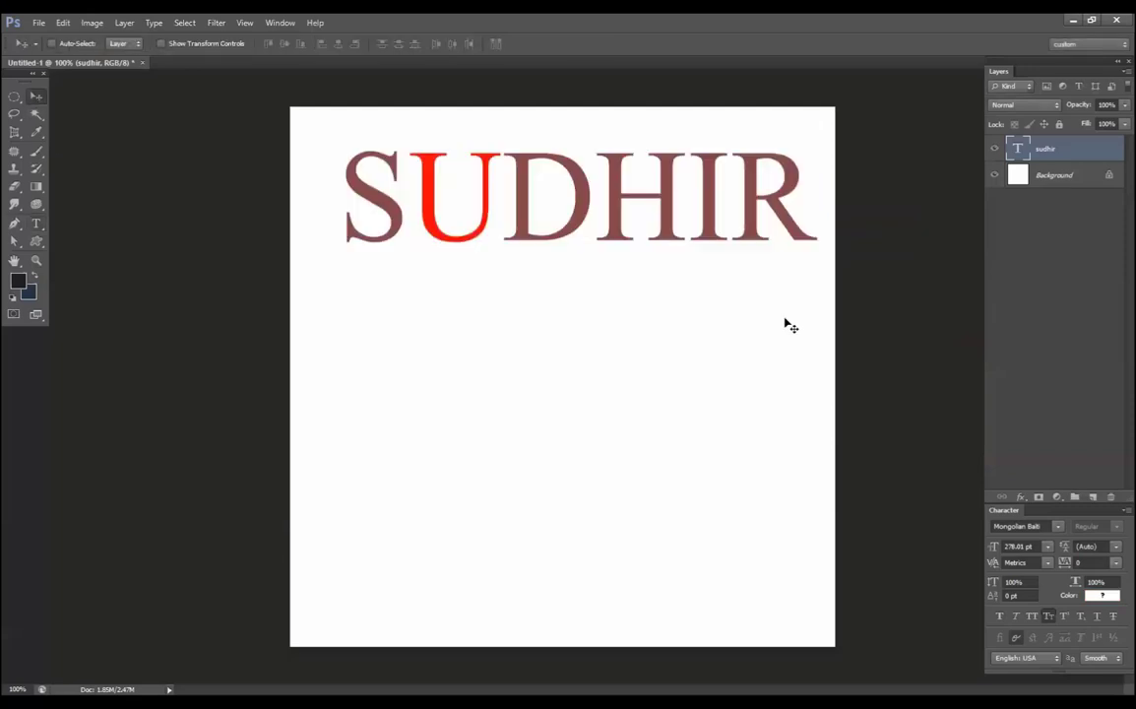
Step: Scale the text down to about 158.86 pt and place it in the middle of the canvas
key(ctrl+t)
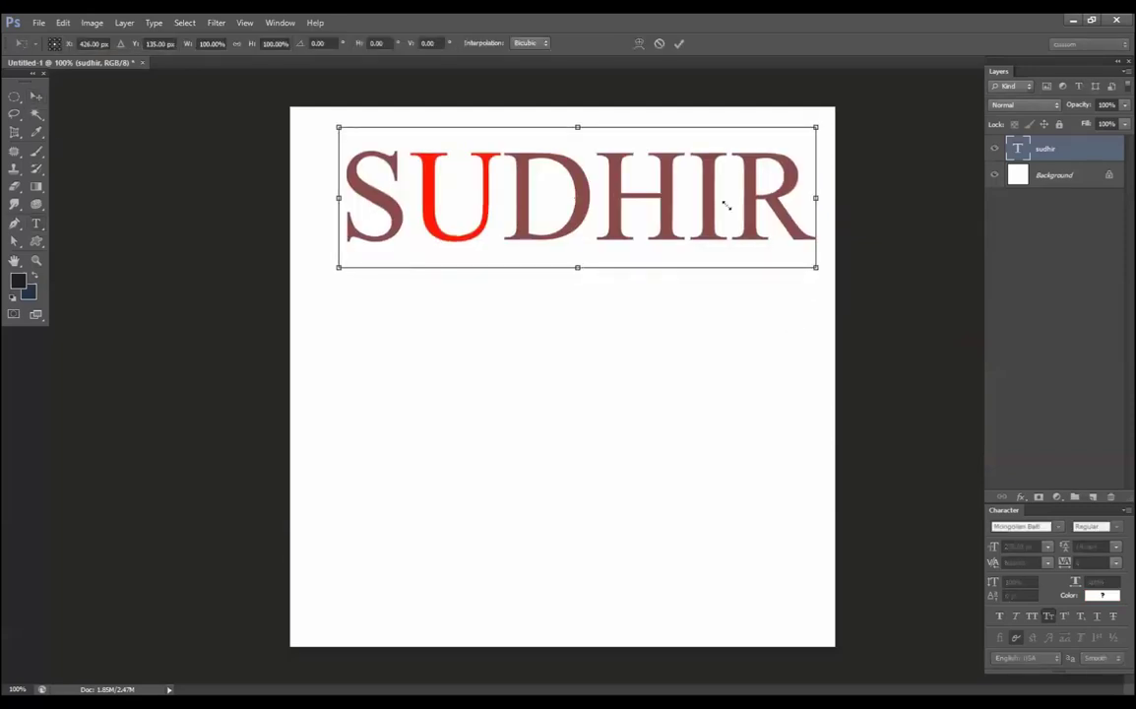
key(Escape)
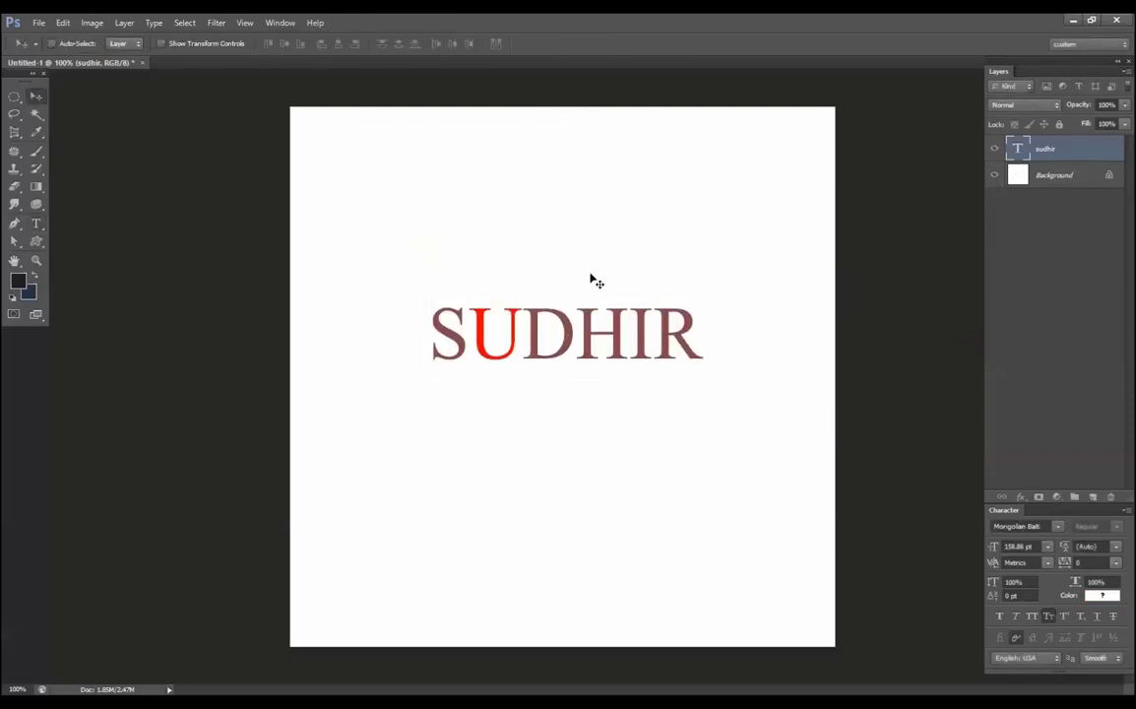
Step: Select the whole word for editing and preview the Flag warp style on it
double_click(1010, 150)
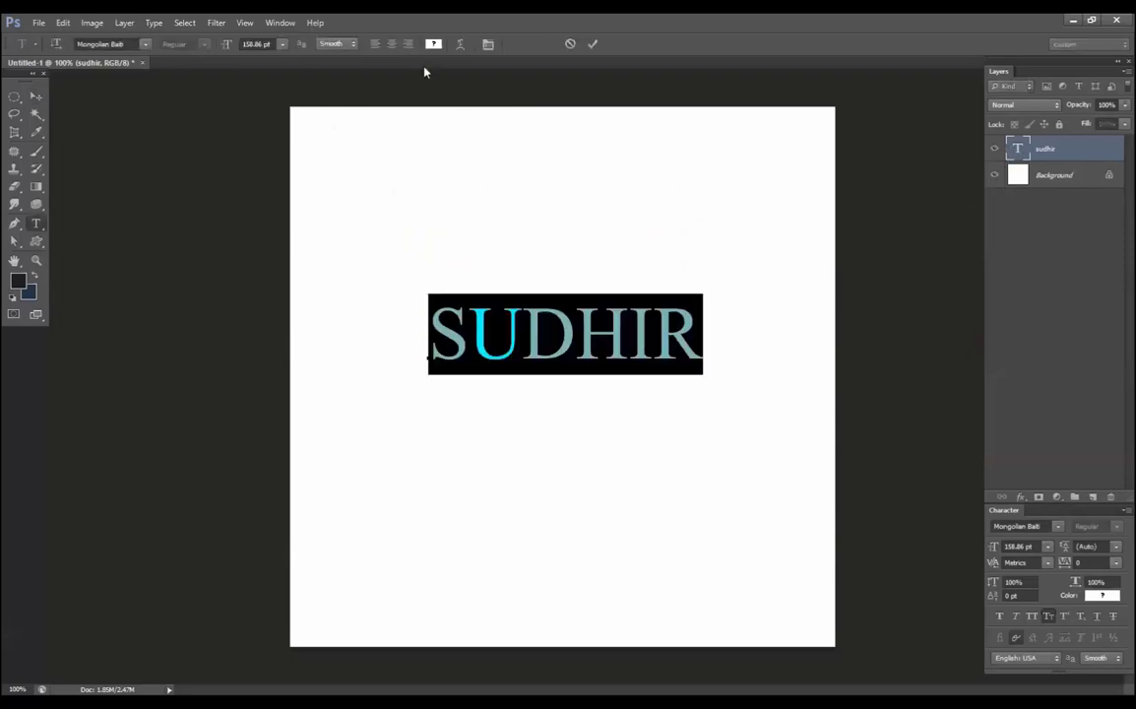
click(460, 46)
click(837, 231)
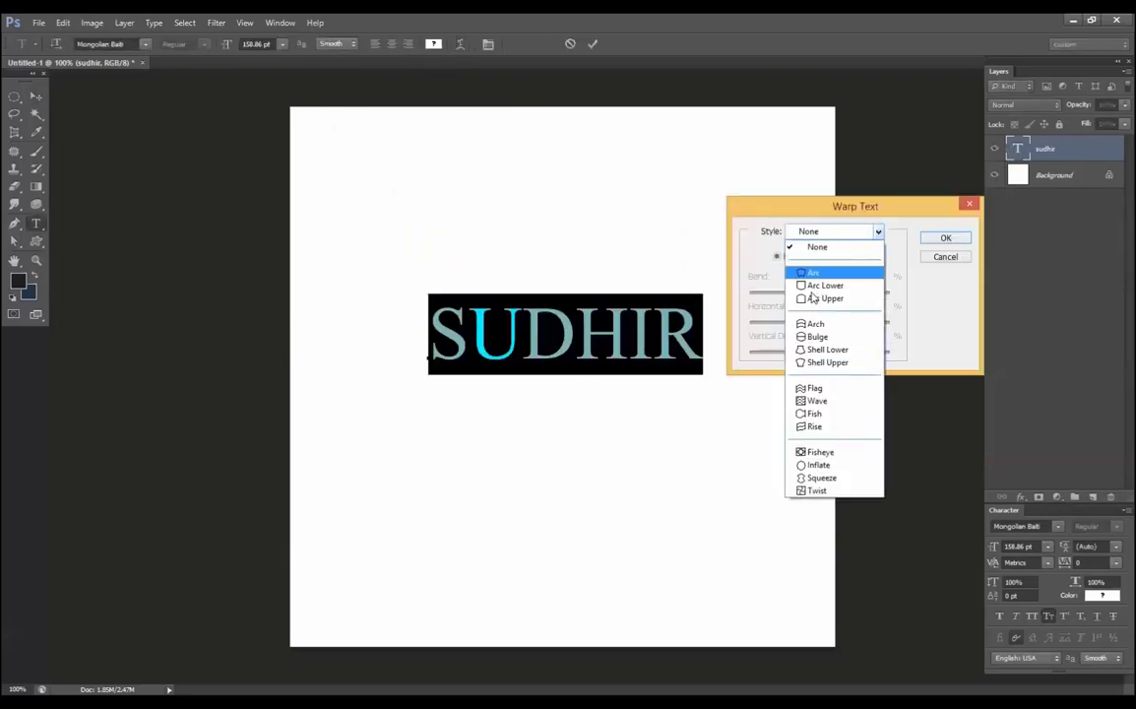
click(815, 388)
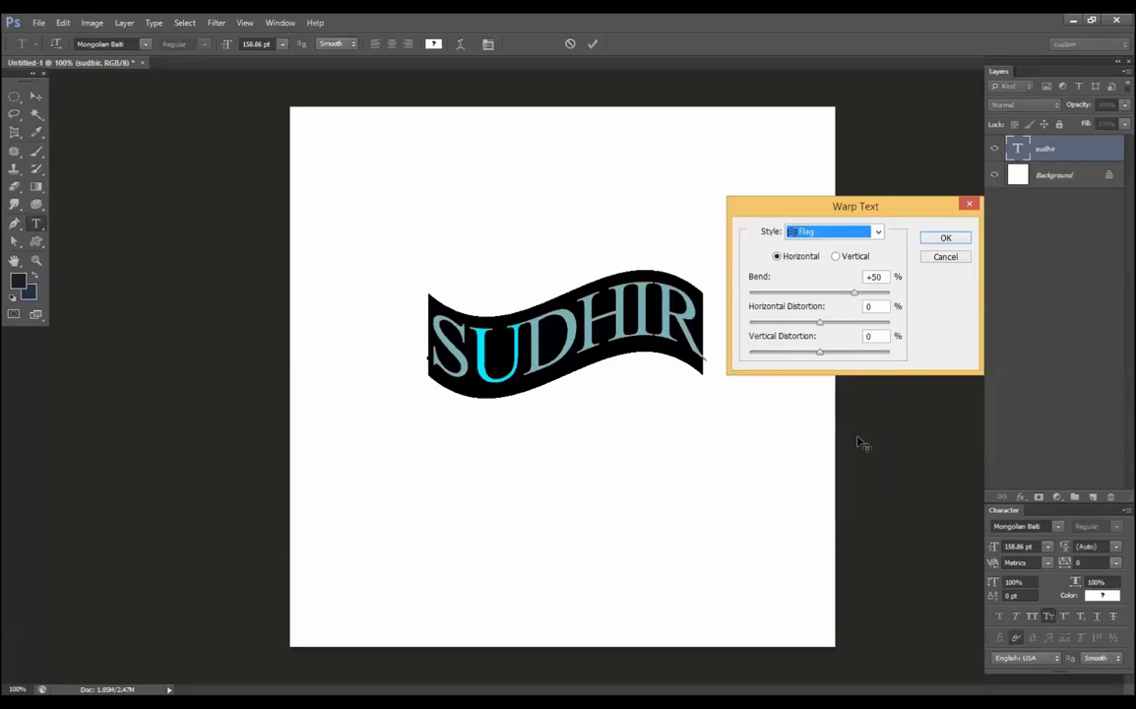
Step: Try horizontal and vertical distortion on the flag warp, reset each to 0, and discard the warp
drag(821, 323, 881, 336)
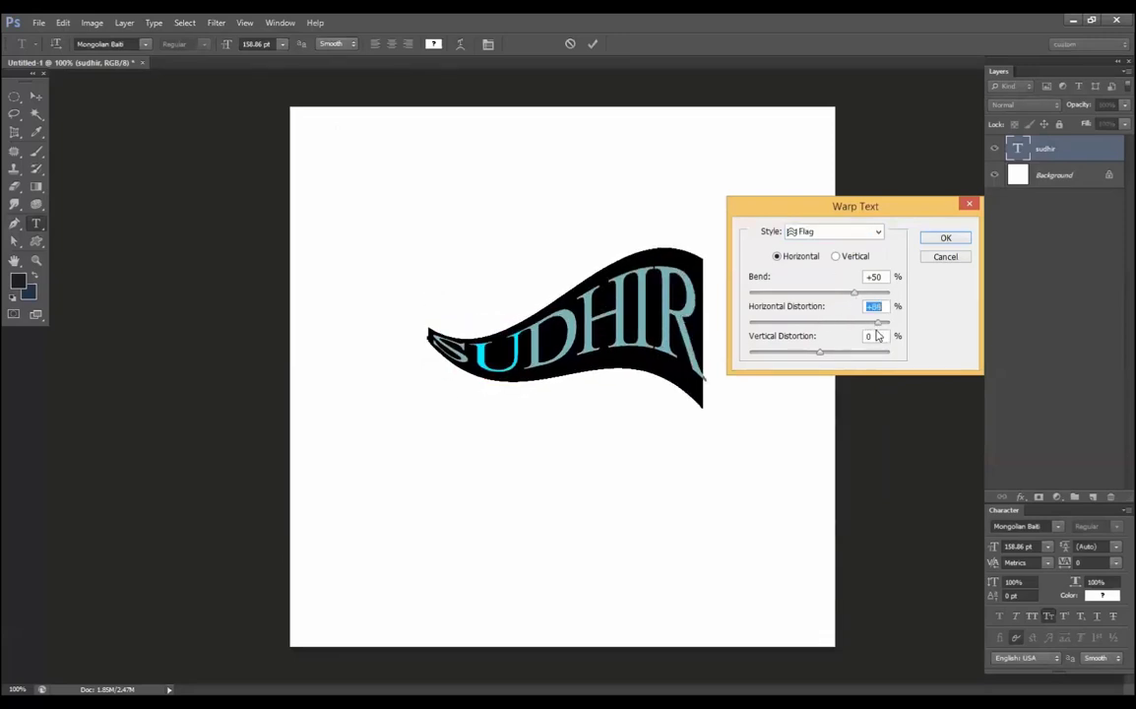
text(0)
click(874, 355)
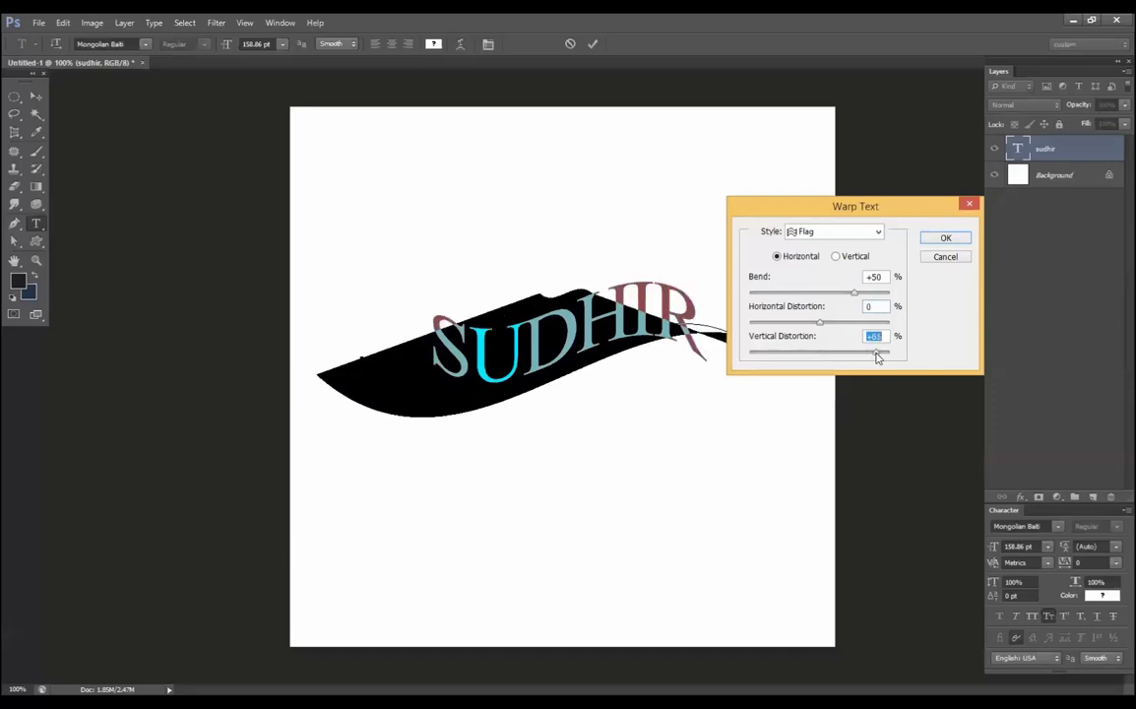
text(0)
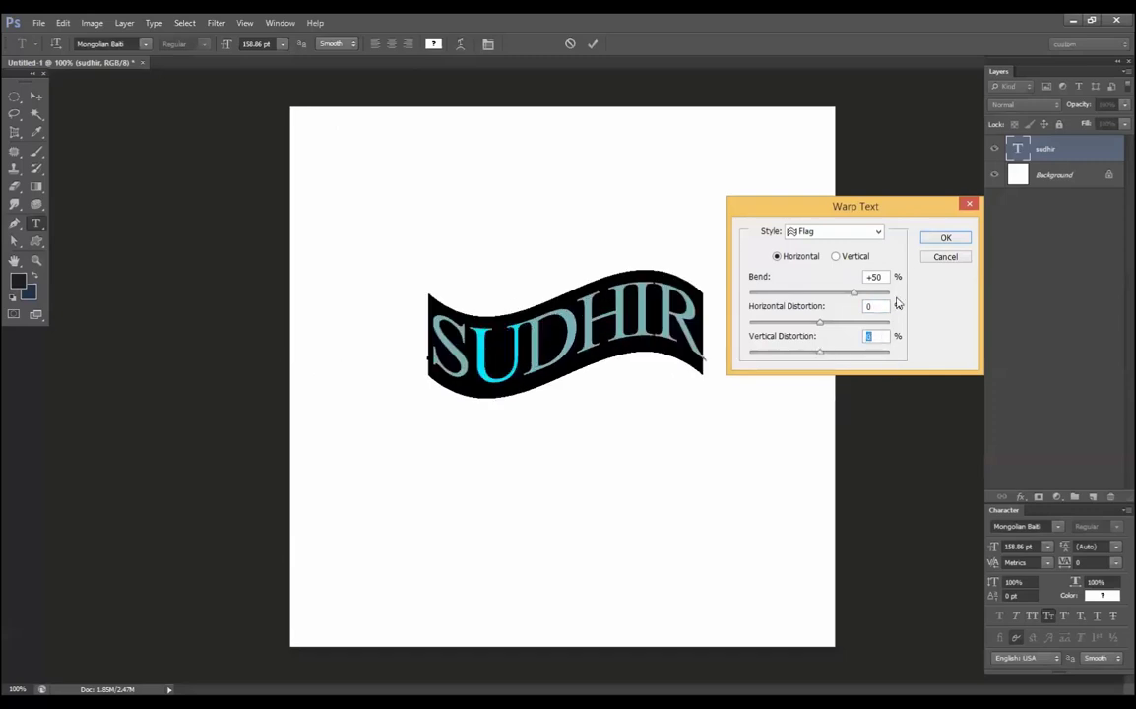
click(945, 256)
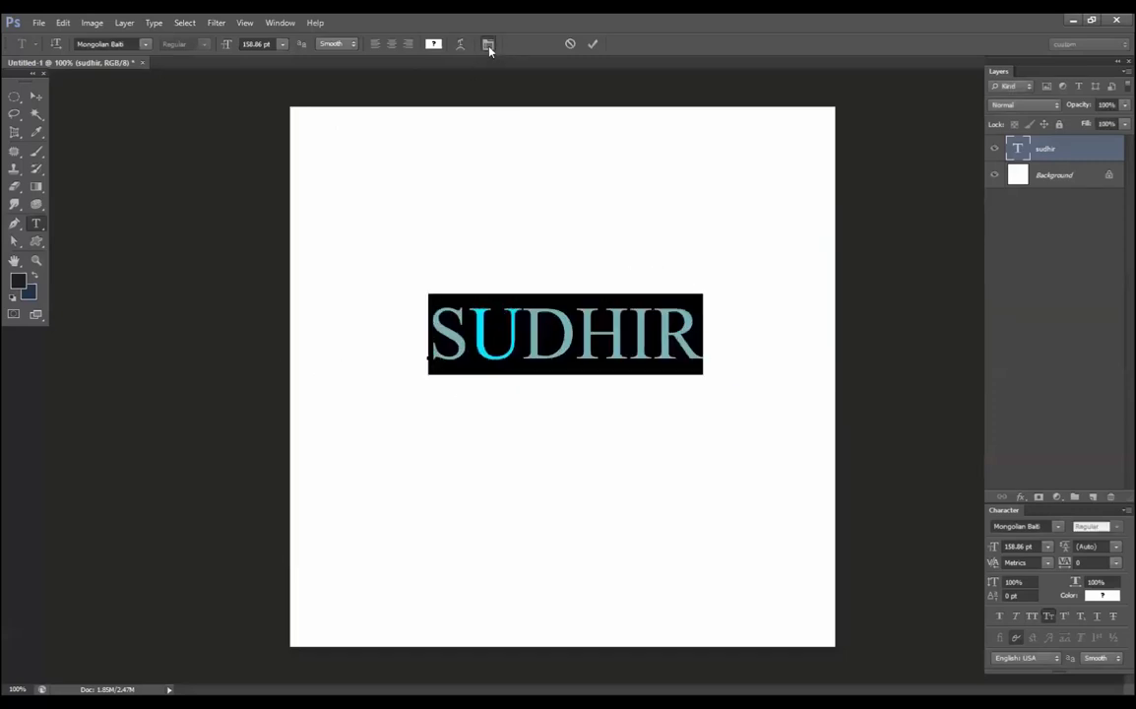
Step: Show the paragraph settings for the selected text
click(488, 45)
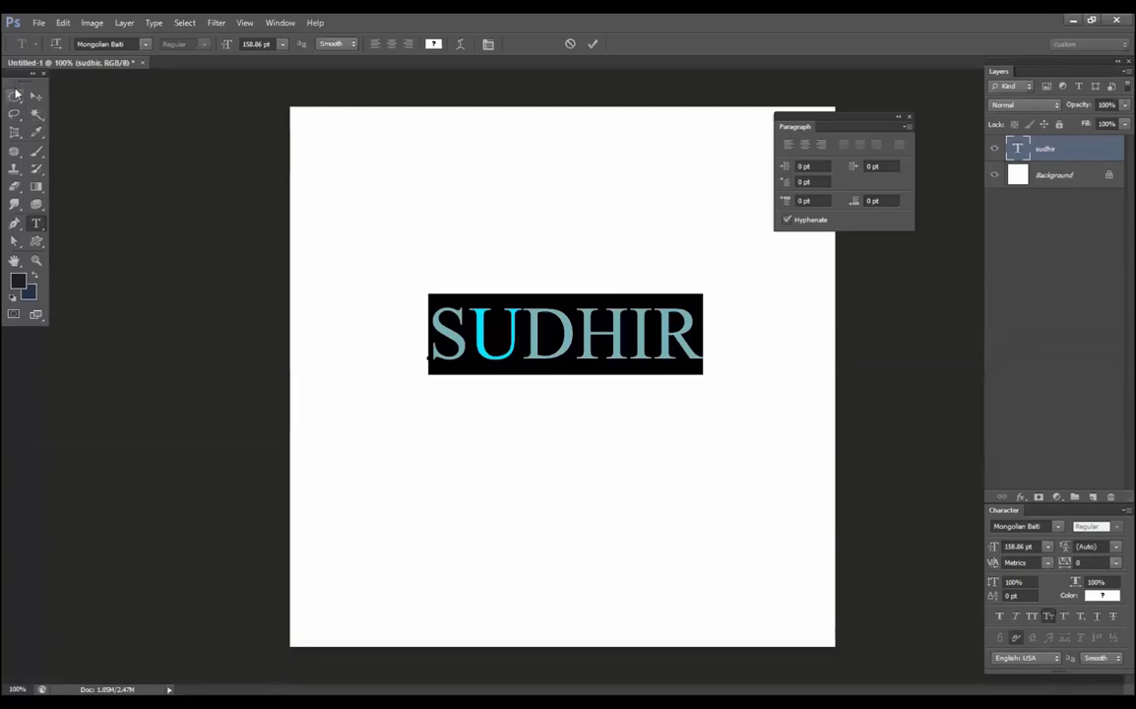
Step: Remove the large word's text layer and draw a tall, narrow paragraph text box along the canvas's left side
key(ctrl+h)
key(Escape)
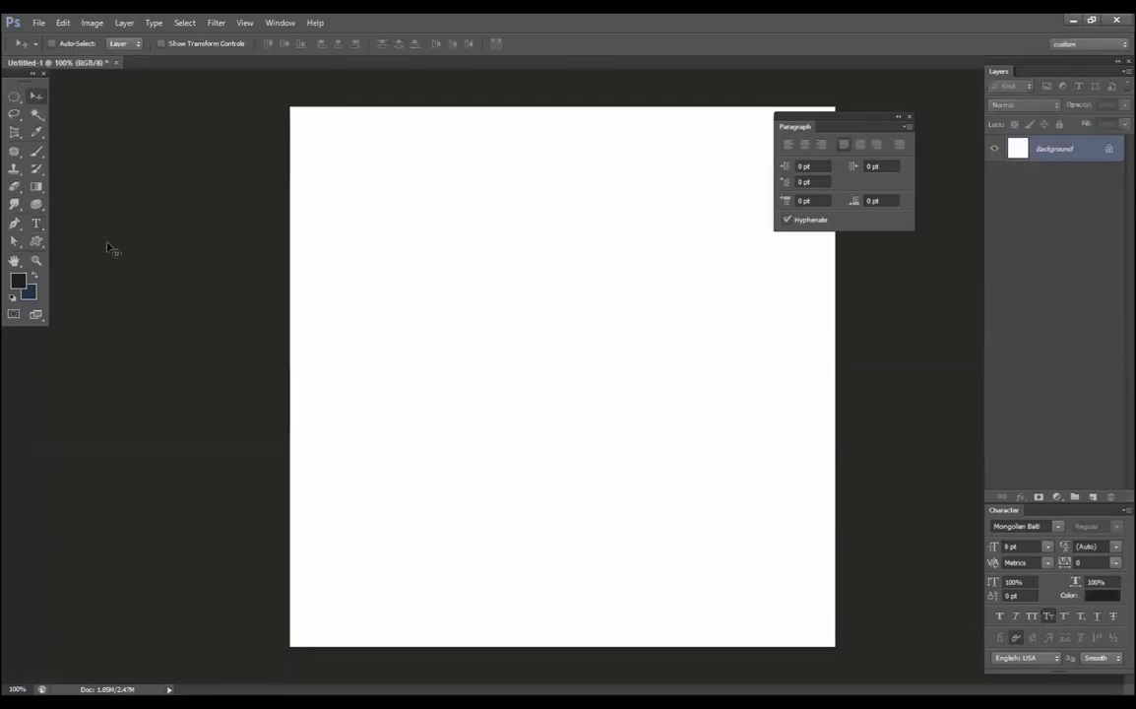
click(37, 225)
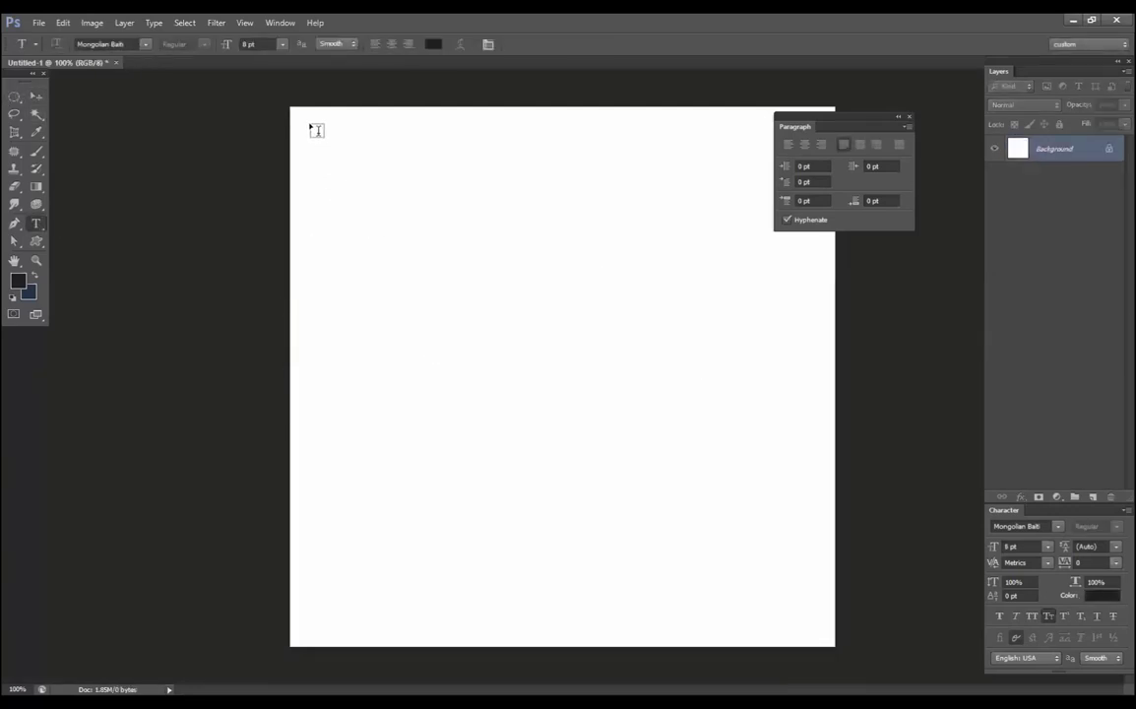
drag(310, 120, 461, 615)
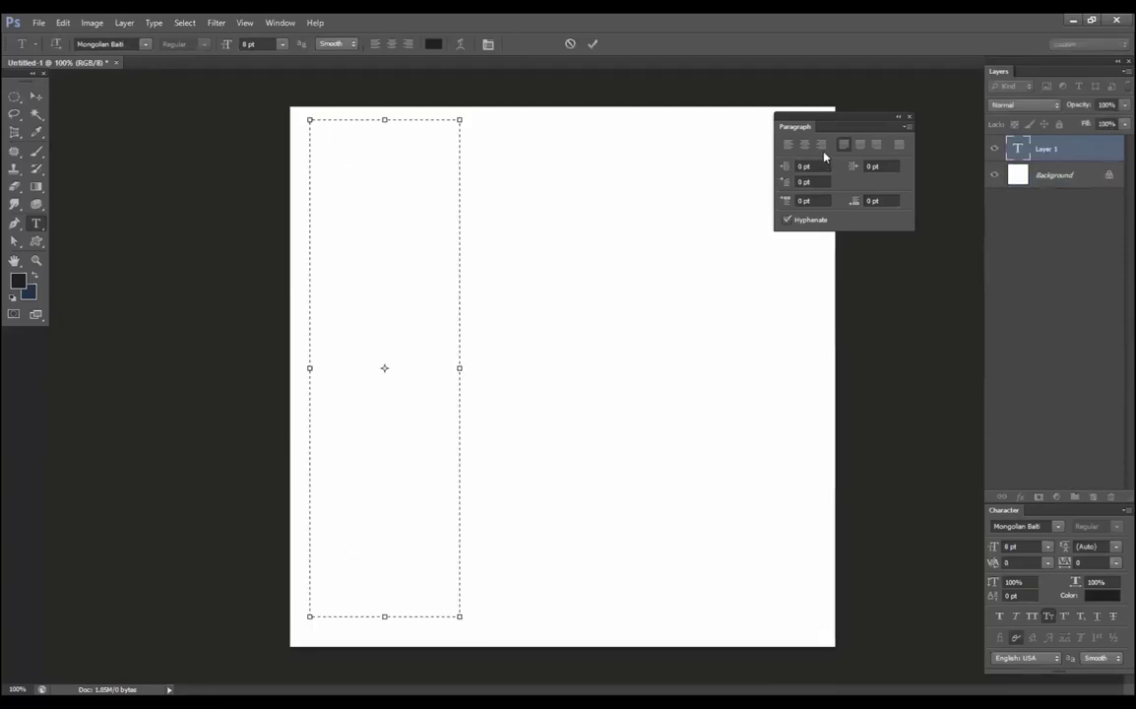
Step: Fill the text box with repeated copies of Lorem Ipsum placeholder text, commit it, and clear the canvas selection
click(184, 23)
mouse_move(154, 23)
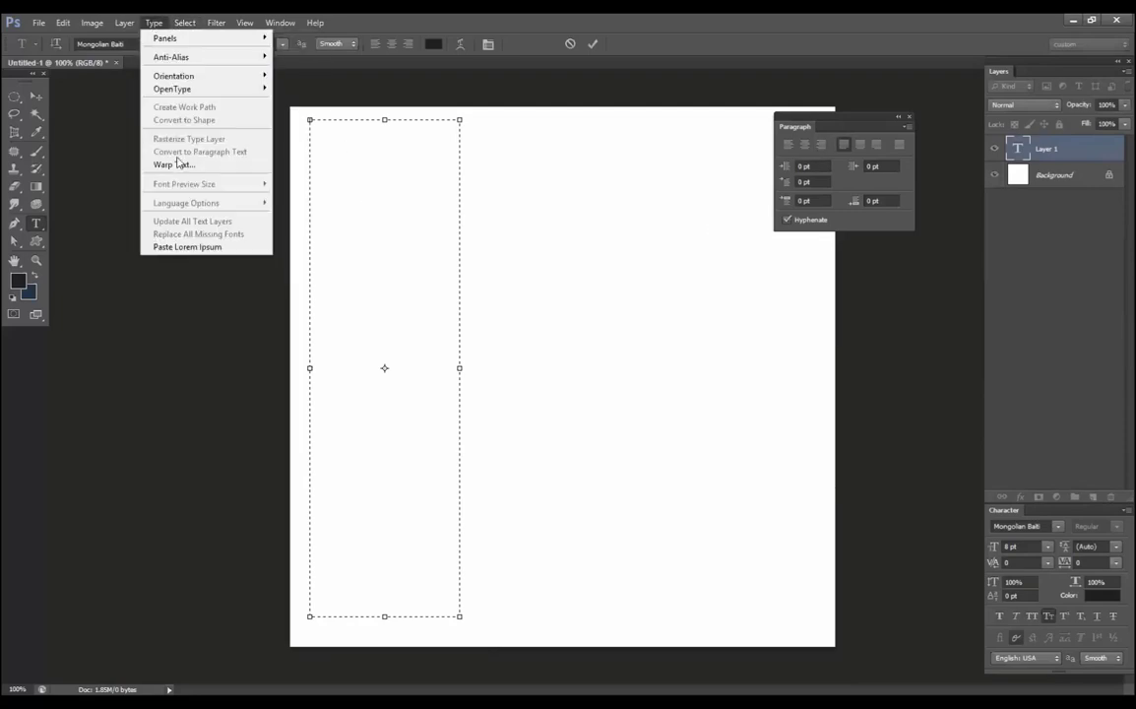
click(187, 247)
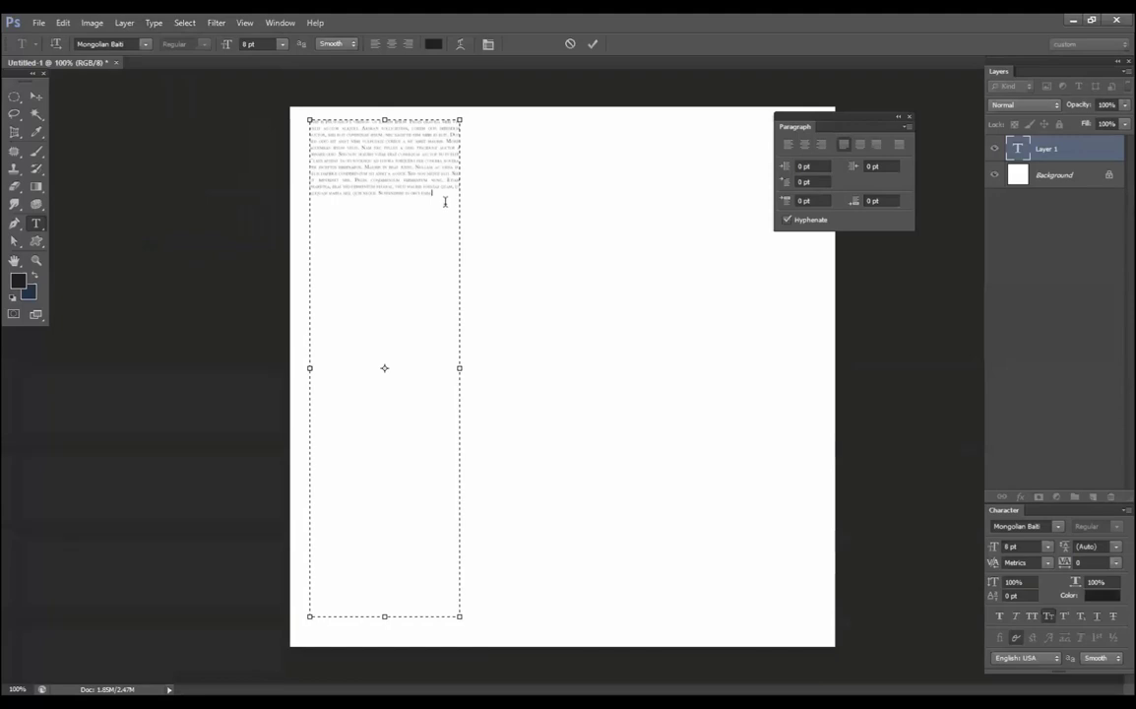
key(ctrl)
key(ctrl+a)
key(Right)
key(ctrl)
key(ctrl+Return)
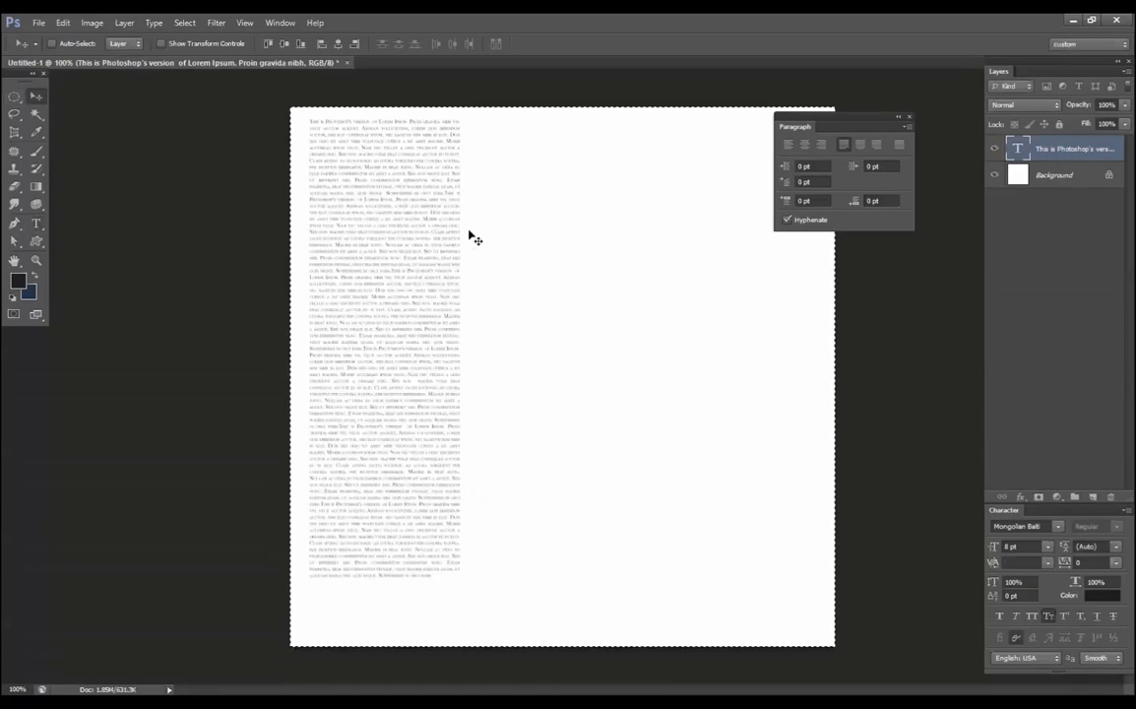
key(ctrl+d)
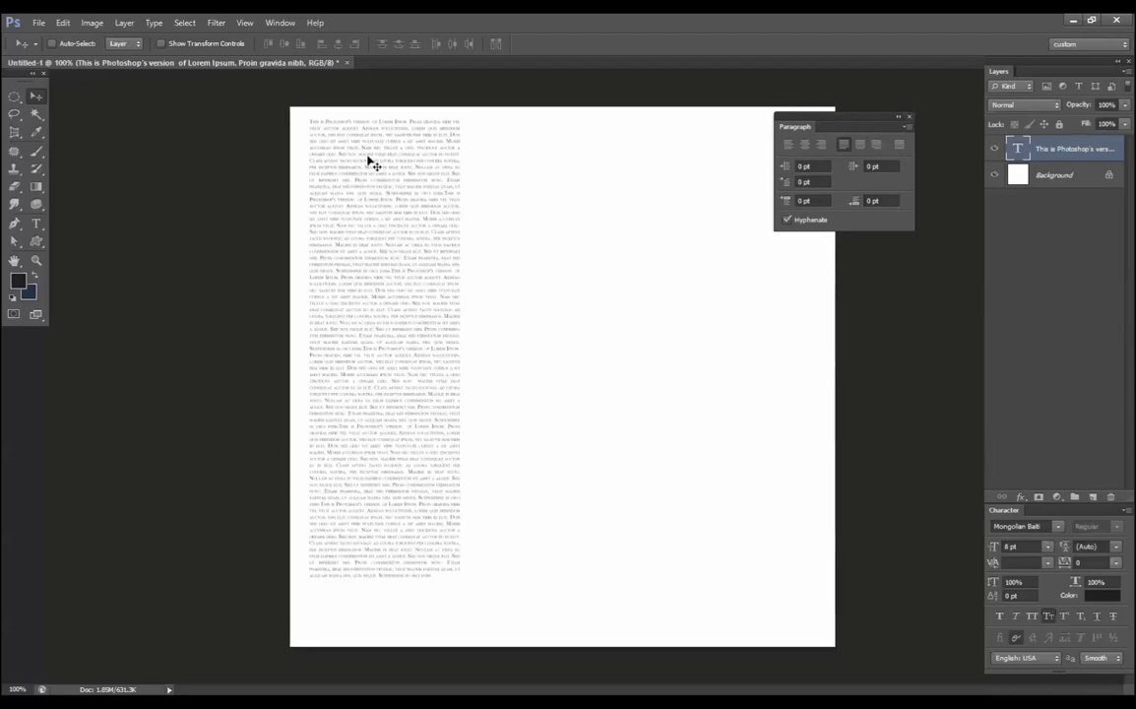
Step: Select all the placeholder text for editing and dock the character settings beneath the paragraph settings
double_click(1018, 151)
click(279, 22)
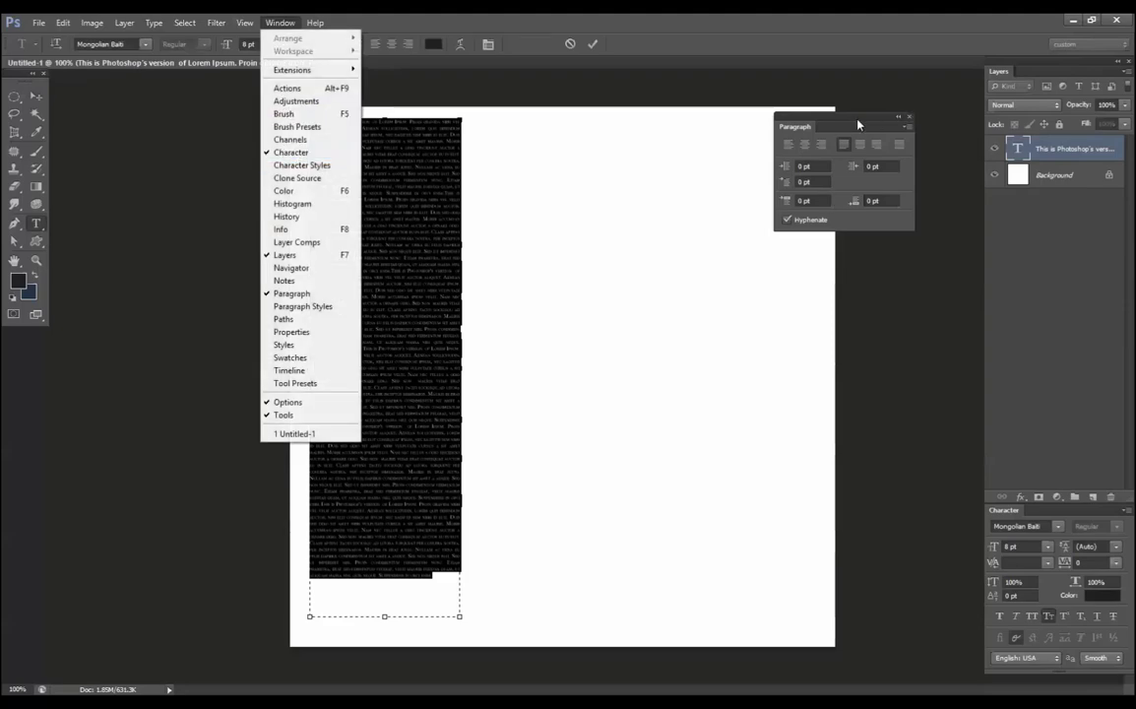
key(Escape)
drag(1003, 513, 828, 292)
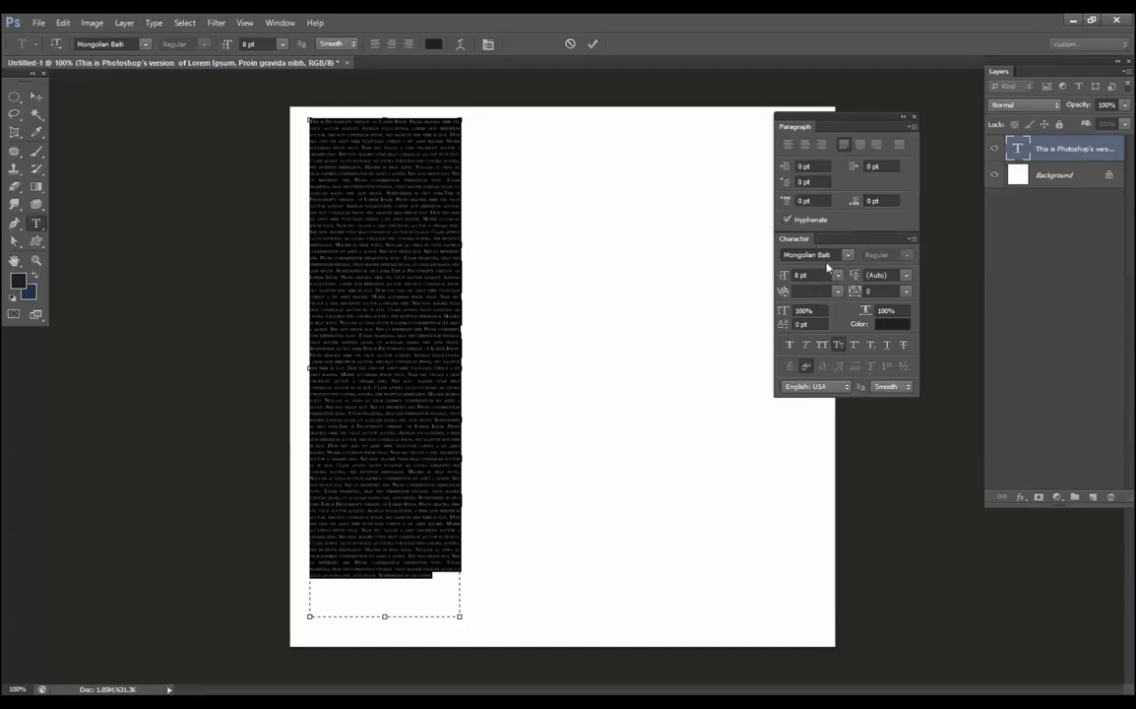
Step: Try All Caps, Faux Bold and Faux Italic on the selected text, leaving it in regular style without capitals formatting
click(823, 346)
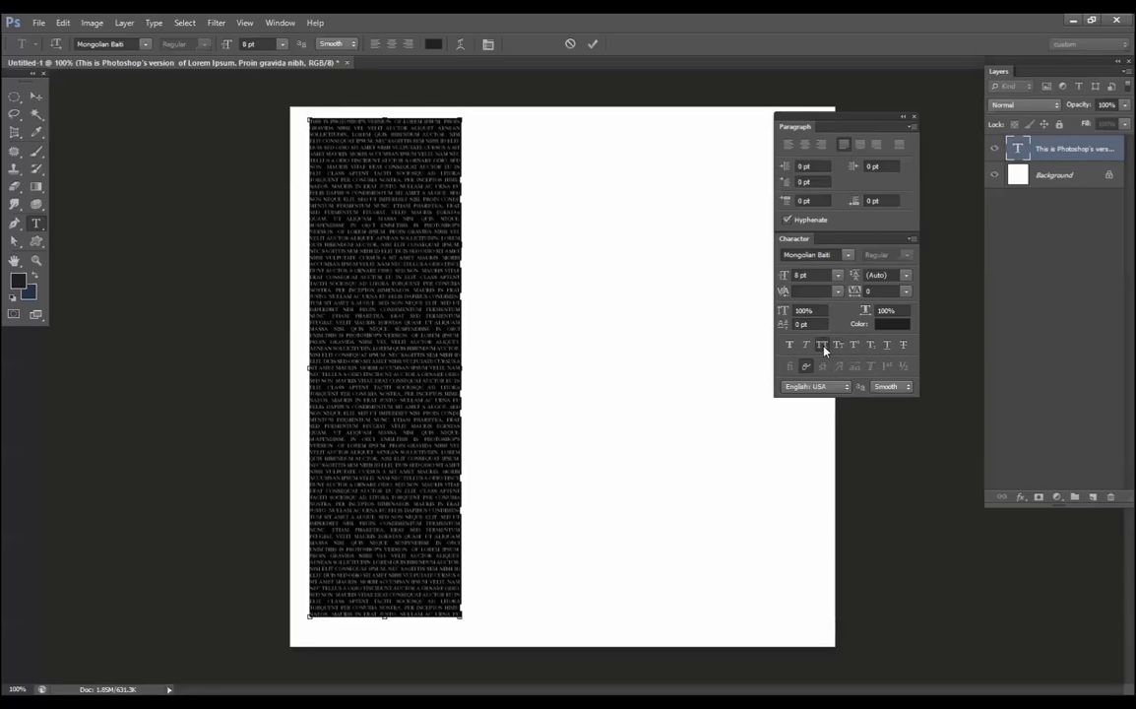
click(824, 347)
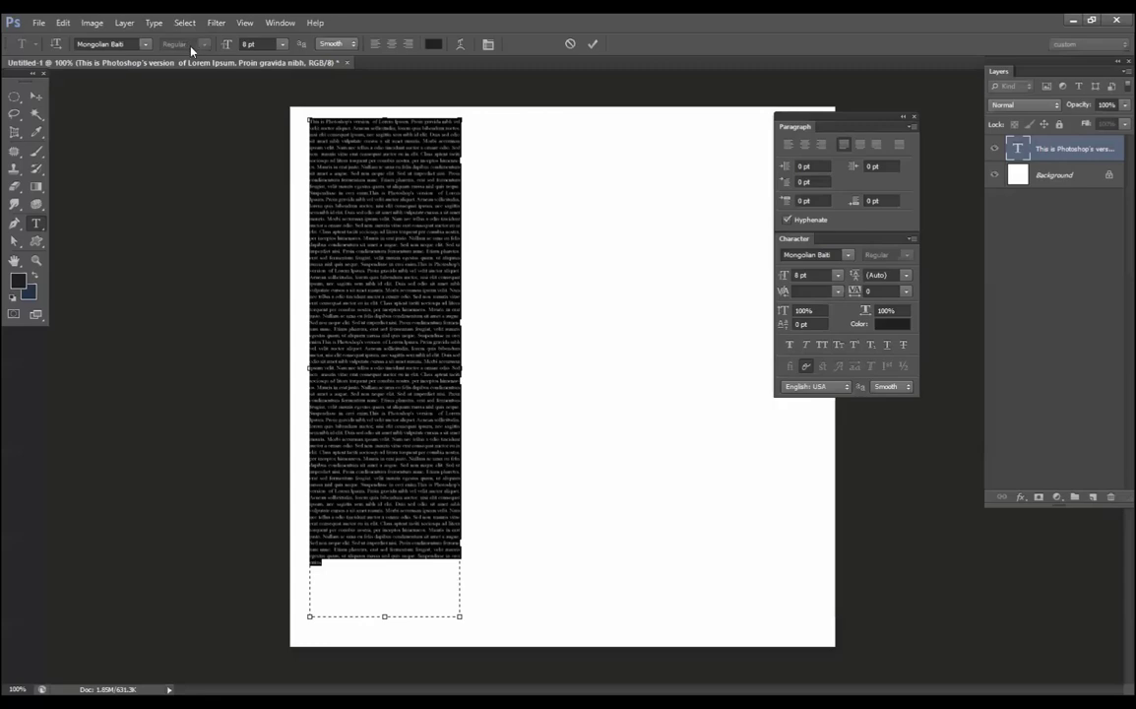
click(790, 345)
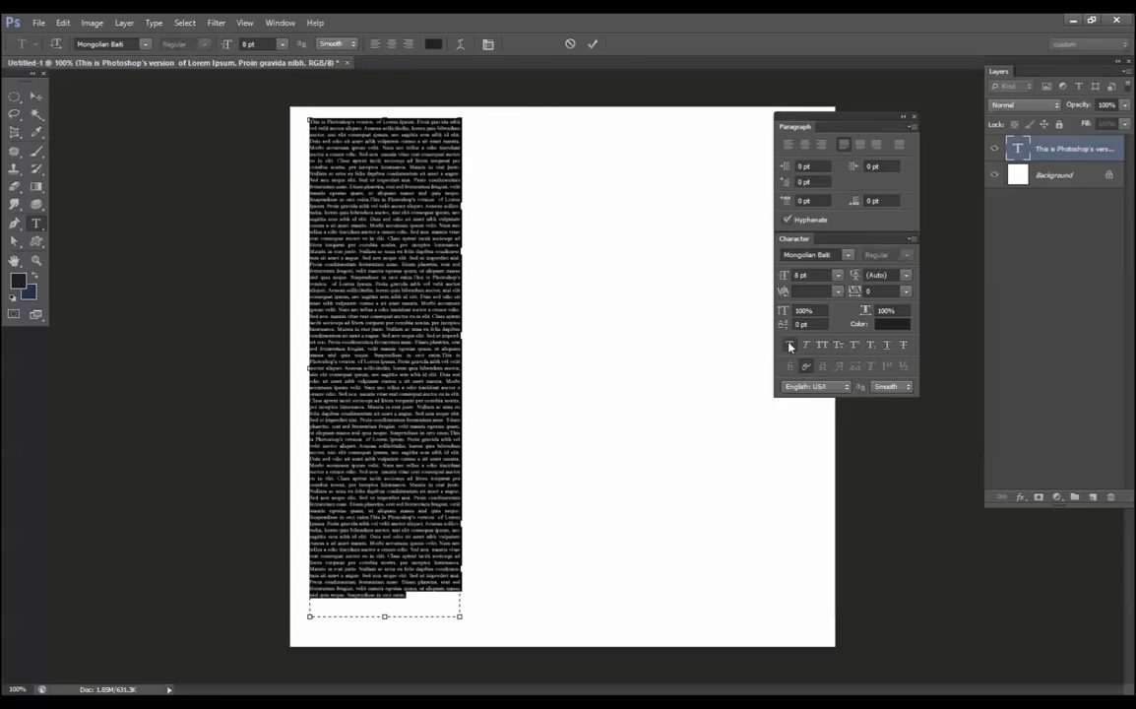
click(807, 346)
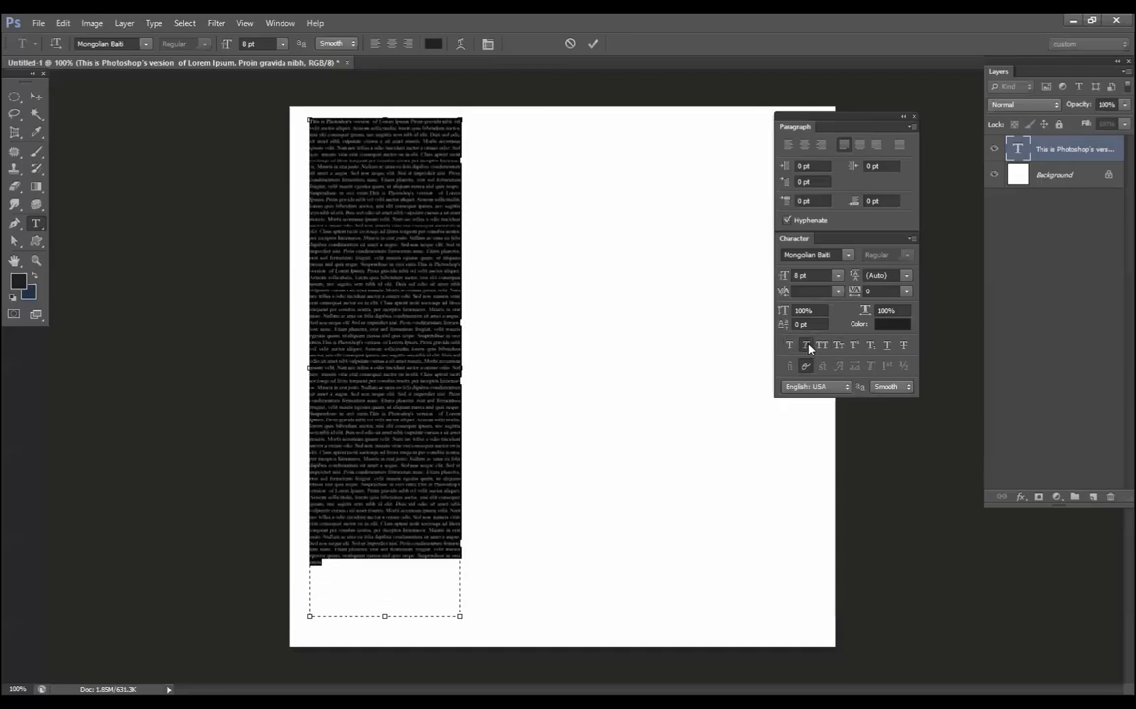
click(792, 345)
Step: Set the paragraph's leading to 10 pt and its tracking to 40, then commit the text
drag(856, 277, 866, 278)
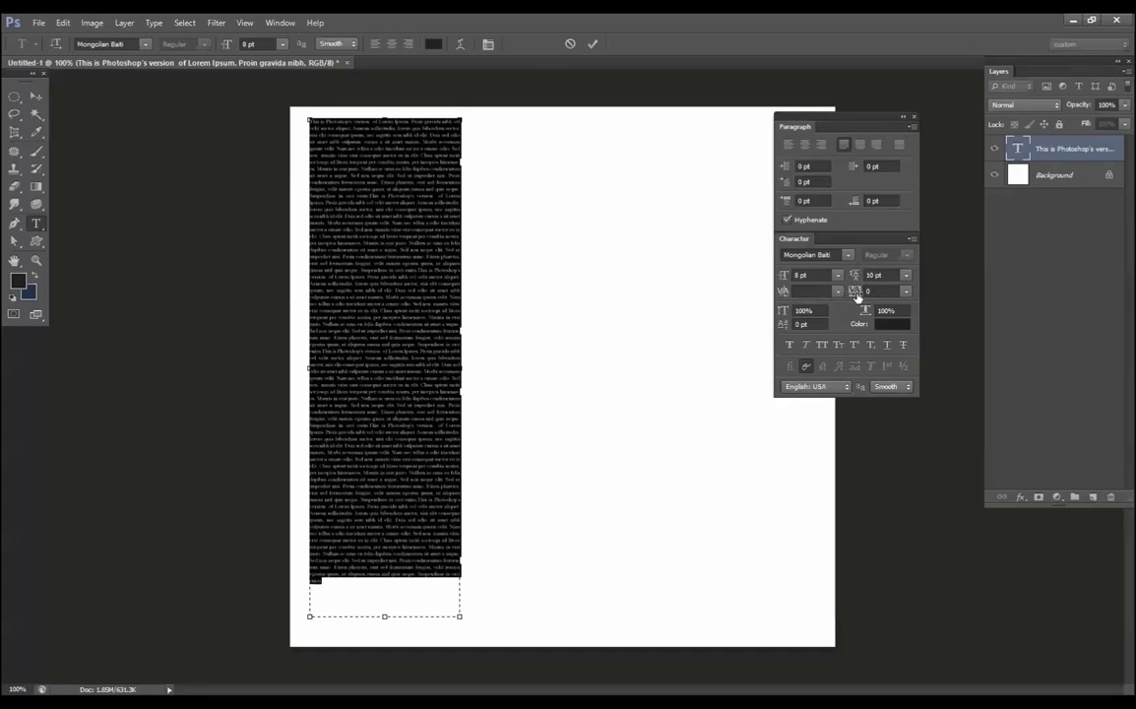
mouse_move(859, 295)
mouse_down()
mouse_move(869, 296)
mouse_move(858, 295)
mouse_up()
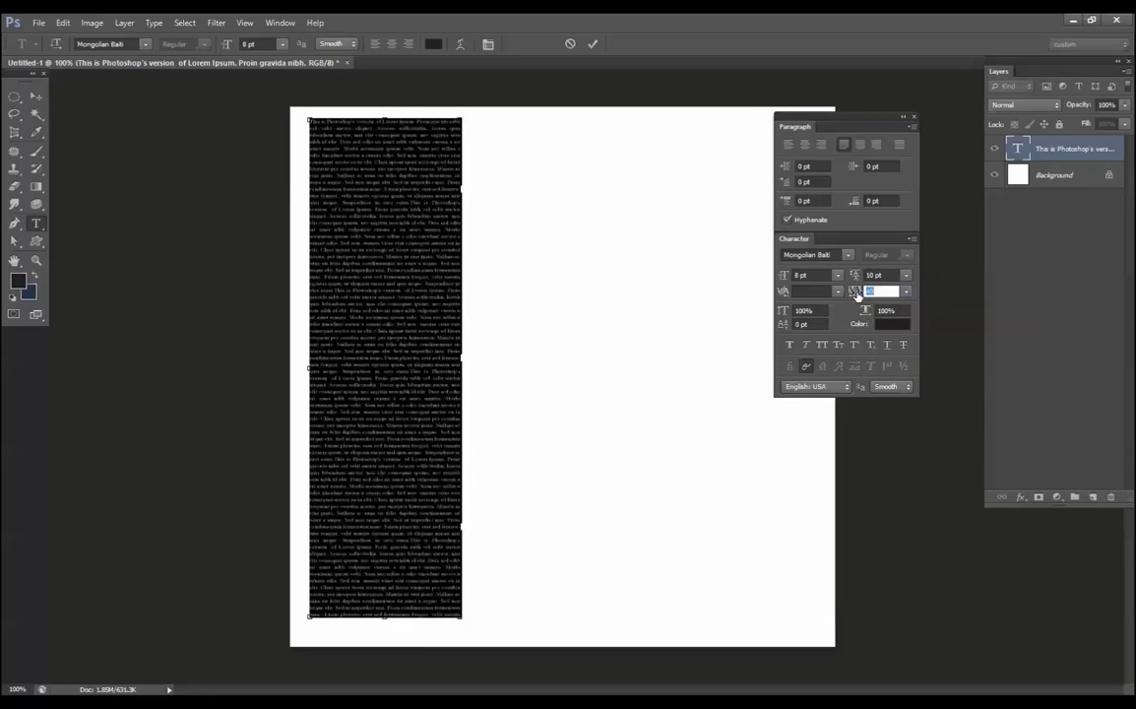
click(36, 96)
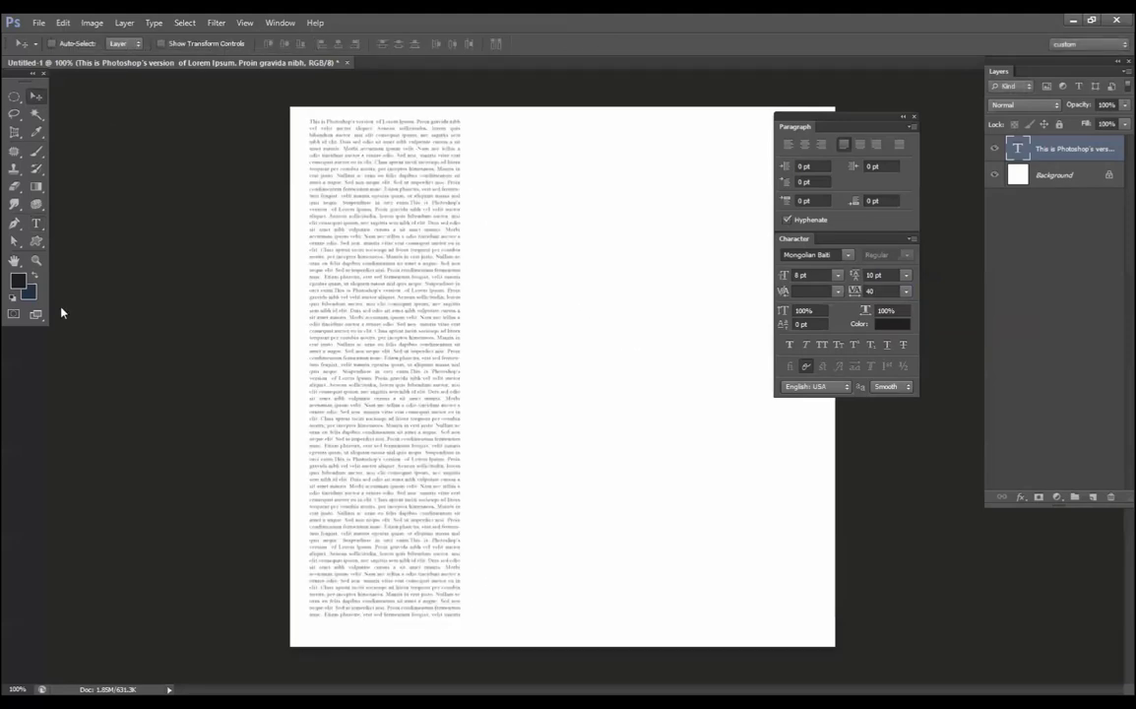
click(36, 223)
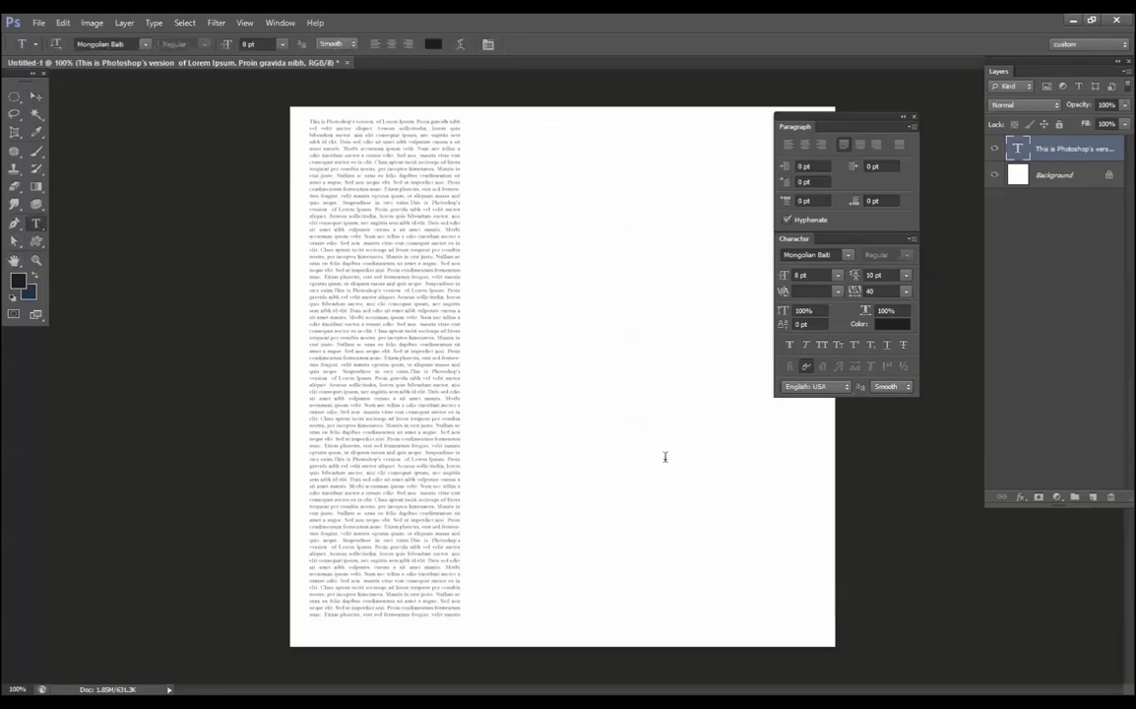
drag(509, 128, 634, 433)
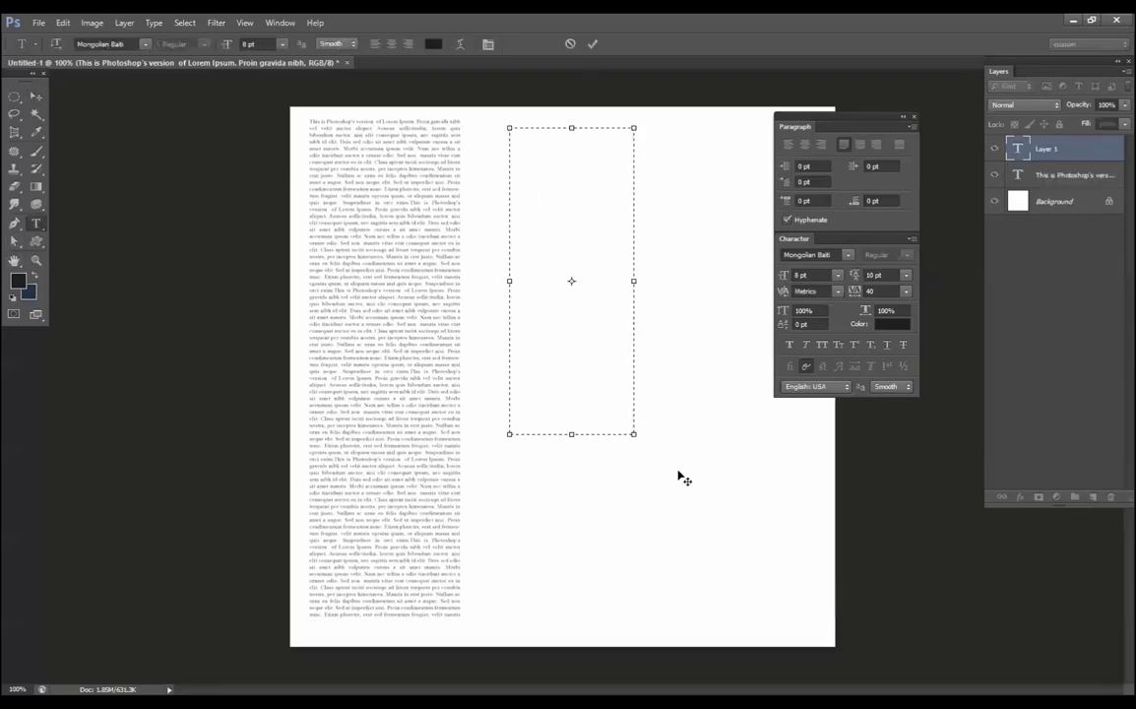
click(679, 478)
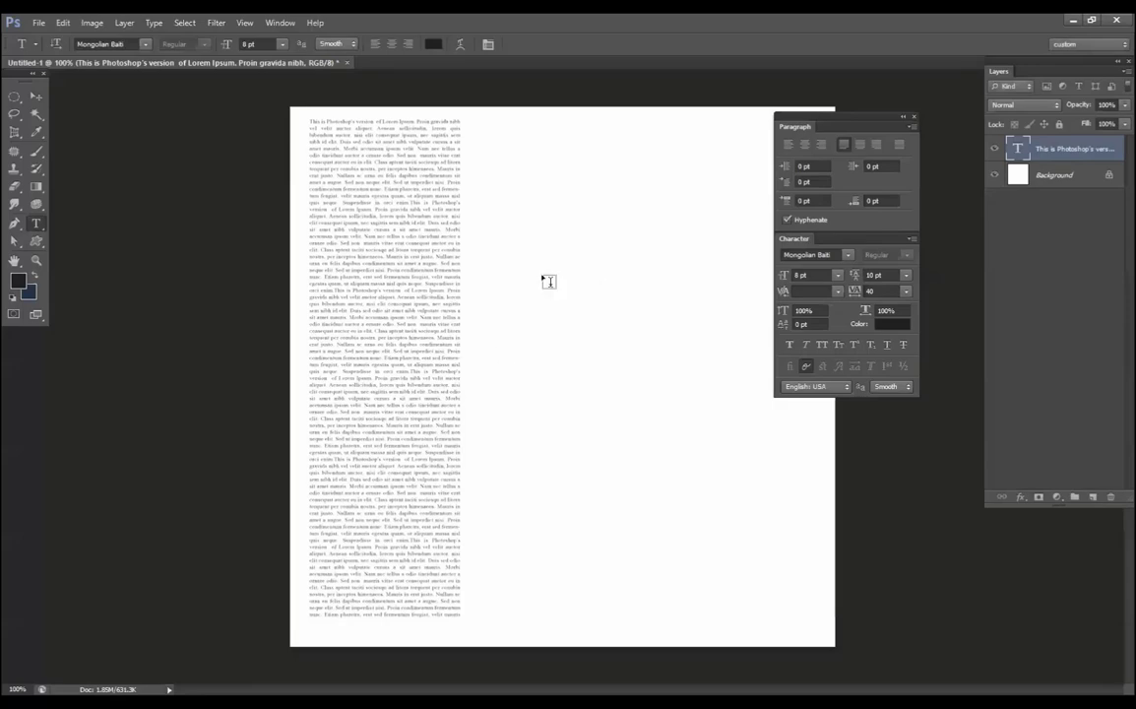
click(36, 95)
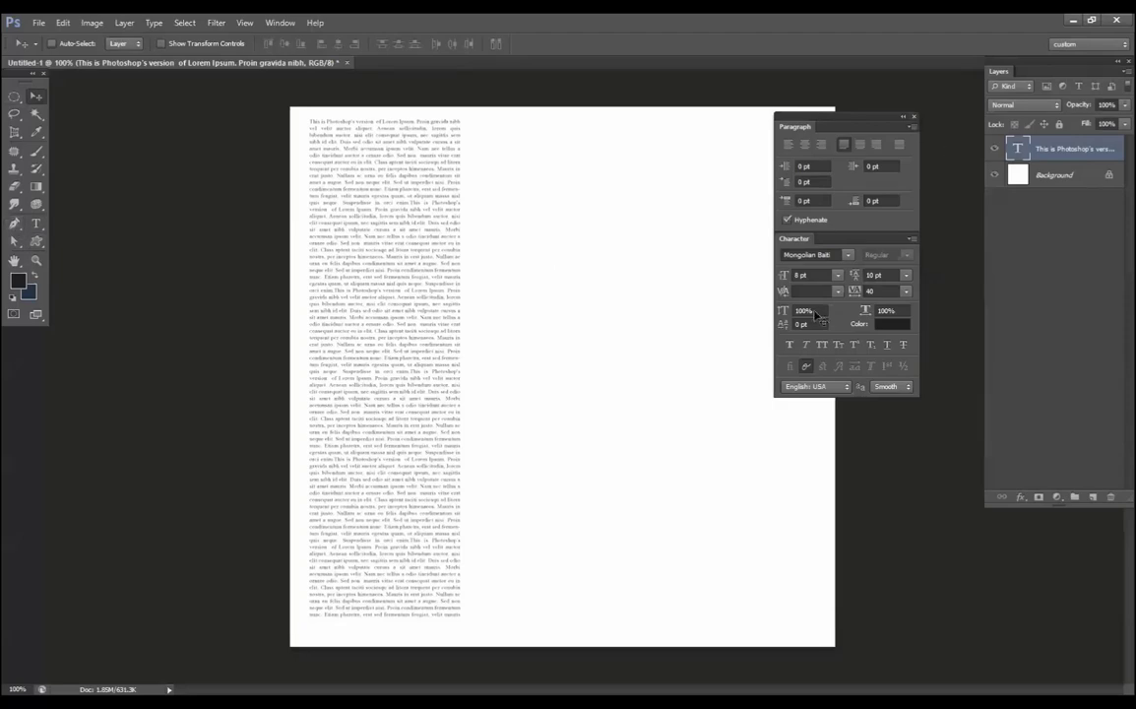
Step: Close the character and paragraph settings and draw a dark filled rectangle shape, about 266 by 225 px, to the right of the text
click(914, 116)
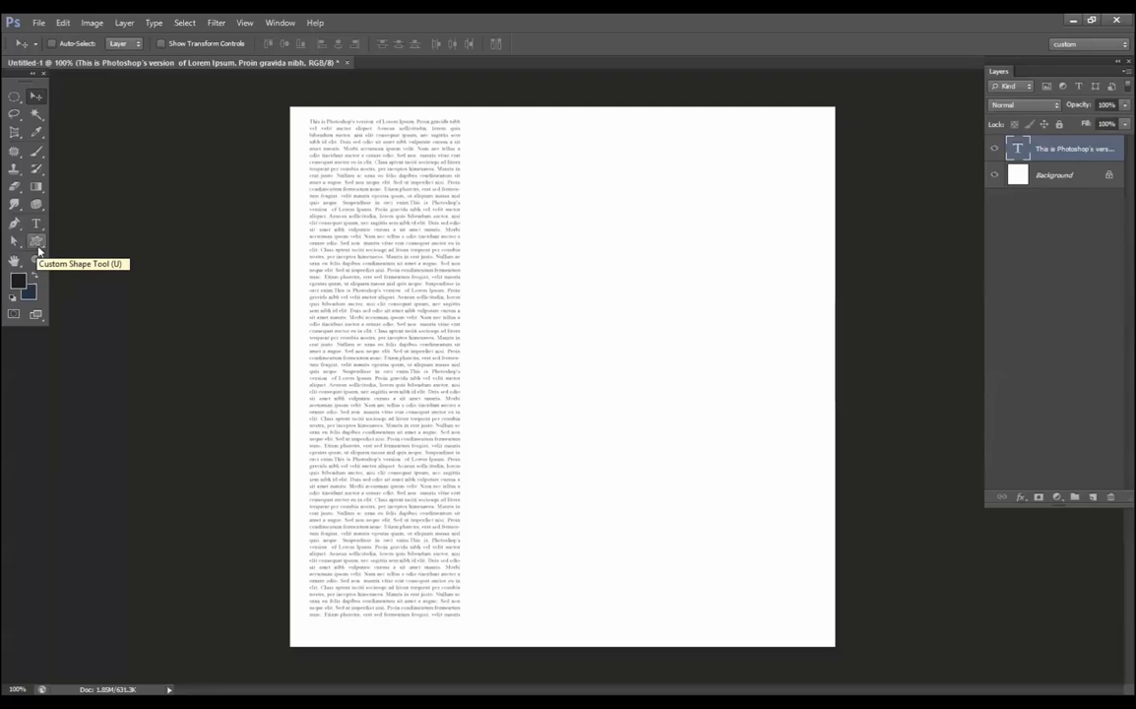
click(38, 244)
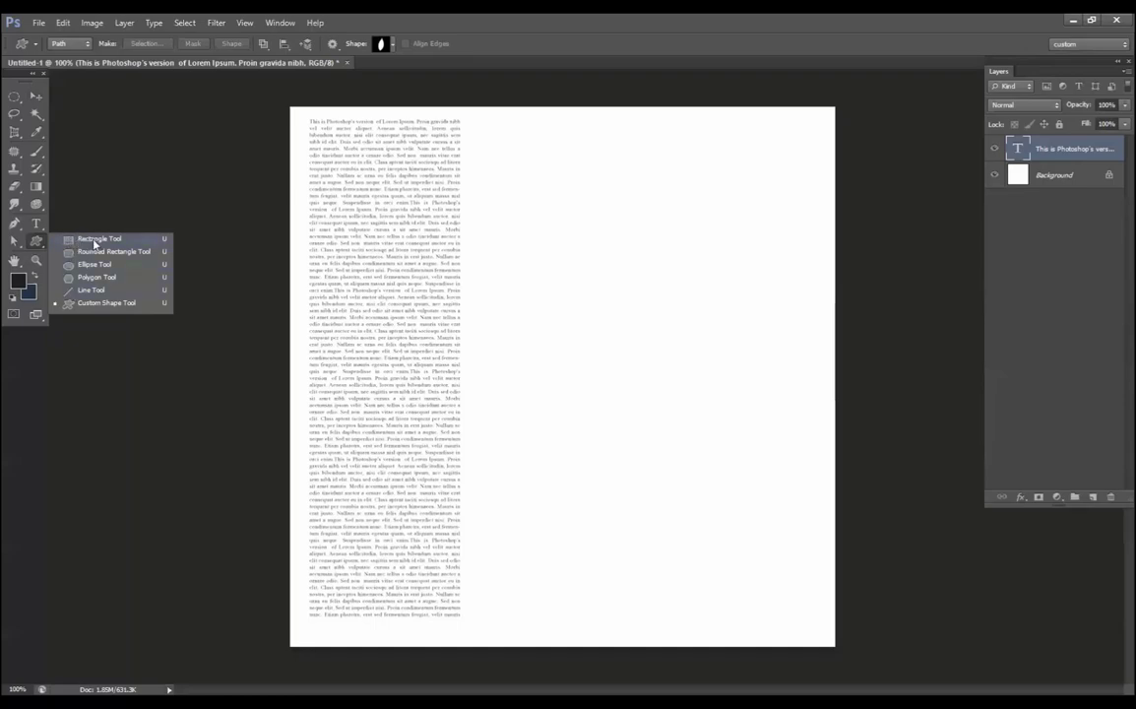
click(95, 243)
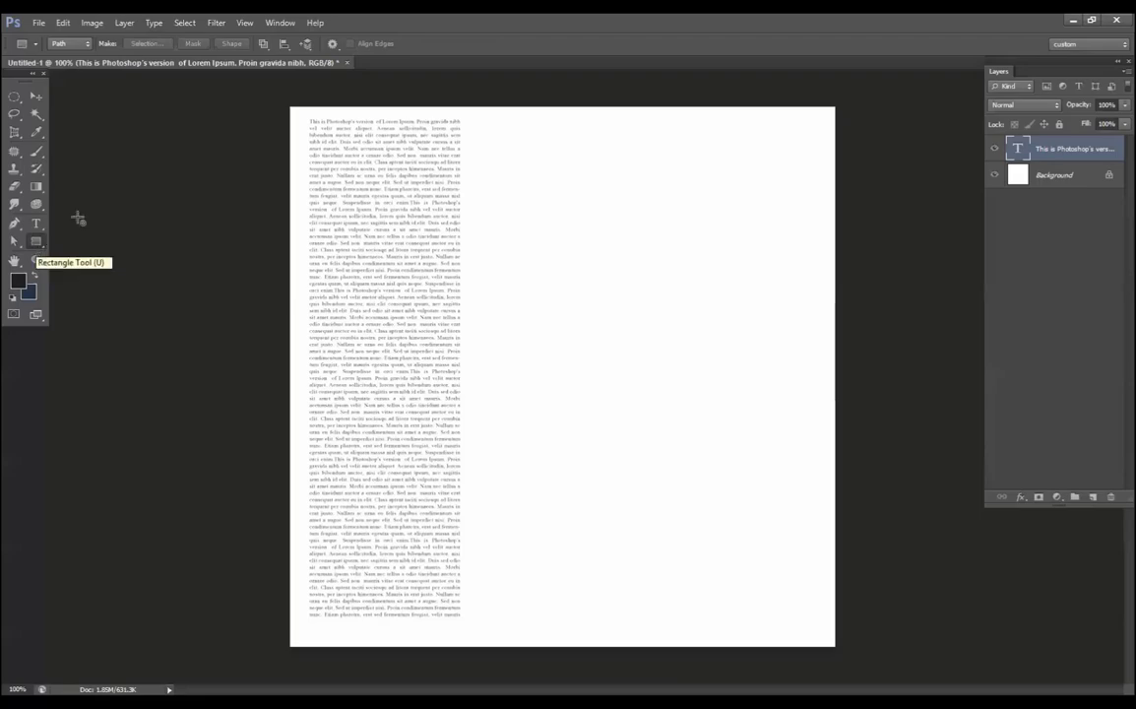
click(69, 43)
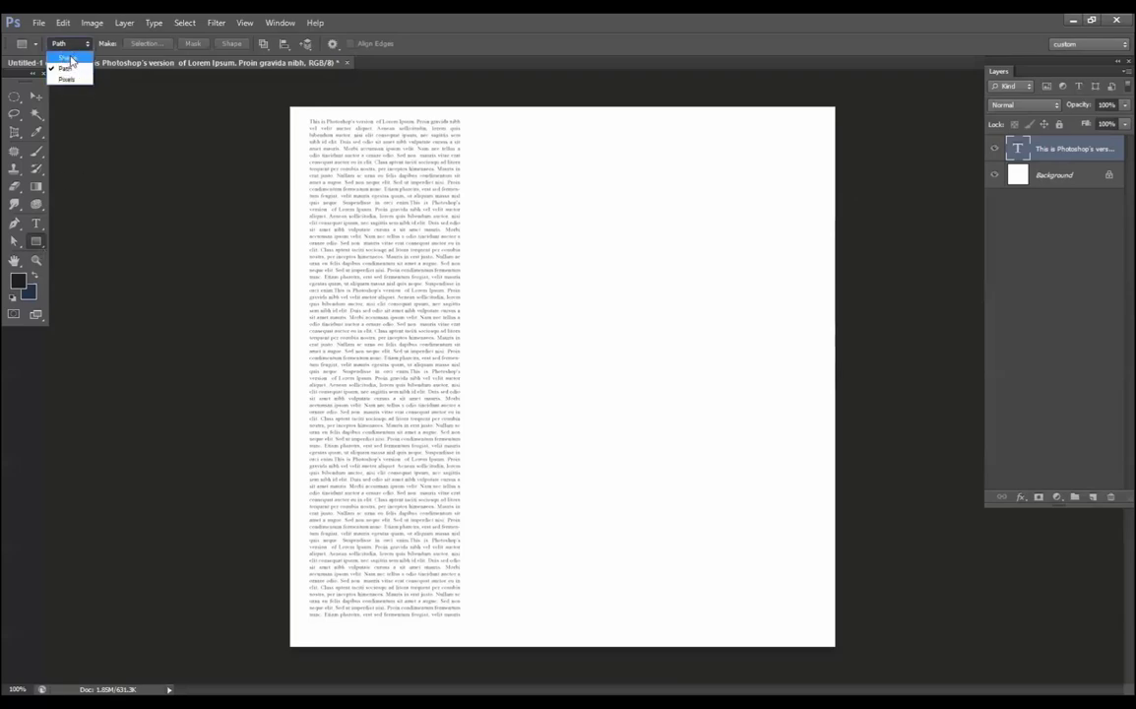
click(69, 58)
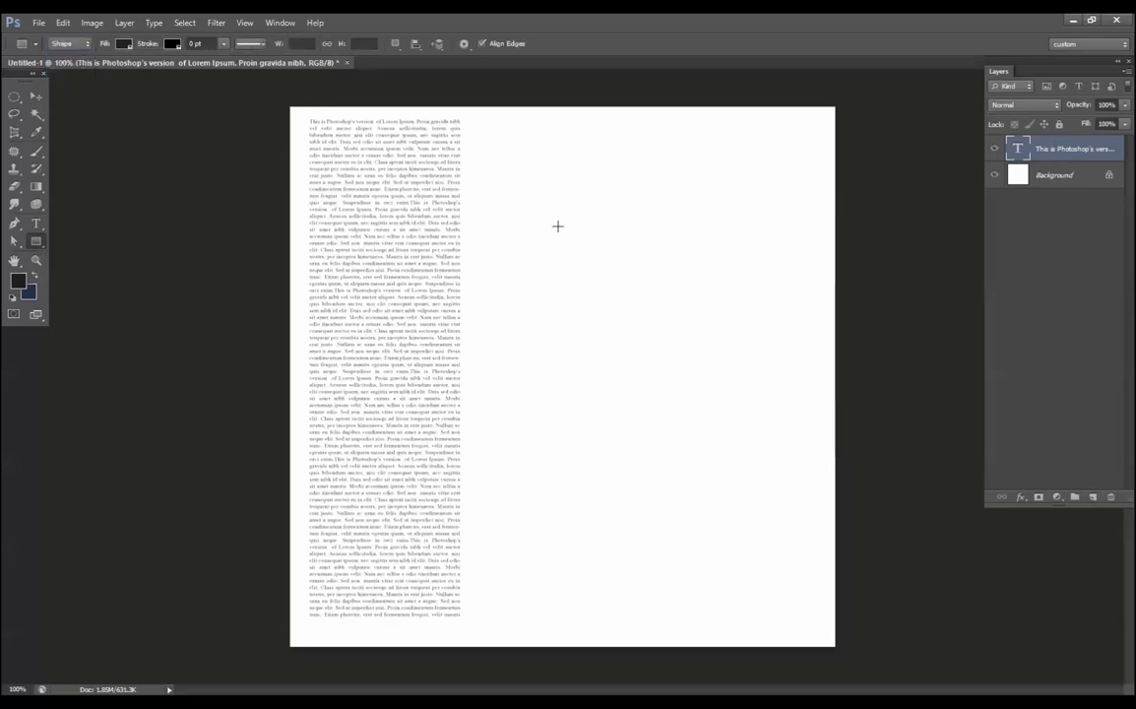
drag(531, 222, 711, 375)
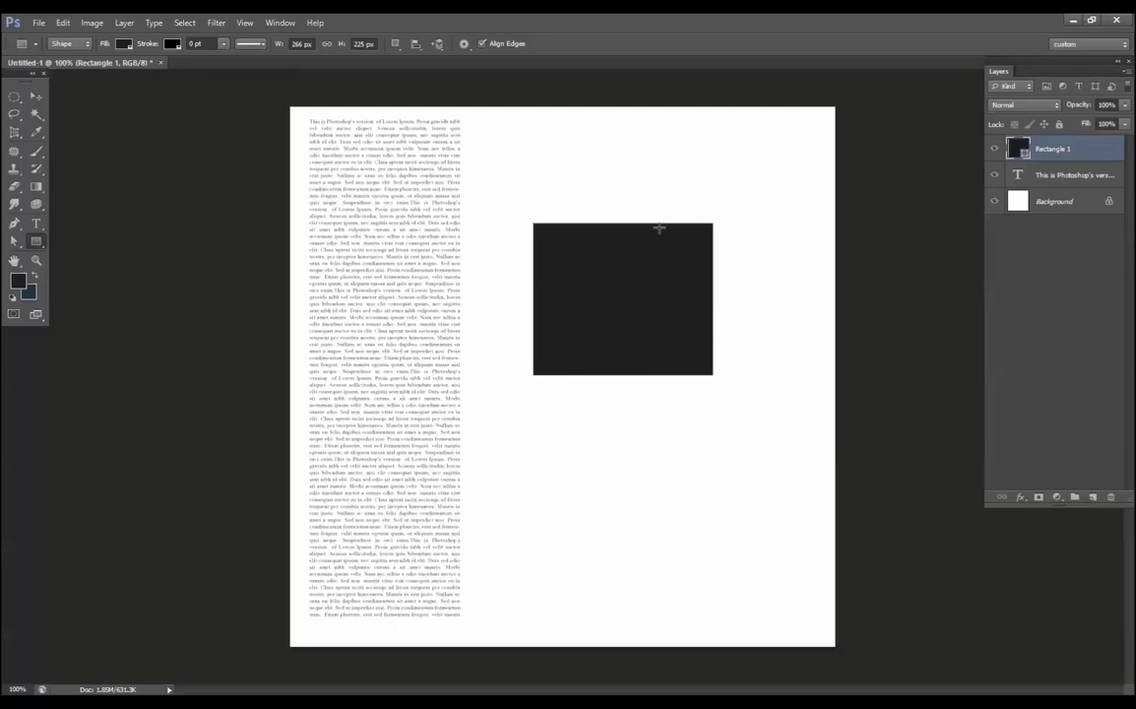
Step: Switch the Rectangle tool to Path mode and draw a rectangular path of similar width just below the filled rectangle
click(72, 45)
click(61, 62)
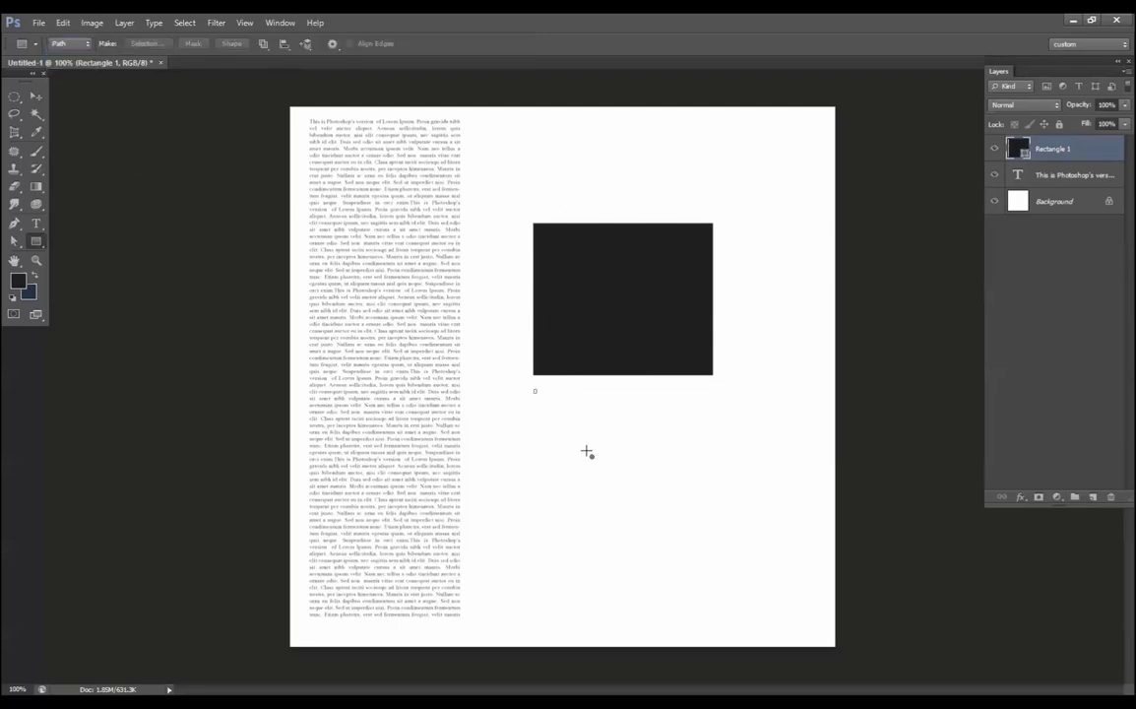
drag(534, 391, 710, 520)
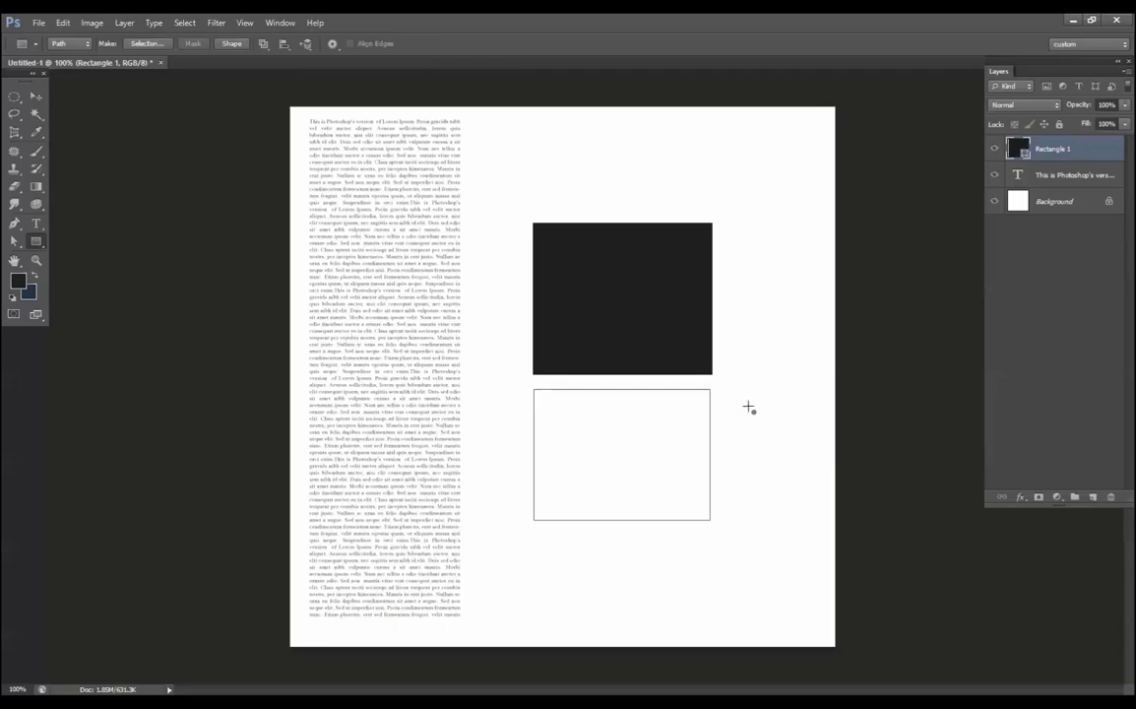
Step: Delete the rectangle shape layer and the placeholder text layer together, keeping only the background
shift+click(1038, 176)
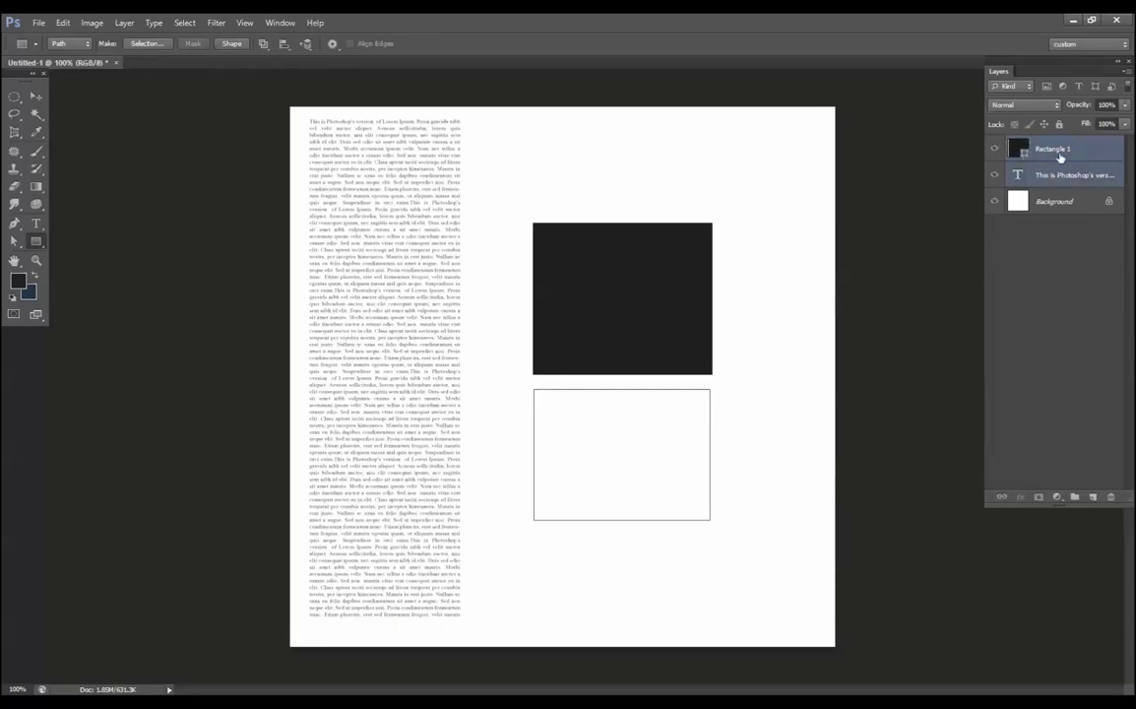
click(1058, 156)
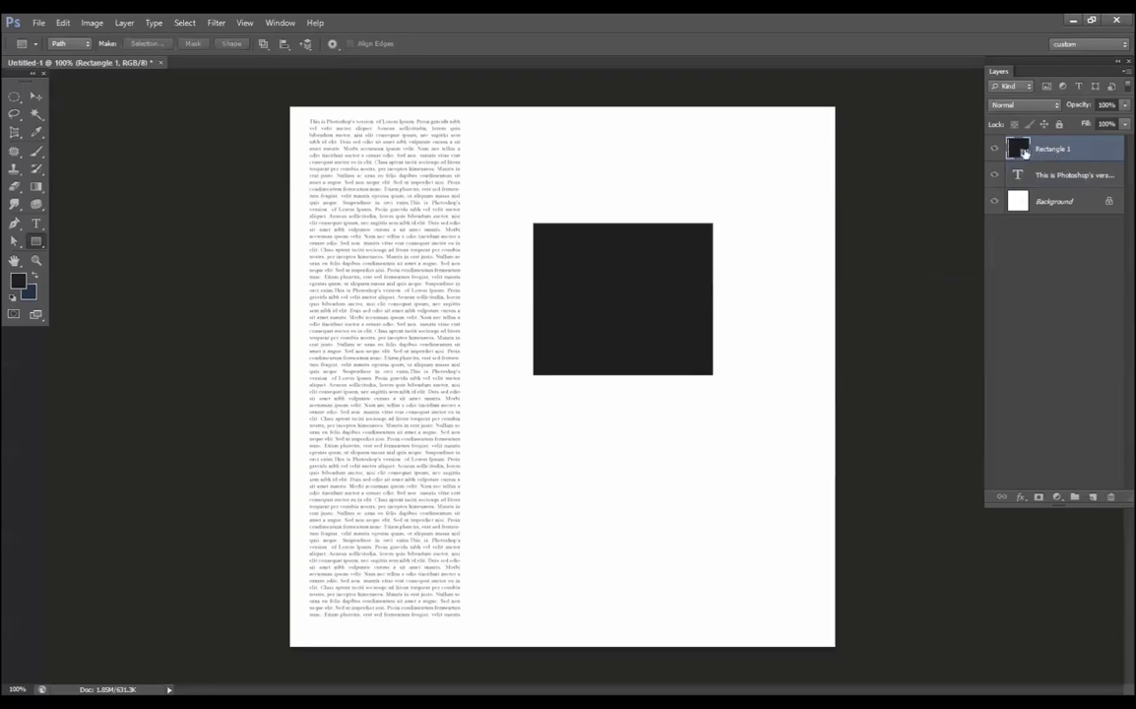
click(37, 95)
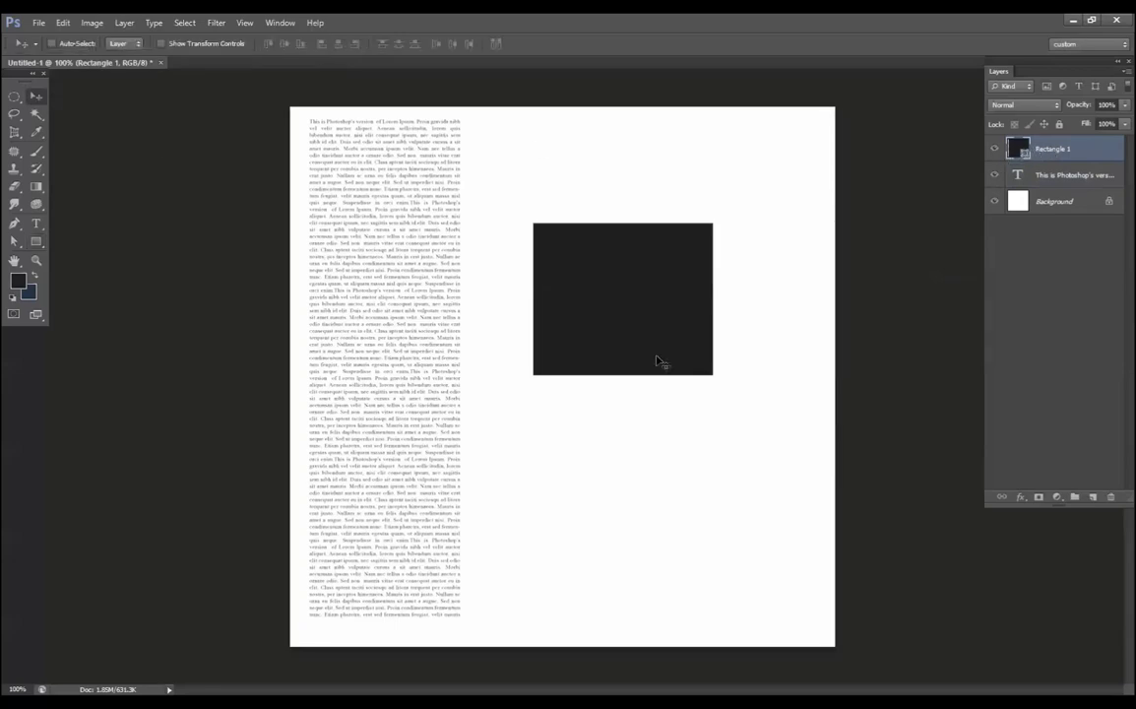
shift+click(1063, 175)
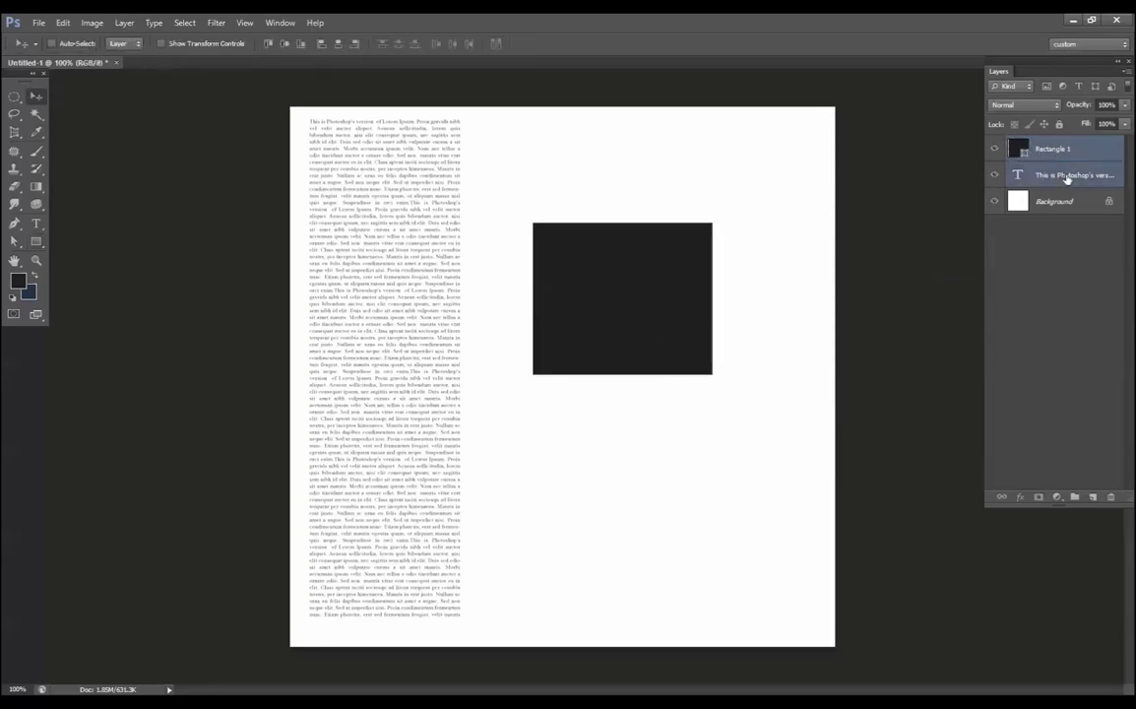
drag(1095, 297, 1111, 496)
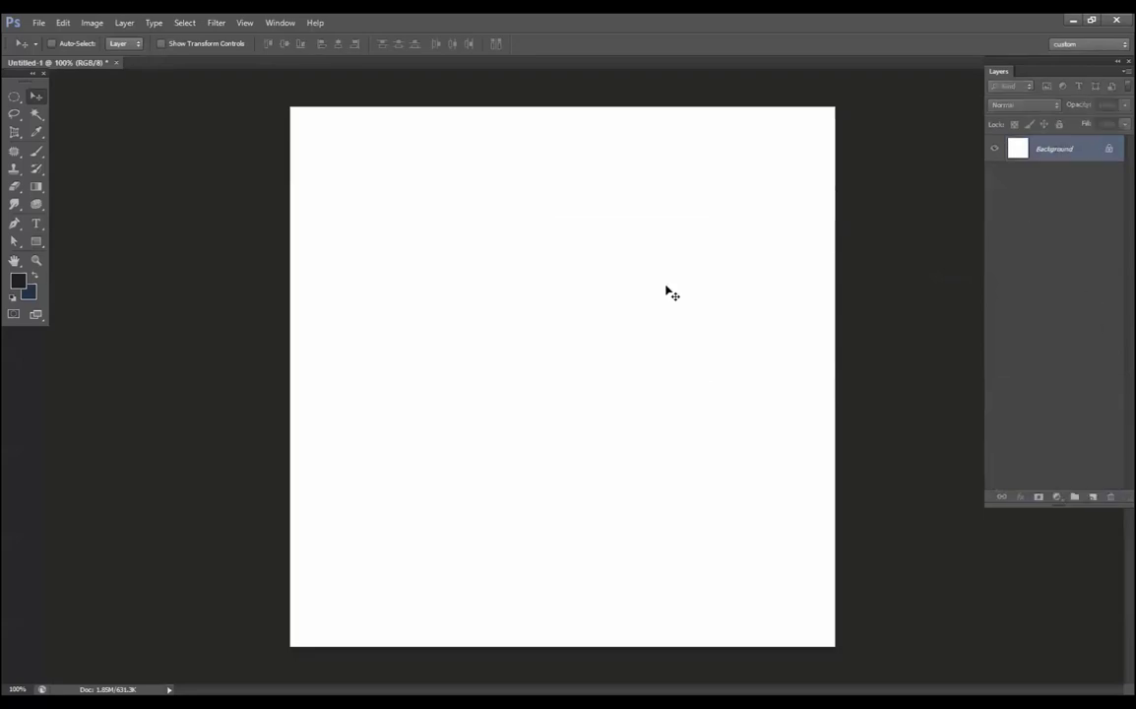
Step: Draw a large rectangular path around the upper middle of the empty canvas with the Rectangle tool
click(36, 242)
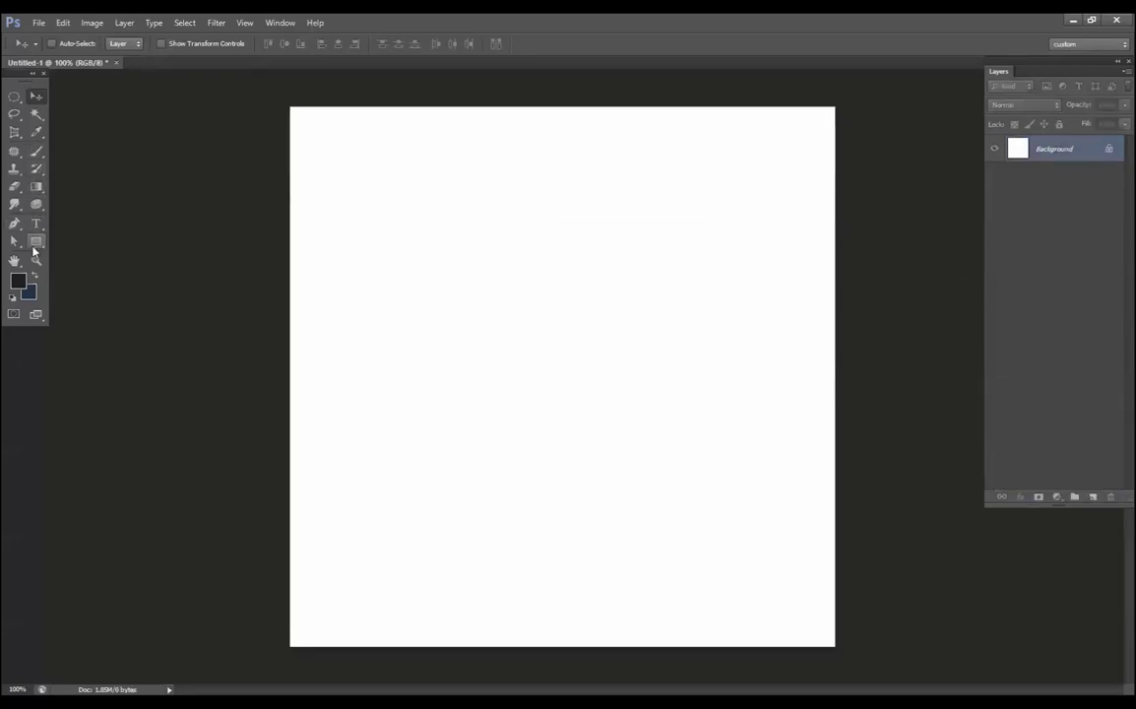
drag(400, 196, 676, 457)
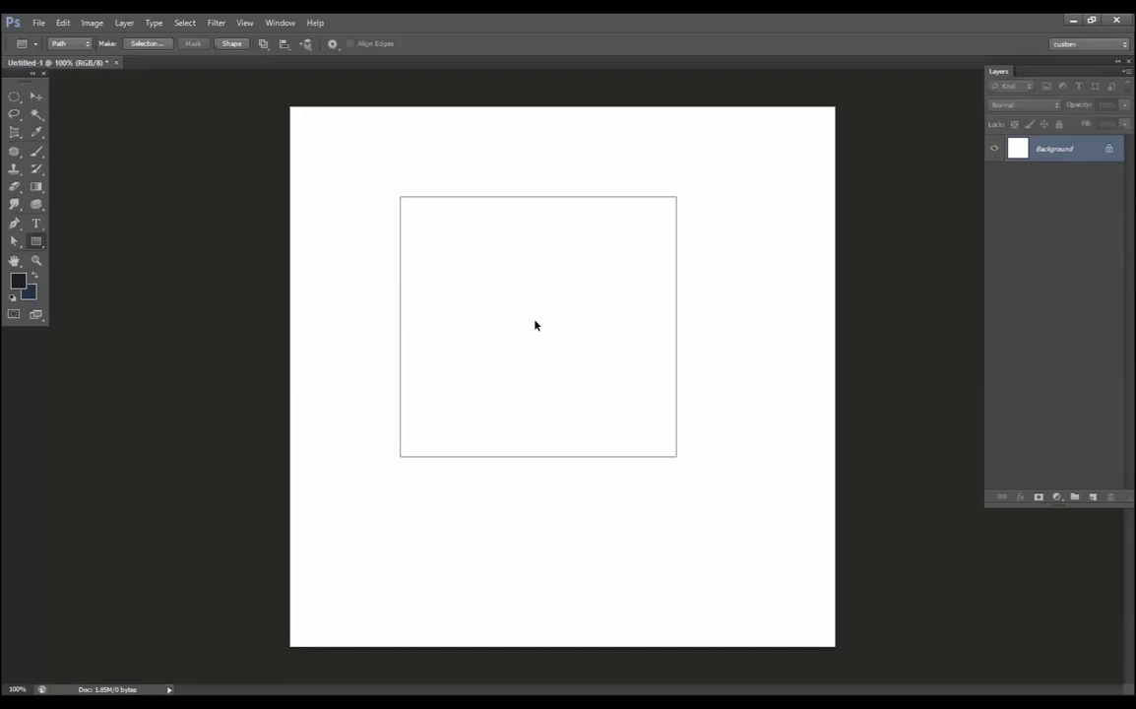
Step: Convert the rectangular path to a selection and fill it on a new layer with a vertical light-to-dark blue gradient
key(ctrl+Return)
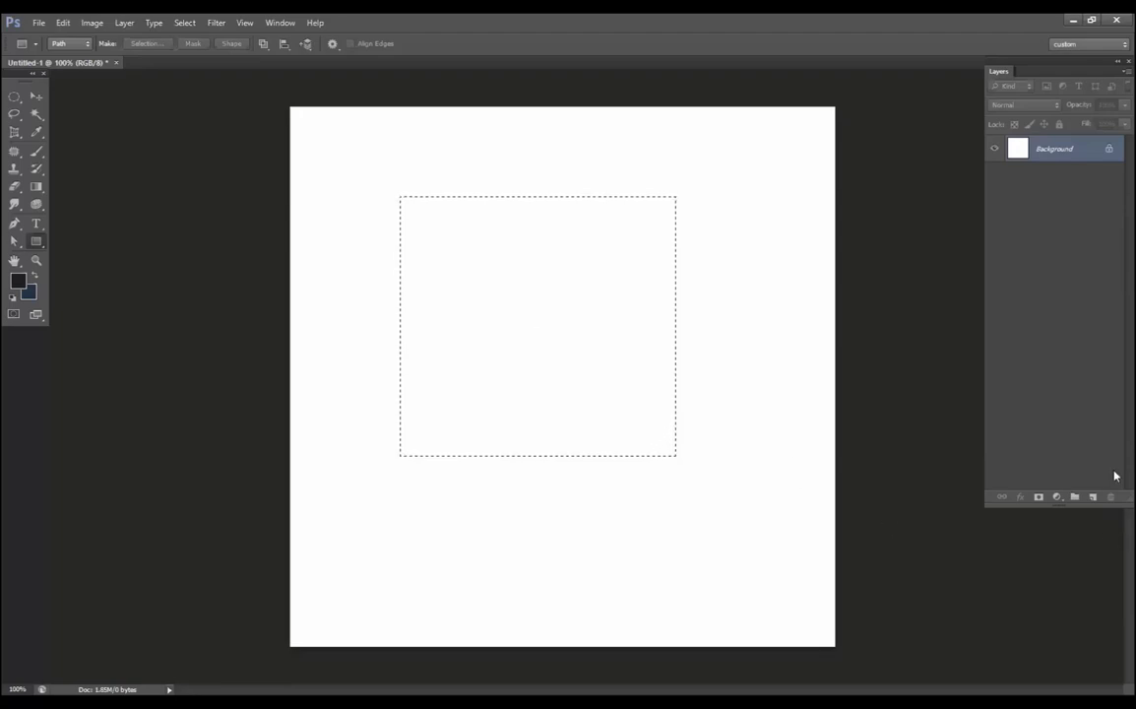
click(1093, 496)
key(g)
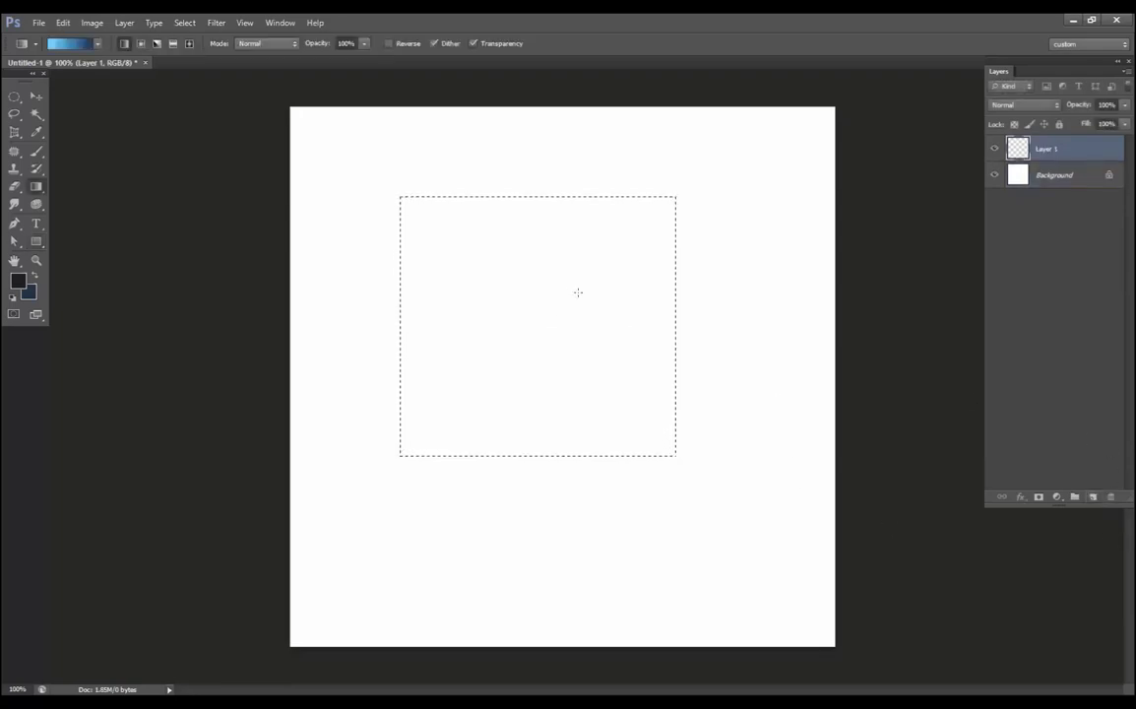
drag(578, 291, 576, 499)
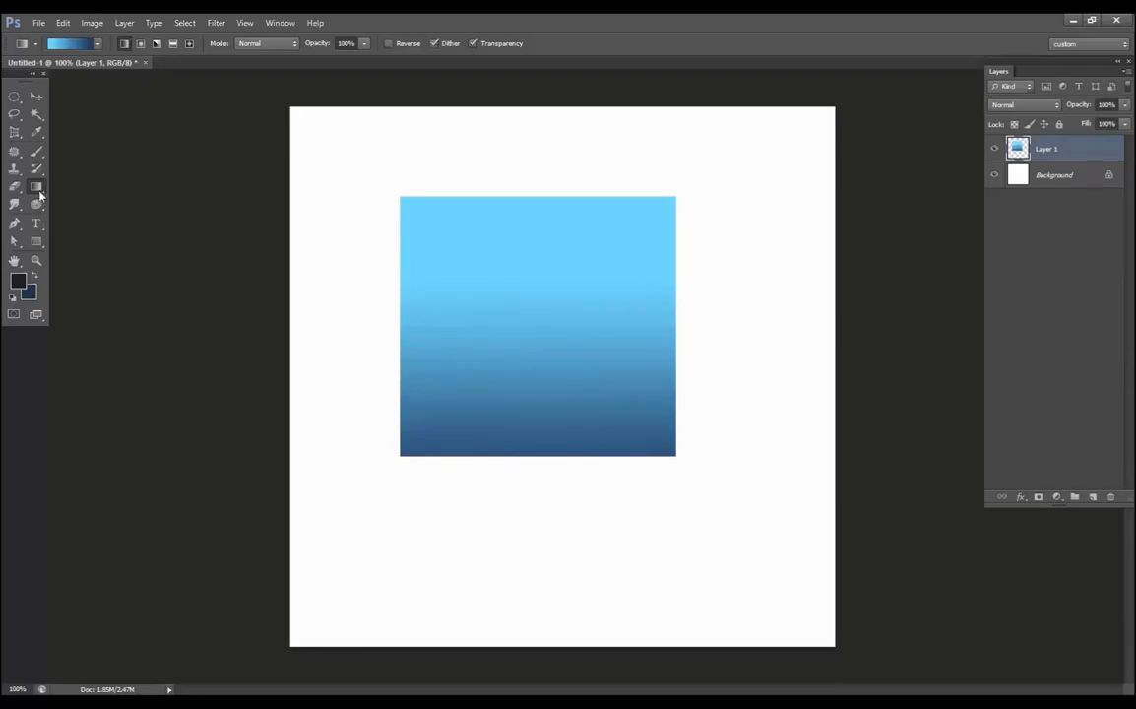
Step: Switch the Rectangle tool to Pixels mode and delete the gradient-filled layer
key(u)
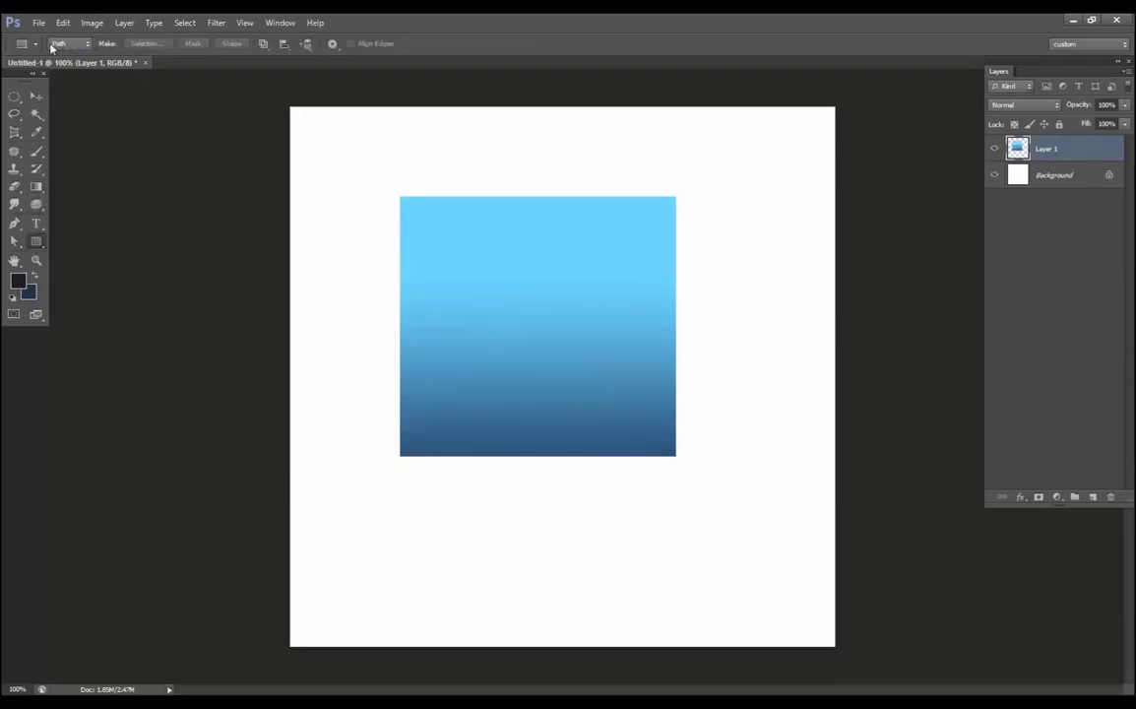
click(52, 44)
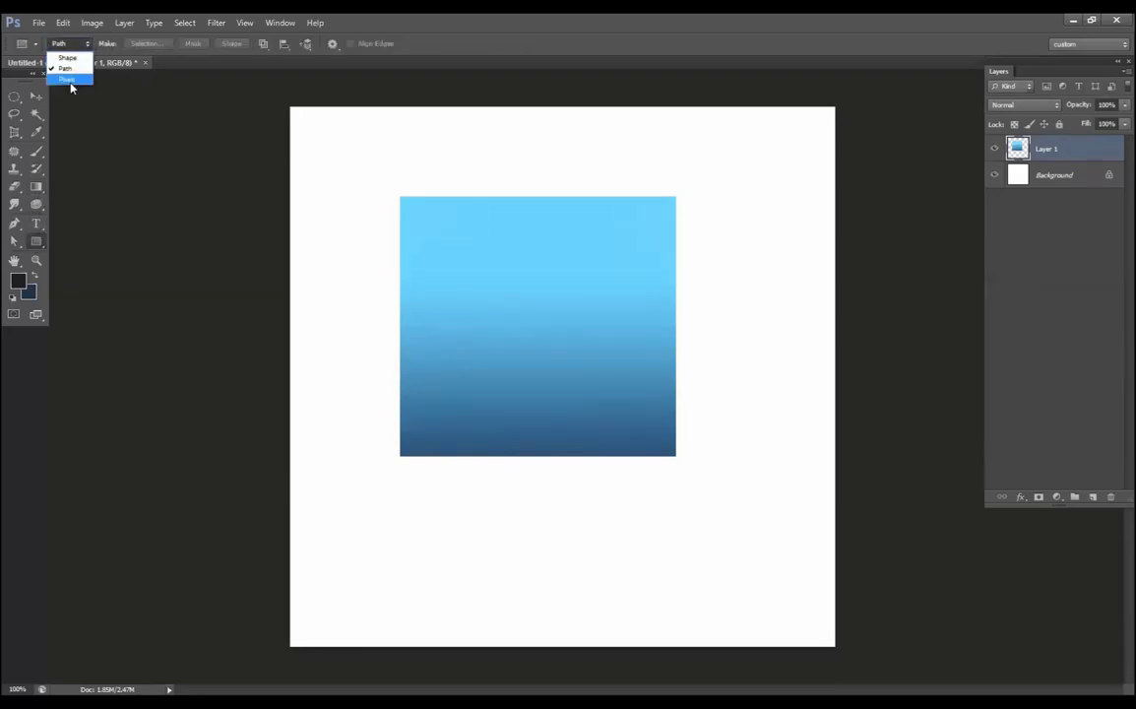
click(66, 81)
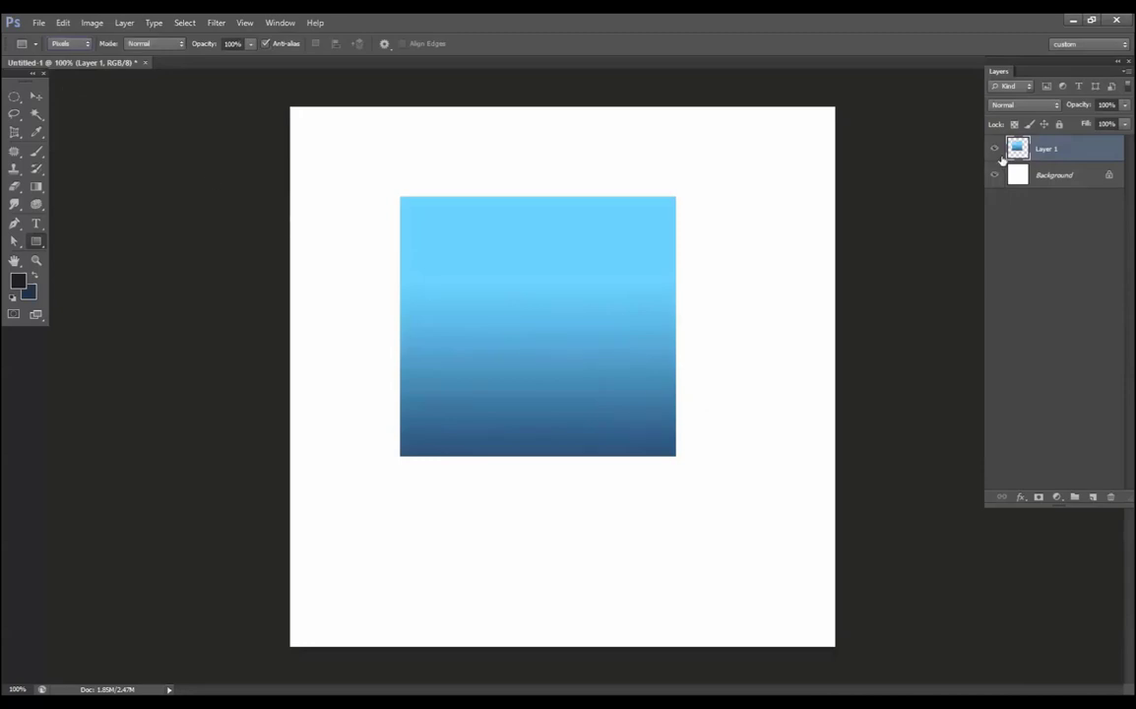
drag(1002, 157, 1110, 498)
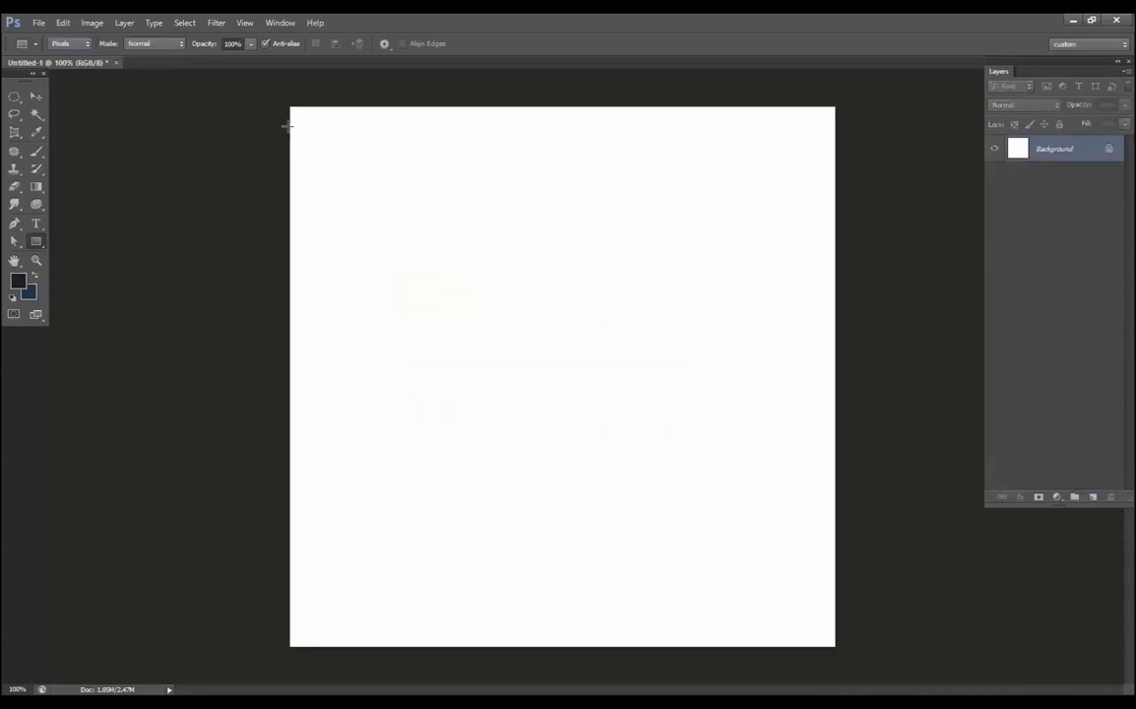
Step: Draw a dark pixel rectangle in the upper-left part of the background layer and undo it
drag(422, 220, 564, 345)
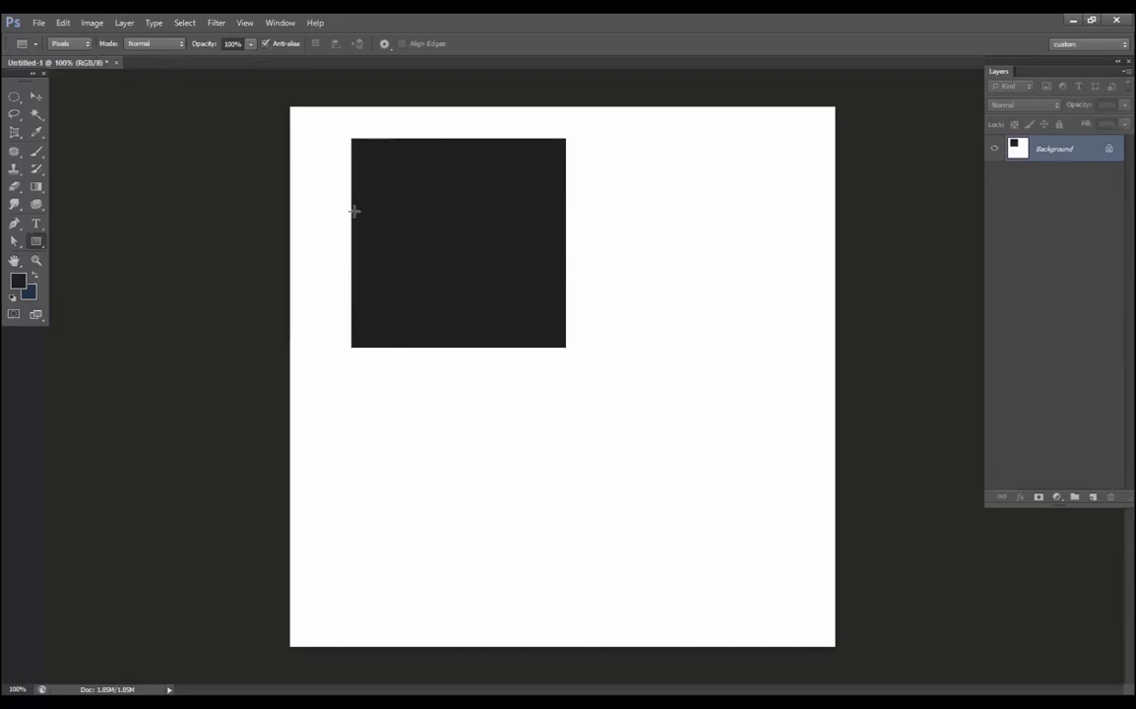
key(ctrl+z)
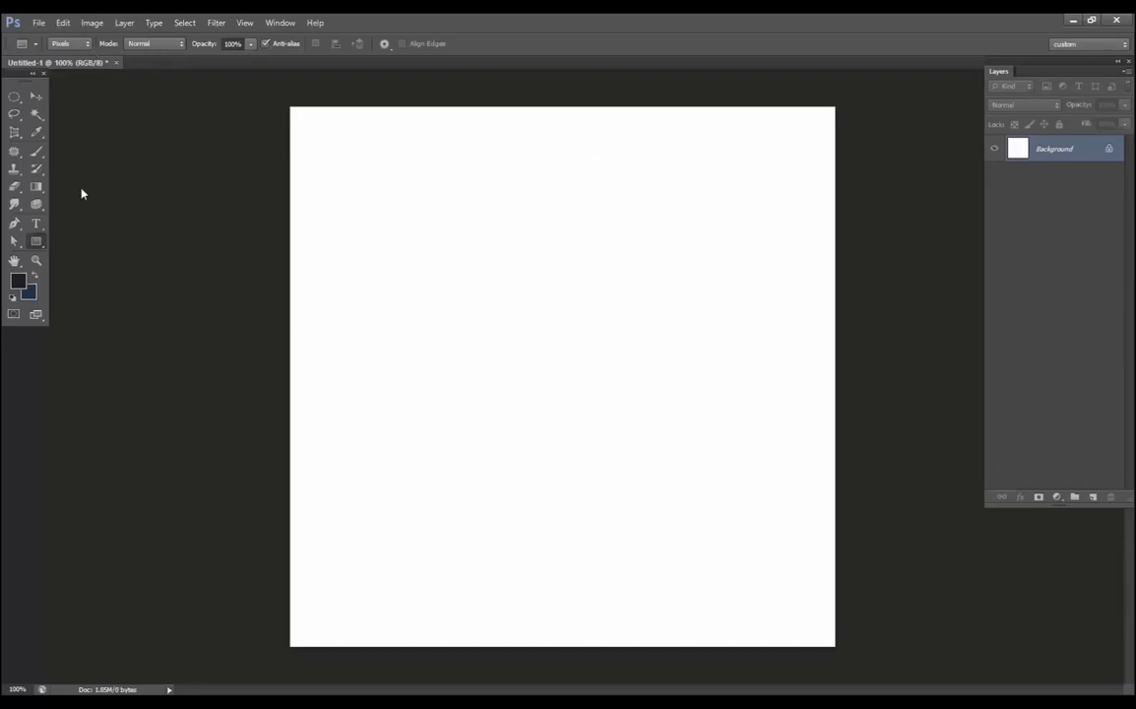
Step: With the Rounded Rectangle tool, draw a large dark rounded shape and a thin bar on the background, undoing each one
click(34, 245)
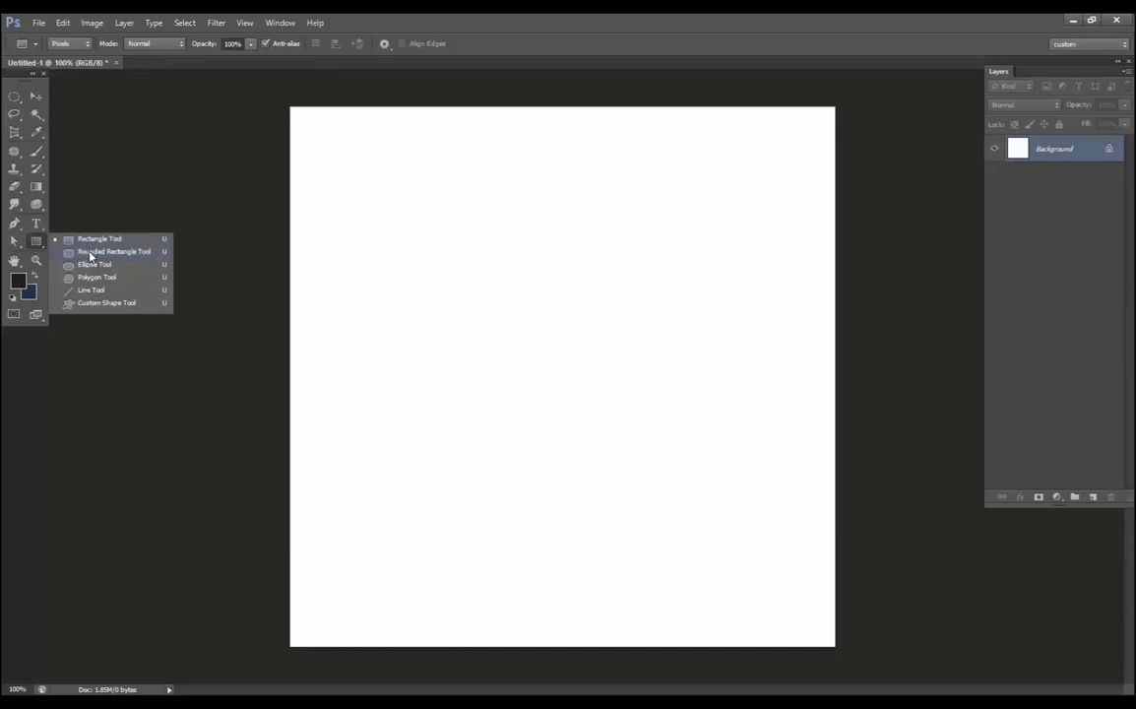
click(91, 253)
drag(424, 165, 706, 469)
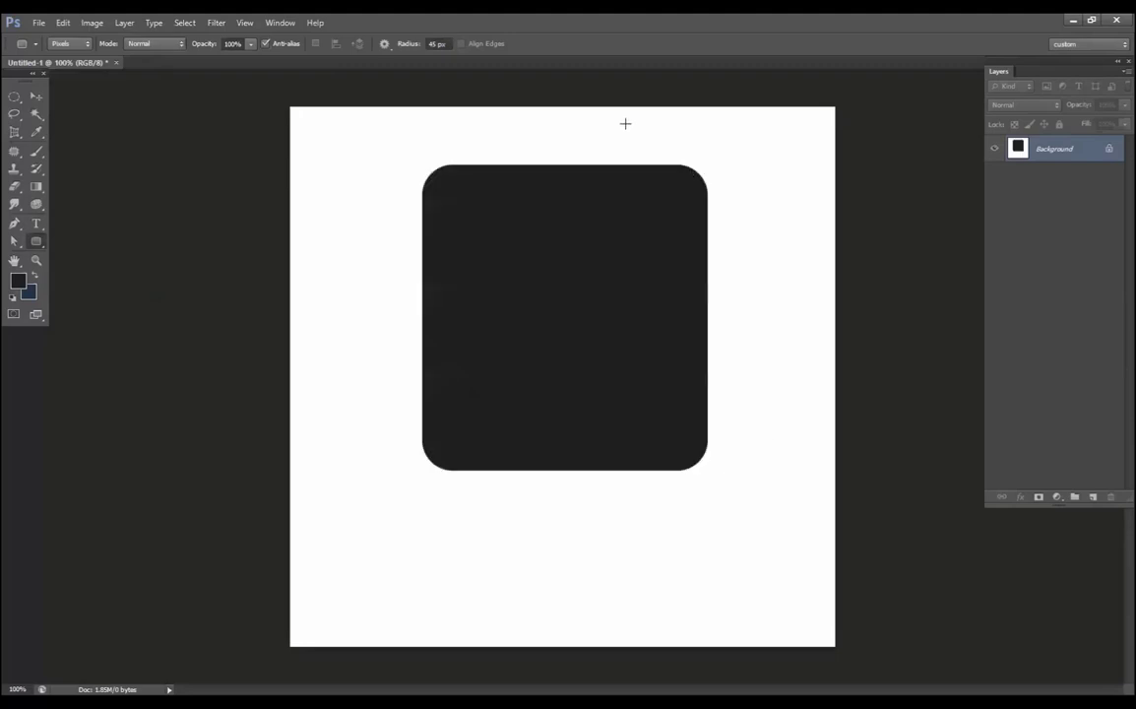
key(ctrl+z)
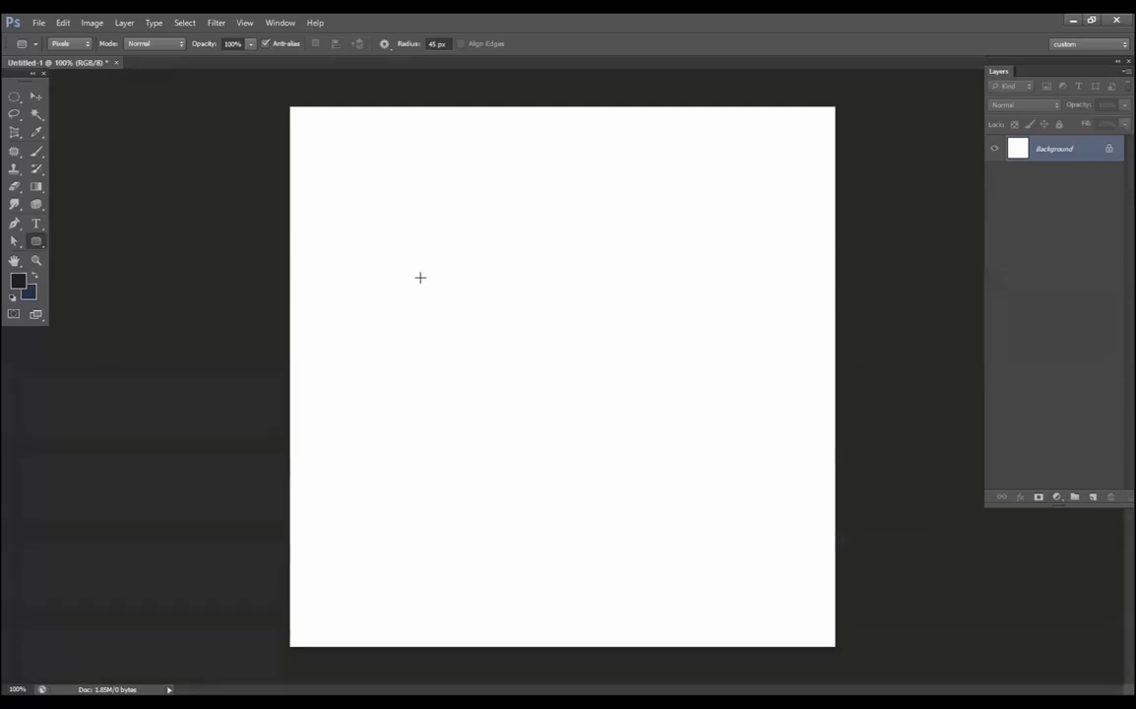
drag(403, 280, 711, 337)
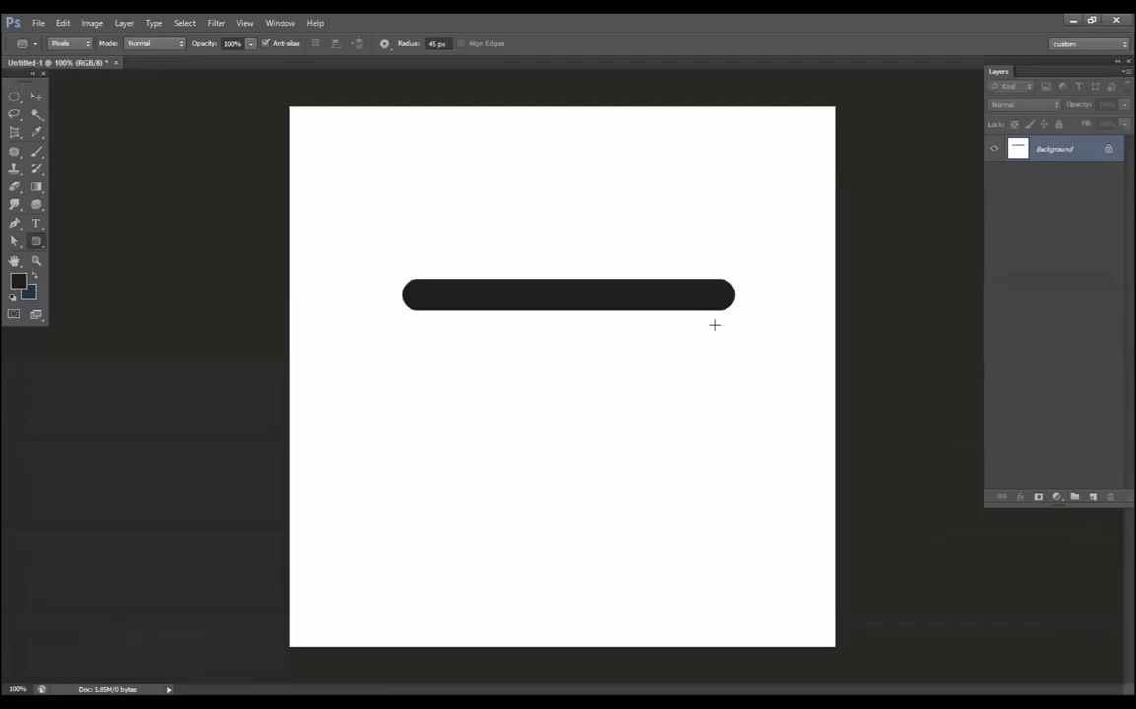
key(ctrl+z)
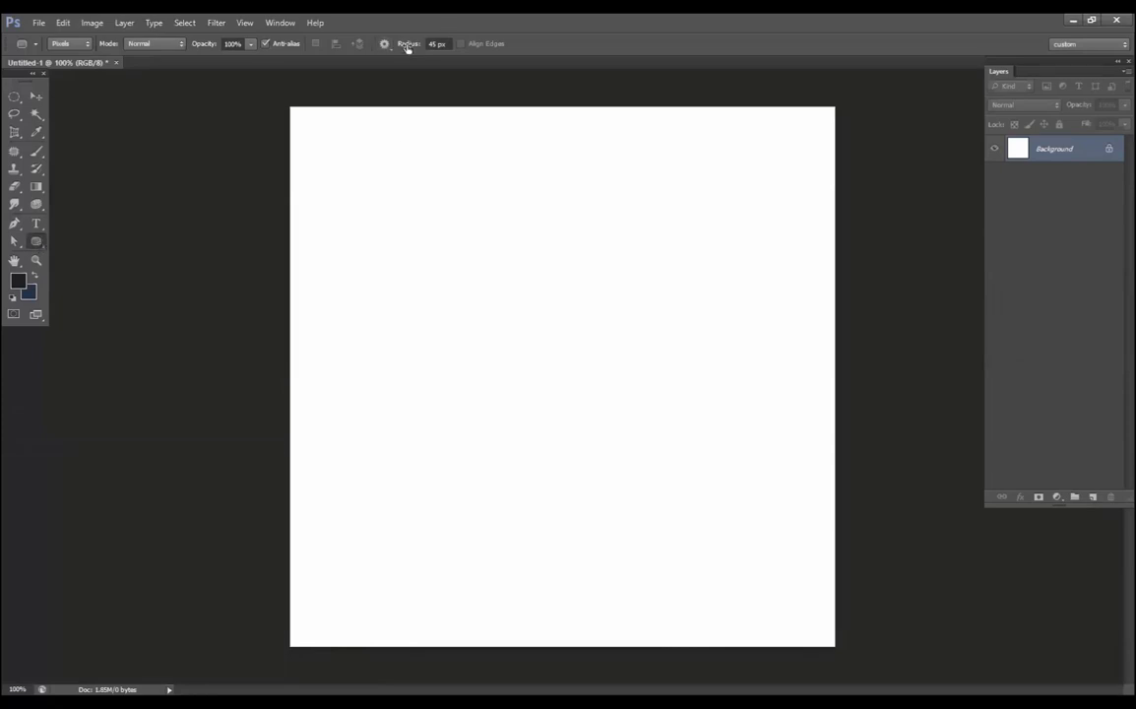
Step: Set the rounded rectangle's corner radius to 20 px and draw two trial dark bars, undoing each one
click(439, 44)
text(20)
key(Return)
drag(414, 285, 748, 336)
key(ctrl+z)
drag(383, 296, 740, 331)
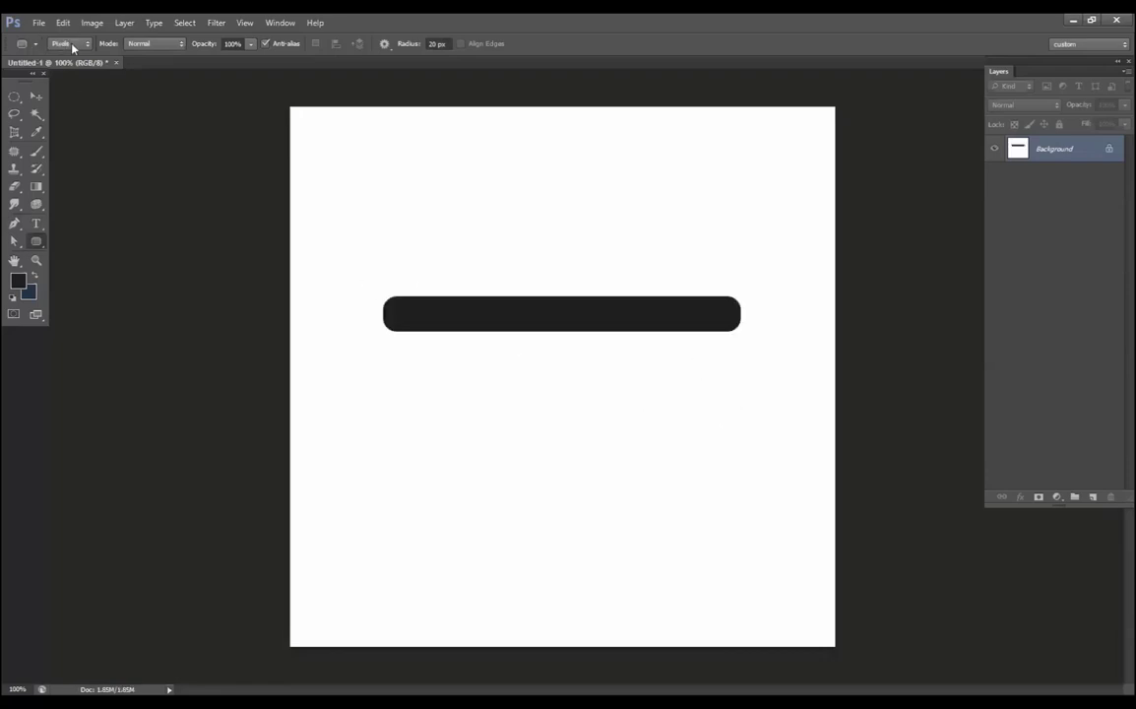
key(ctrl+z)
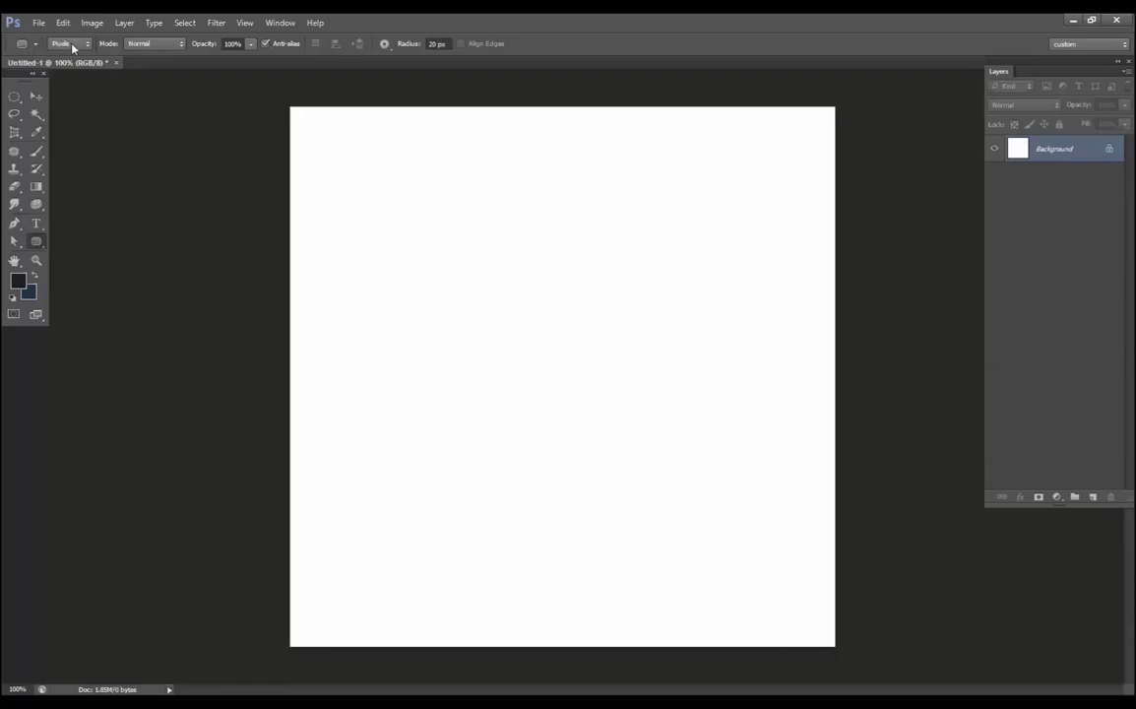
Step: Draw a thin rounded bar in Path mode across the canvas middle, convert it to a selection and add a new layer
click(72, 44)
click(64, 69)
drag(404, 347, 727, 376)
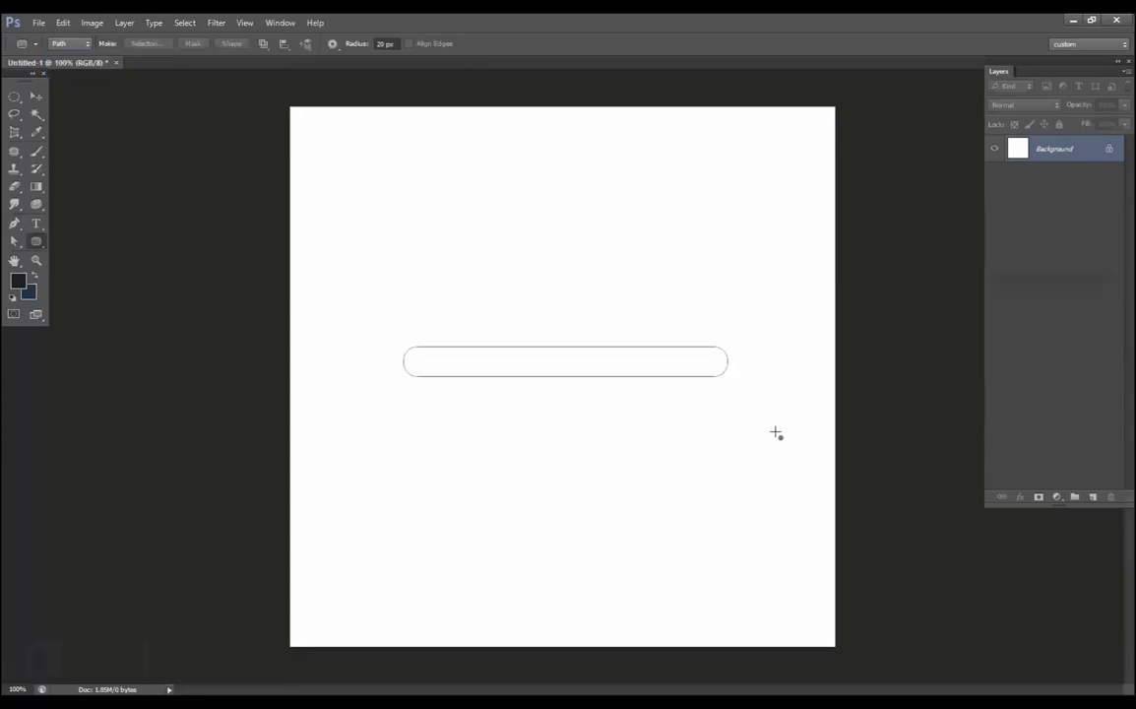
key(ctrl+Return)
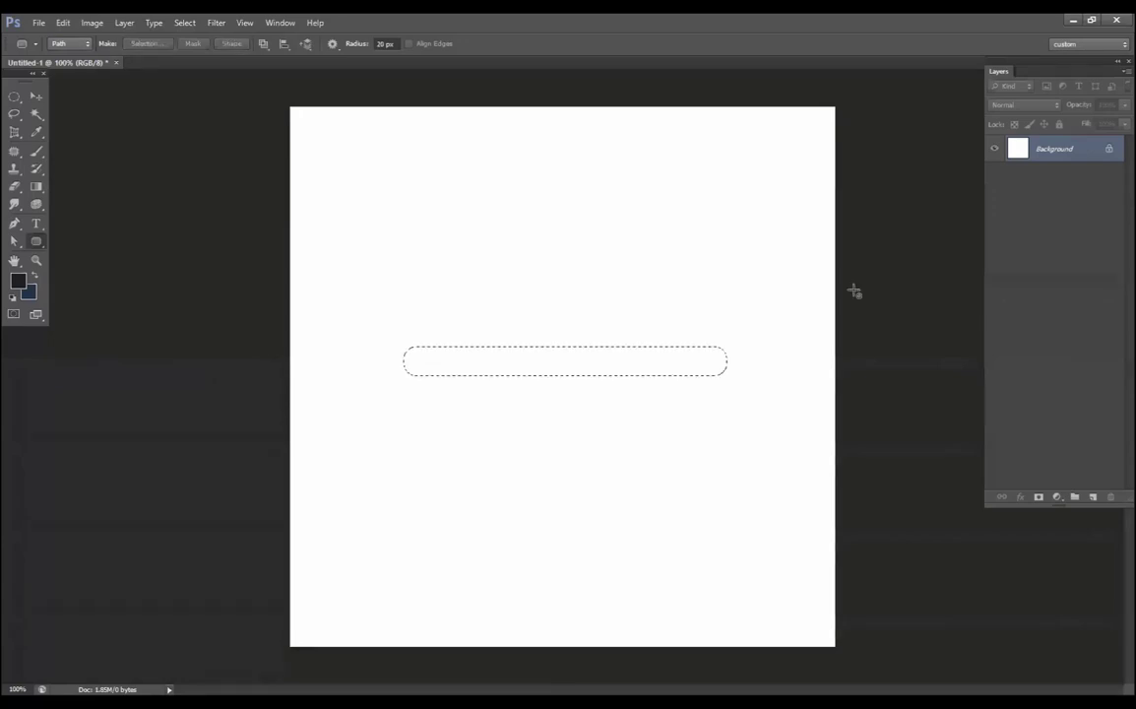
key(ctrl+shift+alt+n)
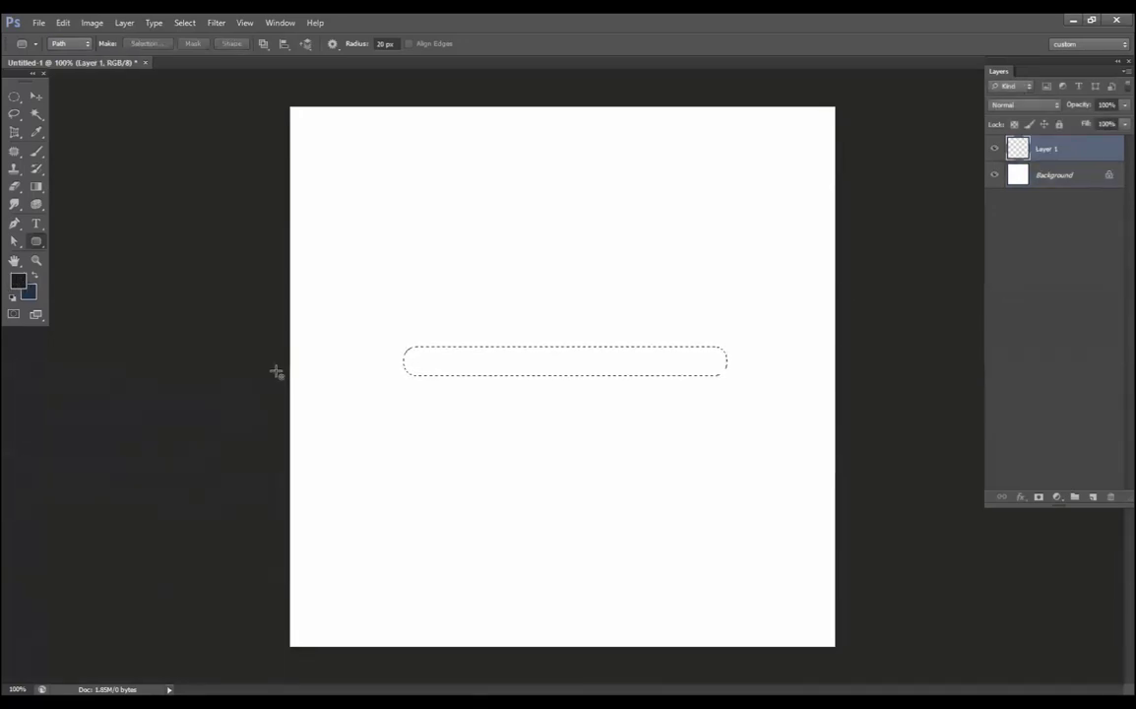
Step: Choose the Gradient tool and set the gradient's starting colour stop to the near-white f4f4f4
click(19, 282)
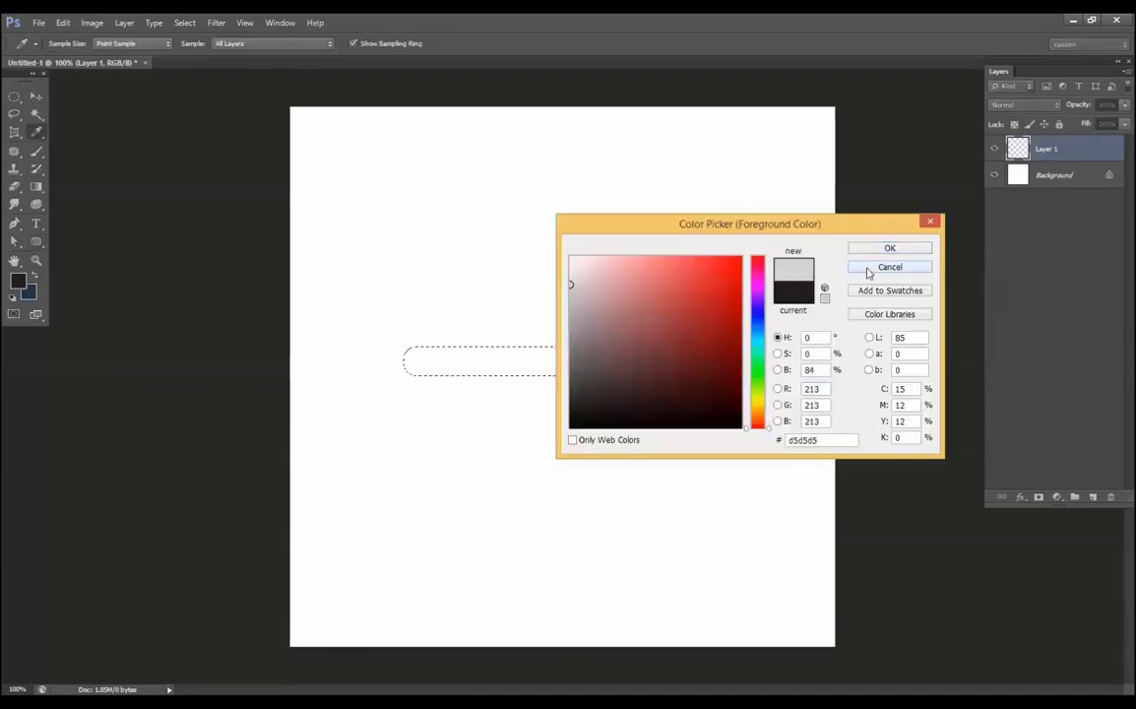
click(890, 267)
click(37, 187)
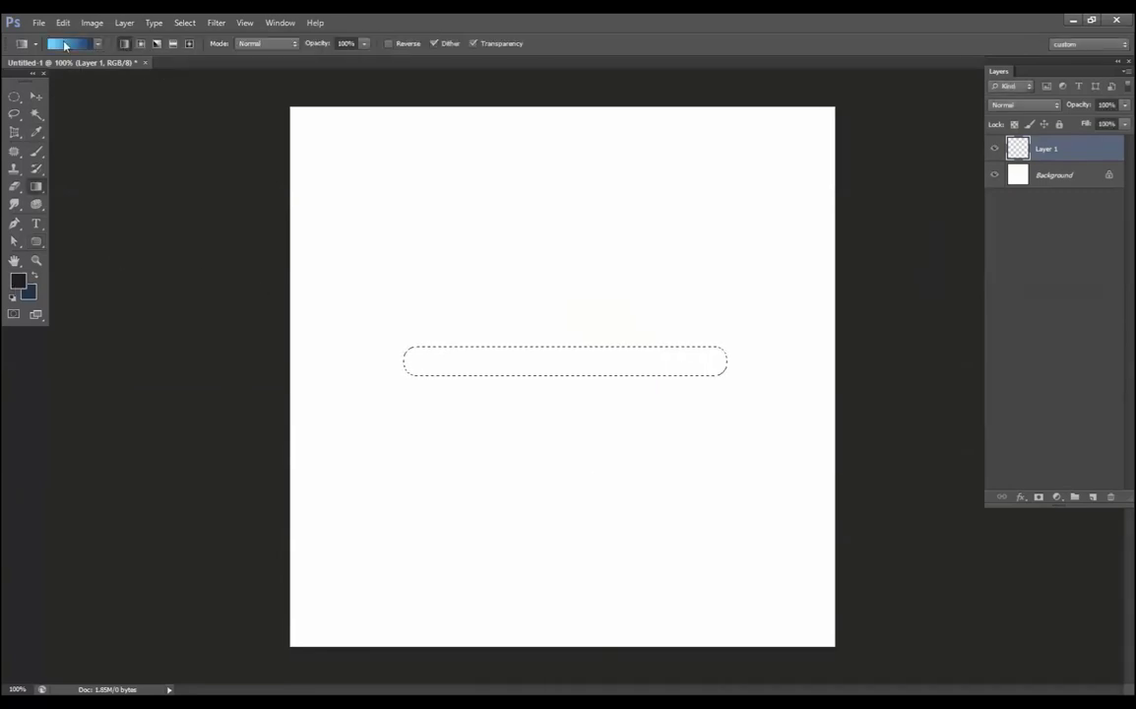
click(64, 43)
click(389, 406)
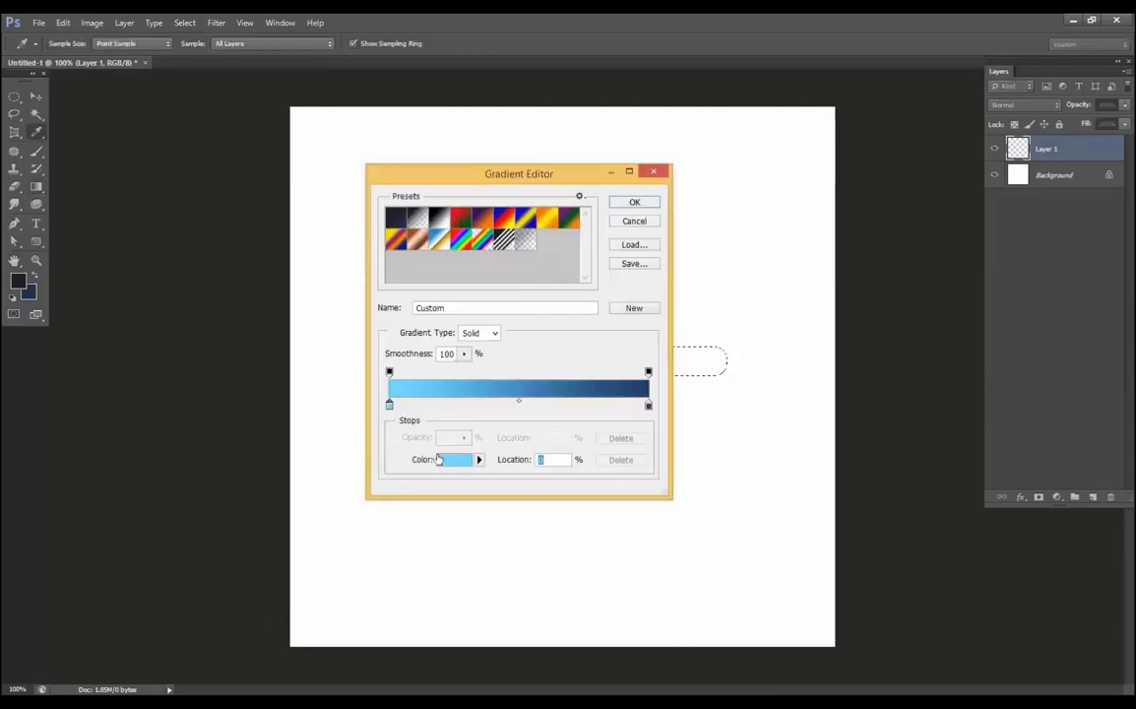
click(451, 460)
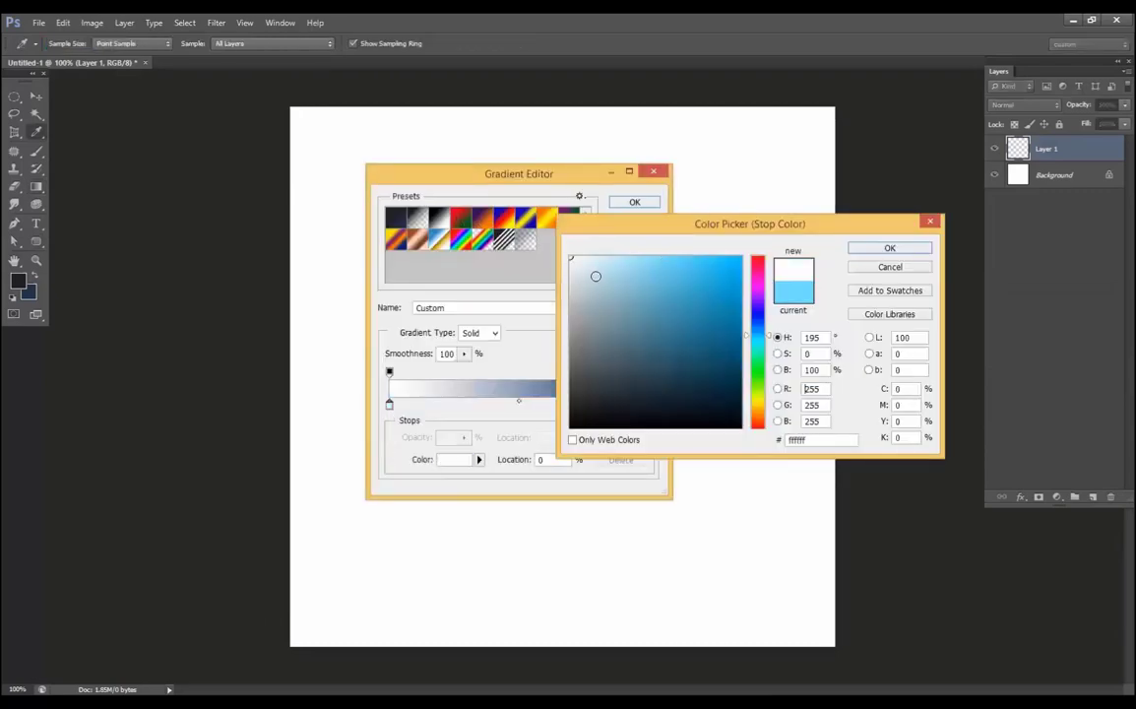
click(570, 262)
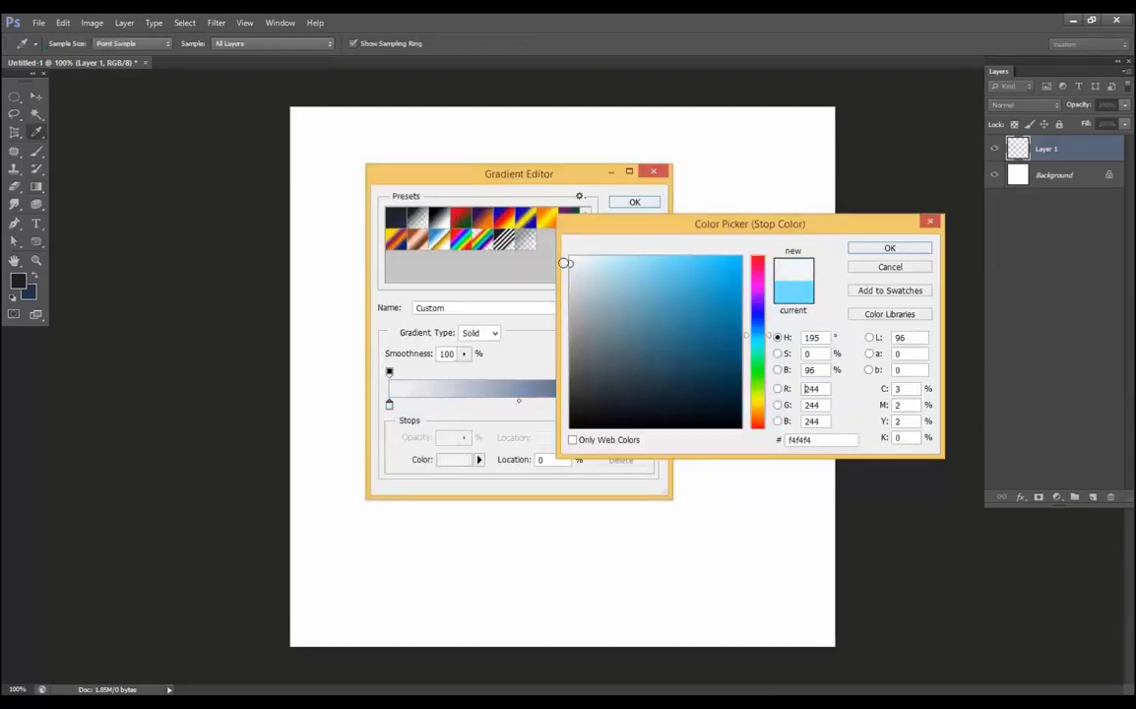
click(889, 248)
Step: Set the gradient's end colour stop to a light neutral grey and apply the edited gradient
click(649, 405)
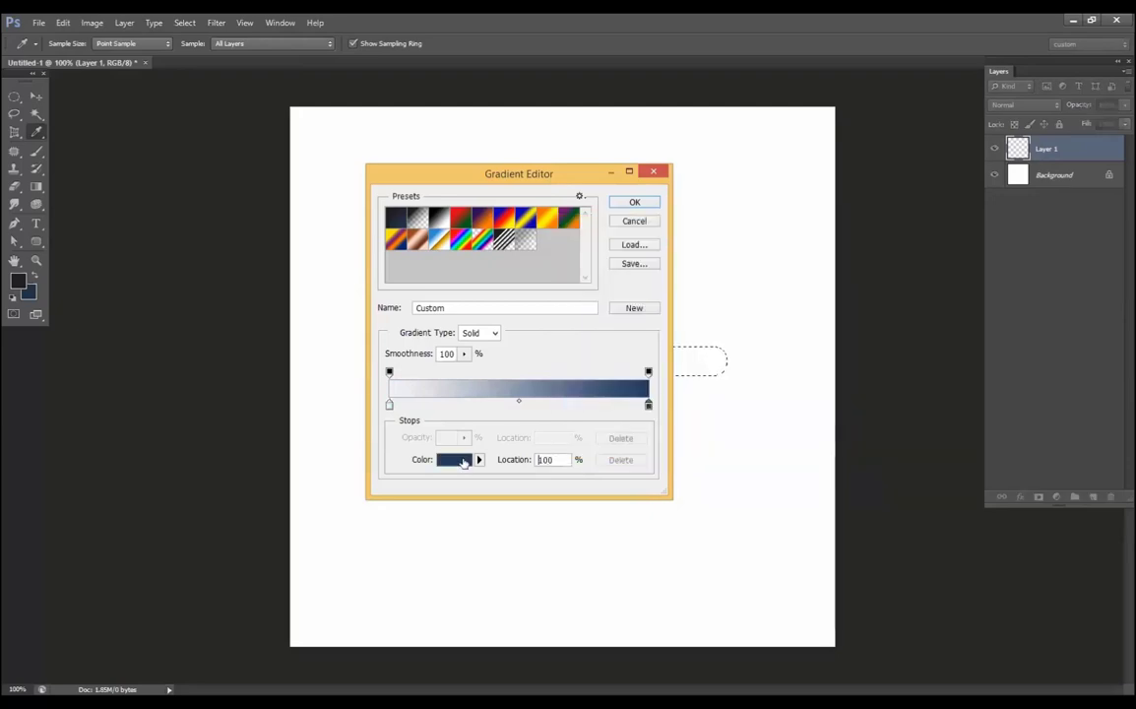
click(462, 460)
mouse_move(598, 305)
mouse_down()
mouse_move(568, 269)
mouse_move(568, 296)
mouse_up()
click(889, 248)
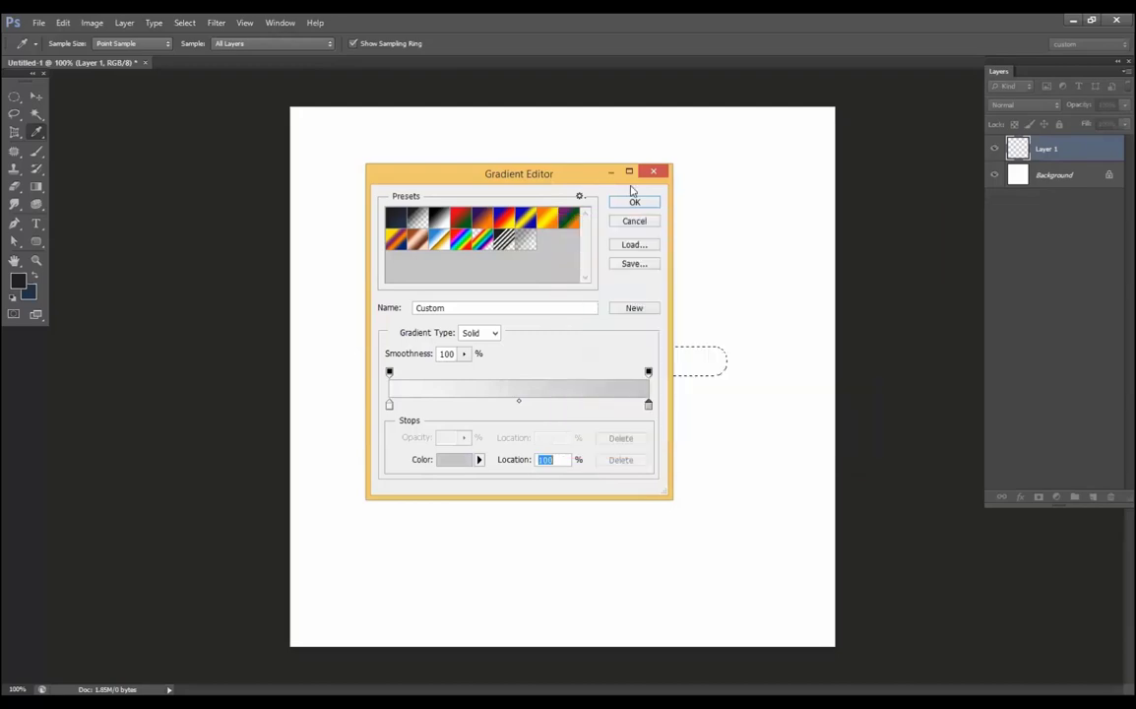
click(633, 203)
Step: Fill the rounded bar selection with the white-to-grey gradient from top to bottom and deselect it
drag(565, 347, 565, 375)
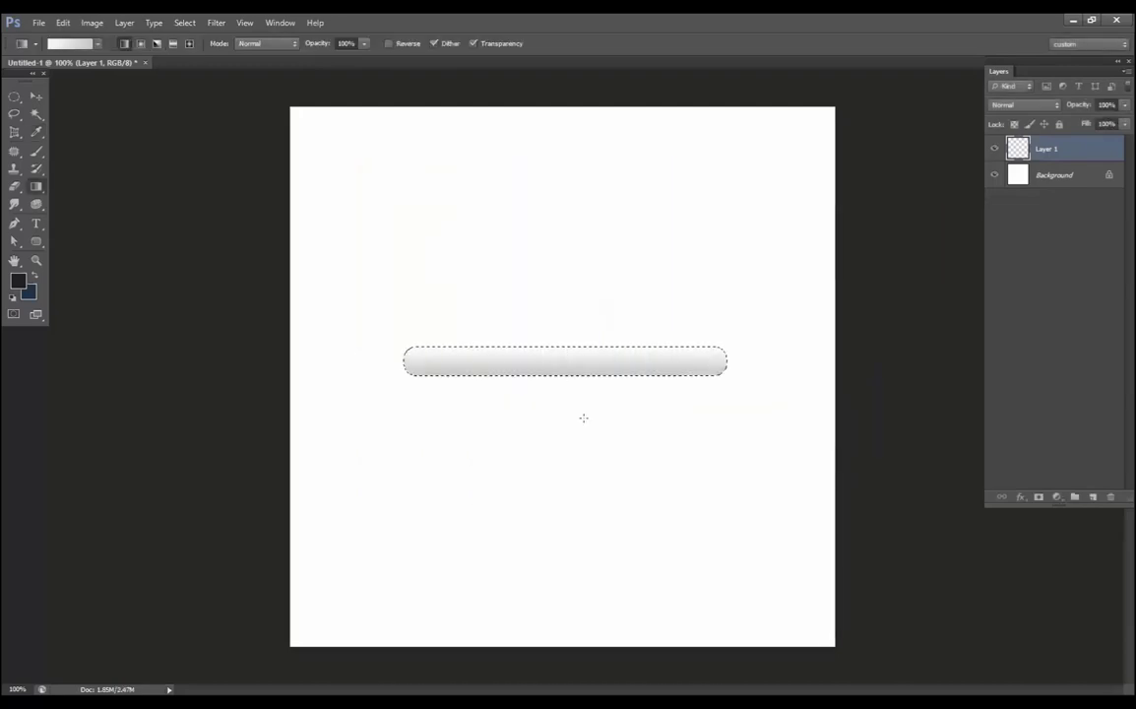
key(ctrl+d)
scroll(483, 389, up, 2)
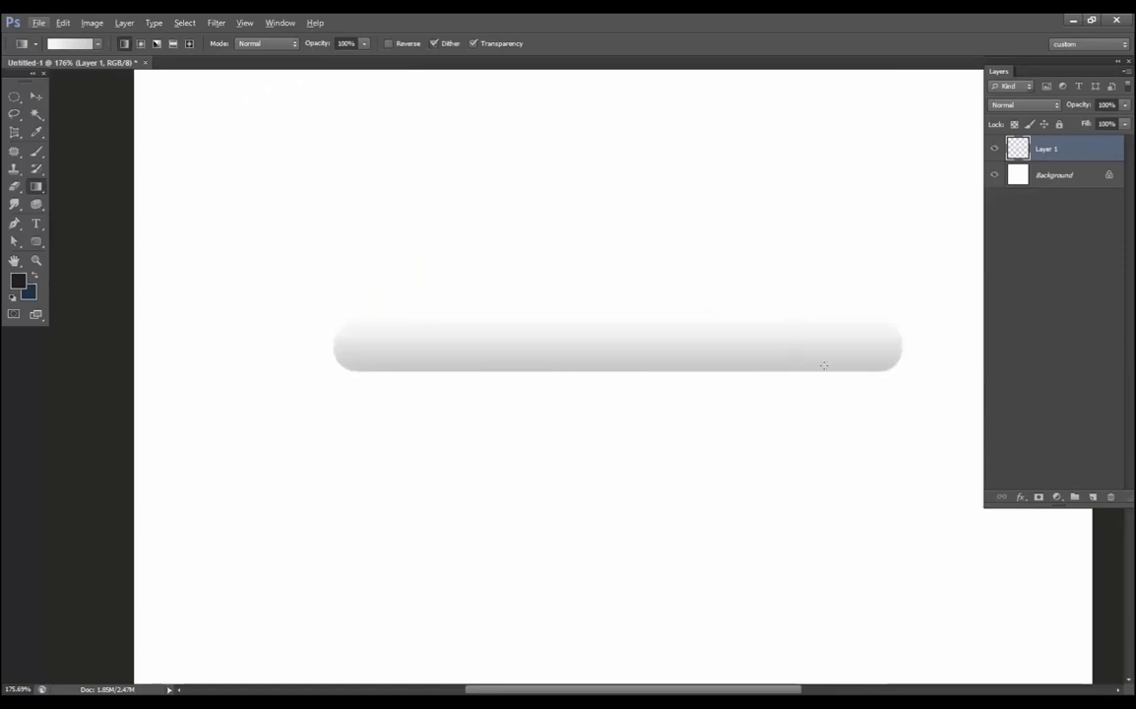
click(15, 98)
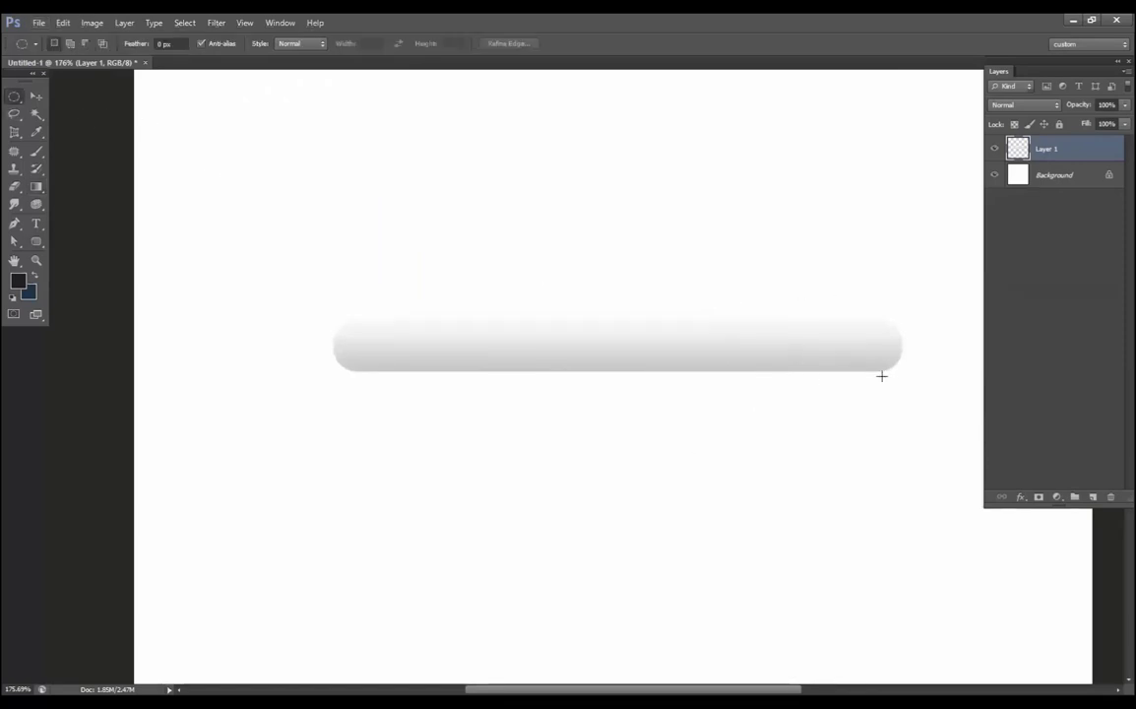
drag(932, 277, 818, 423)
click(822, 462)
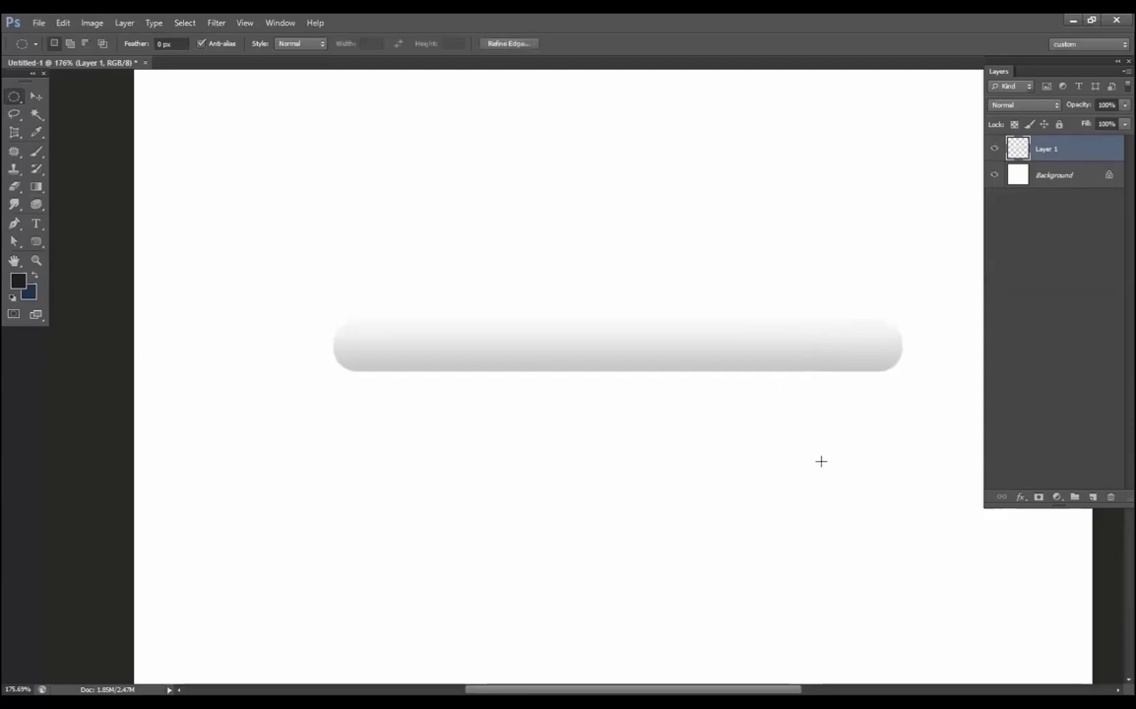
Step: Switch to the Rectangular Marquee and select the right end of the grey bar, about a quarter of its length
alt+click(22, 103)
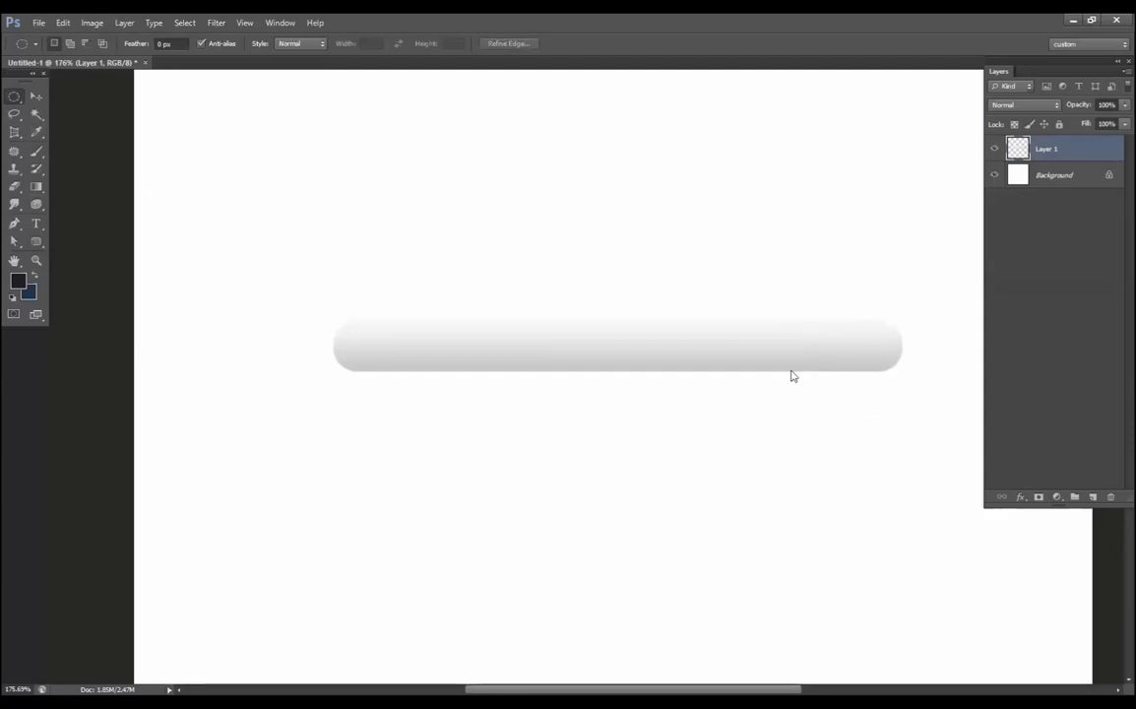
drag(930, 285, 747, 402)
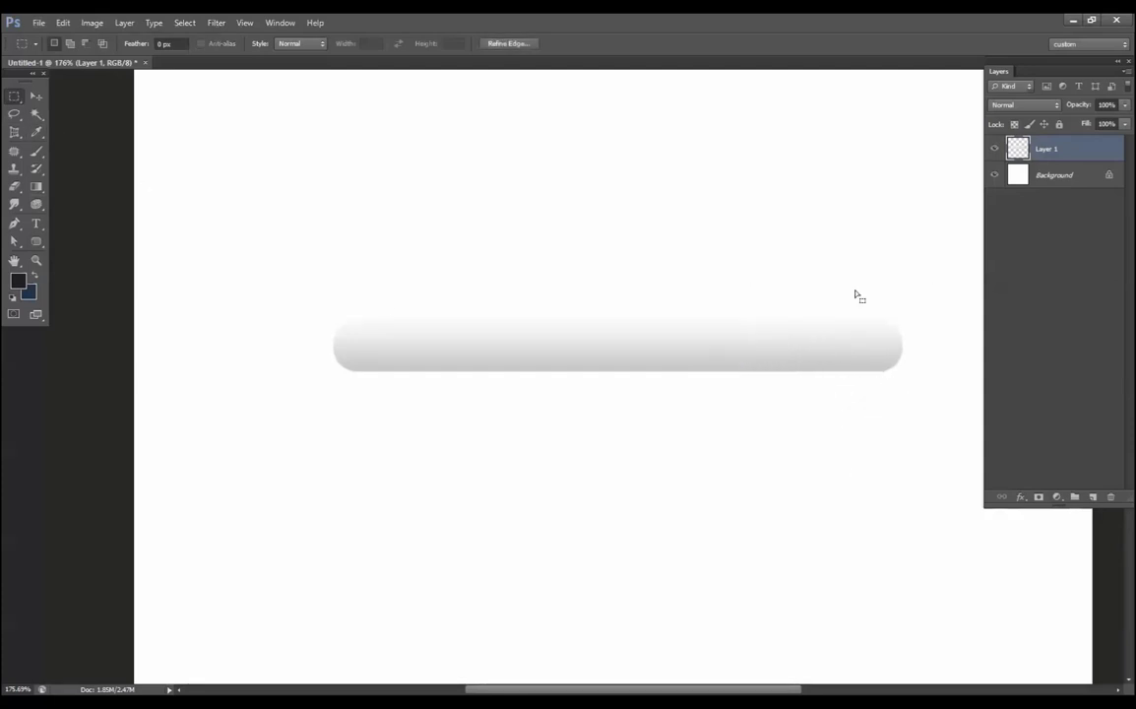
drag(938, 286, 750, 402)
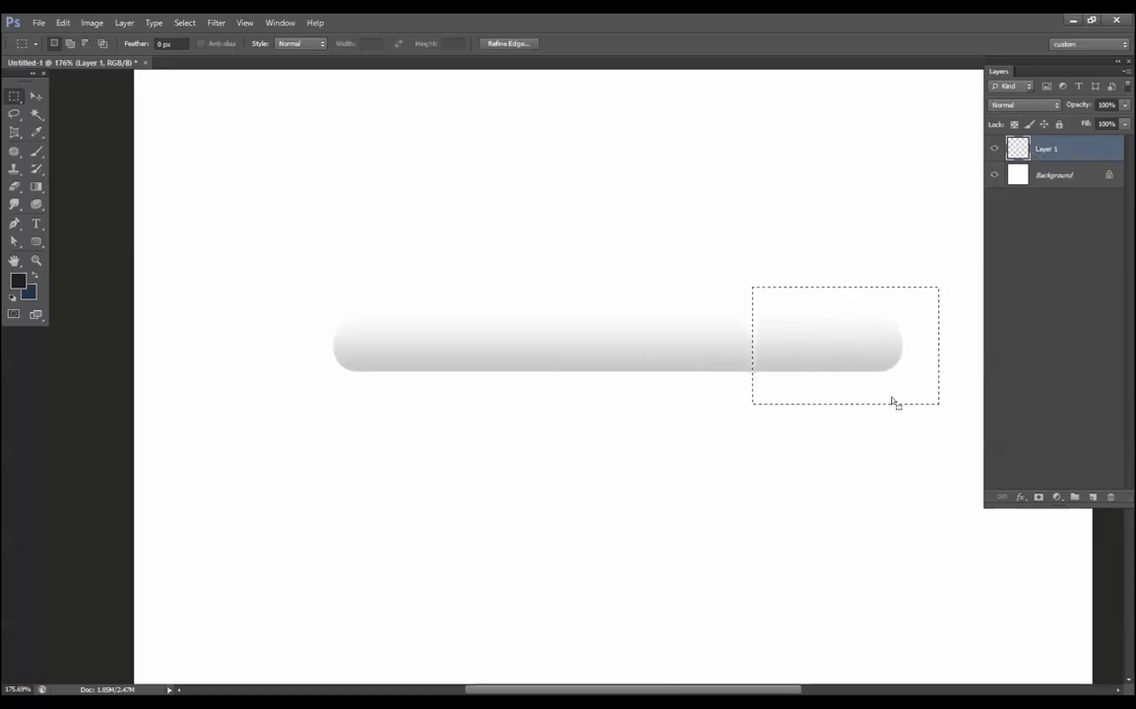
Step: Open the Hue/Saturation adjustment for the selected end of the grey bar
key(i)
key(ctrl+u)
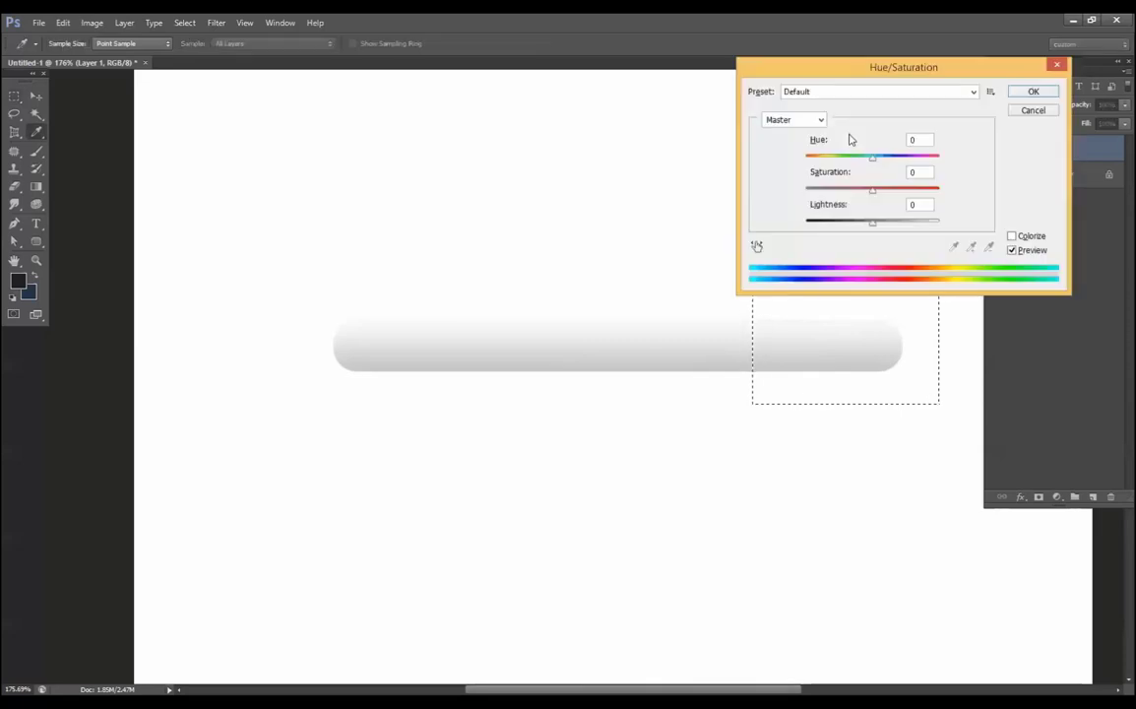
click(1030, 241)
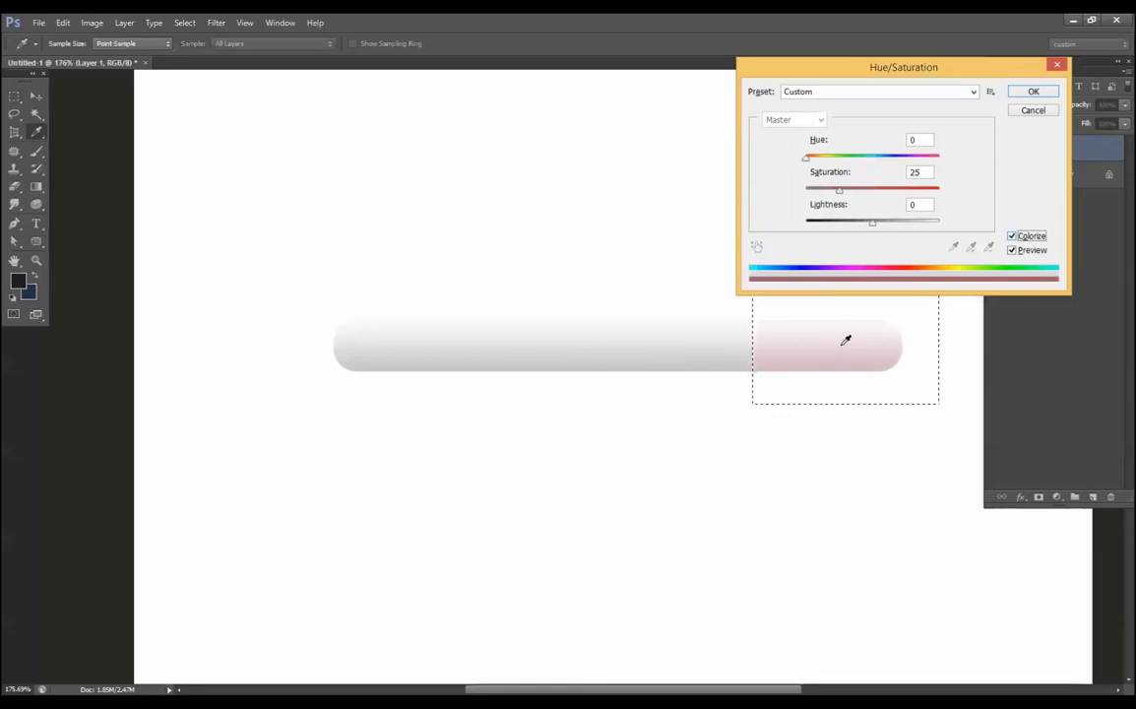
click(1012, 236)
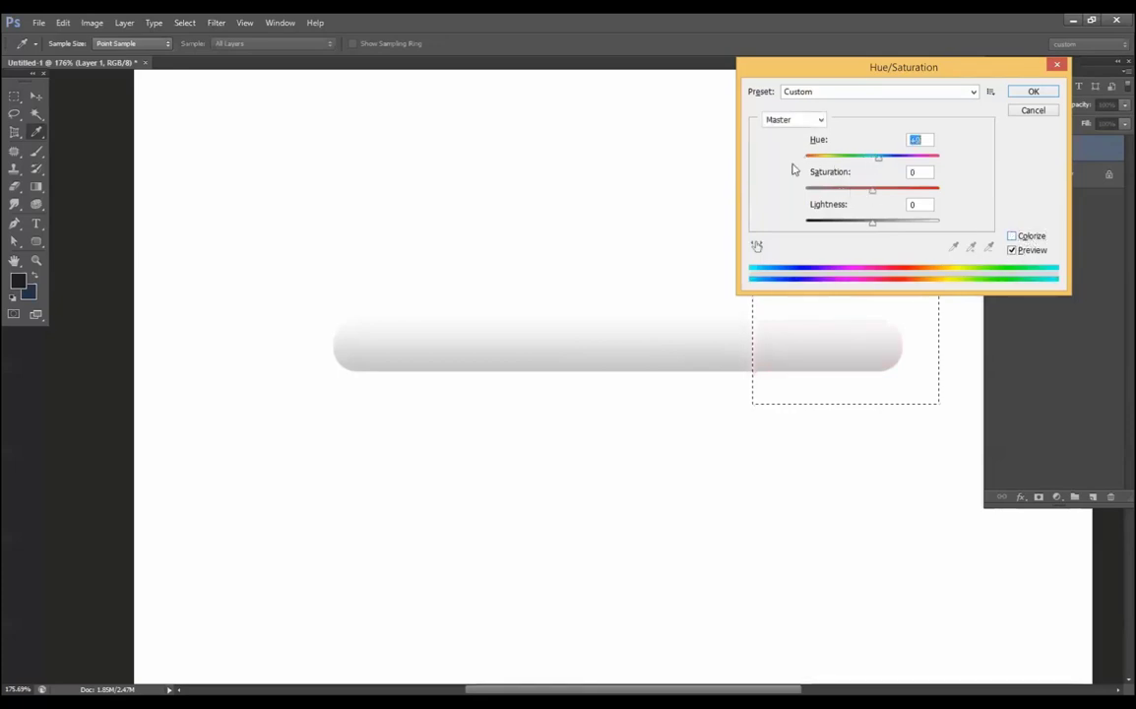
drag(794, 169, 930, 185)
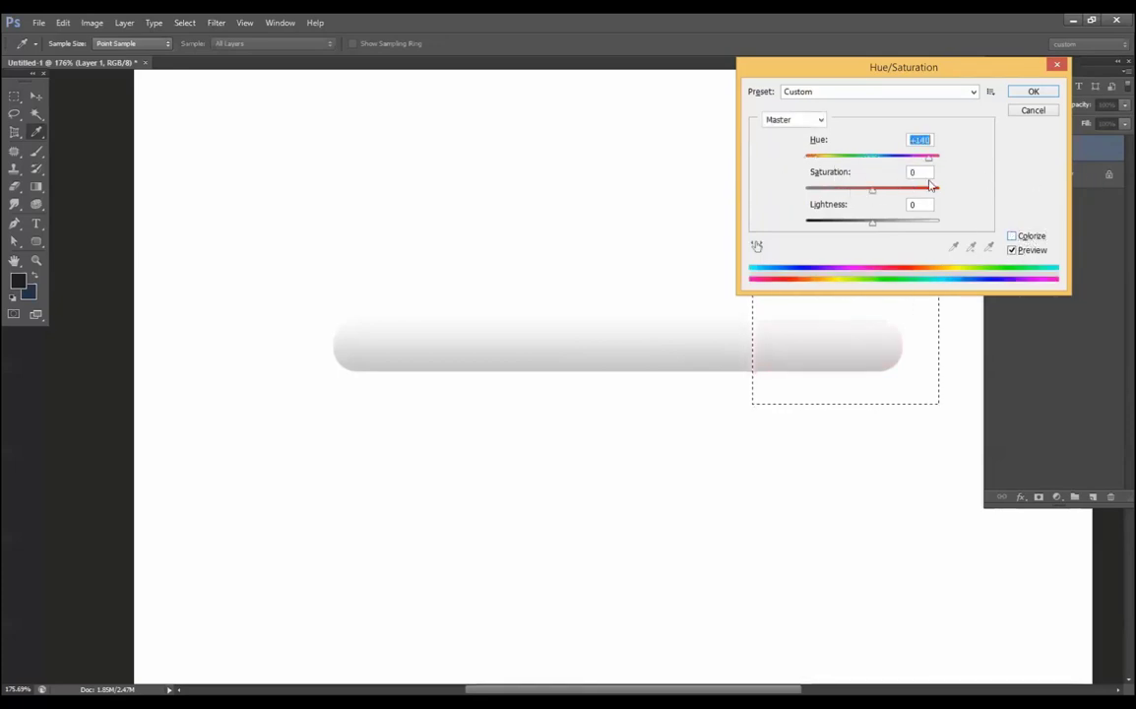
key(ctrl+z)
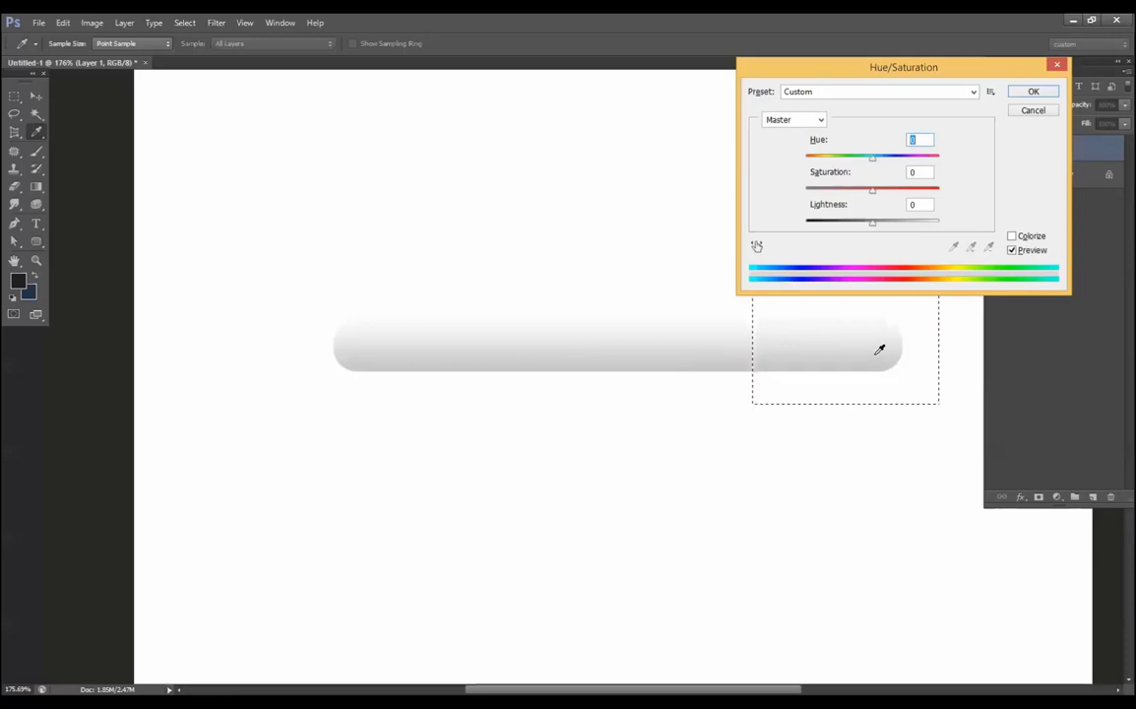
Step: Colorize the selected bar end blue with saturation 63 and lightness -24, apply the adjustment and deselect
click(1037, 242)
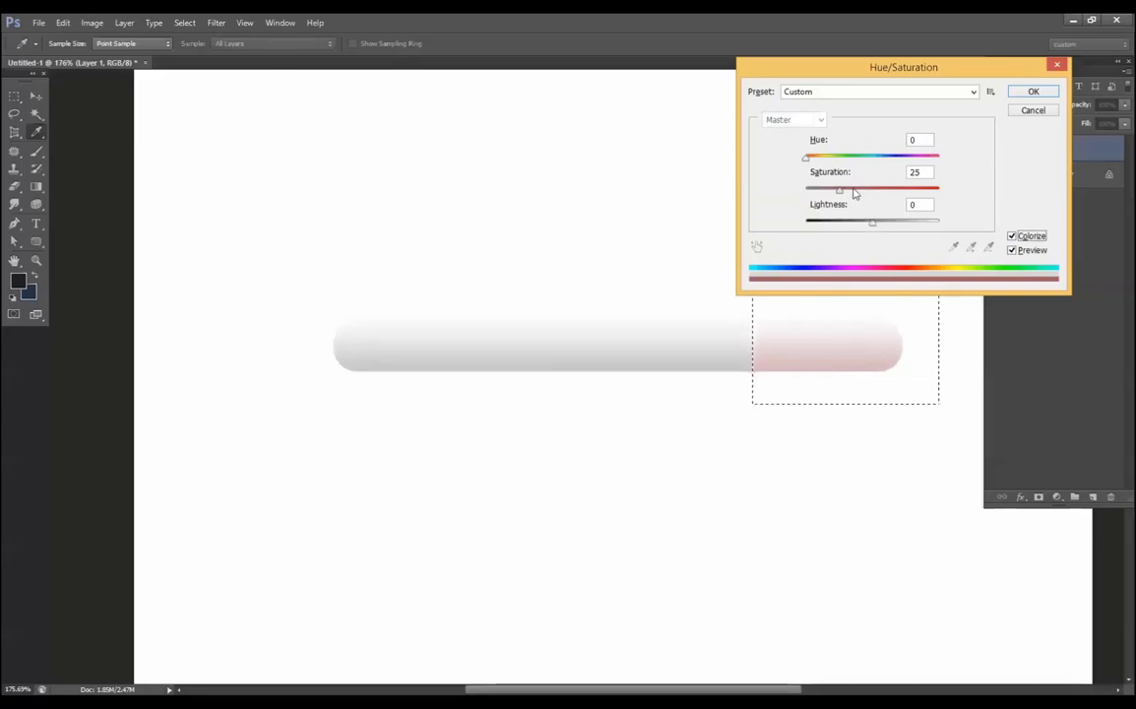
drag(871, 227, 857, 232)
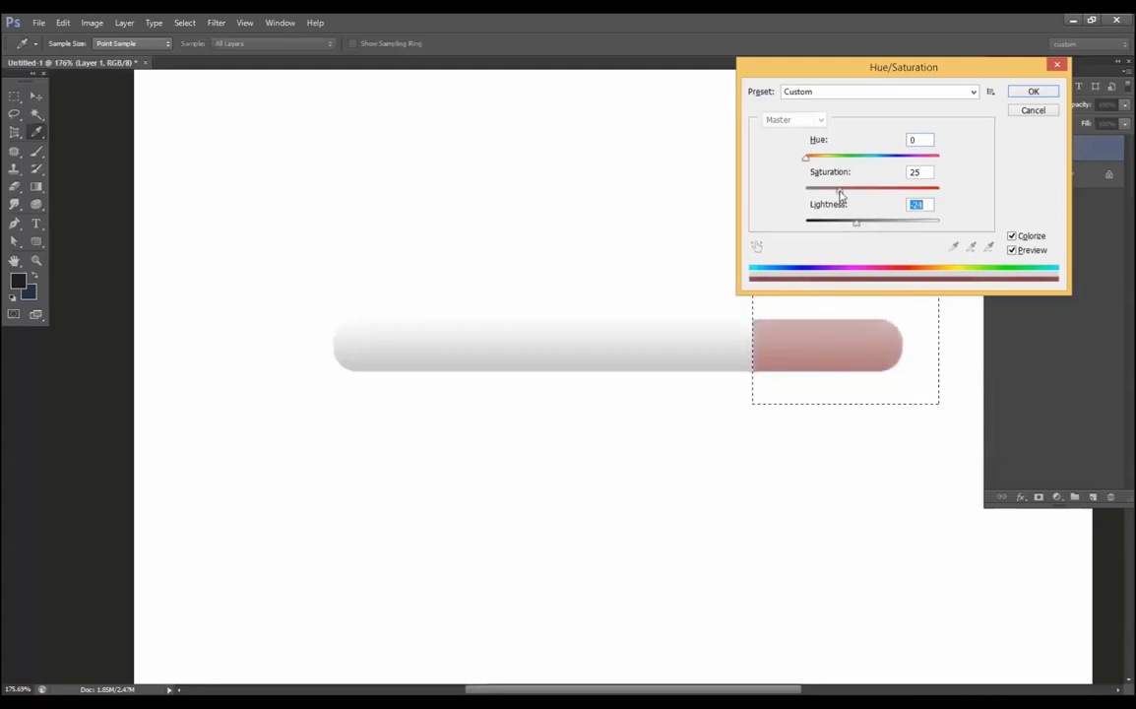
drag(839, 194, 891, 199)
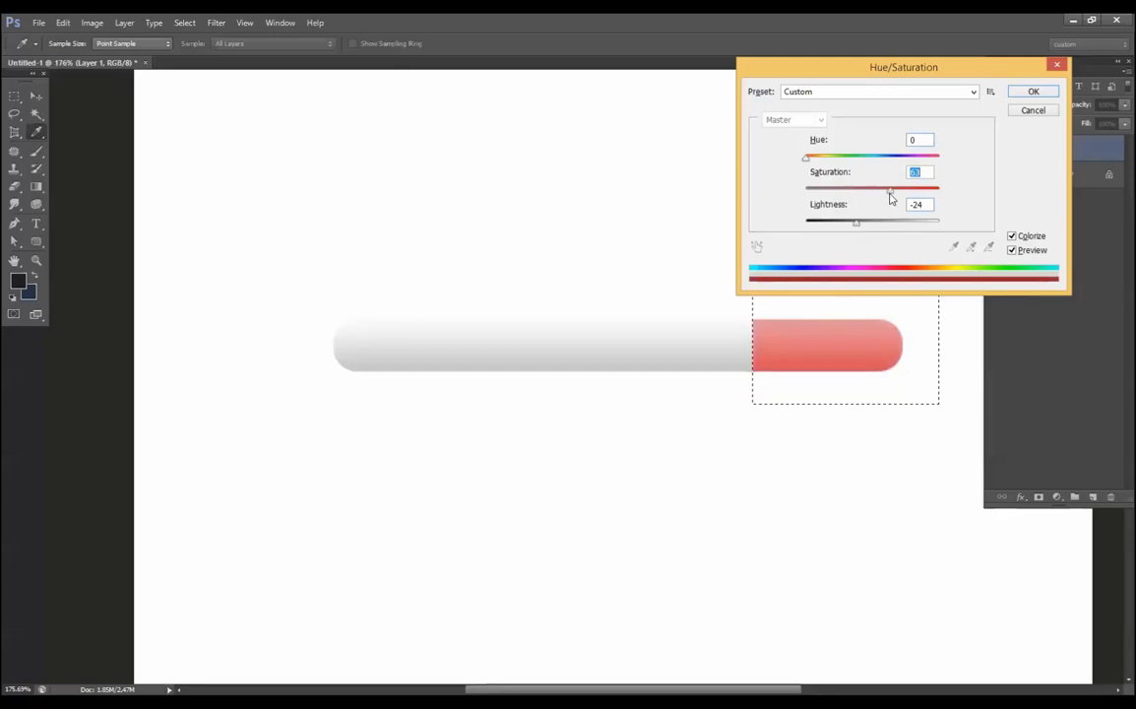
drag(806, 162, 883, 175)
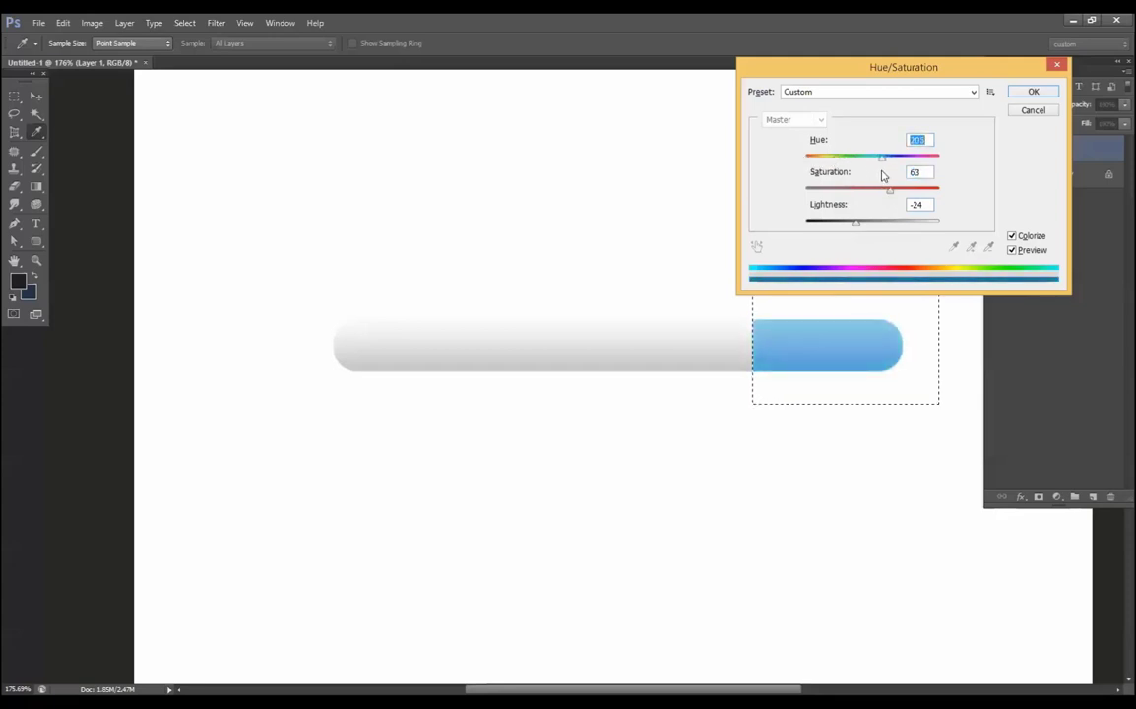
click(1031, 91)
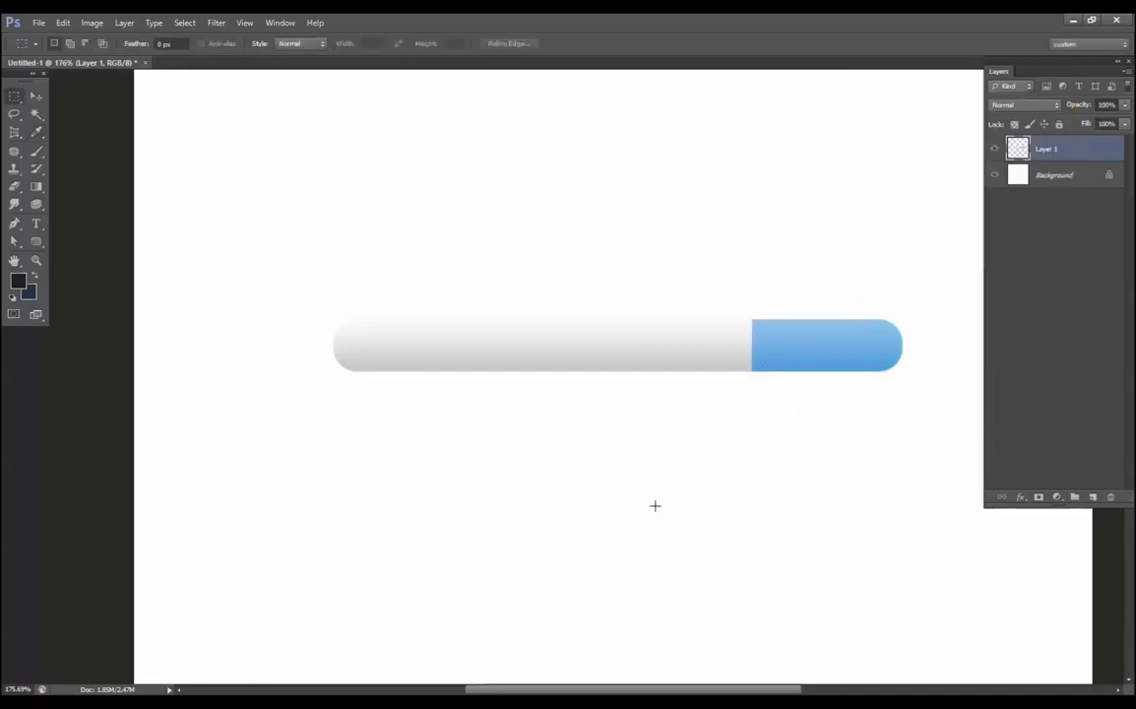
Step: Add the text "sign in" below the bar in Myriad Pro Regular at 39 pt
click(36, 224)
click(465, 449)
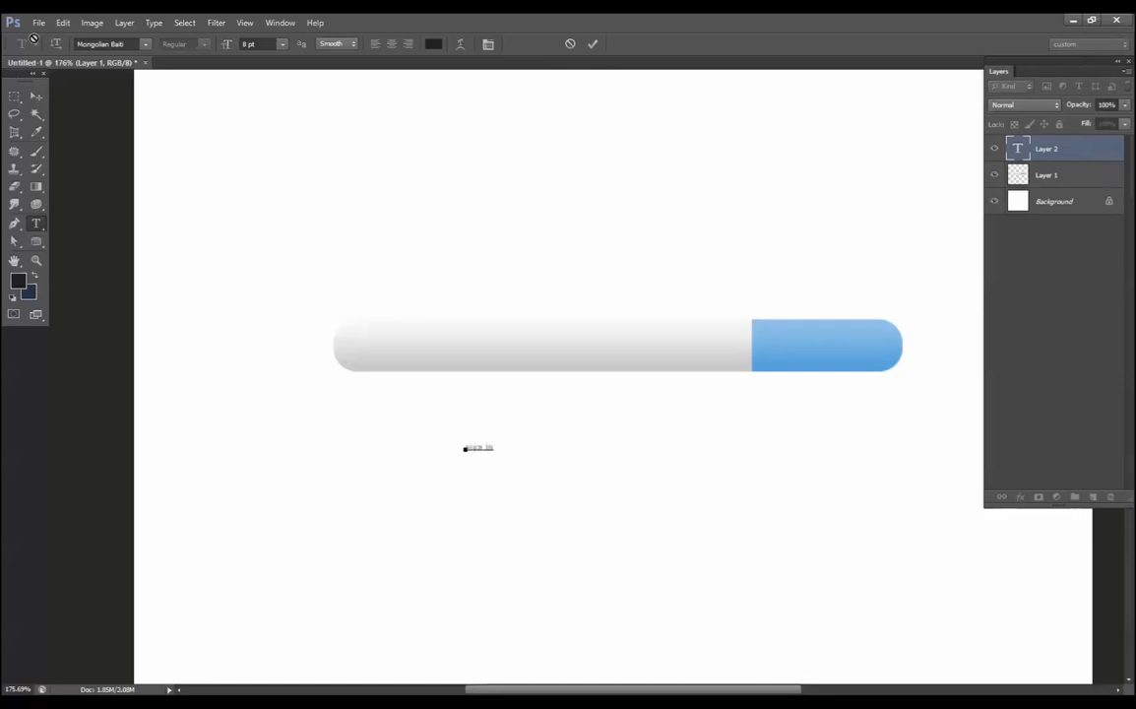
key(ctrl+a)
click(145, 43)
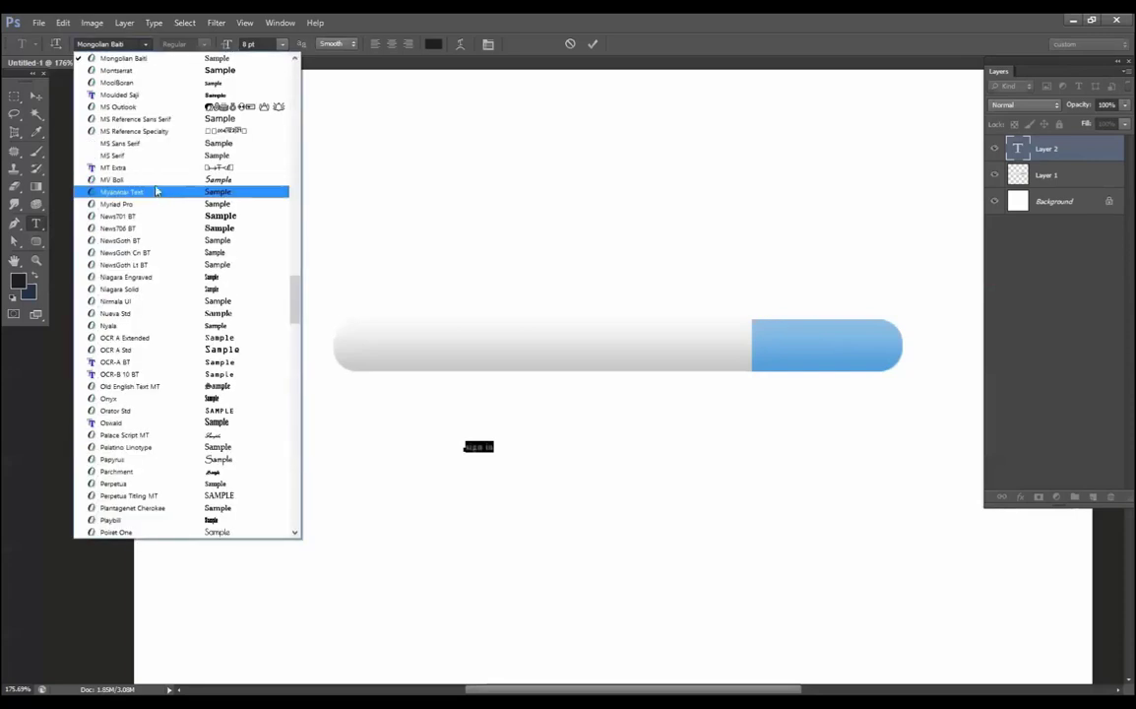
click(140, 175)
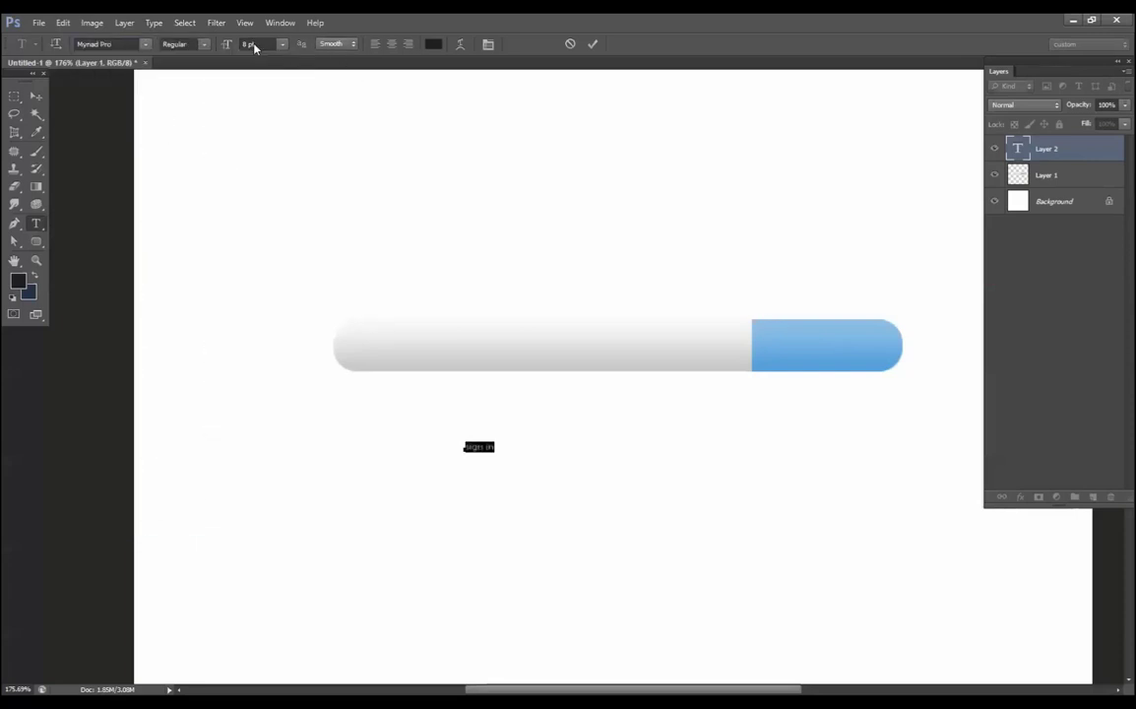
drag(226, 43, 263, 47)
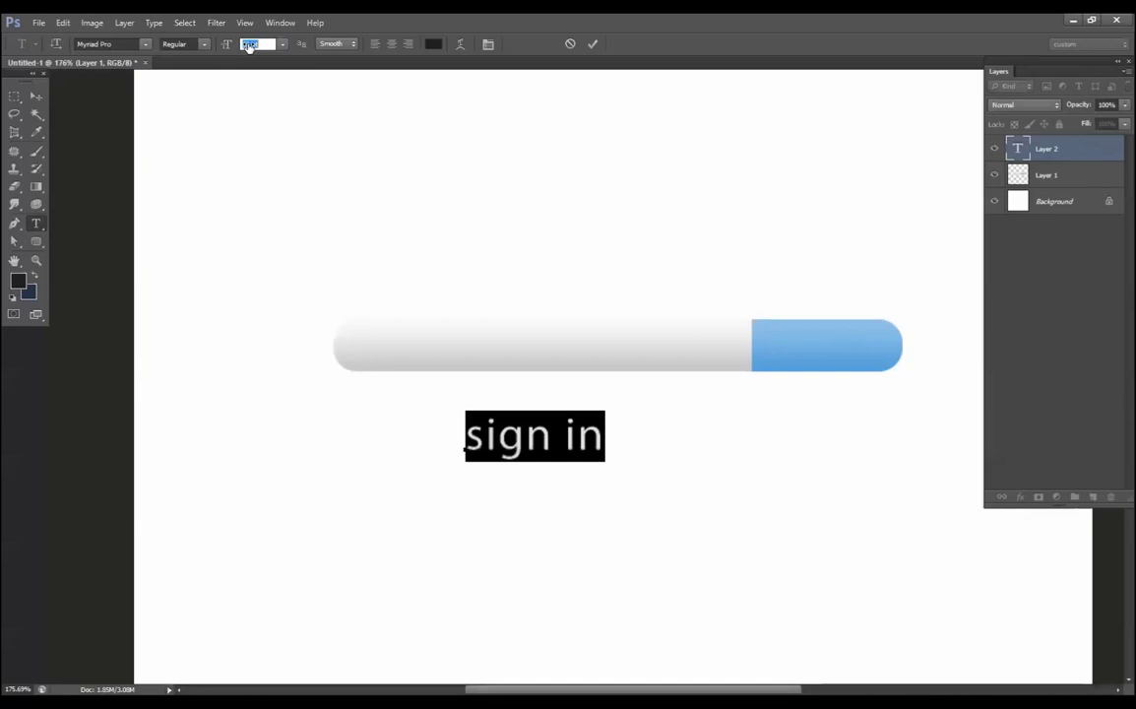
Step: Move the "sign in" text onto the blue section and scale it down to about 28.5 pt to fit inside
click(36, 95)
drag(551, 440, 838, 351)
key(ctrl+t)
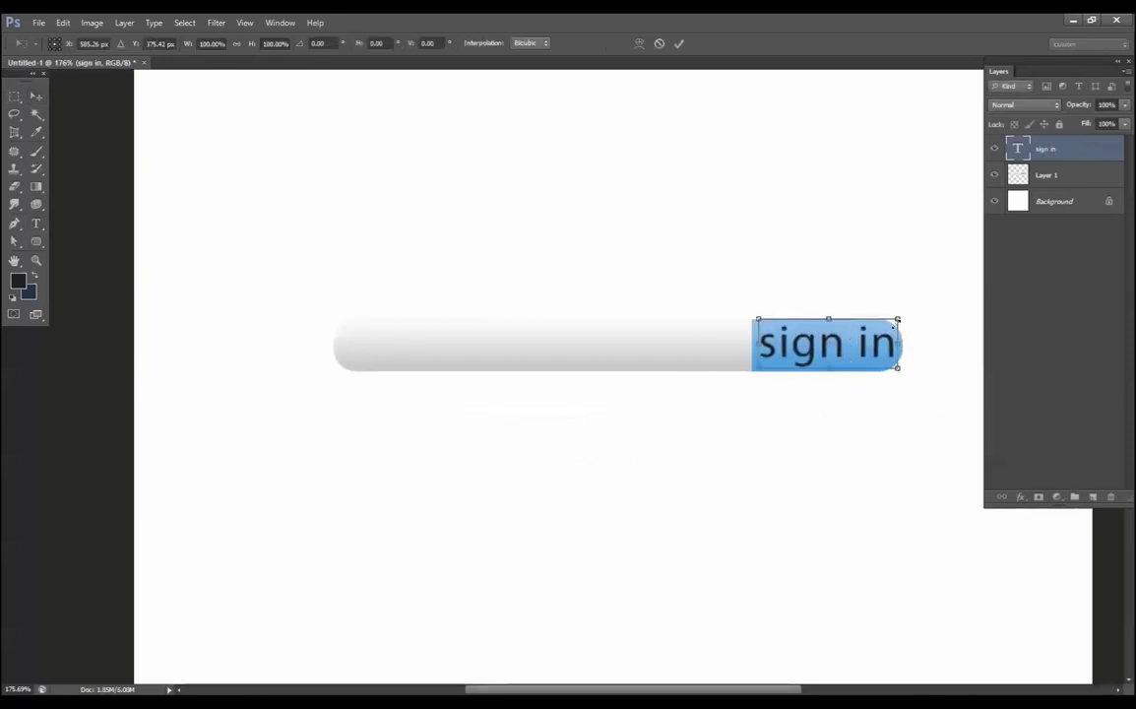
drag(894, 326, 879, 325)
key(Return)
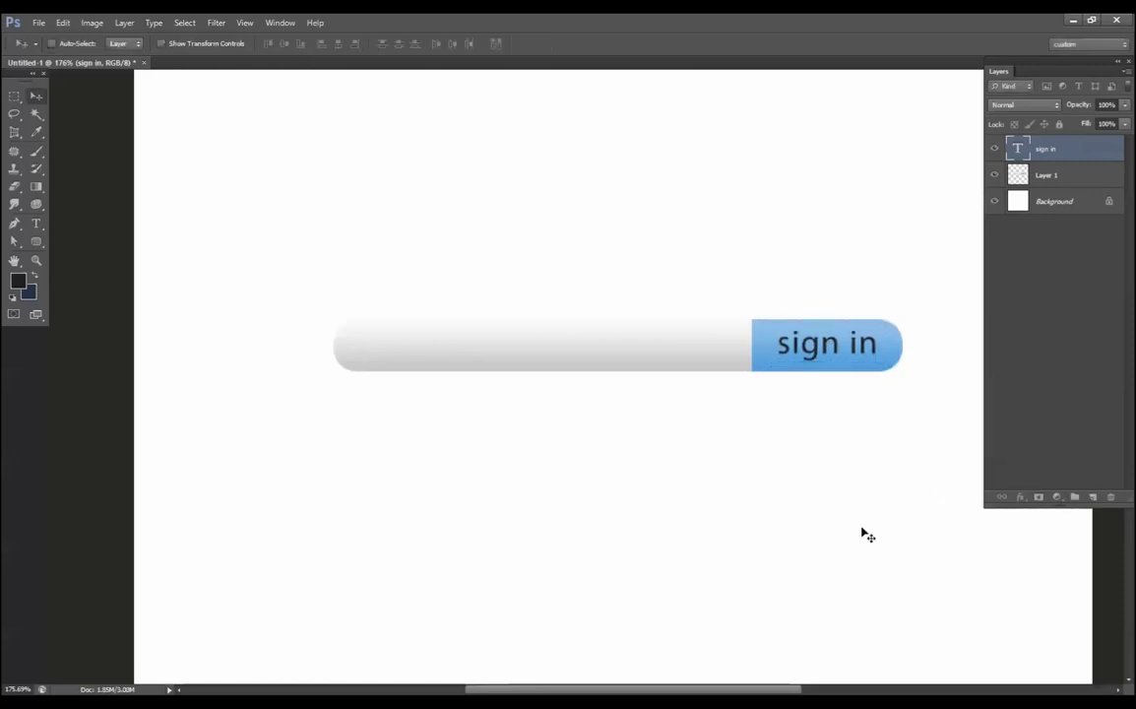
Step: Edit the button text so both words are capitalised as "Sign In"
double_click(1016, 151)
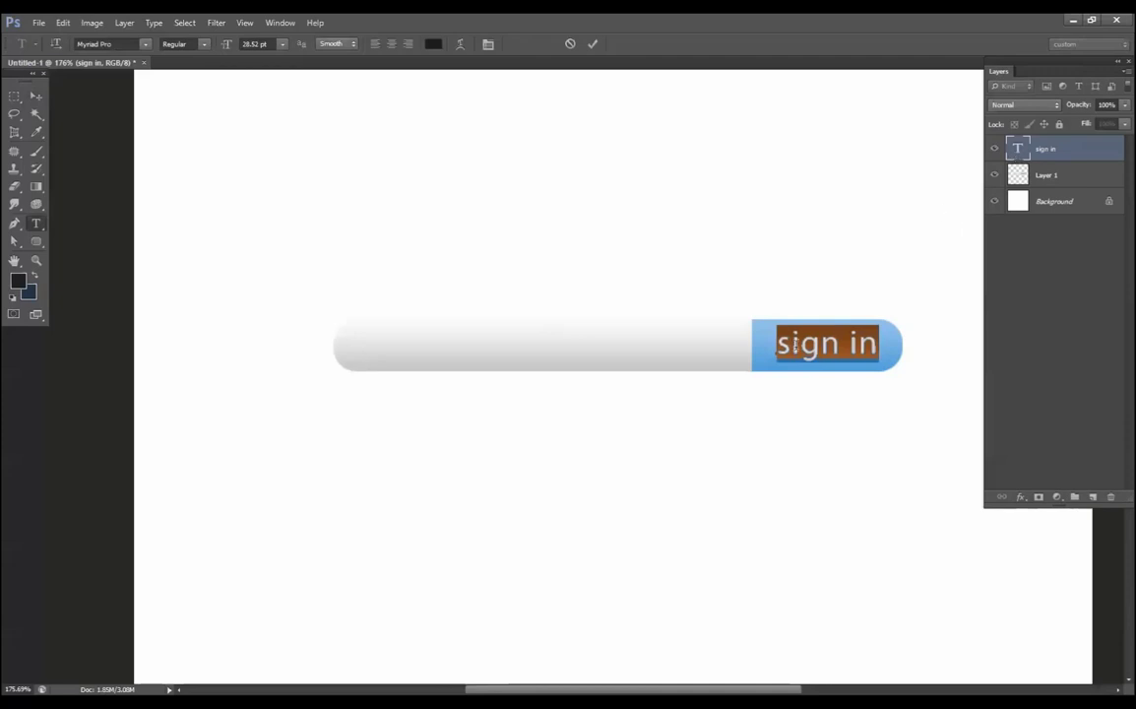
drag(790, 342, 776, 341)
text(S)
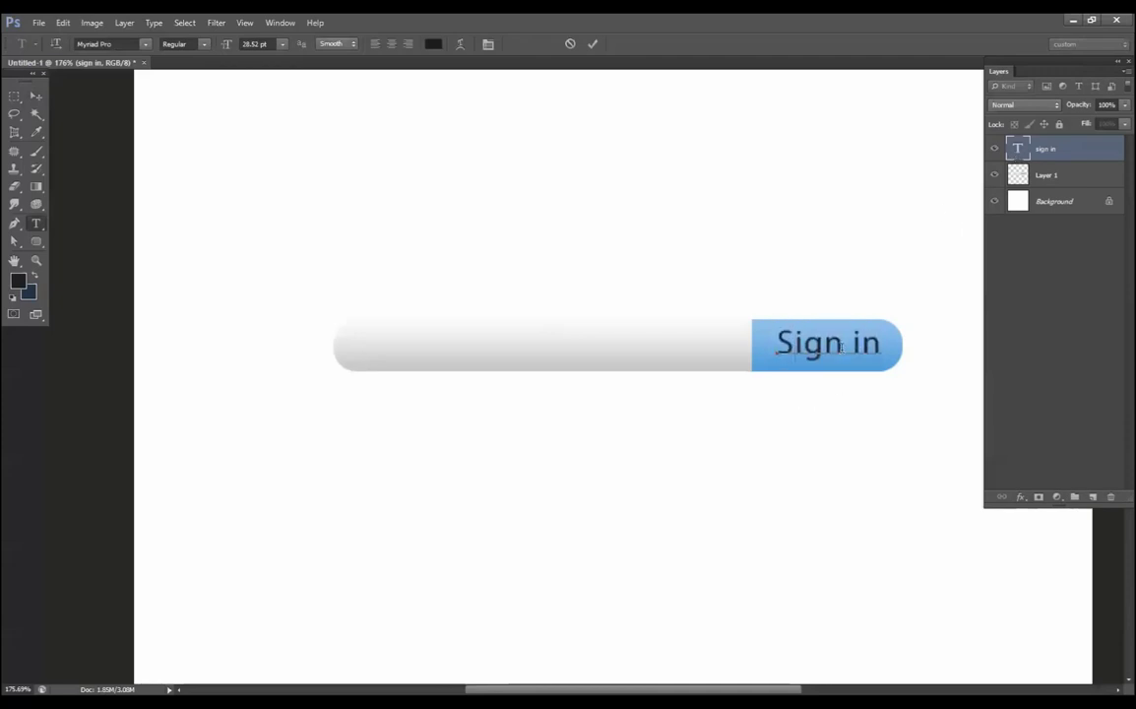
drag(862, 342, 853, 344)
text(I)
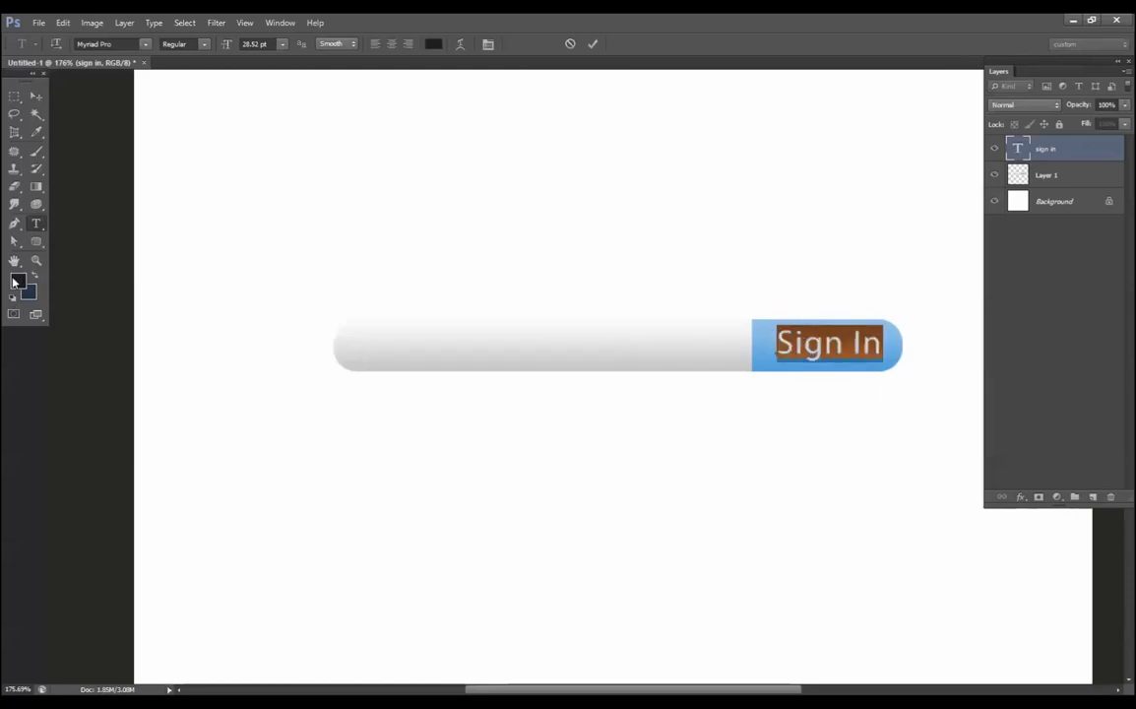
Step: Recolour the "Sign In" text to the dark grey 5c5c5c and nudge it to centre it in the blue section
click(15, 281)
click(545, 350)
click(551, 359)
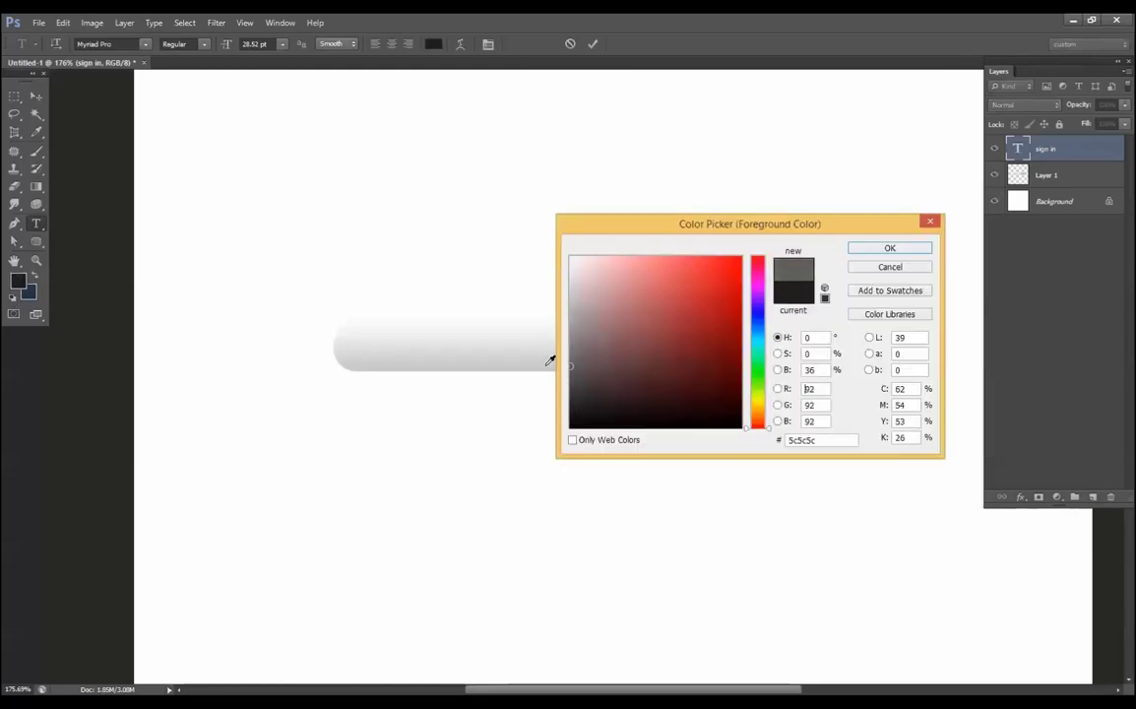
click(903, 251)
click(41, 96)
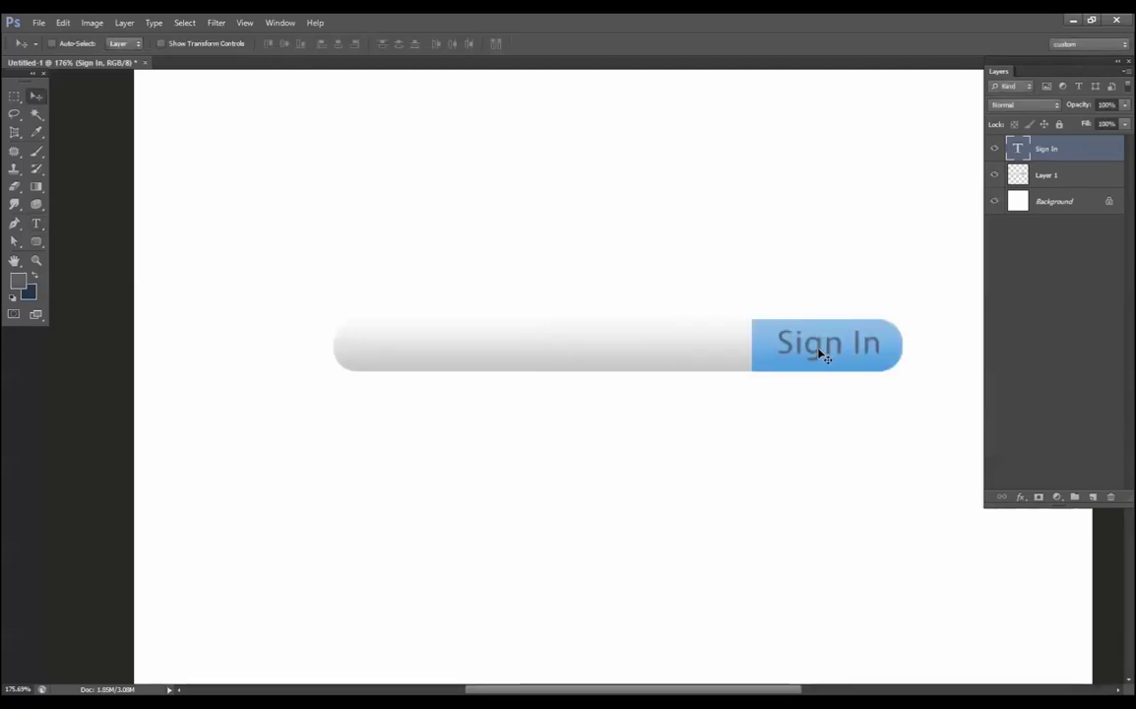
drag(823, 357, 822, 359)
click(37, 223)
click(423, 449)
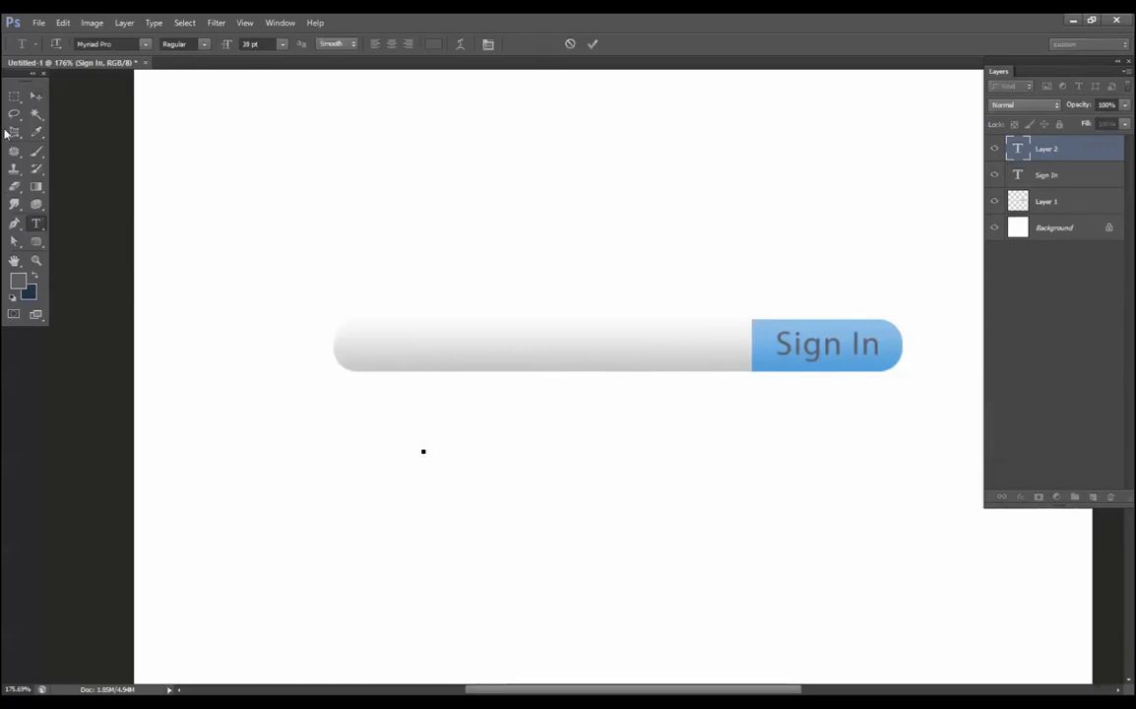
click(37, 97)
drag(793, 349, 469, 356)
key(ctrl+z)
click(1047, 175)
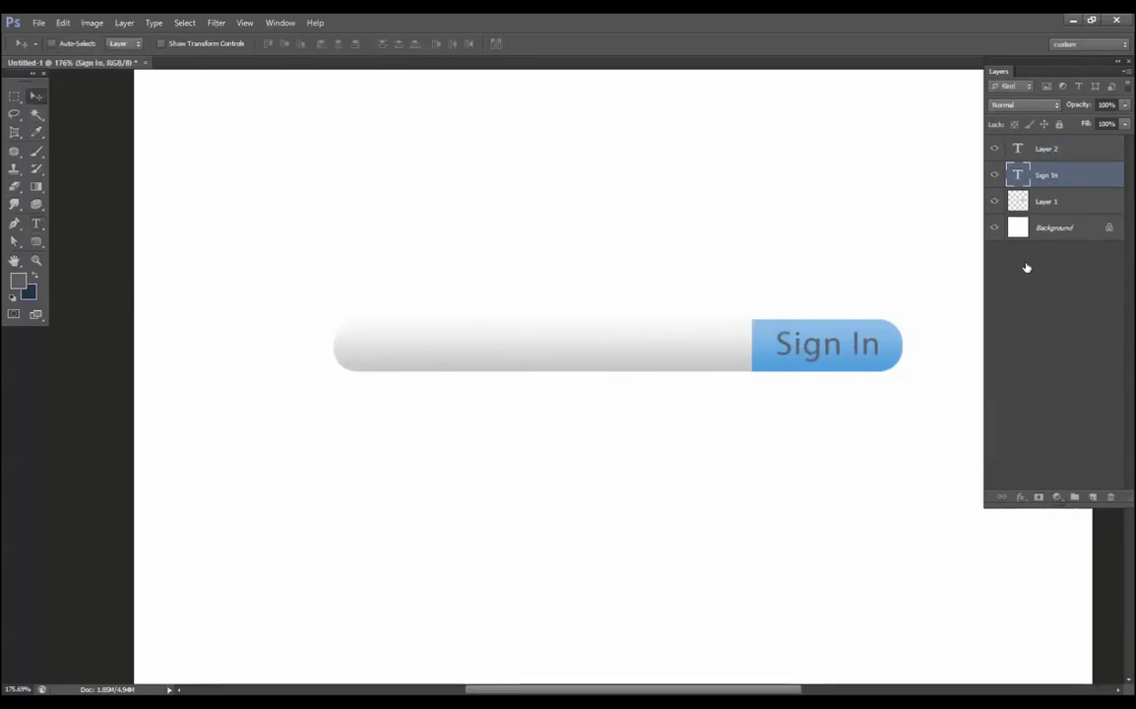
click(1049, 178)
drag(1050, 174, 1110, 497)
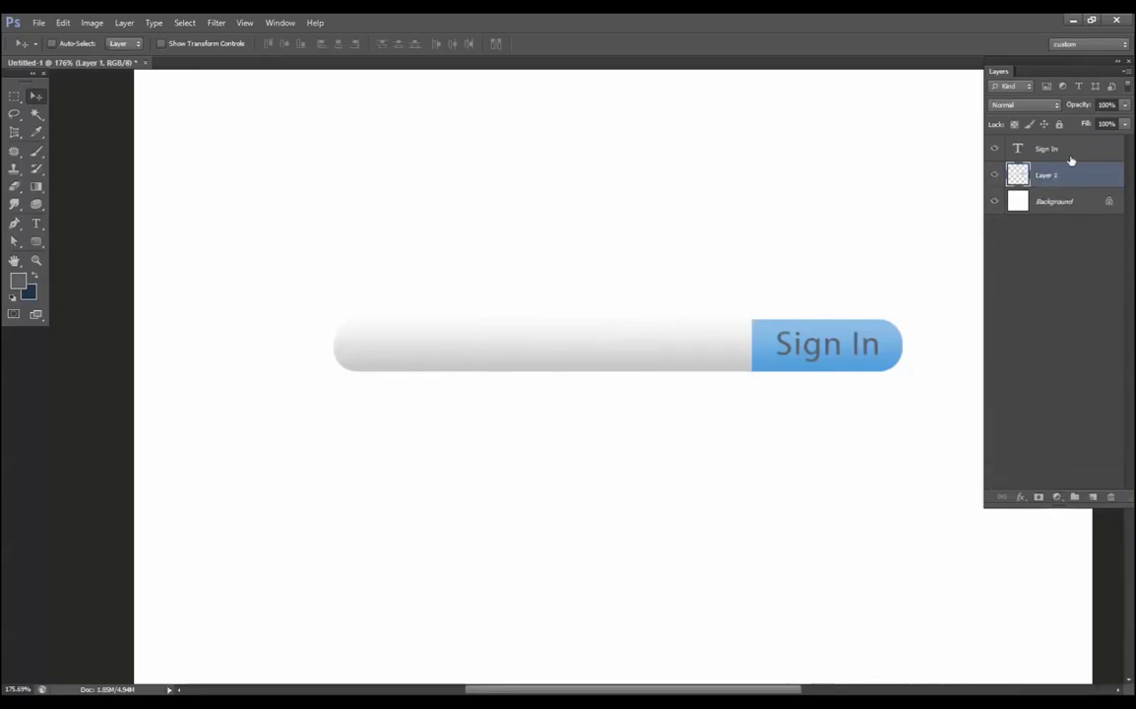
Step: Duplicate the "Sign In" text onto the left part of the grey bar and change the copy to "Your Email i.d."
ctrl+click(820, 361)
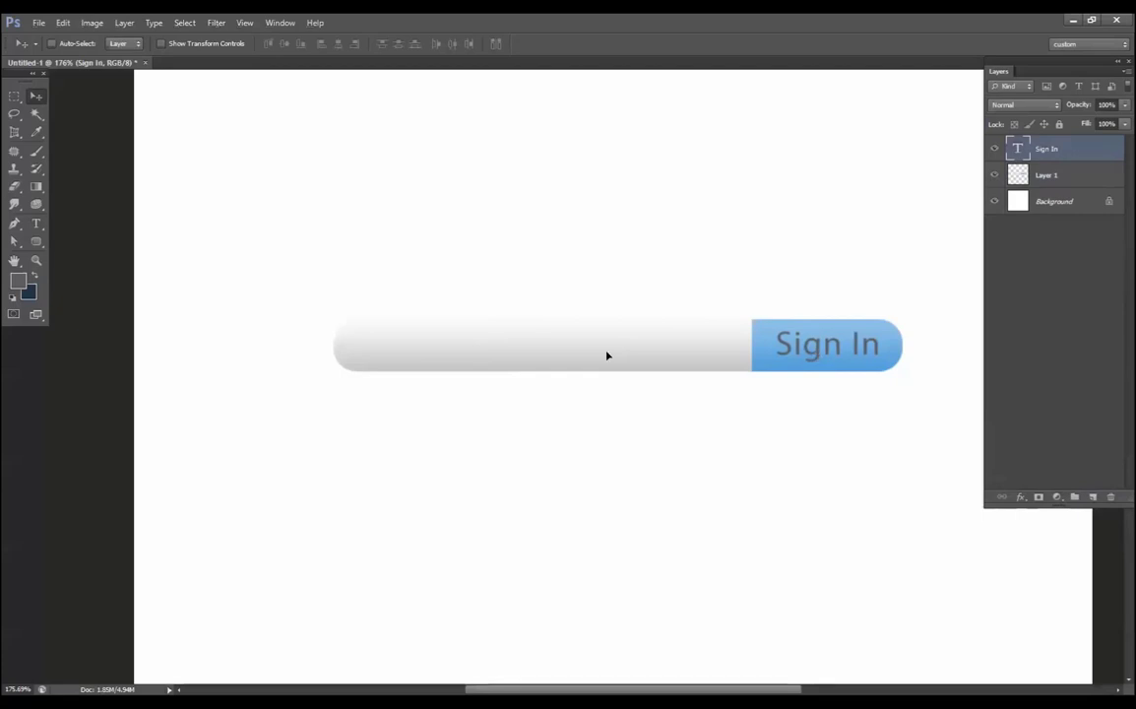
drag(607, 355, 185, 355)
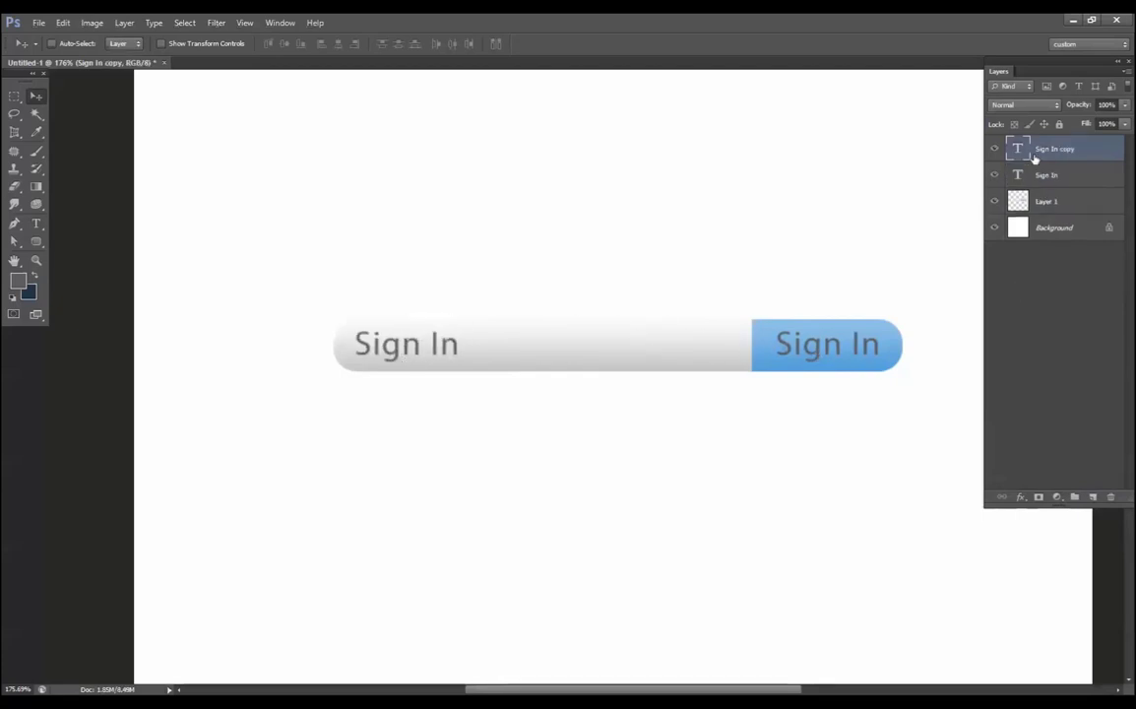
double_click(1019, 150)
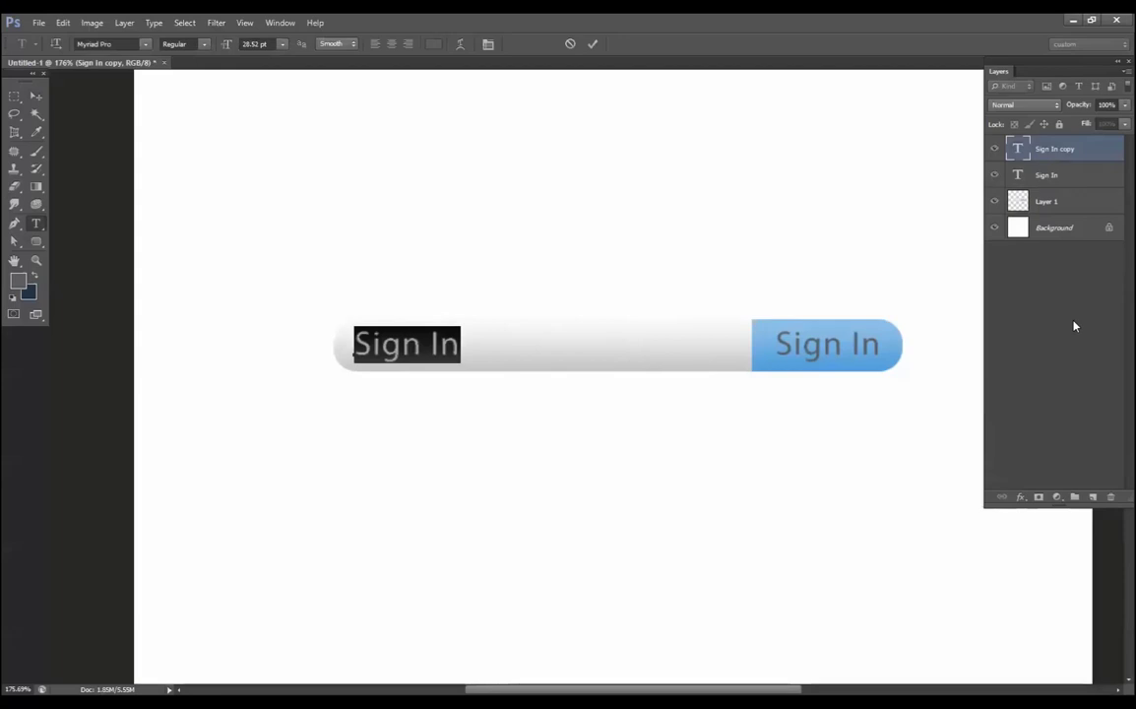
text(Your)
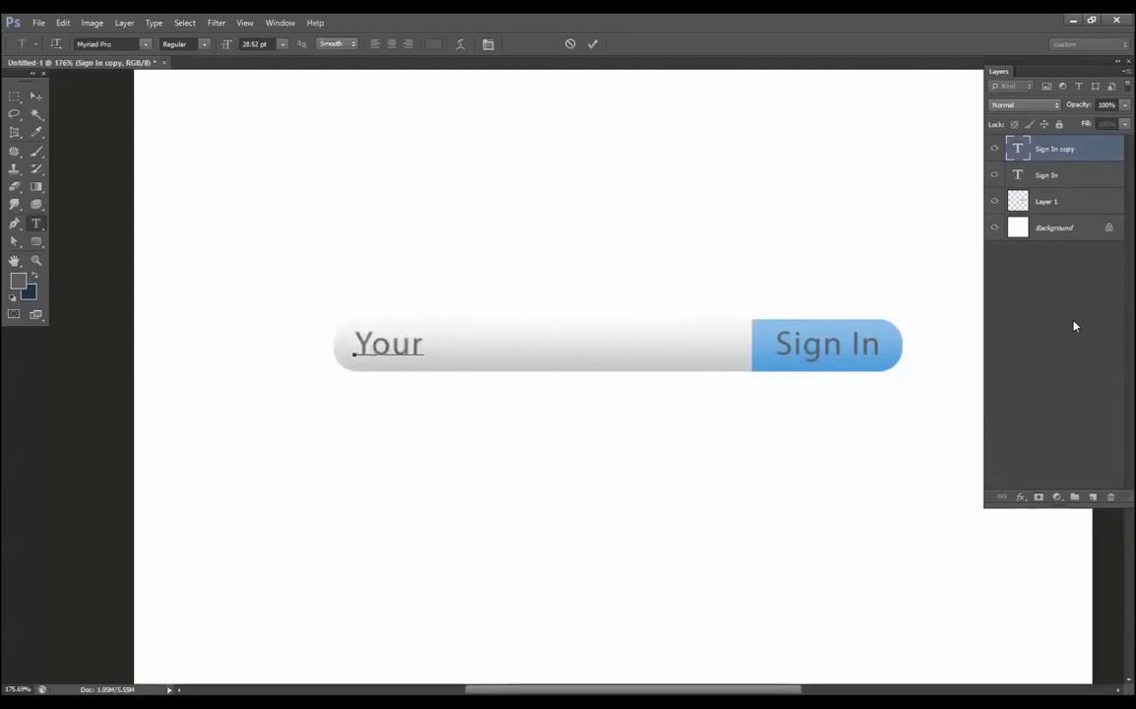
text( Email )
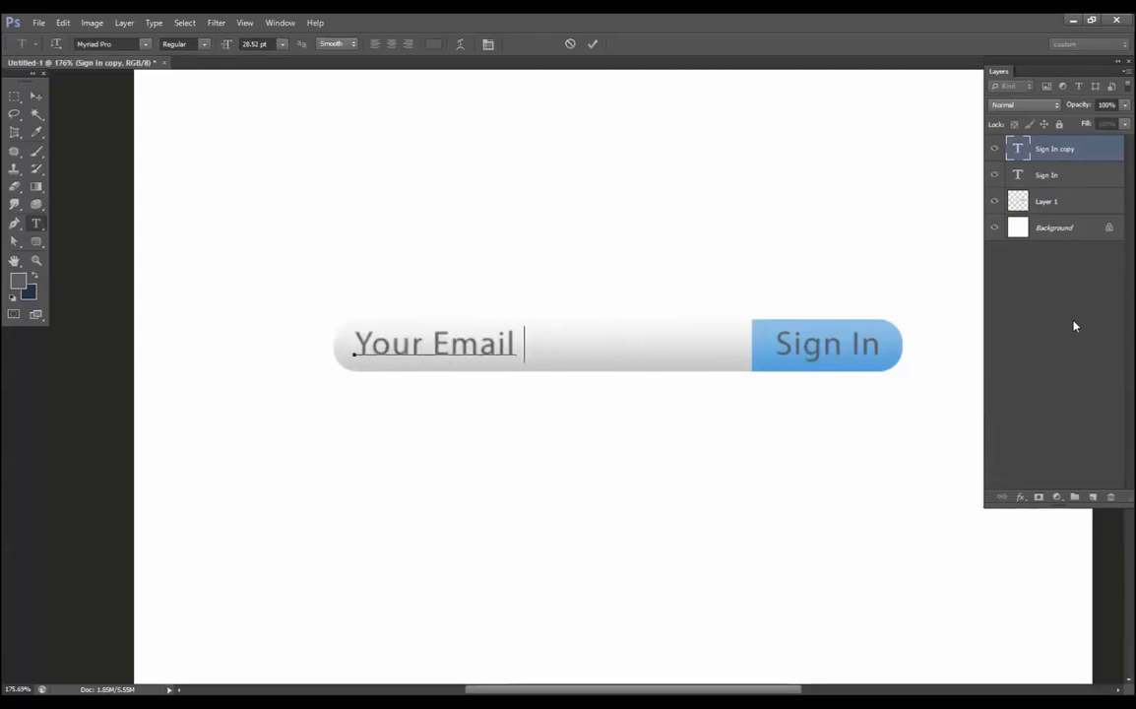
text(i.d)
click(37, 95)
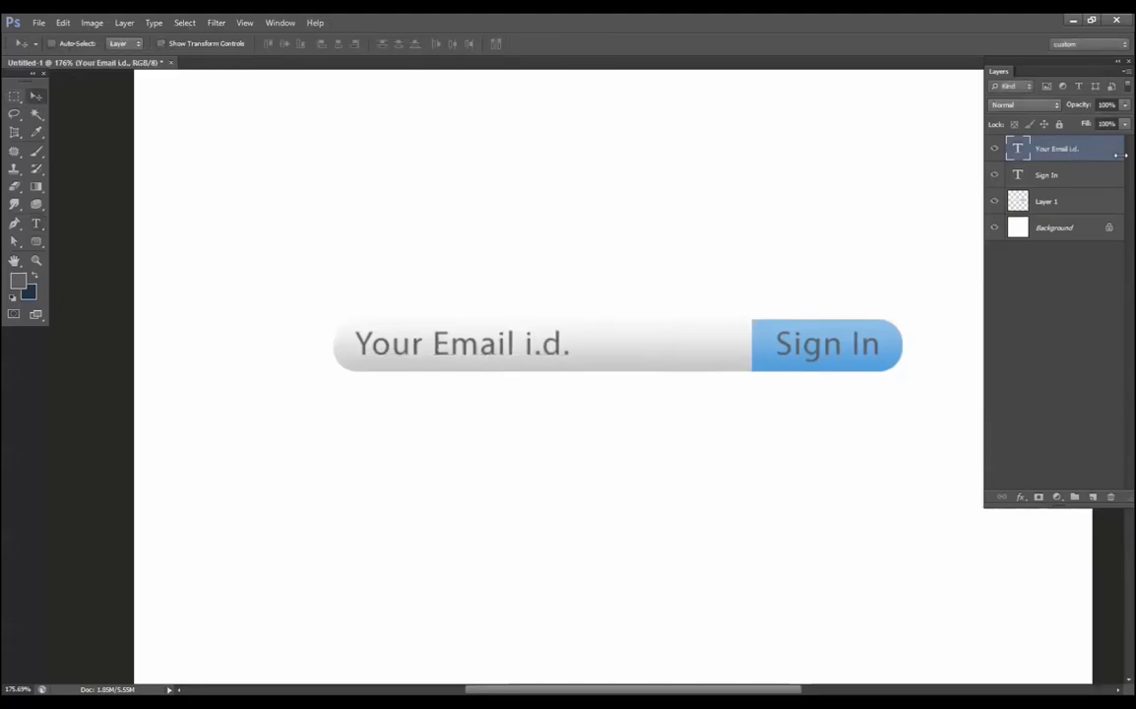
Step: Lower the opacity of the "Your Email i.d." text layer to 34%
drag(1082, 109, 1032, 123)
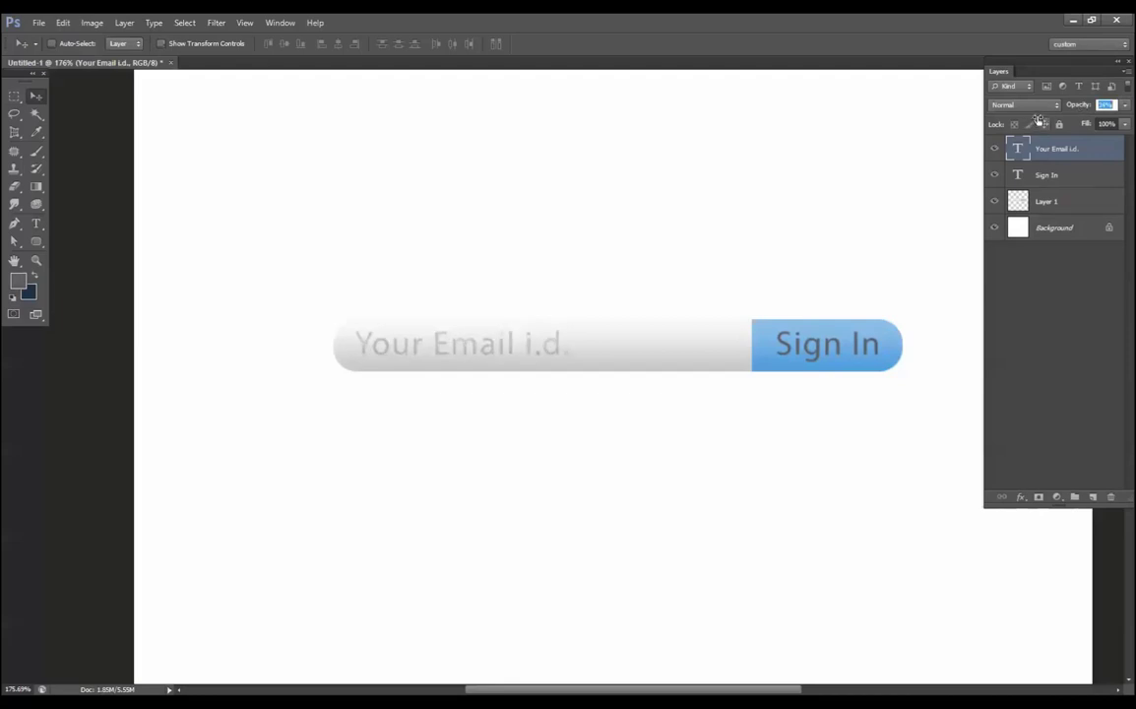
key(ctrl+0)
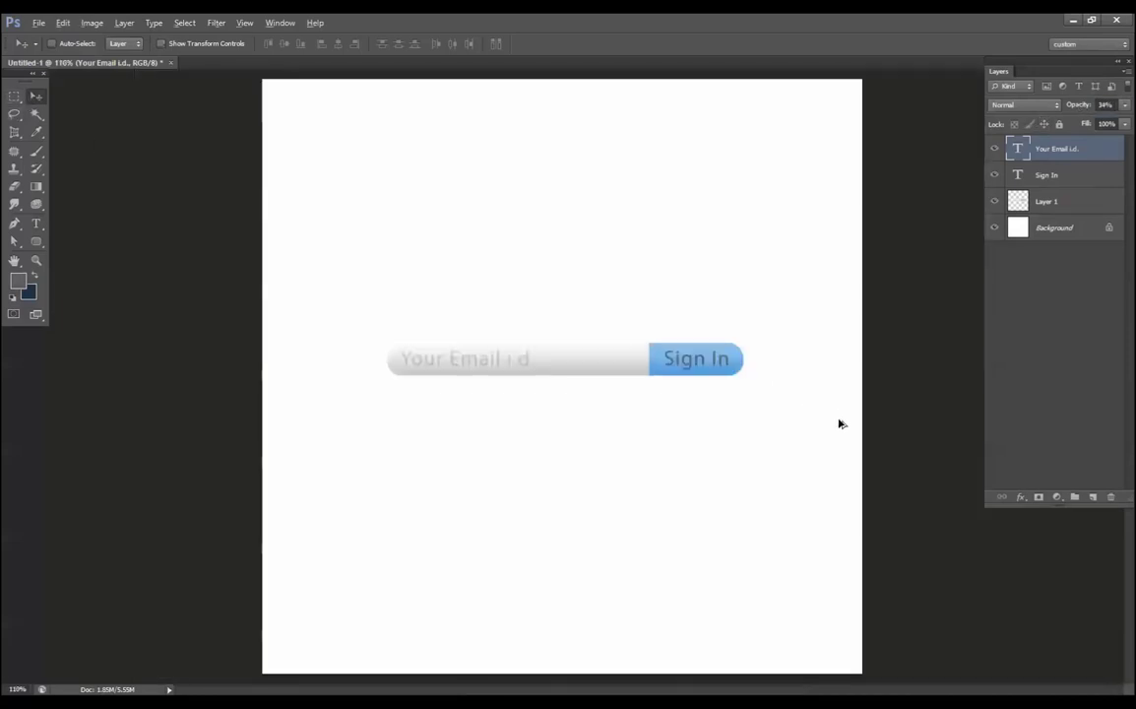
scroll(424, 325, up, 1)
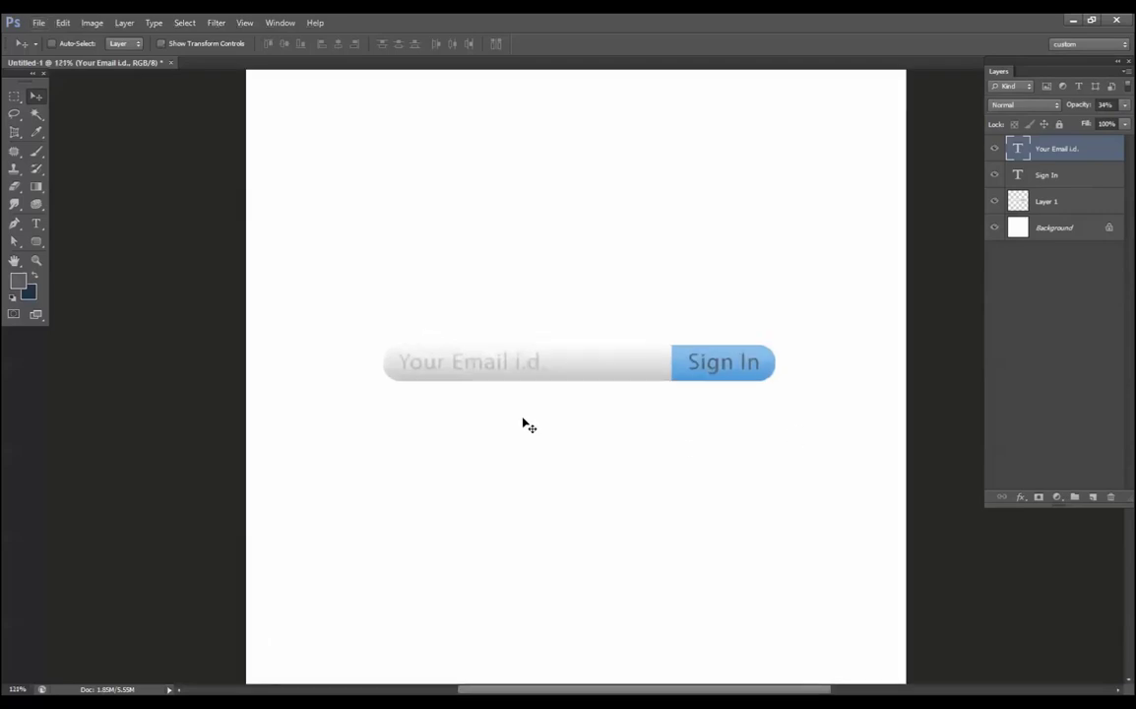
Step: Switch to the Ellipse tool, try drawing an elliptical path above the bar and undo it
click(36, 241)
click(36, 241)
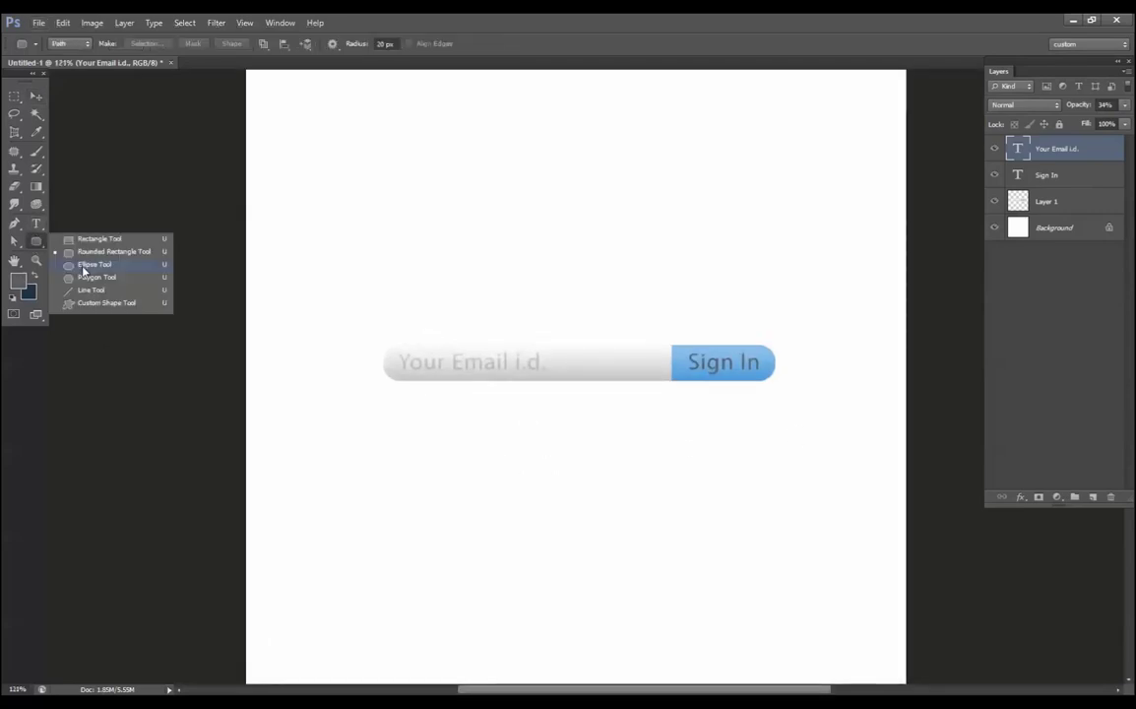
click(83, 267)
drag(460, 127, 590, 286)
key(ctrl+z)
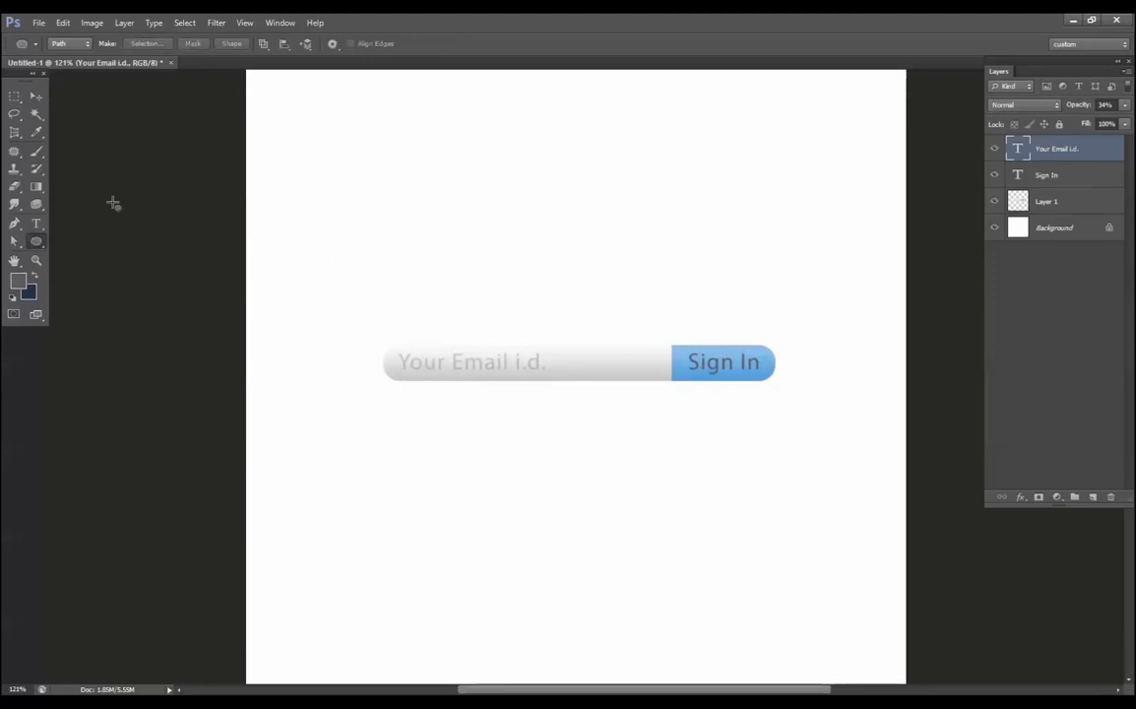
Step: Switch to the Polygon tool, try drawing a small many-sided path above the bar and undo it
click(36, 242)
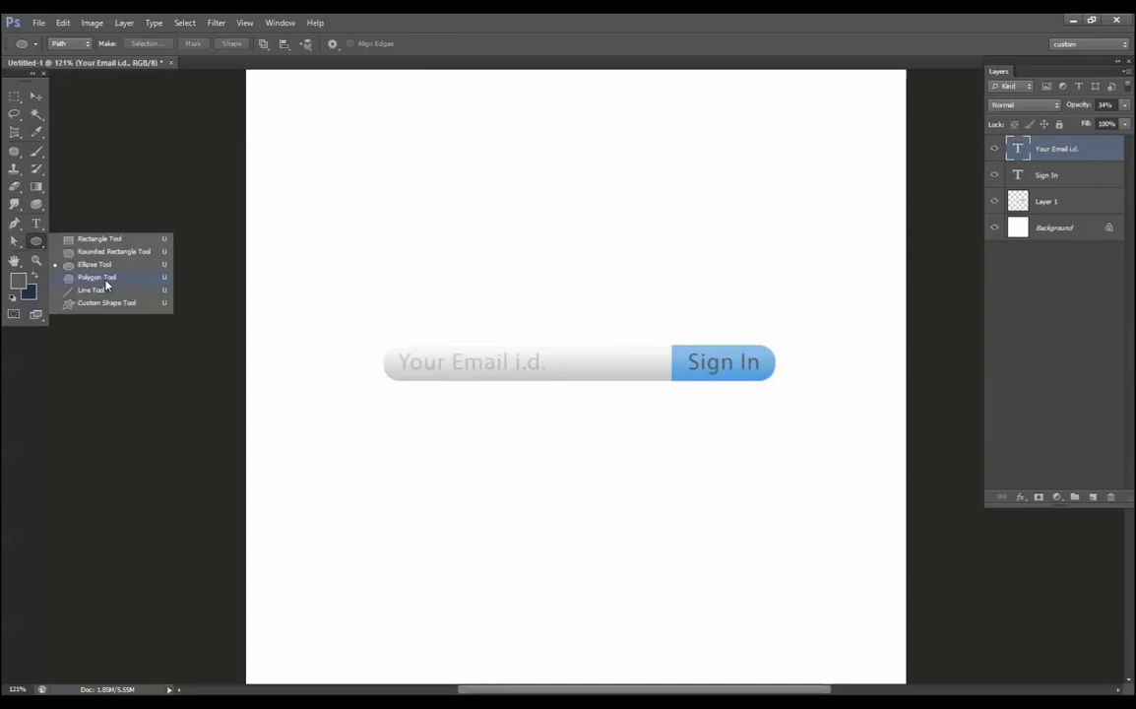
click(106, 281)
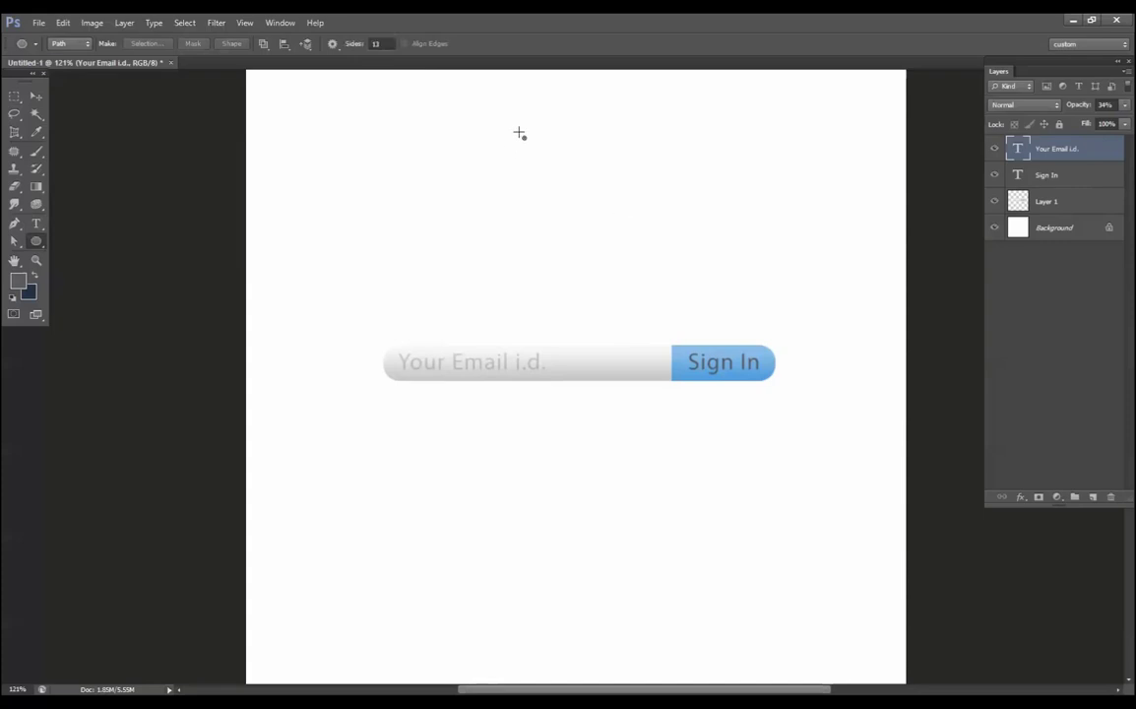
drag(519, 132, 533, 160)
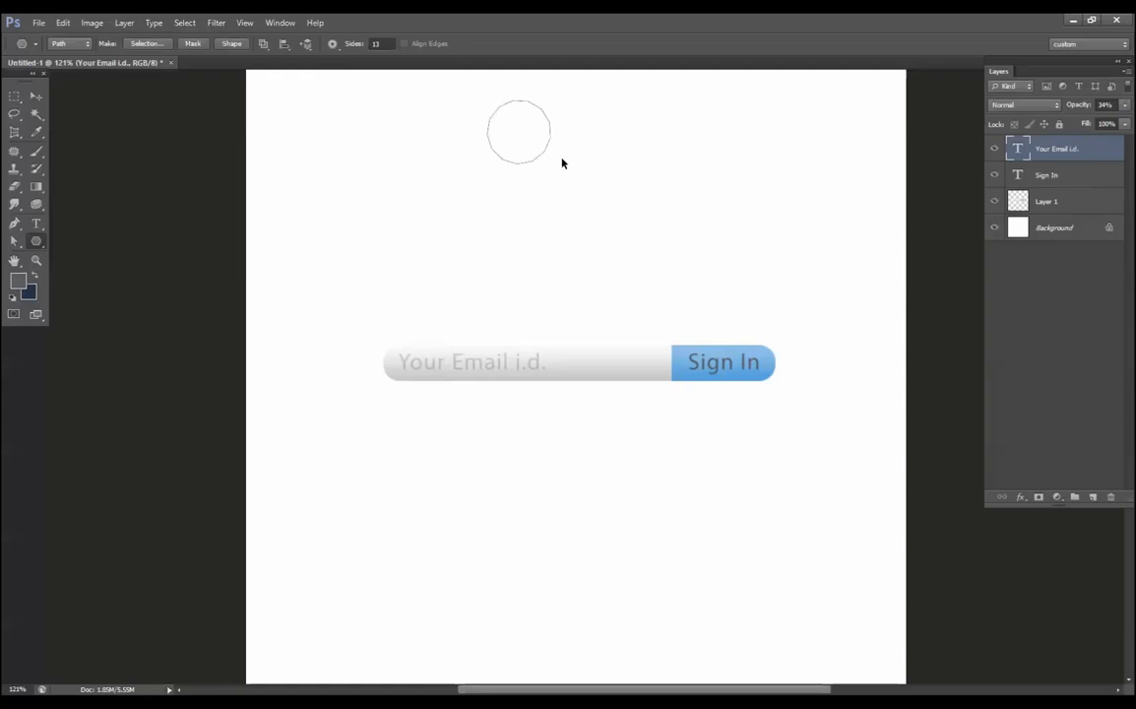
key(ctrl+z)
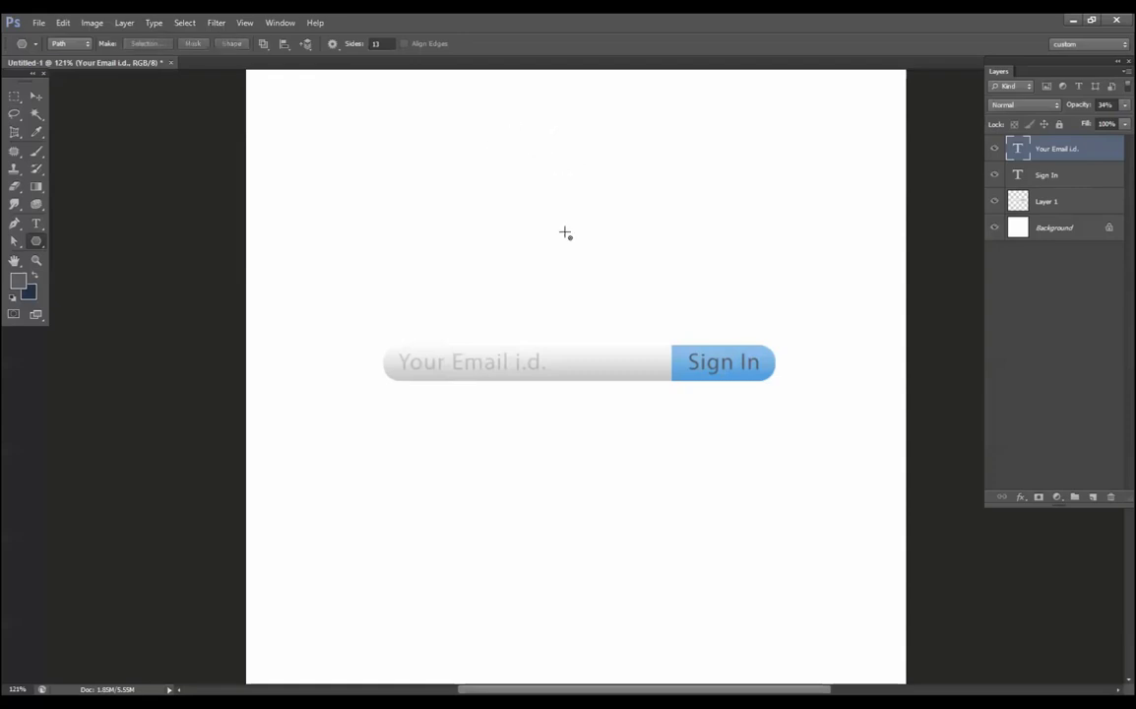
Step: Set the polygon's sides to 5, try drawing a pentagon path above the bar and undo it
double_click(379, 45)
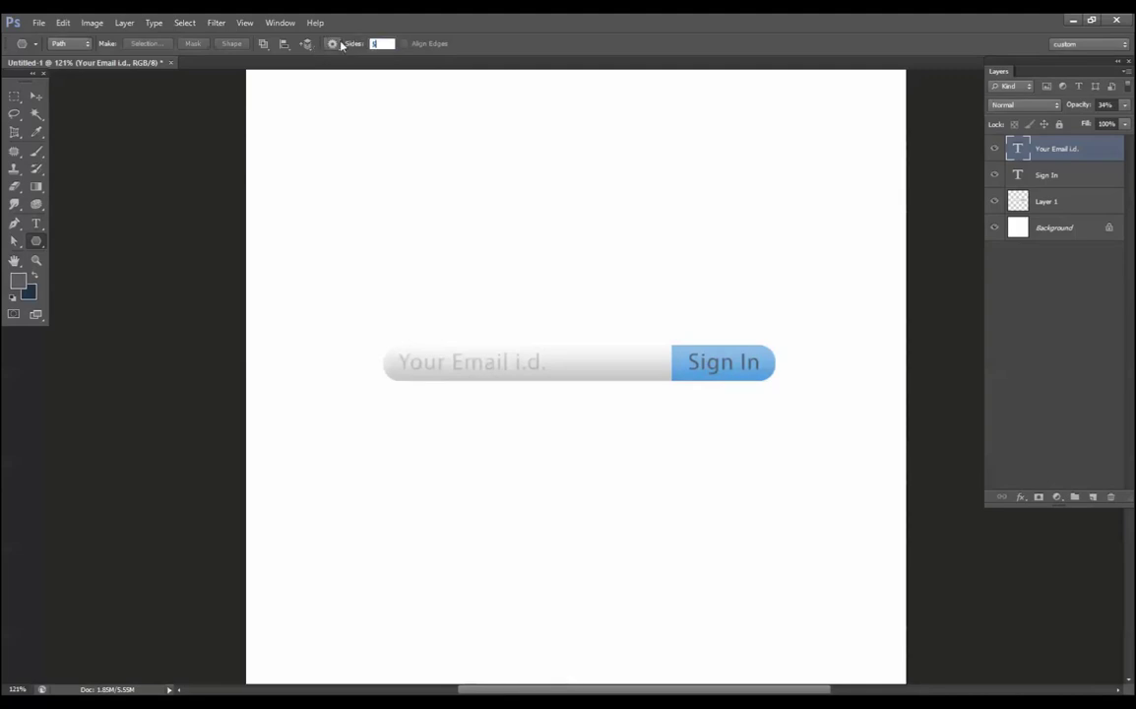
text(5)
key(Return)
drag(545, 202, 571, 244)
key(ctrl+z)
Step: Set the polygon's sides to 8 and draw an octagon path centred above the bar
click(354, 46)
text(8)
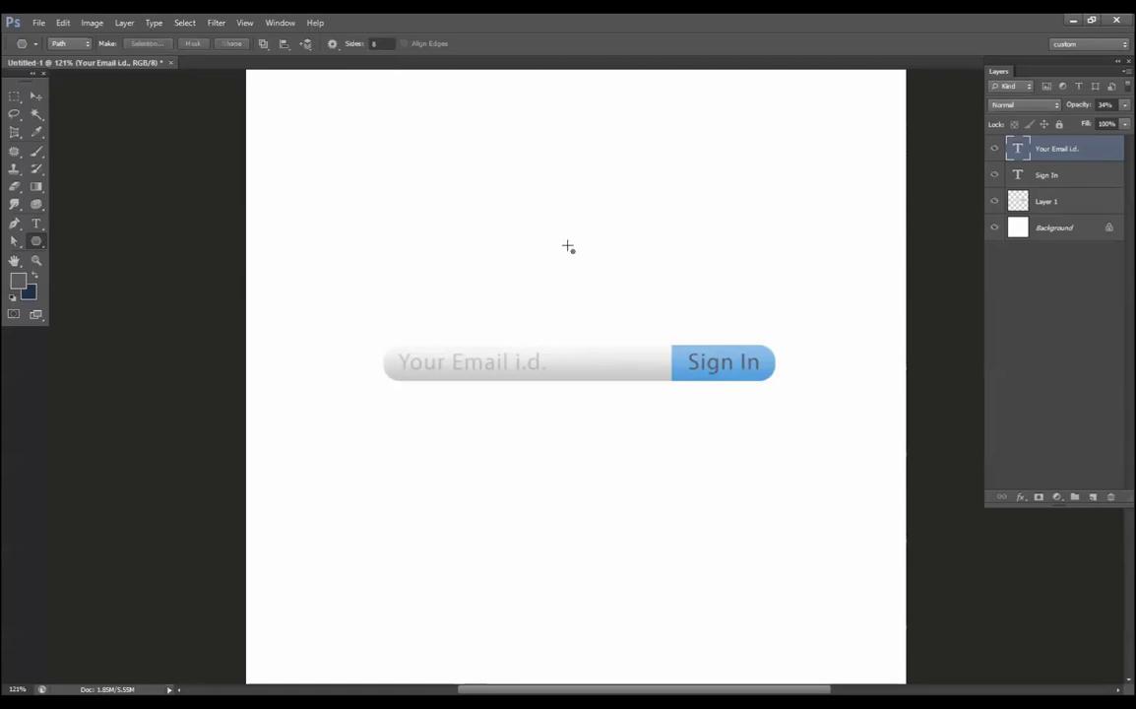
drag(567, 234, 590, 292)
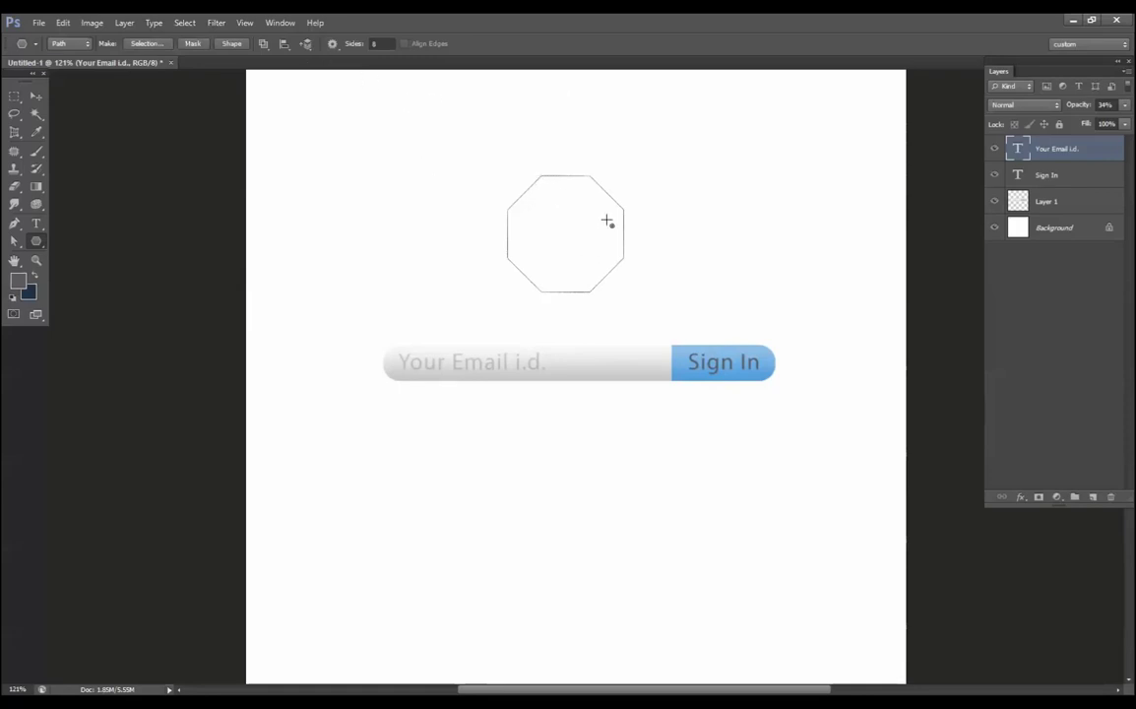
Step: Try entering 0 as the polygon radius and drawing another path beside the octagon
click(333, 44)
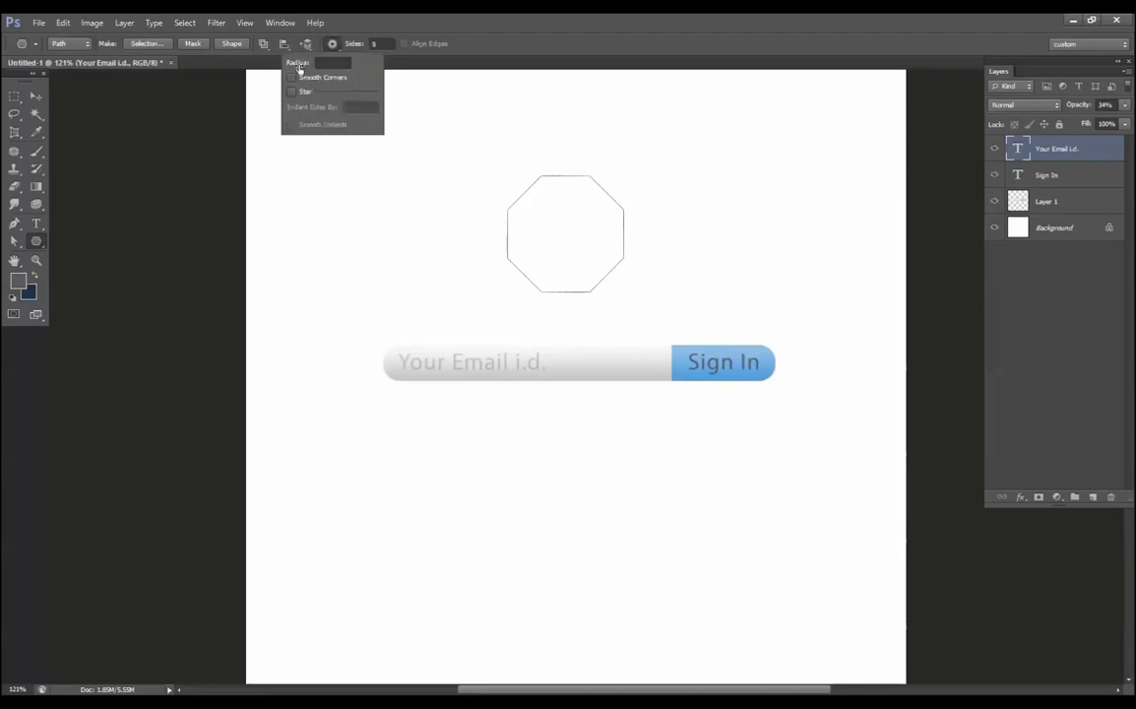
click(332, 63)
text(0)
key(Return)
key(Return)
click(441, 314)
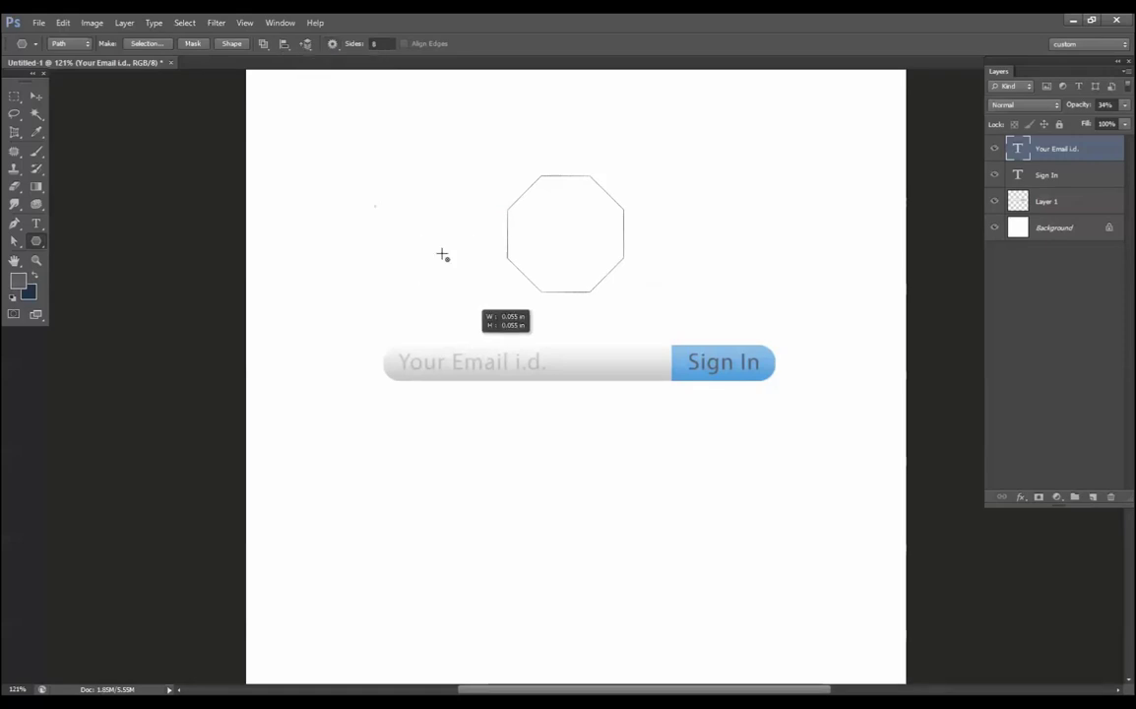
click(333, 43)
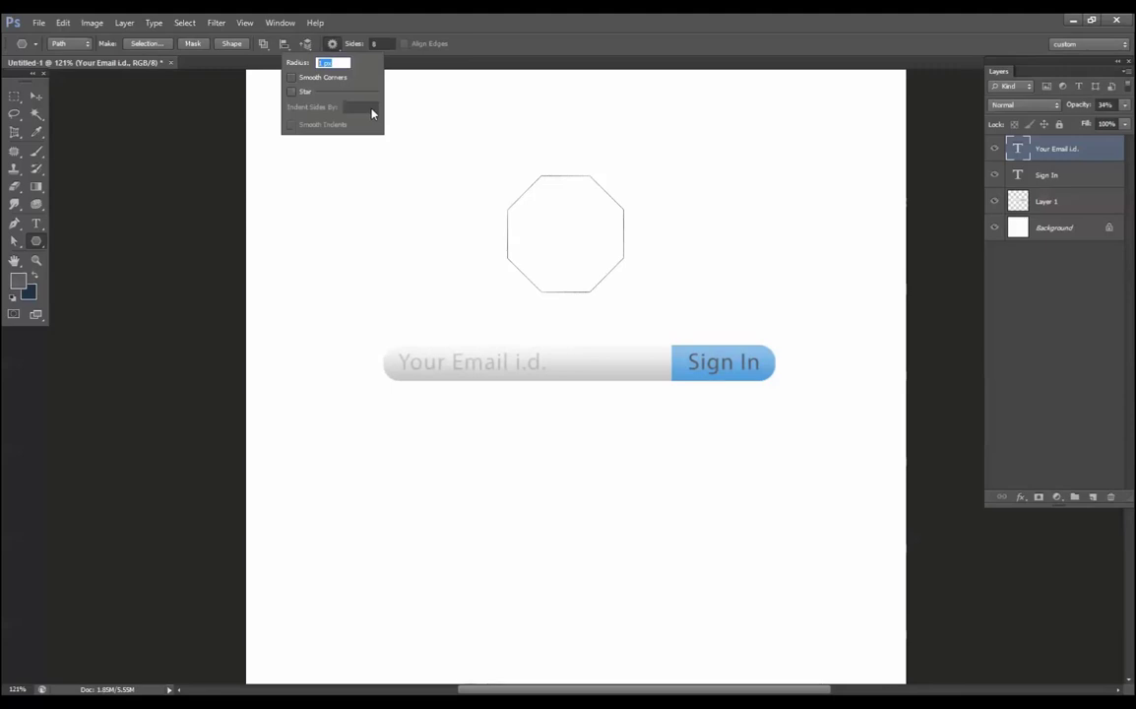
text(0)
key(Return)
click(559, 277)
Step: Enable the Star and Smooth Corners options for the polygon and try drawing a star beside the octagon
click(295, 91)
click(306, 78)
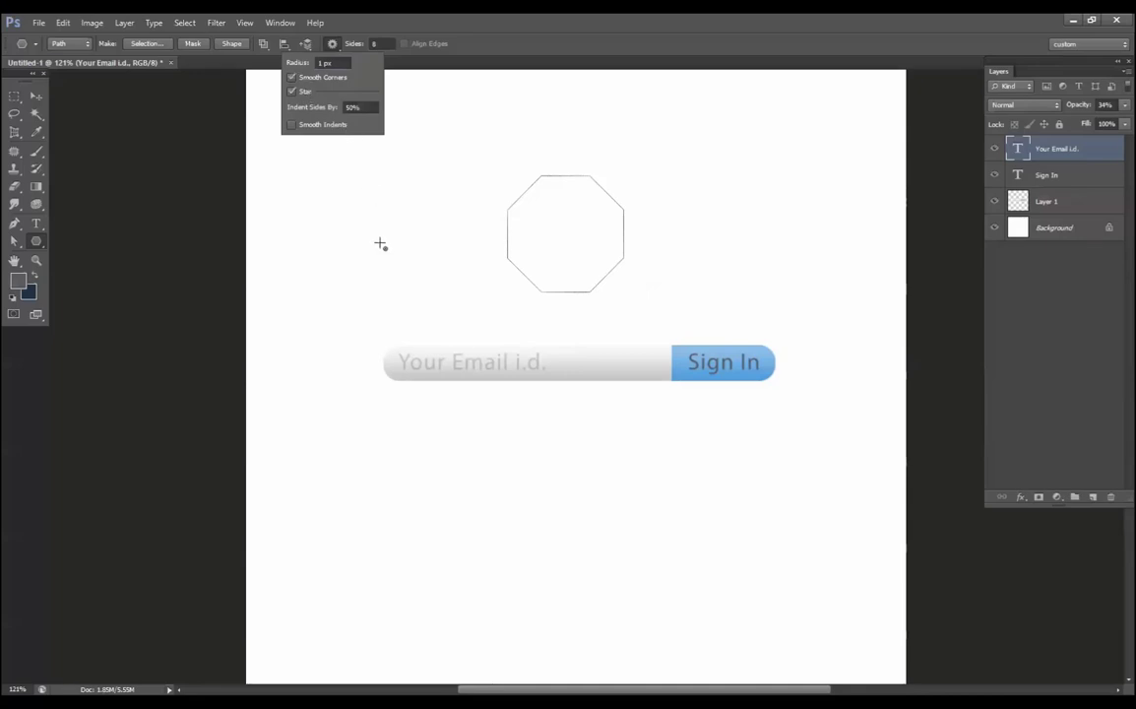
click(439, 332)
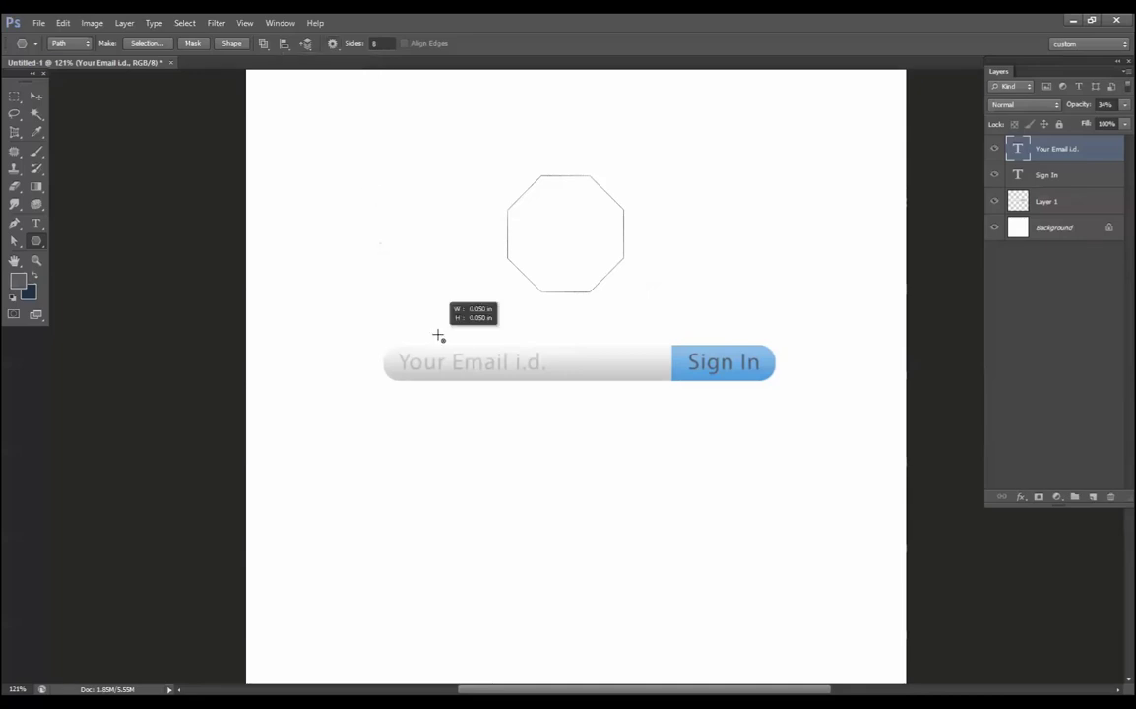
Step: Set the polygon radius to 50 px, try drawing a rounded star near the page's left edge and undo it
click(333, 45)
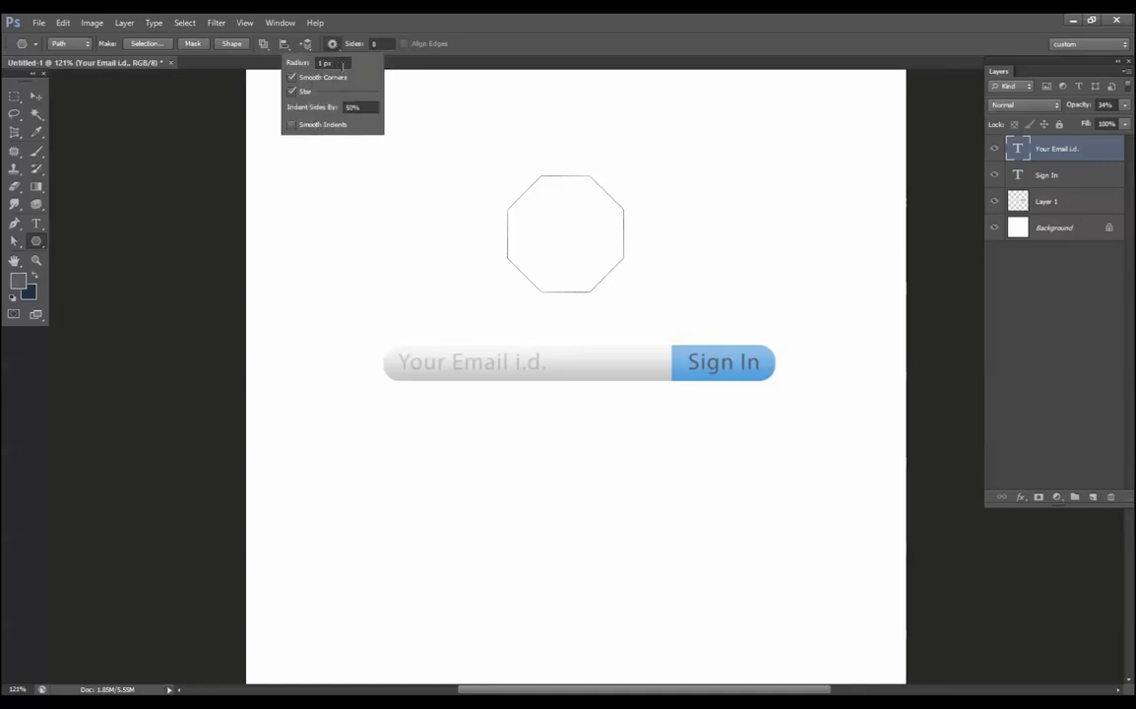
click(292, 77)
click(292, 76)
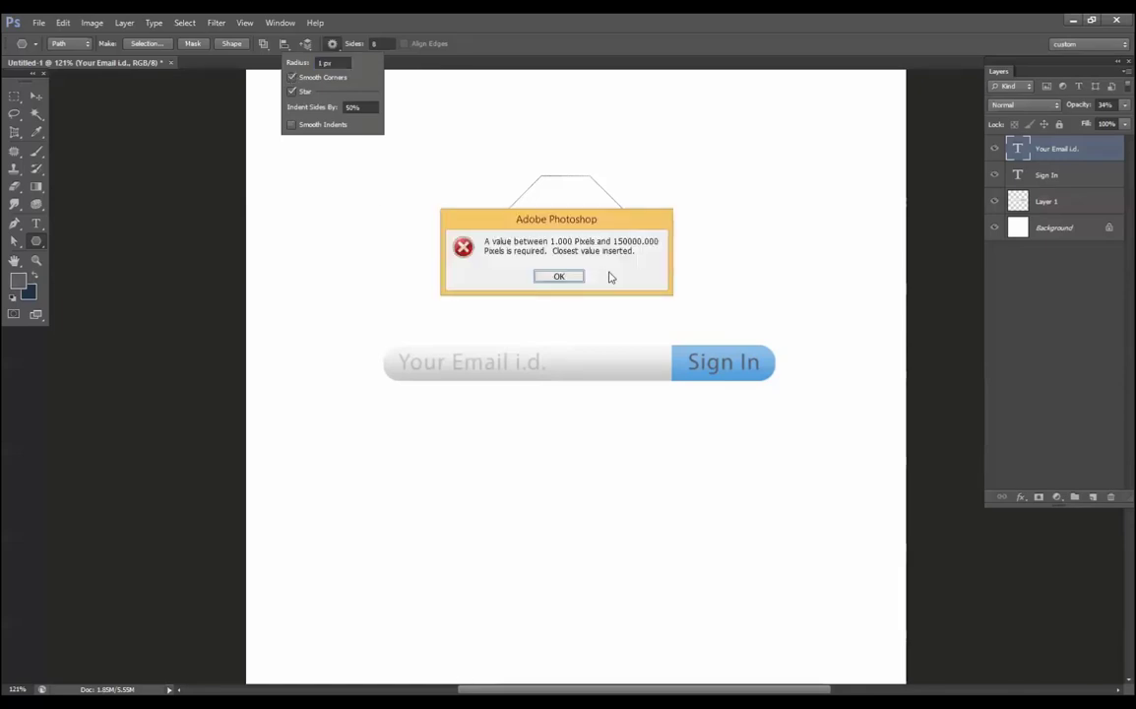
click(559, 276)
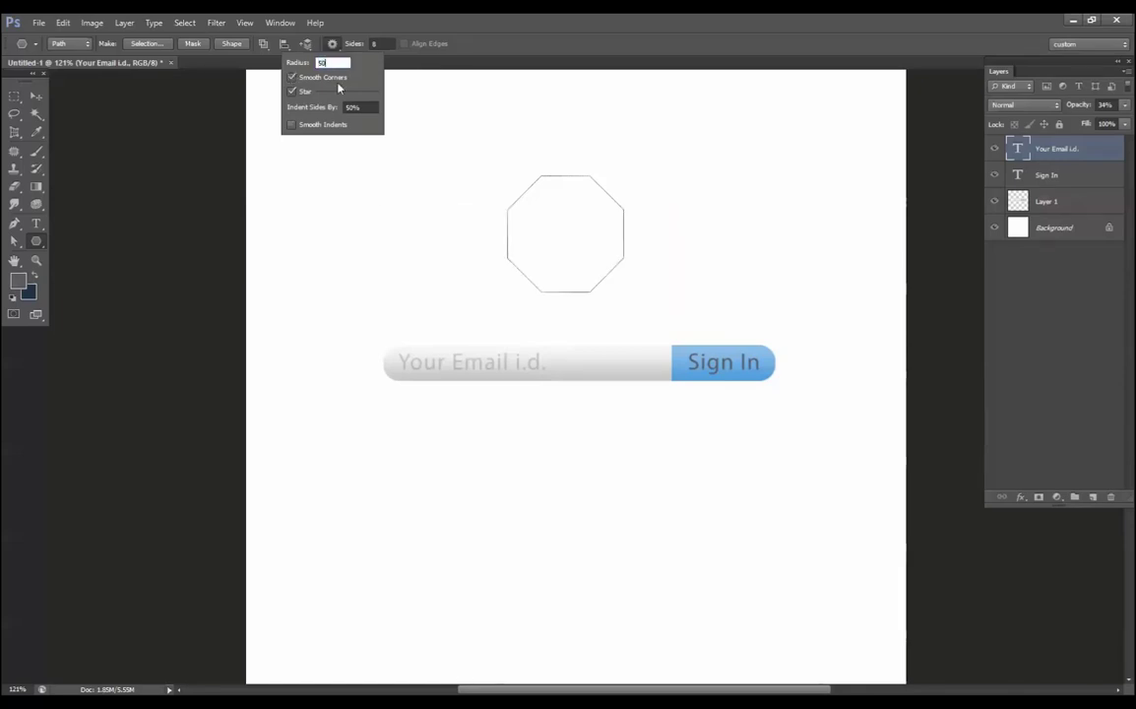
key(Return)
drag(320, 224, 370, 316)
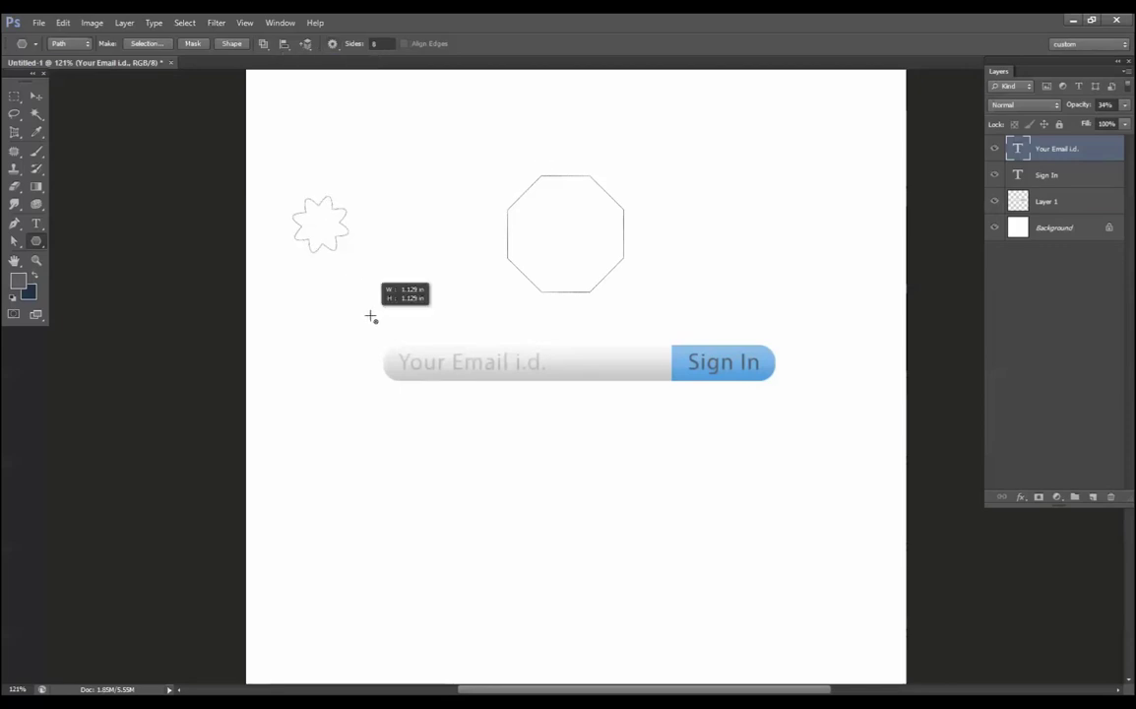
key(ctrl+z)
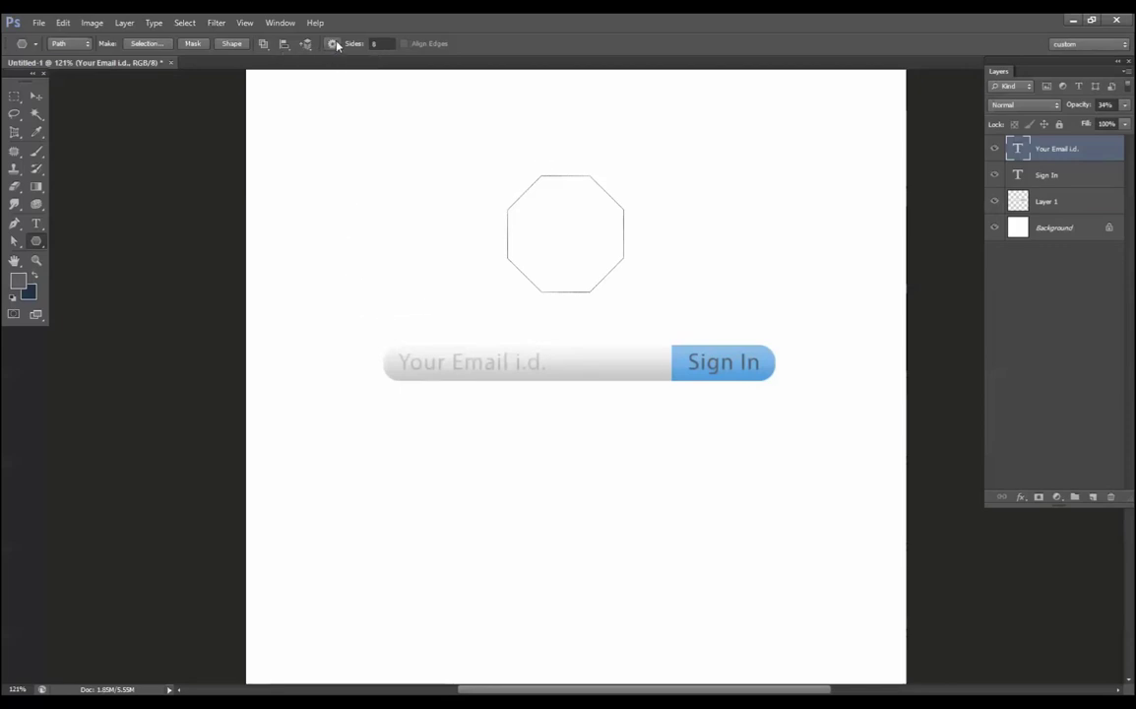
Step: Set the polygon radius to 150 px and draw a rounded eight-pointed star path on each side of the octagon
click(334, 44)
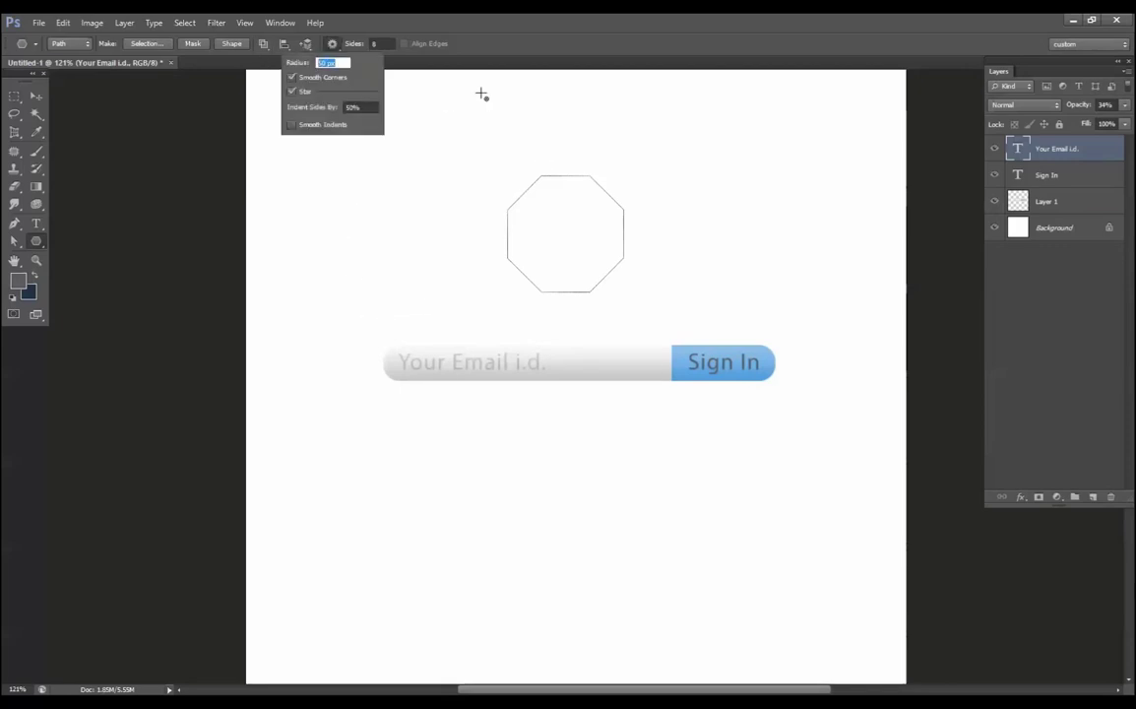
text(150)
key(Return)
drag(413, 244, 421, 158)
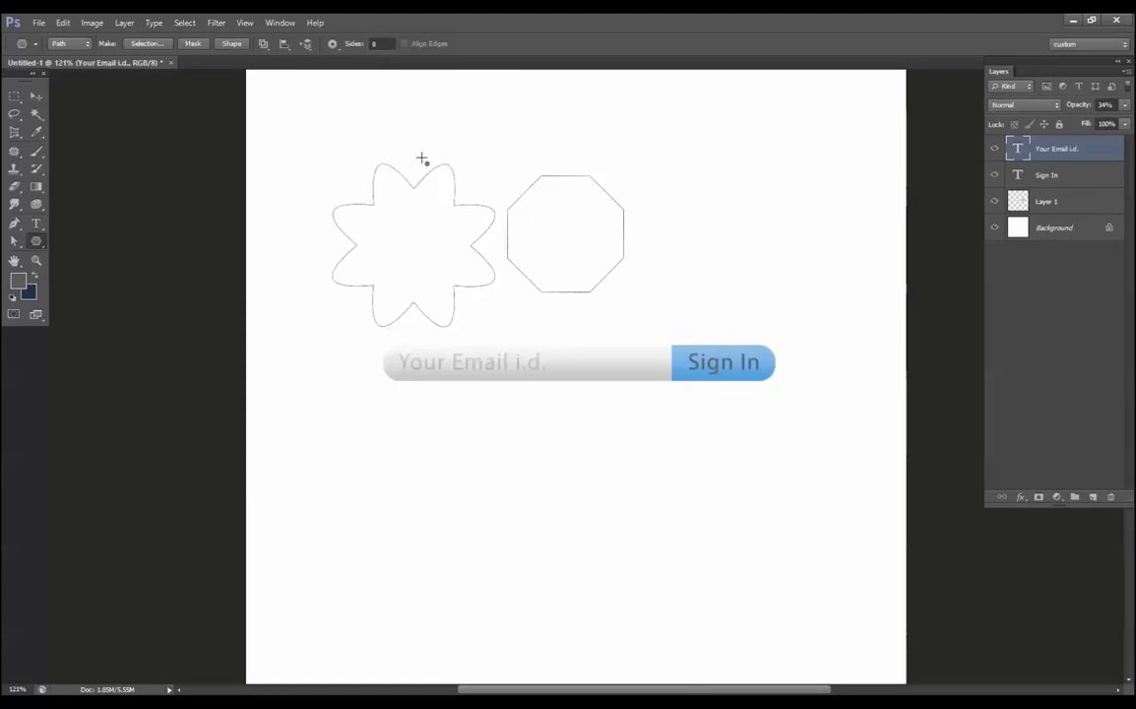
drag(710, 209, 726, 246)
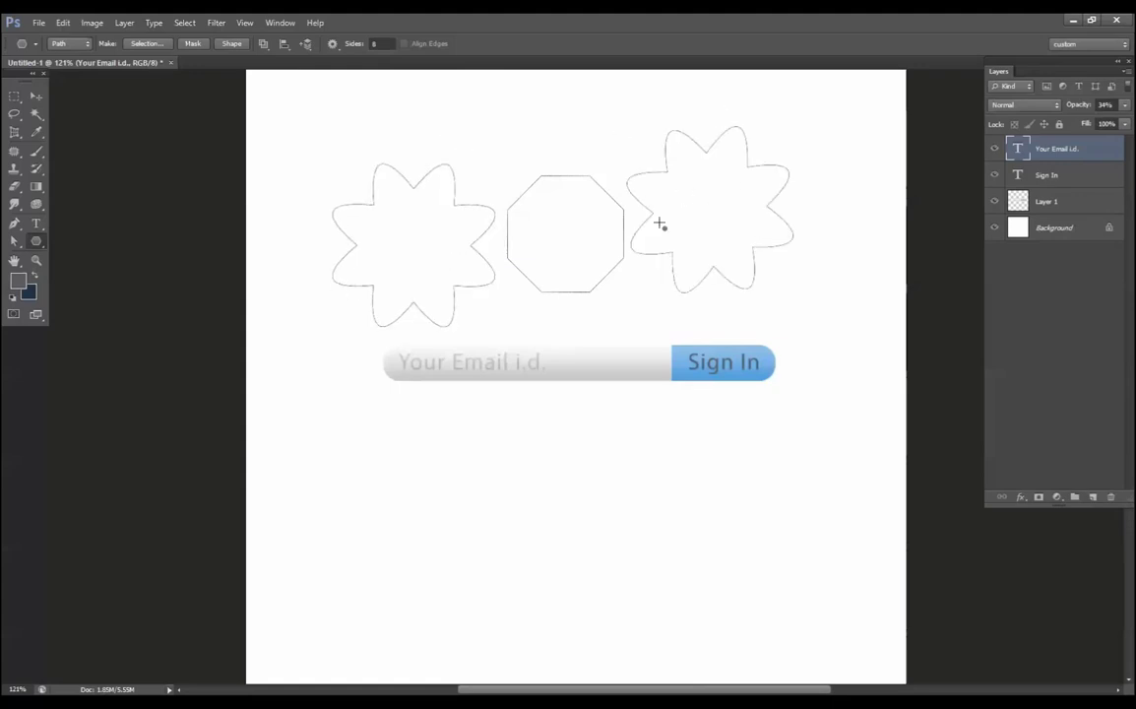
Step: Disable Smooth Corners for the polygon, try drawing a sharp star below the bar and undo it
click(333, 45)
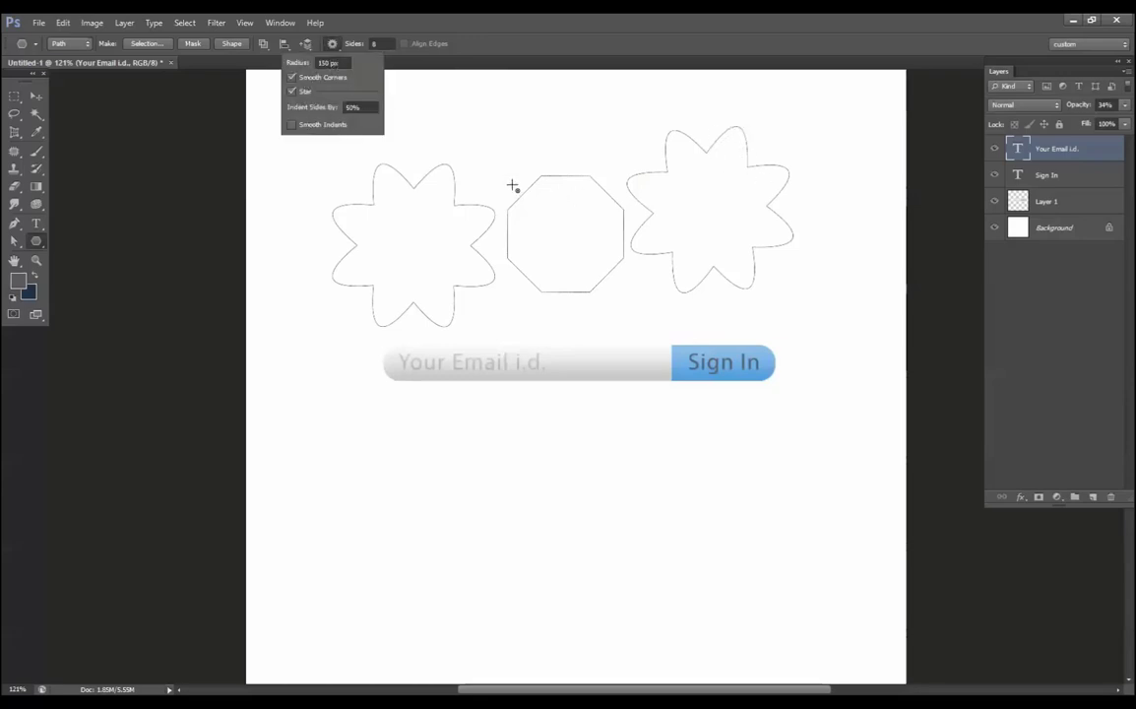
click(312, 79)
drag(547, 514, 616, 457)
key(ctrl+z)
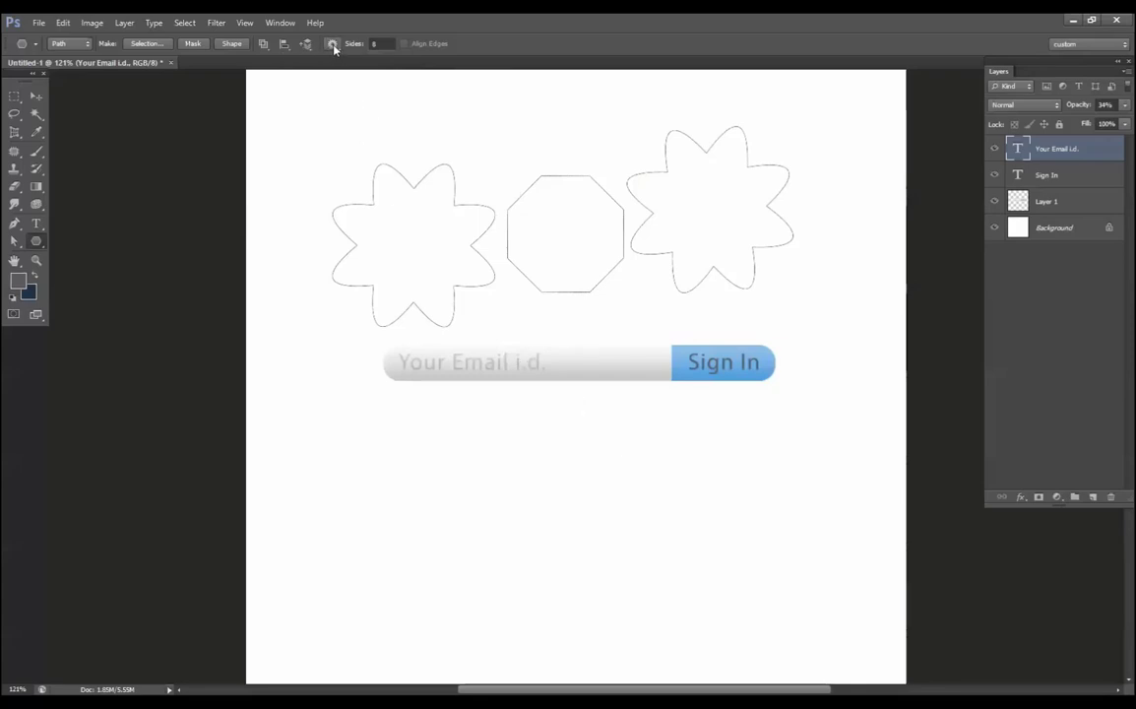
Step: Set the polygon's sides to 27, try drawing a sharp-pointed star below the bar and undo it
click(375, 44)
text(27)
drag(693, 507, 725, 561)
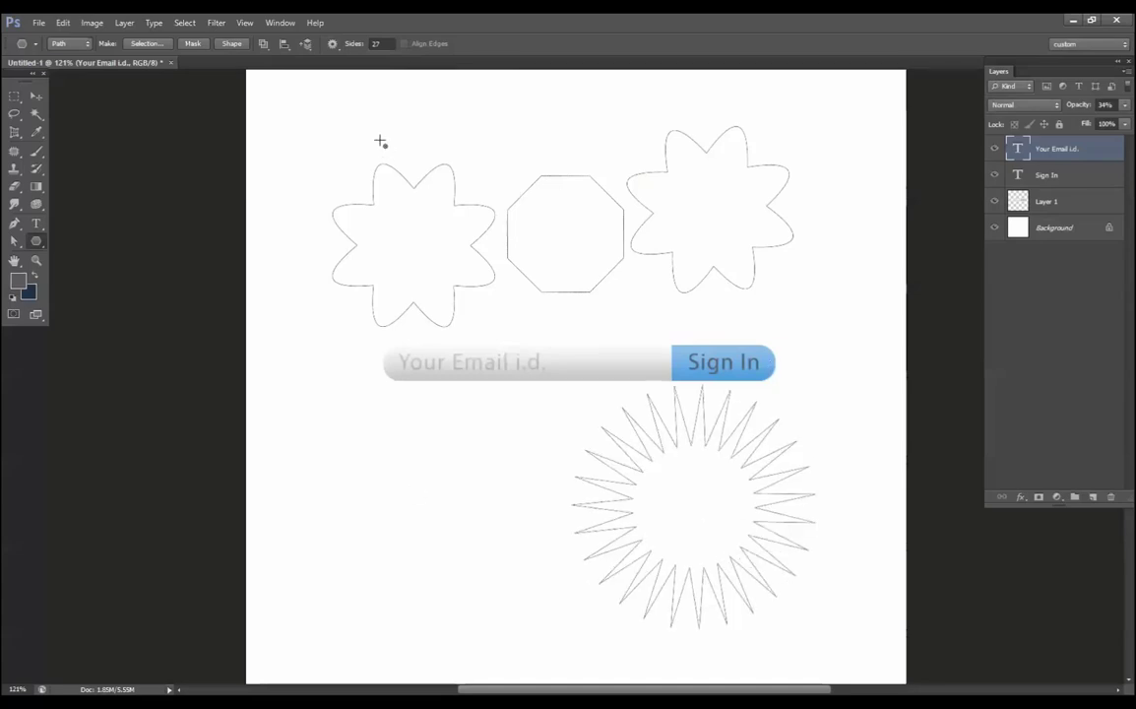
key(ctrl+z)
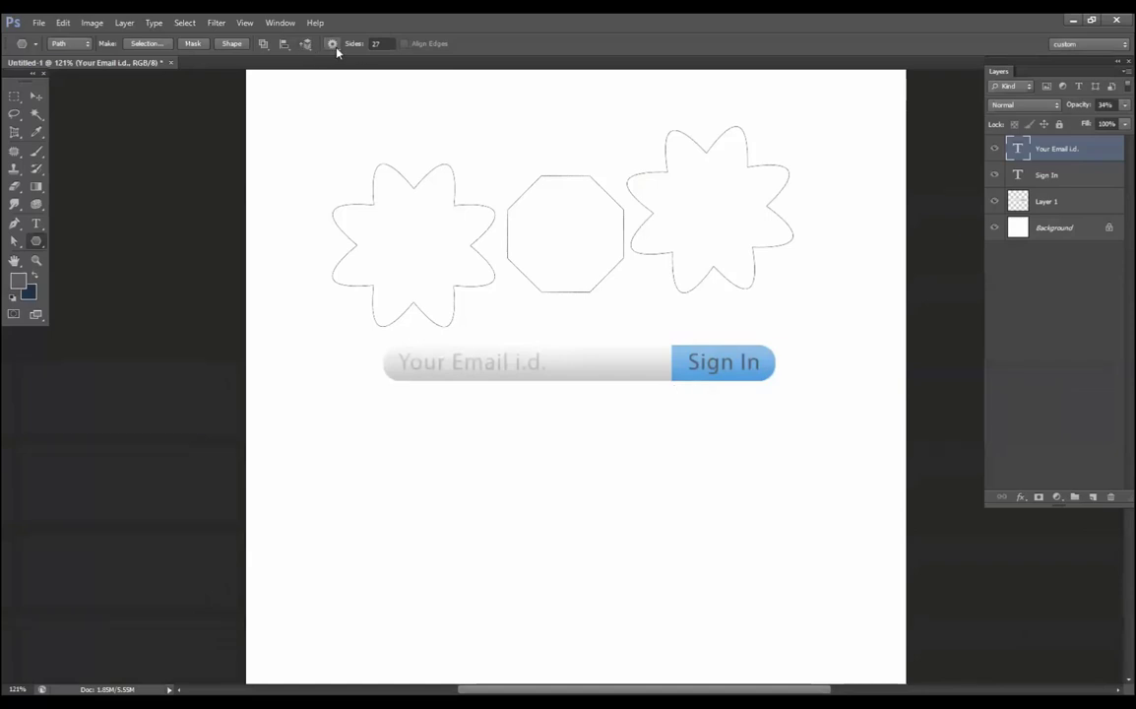
Step: Enable Smooth Indents for the polygon, try drawing a 27-pointed star below the bar and undo it
click(332, 44)
click(291, 124)
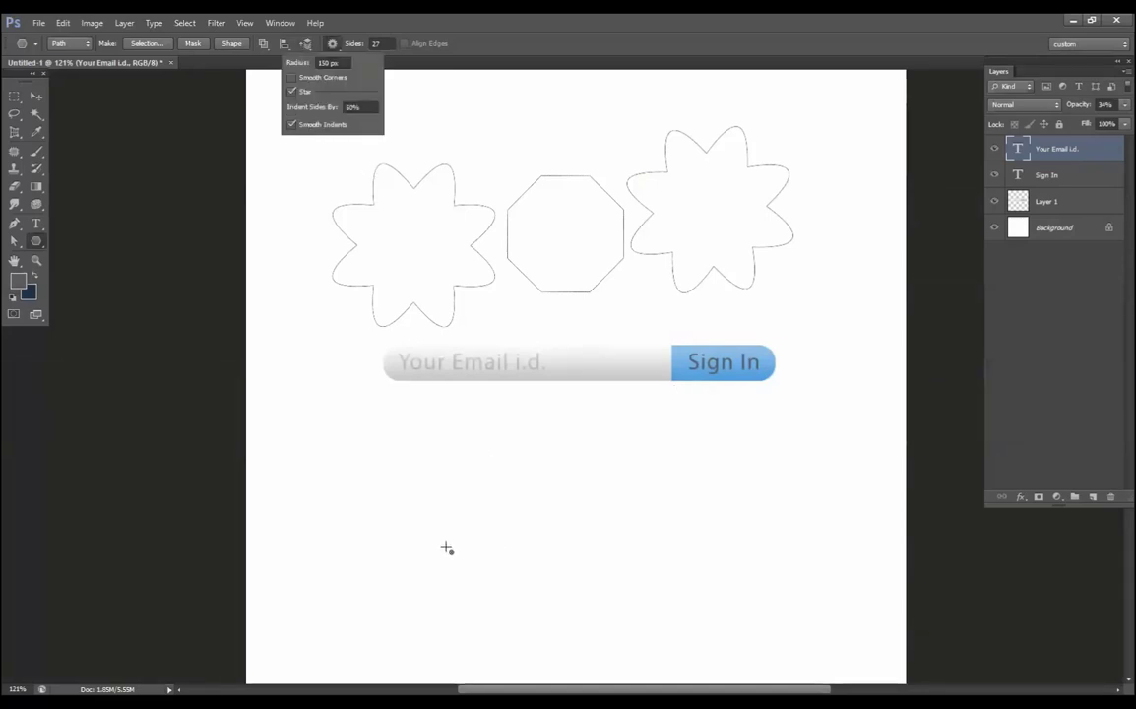
drag(445, 549, 444, 419)
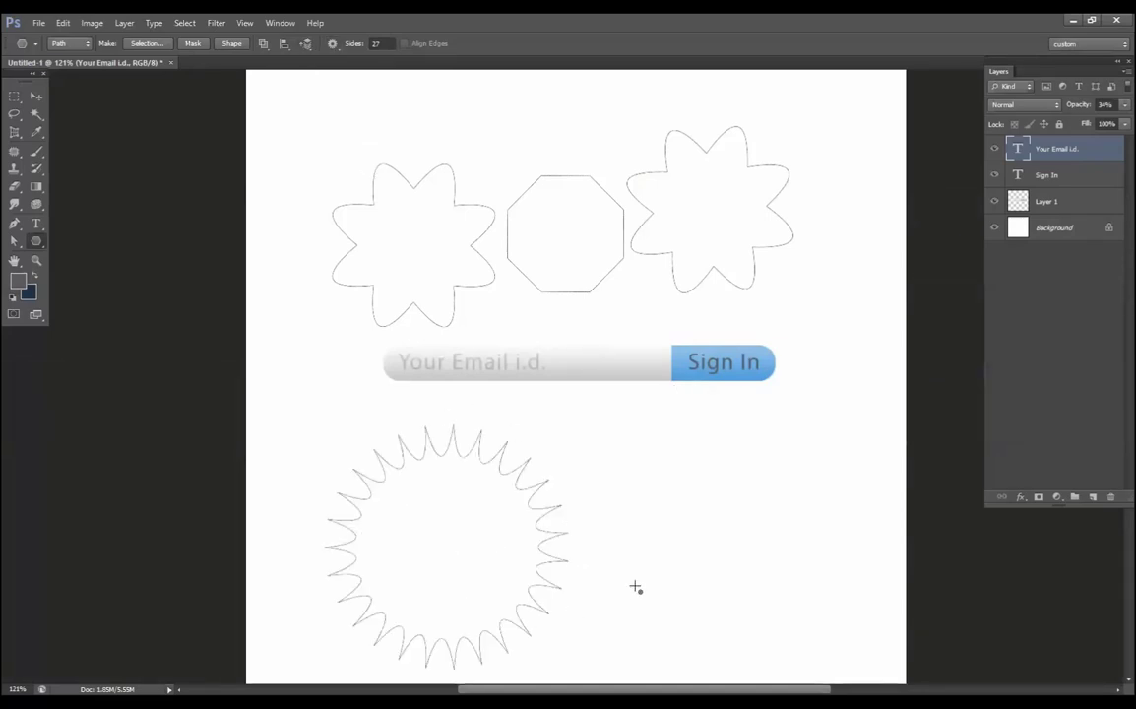
key(ctrl+z)
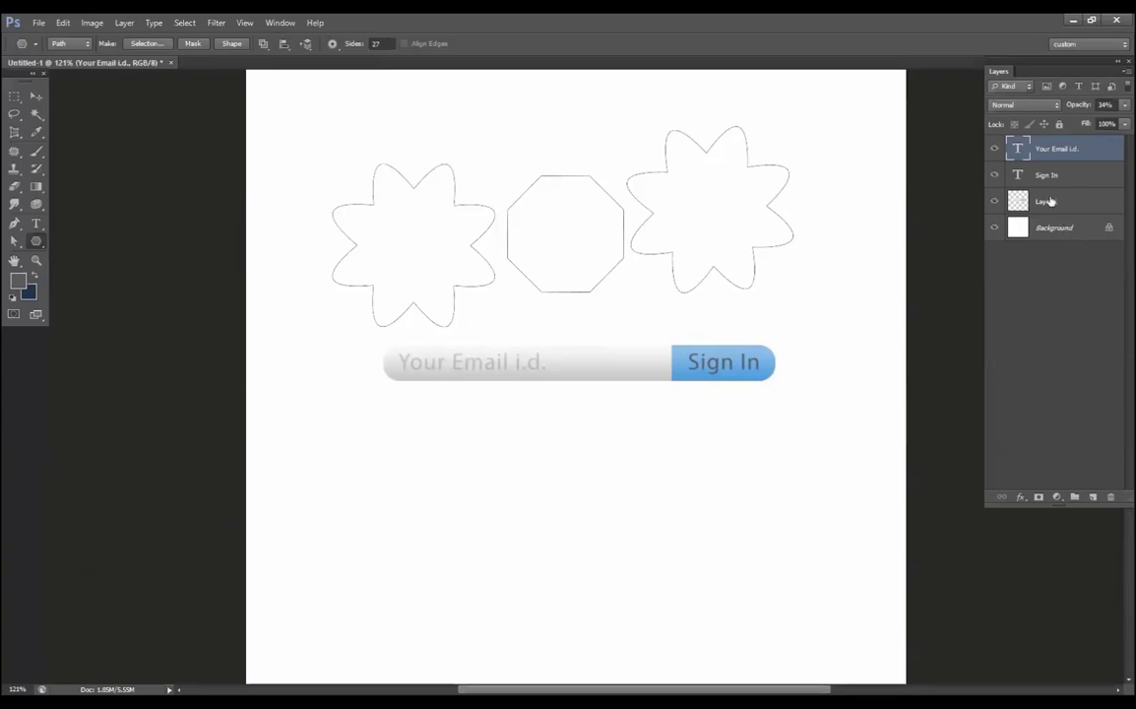
Step: Clear the octagon and star paths and draw a 21-sided star path with smooth indents above the bar
key(ctrl+Return)
key(ctrl+d)
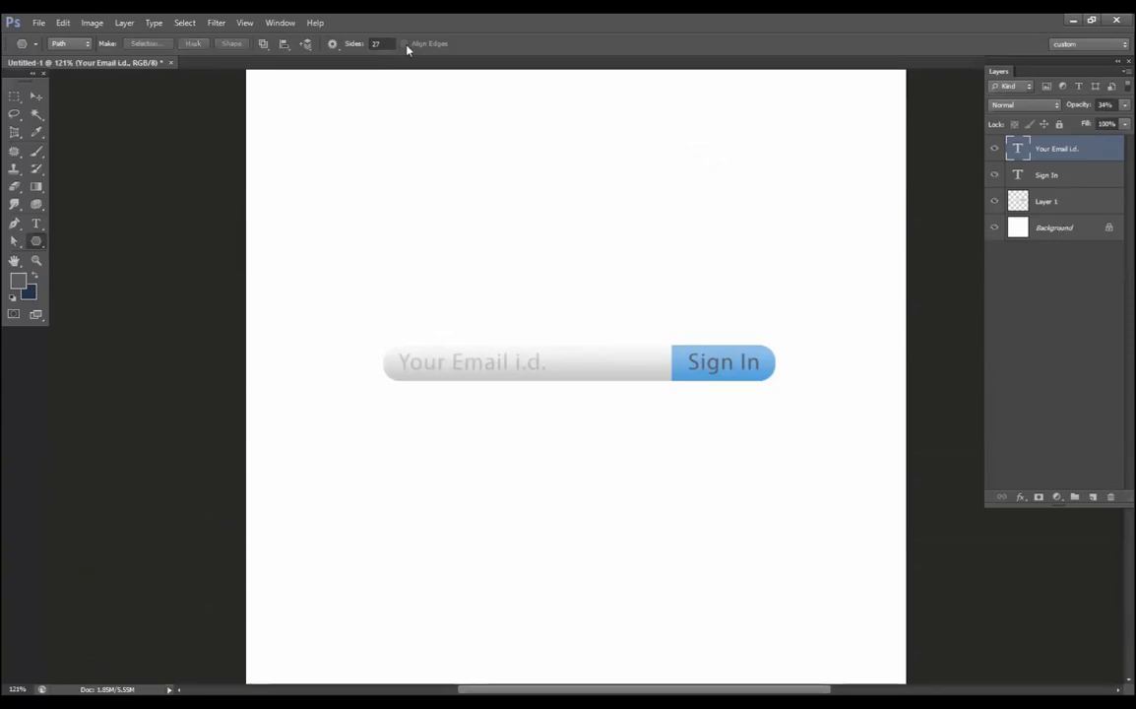
drag(340, 46, 330, 45)
drag(514, 222, 557, 266)
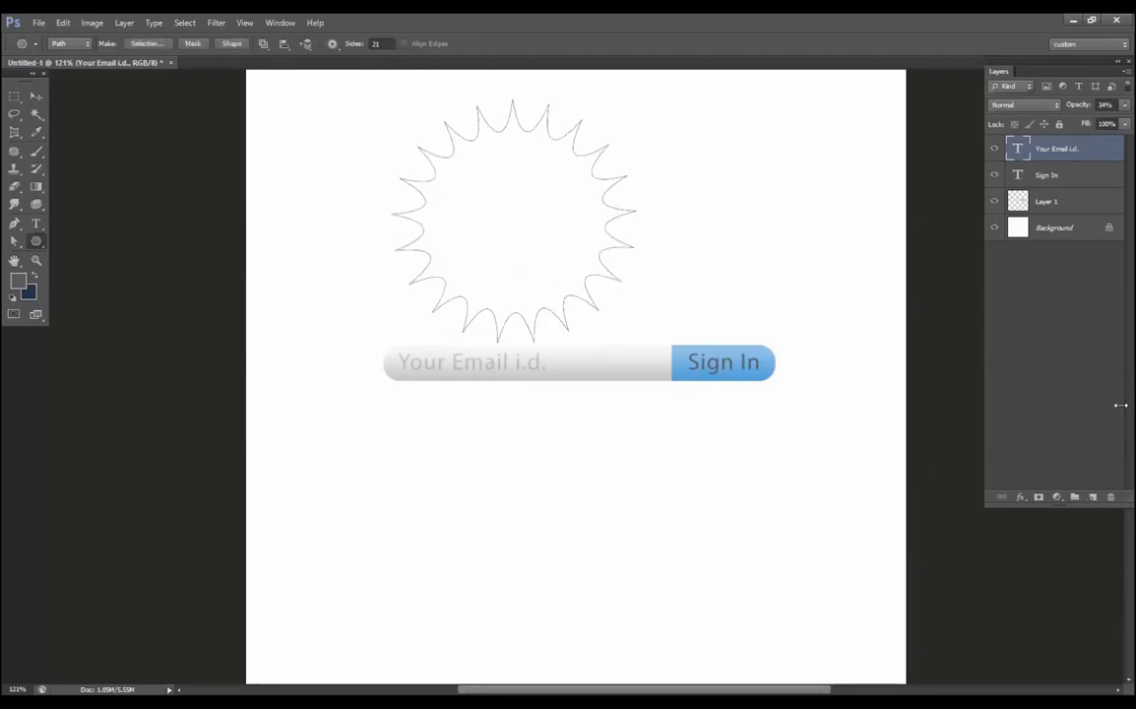
Step: Convert the star path to a selection, fill it with red ff0000 on a new layer and deselect
key(ctrl+Return)
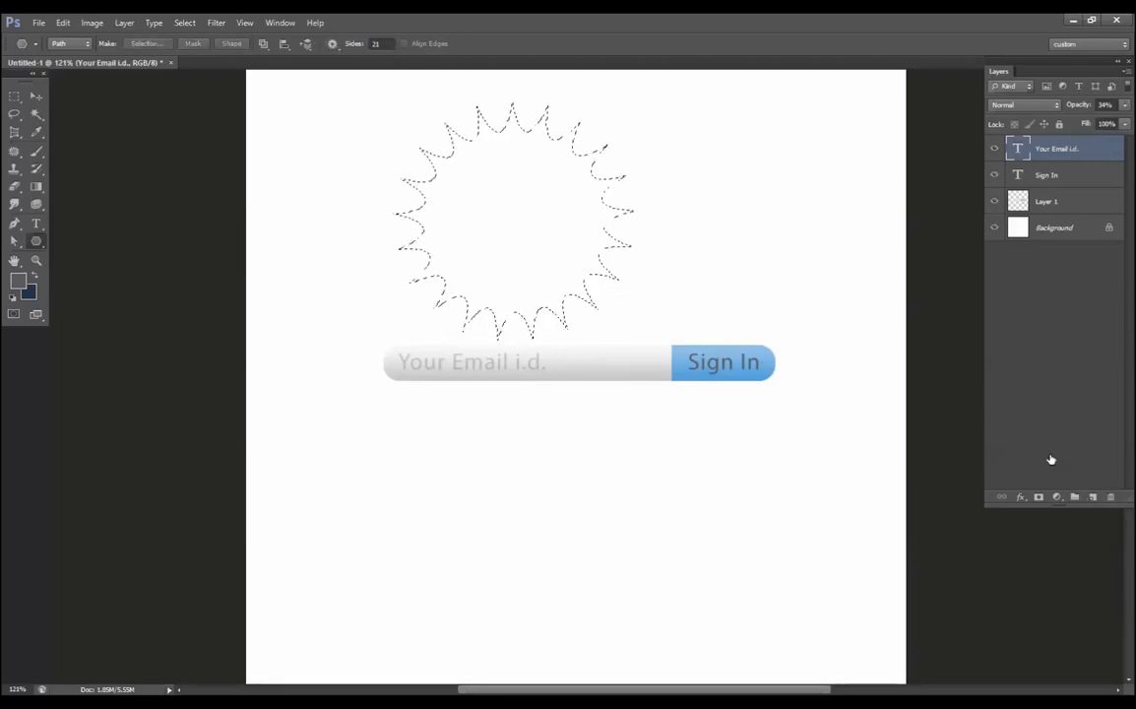
click(1094, 498)
key(i)
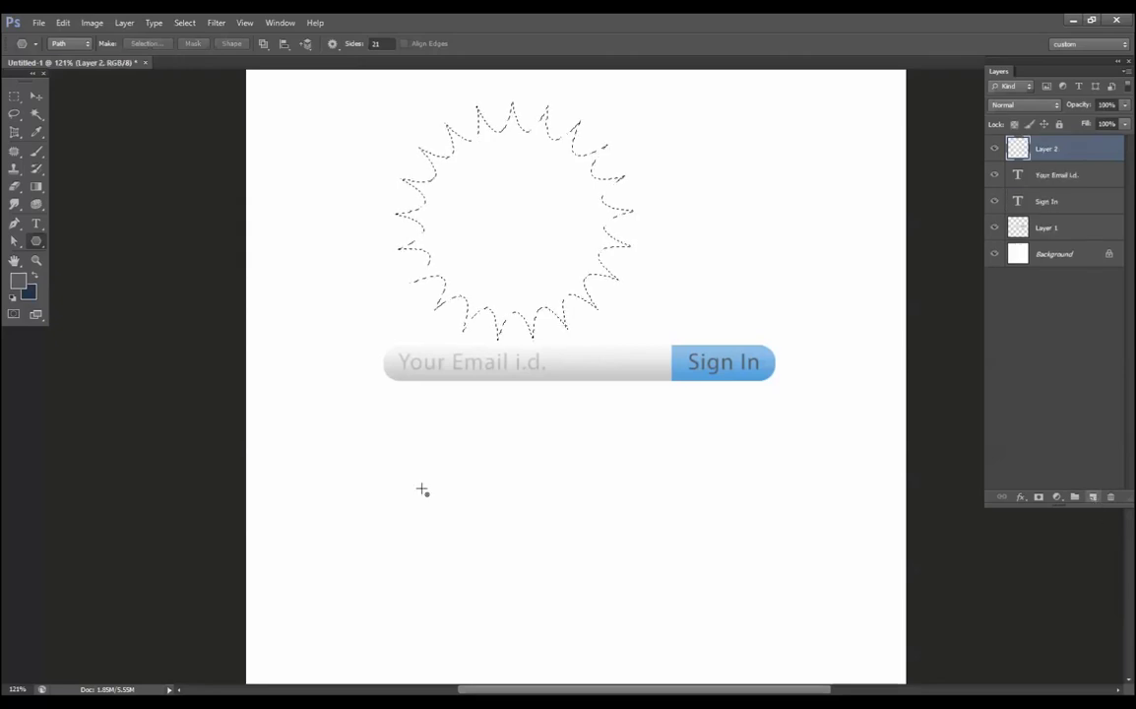
click(18, 282)
click(742, 257)
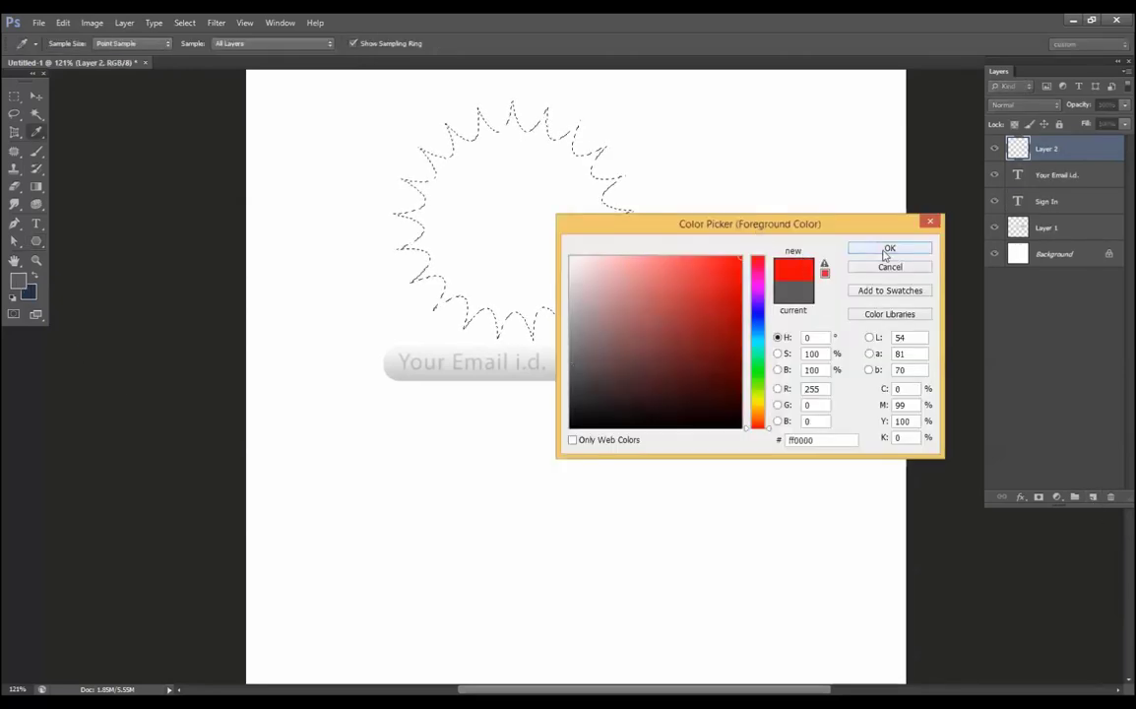
click(889, 248)
key(alt+BackSpace)
key(ctrl+d)
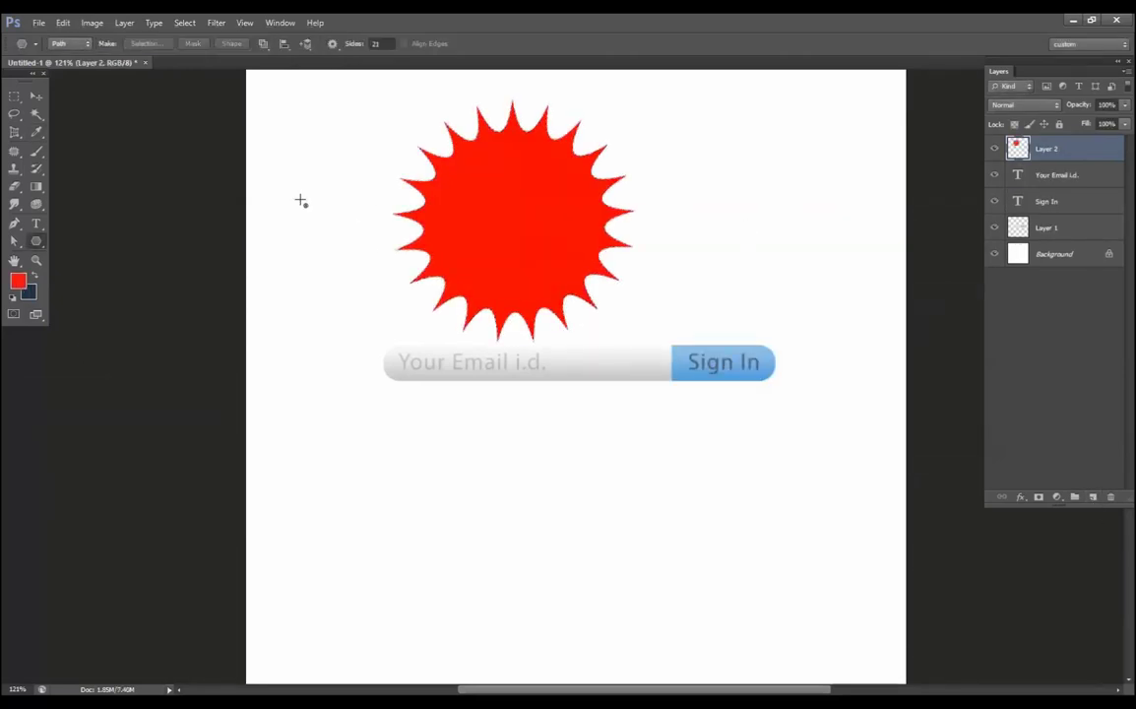
Step: Add white (ffffff) text over the red starburst, reading SALE on the first line and 50% on the second
click(36, 225)
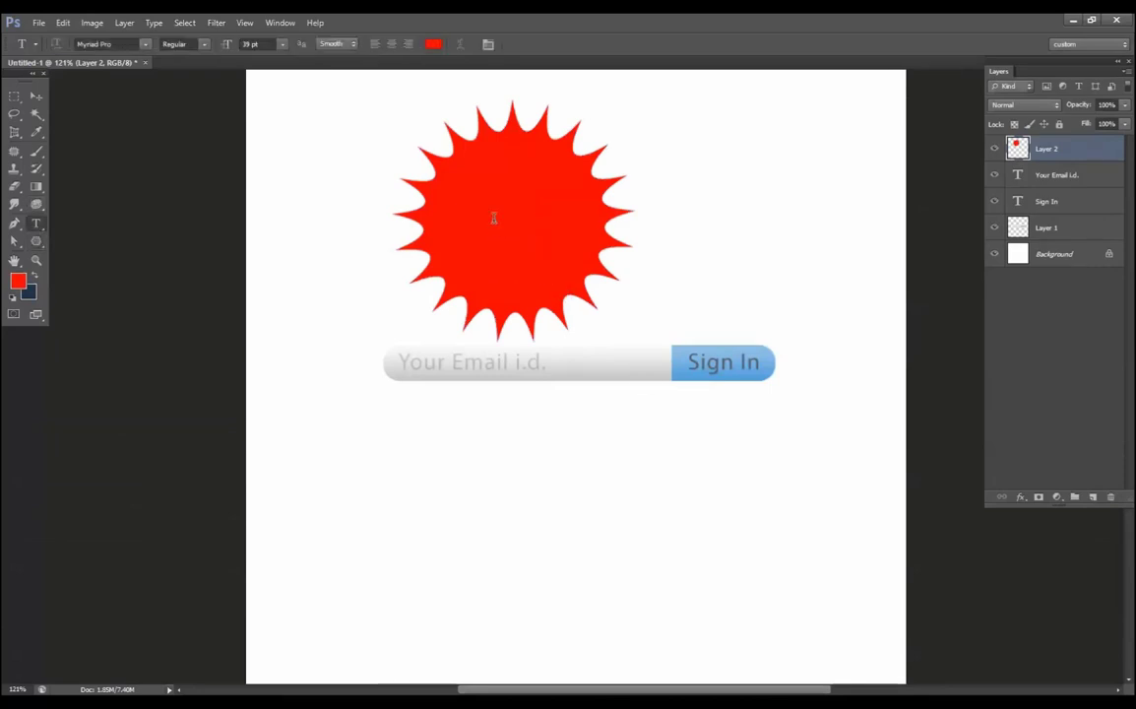
click(494, 222)
text(50)
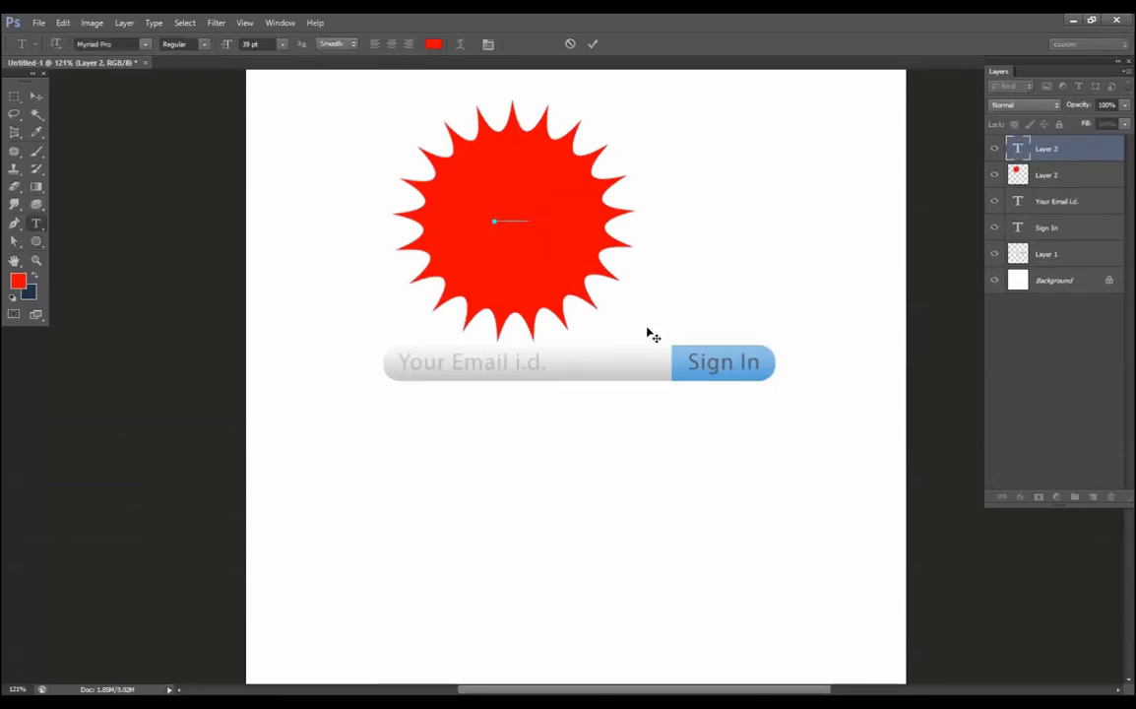
text(est Buy)
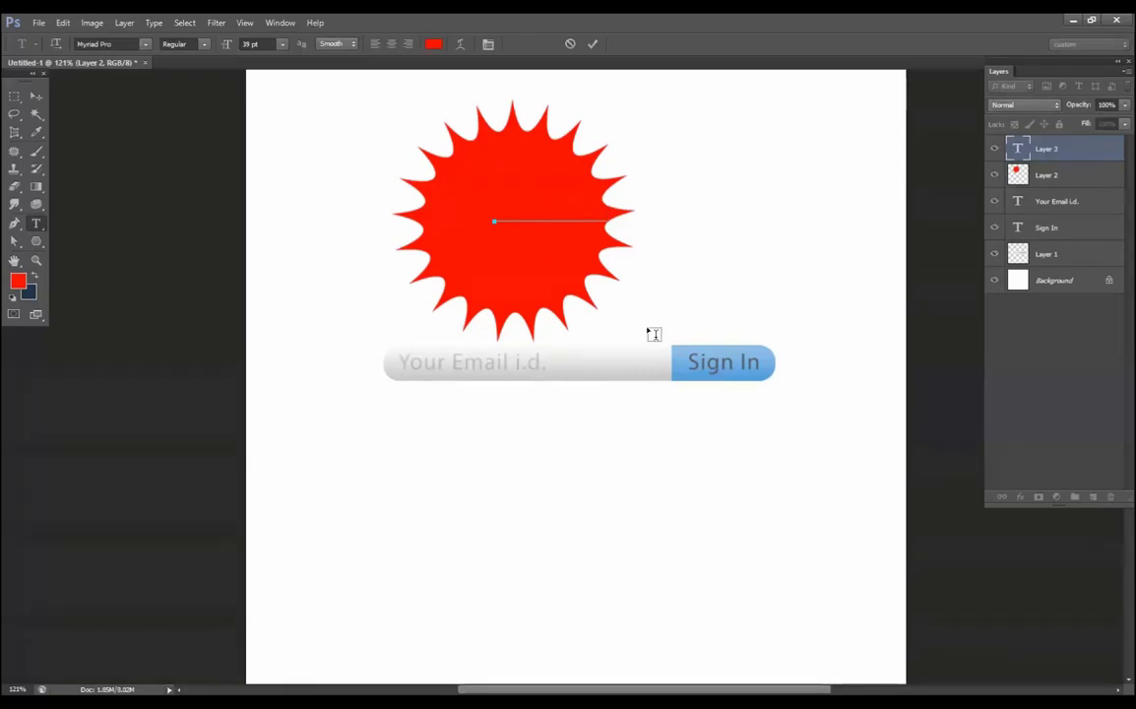
text(%)
key(ctrl+a)
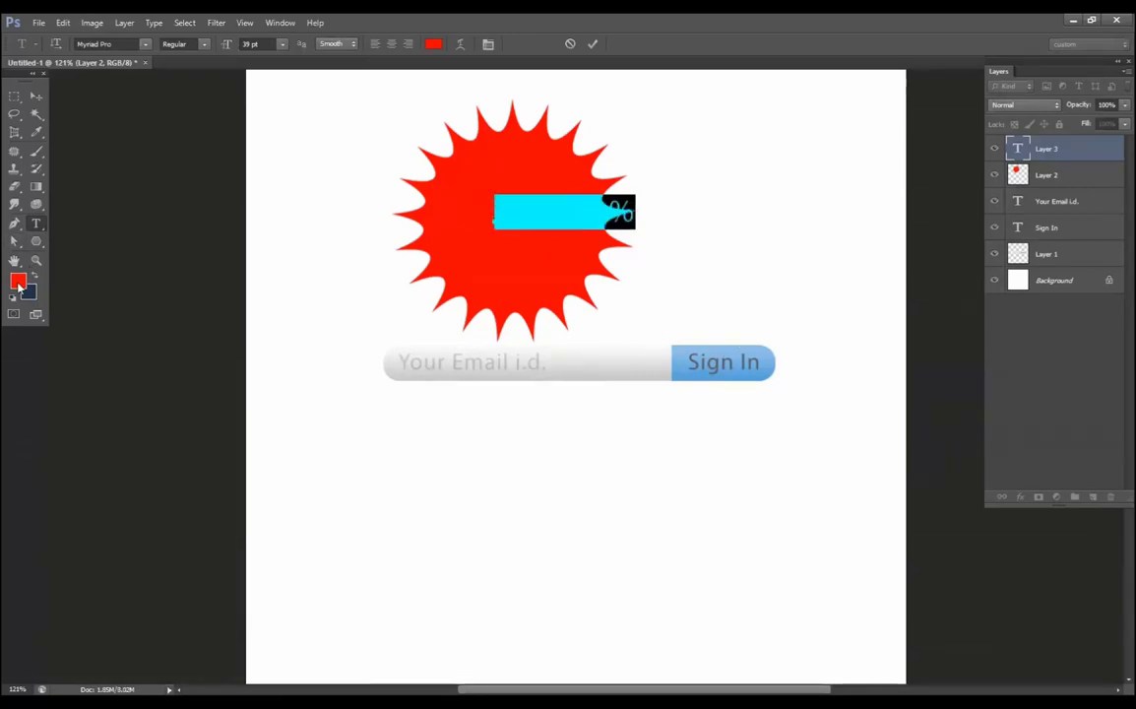
click(17, 283)
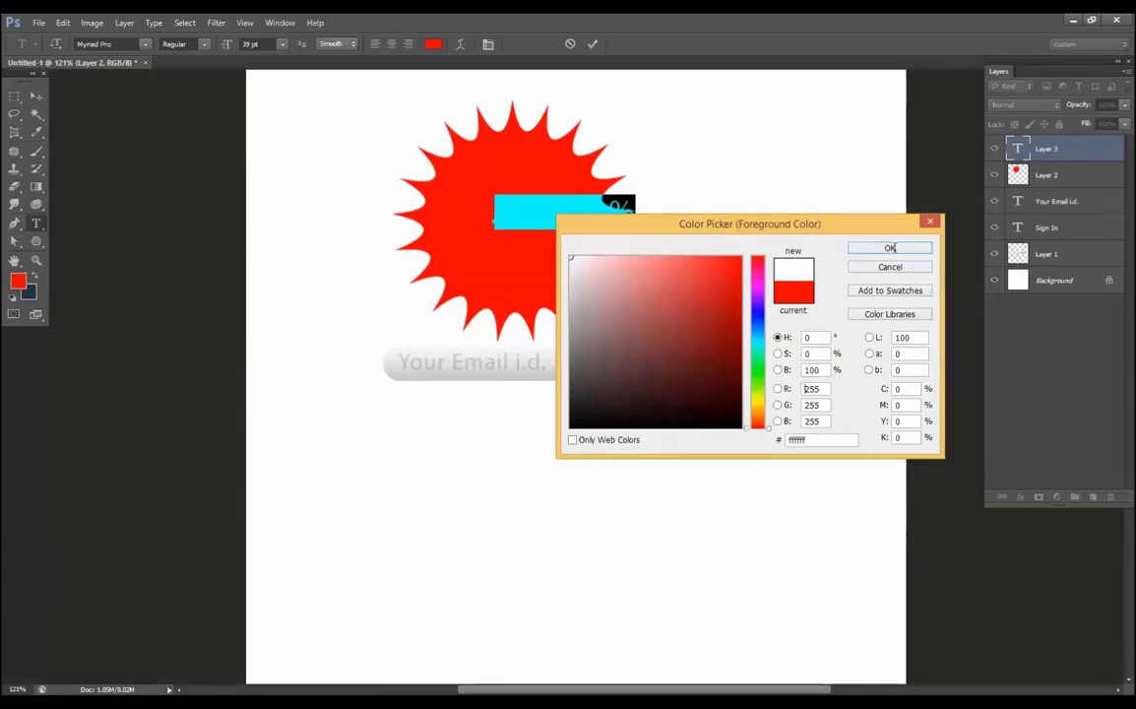
click(890, 248)
key(Left)
key(Return)
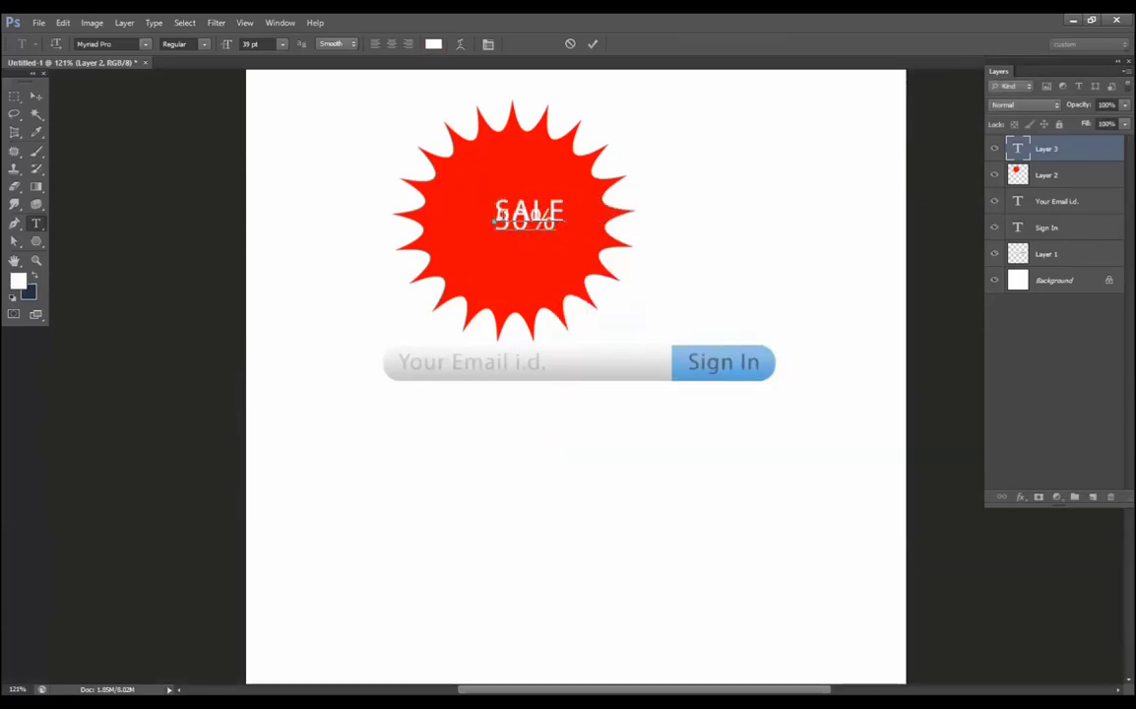
Step: Set the leading of both SALE and 50% text lines to Auto
drag(495, 220, 554, 243)
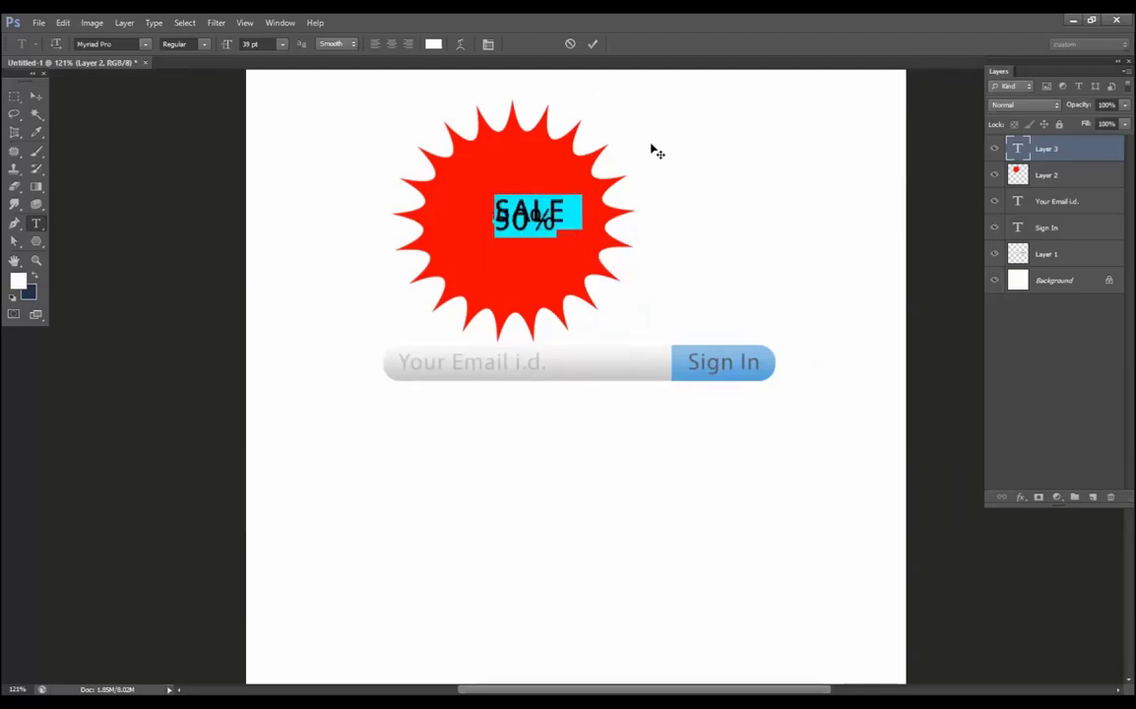
click(487, 45)
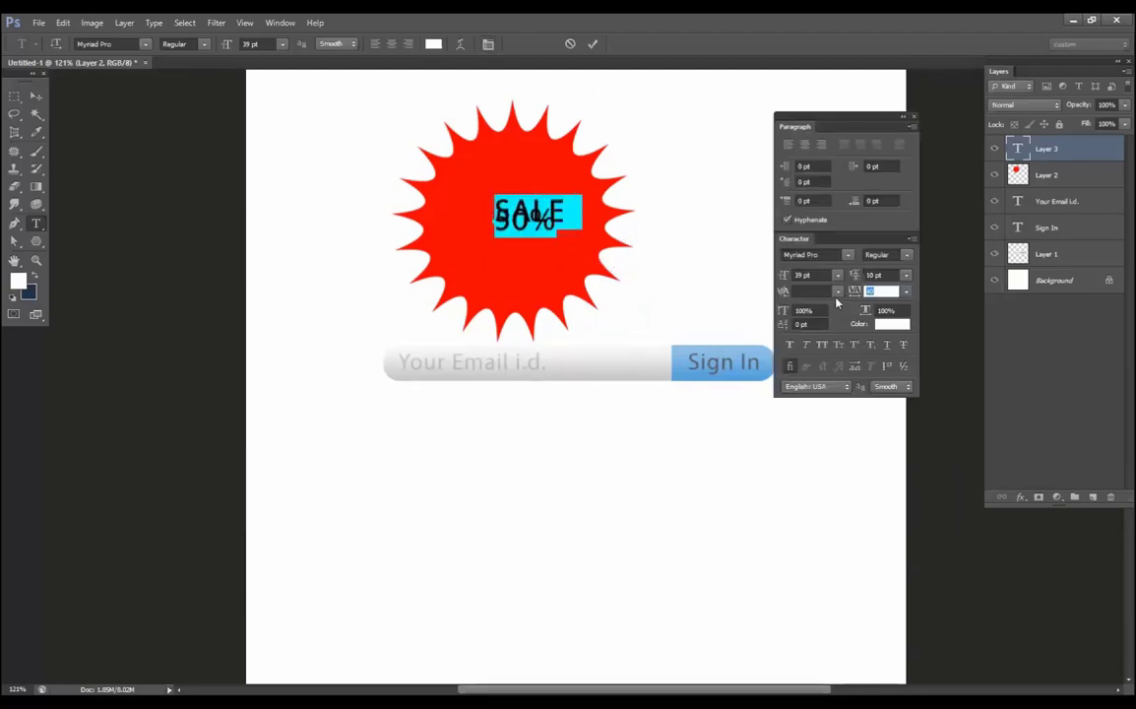
click(906, 276)
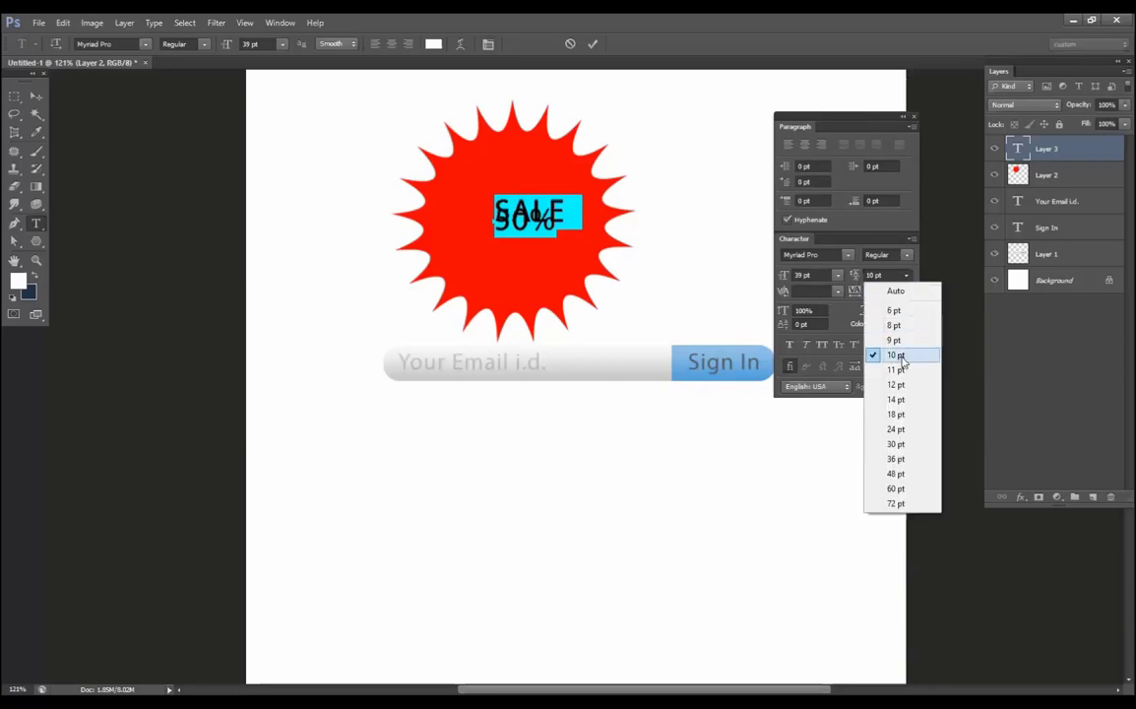
click(894, 291)
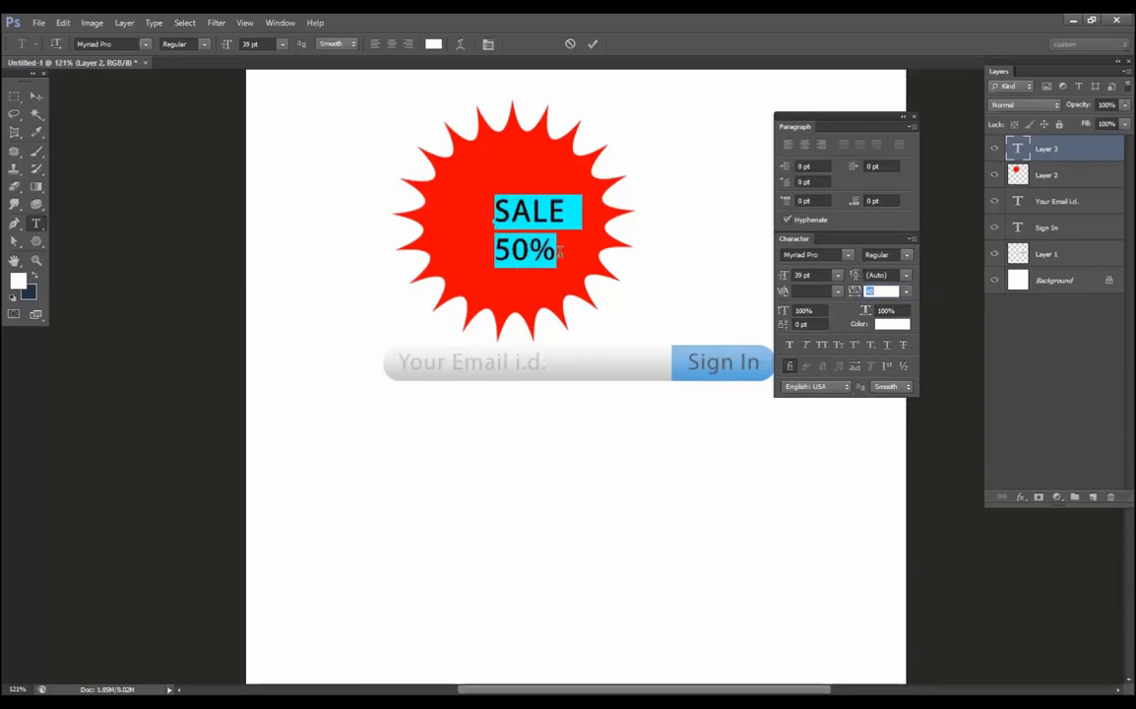
Step: Make the 50% line Bold and set its font size to 79 pt
drag(558, 252, 497, 252)
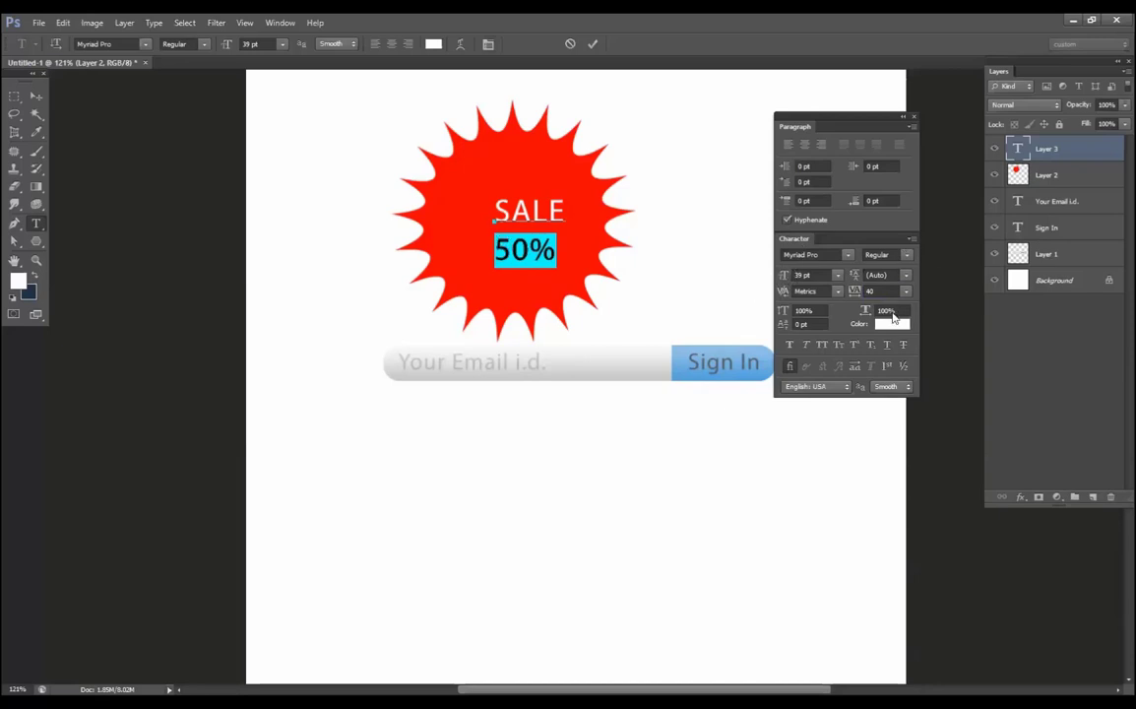
click(886, 254)
click(888, 355)
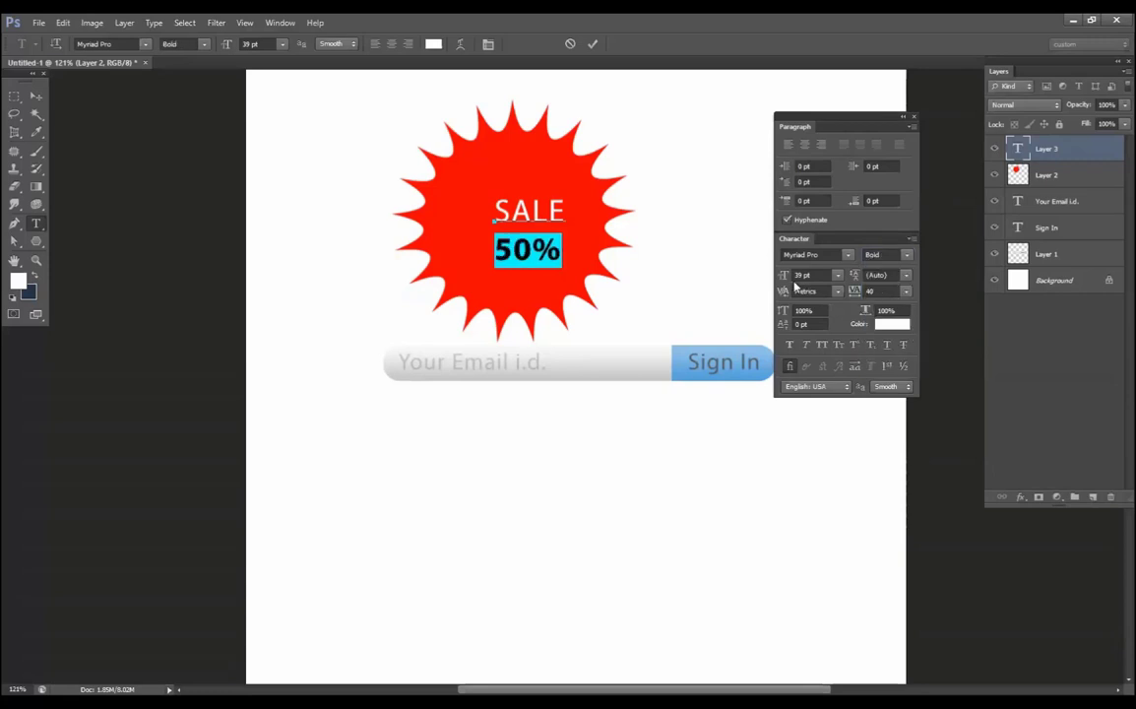
drag(785, 275, 809, 280)
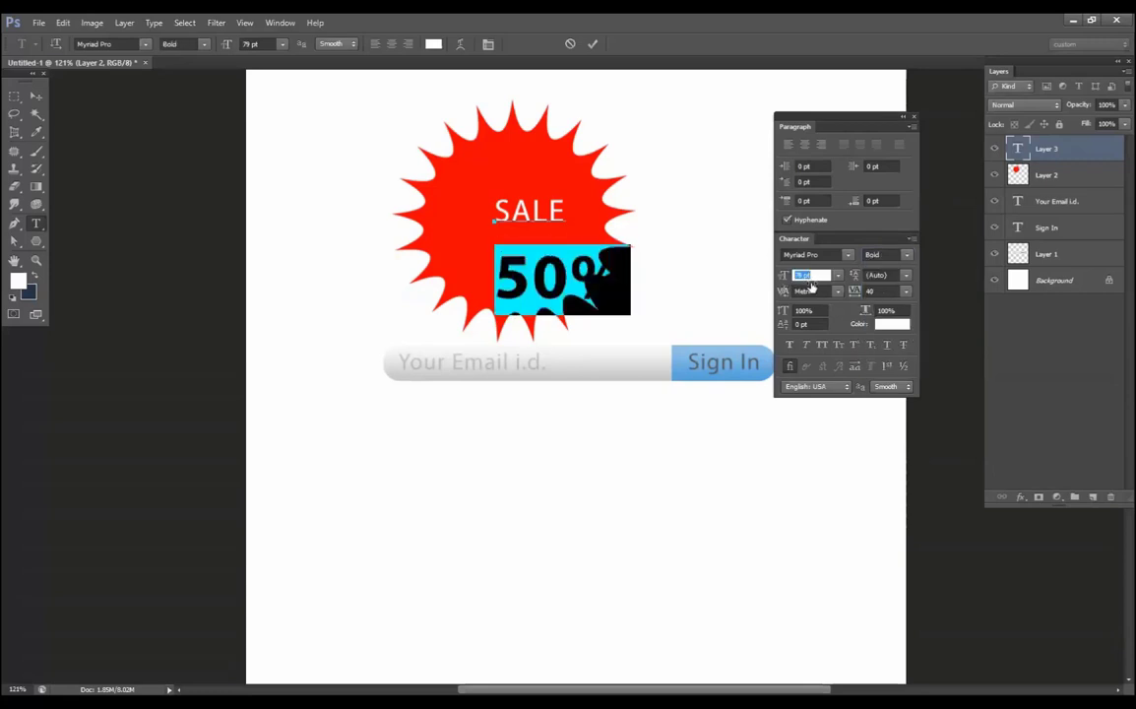
Step: Centre-align both text lines and set their leading to 61.01 pt
key(ctrl+a)
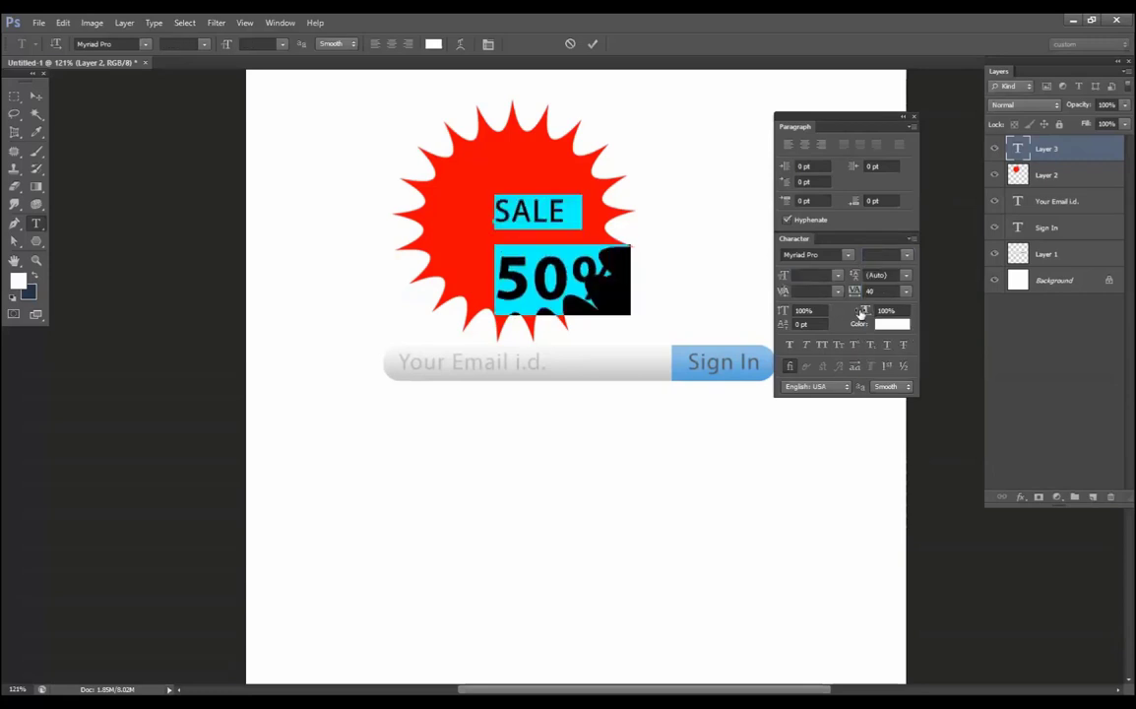
click(806, 145)
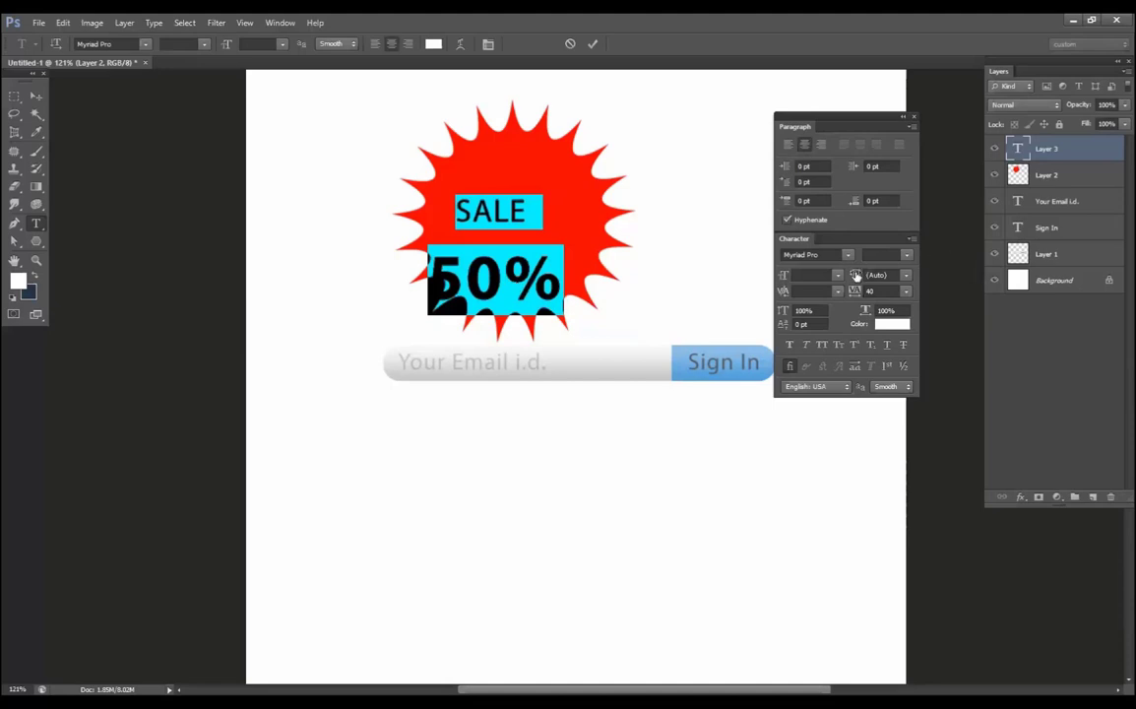
drag(856, 277, 887, 279)
Step: Move the SALE 50% text to the middle of the starburst and merge the text and starburst layers
click(35, 95)
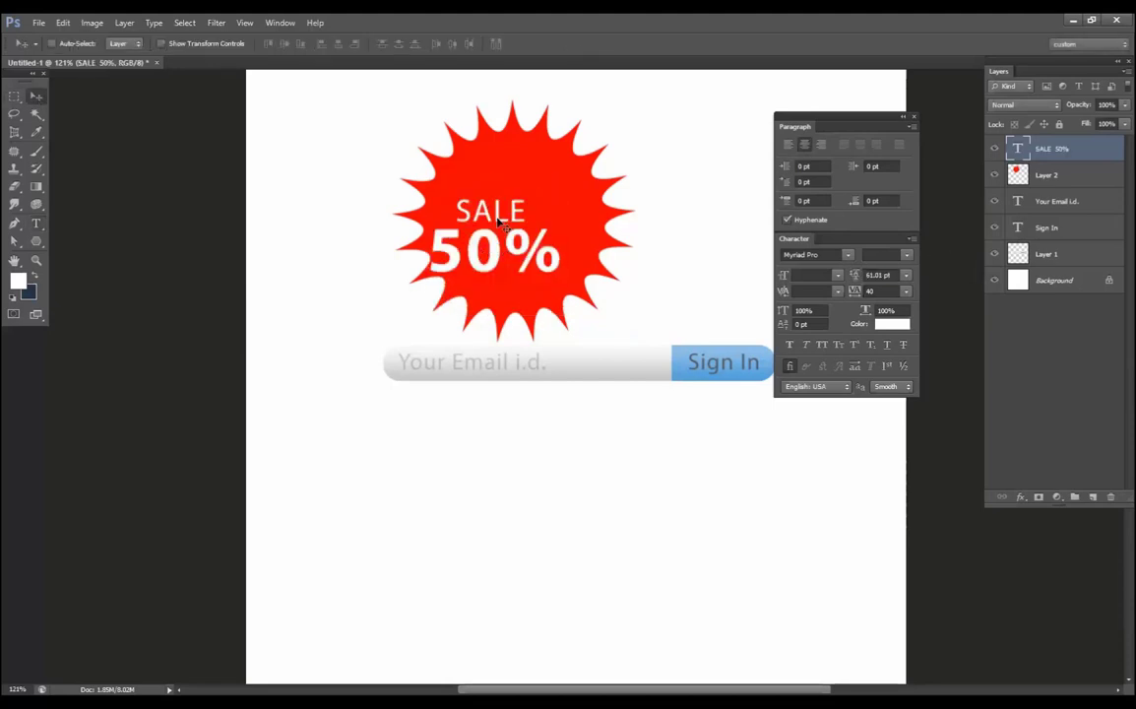
drag(491, 227, 523, 206)
shift+click(1033, 177)
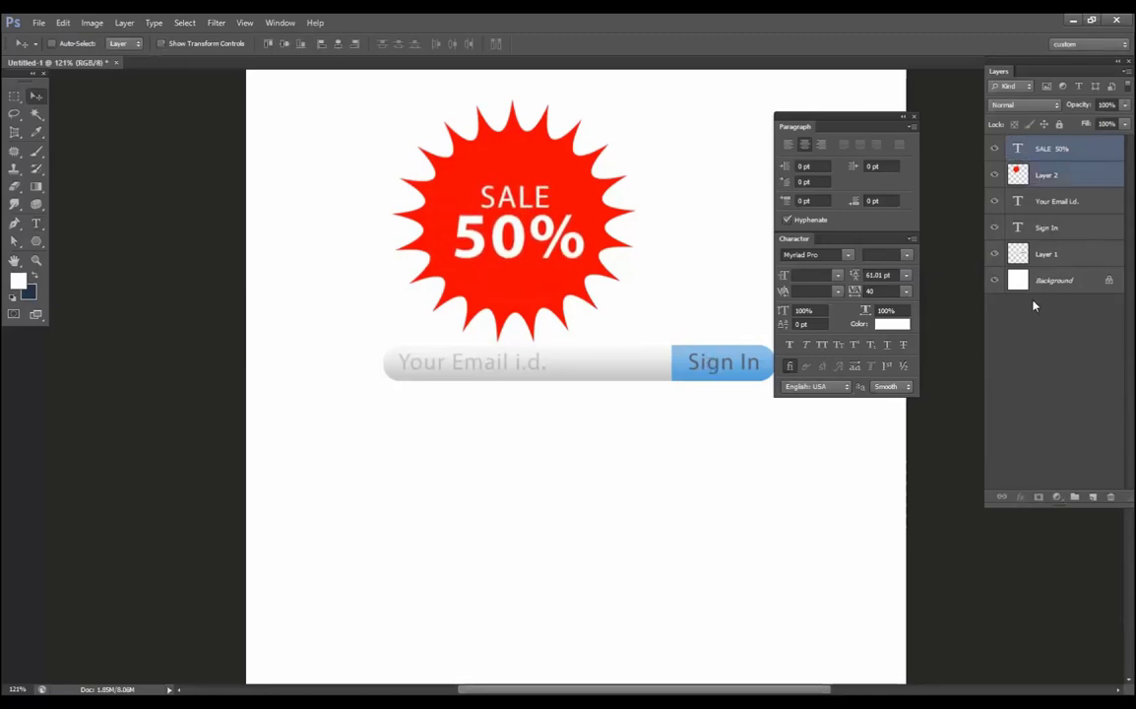
key(ctrl+e)
Step: Scale the merged badge to about 51%, tilt it slightly counter-clockwise and place it above the email part of the sign-in bar
drag(527, 222, 479, 211)
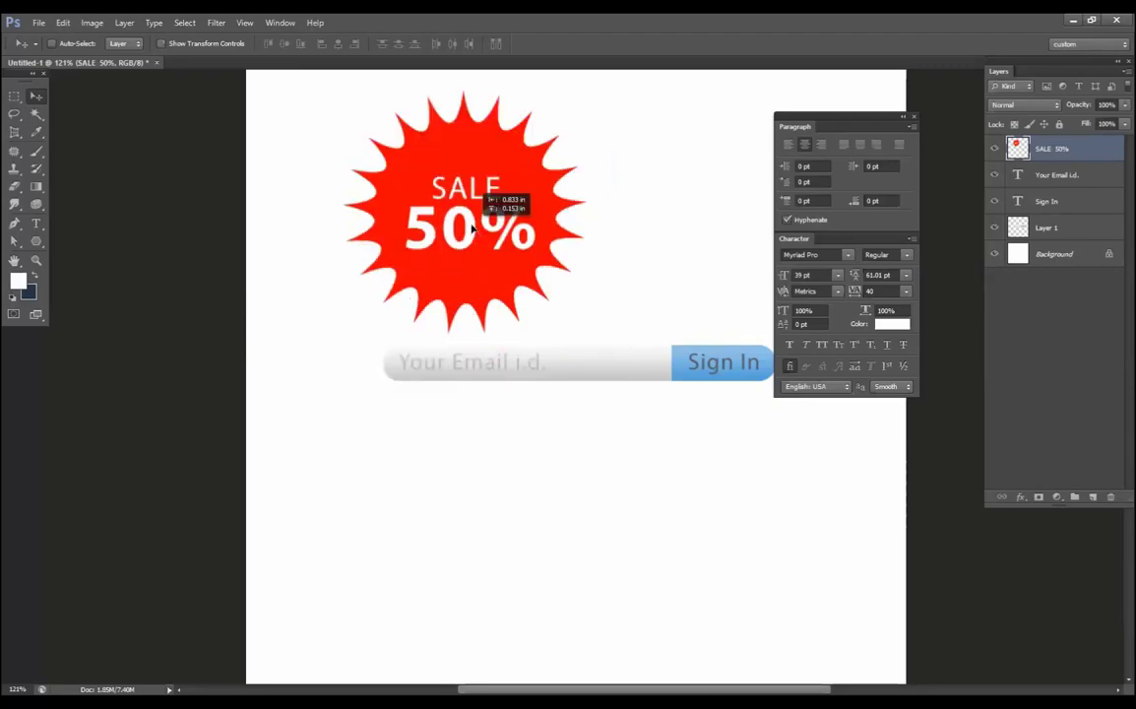
key(ctrl+t)
drag(586, 333, 523, 274)
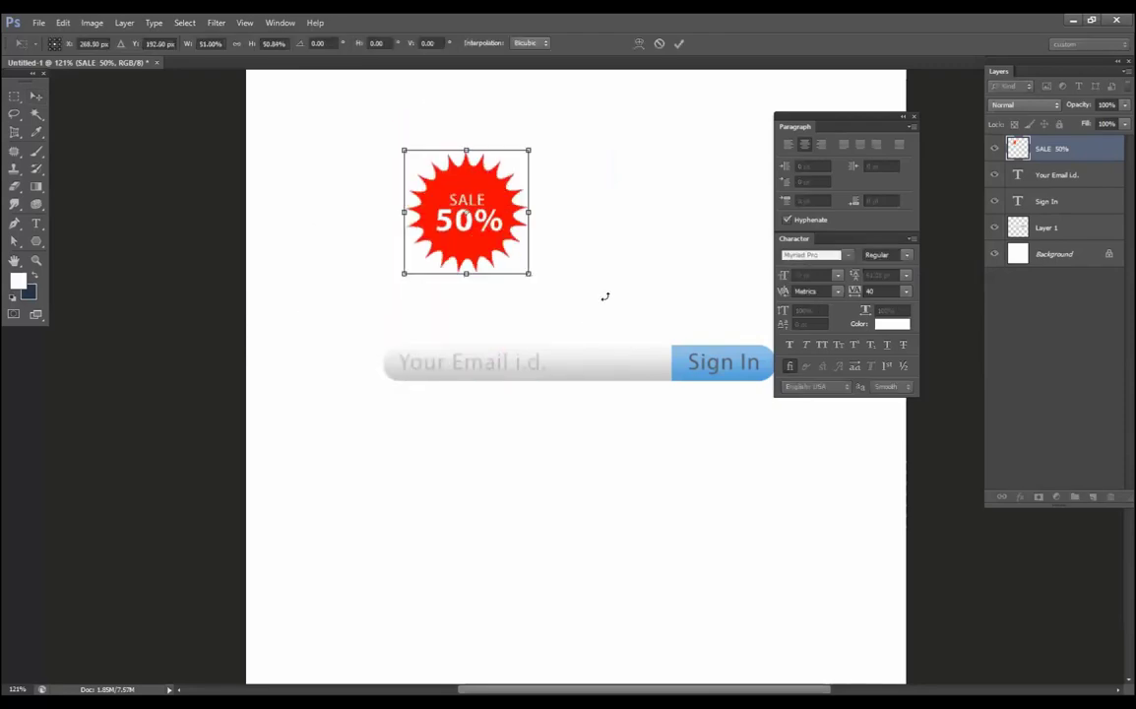
drag(604, 296, 619, 264)
drag(468, 234, 610, 254)
key(Return)
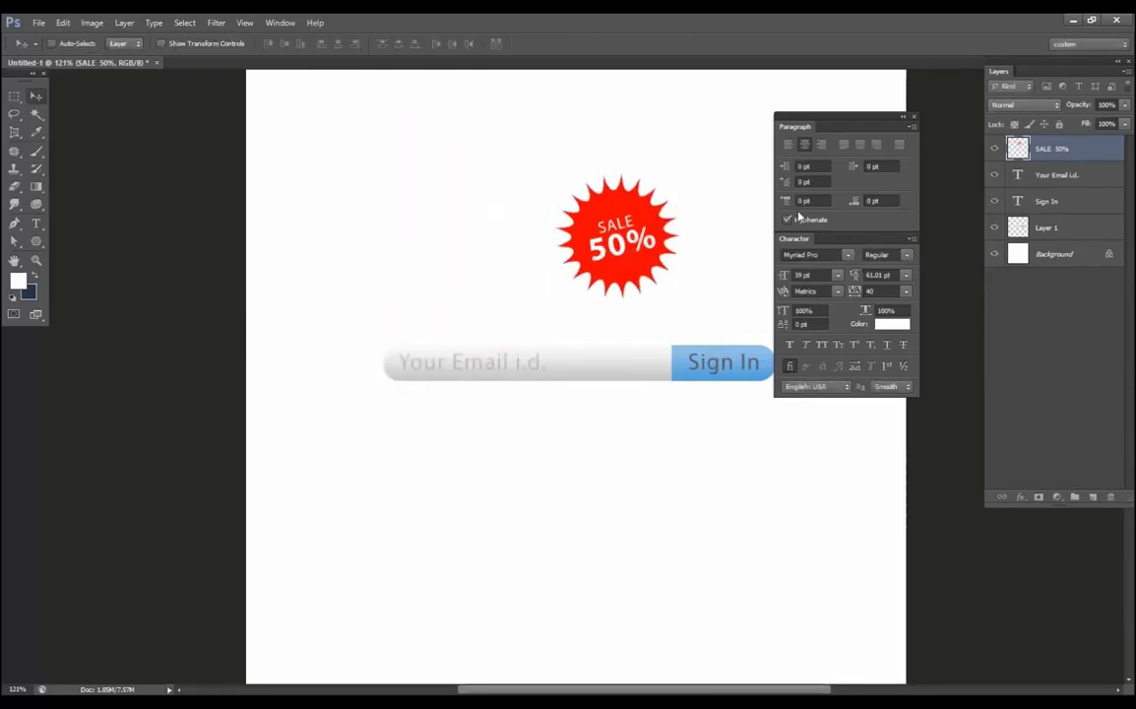
drag(830, 123, 894, 141)
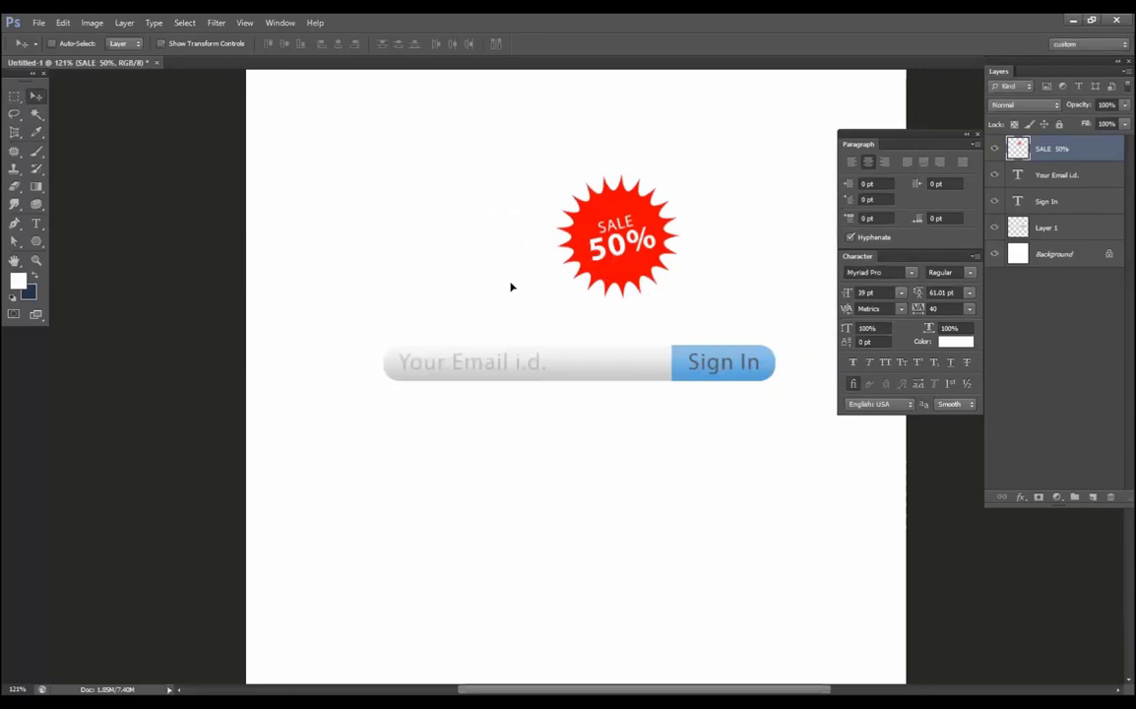
drag(510, 287, 376, 296)
Step: Draw a 1 px path with the Line tool from the badge's upper right to the badge and convert it to a selection
drag(37, 241, 117, 301)
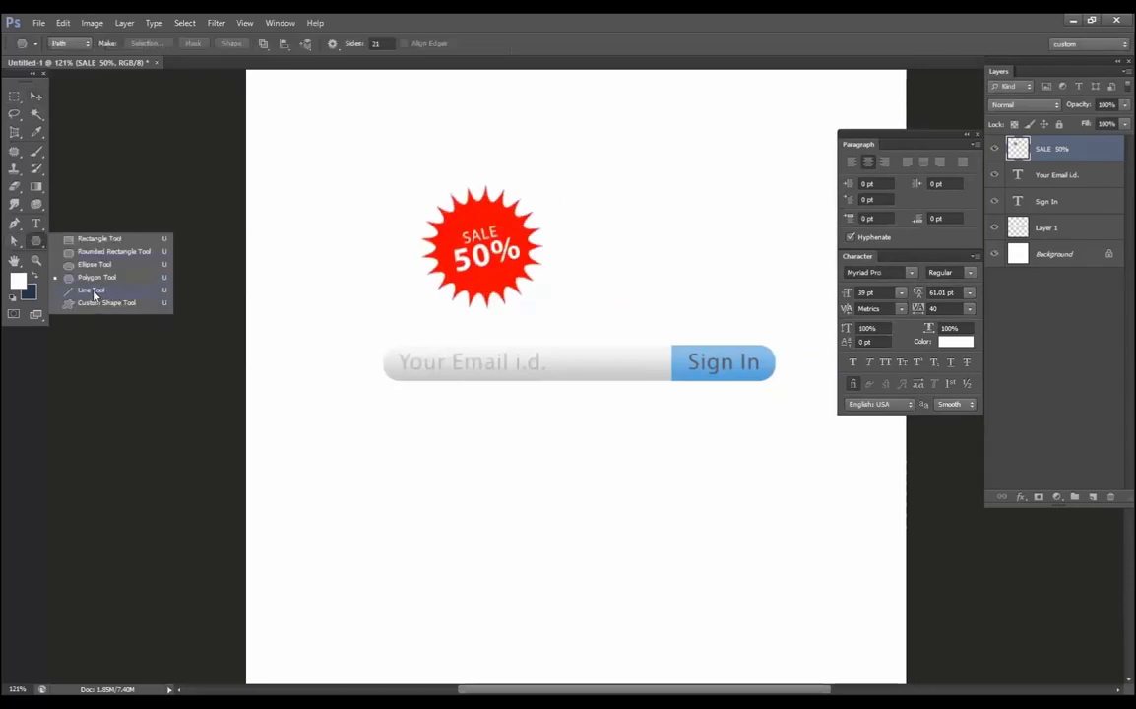
click(94, 294)
drag(731, 189, 538, 232)
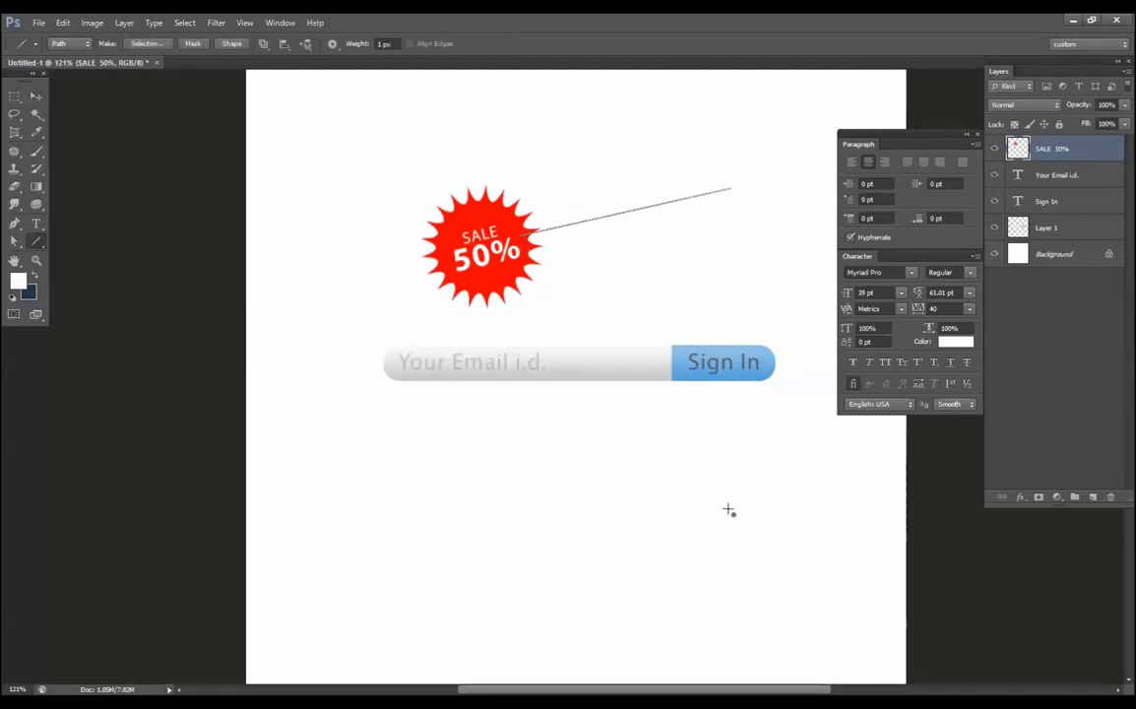
key(ctrl+Return)
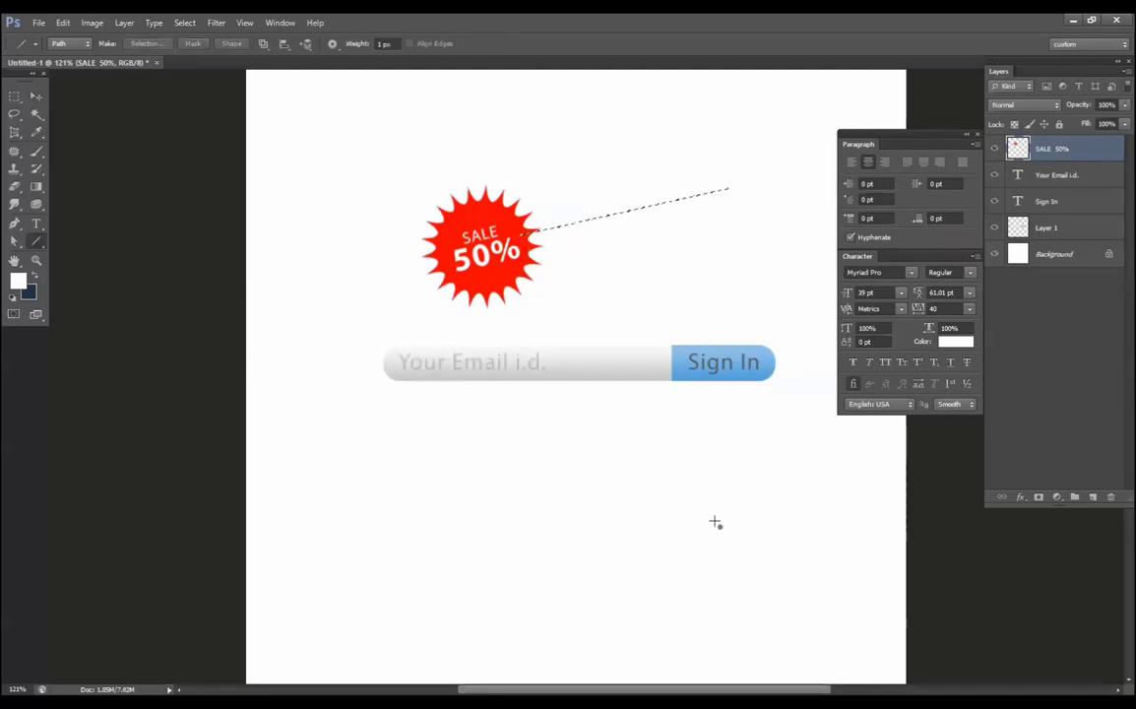
Step: Fill the thin line selection with the dark blue background colour on a new layer, deselect and inspect the line up close
click(1096, 498)
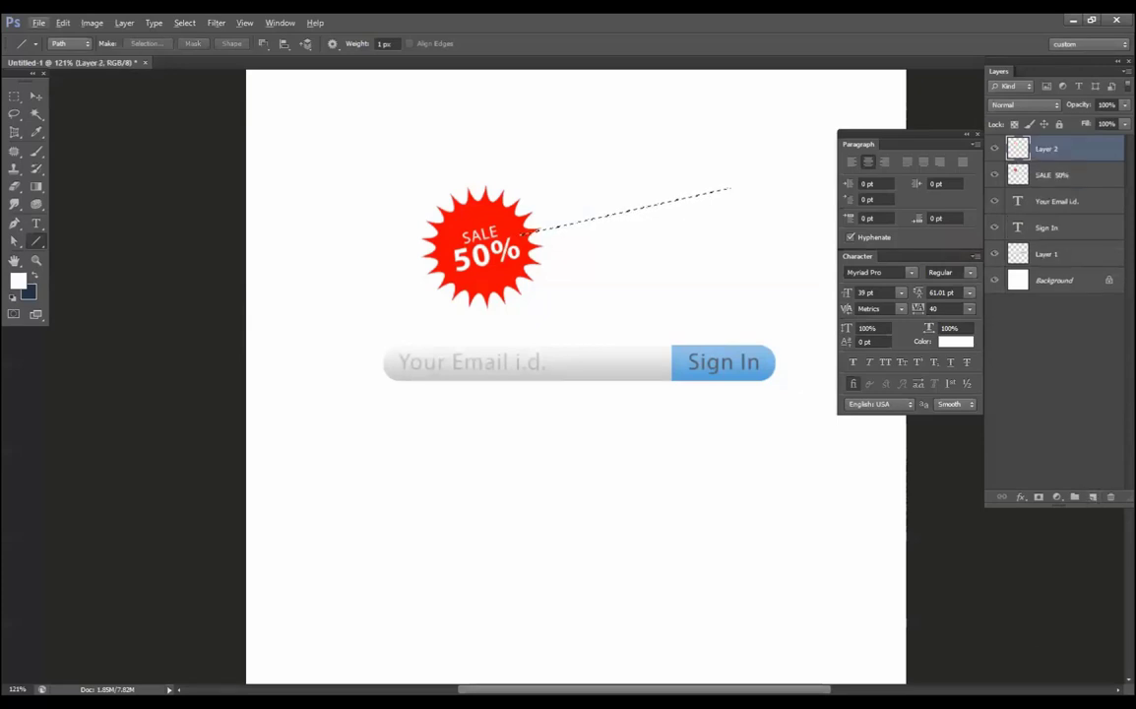
key(ctrl+d)
key(ctrl+z)
scroll(667, 228, up, 3)
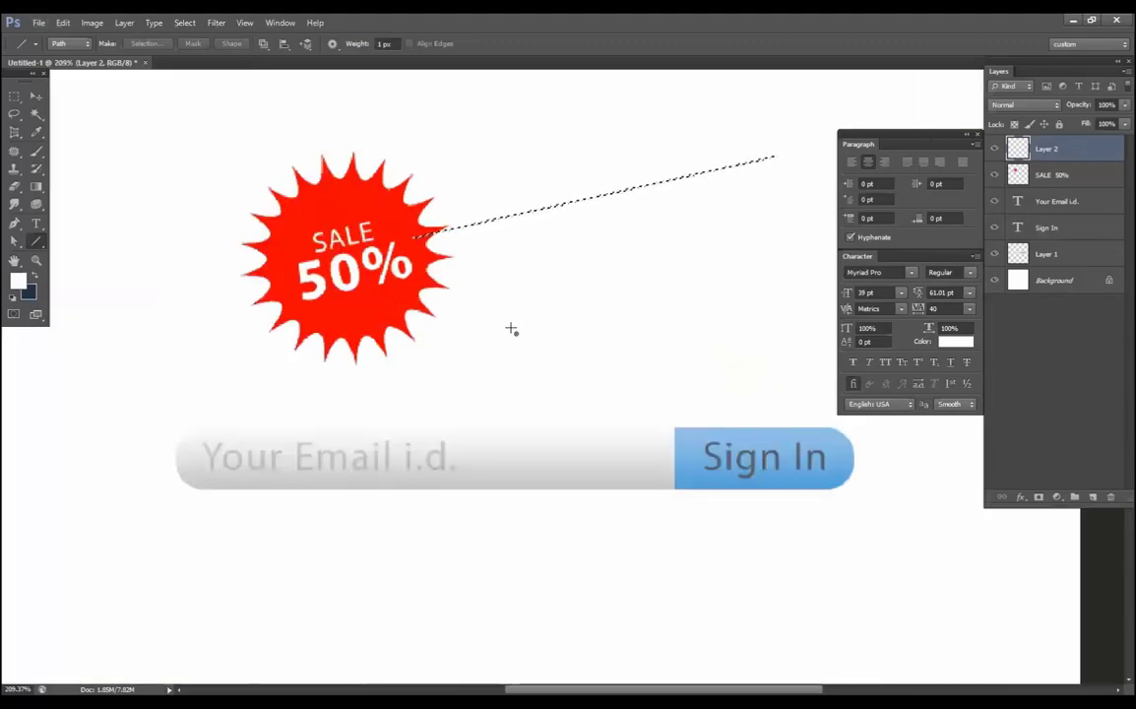
key(alt+BackSpace)
key(ctrl+d)
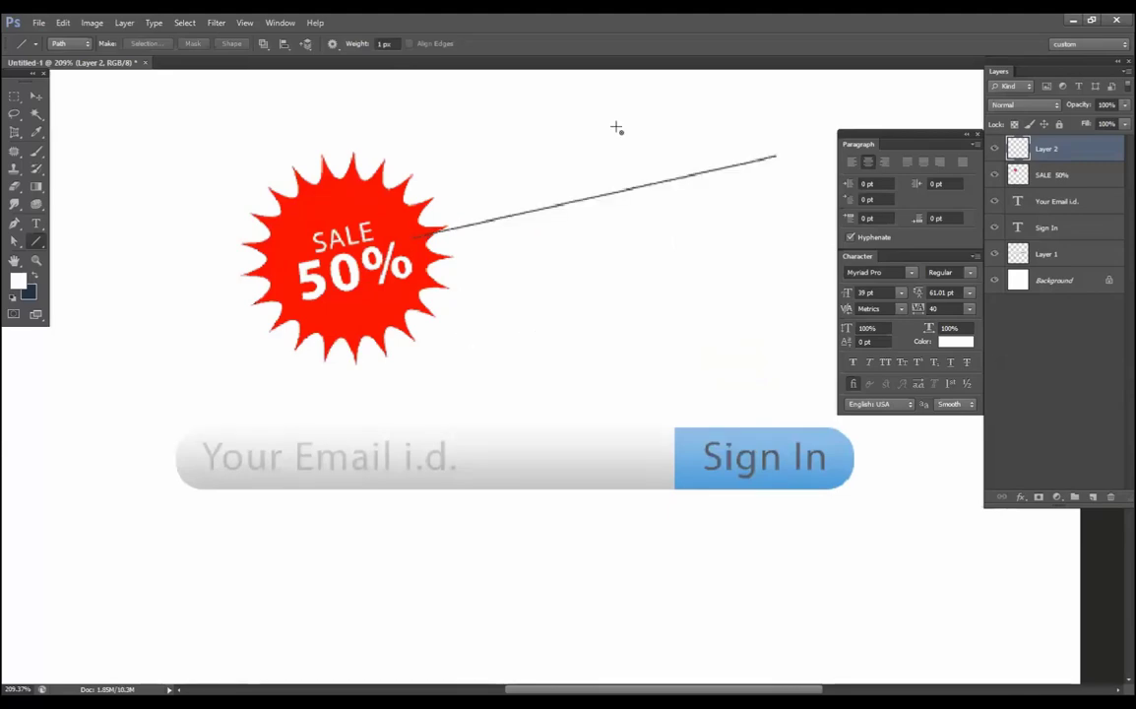
key(v)
scroll(482, 236, up, 5)
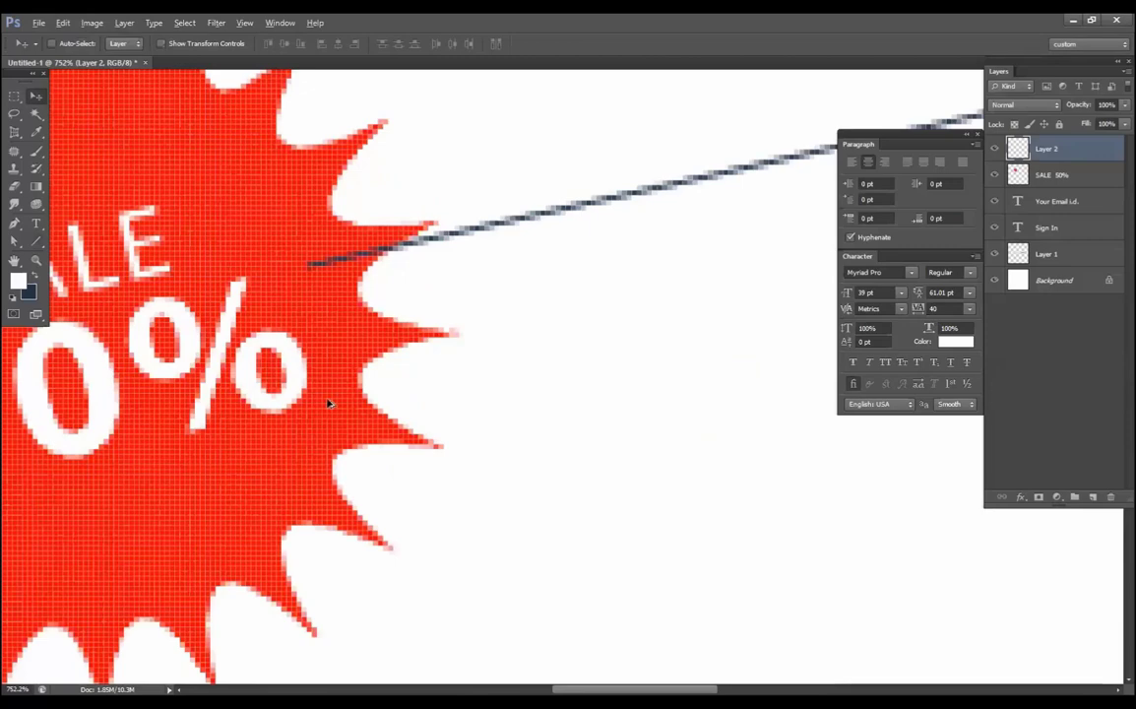
key(ctrl+0)
Step: Draw a 17 px line path from the badge diagonally up to the right and fill it as a selection on a new layer
click(37, 243)
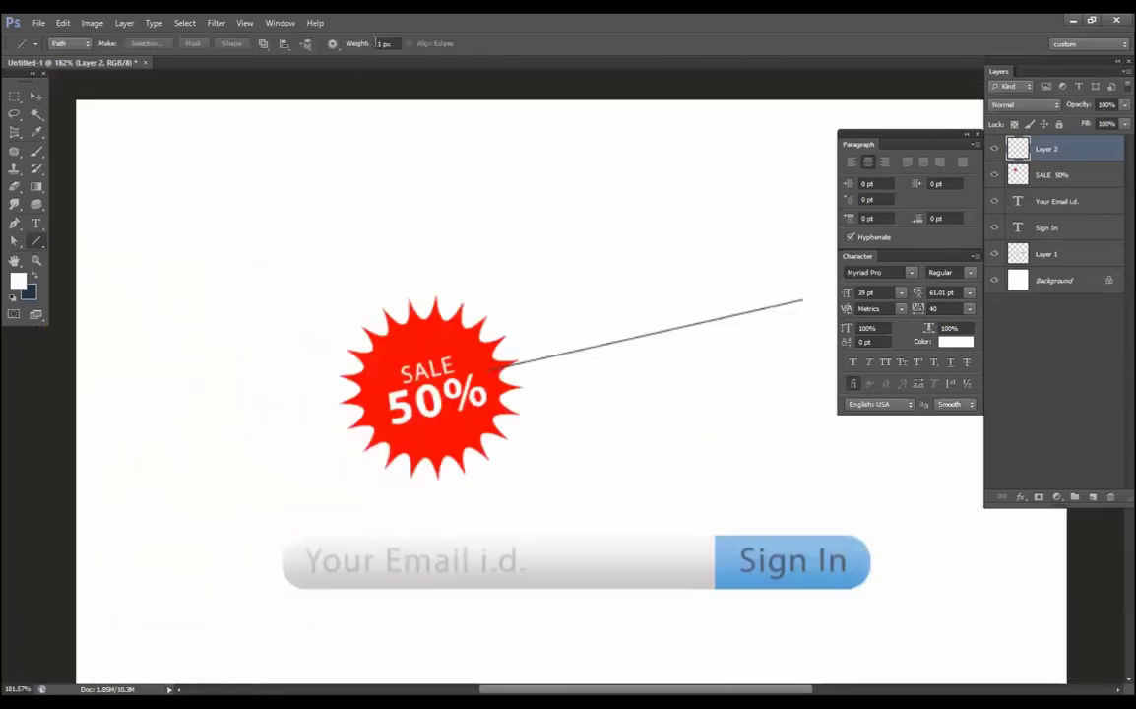
drag(469, 345, 681, 177)
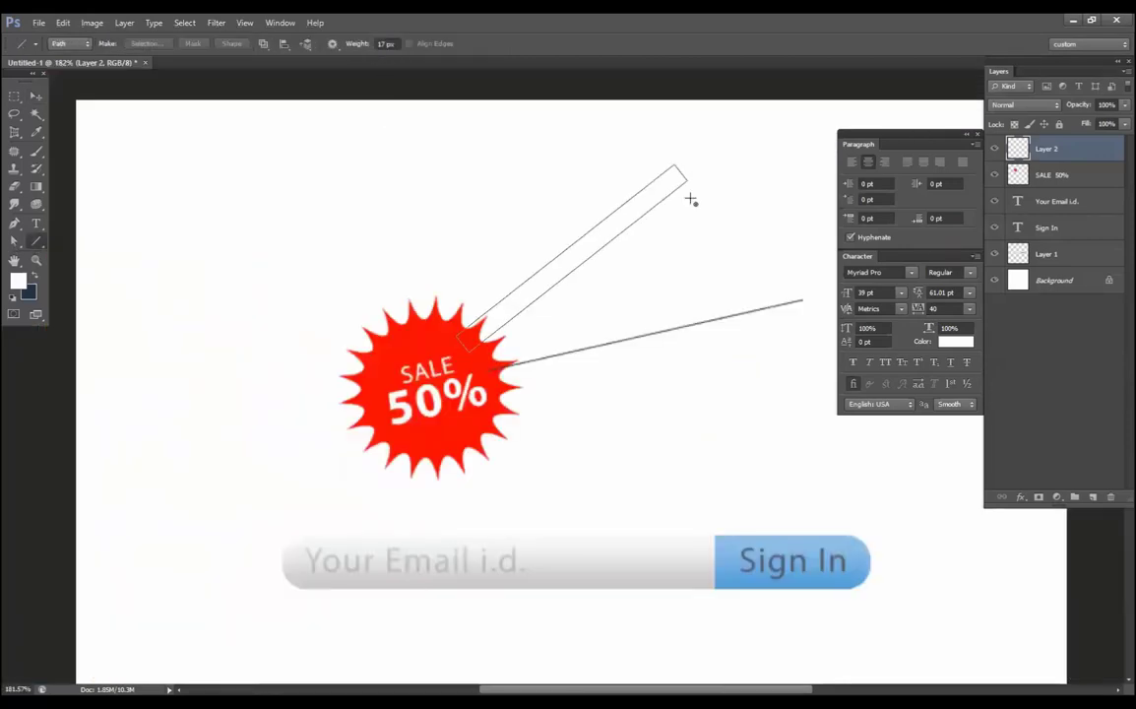
key(ctrl+Return)
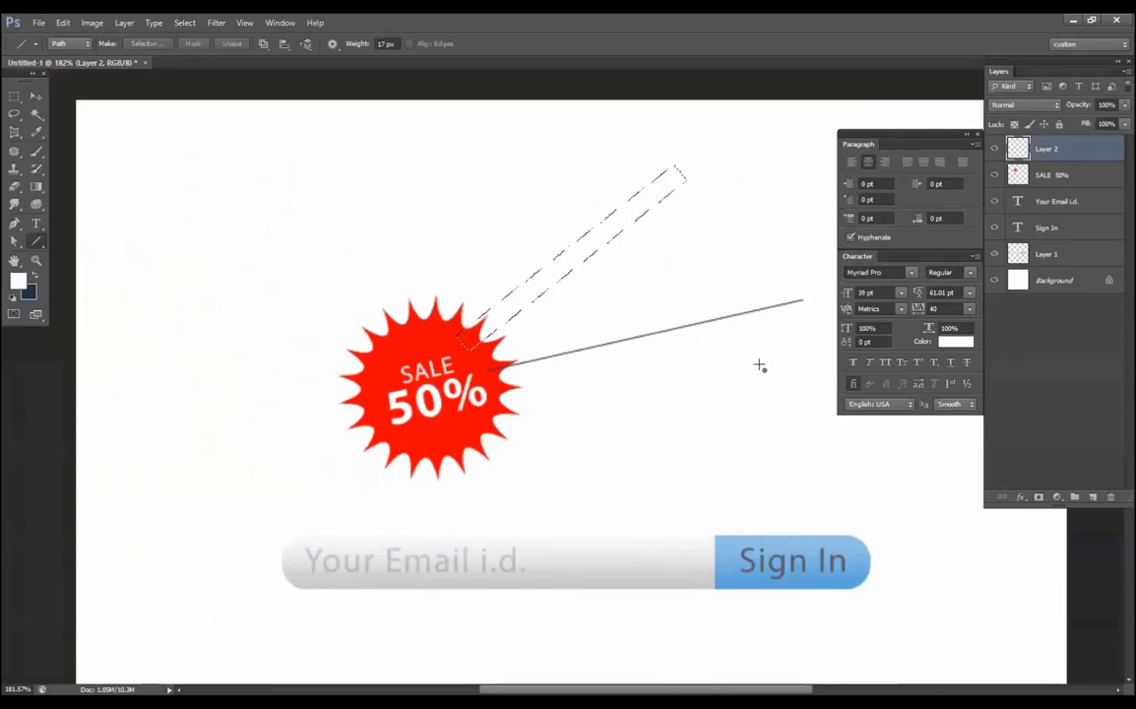
click(1091, 497)
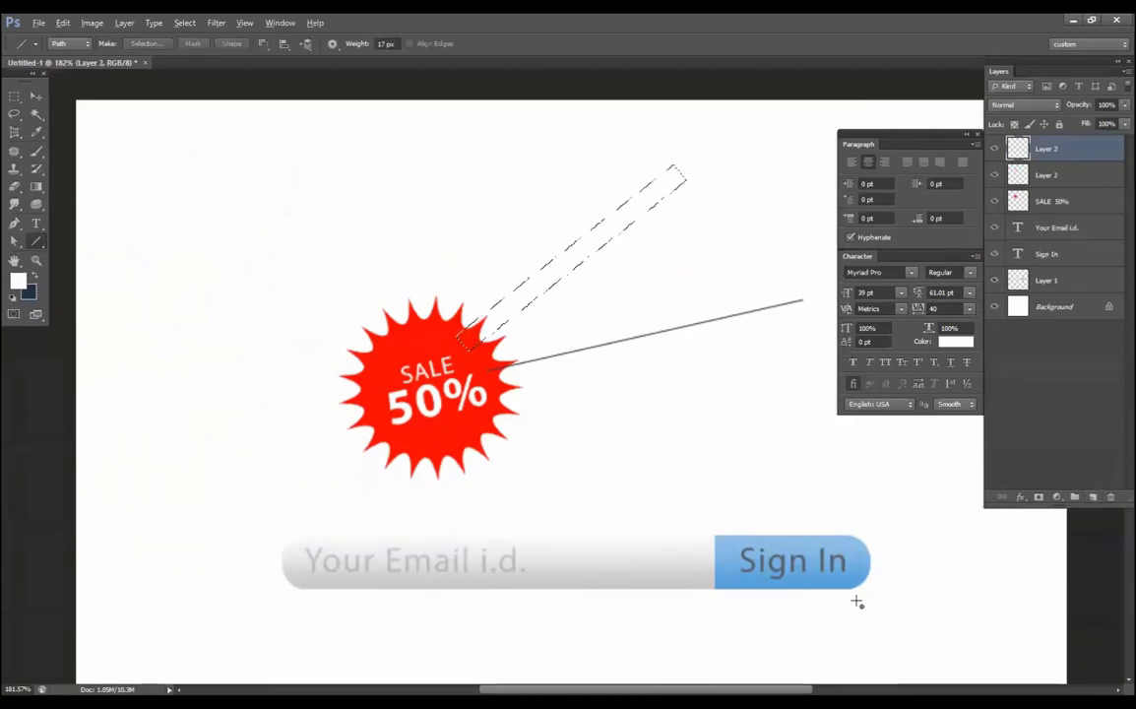
key(alt+Delete)
key(ctrl+BackSpace)
key(ctrl+d)
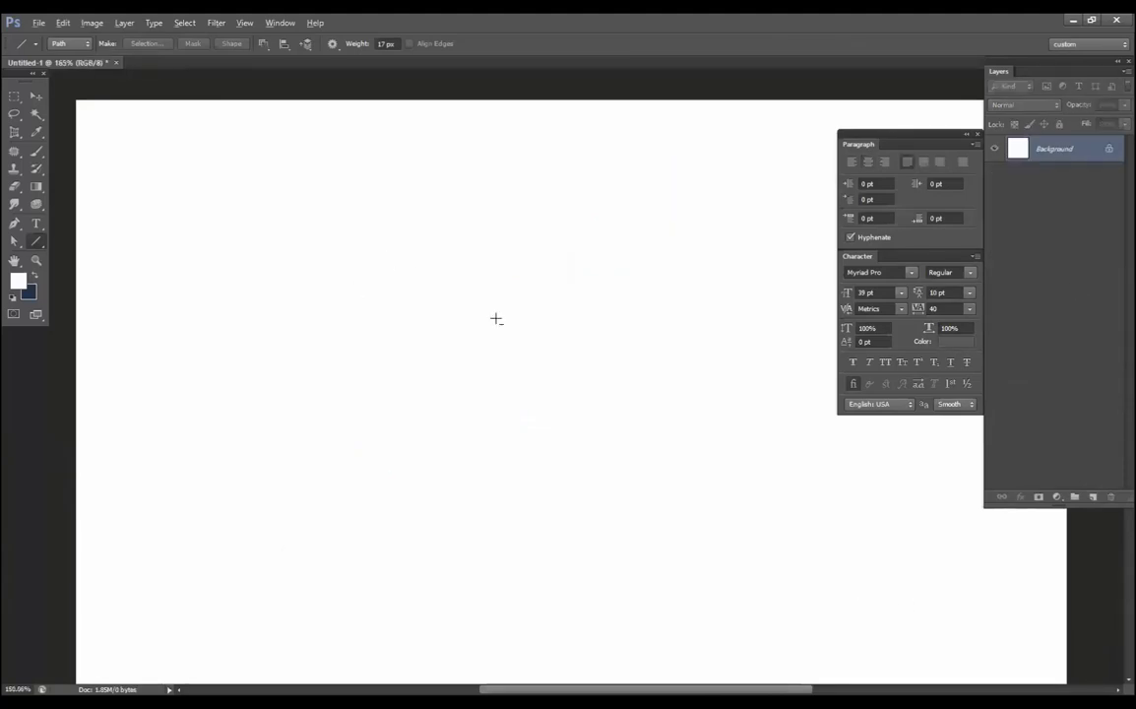
Step: Close the Paragraph and Character panels
scroll(496, 318, down, 3)
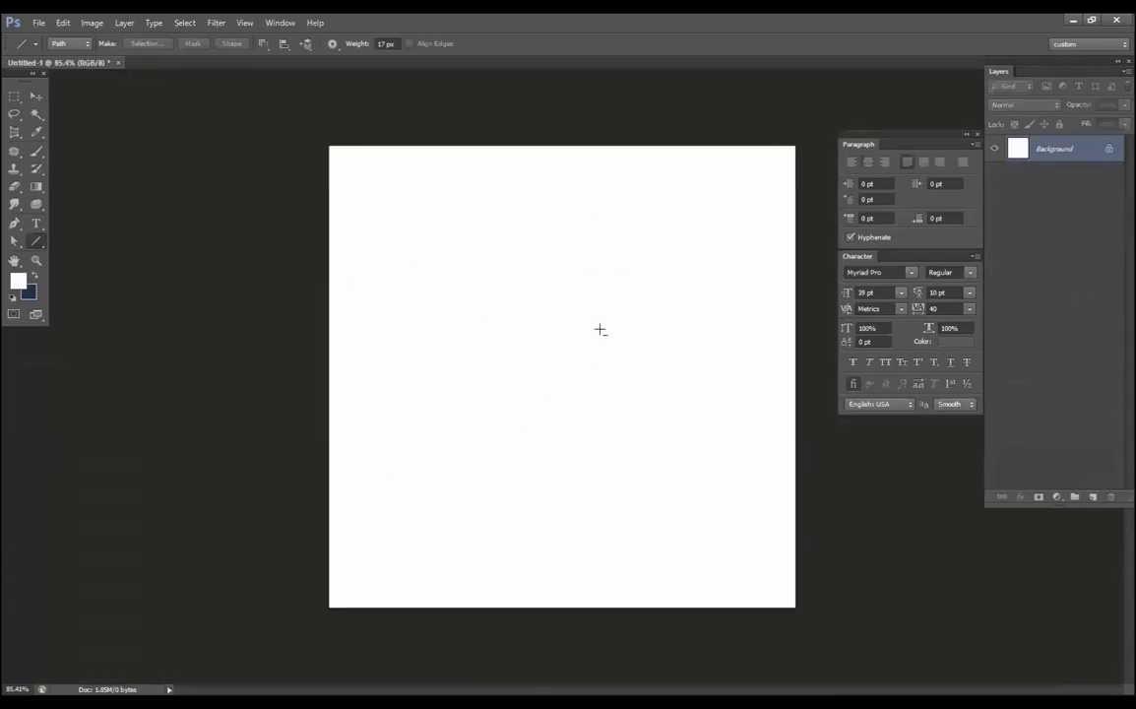
click(977, 136)
scroll(673, 304, up, 2)
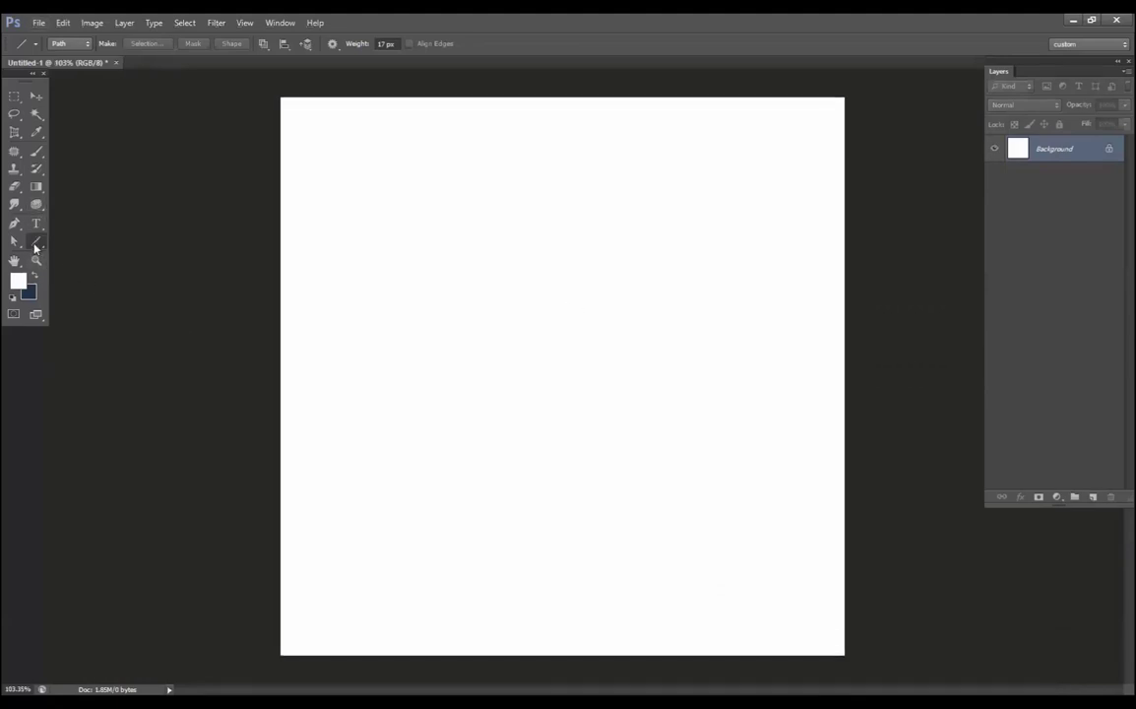
Step: Choose the Custom Shape tool and replace the current shape library with the default shapes
click(35, 242)
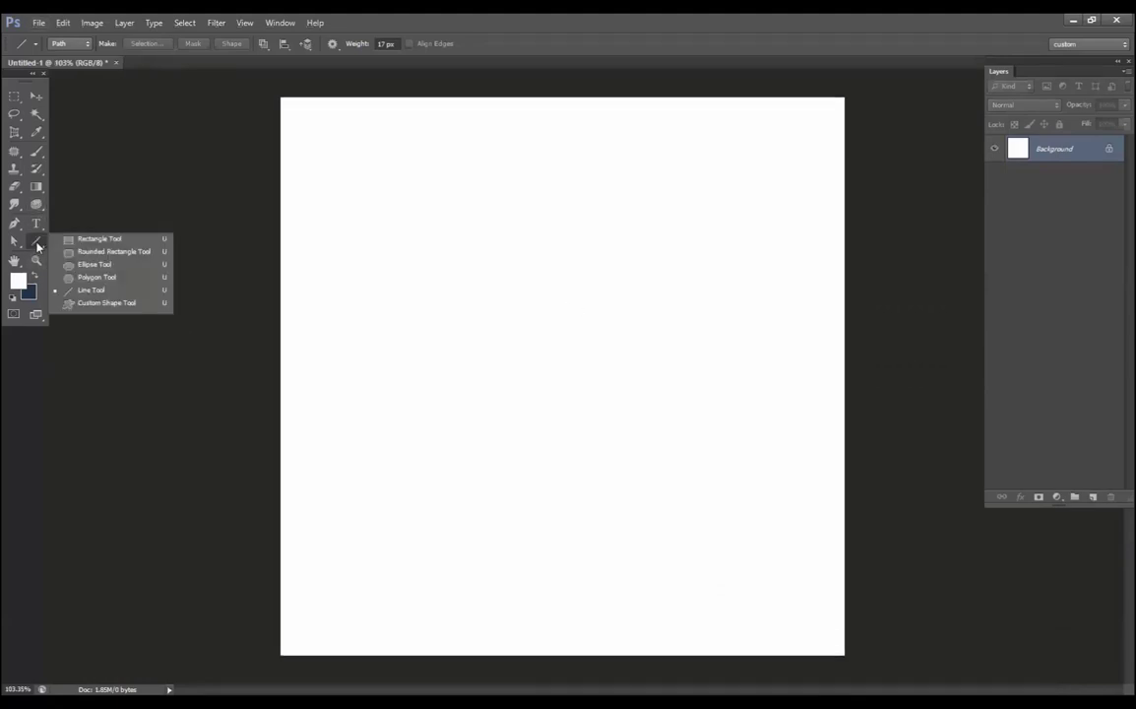
click(98, 304)
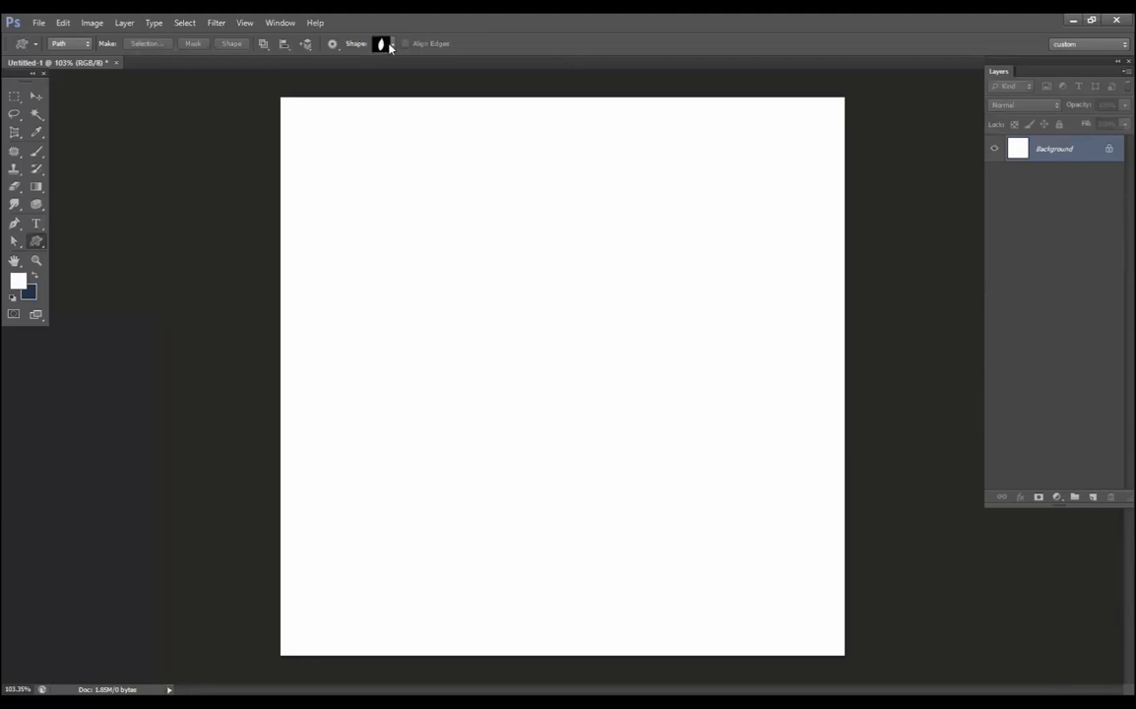
click(391, 44)
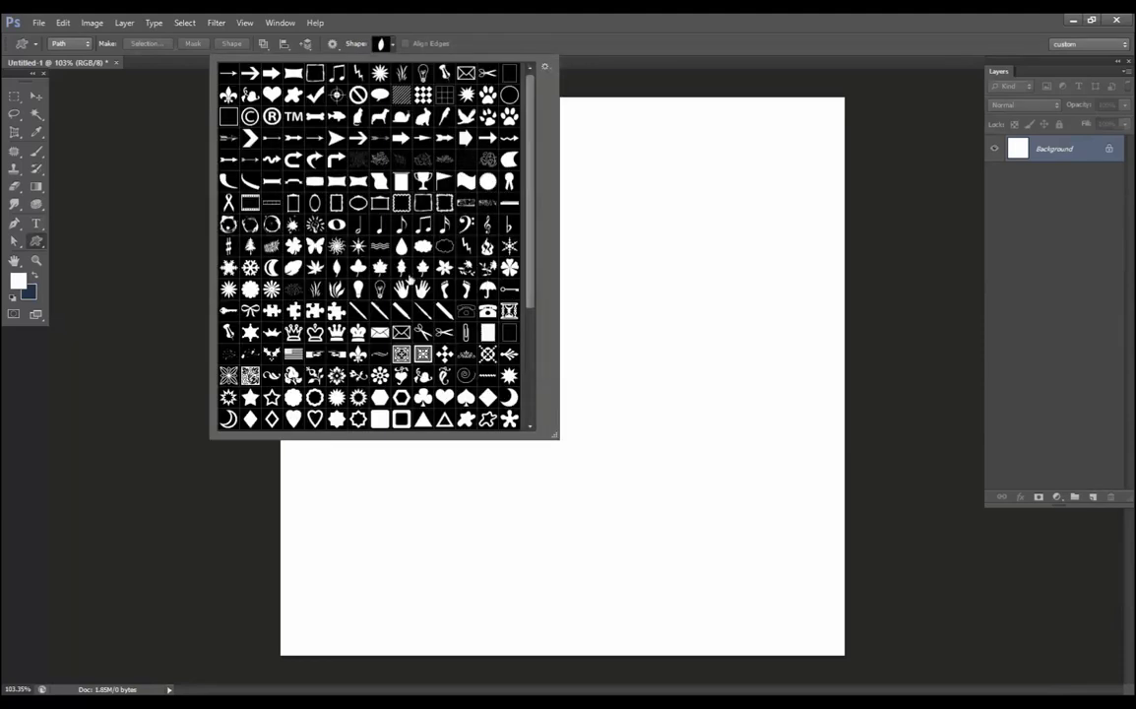
click(545, 69)
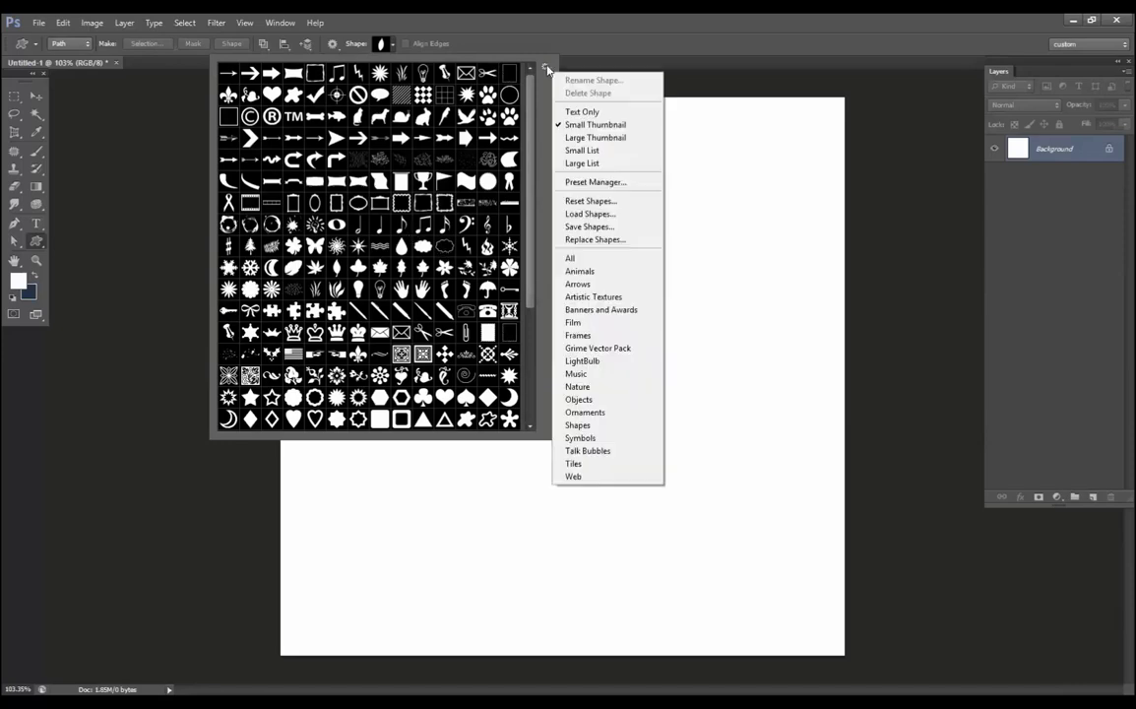
click(593, 201)
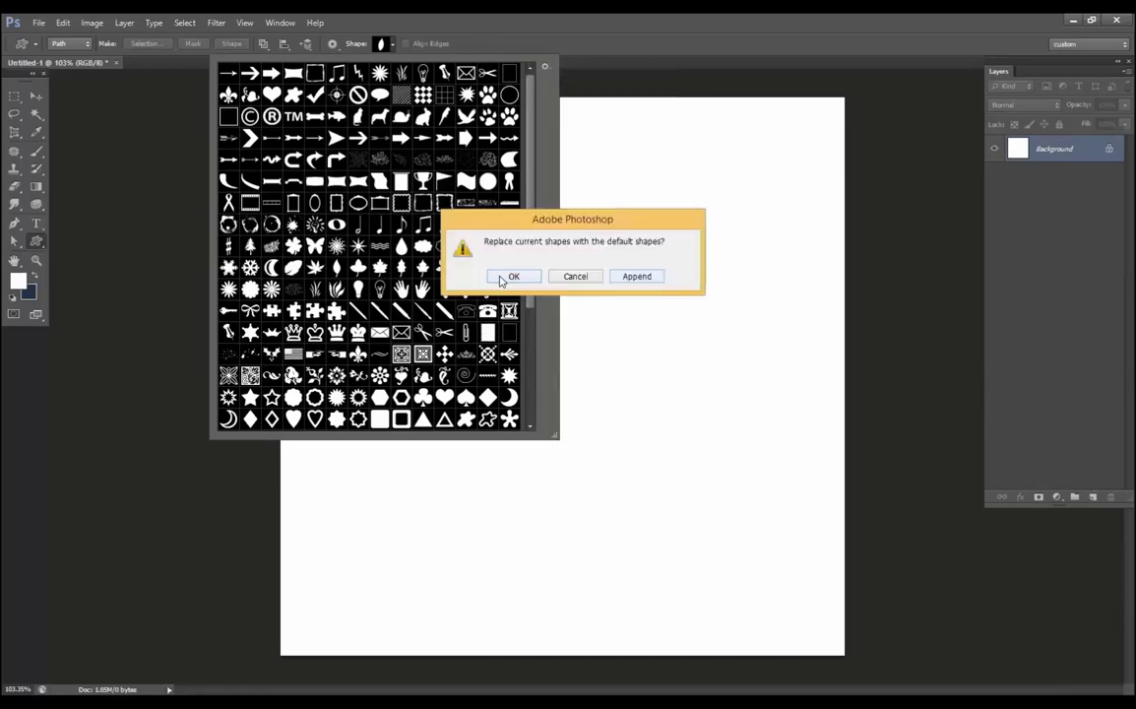
click(521, 275)
click(573, 280)
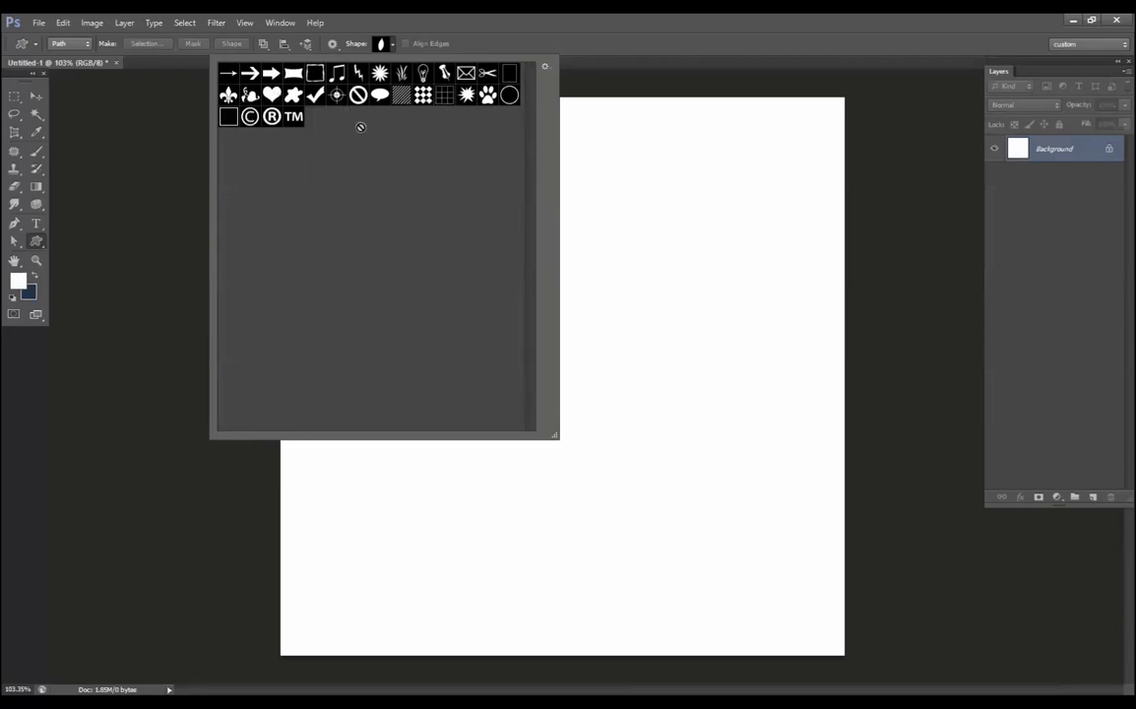
Step: Append the All shape set to the custom shape library
click(545, 68)
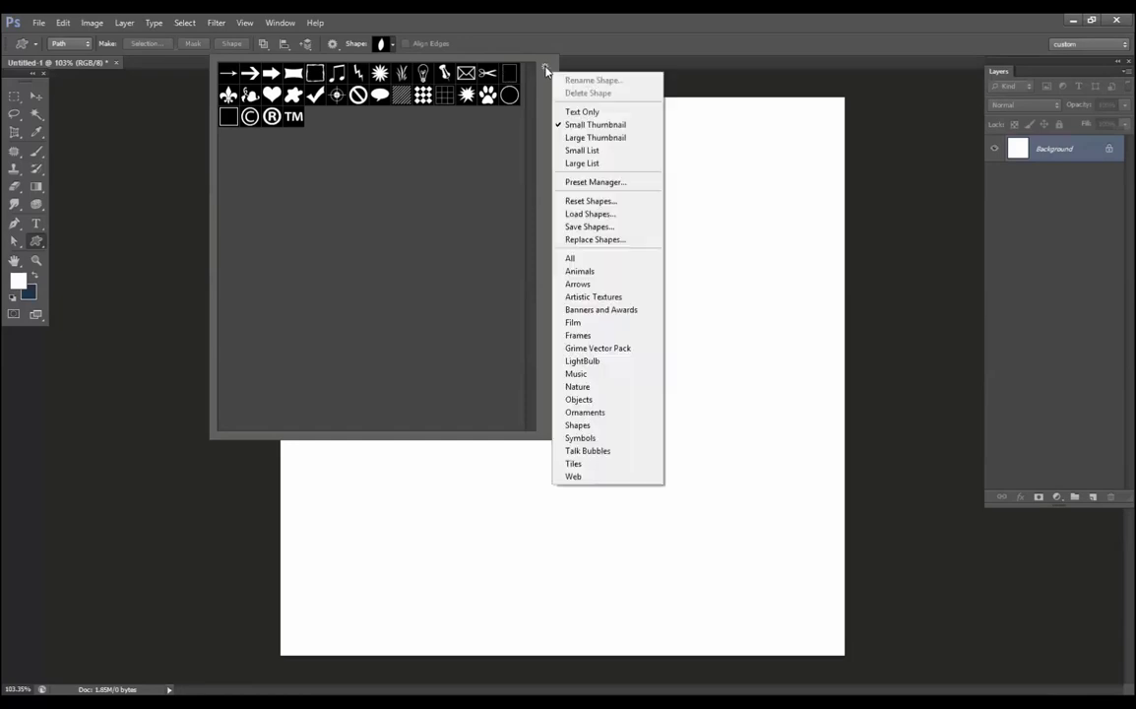
click(598, 260)
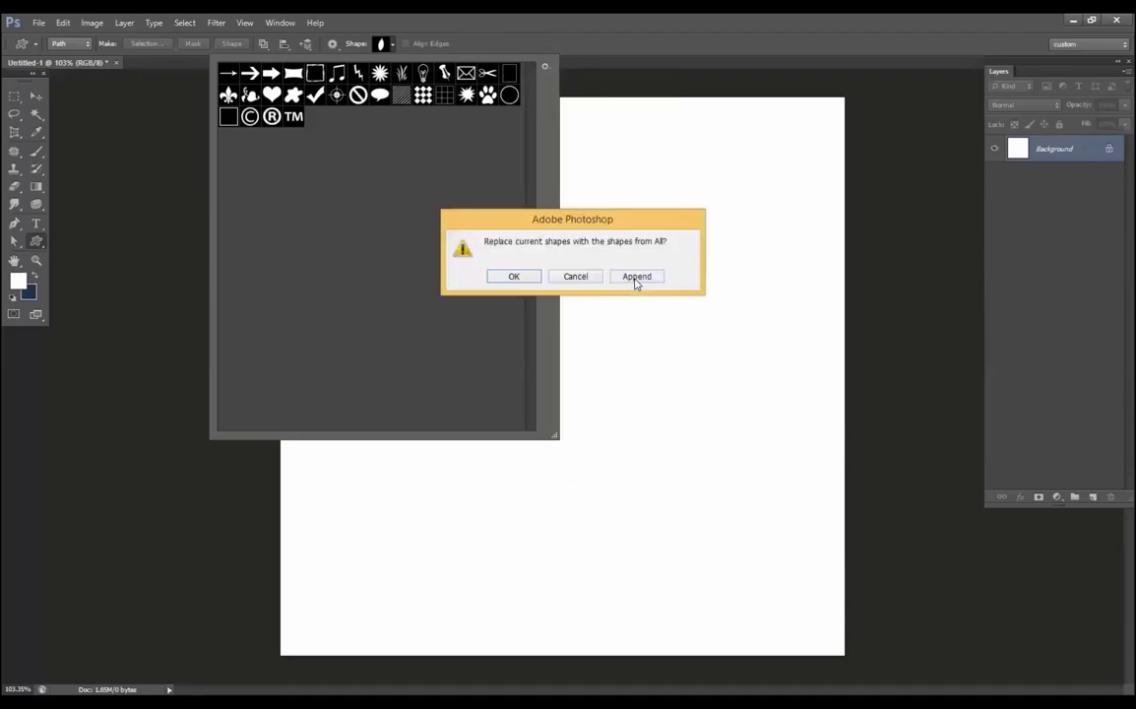
click(636, 277)
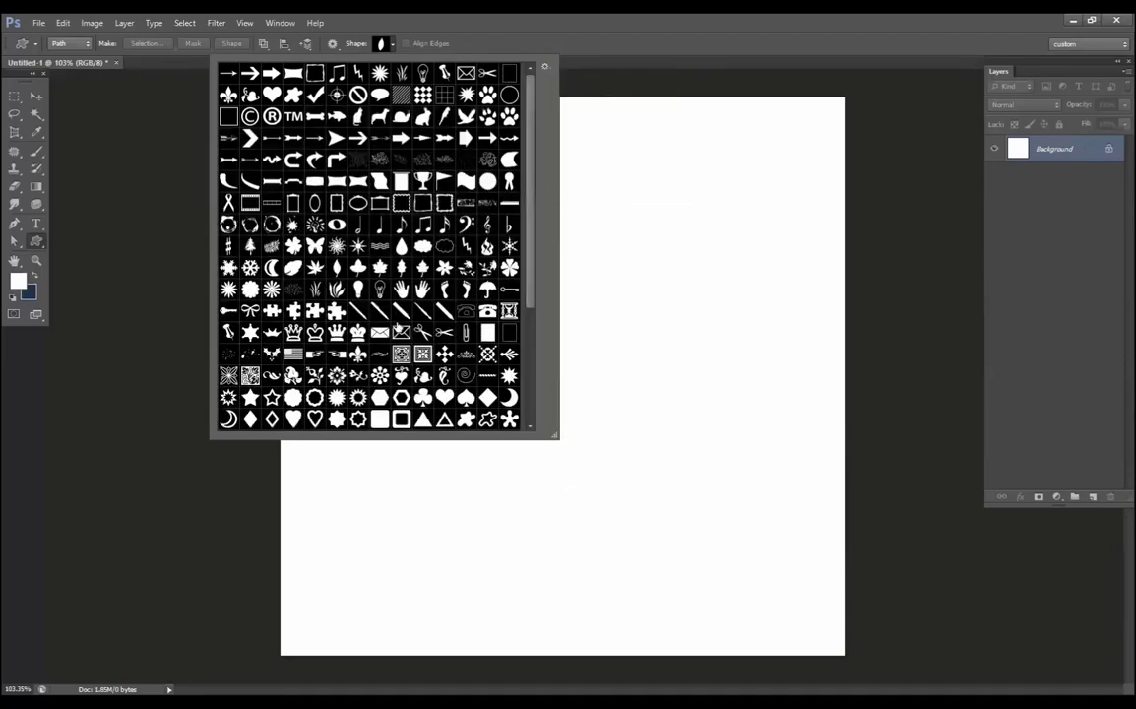
Step: Draw a leafy flower ornament path about 1.5 by 1.4 in above the canvas centre and load it as a selection on a new layer
drag(533, 214, 529, 267)
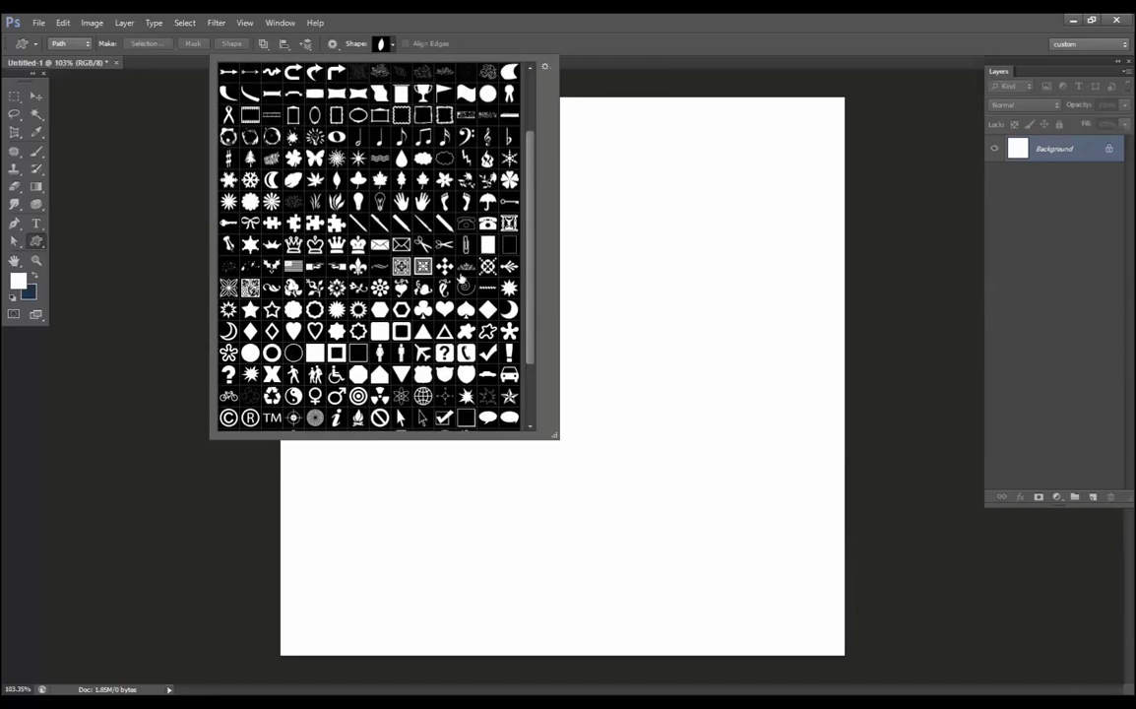
click(466, 179)
drag(569, 231, 646, 349)
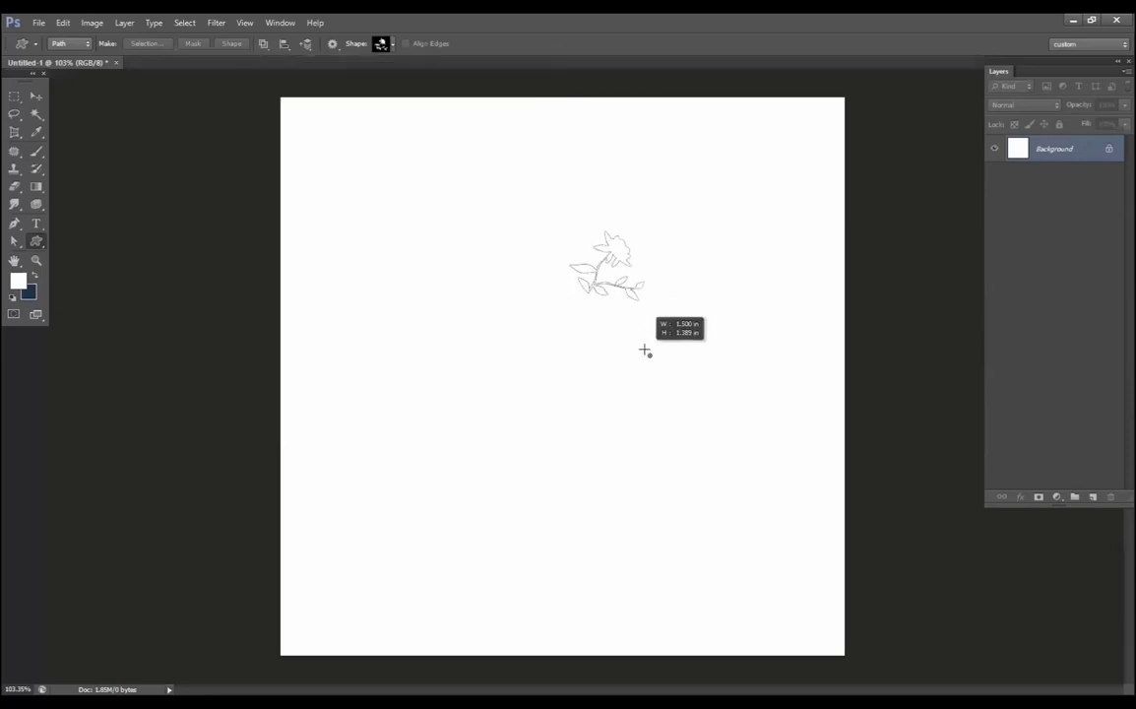
click(1094, 497)
key(ctrl+Return)
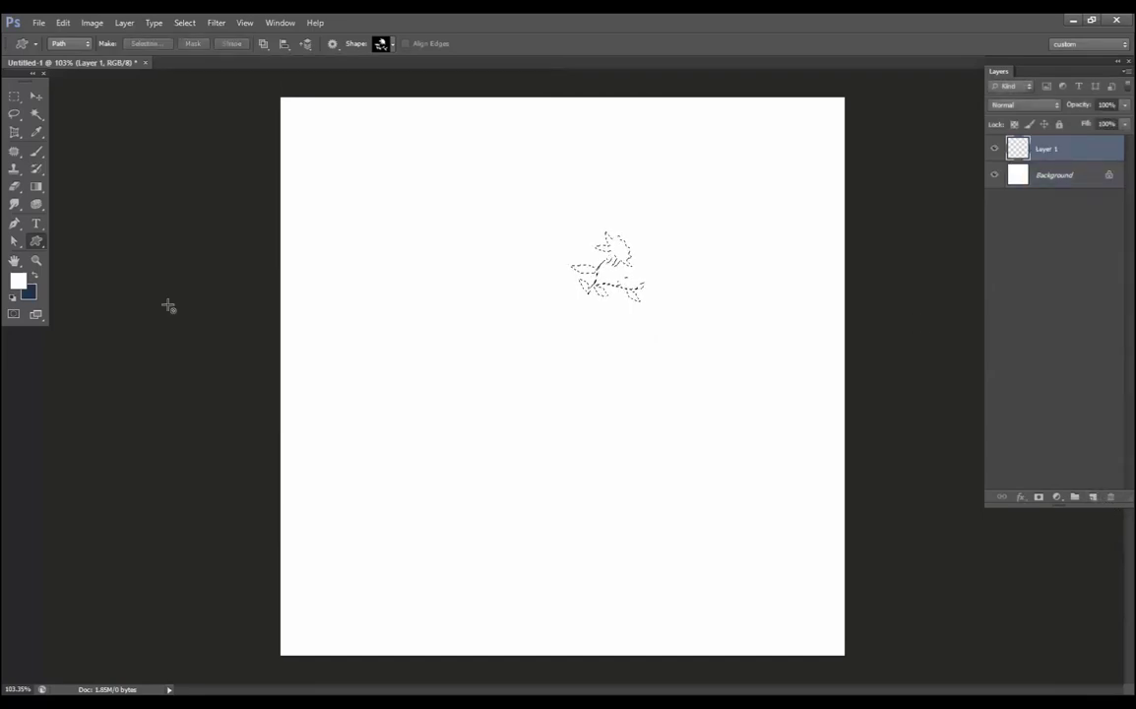
Step: Set the foreground colour to a bright orange-red and fill the flower selection with it
click(20, 282)
click(730, 257)
drag(758, 415, 760, 423)
click(881, 248)
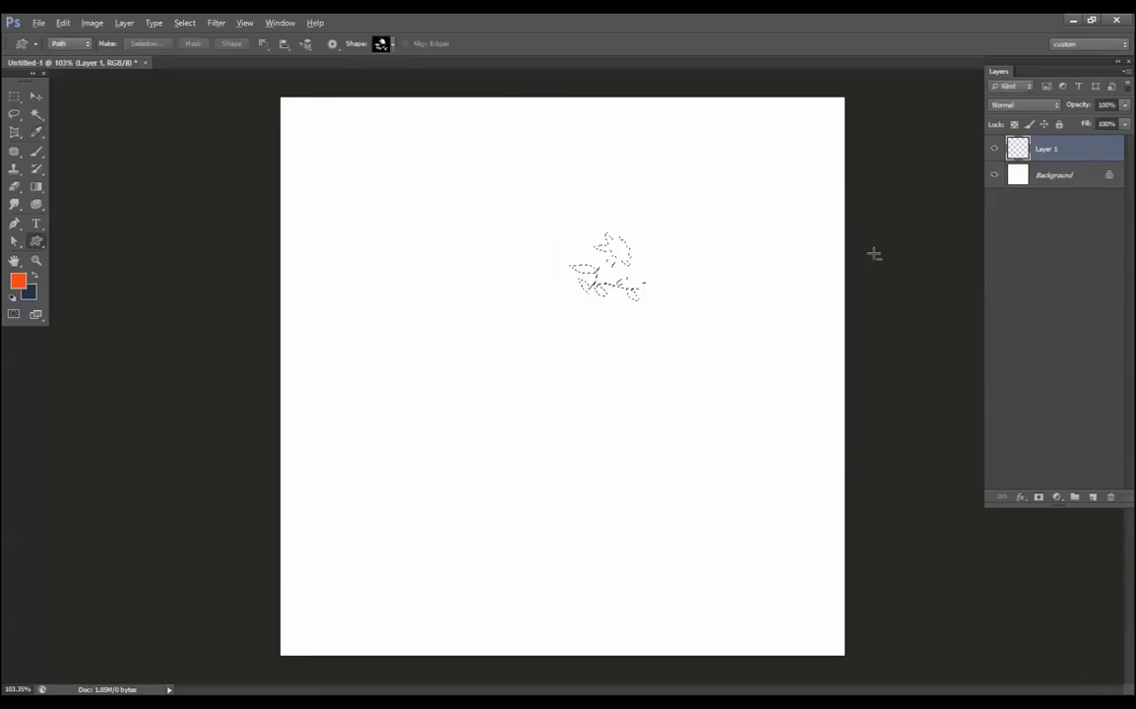
key(alt+BackSpace)
Step: Duplicate the orange flower onto a new layer and flip the copy horizontally about its left edge
key(ctrl+j)
key(ctrl+t)
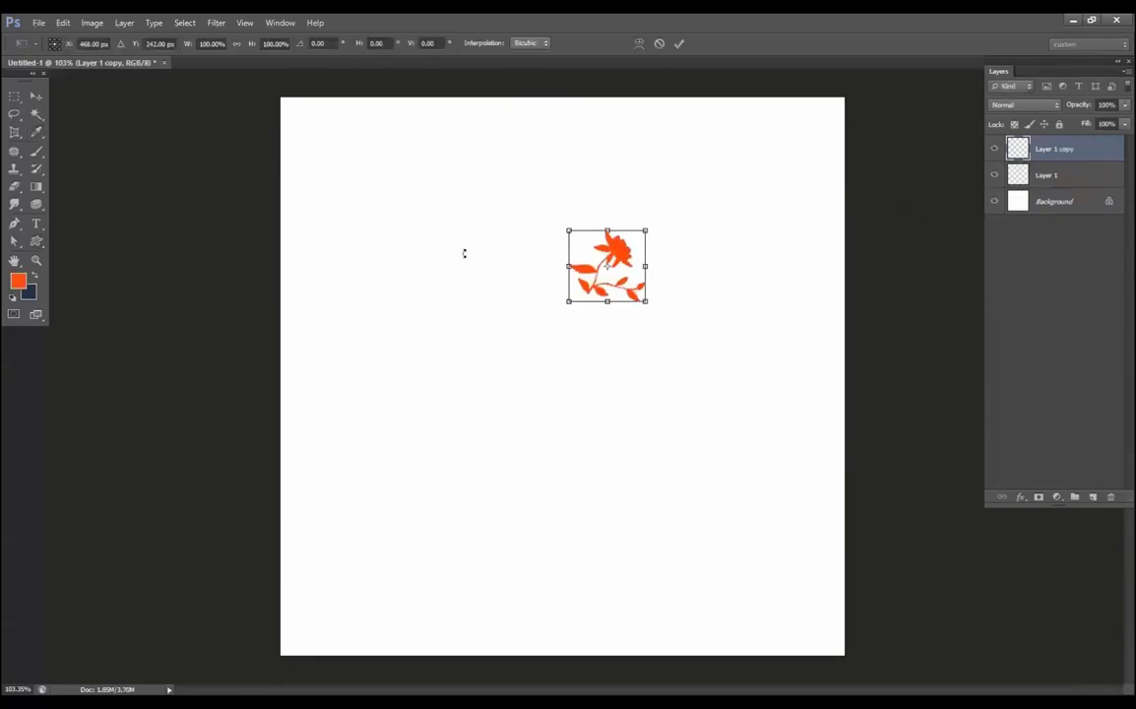
drag(608, 272, 607, 284)
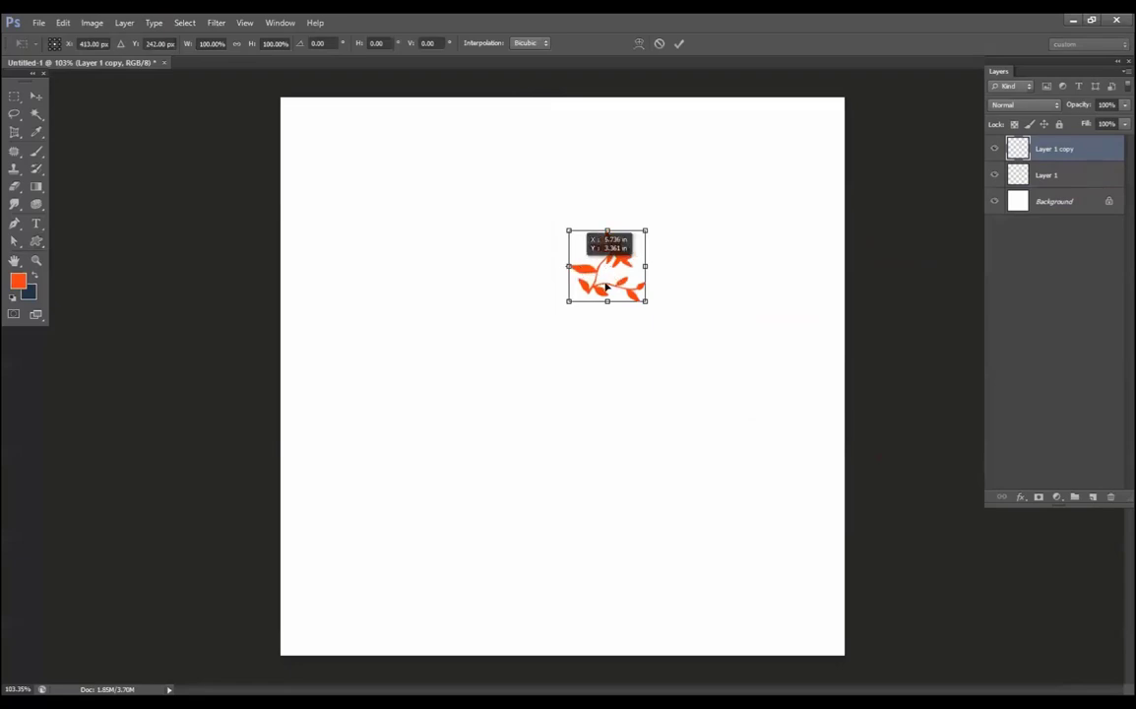
right_click(606, 285)
click(670, 489)
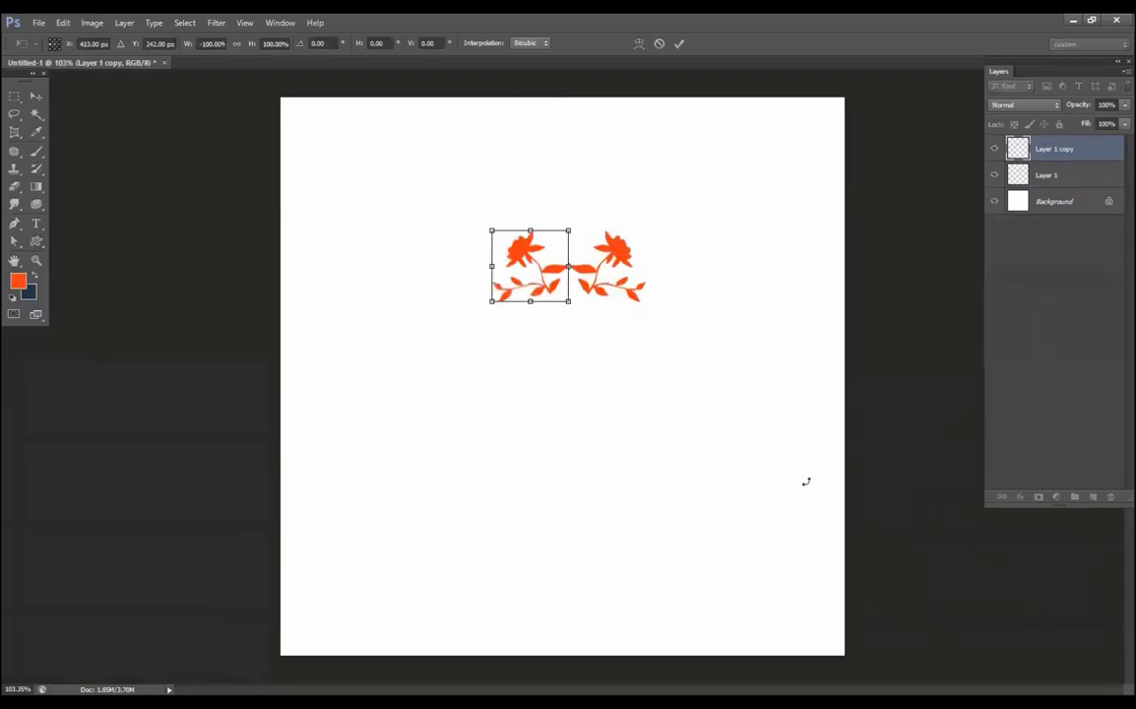
key(Return)
Step: Merge the mirrored flower copy with the original flower layer
key(u)
key(ctrl+e)
key(ctrl+z)
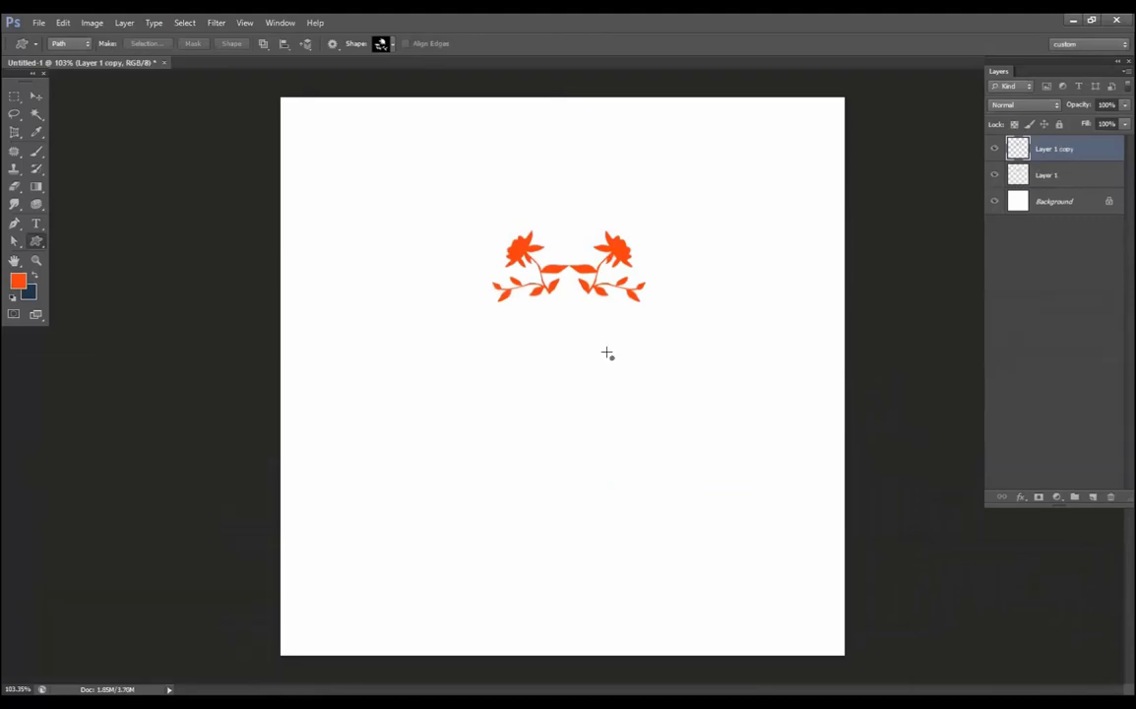
key(ctrl+e)
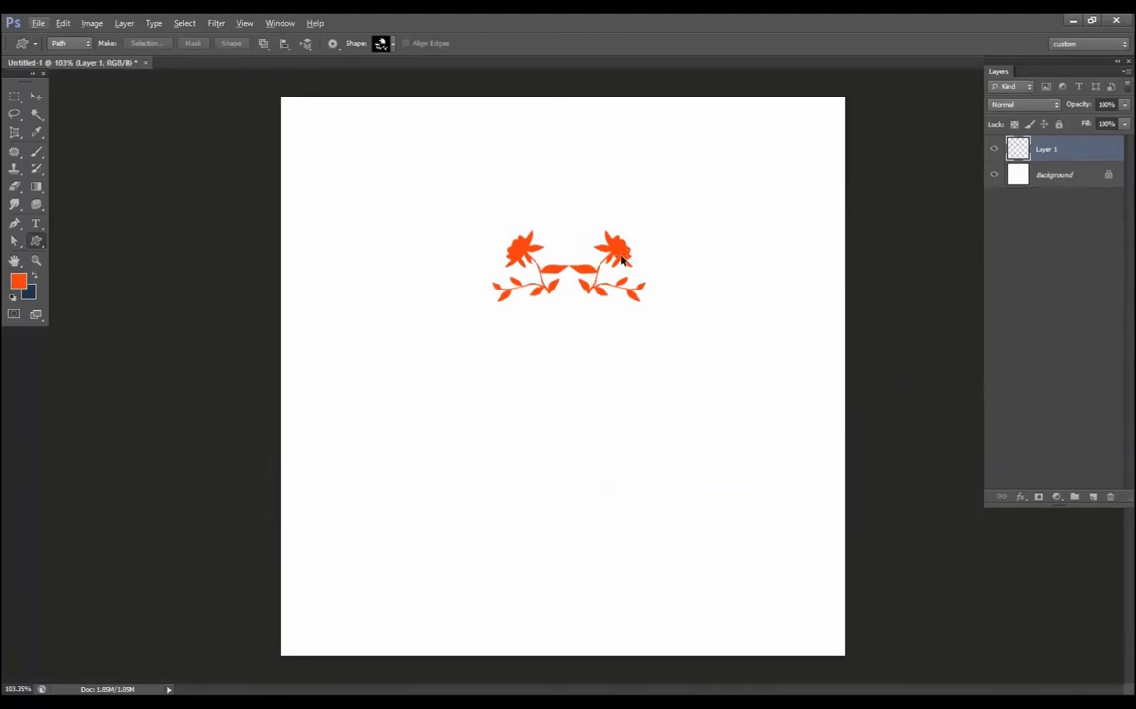
Step: Duplicate the flower pair and flip the copy vertically about its bottom edge
key(ctrl+j)
key(ctrl+t)
drag(568, 265, 569, 301)
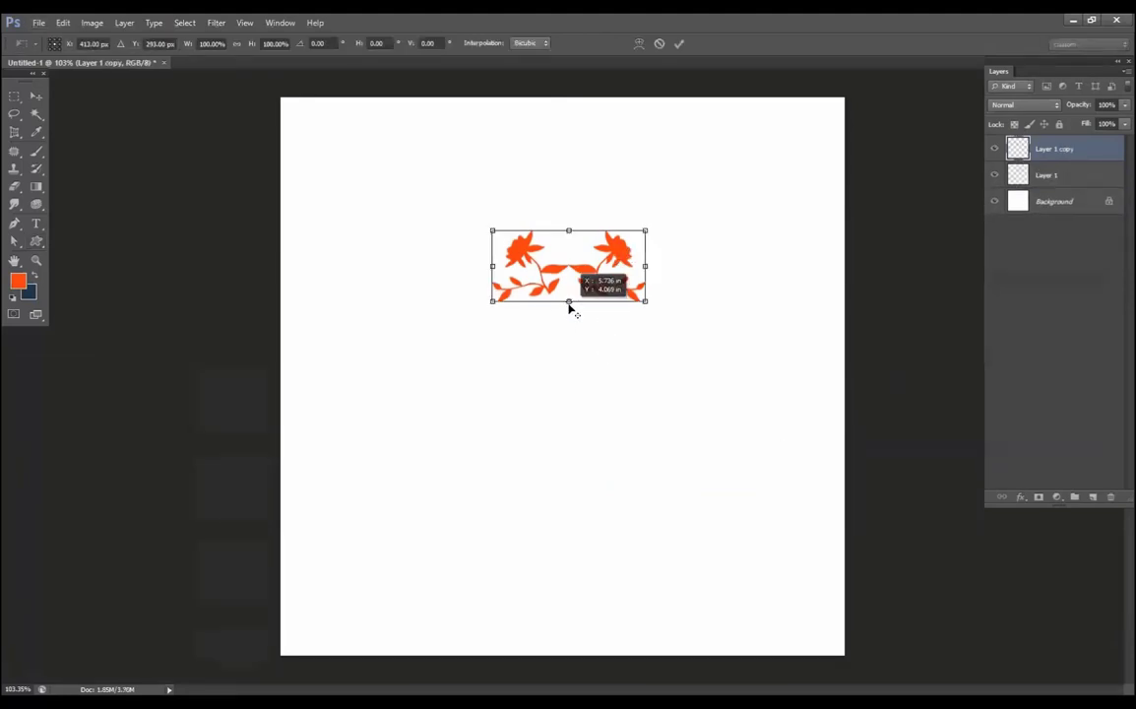
right_click(589, 289)
click(635, 502)
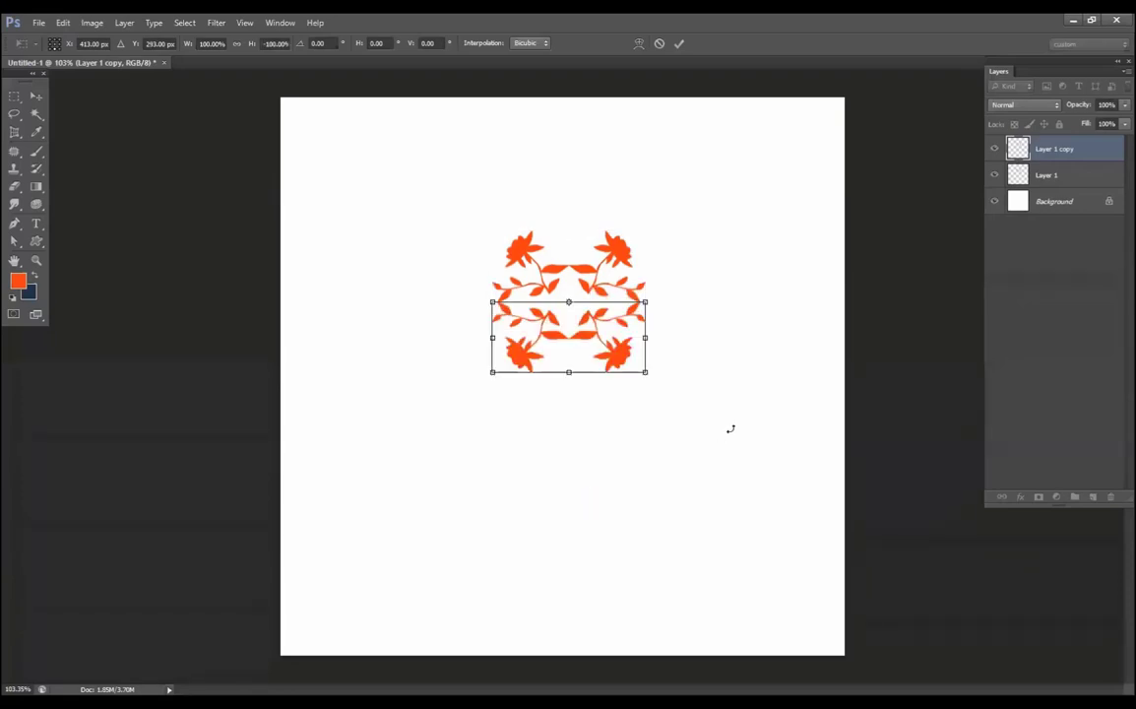
key(Return)
Step: Merge the two flower-pair layers into one and shift the four-flower ornament slightly down and to the left
key(p)
shift+click(1081, 183)
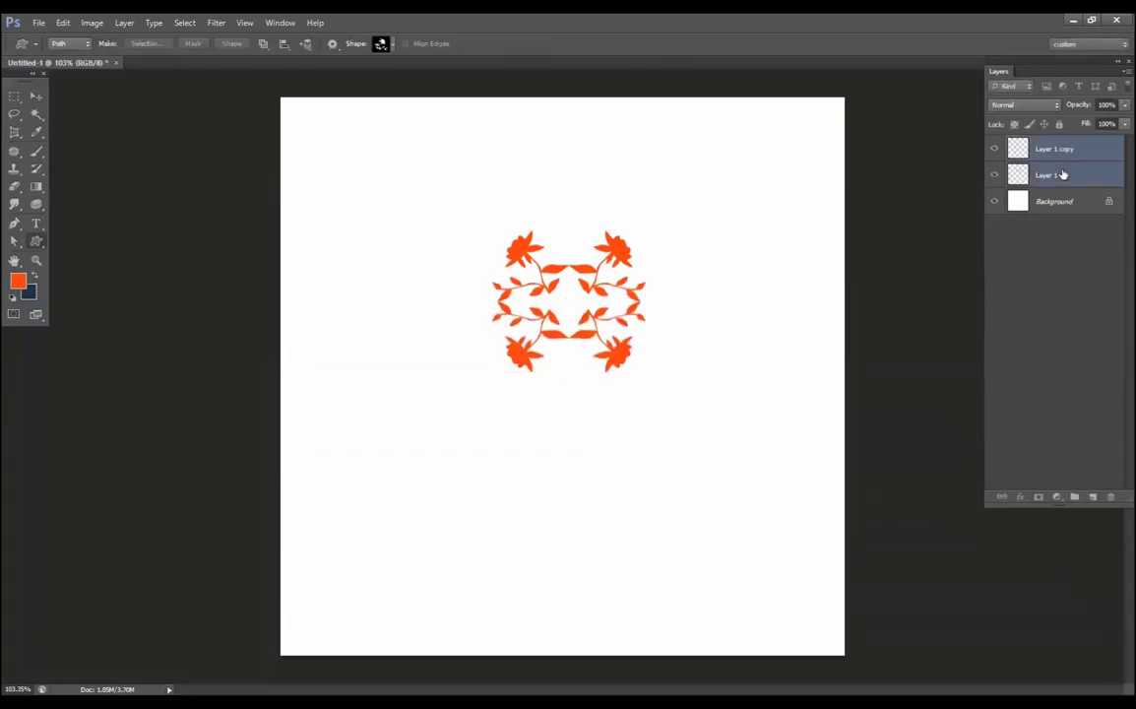
key(ctrl+e)
key(v)
mouse_move(617, 258)
mouse_down()
mouse_move(645, 288)
mouse_move(612, 263)
mouse_up()
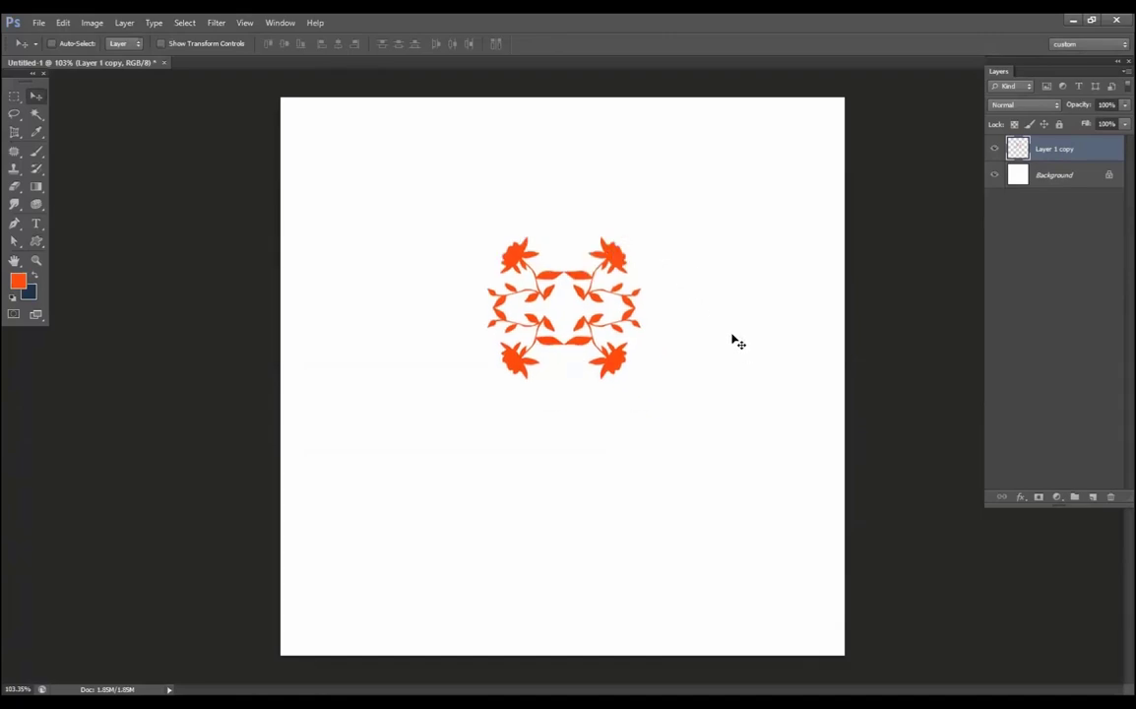
Step: Examine the whole custom shape library, then close it without creating a shape
key(u)
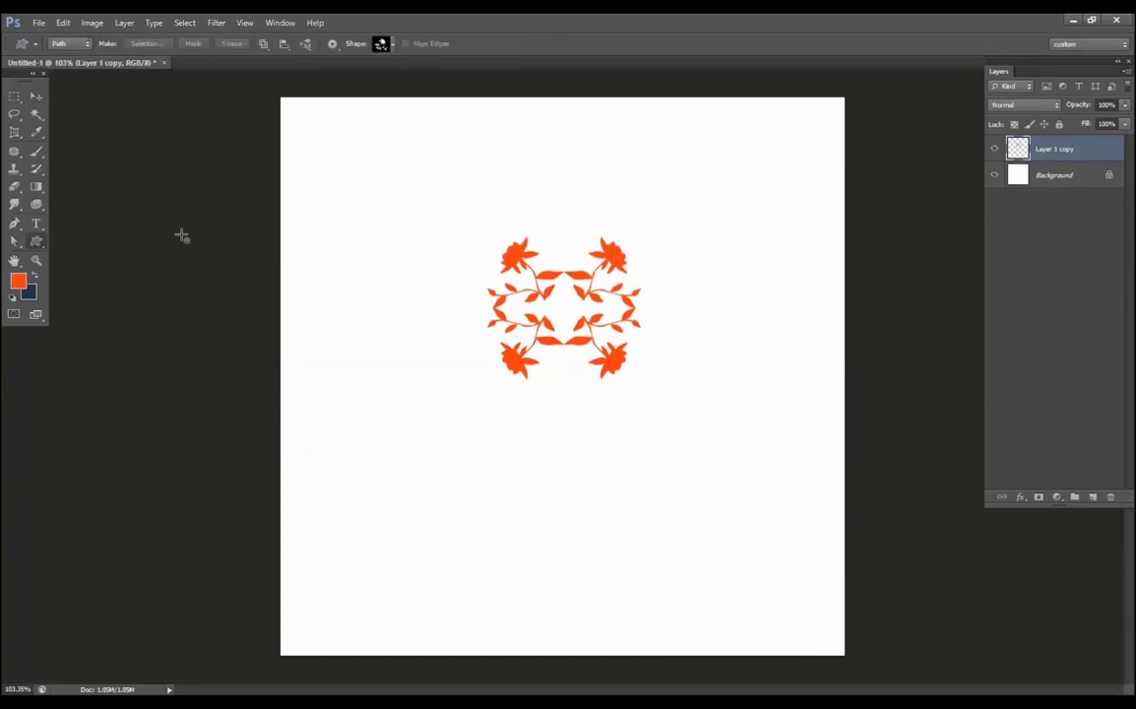
click(384, 43)
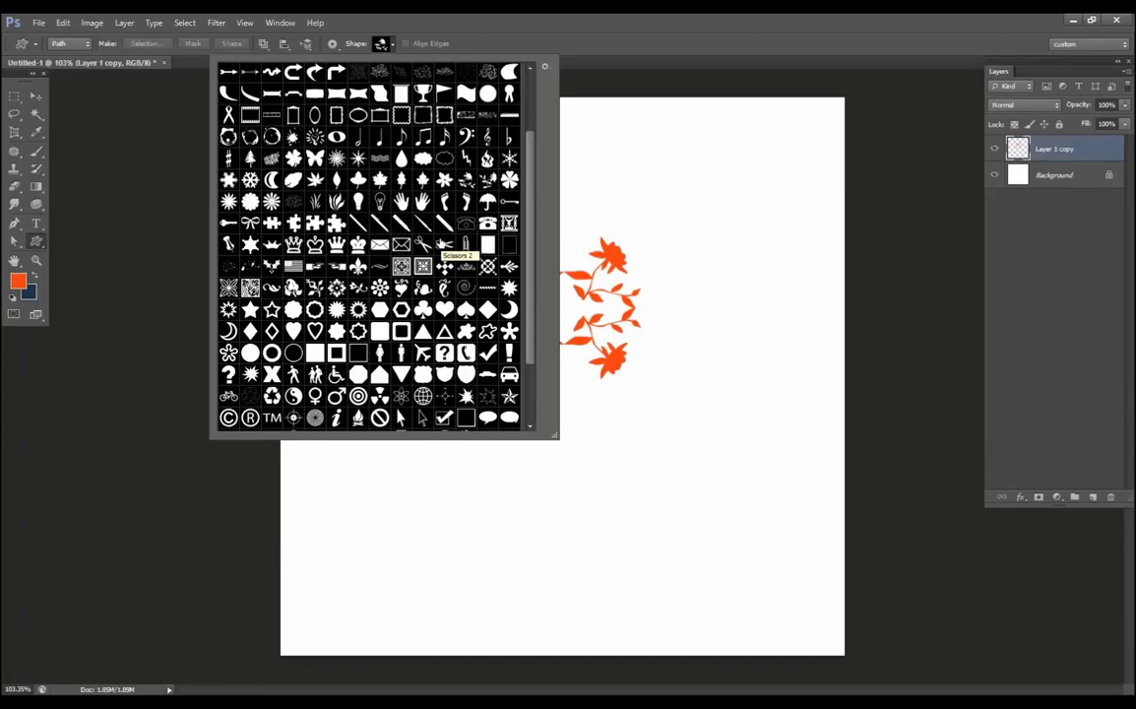
scroll(524, 308, down, 3)
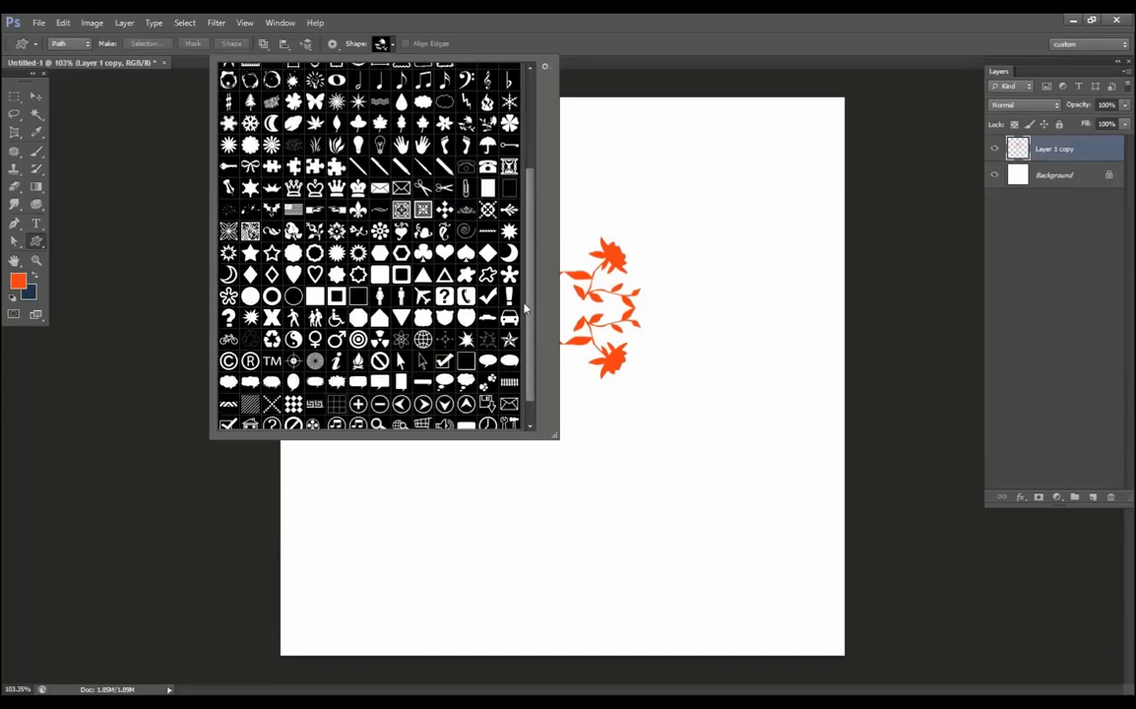
scroll(524, 308, down, 1)
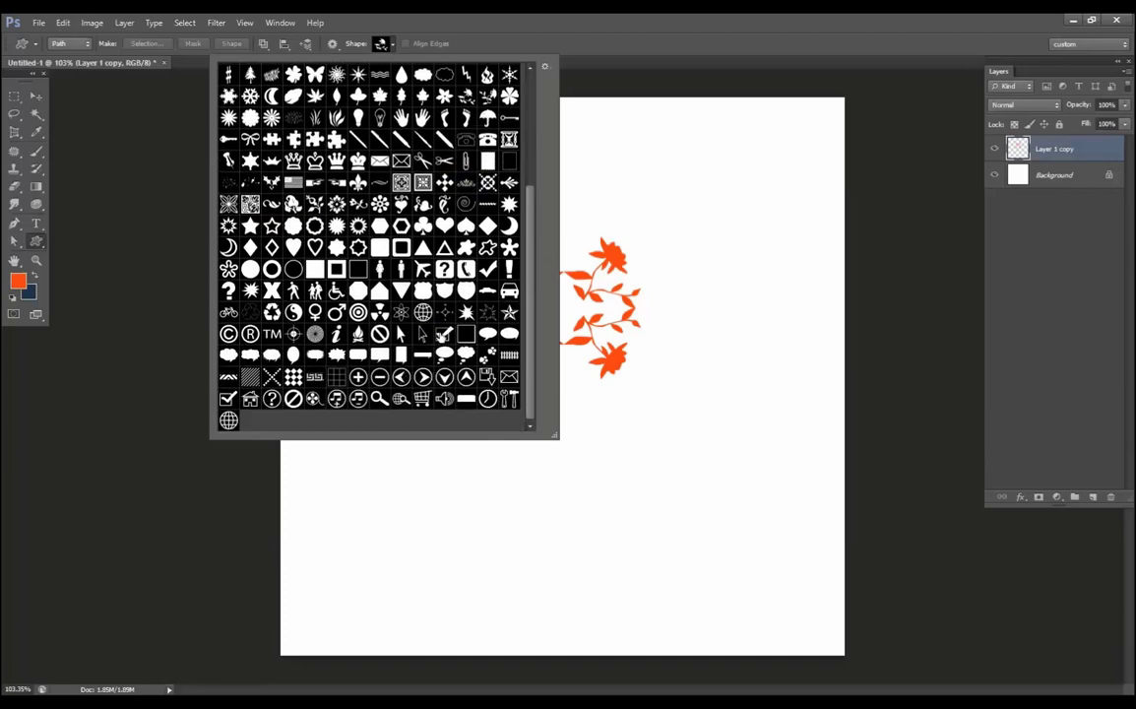
scroll(533, 227, up, 5)
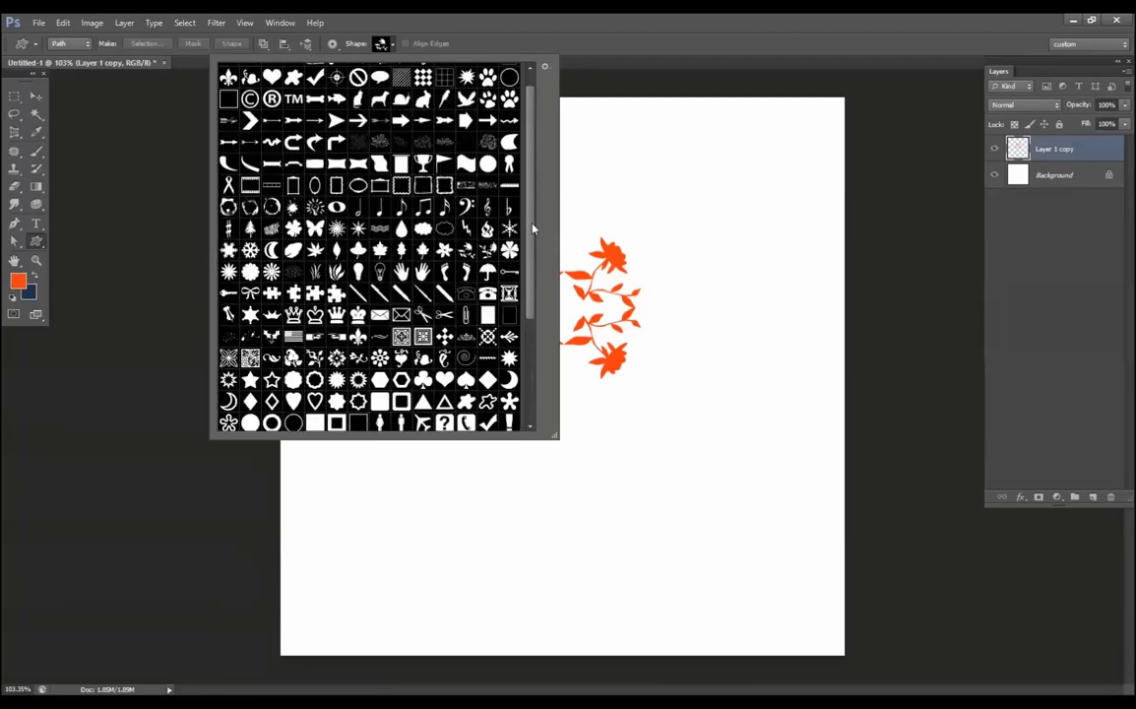
scroll(528, 397, down, 2)
scroll(527, 397, down, 3)
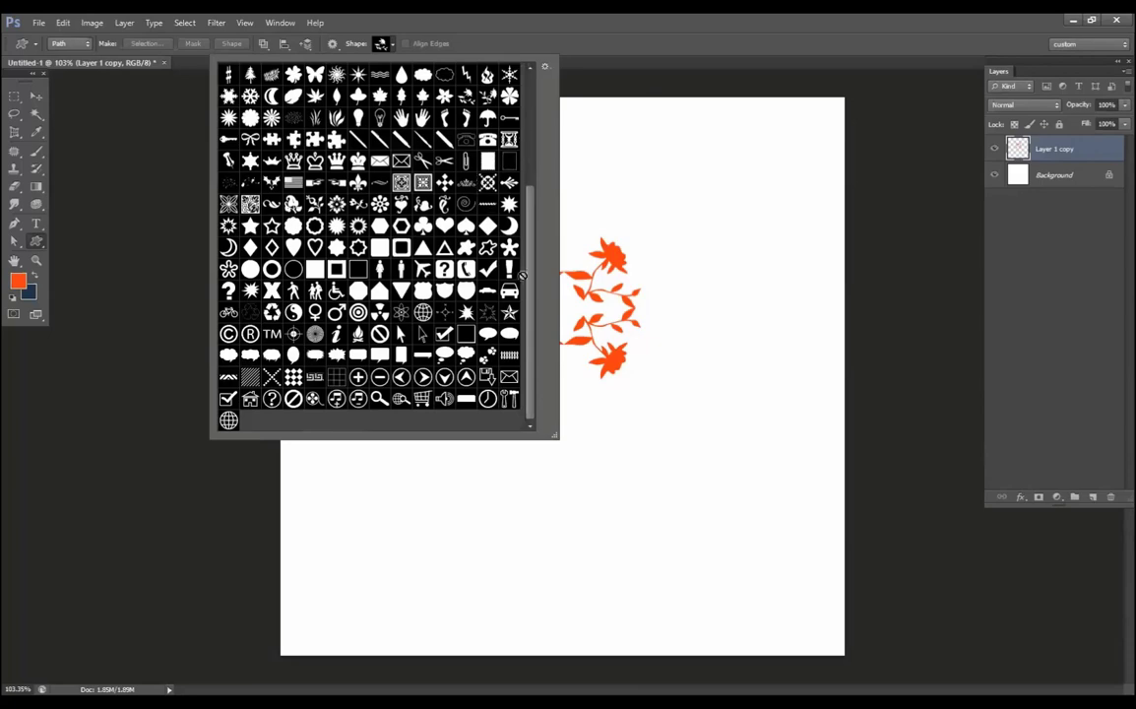
click(652, 264)
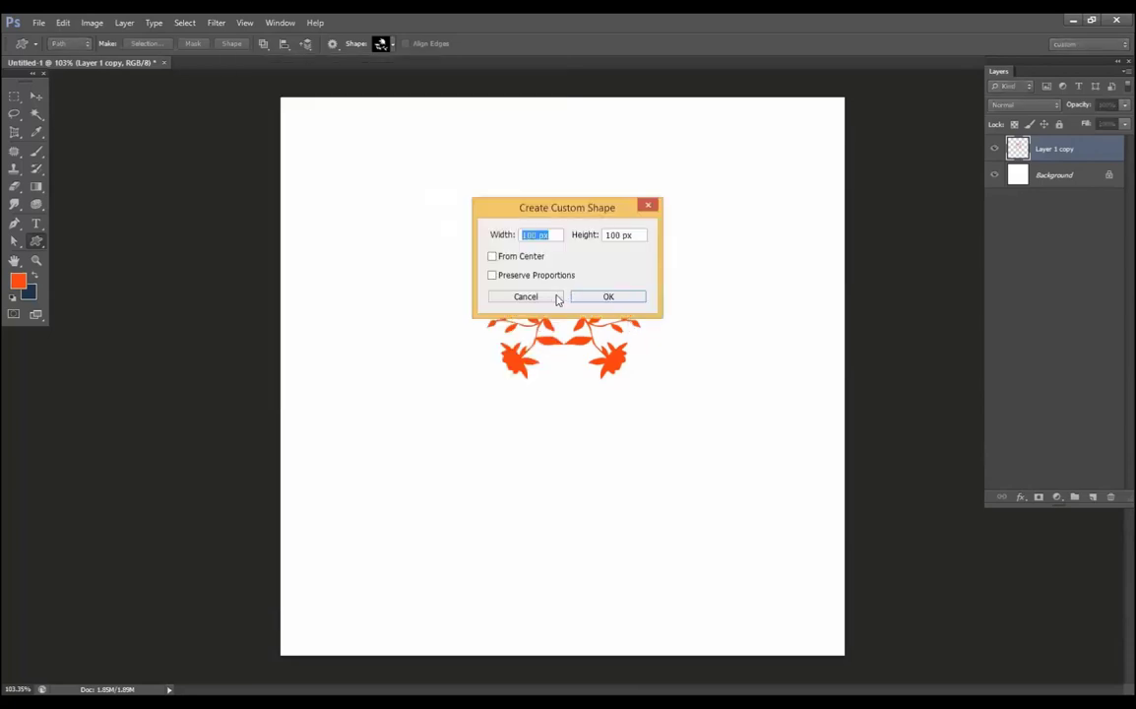
click(542, 299)
Step: Delete the flower ornament layer and paste the copied black swirl artwork as a new layer
drag(1064, 149, 1110, 497)
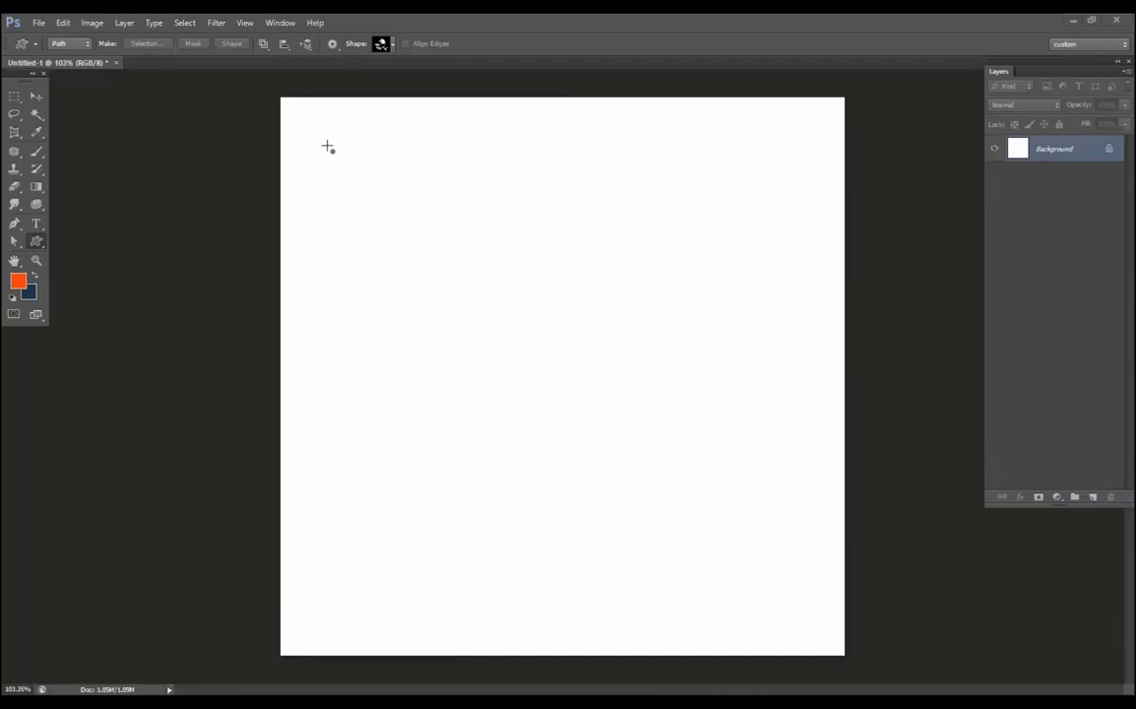
key(ctrl+v)
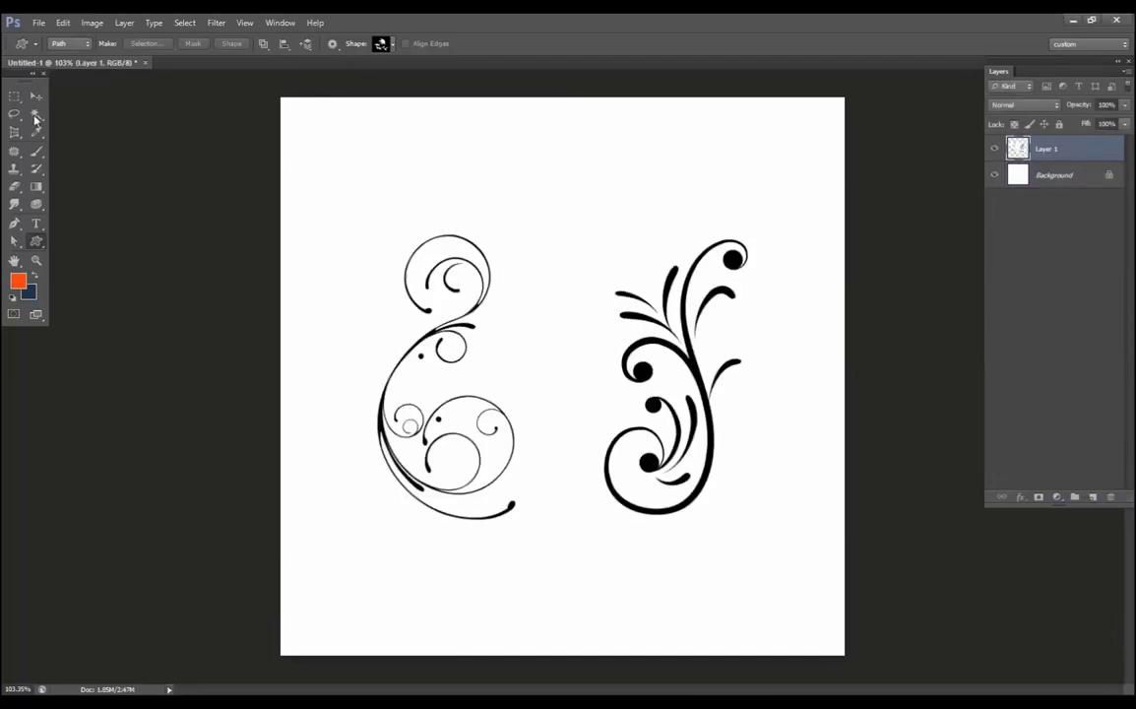
Step: Copy the right-hand, thicker swirl onto its own layer with a rectangular selection and delete the layer holding both swirls
key(m)
drag(578, 213, 763, 537)
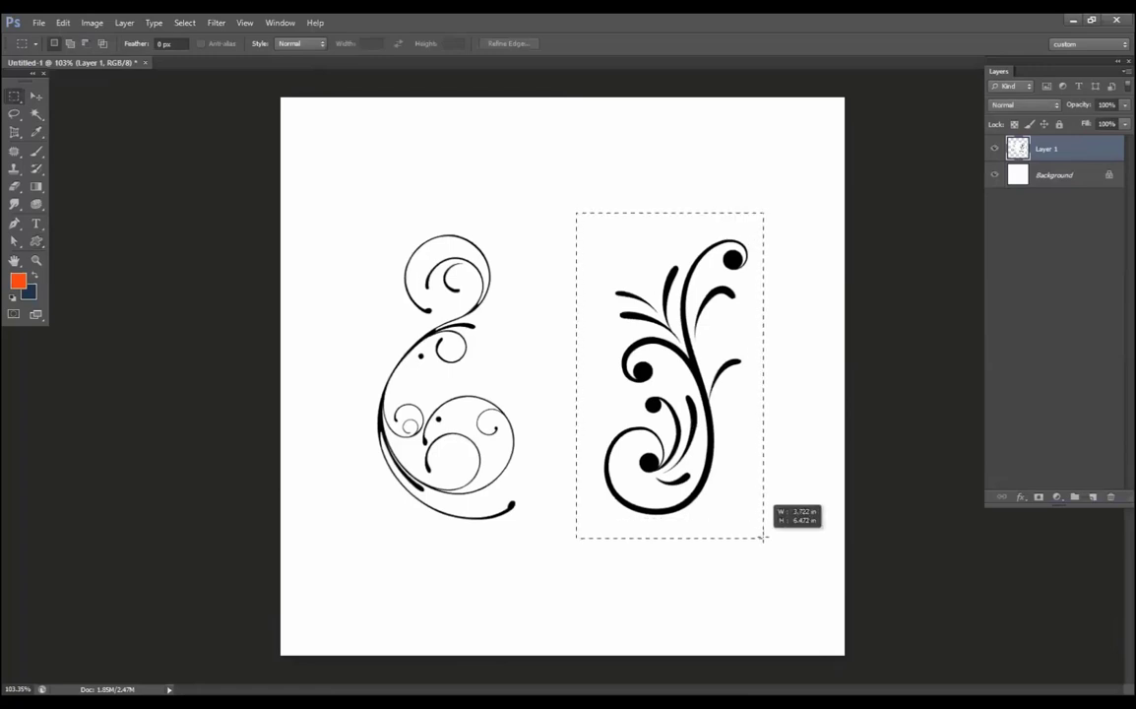
key(ctrl+j)
drag(1052, 185, 1110, 497)
Step: Move the remaining swirl to the middle of the canvas
key(v)
drag(642, 370, 558, 351)
key(ctrl+plus)
Step: Select the swirl's main stem with the Magic Wand at tolerance 51 and extend the selection to all similar black parts
key(alt)
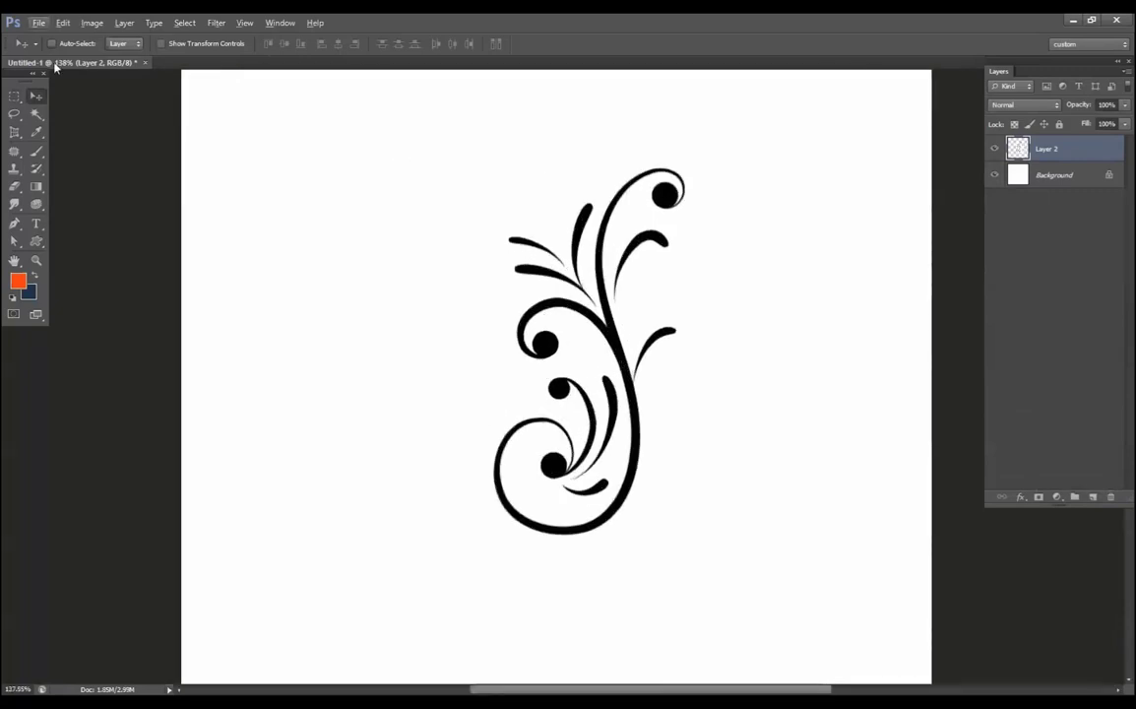
click(36, 113)
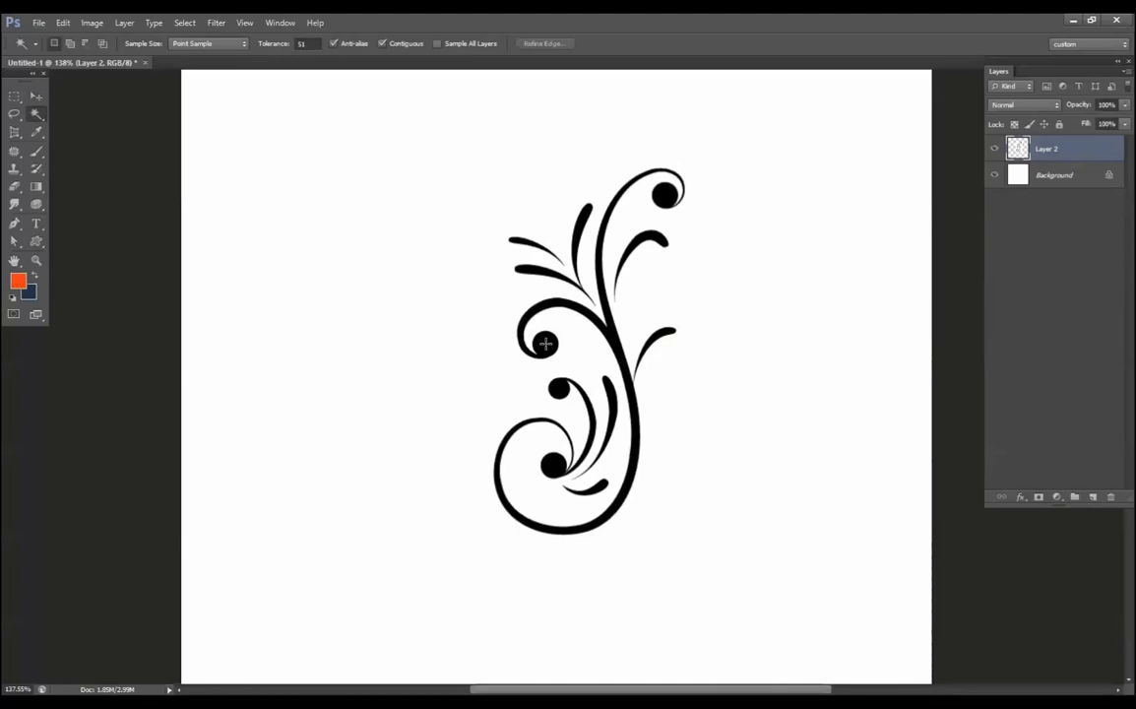
click(547, 344)
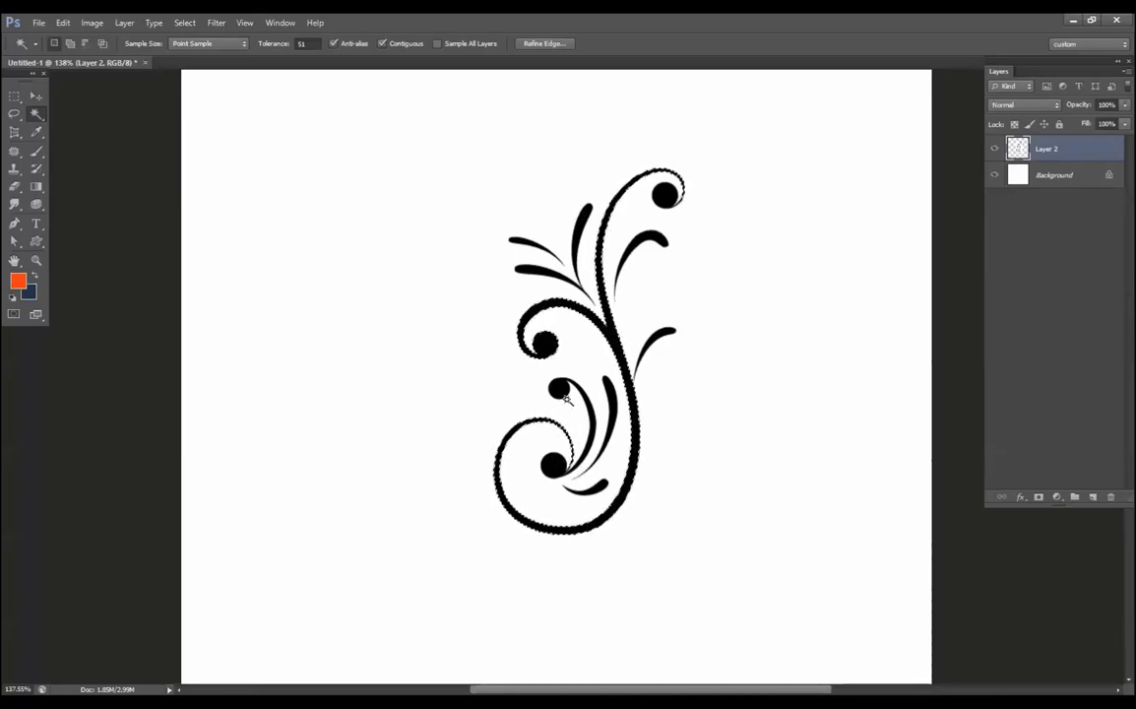
right_click(548, 344)
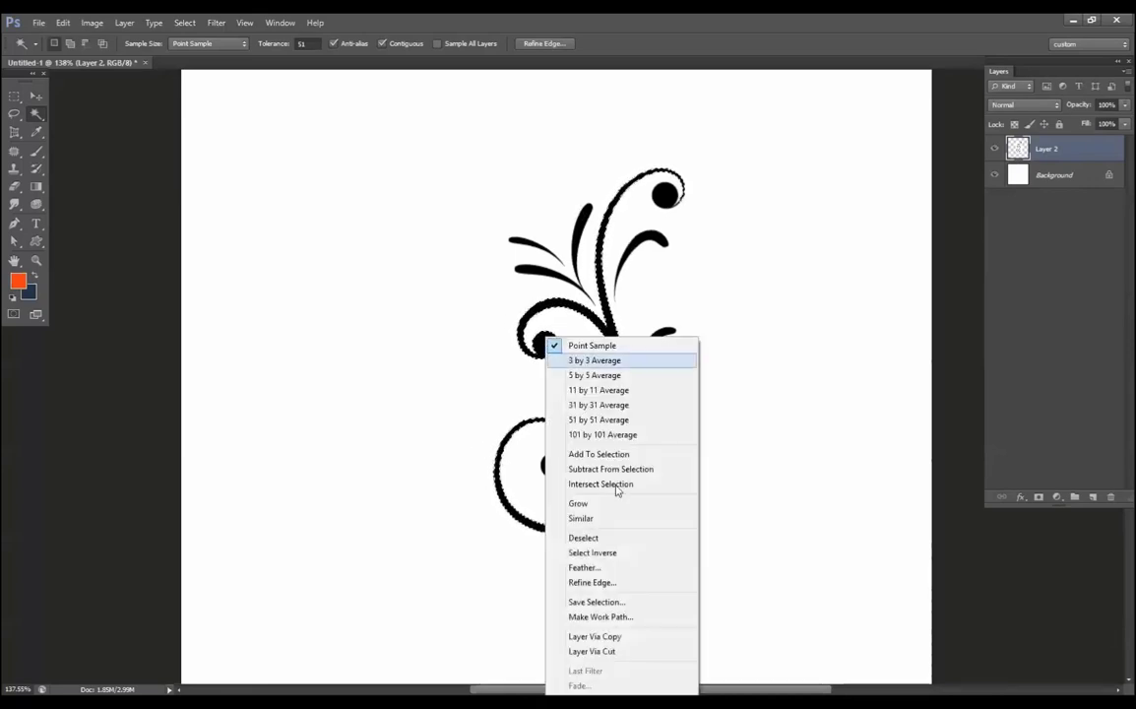
click(582, 518)
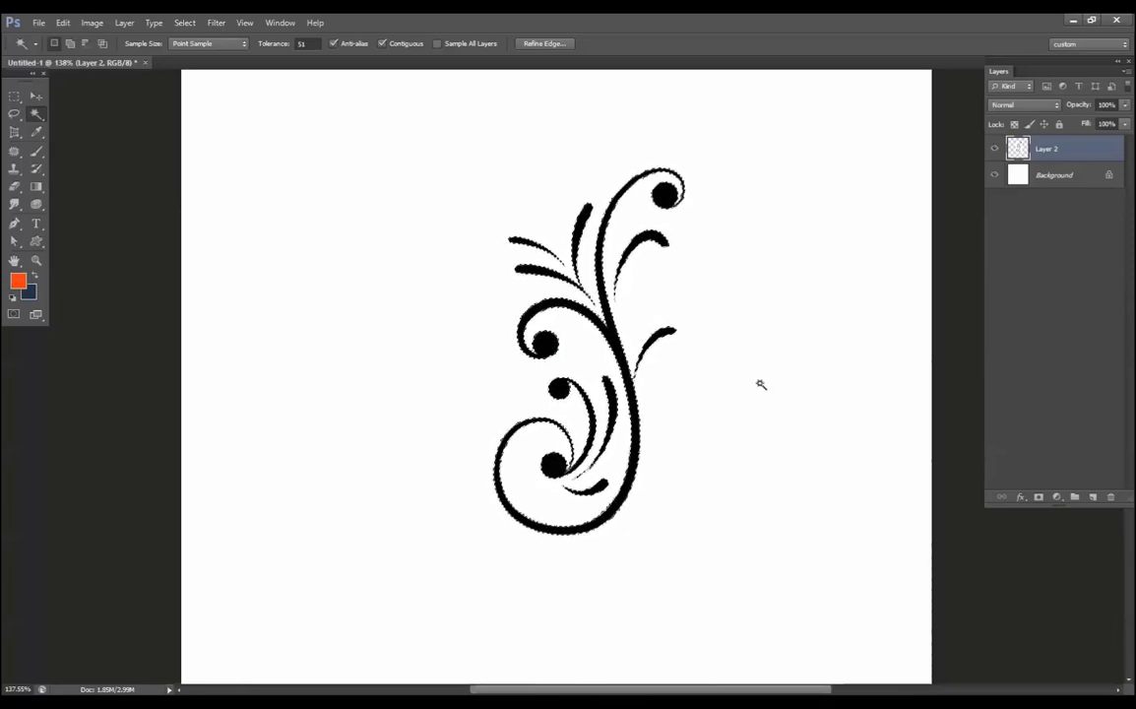
Step: Show the Paths panel as a separate floating panel and close the panel group it came with
click(279, 22)
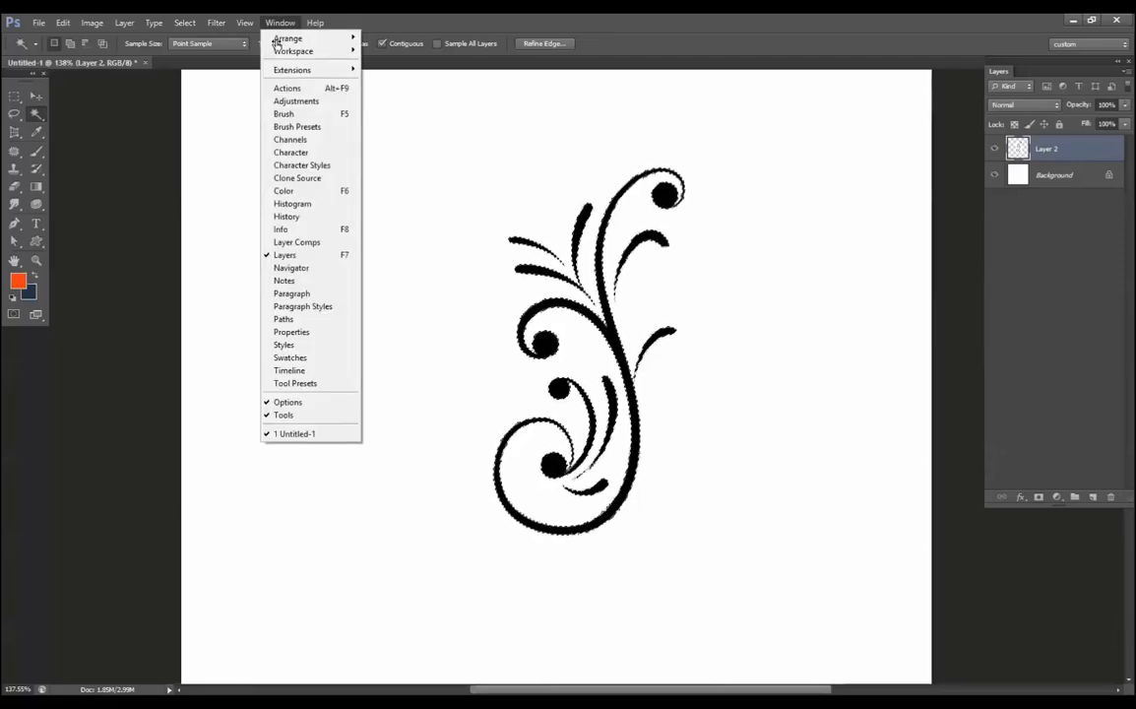
click(290, 320)
drag(645, 296, 851, 117)
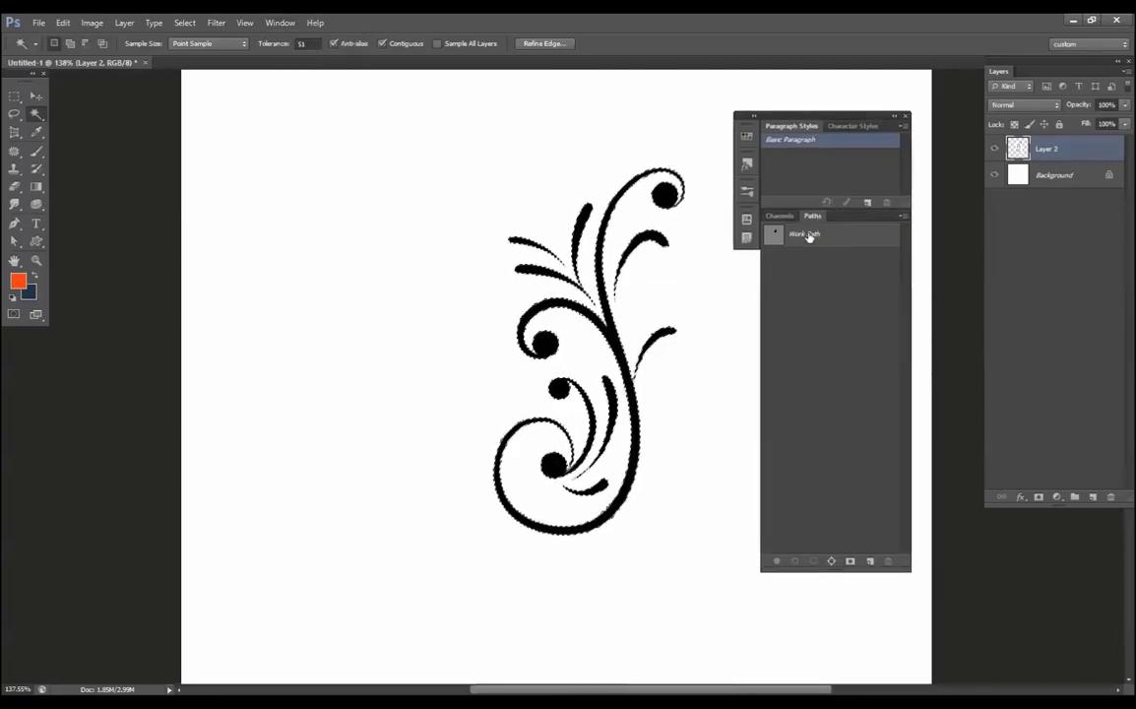
drag(817, 218, 798, 142)
click(906, 115)
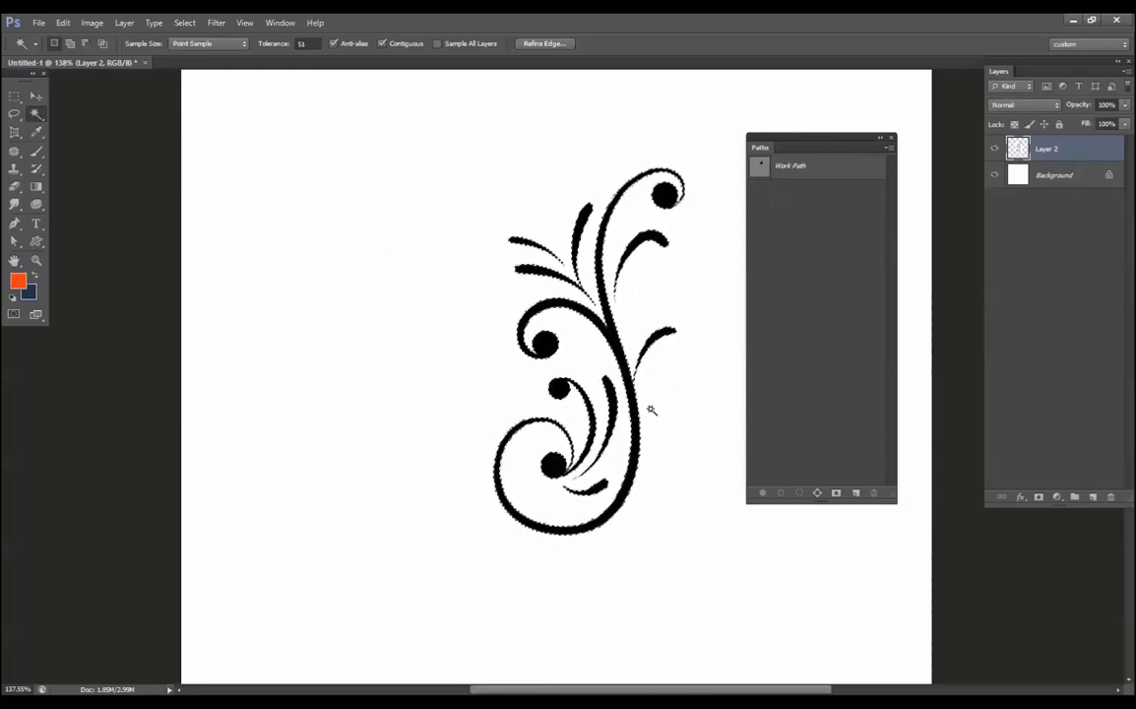
Step: Convert the swirl selection into a work path and delete the black swirl's layer
click(817, 493)
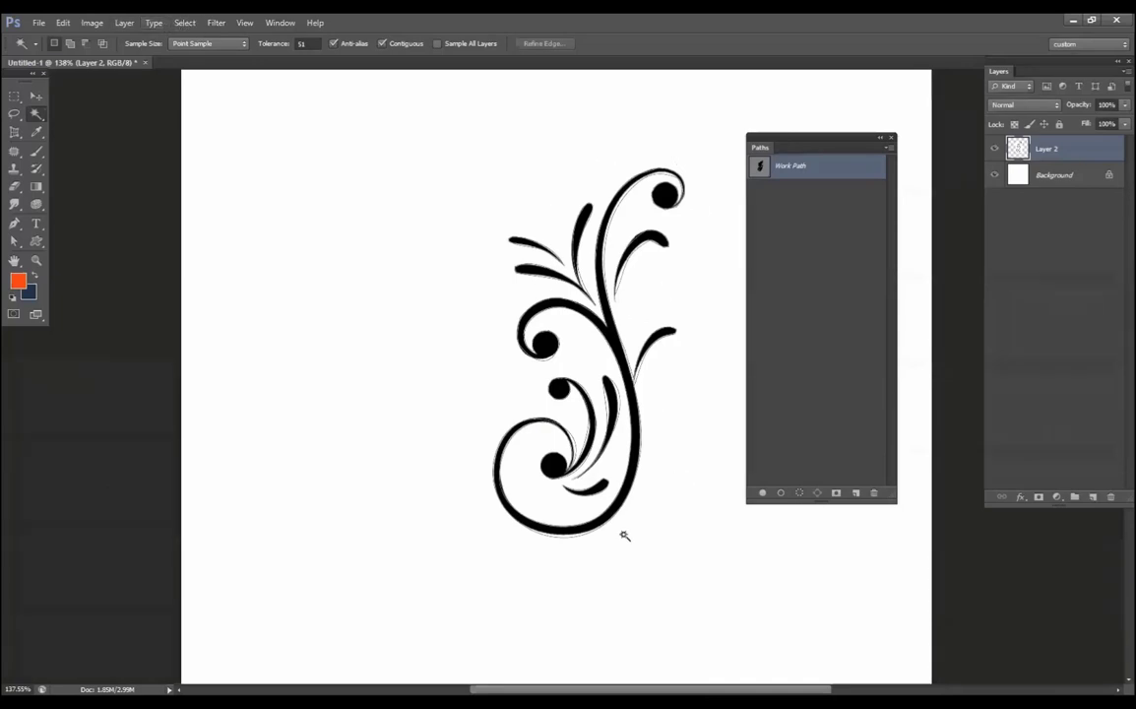
drag(1046, 149, 1110, 496)
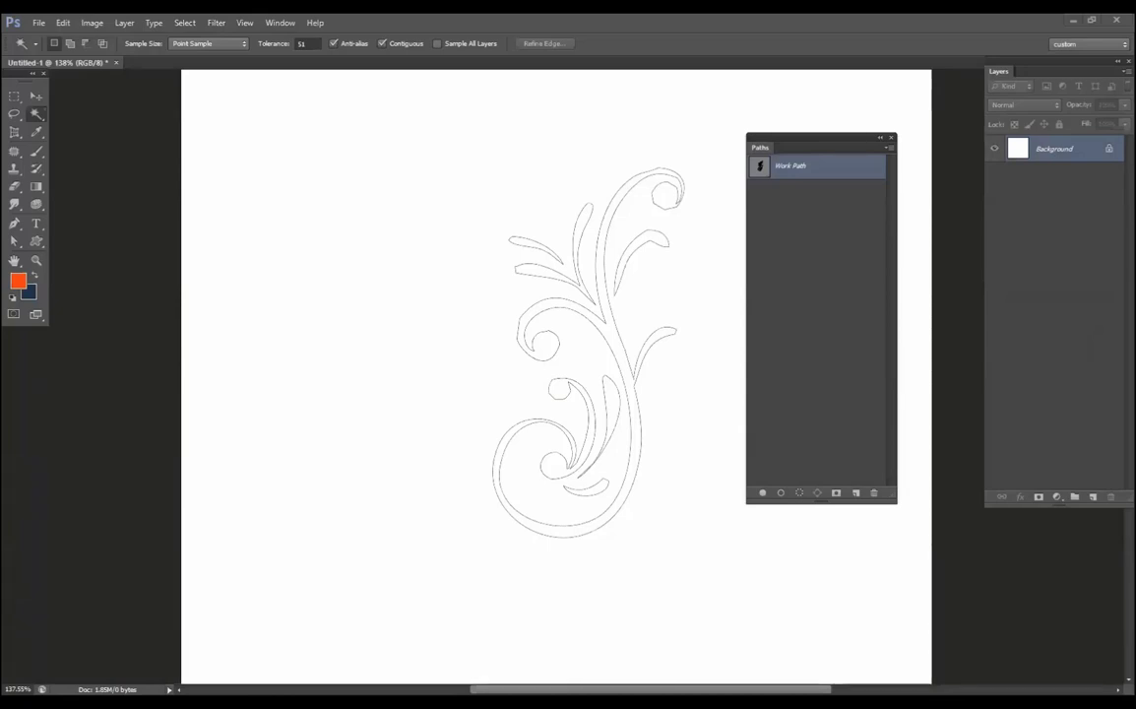
Step: Create a new International Paper A4 document, 210 x 297 mm at 300 pixels/inch in Grayscale, and paste the copied floral ornament
key(ctrl+n)
click(630, 263)
click(571, 322)
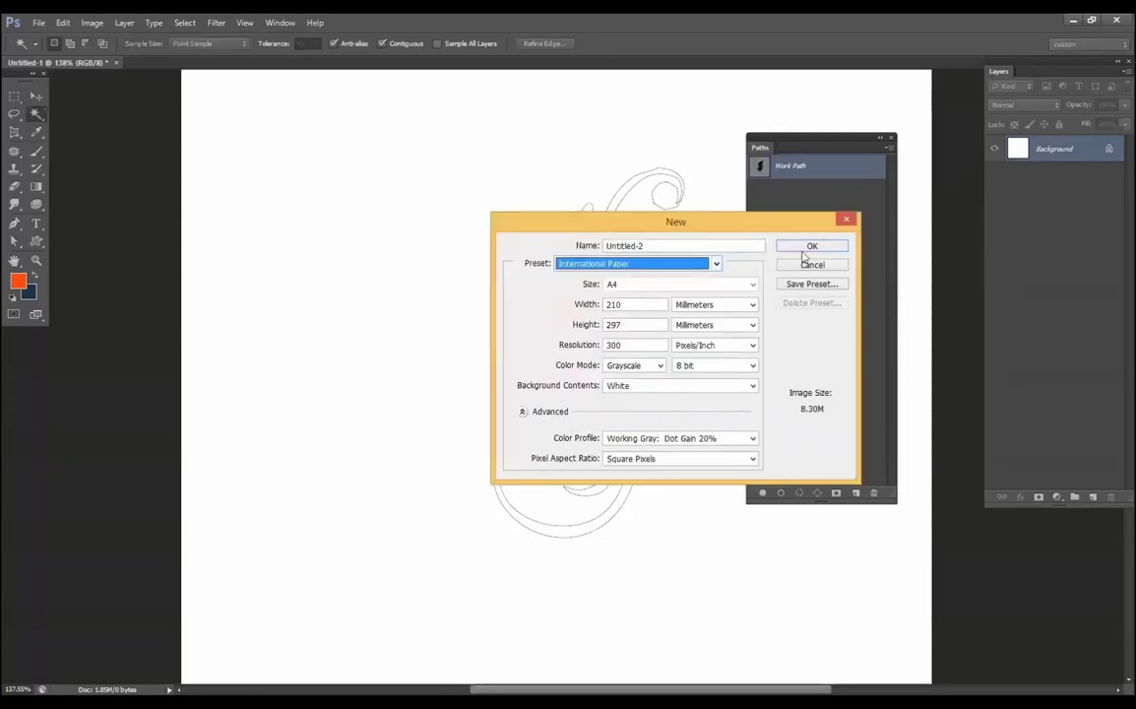
click(808, 246)
key(ctrl+v)
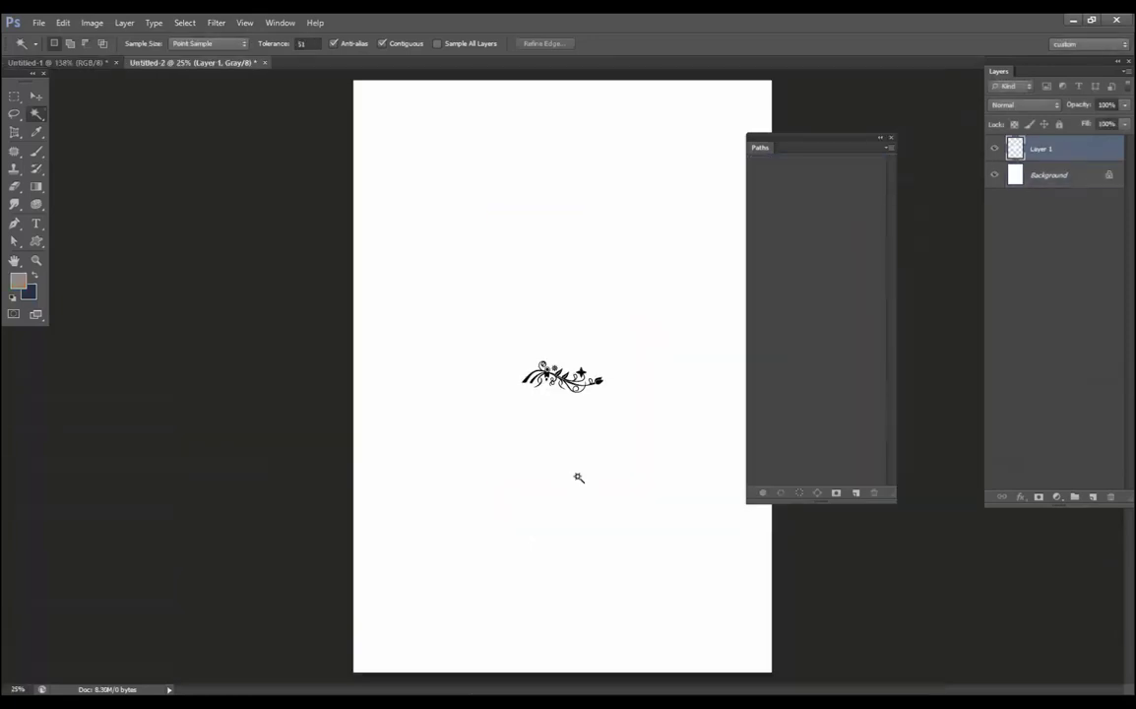
Step: Scale the pasted floral ornament from its center to about 414% so its bounding box spans the page width
key(ctrl+t)
drag(612, 340, 773, 217)
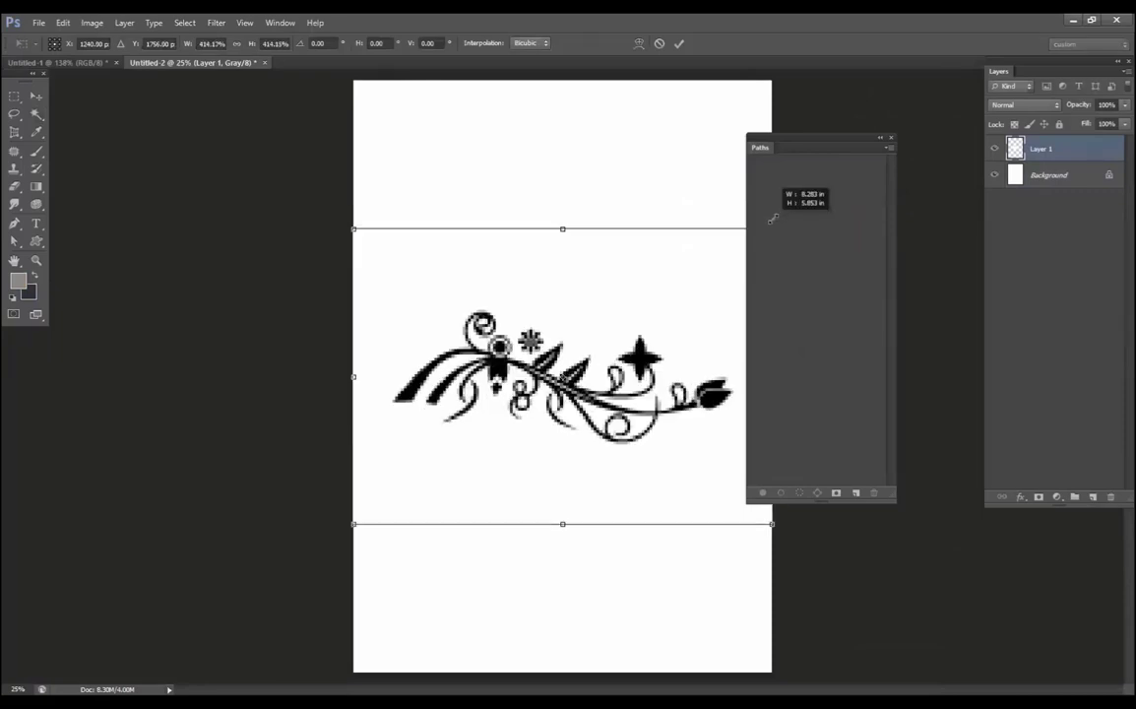
key(Return)
Step: Select the ornament's black stem with the Magic Wand and extend the selection to all similar areas
key(w)
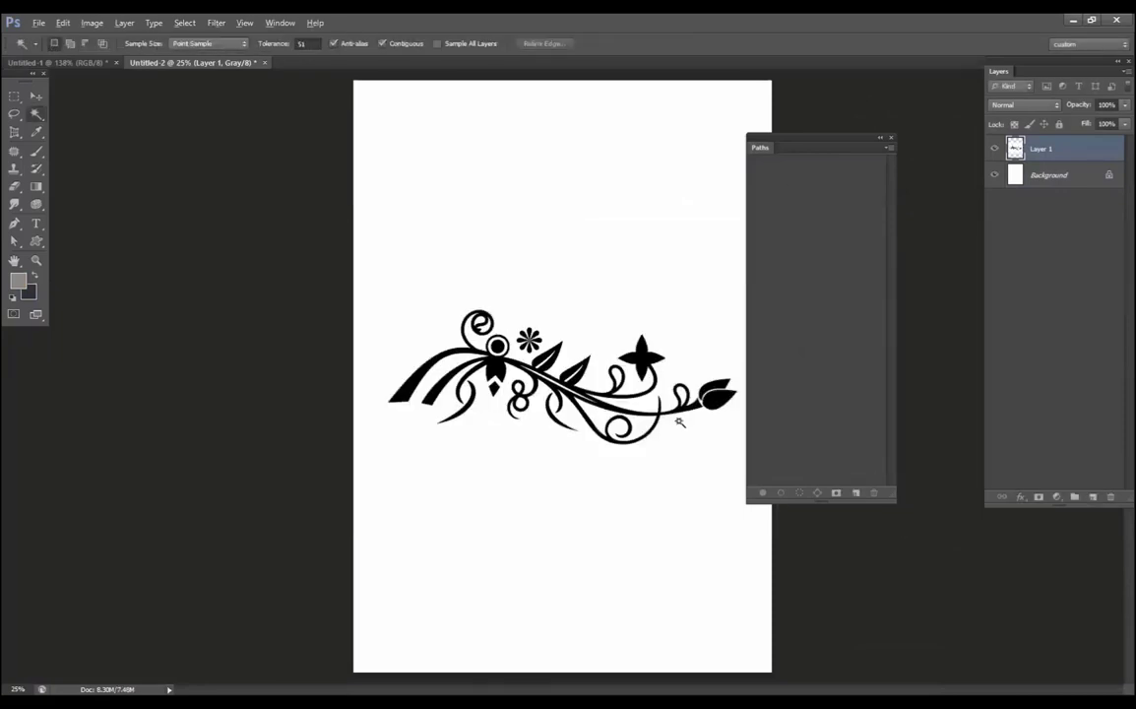
scroll(677, 418, up, 5)
click(228, 289)
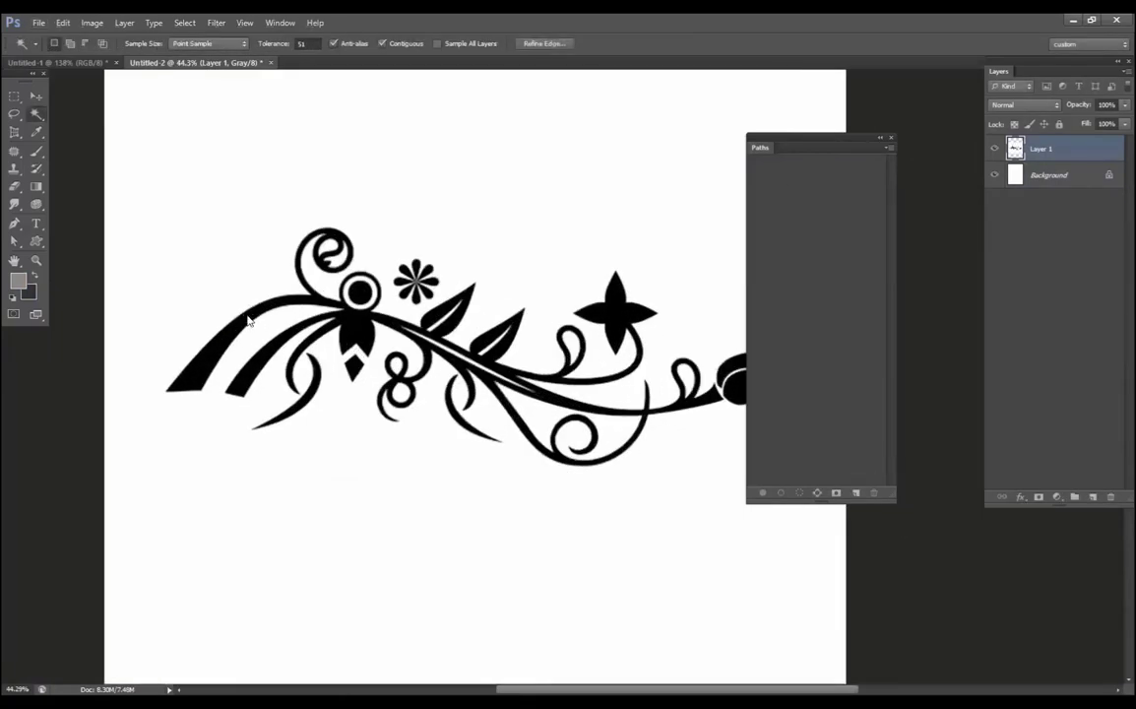
right_click(249, 317)
click(282, 497)
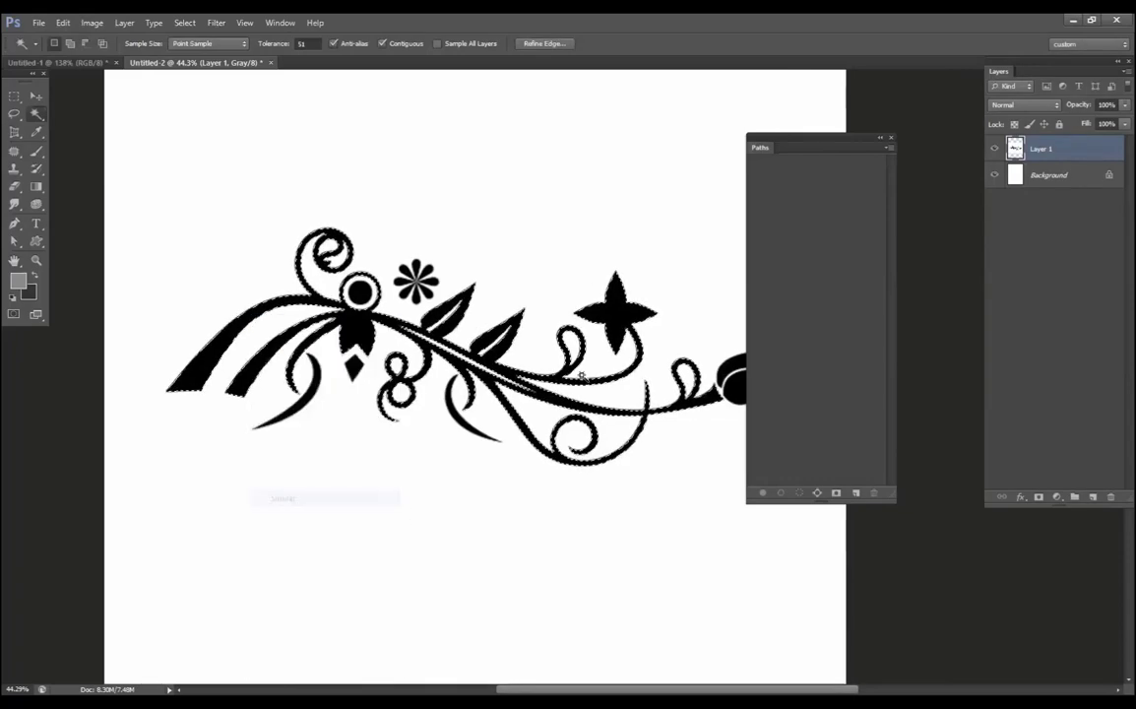
Step: Convert the ornament selection into a work path and delete the layer with the black ornament
click(819, 492)
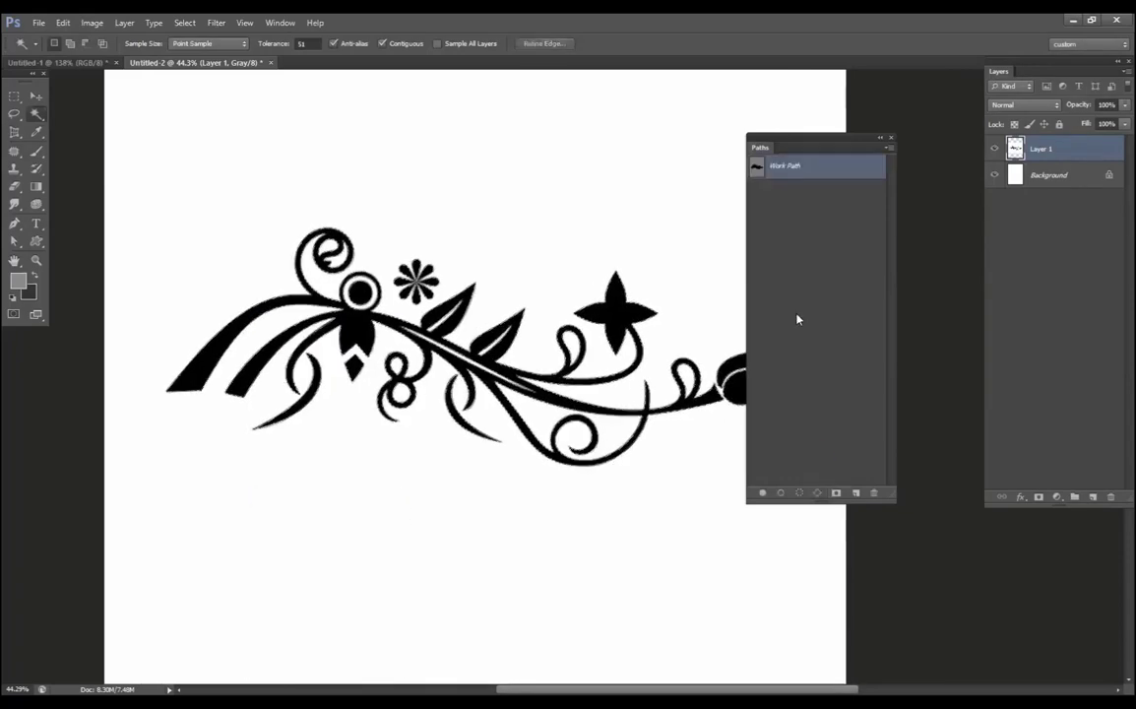
drag(1042, 146, 1110, 496)
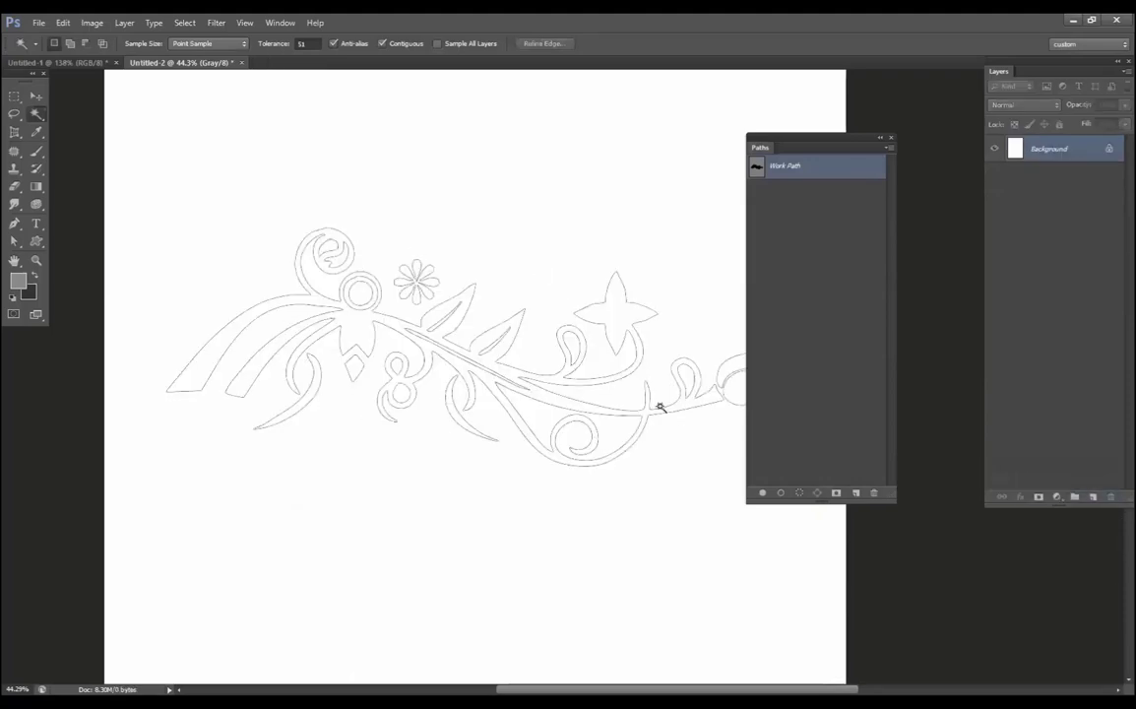
alt+scroll(593, 369, down, 1)
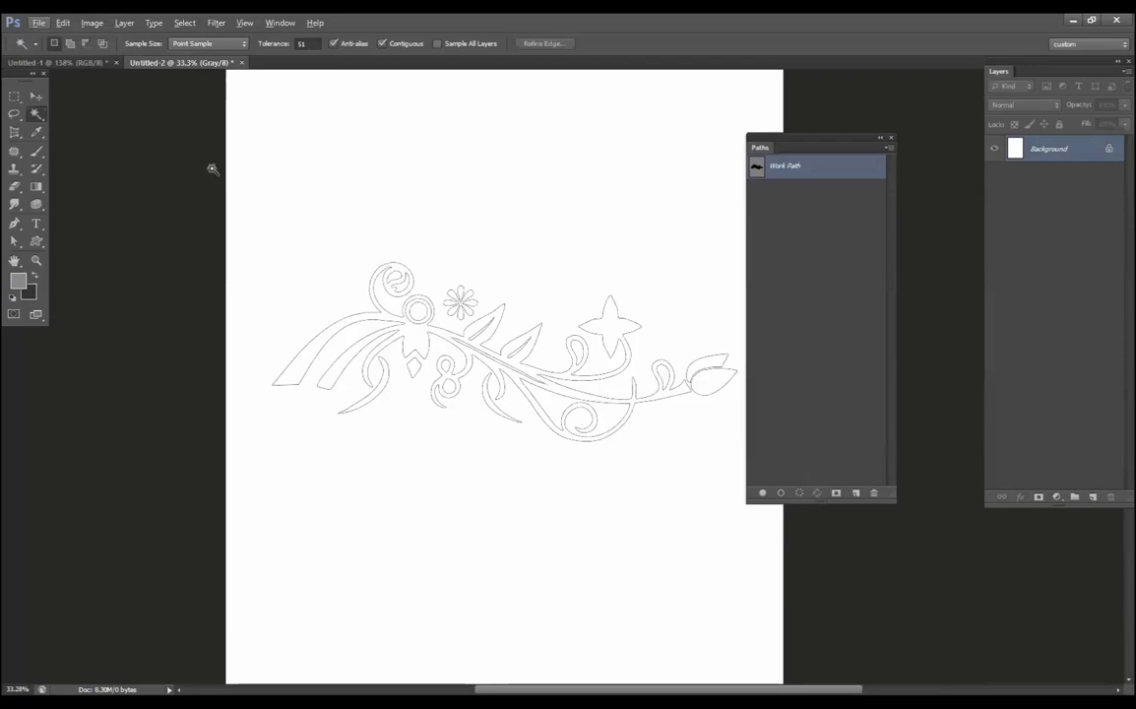
Step: Activate the Custom Shape tool and check the end of the shape library before adding the floral path
click(36, 243)
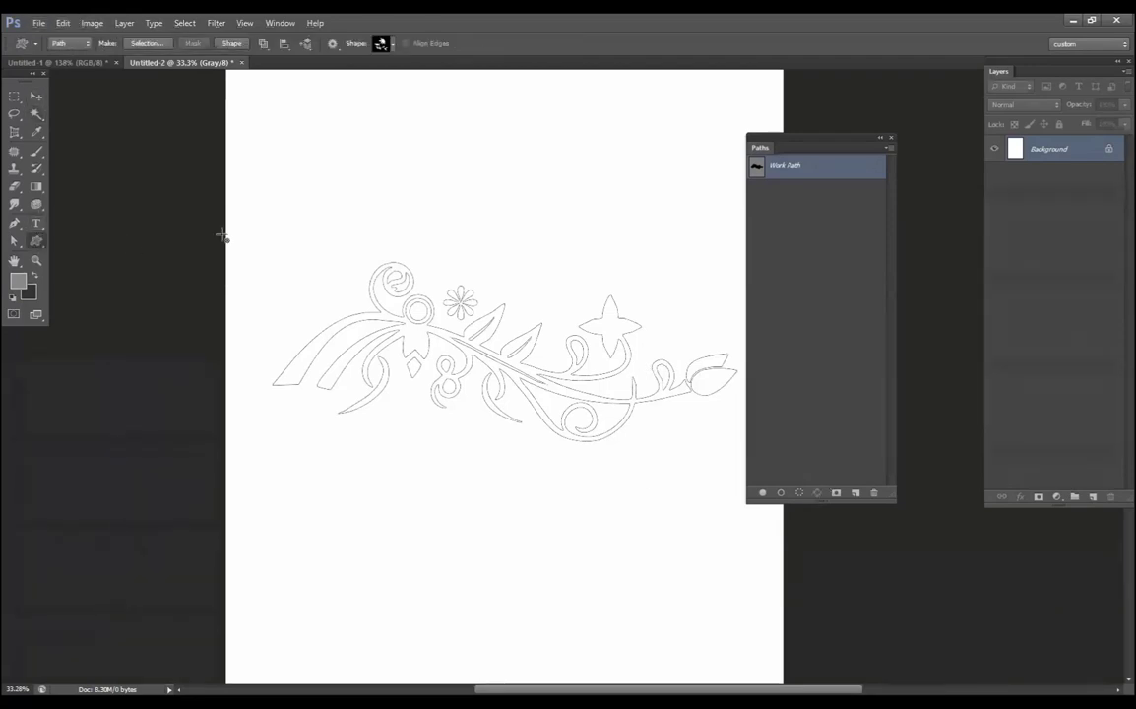
click(384, 44)
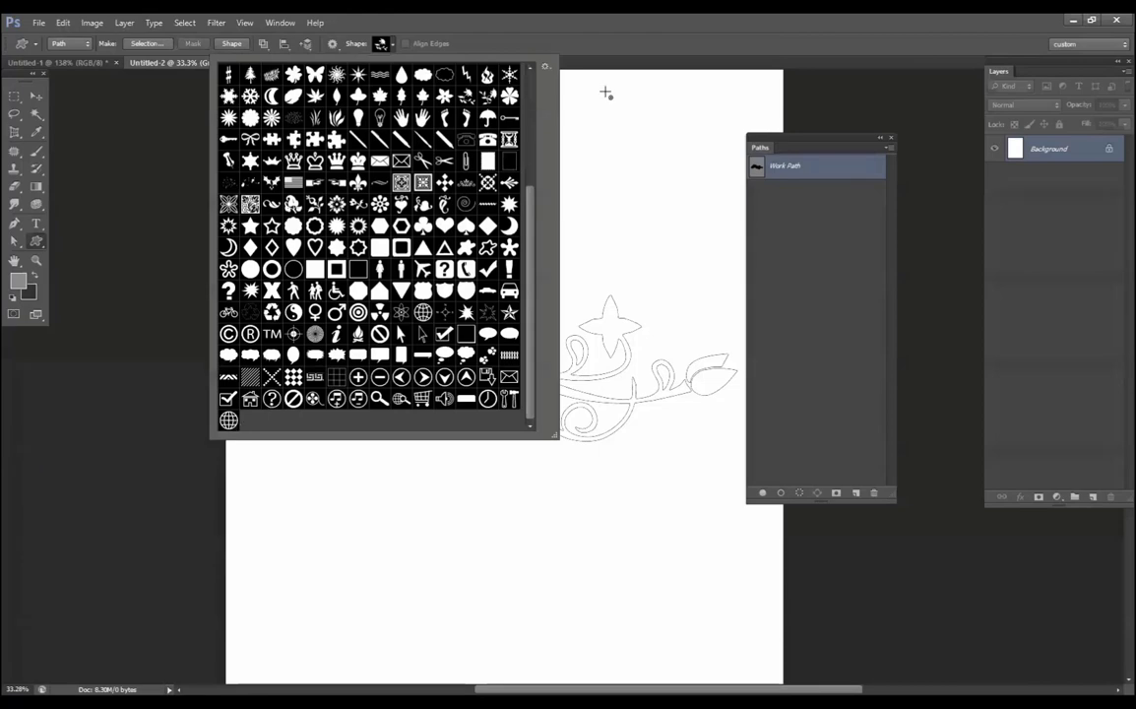
double_click(444, 334)
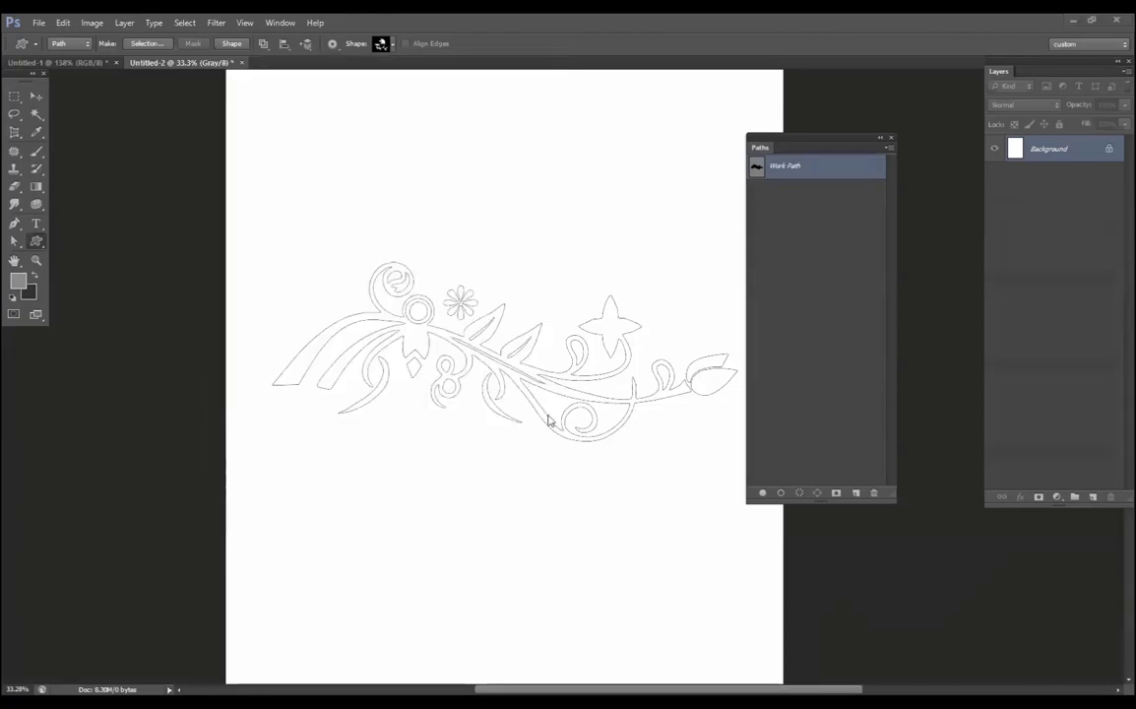
click(61, 25)
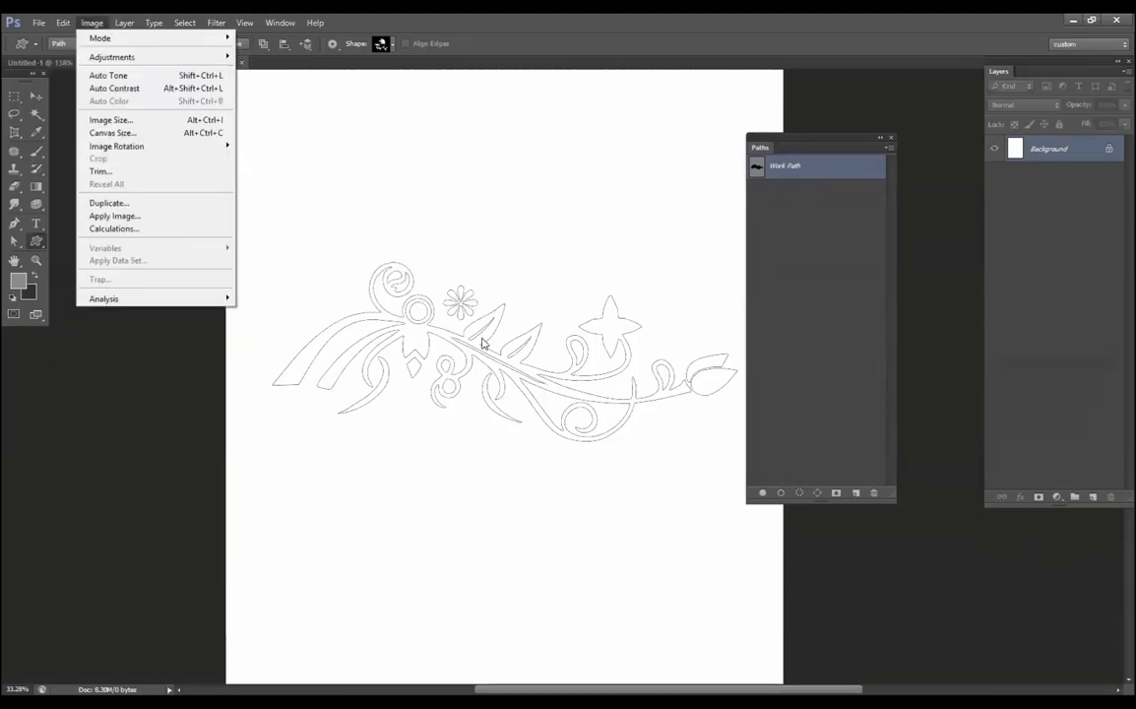
click(578, 328)
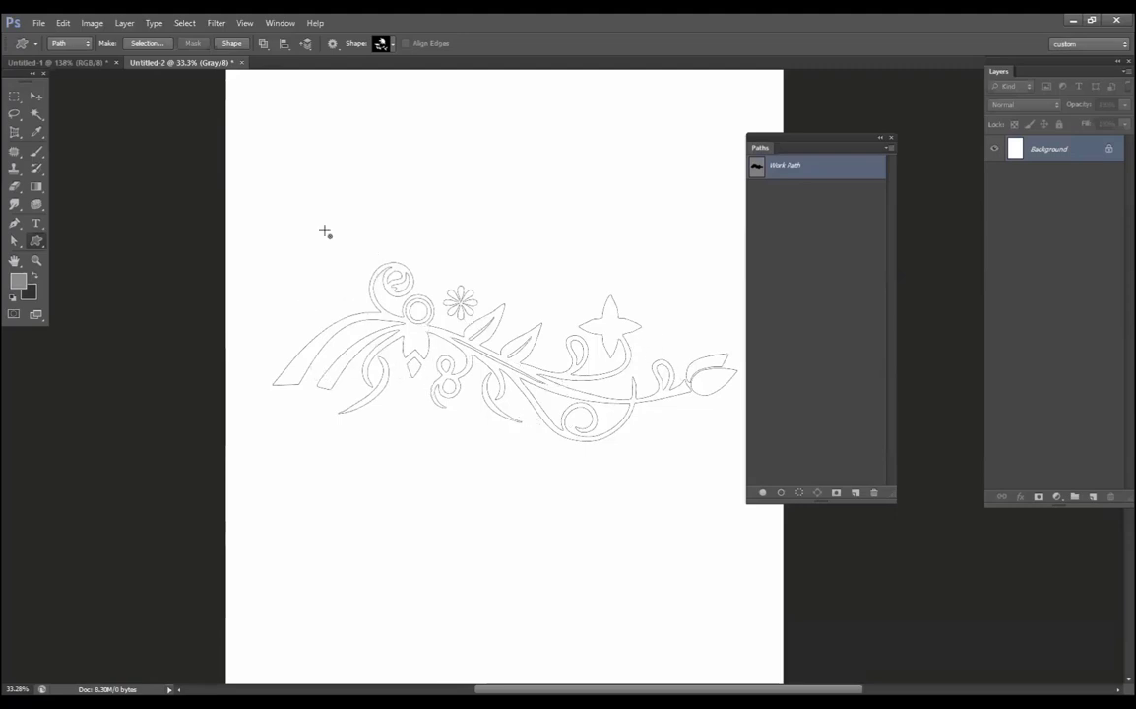
Step: Define the floral work path as a custom shape named "custom", then hide the path and close the Paths panel
click(63, 23)
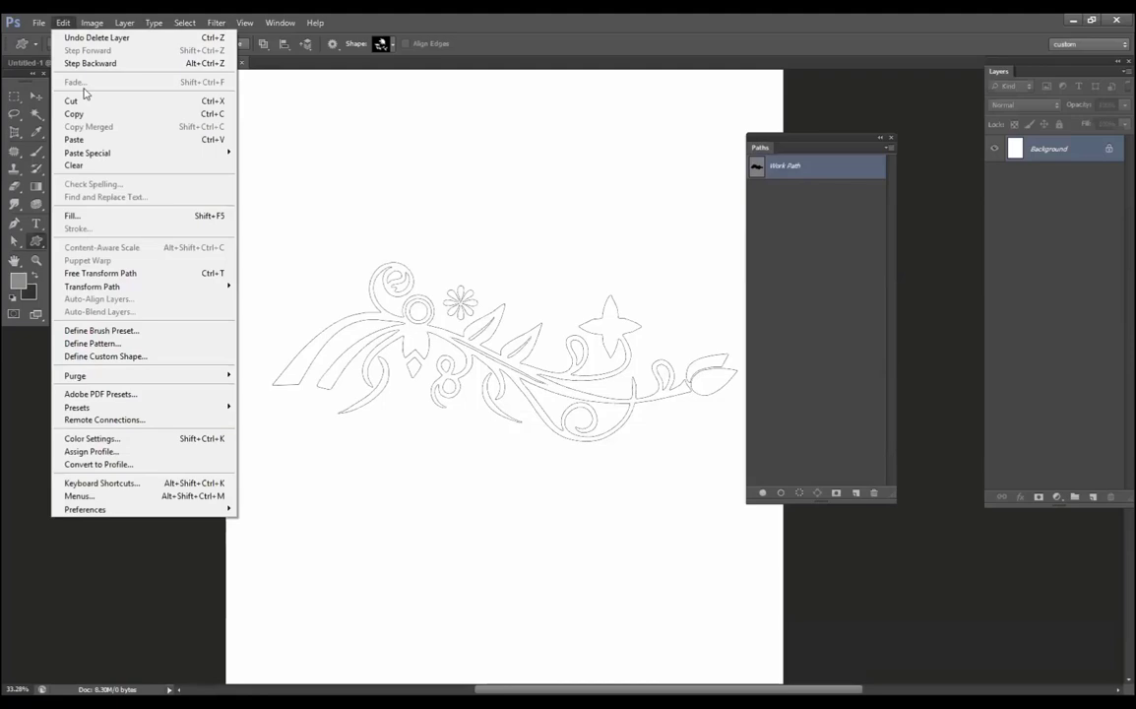
click(113, 356)
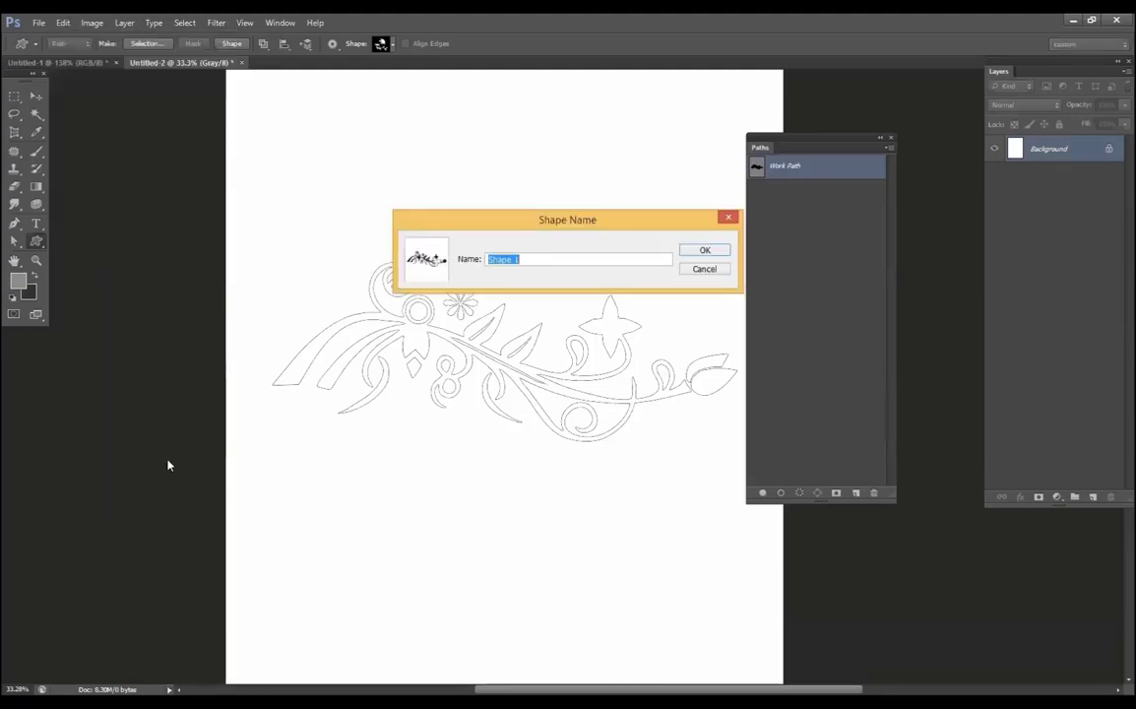
text(custom)
key(Return)
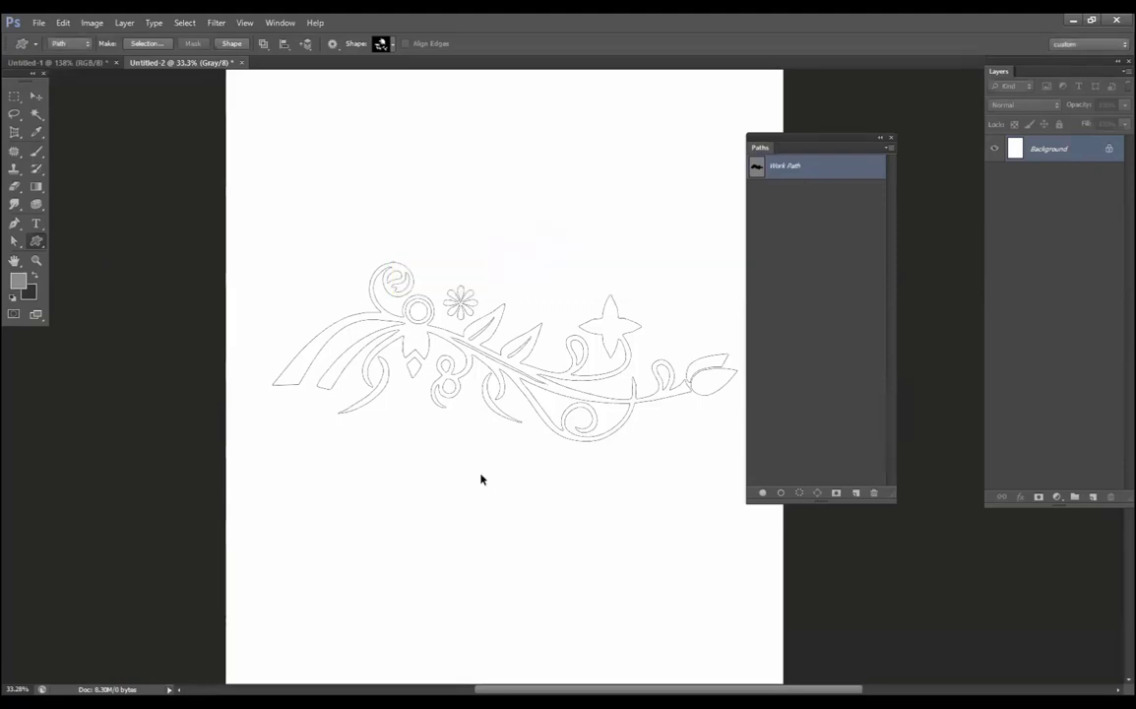
key(Escape)
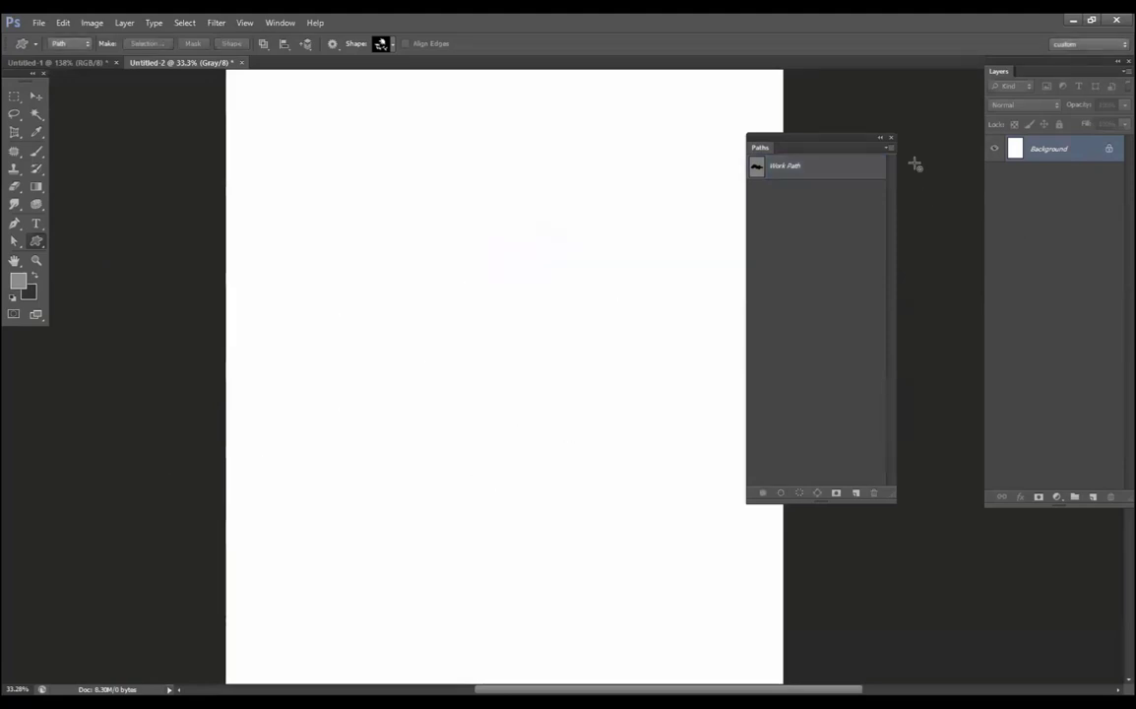
click(891, 138)
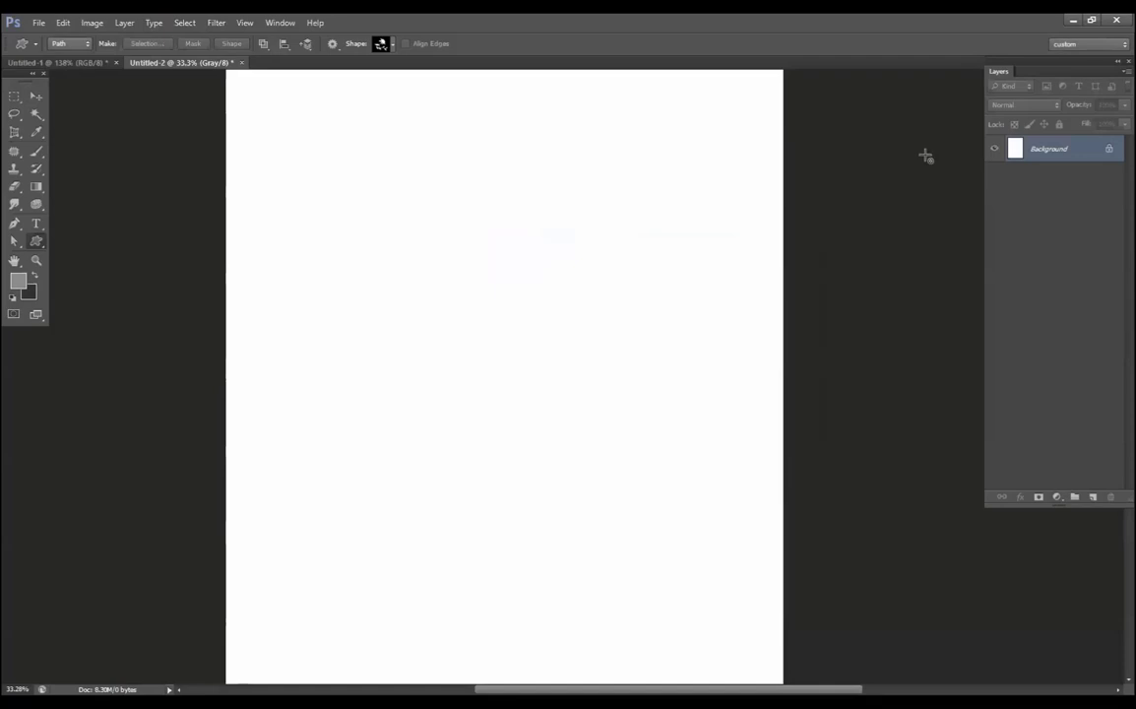
Step: Pick the new floral shape at the end of the shape library and draw it as a large path across the page's upper half
click(383, 44)
click(250, 420)
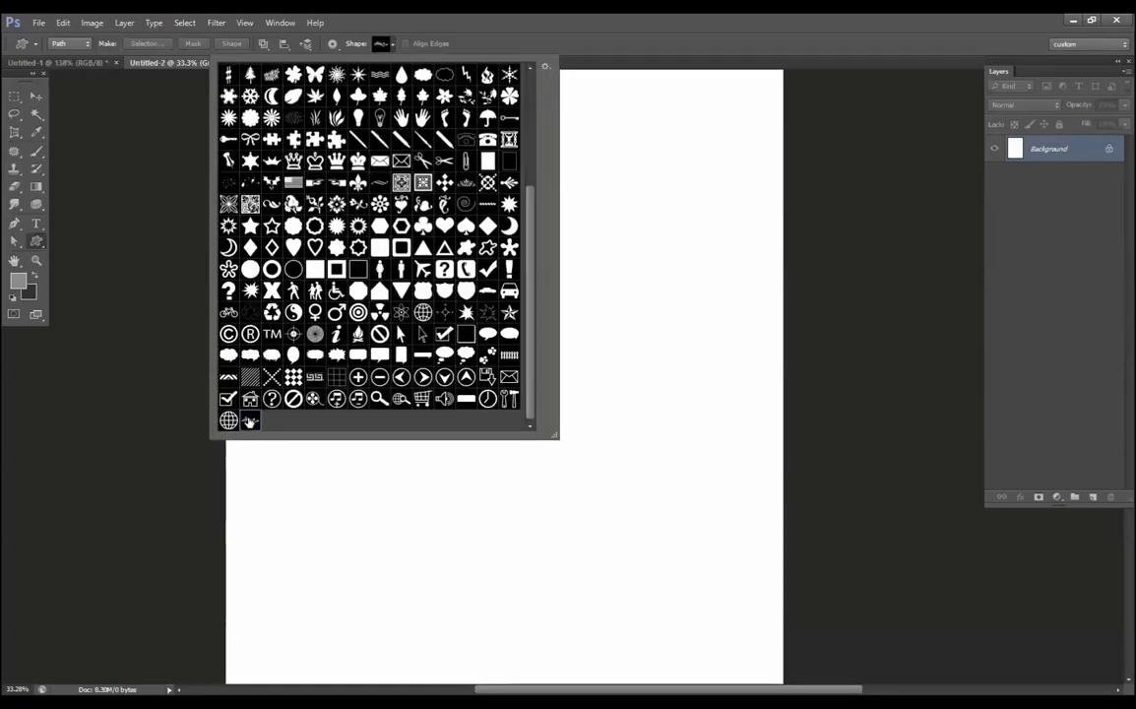
drag(313, 463, 386, 512)
key(ctrl+z)
drag(283, 216, 679, 532)
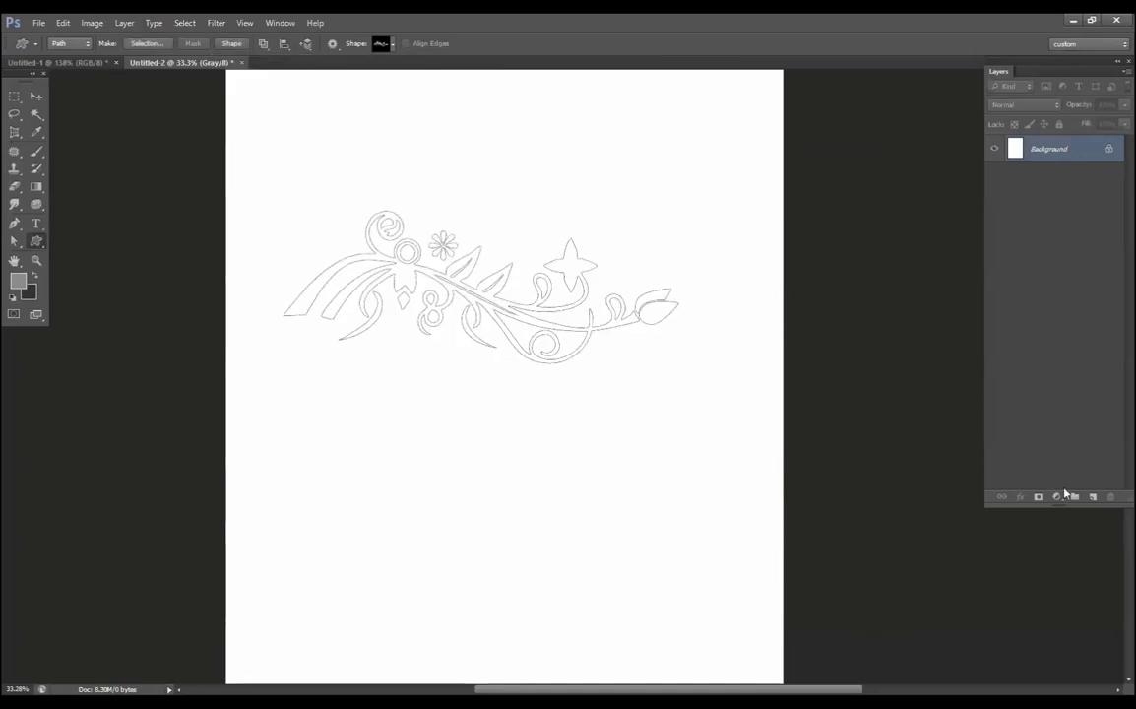
Step: Turn the large floral path into a selection, fill it with the gray foreground color on a new layer, and deselect
key(ctrl+Return)
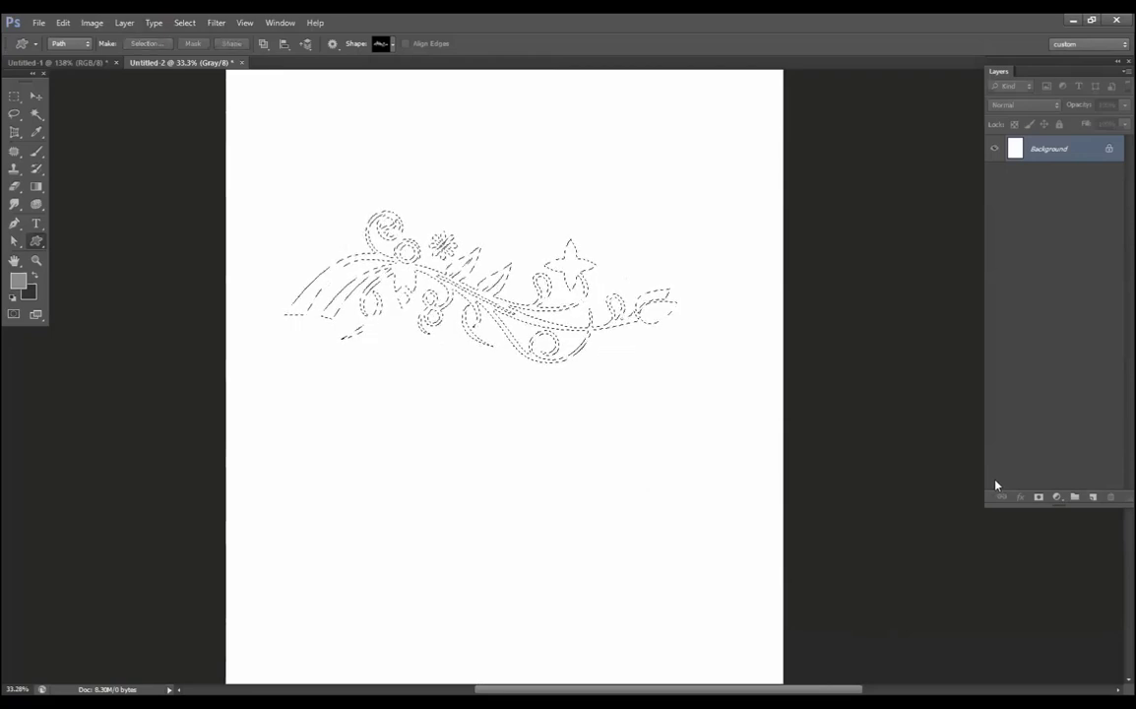
key(ctrl+shift+alt+n)
key(alt+BackSpace)
key(ctrl+d)
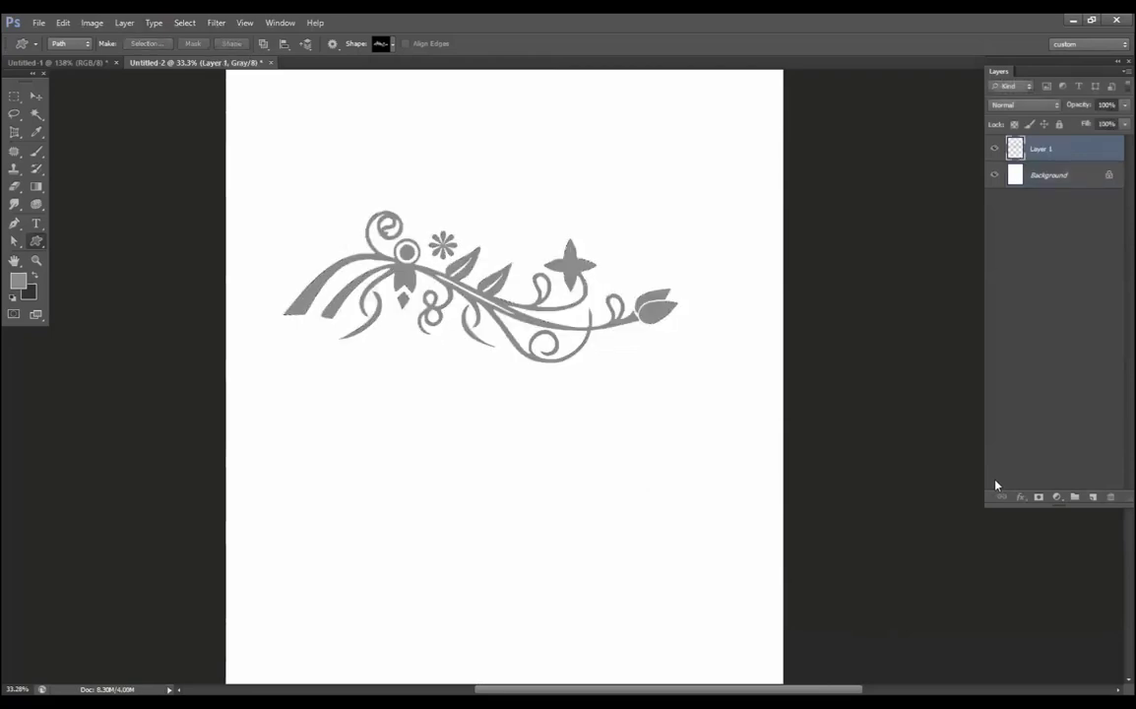
Step: Scatter many small floral shape paths of varying sizes below and above the gray ornament
drag(419, 429, 492, 454)
drag(497, 399, 598, 401)
drag(595, 426, 597, 455)
drag(531, 460, 506, 492)
drag(464, 498, 480, 504)
drag(354, 482, 357, 486)
drag(319, 439, 340, 450)
drag(327, 401, 444, 376)
drag(440, 341, 495, 360)
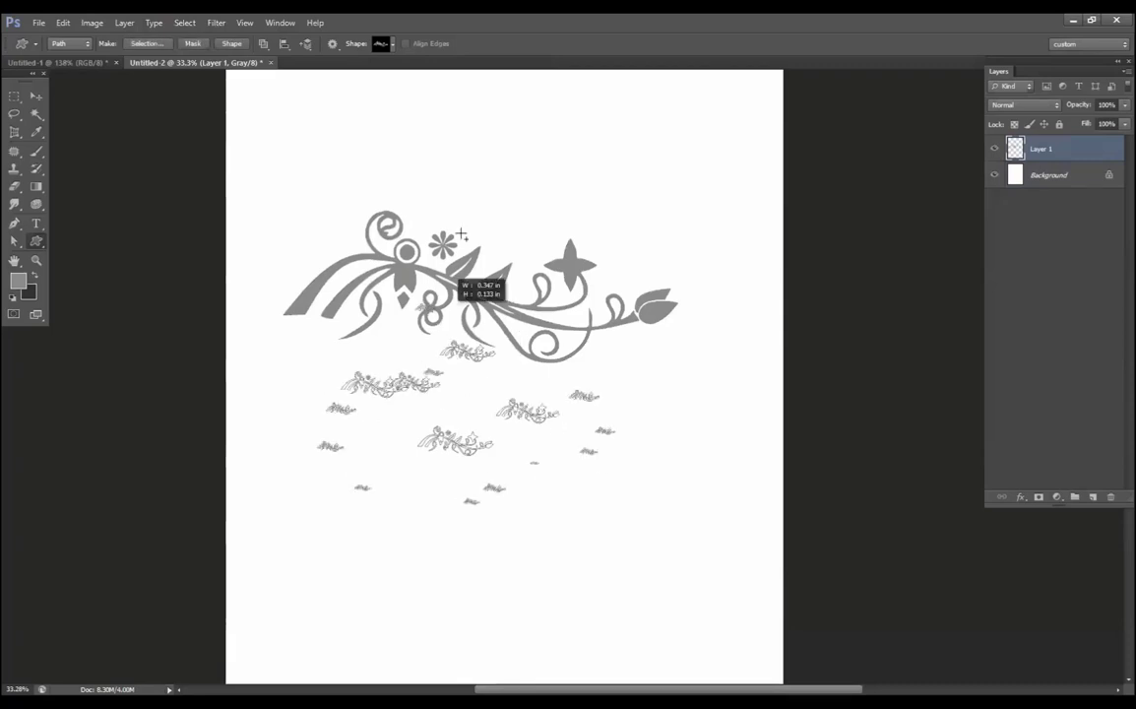
drag(439, 184, 455, 191)
drag(460, 136, 522, 160)
drag(522, 126, 590, 155)
drag(598, 184, 681, 214)
drag(431, 177, 528, 211)
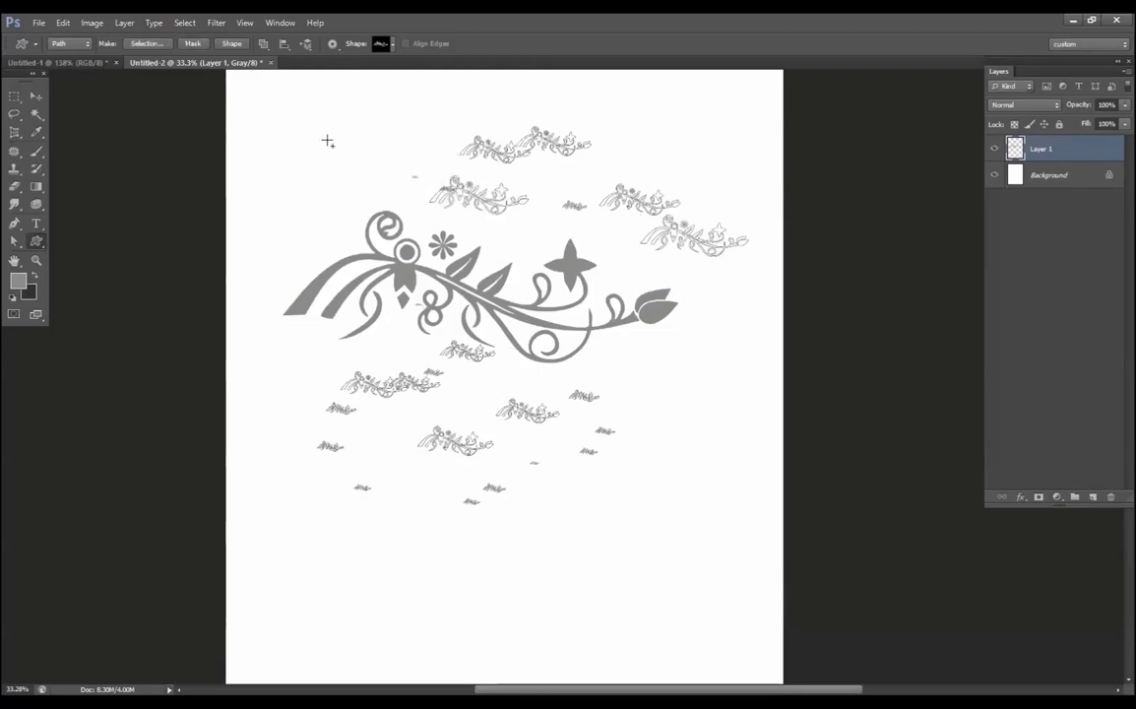
Step: Draw many more floral shape paths of varying sizes in the remaining empty areas around the large gray ornament
drag(228, 96, 330, 133)
drag(283, 177, 364, 208)
drag(241, 204, 354, 285)
drag(259, 325, 351, 359)
drag(256, 378, 331, 409)
drag(262, 414, 430, 517)
drag(384, 535, 529, 591)
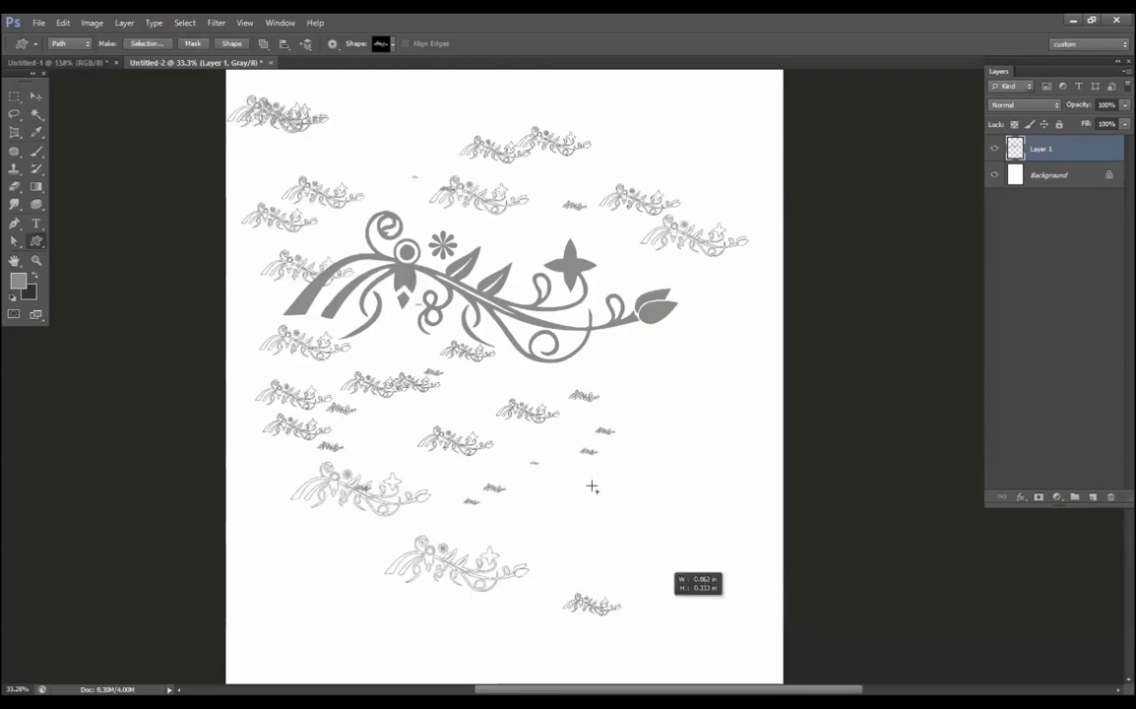
drag(591, 484, 781, 541)
drag(726, 418, 745, 427)
drag(564, 593, 596, 606)
drag(556, 295, 727, 359)
drag(589, 426, 616, 435)
drag(608, 359, 743, 408)
drag(618, 448, 718, 487)
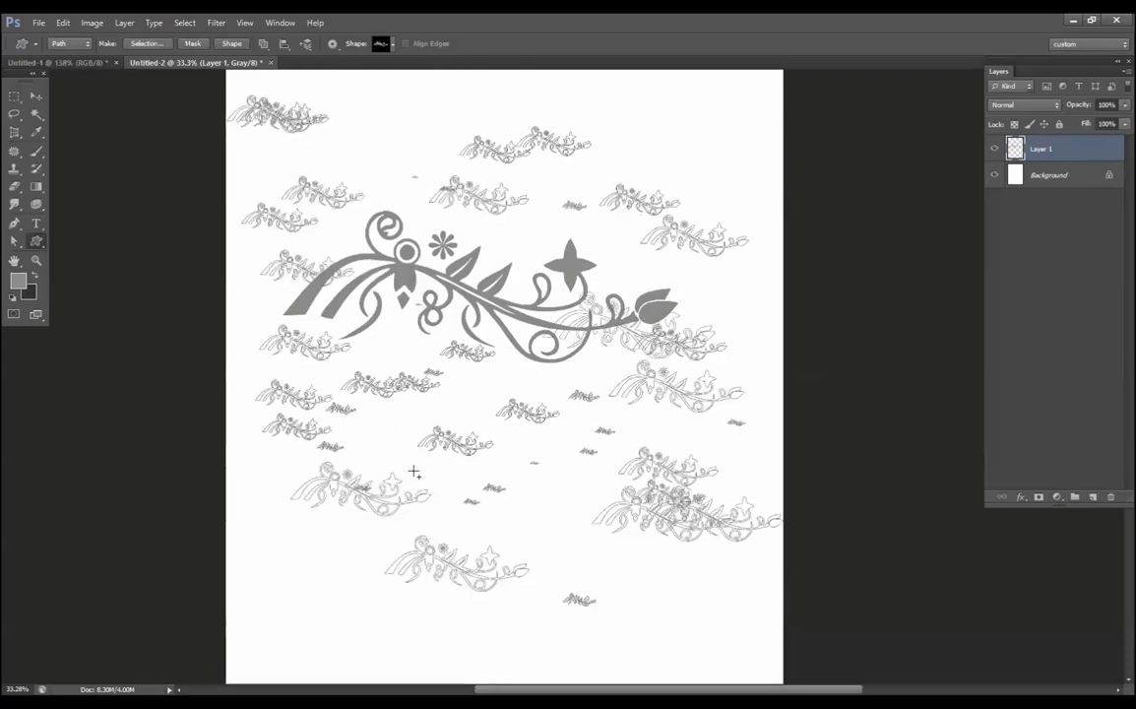
drag(421, 473, 512, 526)
drag(344, 523, 372, 534)
drag(317, 544, 382, 573)
drag(259, 568, 353, 604)
drag(295, 612, 411, 658)
drag(403, 656, 571, 680)
drag(566, 640, 679, 679)
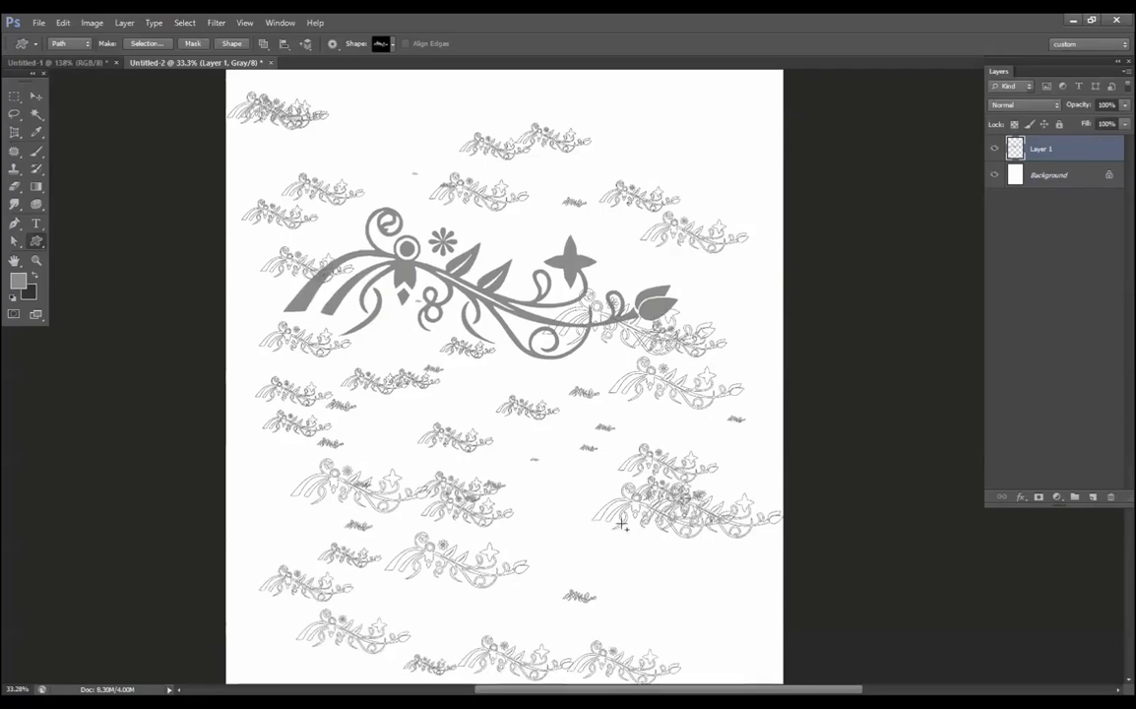
drag(669, 625, 733, 650)
drag(546, 512, 689, 571)
drag(510, 438, 630, 484)
drag(423, 339, 520, 384)
drag(389, 231, 539, 295)
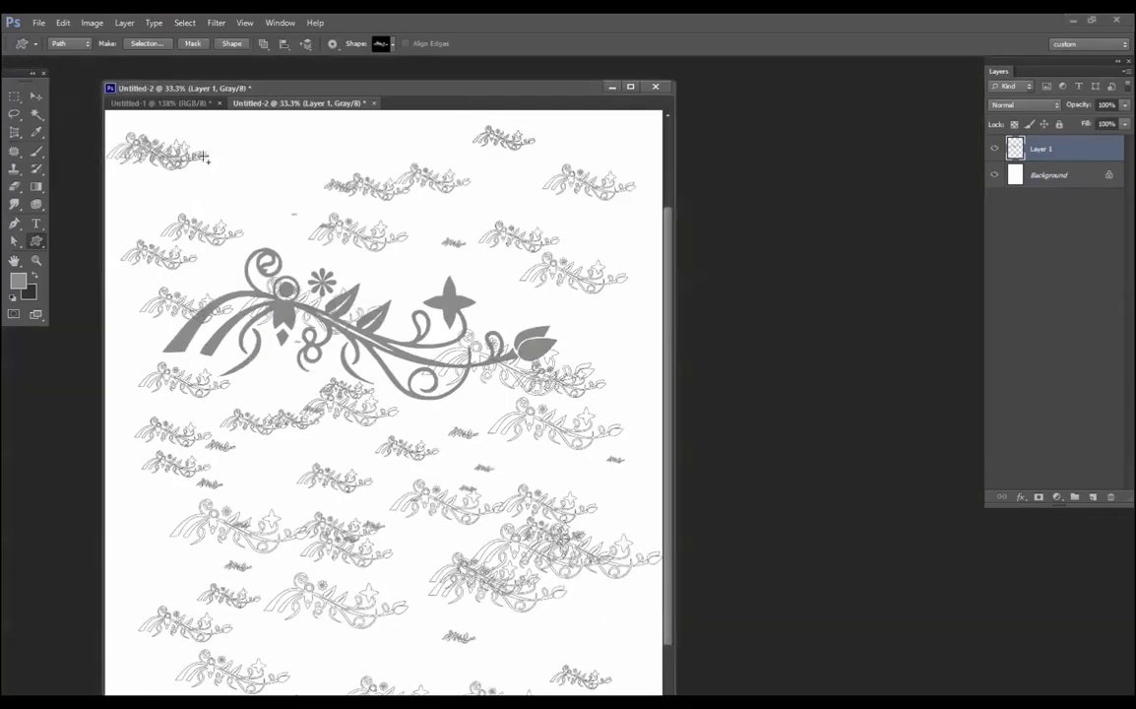
drag(203, 158, 288, 159)
Step: Turn the scattered floral paths into a selection, fill it with the gray foreground color on Layer 1, and deselect
scroll(365, 552, down, 3)
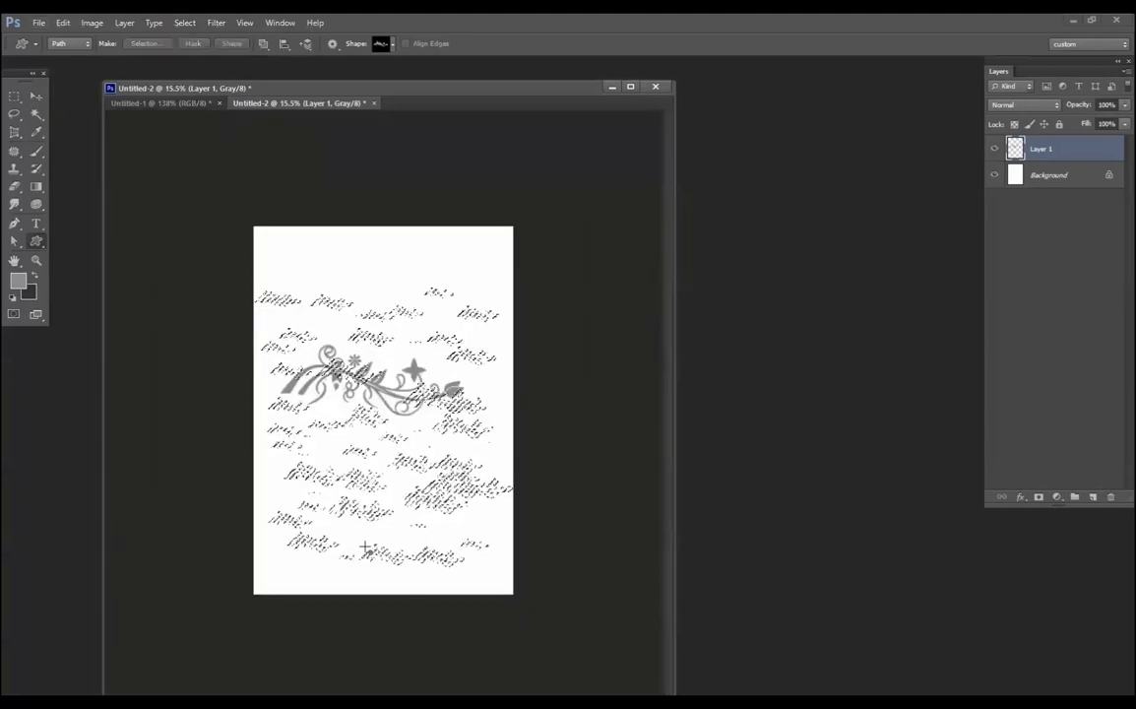
key(Escape)
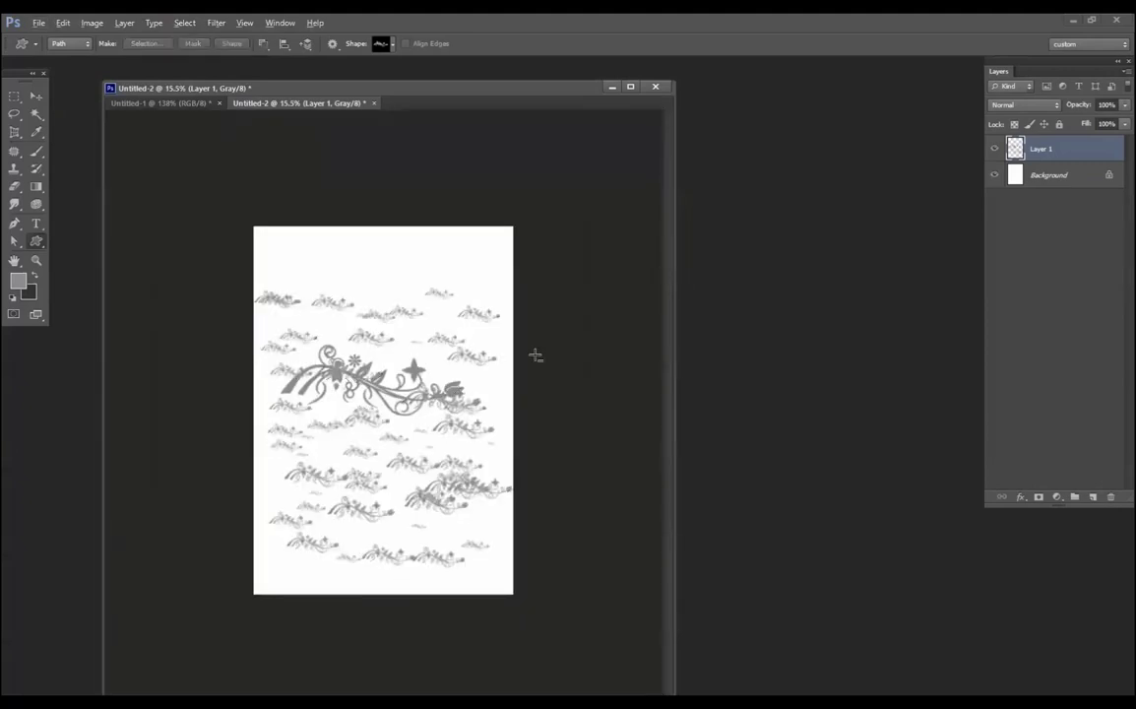
scroll(535, 354, up, 3)
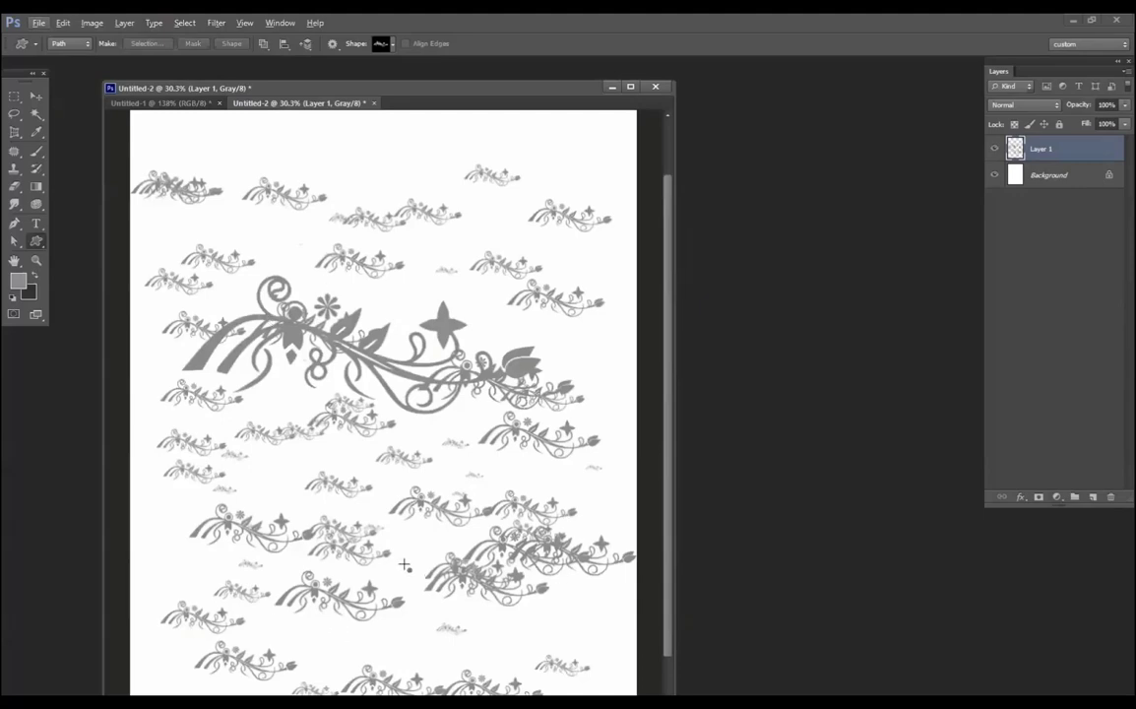
scroll(417, 235, up, 4)
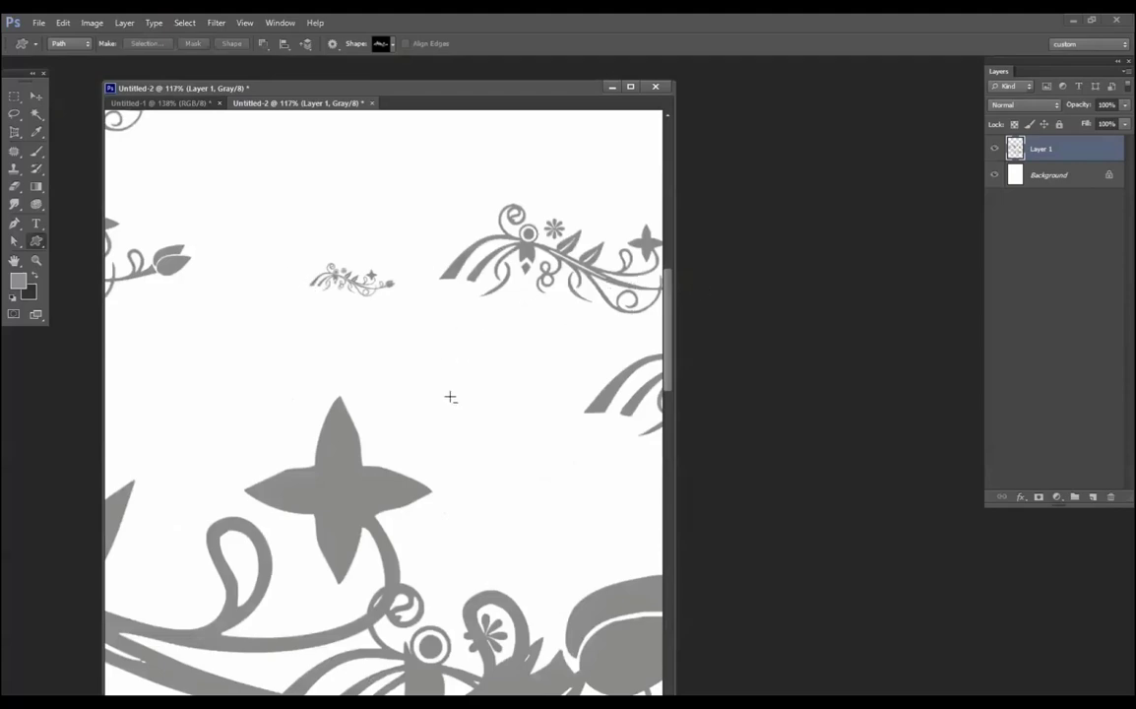
Step: Delete Layer 1 with all the gray floral ornaments and move the document window toward the middle of the workspace
scroll(454, 407, down, 3)
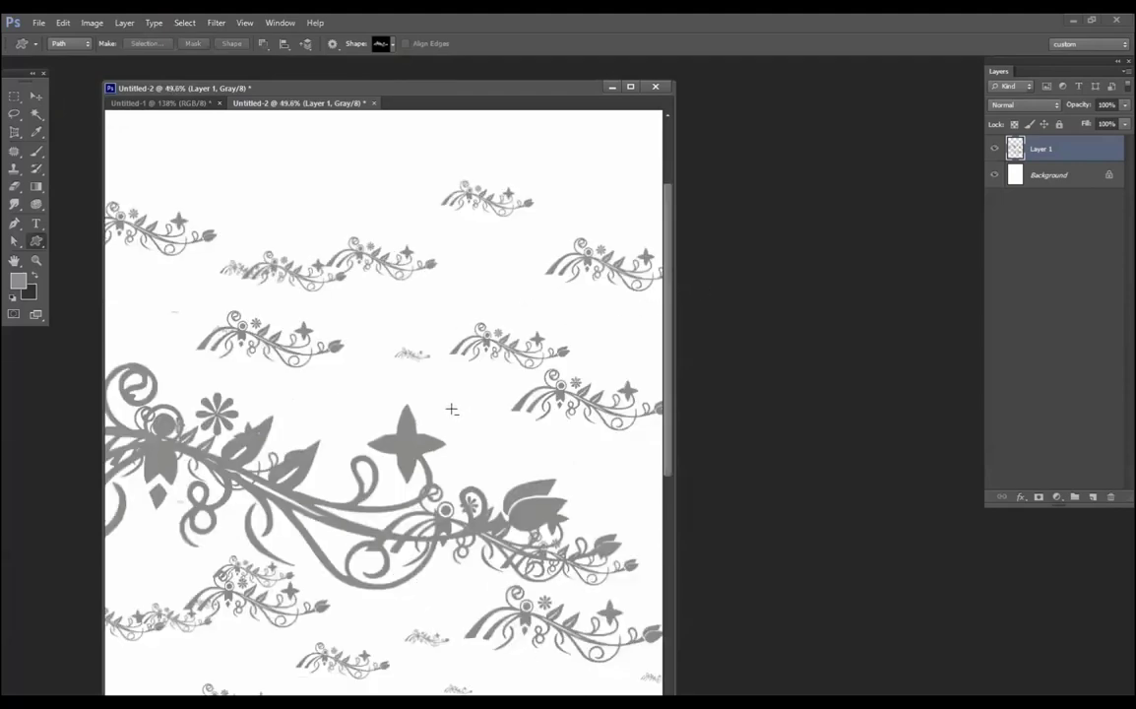
scroll(452, 410, down, 2)
drag(1043, 148, 1111, 496)
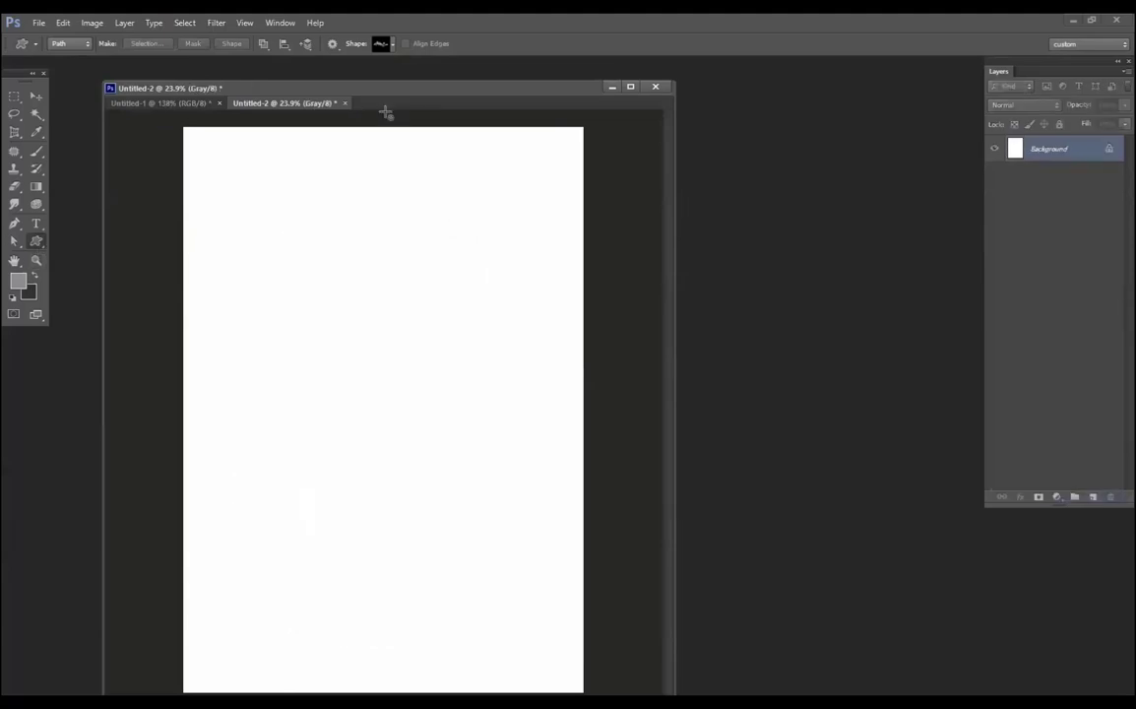
drag(427, 94, 591, 91)
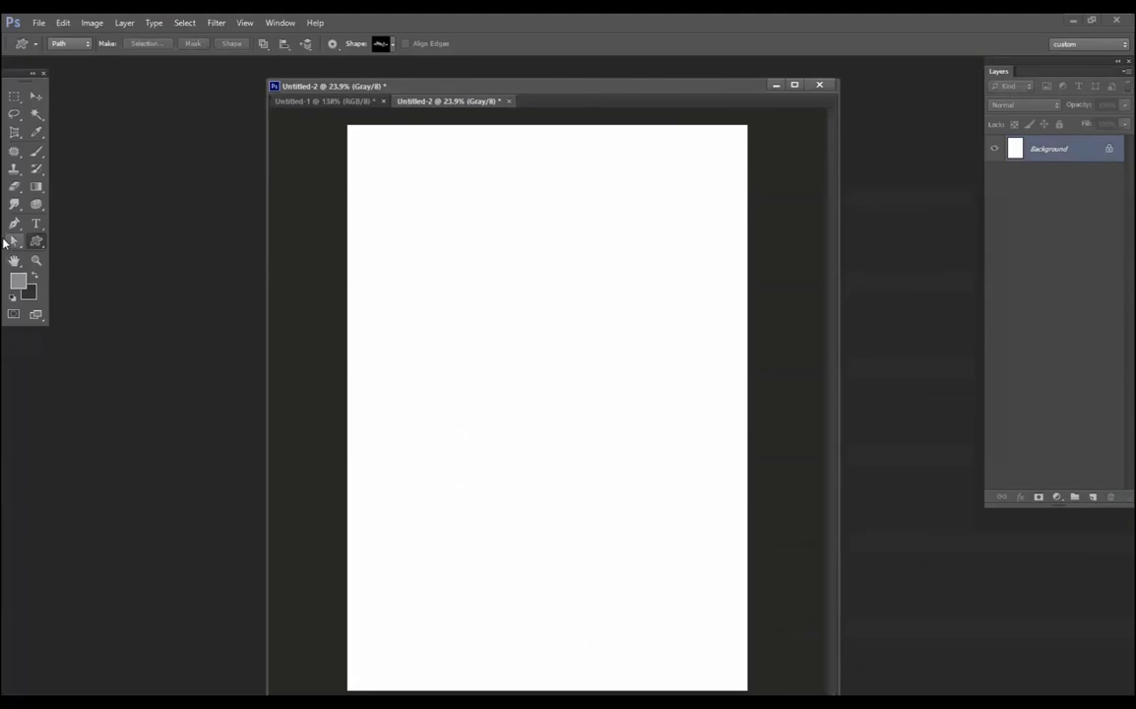
Step: With the Pen tool in Path mode, draw a closed, tilted four-sided path with straight edges in the page's upper half
drag(15, 223, 82, 230)
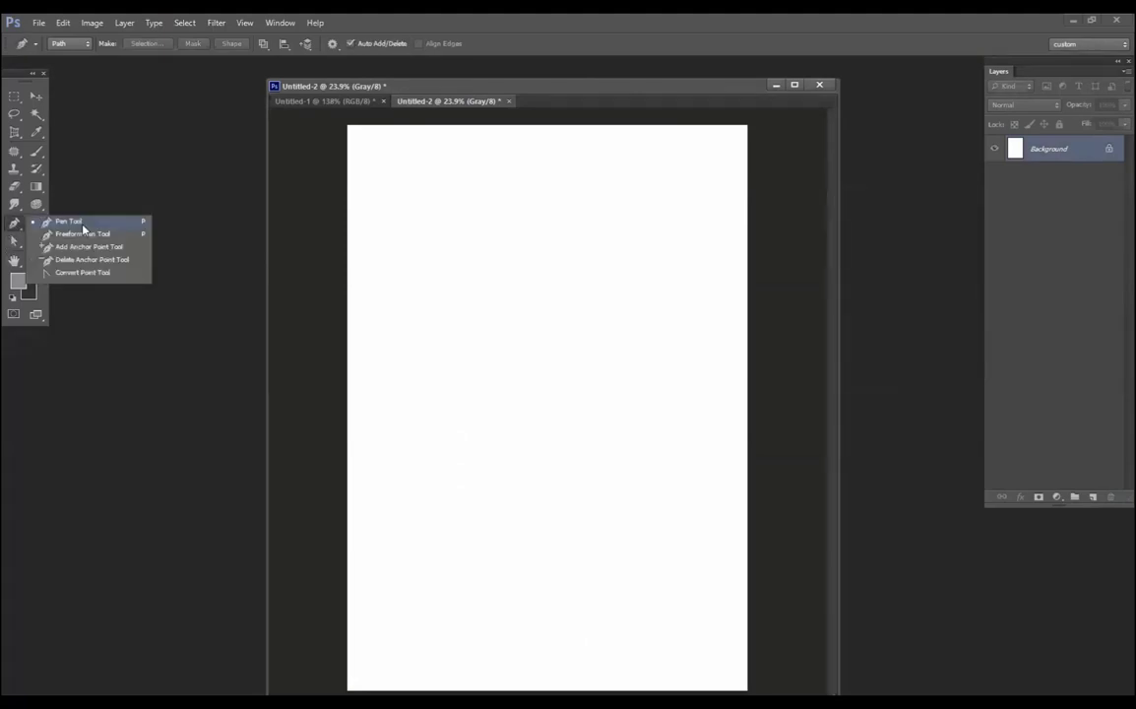
click(82, 230)
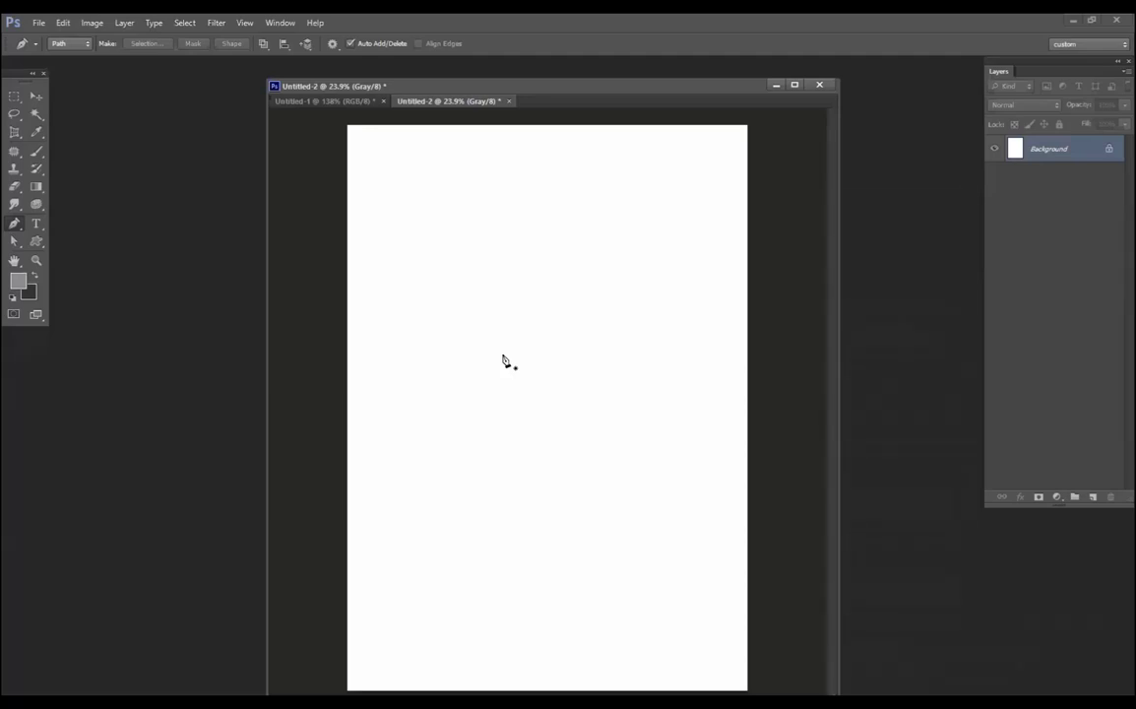
click(539, 236)
click(635, 392)
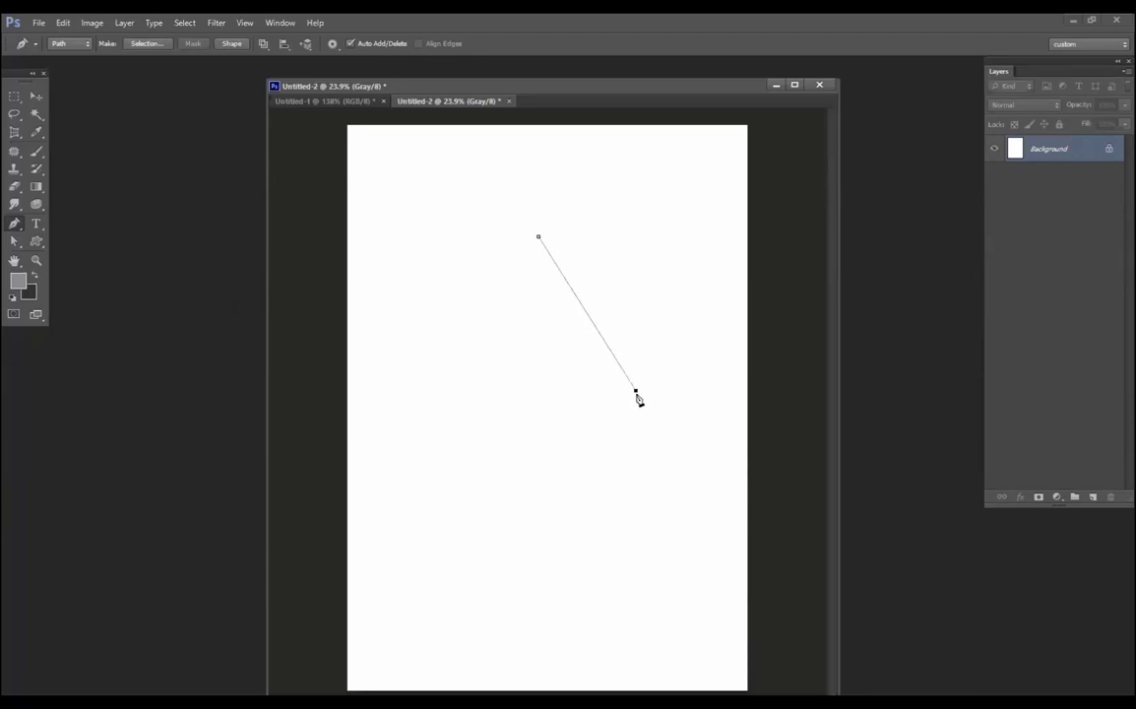
click(470, 508)
click(381, 334)
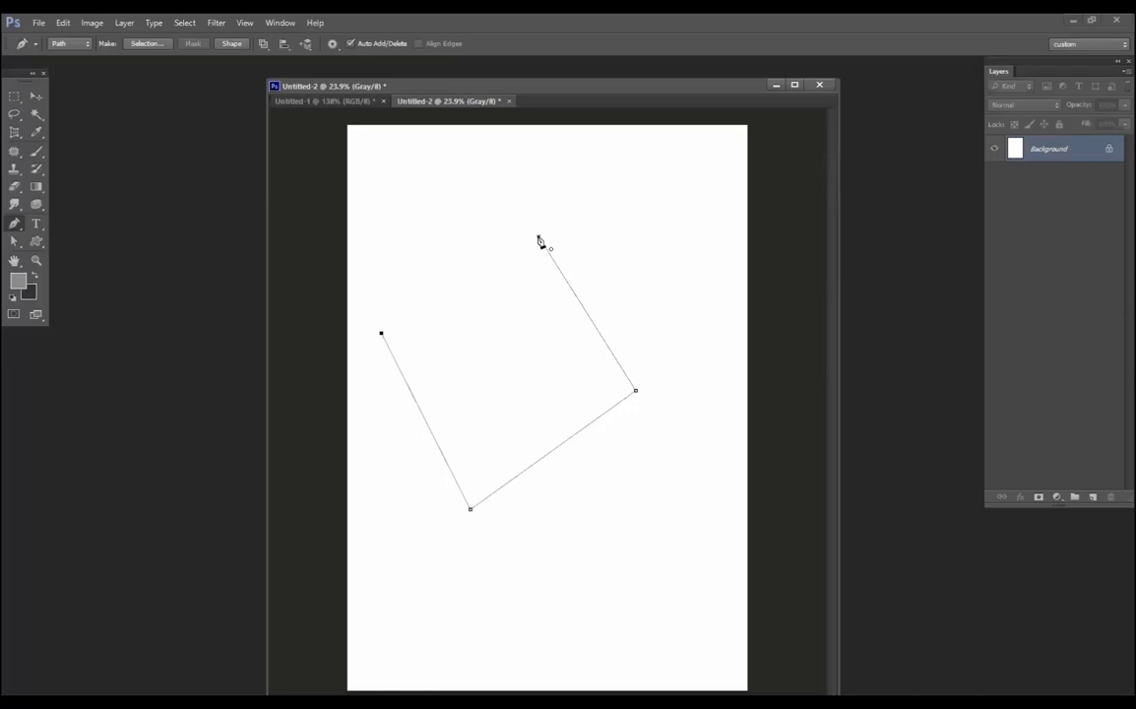
click(539, 239)
Step: Convert the four-sided path into a selection and fill it with the gray foreground color on the Background layer
key(ctrl+Return)
key(alt+BackSpace)
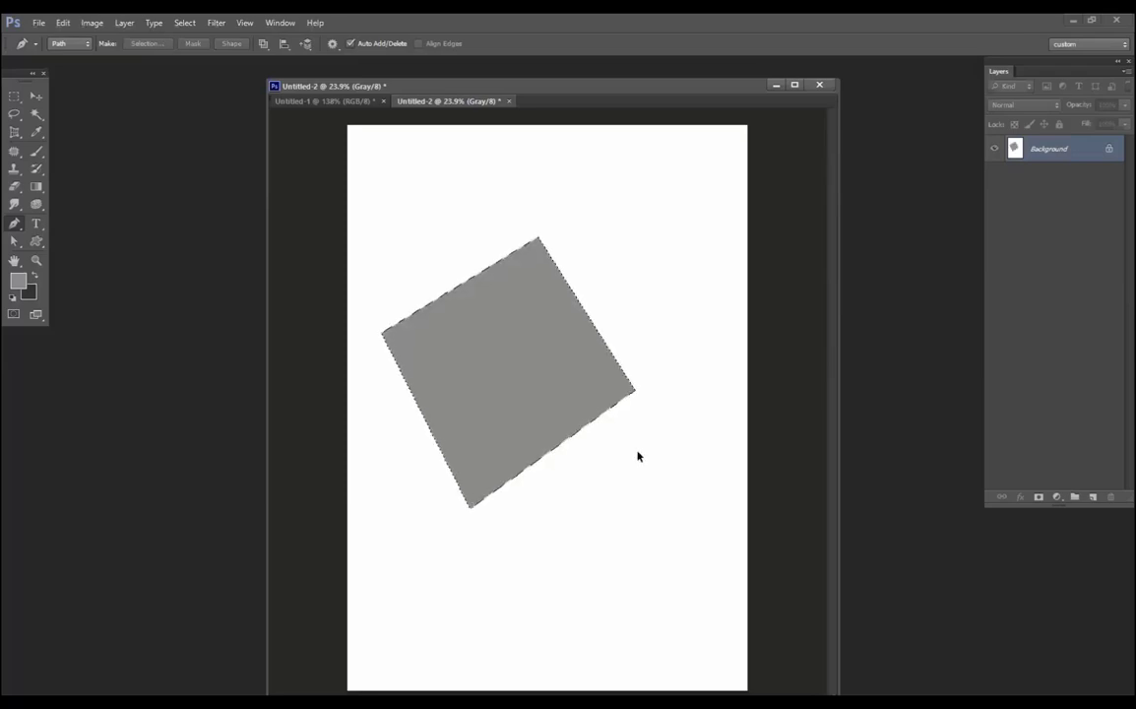
Step: Clear the grey square from the canvas and remove its selection
key(ctrl+z)
key(ctrl+d)
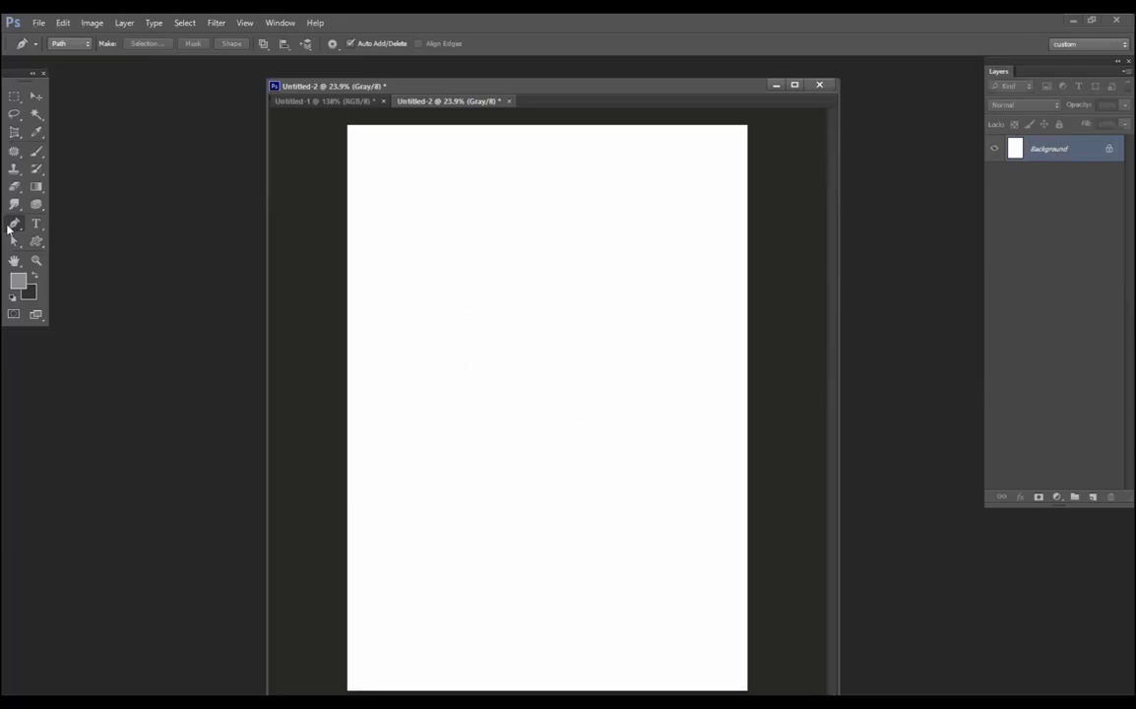
Step: Draw a two-point curved path with the Pen tool and reposition its end anchor slightly up and inward
click(544, 233)
click(624, 399)
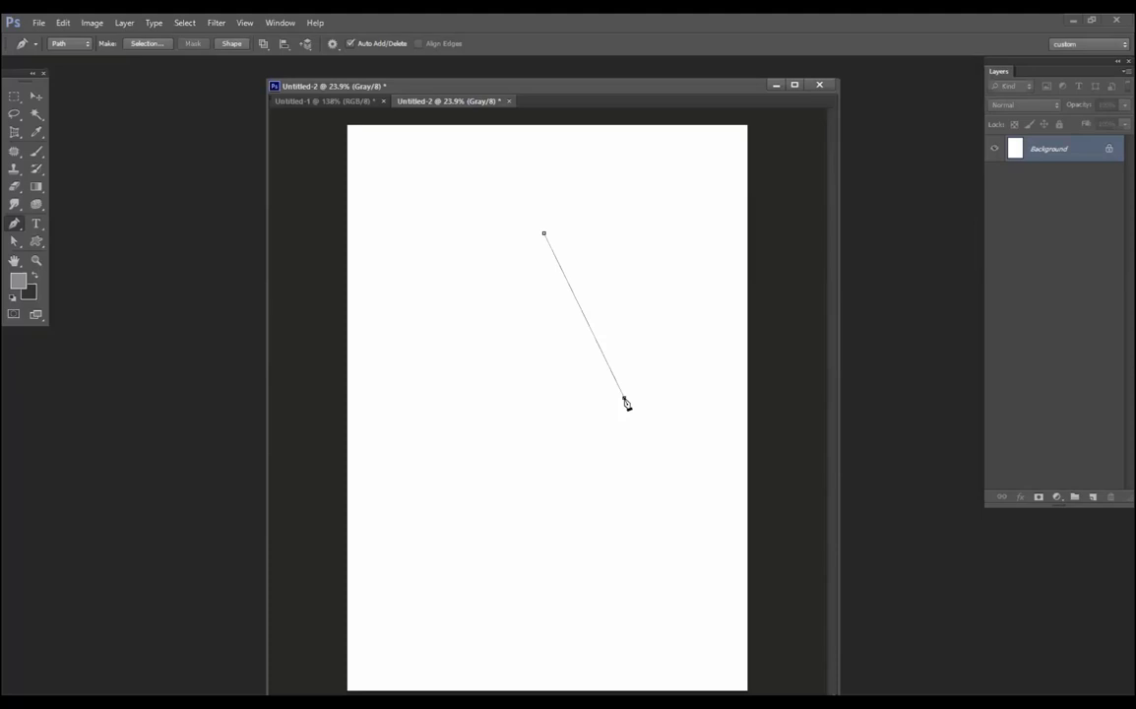
drag(625, 400, 591, 543)
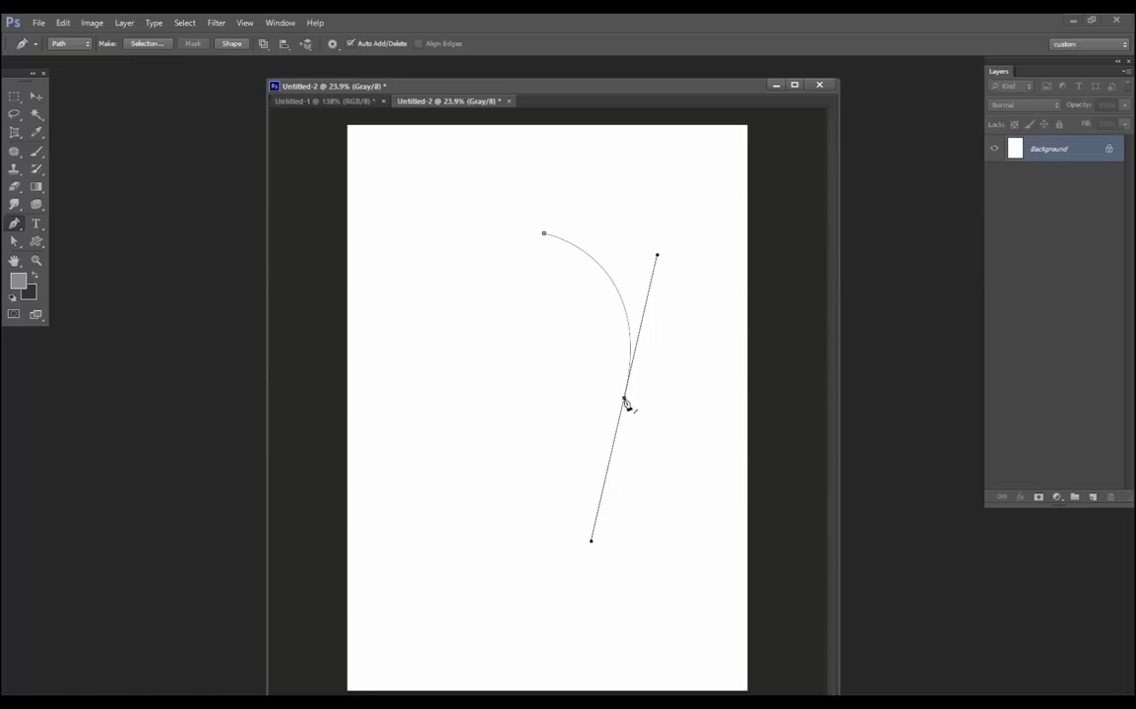
drag(624, 400, 614, 375)
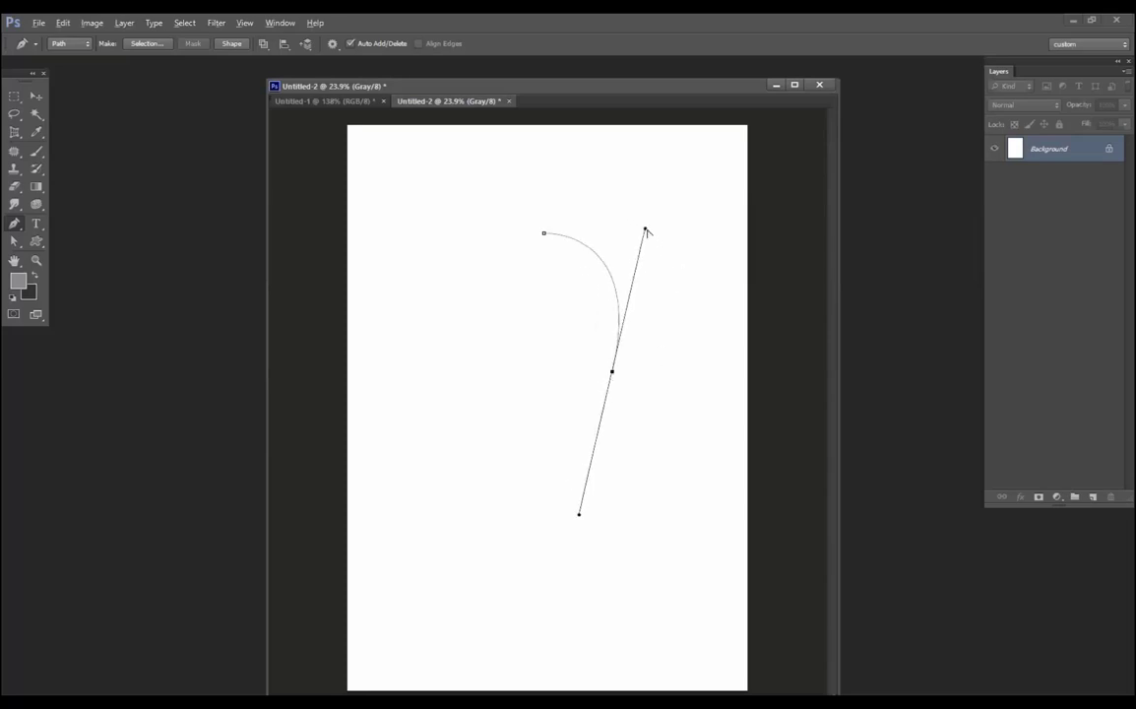
Step: Reshape the curve by adjusting the end anchor's upper handle, and swing its lower handle outward independently
drag(646, 230, 639, 257)
drag(641, 255, 666, 233)
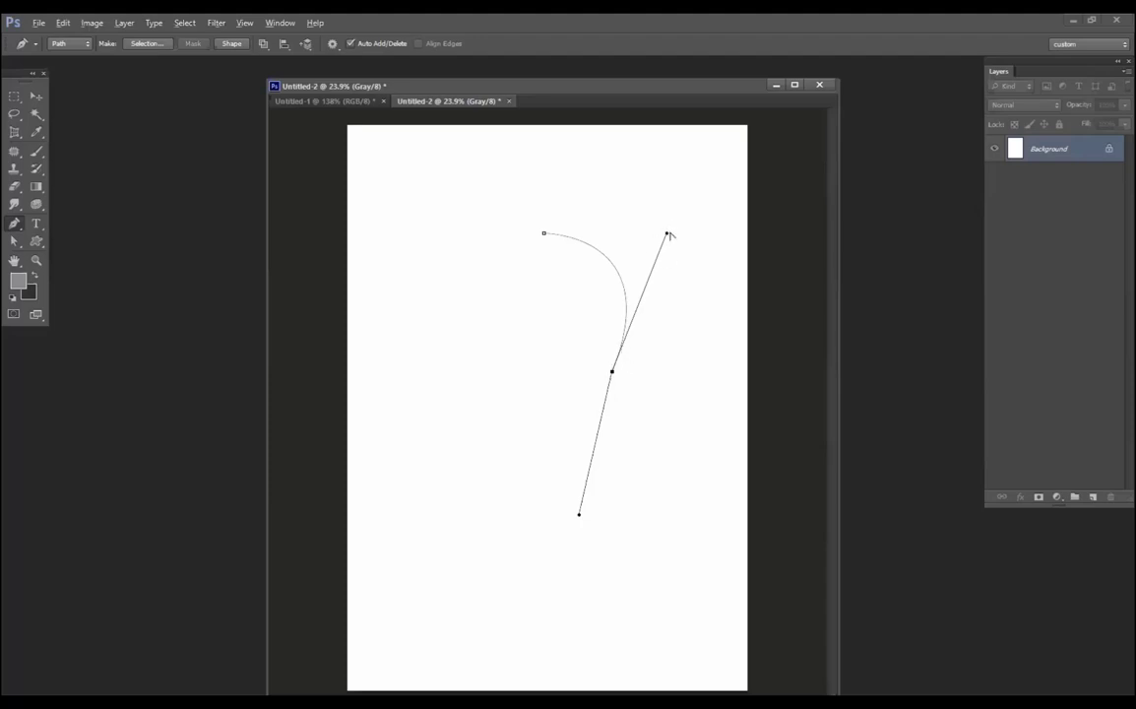
drag(666, 235, 654, 231)
drag(579, 515, 644, 484)
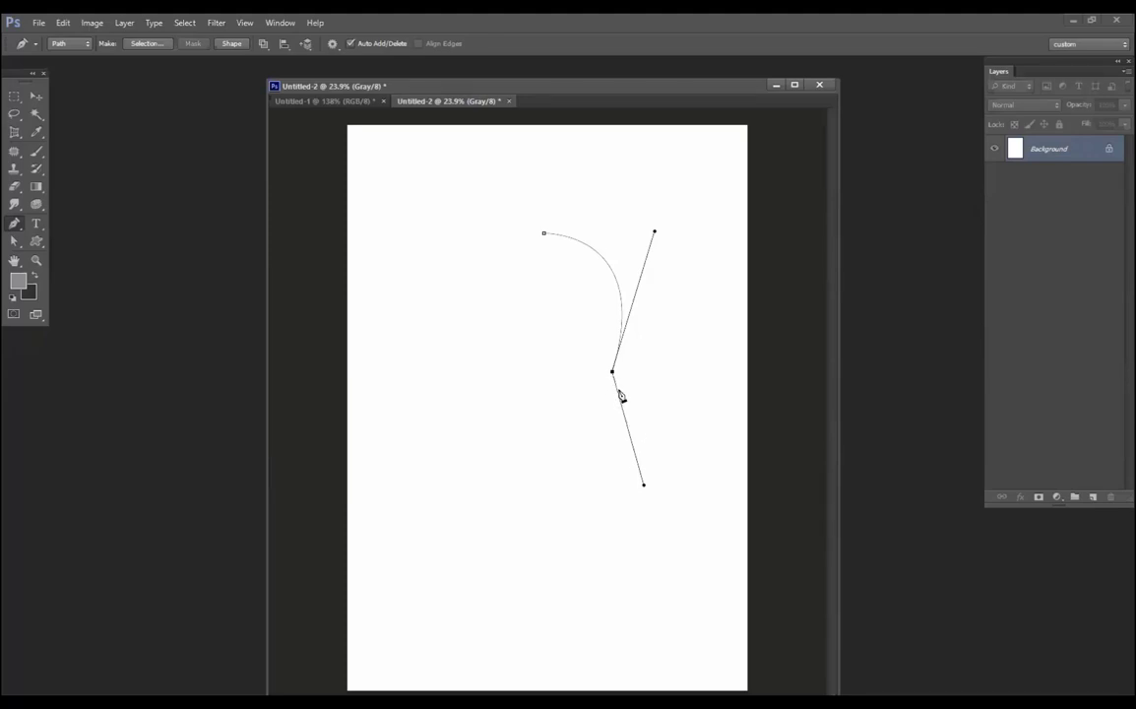
Step: Extend the path to a third anchor at the lower left with an inward-bent curve, and delete the whole path
click(453, 480)
drag(646, 491, 584, 491)
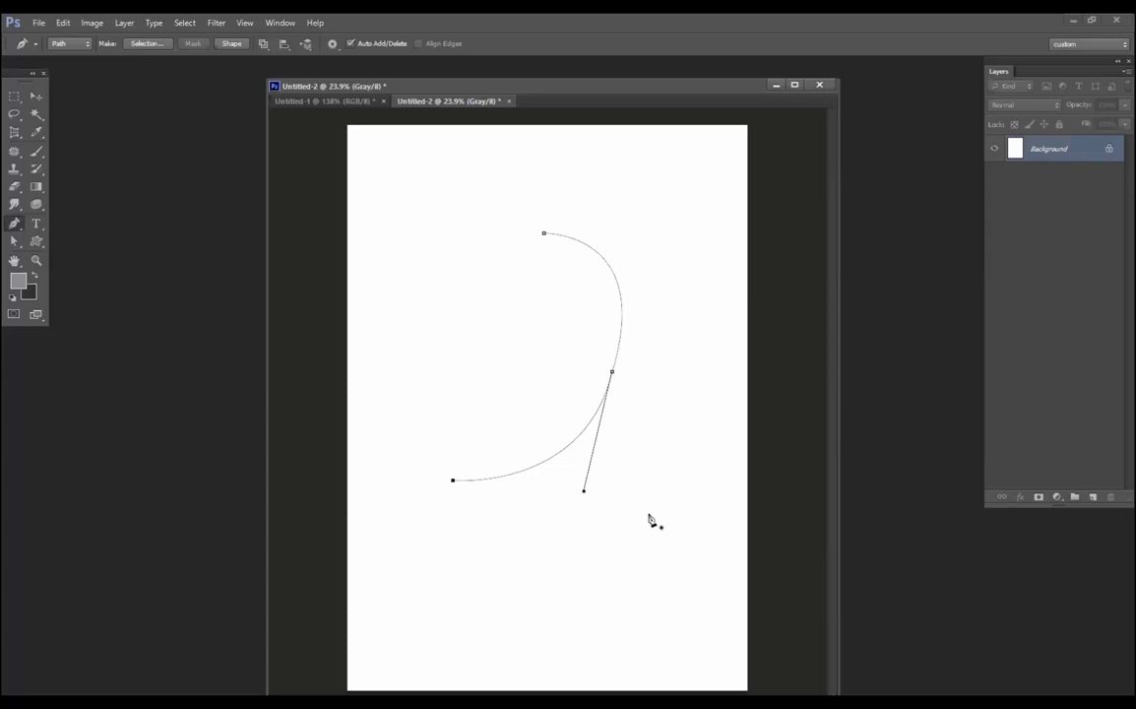
key(Delete)
key(Delete)
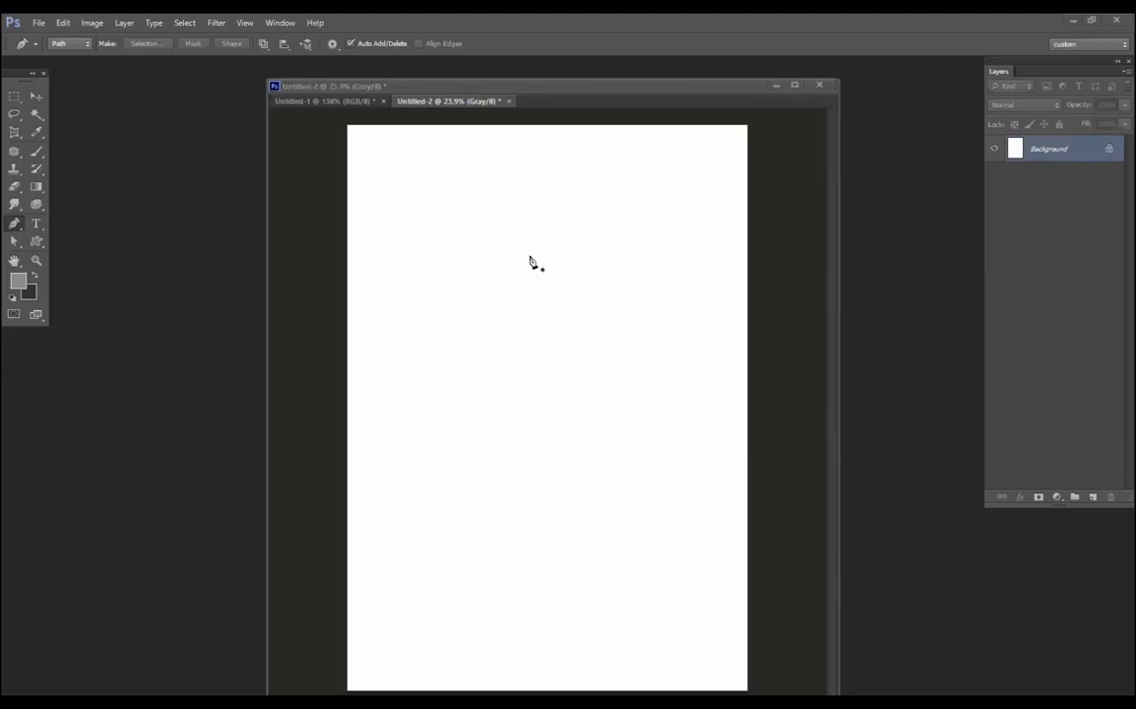
Step: Paste the copied black floral ornament into the document as a new layer
key(ctrl+v)
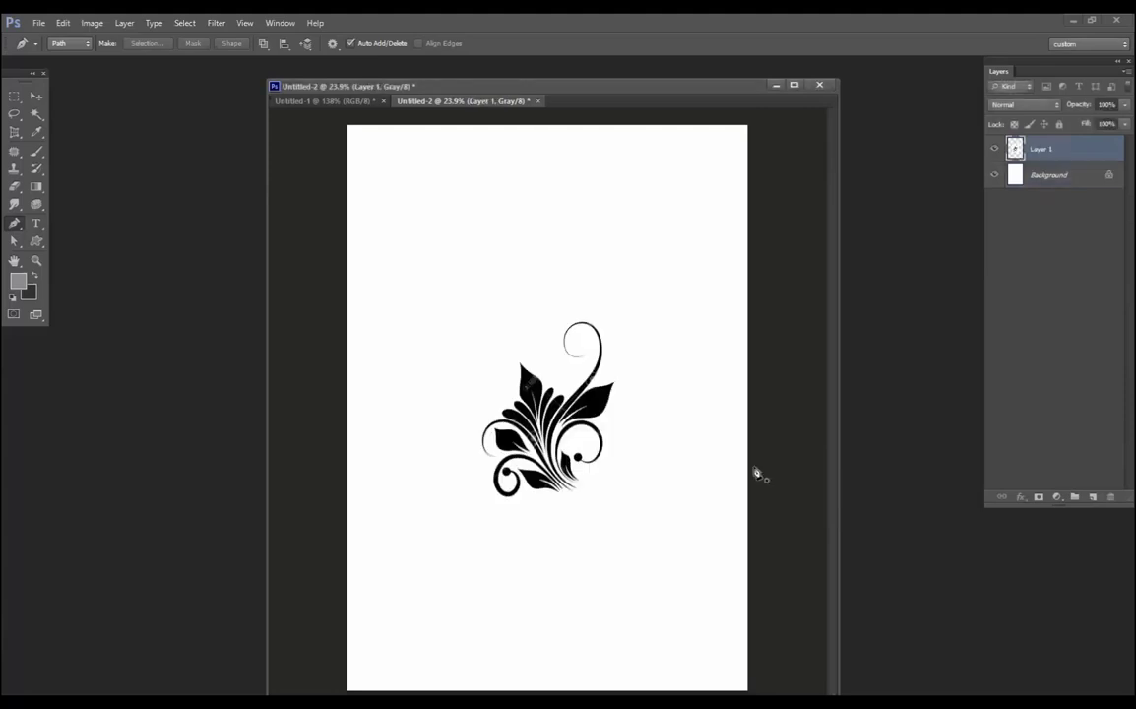
scroll(630, 425, up, 5)
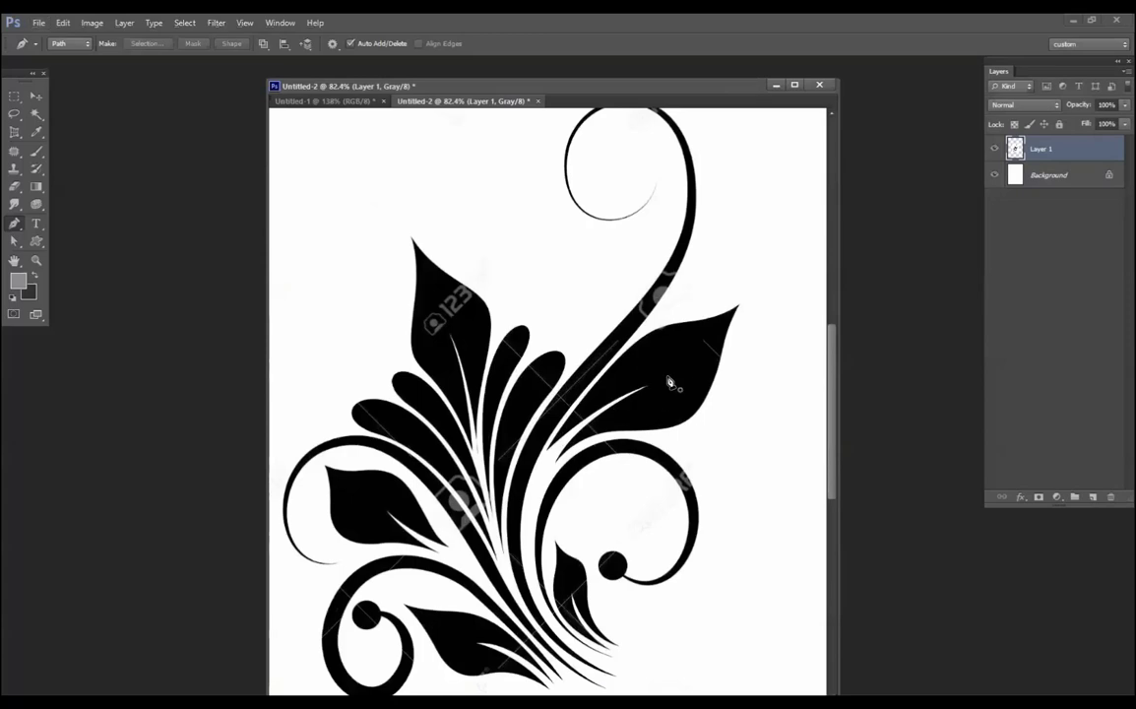
scroll(661, 377, up, 2)
scroll(642, 403, up, 1)
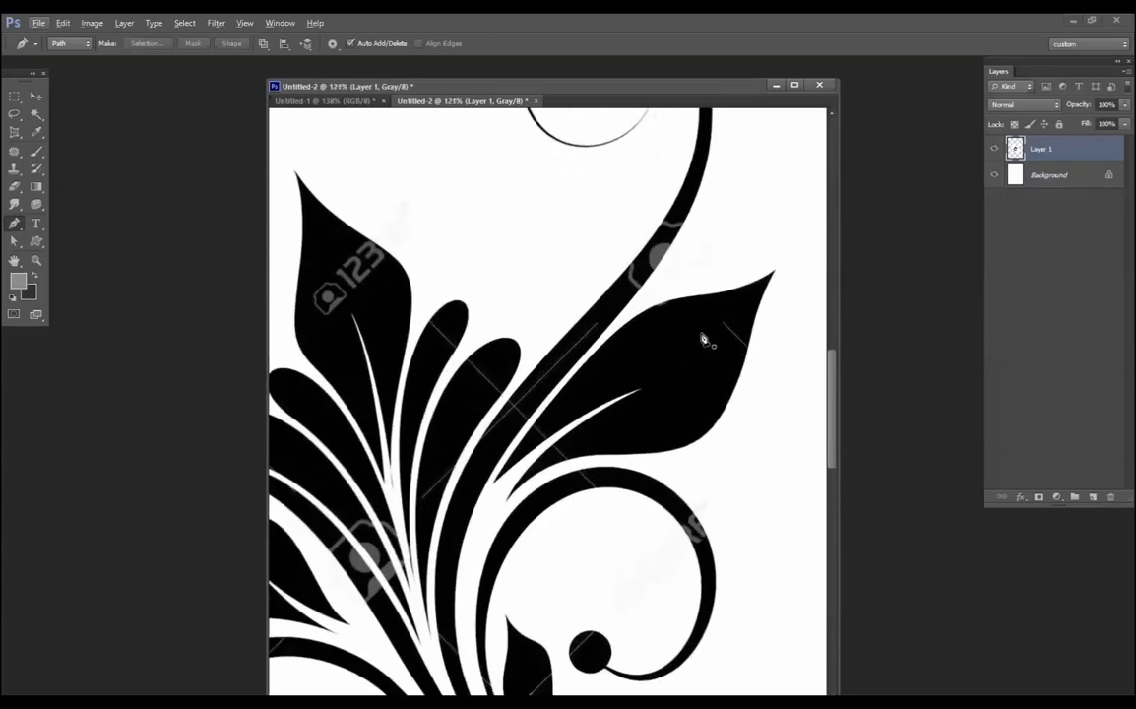
scroll(682, 336, up, 1)
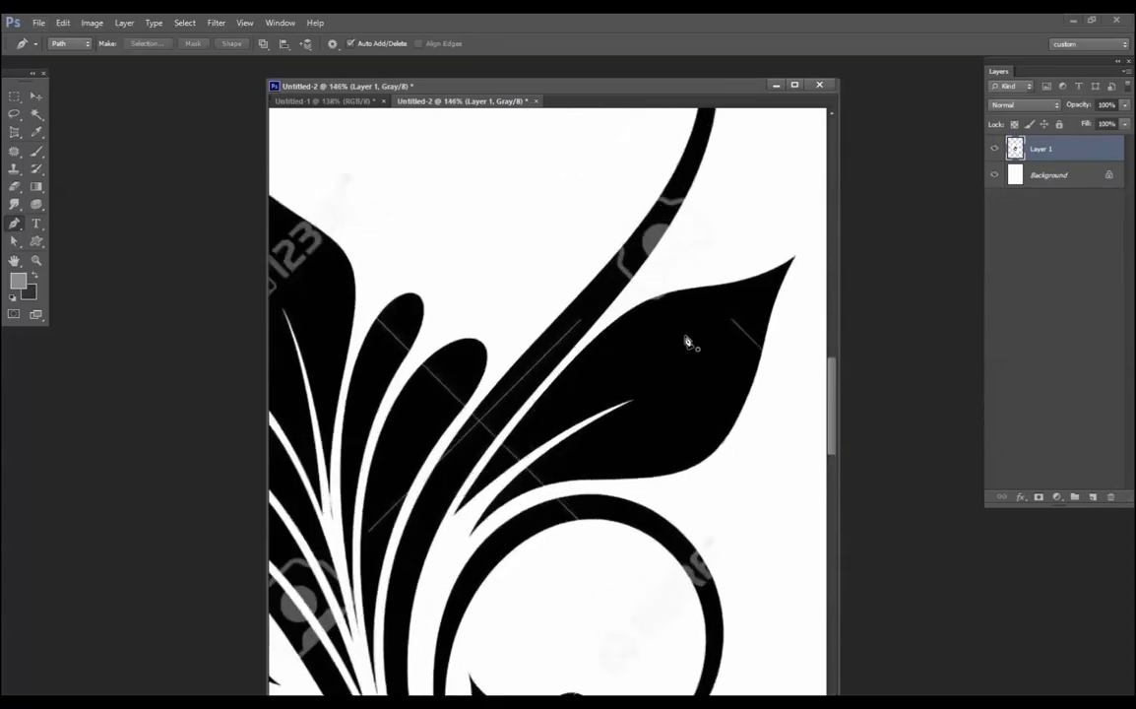
Step: Start a Pen path at the base of the ornament's right leaf and fit a smooth anchor along its upper edge
click(453, 514)
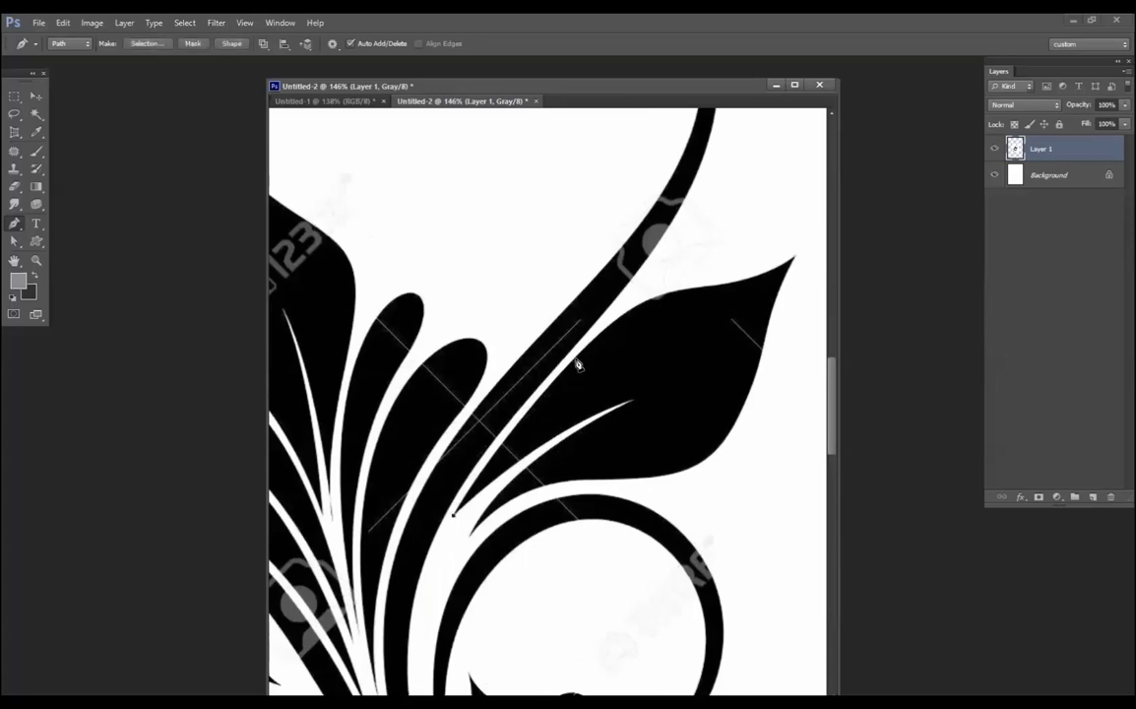
drag(577, 358, 603, 339)
drag(618, 322, 640, 305)
key(alt)
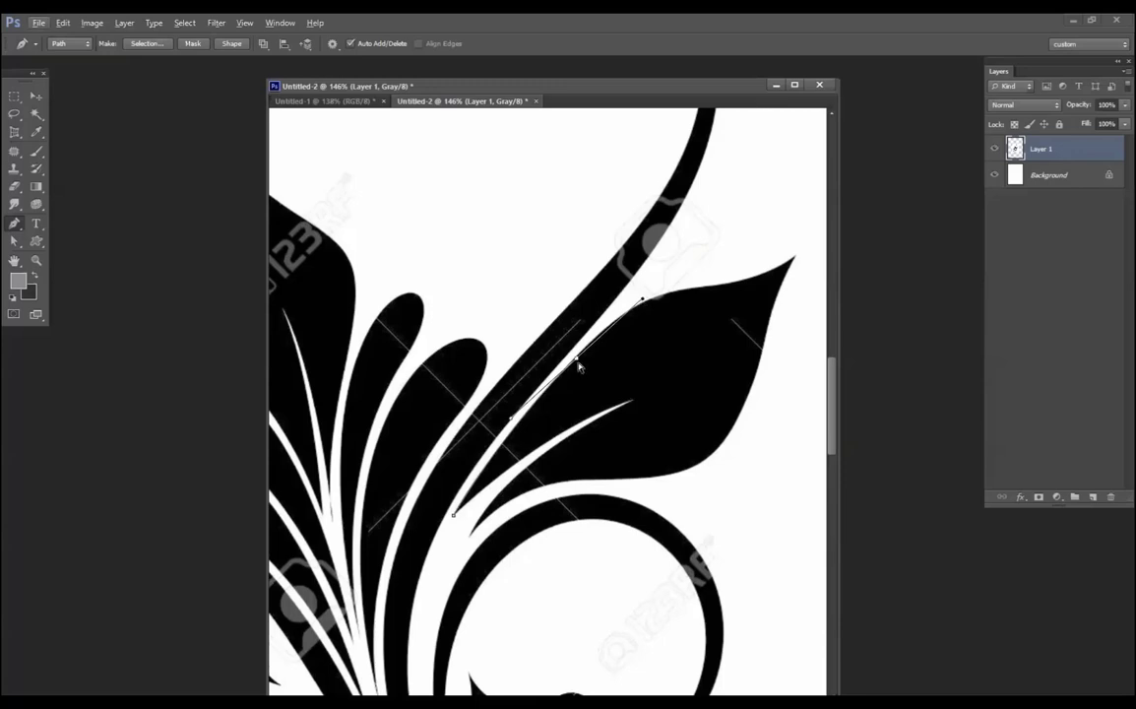
drag(578, 364, 597, 340)
key(alt)
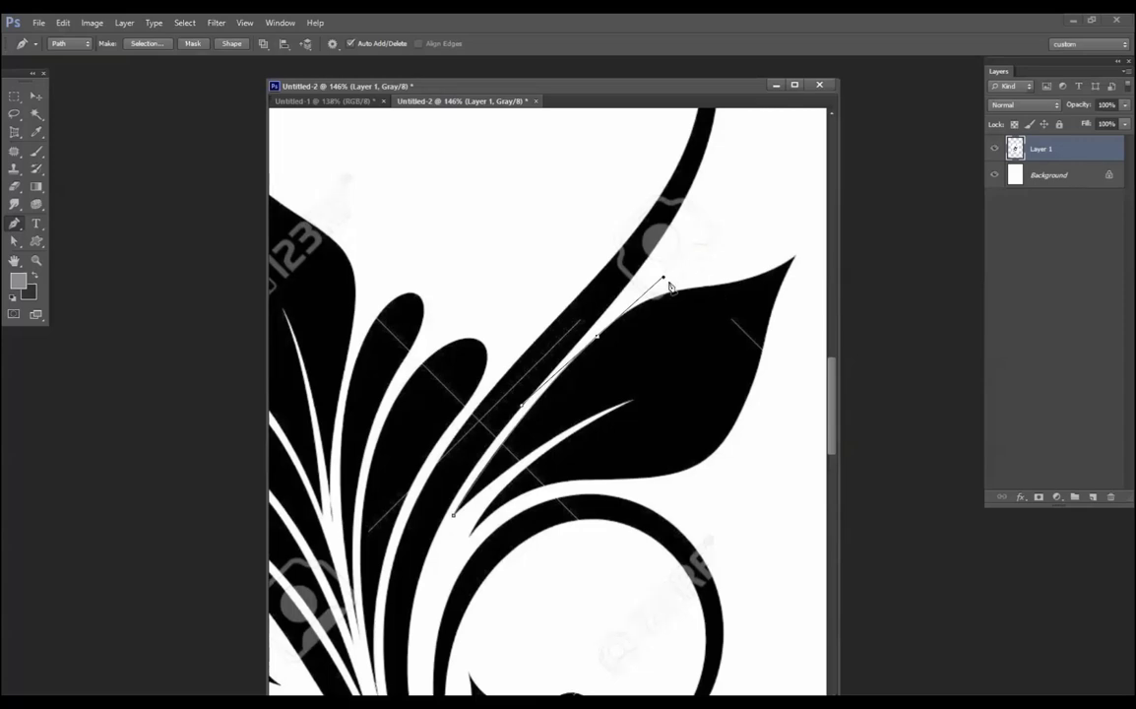
Step: Continue the path along the leaf's upper edge, adjusting the curve handles, and place a corner anchor at the tip
drag(666, 282, 682, 291)
drag(682, 290, 677, 254)
click(732, 288)
drag(674, 254, 638, 288)
drag(795, 258, 805, 248)
alt+click(795, 257)
Step: Trace the leaf's right and lower edges with curved segments down to its lower base point
drag(767, 342, 758, 372)
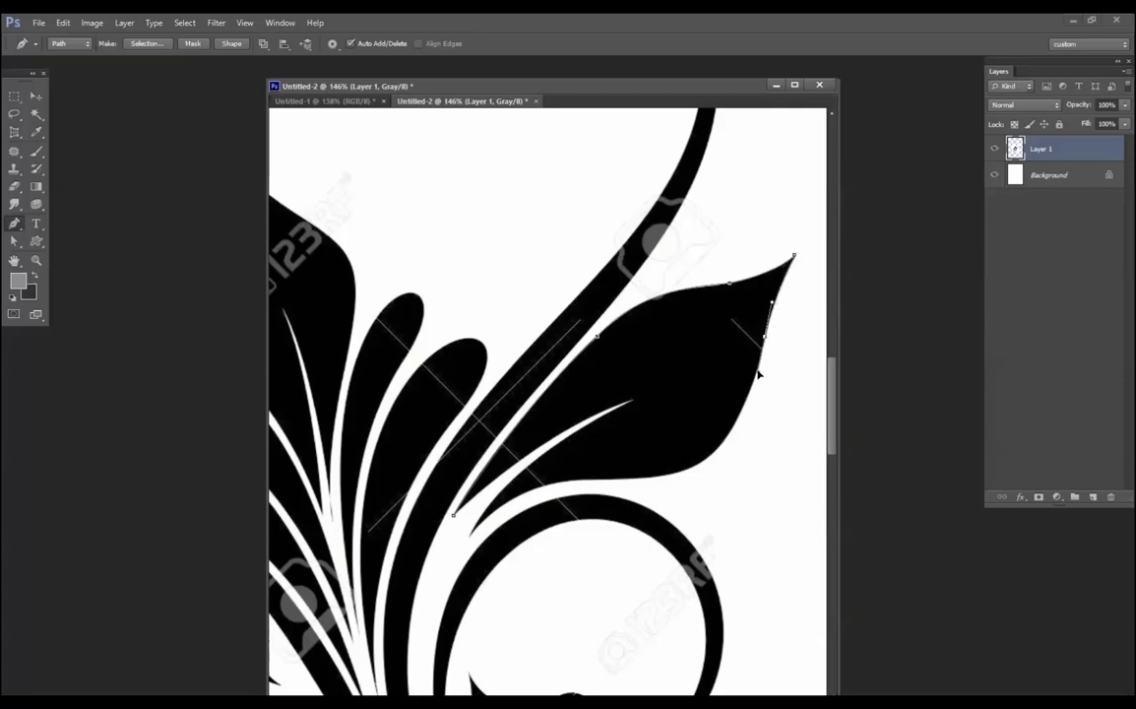
drag(649, 478, 555, 483)
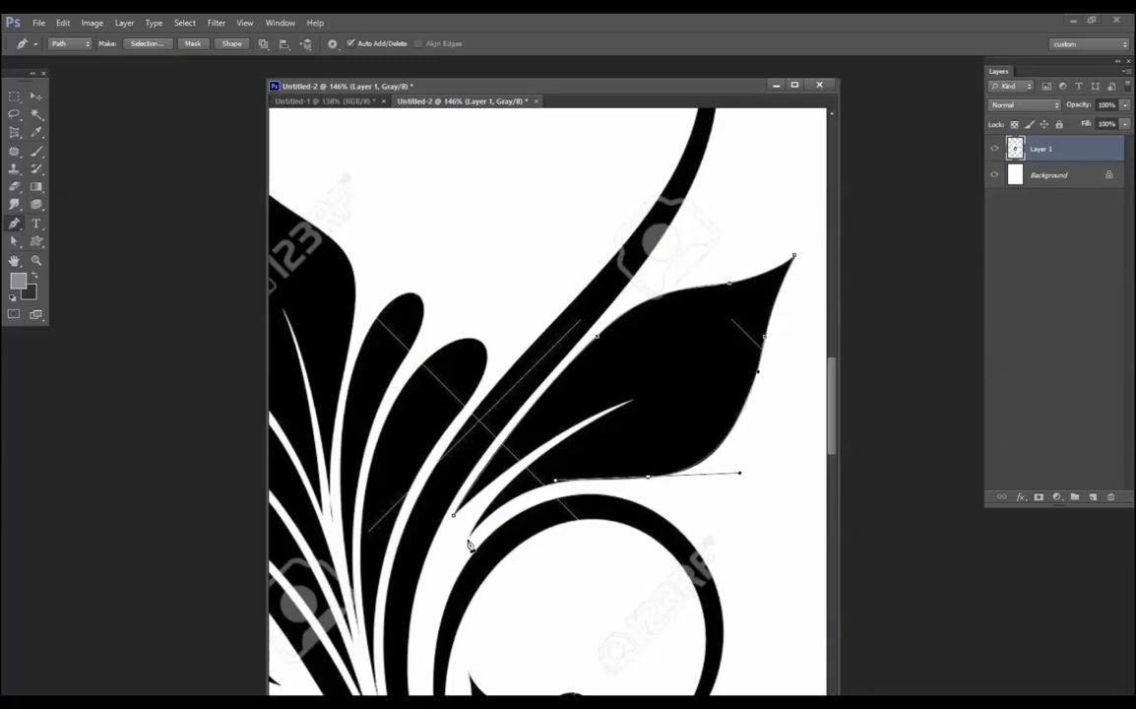
mouse_move(473, 534)
mouse_down()
mouse_move(428, 590)
mouse_move(423, 497)
mouse_move(445, 419)
mouse_move(438, 462)
mouse_move(472, 539)
mouse_up()
Step: Trace both sides of the leaf's white vein slit and close the path at its starting anchor
click(630, 406)
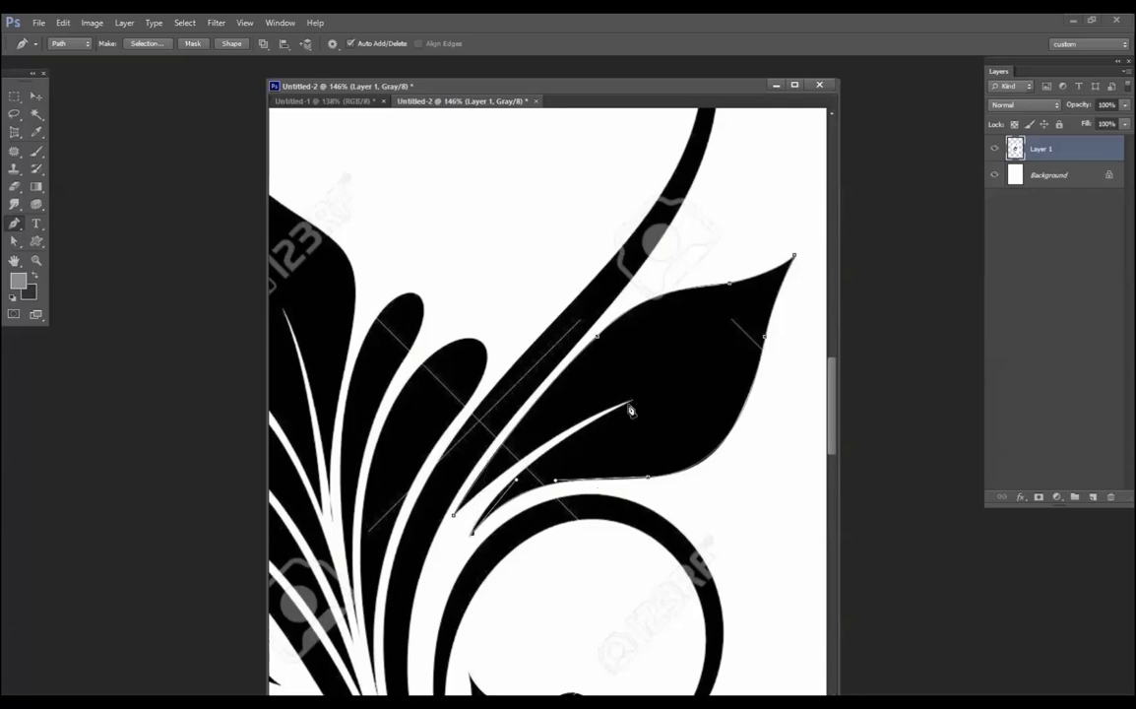
drag(633, 405, 759, 348)
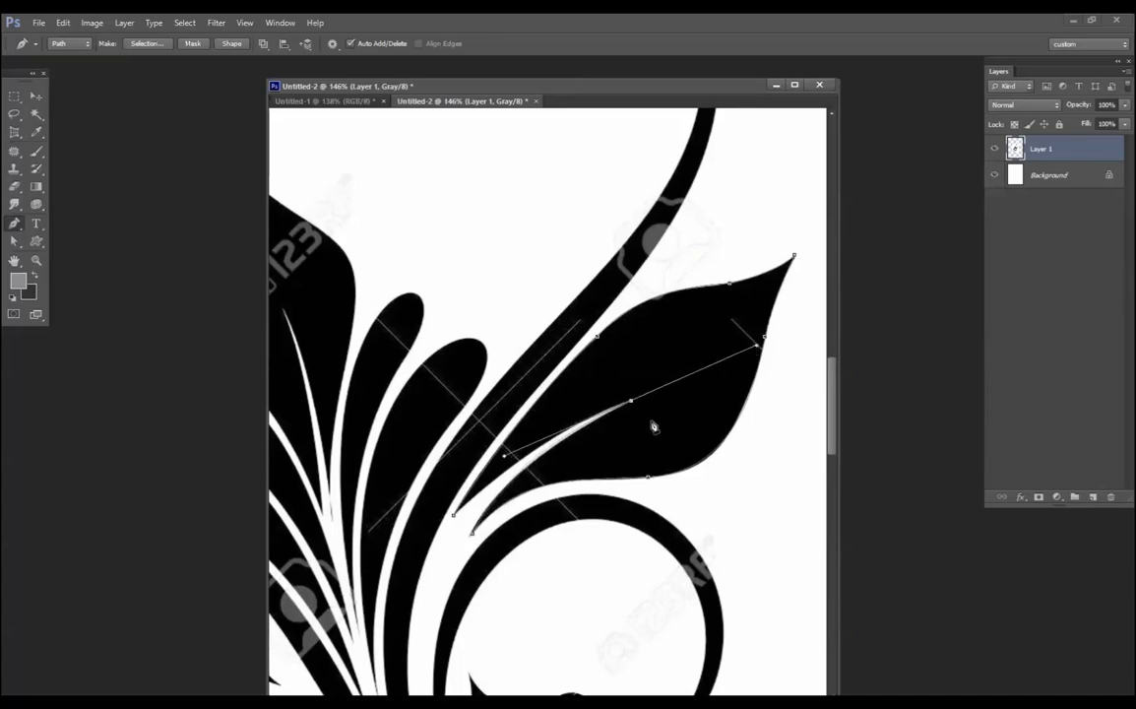
drag(505, 458, 493, 465)
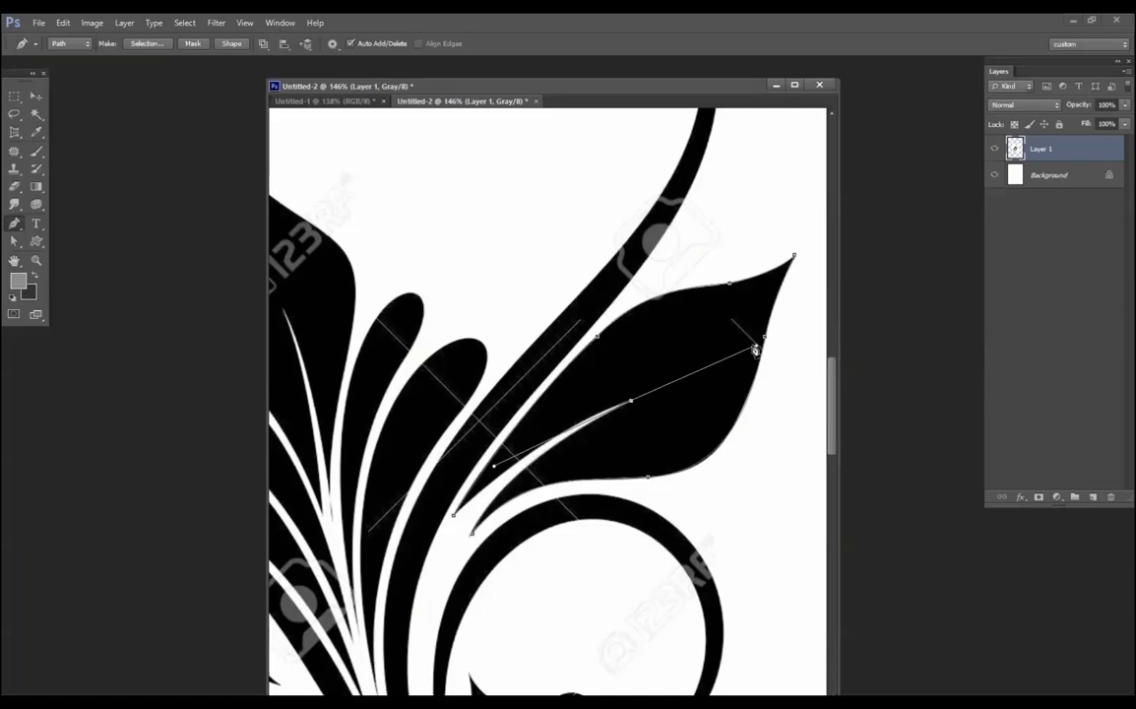
alt+click(632, 404)
drag(455, 517, 362, 609)
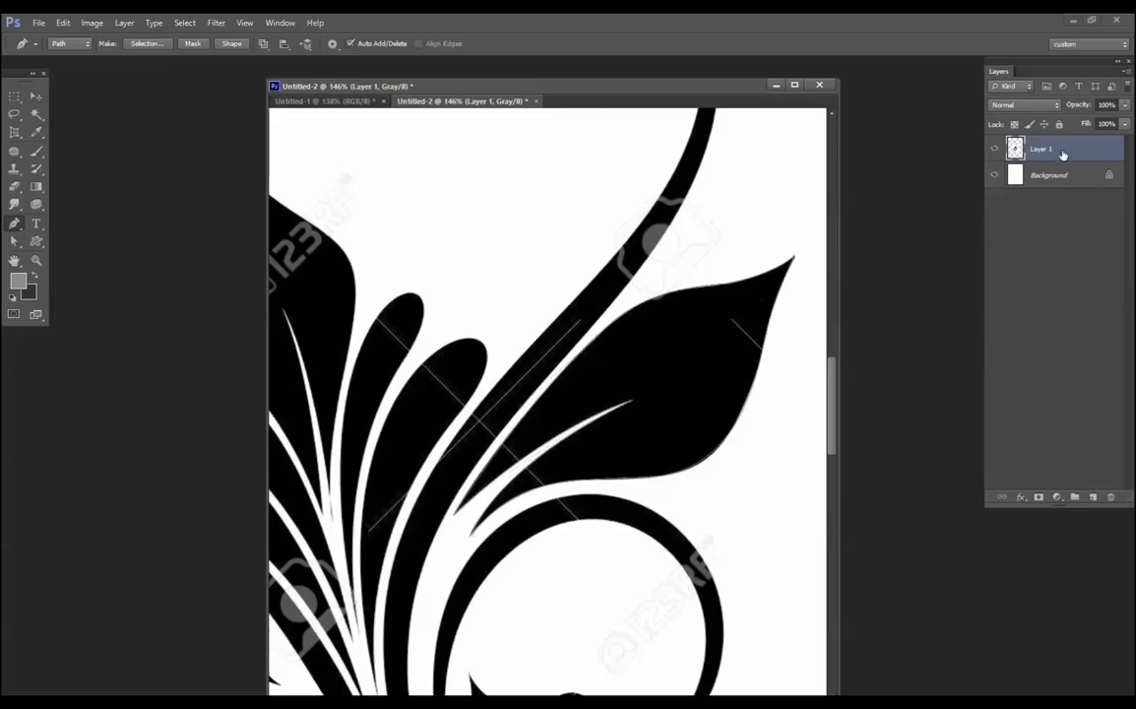
Step: Delete the floral ornament layer and convert the leaf path into a selection
drag(1063, 155, 1110, 497)
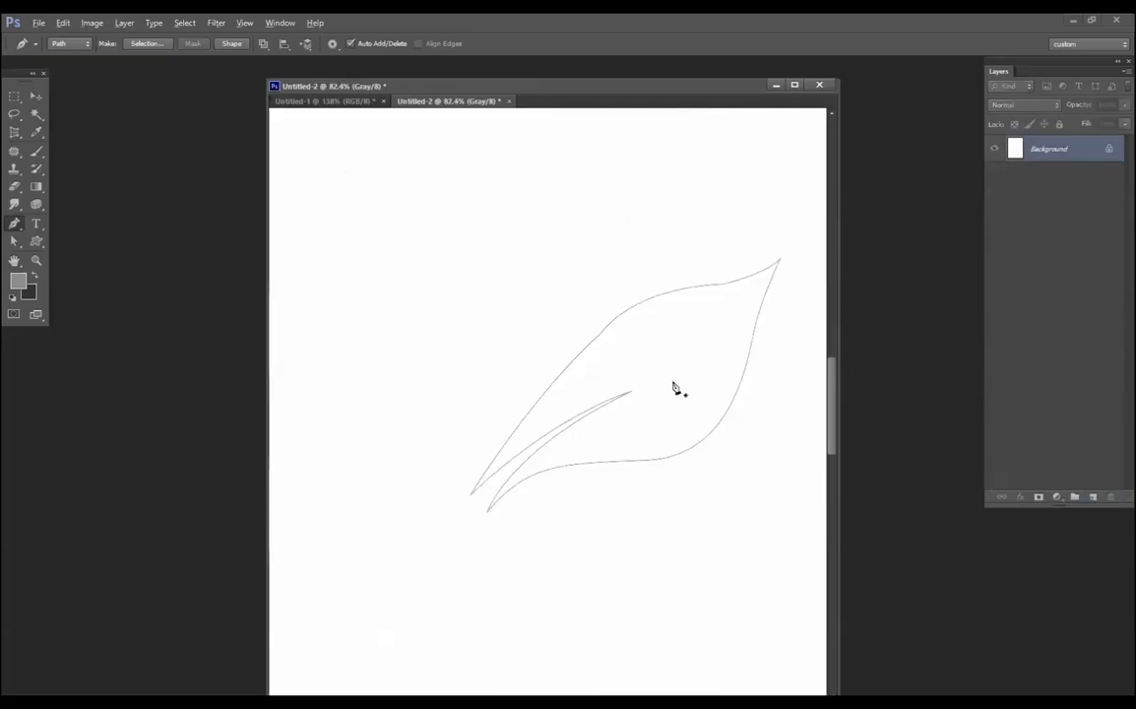
alt+scroll(637, 306, down, 2)
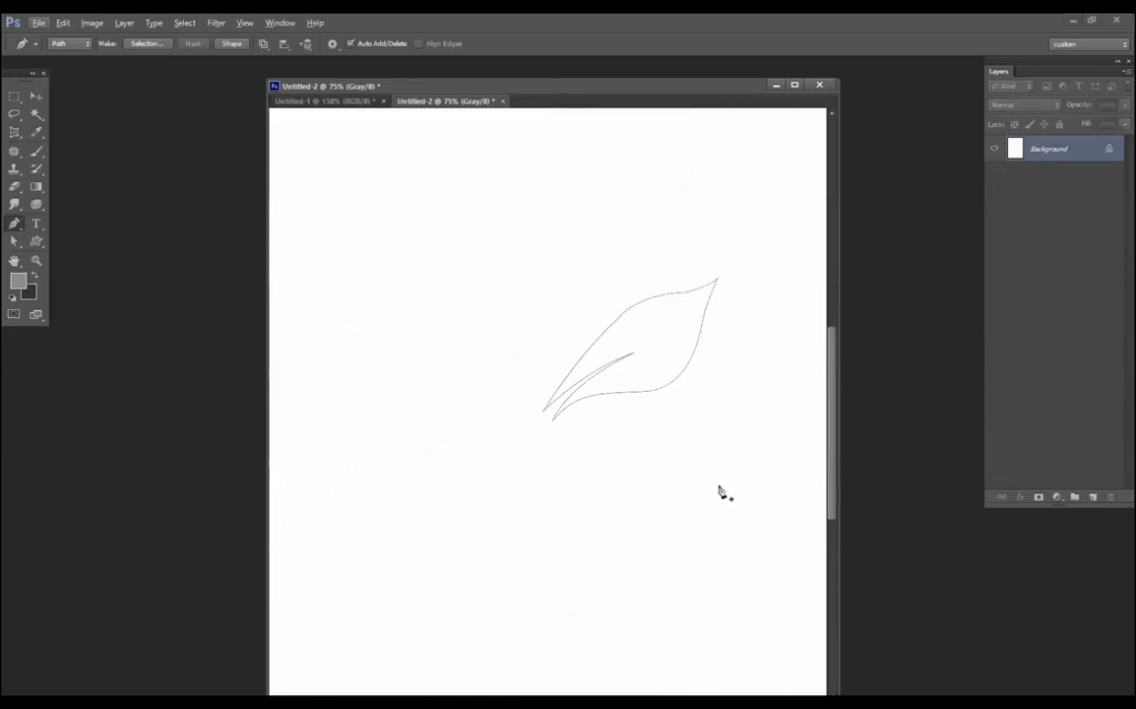
key(ctrl+Return)
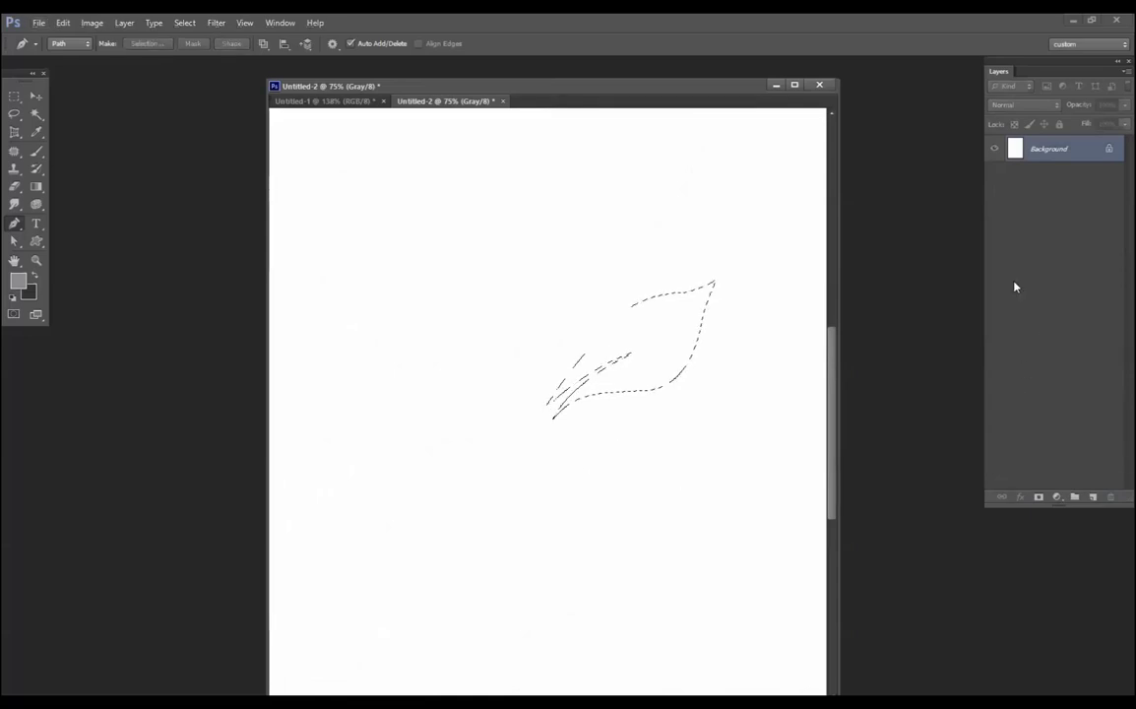
Step: Fill the leaf selection with dark grey on a new layer and deselect
key(ctrl+shift+alt+n)
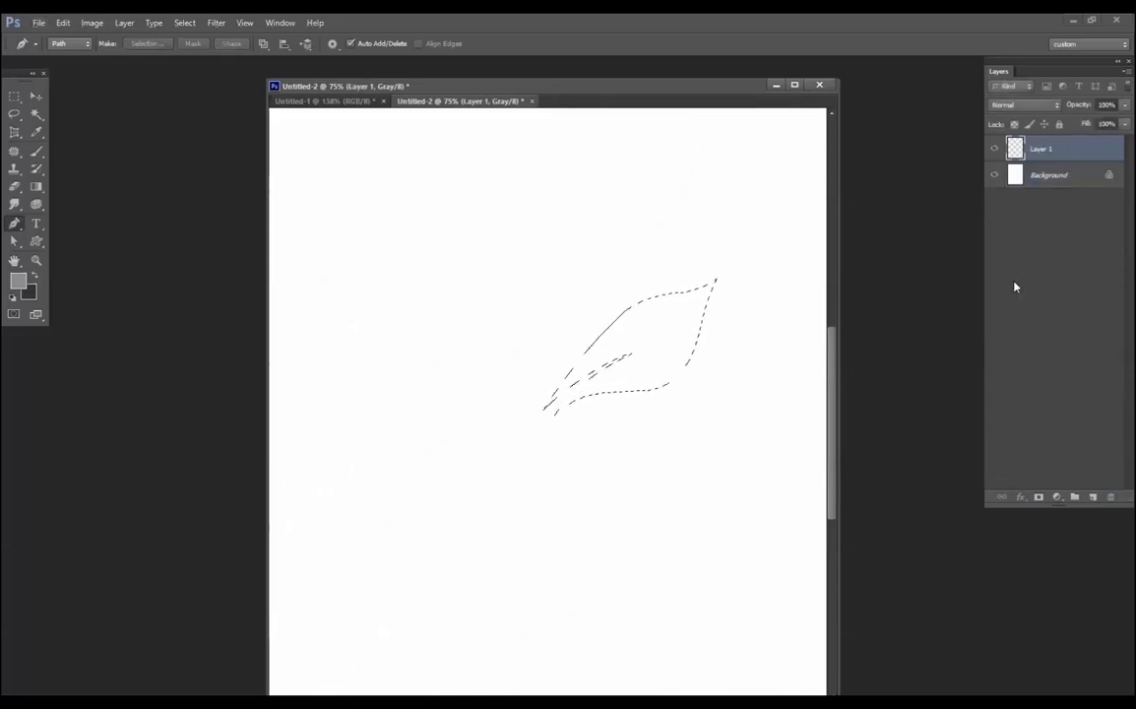
key(alt+BackSpace)
key(ctrl+d)
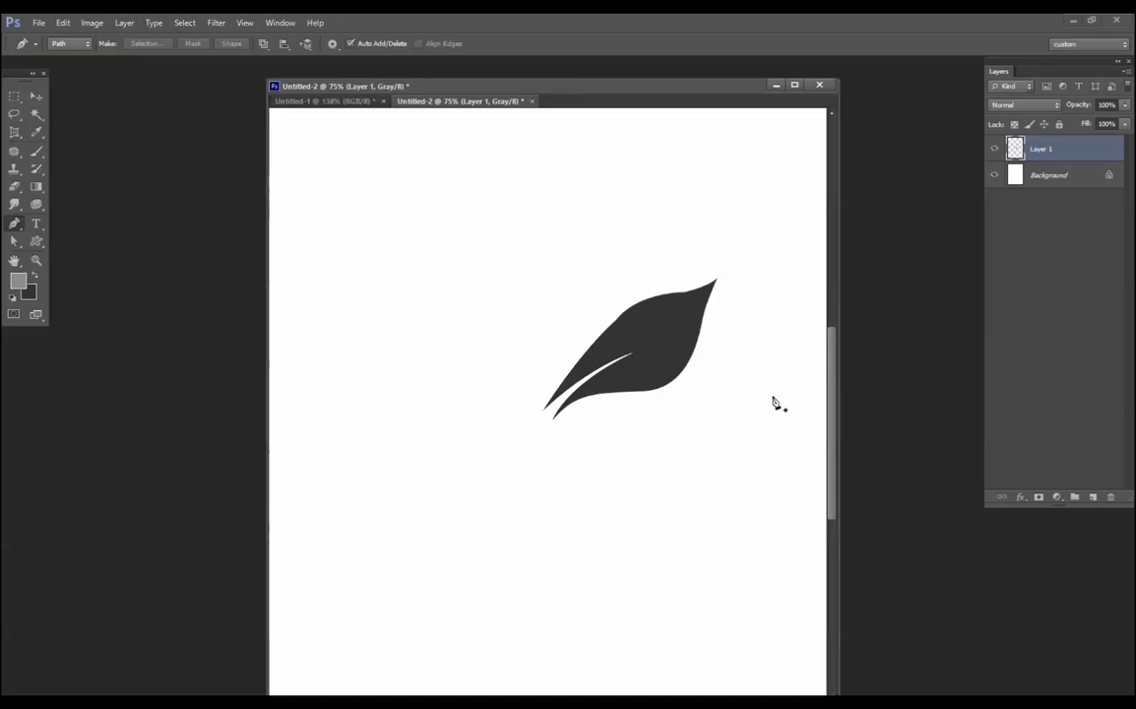
Step: Delete the filled leaf layer and draw a new curved Pen segment from the upper middle down to the right
drag(1068, 150, 1111, 496)
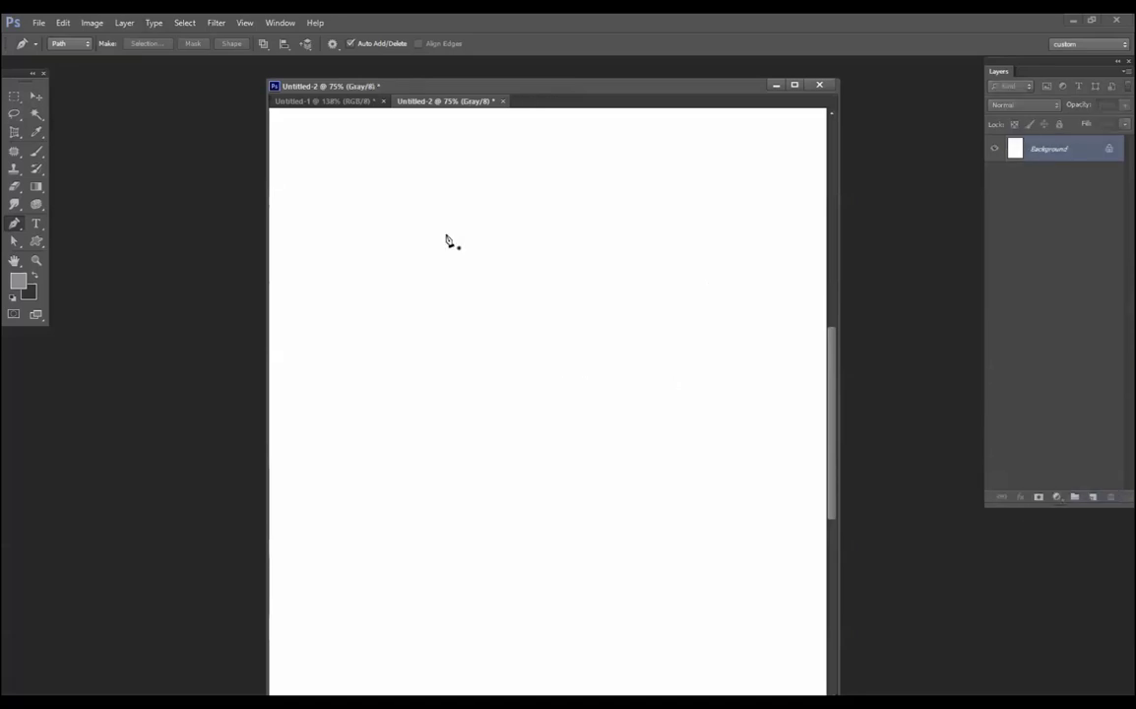
click(547, 179)
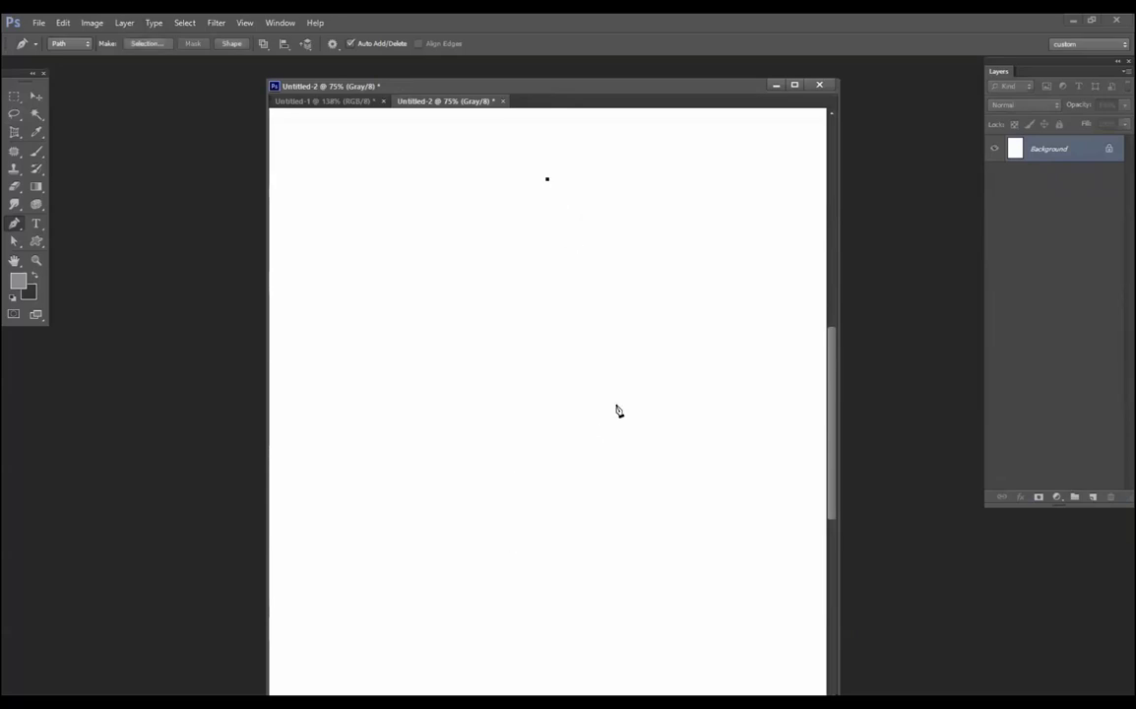
click(620, 365)
drag(622, 365, 689, 407)
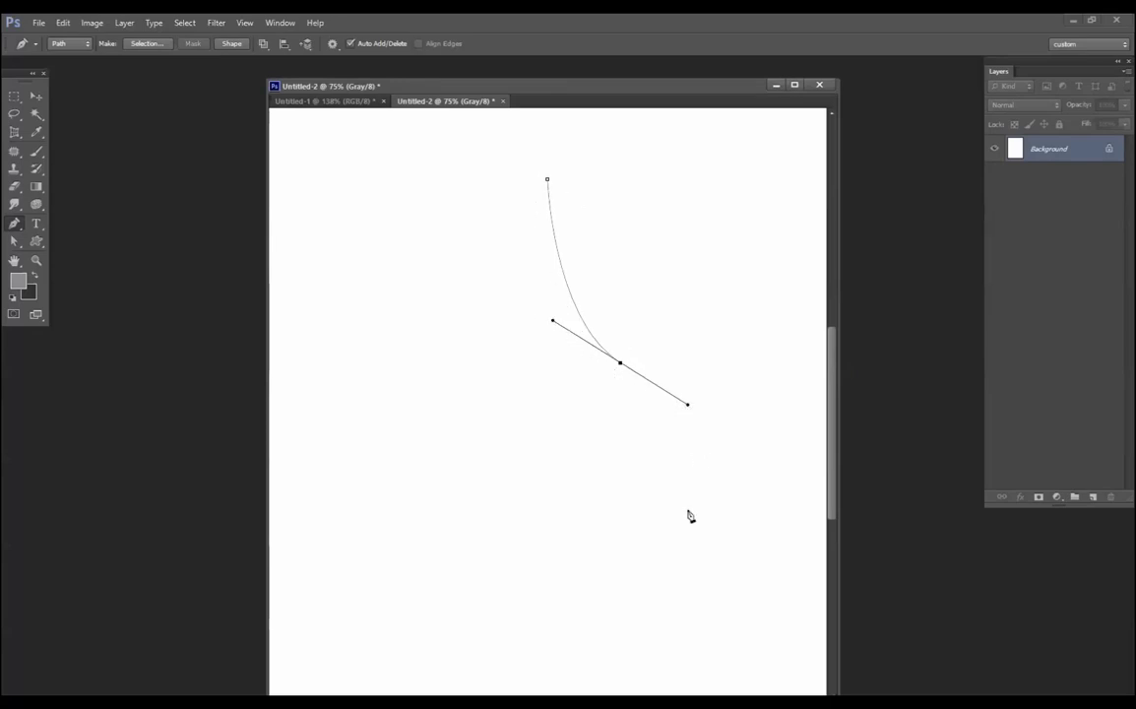
Step: Add a third anchor near the canvas bottom and align the previous anchor's handle so the segment runs straight
click(596, 607)
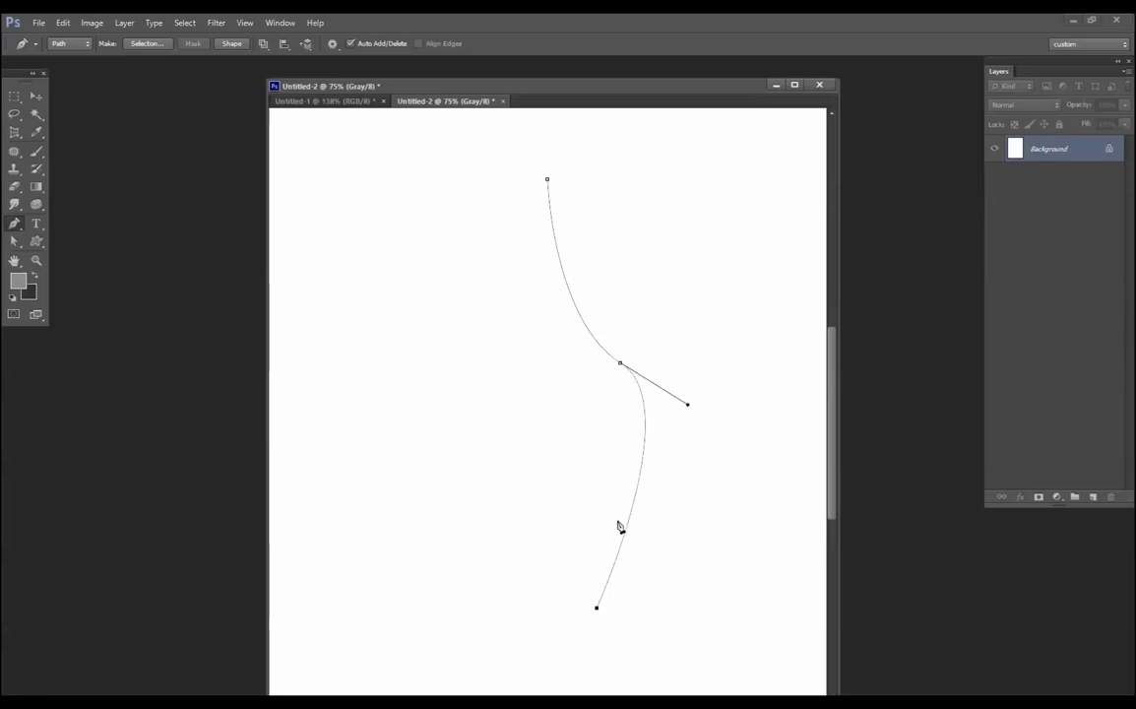
drag(688, 406, 615, 419)
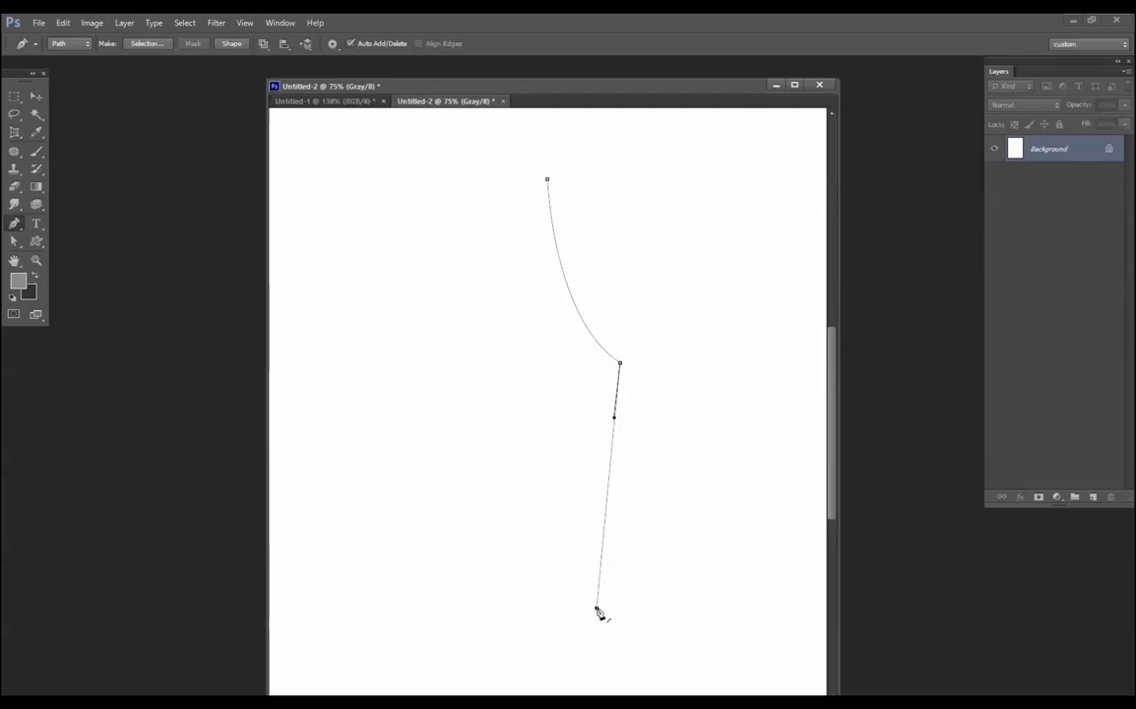
Step: Extend the path to the lower left with a curved segment, adjust its handles separately and move the anchor farther left
click(596, 610)
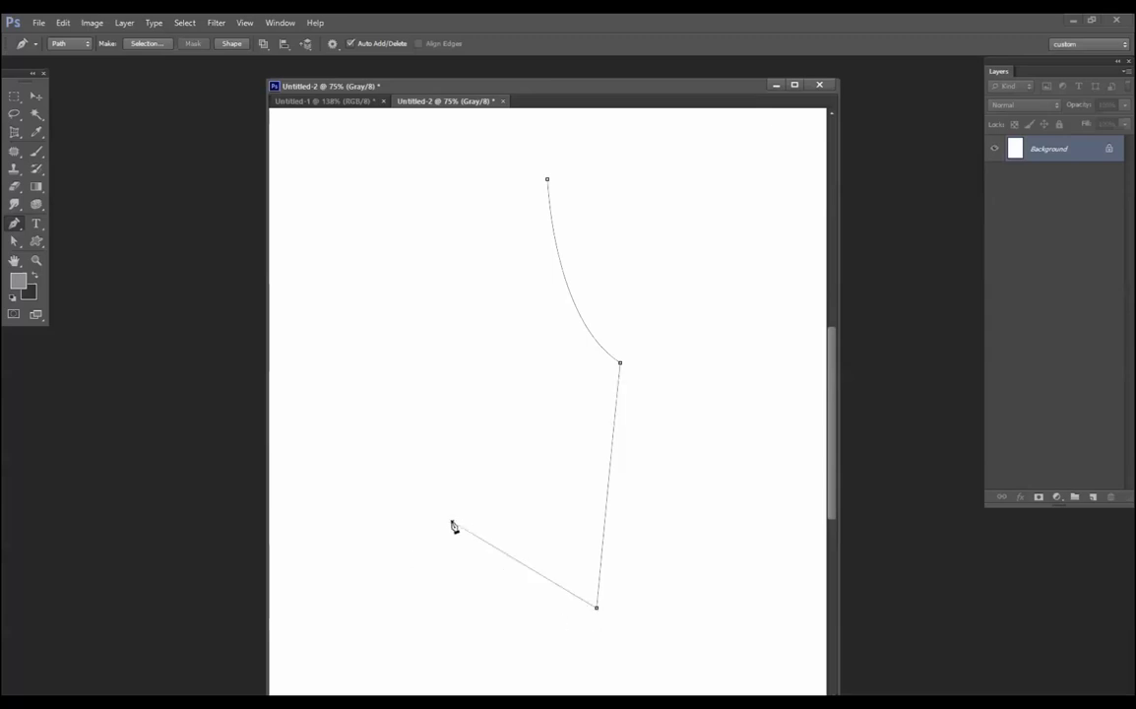
drag(452, 522, 436, 381)
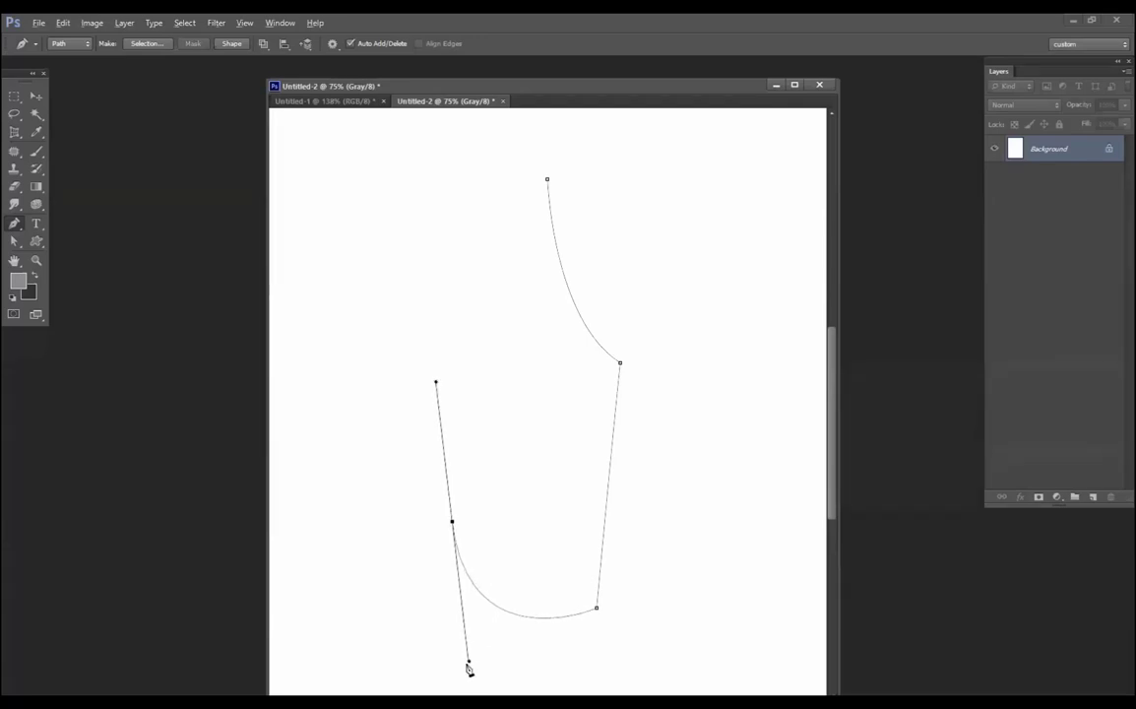
drag(470, 660, 432, 669)
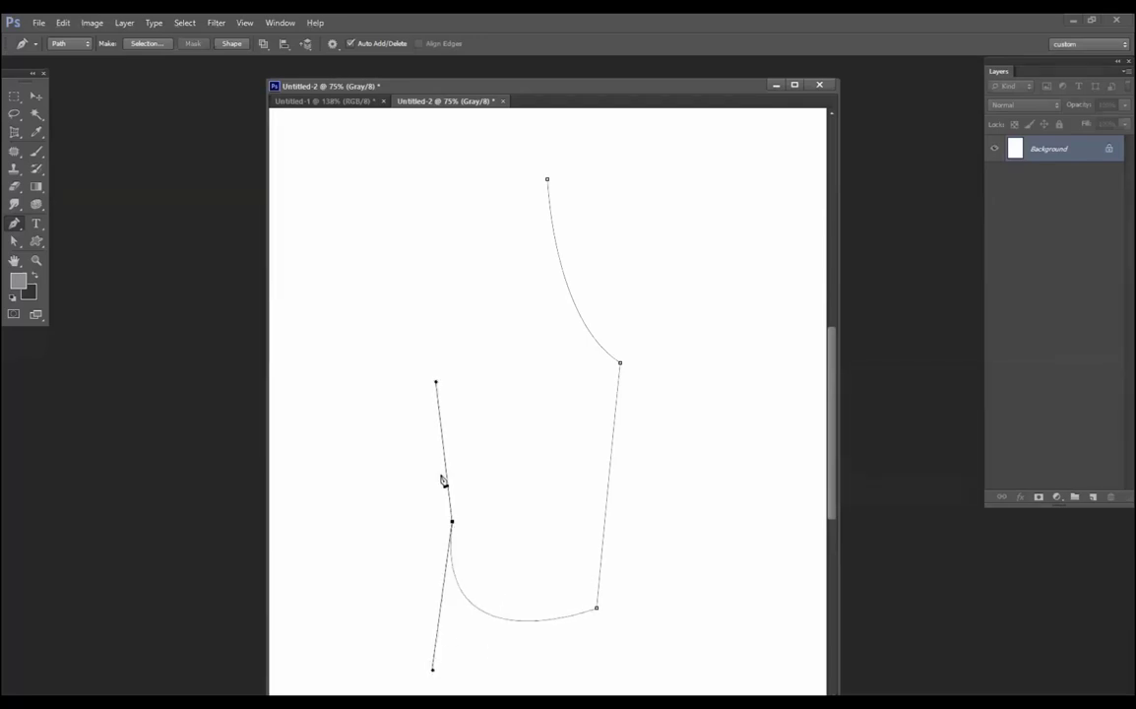
mouse_move(436, 381)
mouse_down()
mouse_move(466, 386)
mouse_move(437, 387)
mouse_up()
drag(453, 524, 368, 498)
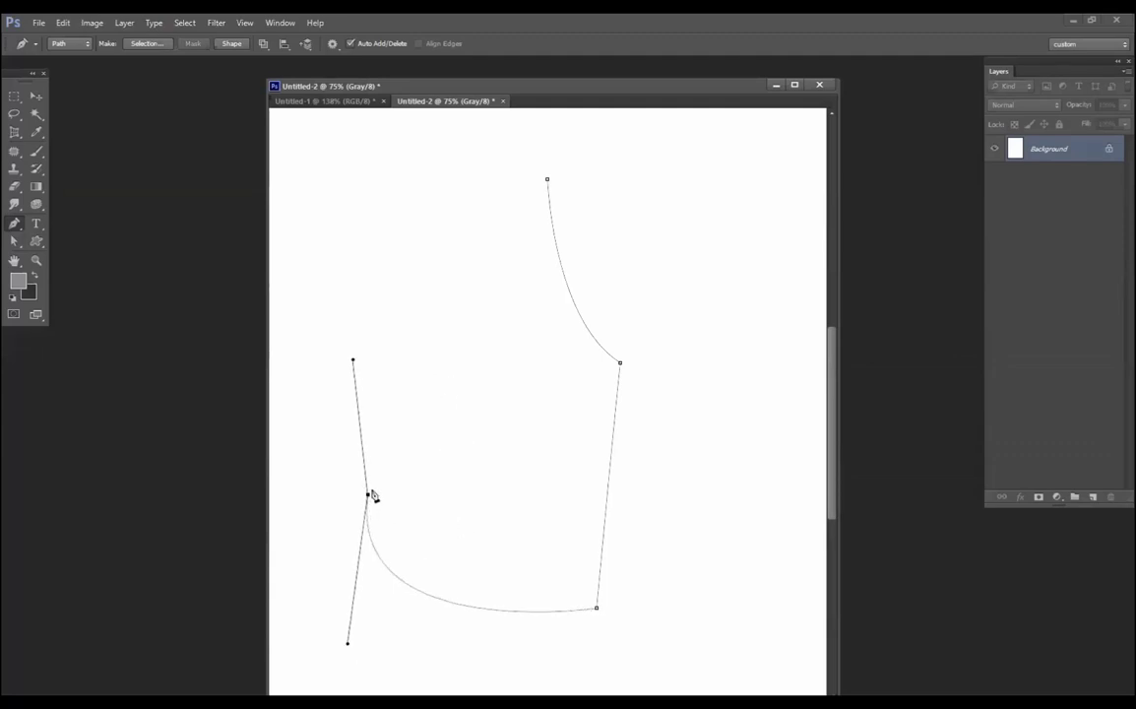
Step: Close the practice path at its starting anchor, then clear it by converting it to a selection and deselecting
click(547, 181)
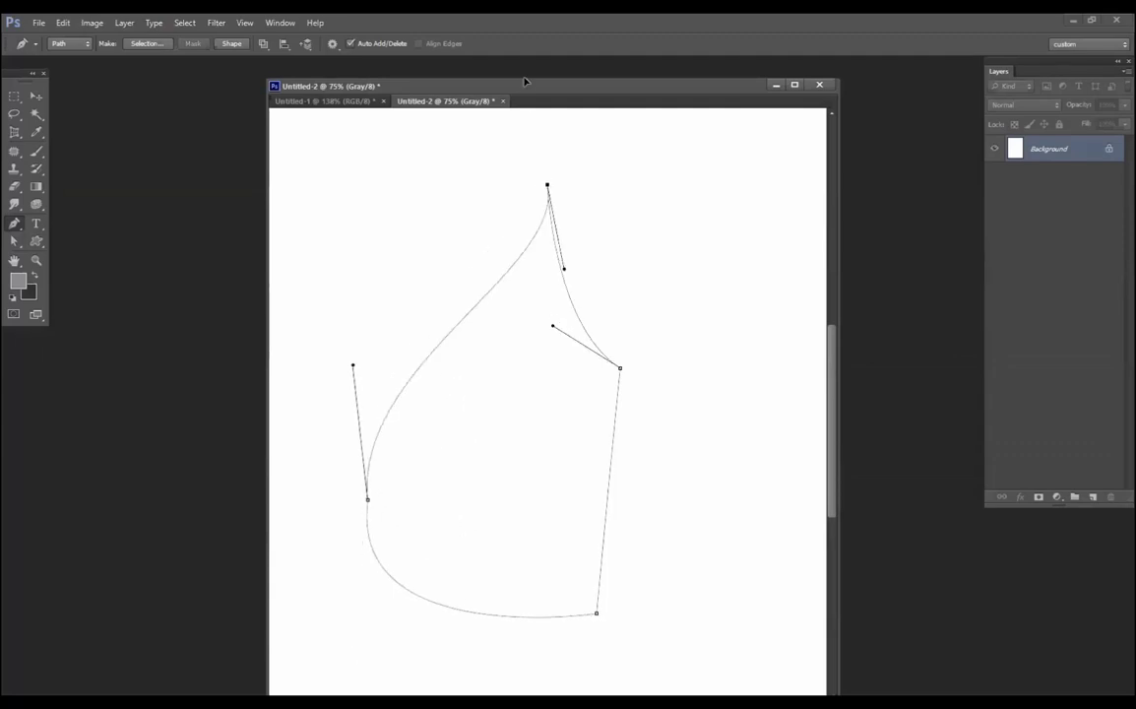
scroll(571, 286, up, 5)
scroll(611, 505, down, 5)
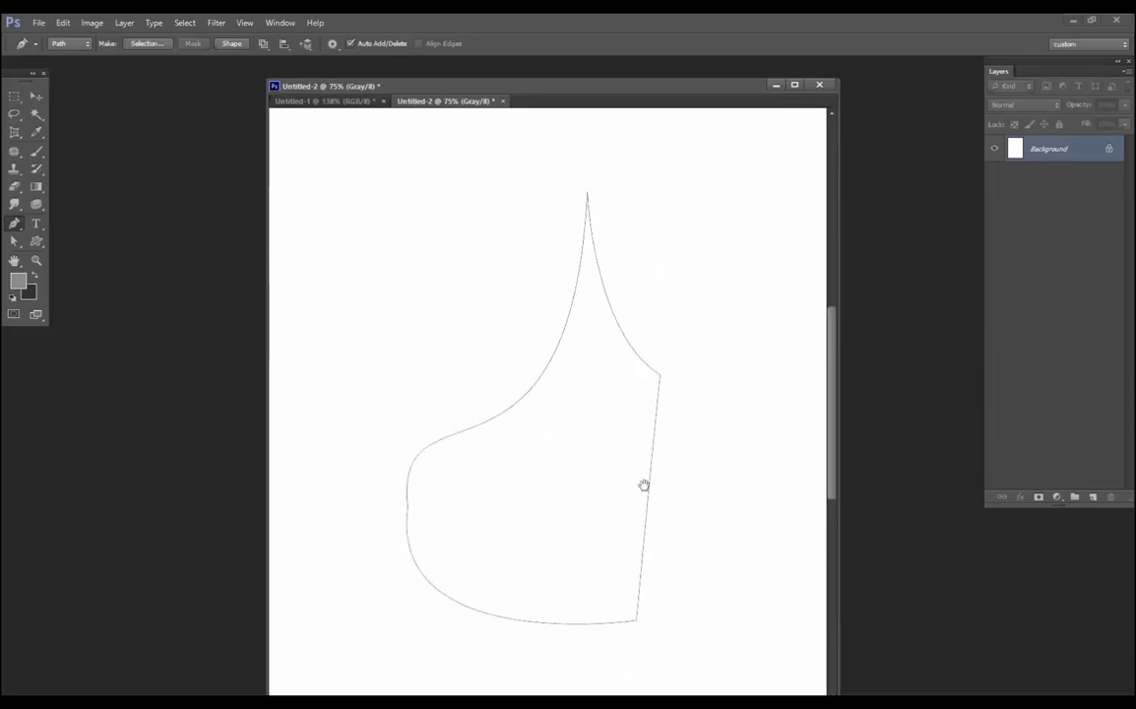
scroll(643, 484, down, 2)
key(ctrl+Return)
key(ctrl+d)
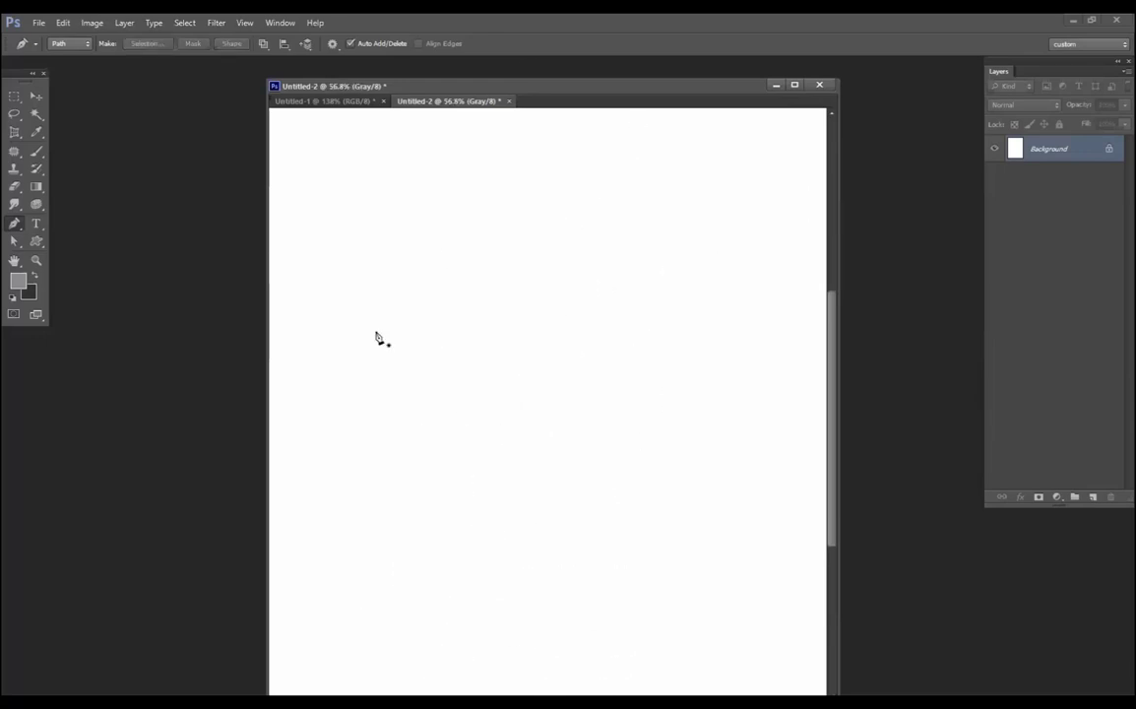
Step: Draw a leaf outline with the Pen tool from a short stem along the upper edge, around the pointed tip and back to the stem
click(369, 439)
click(390, 427)
drag(496, 337, 611, 337)
drag(656, 282, 661, 271)
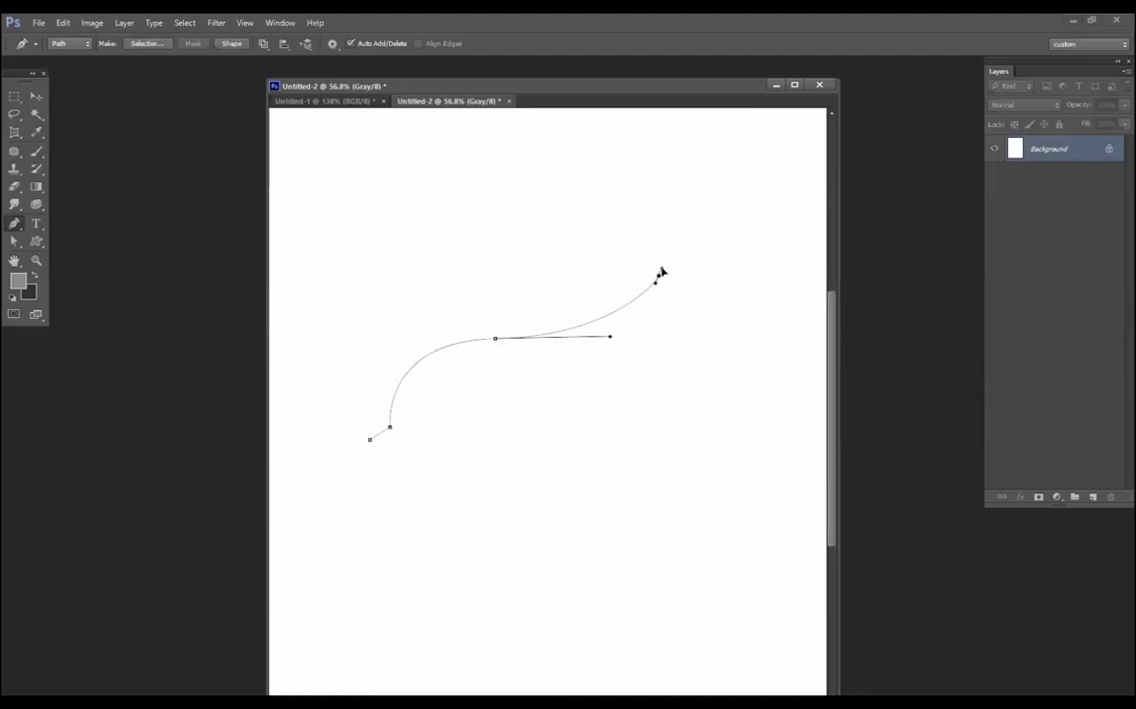
drag(630, 429, 631, 426)
drag(511, 469, 458, 506)
click(397, 433)
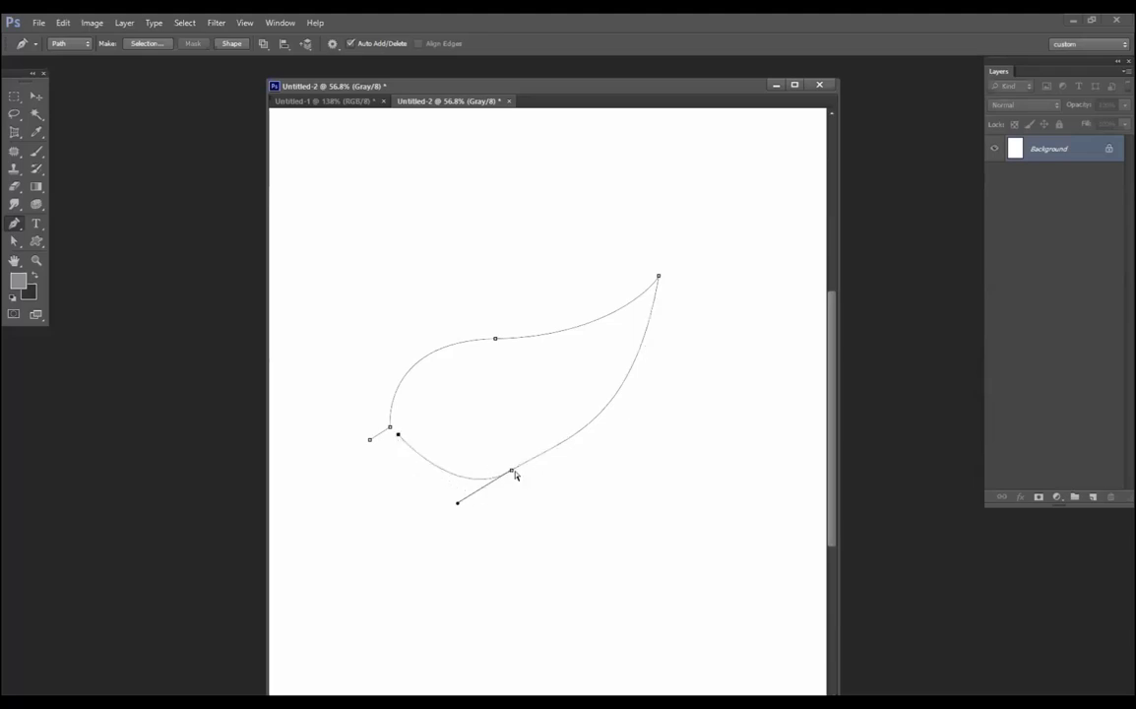
Step: Move the leaf's lower anchor up and right, pull the tip handle inward, and close the outline around the stem
drag(511, 473, 542, 444)
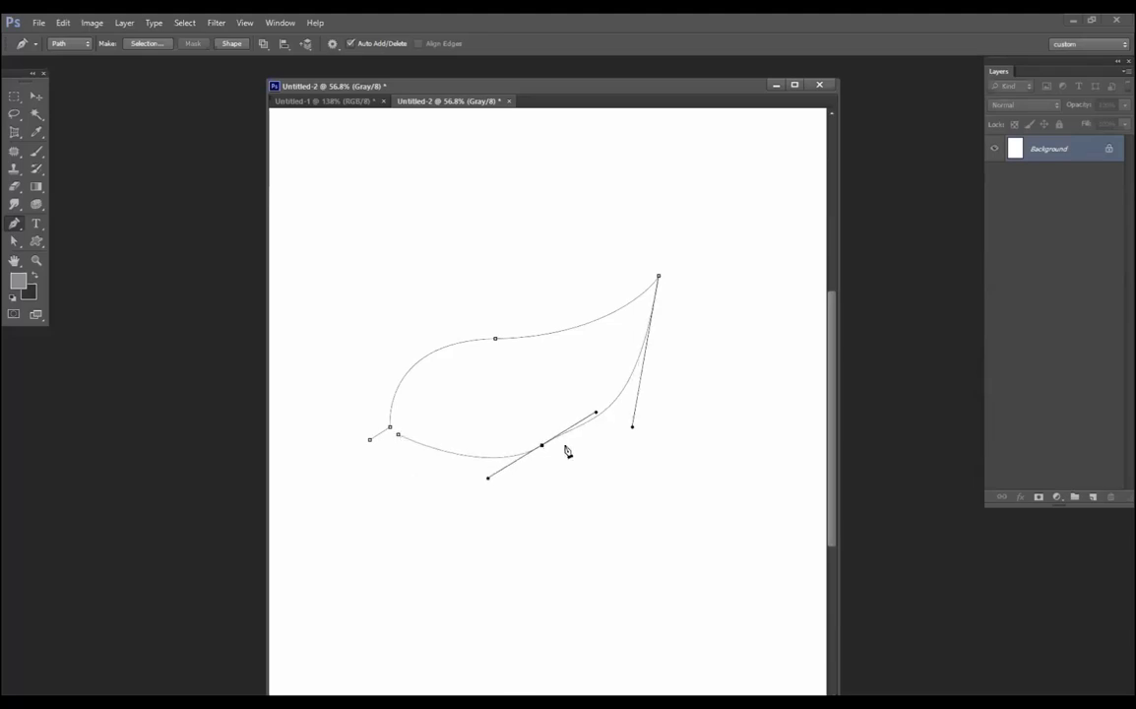
drag(632, 427, 612, 414)
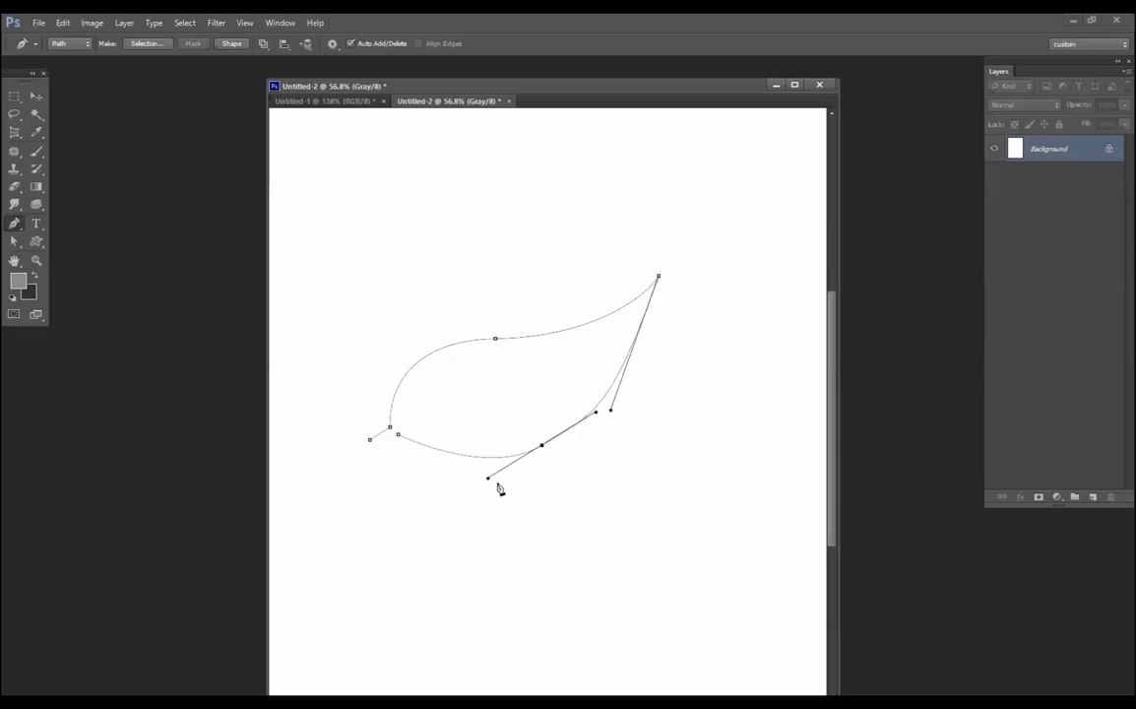
click(373, 450)
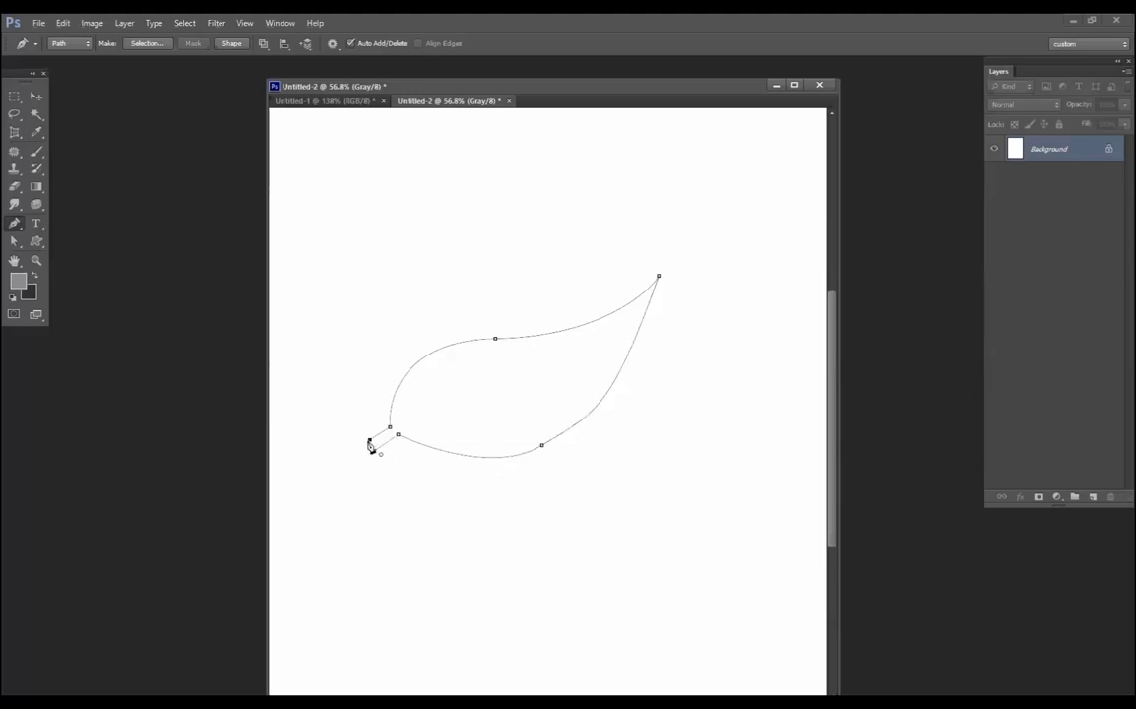
ctrl+click(660, 620)
Step: Move the whole leaf path up and to the right with the Path Selection tool
drag(13, 247, 82, 248)
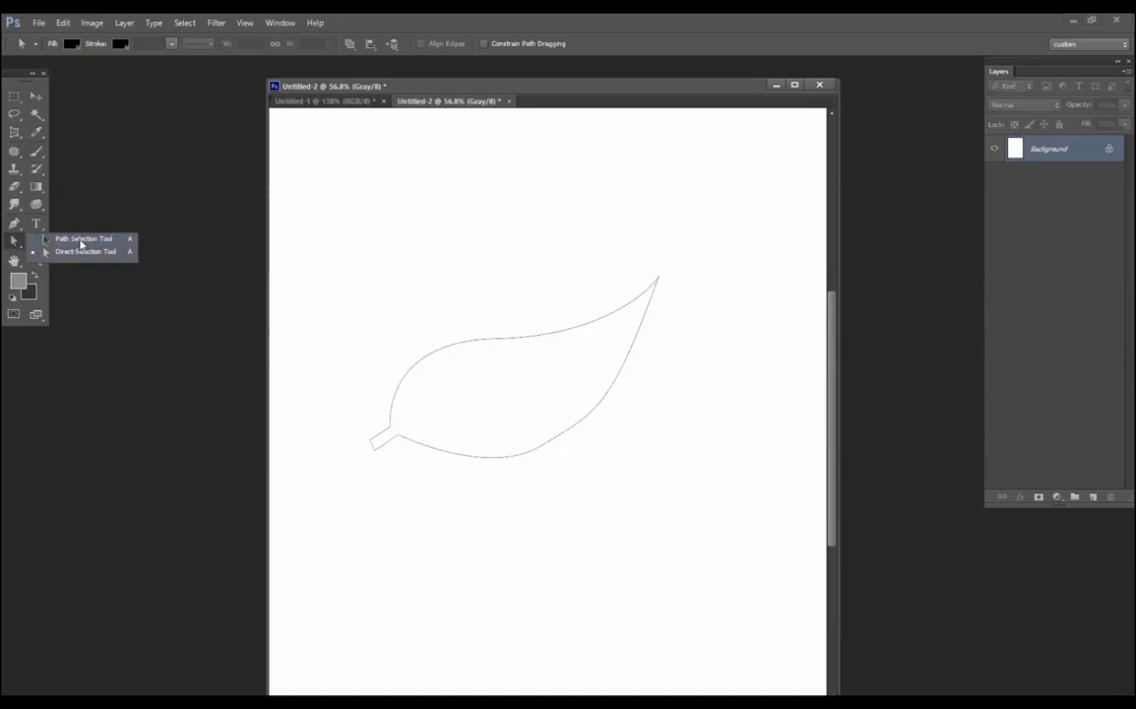
click(85, 251)
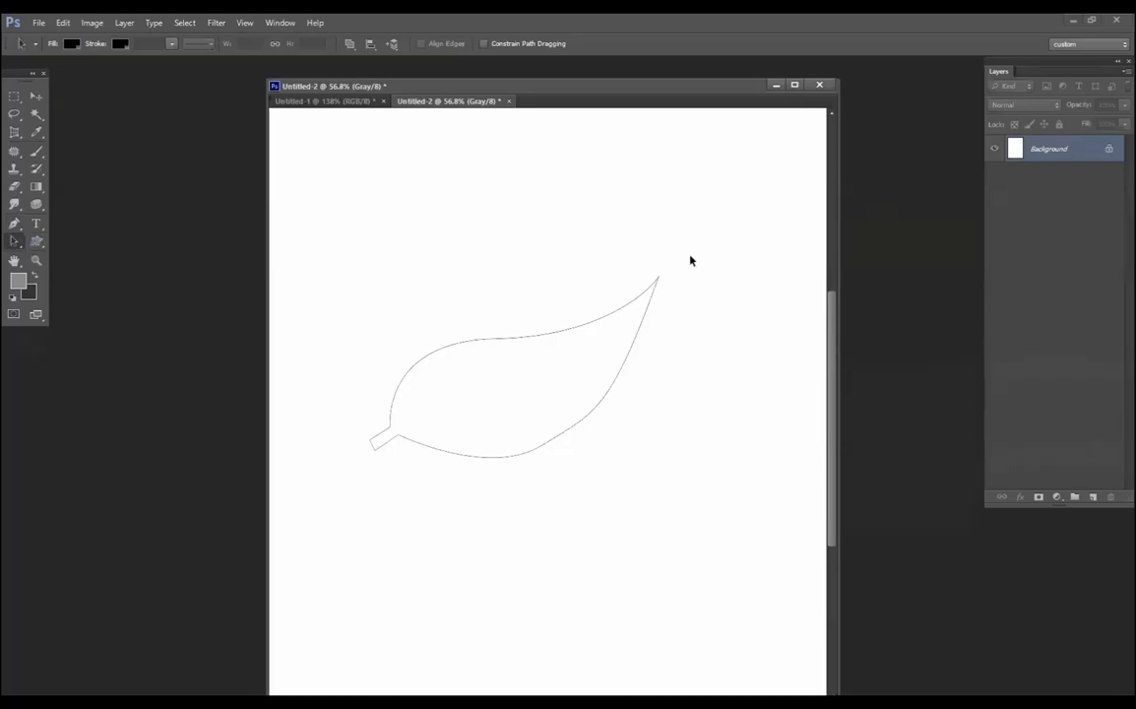
drag(593, 423, 566, 449)
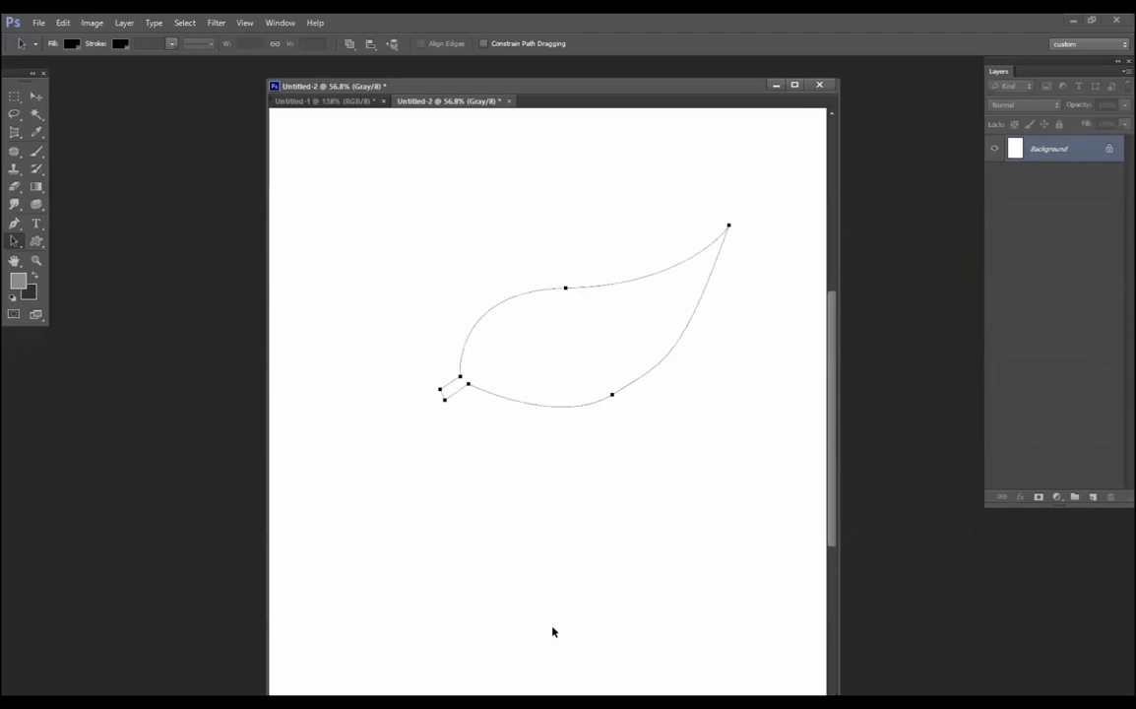
Step: Smooth the leaf's lower edge with the Direct Selection tool by moving the lower anchor left and adjusting the nearby handles
click(15, 242)
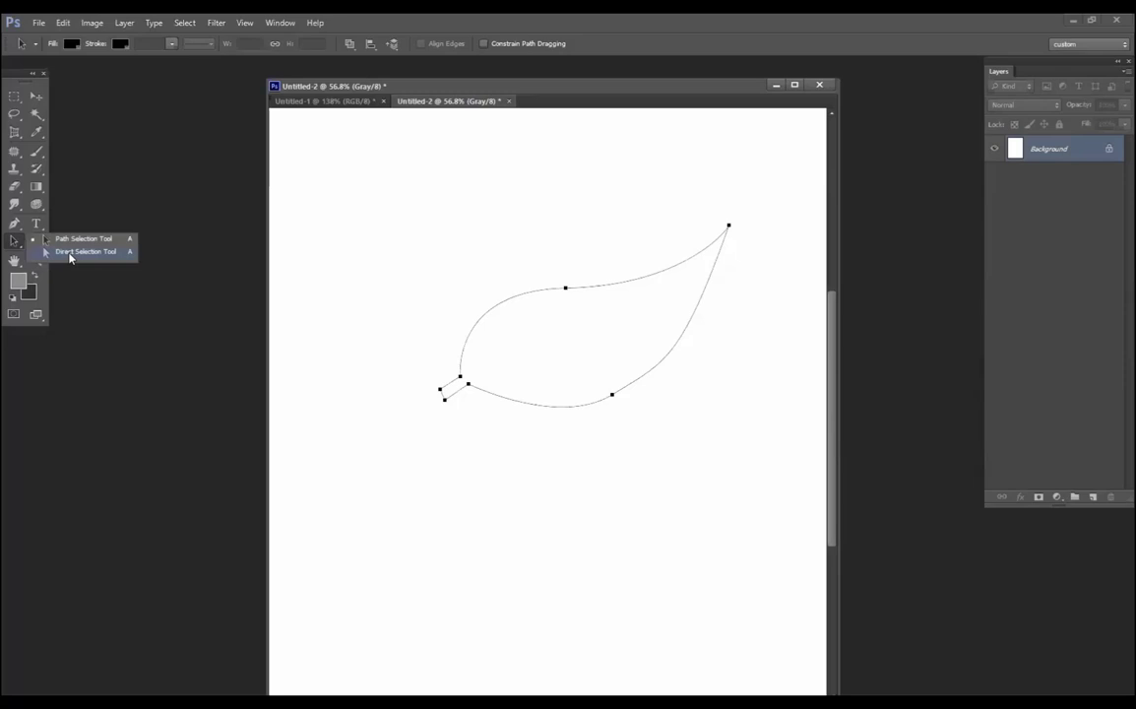
click(71, 253)
drag(591, 374, 660, 447)
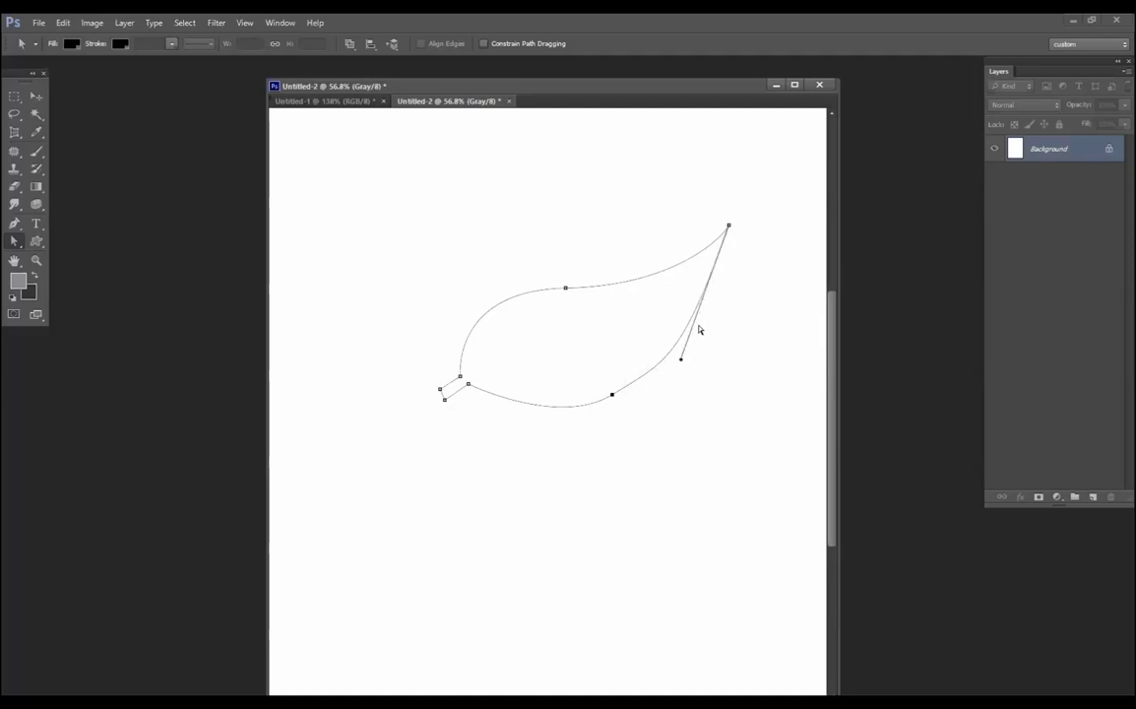
click(612, 397)
drag(680, 364, 595, 401)
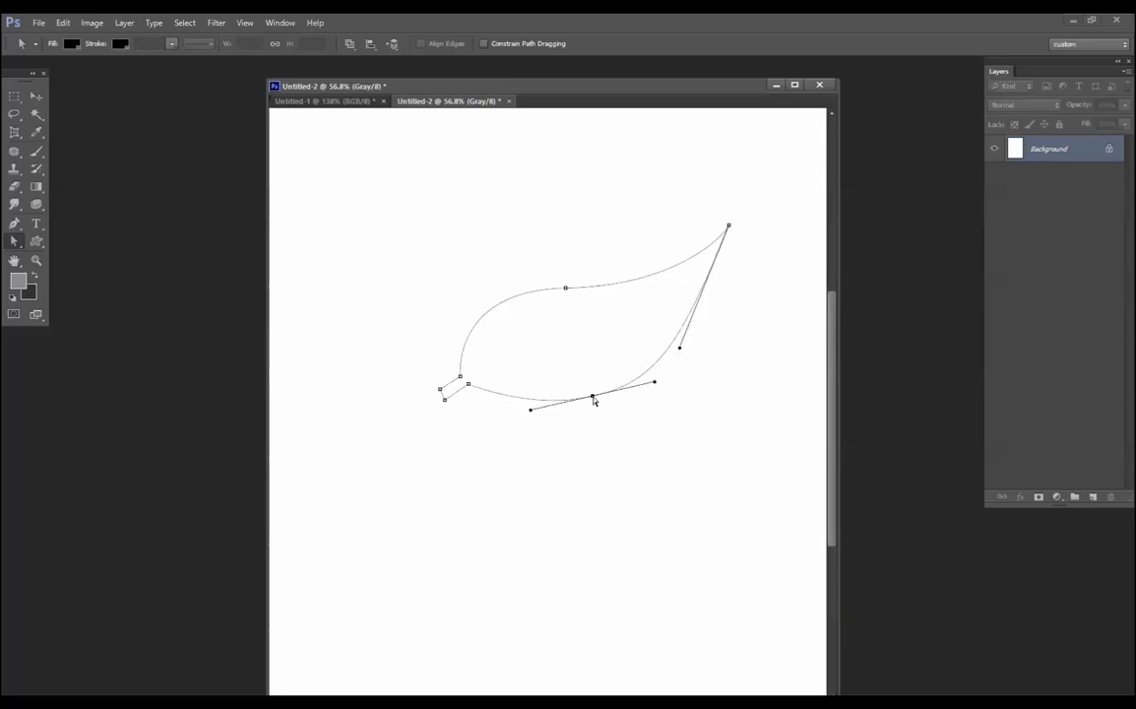
drag(680, 351, 709, 332)
drag(531, 409, 513, 417)
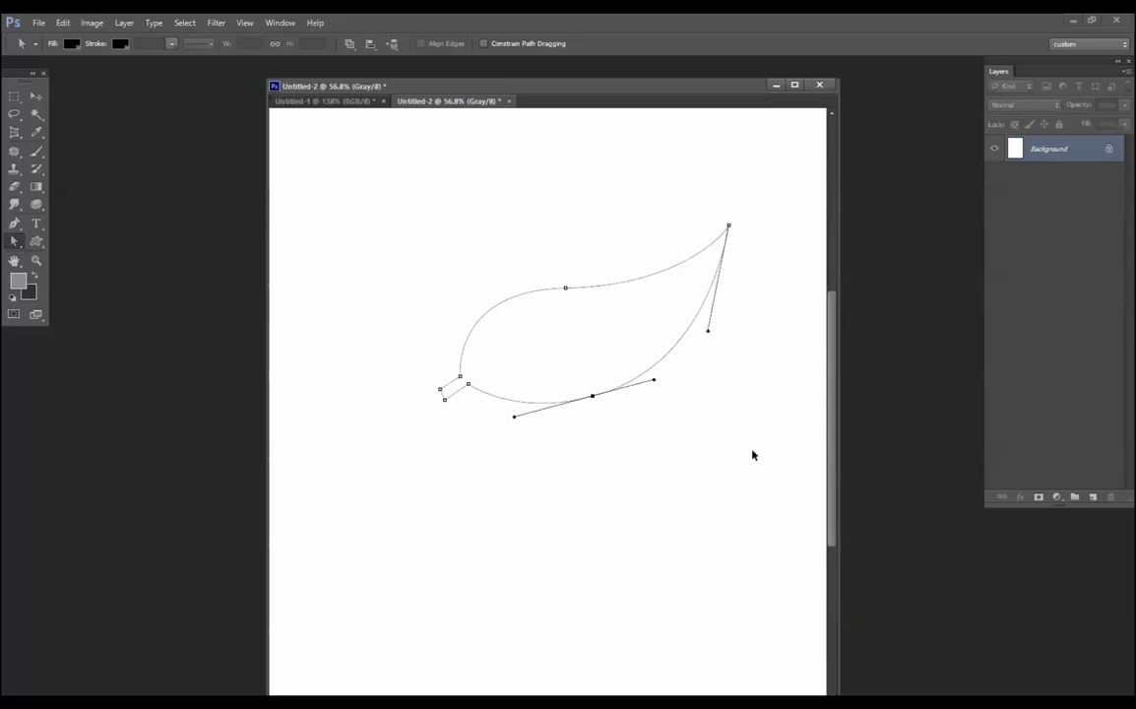
Step: Convert the leaf path to a selection and add a new layer above the background
key(ctrl+Return)
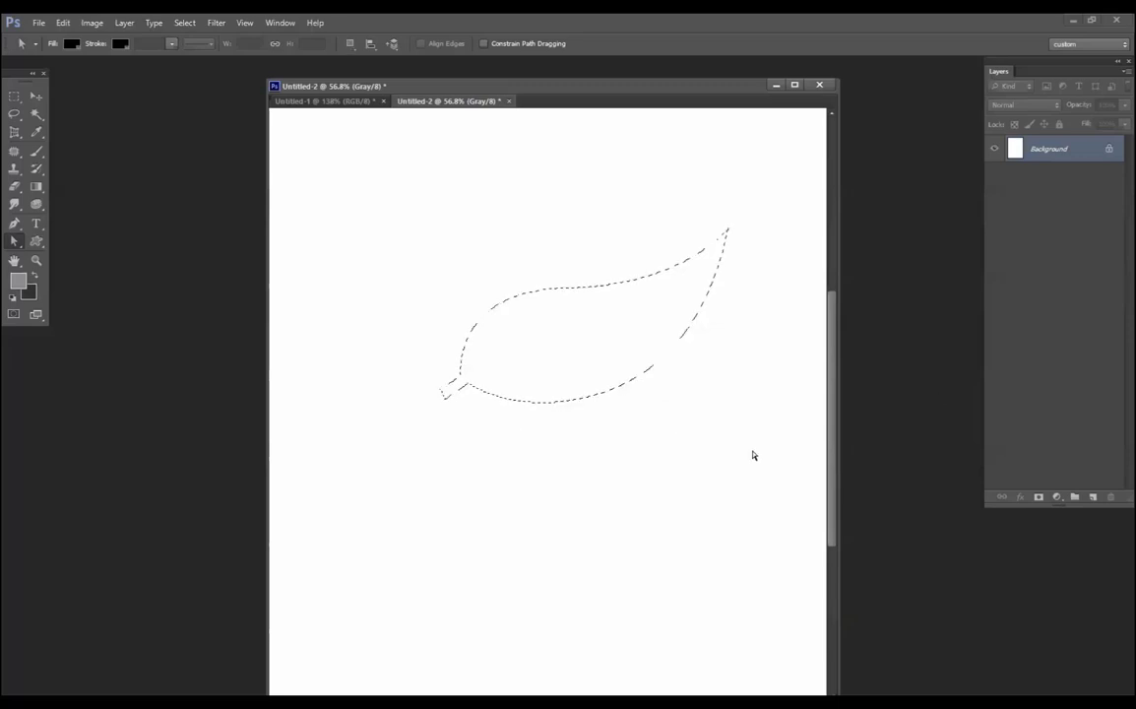
click(1093, 498)
Step: Set the foreground colour to dark green 49661f and try filling the leaf selection with it
click(17, 280)
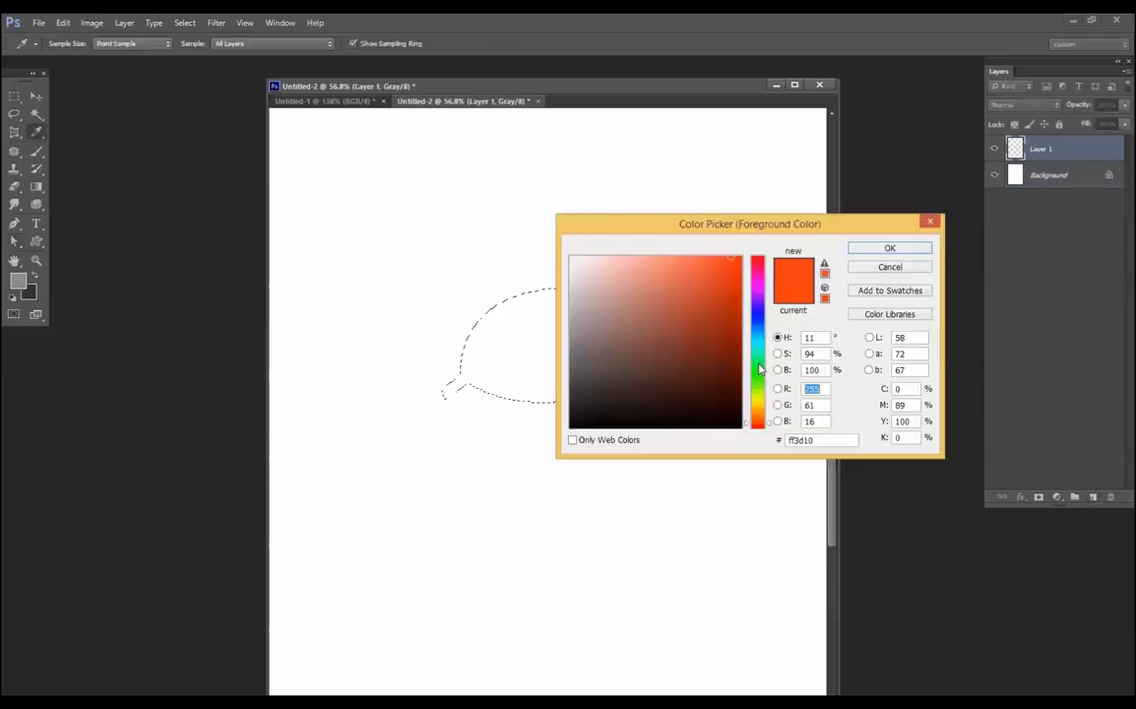
drag(759, 367, 757, 391)
drag(656, 264, 689, 359)
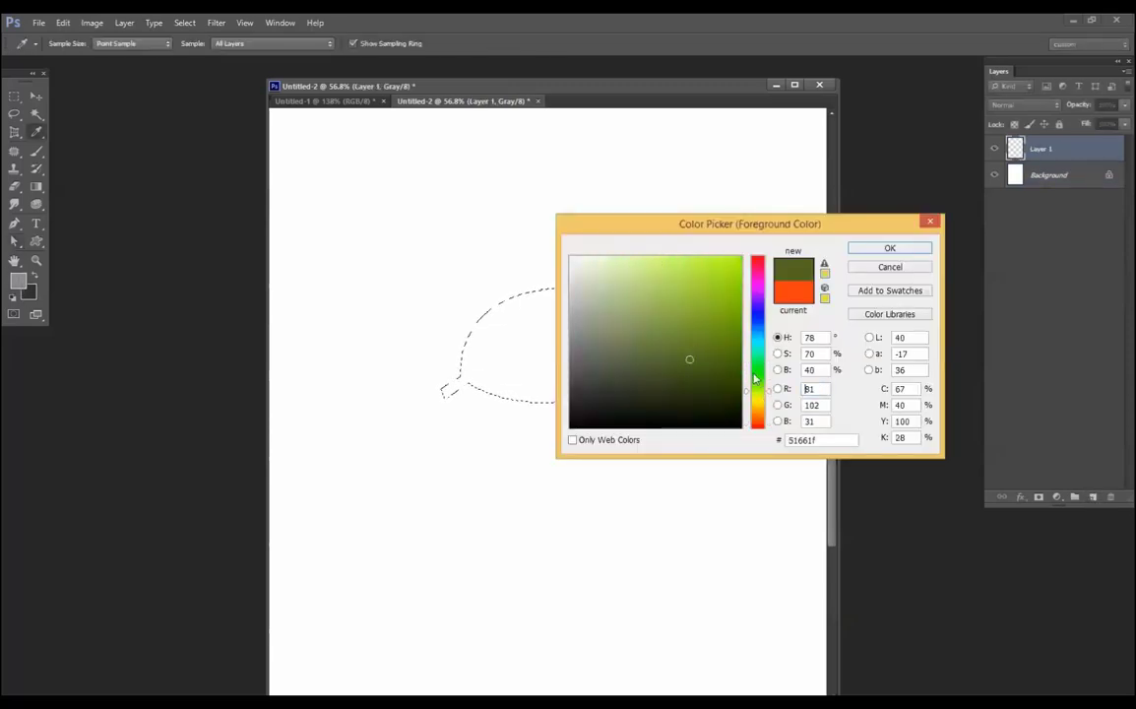
text(73)
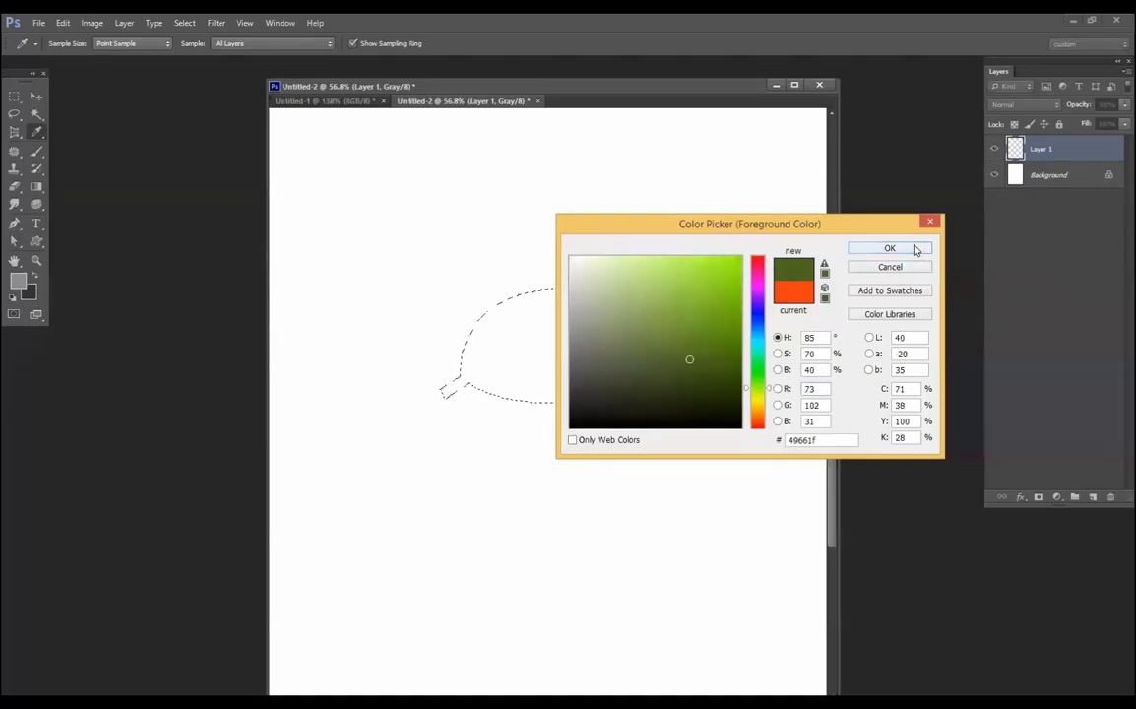
key(Return)
key(alt+BackSpace)
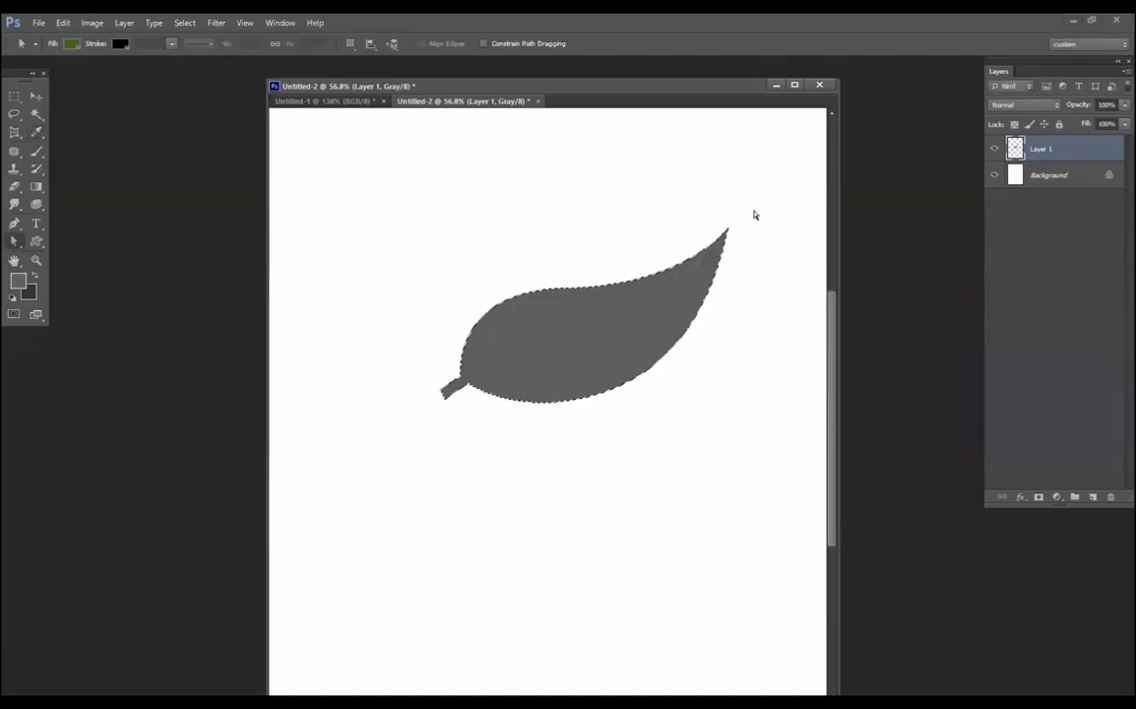
key(ctrl+z)
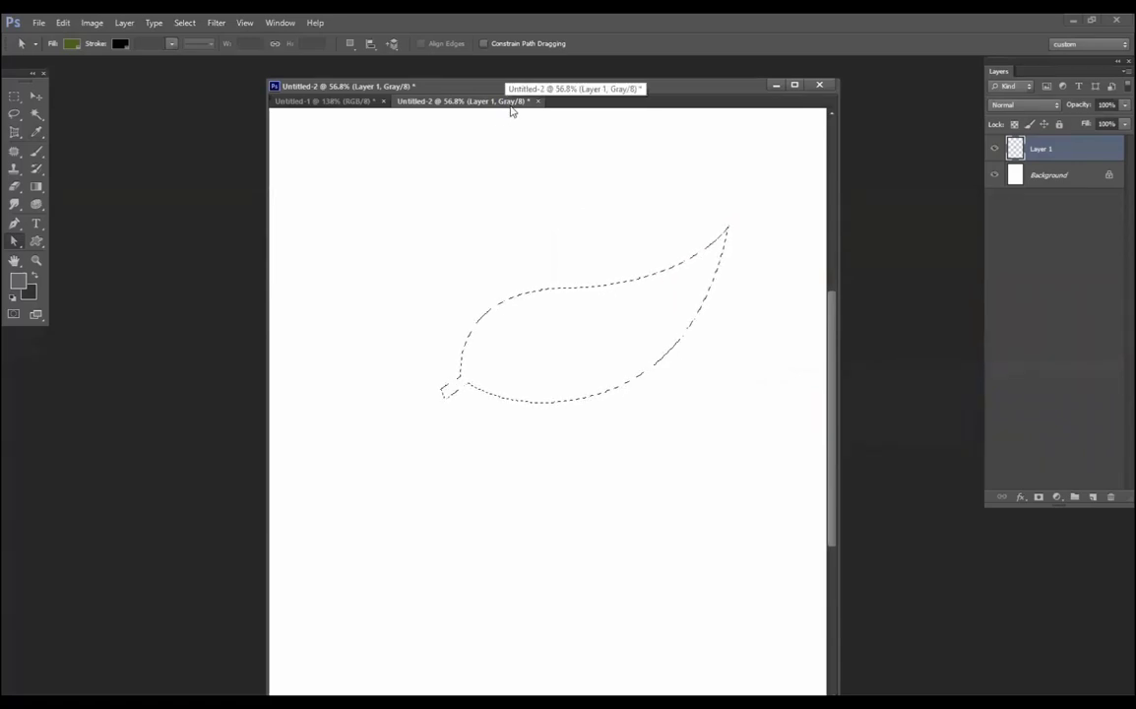
Step: Convert the document to RGB Color without flattening, then fill the leaf selection with the green foreground colour and deselect
click(92, 22)
mouse_move(128, 37)
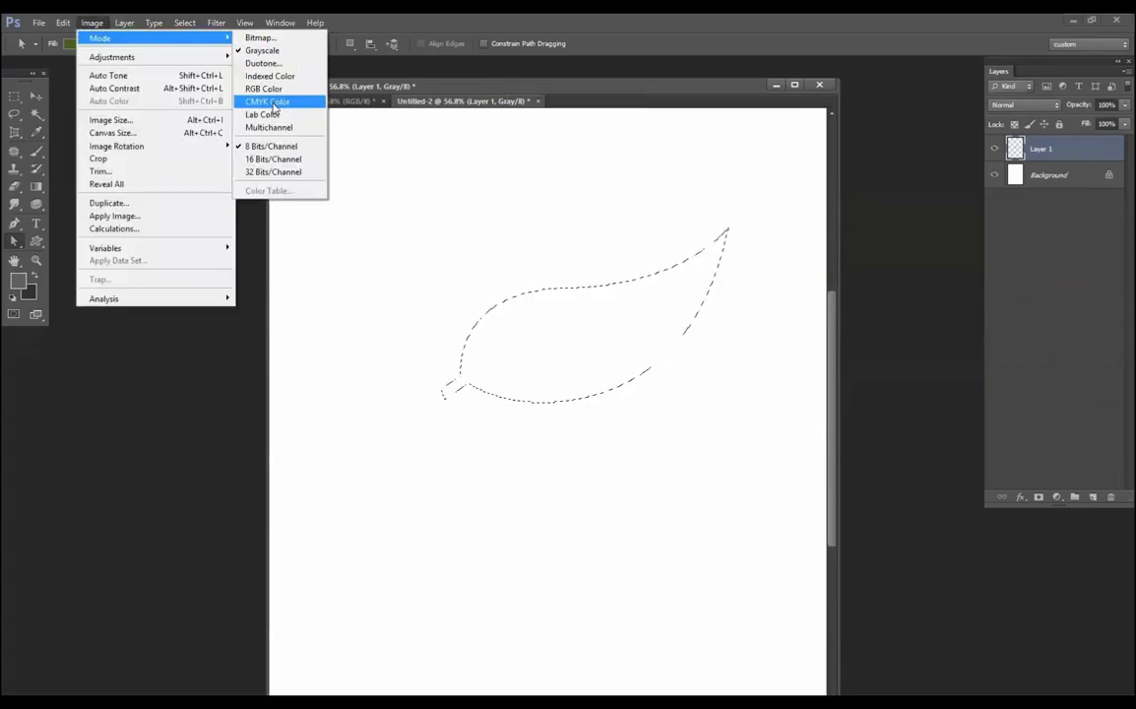
click(264, 89)
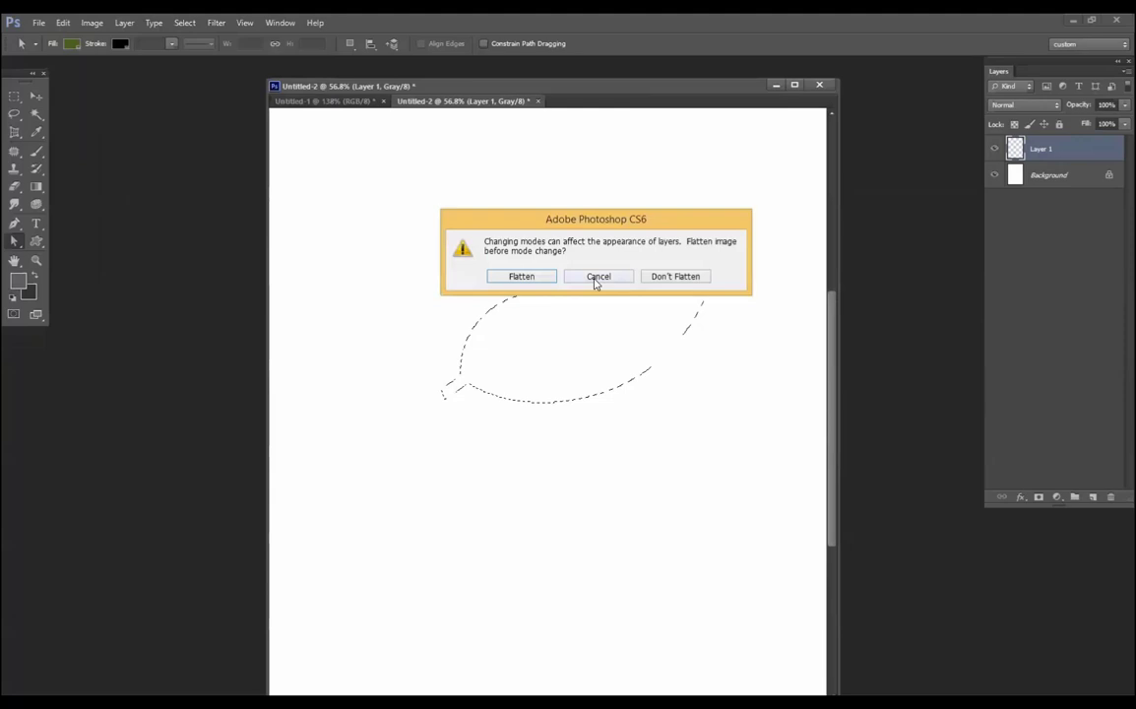
click(665, 278)
key(alt+BackSpace)
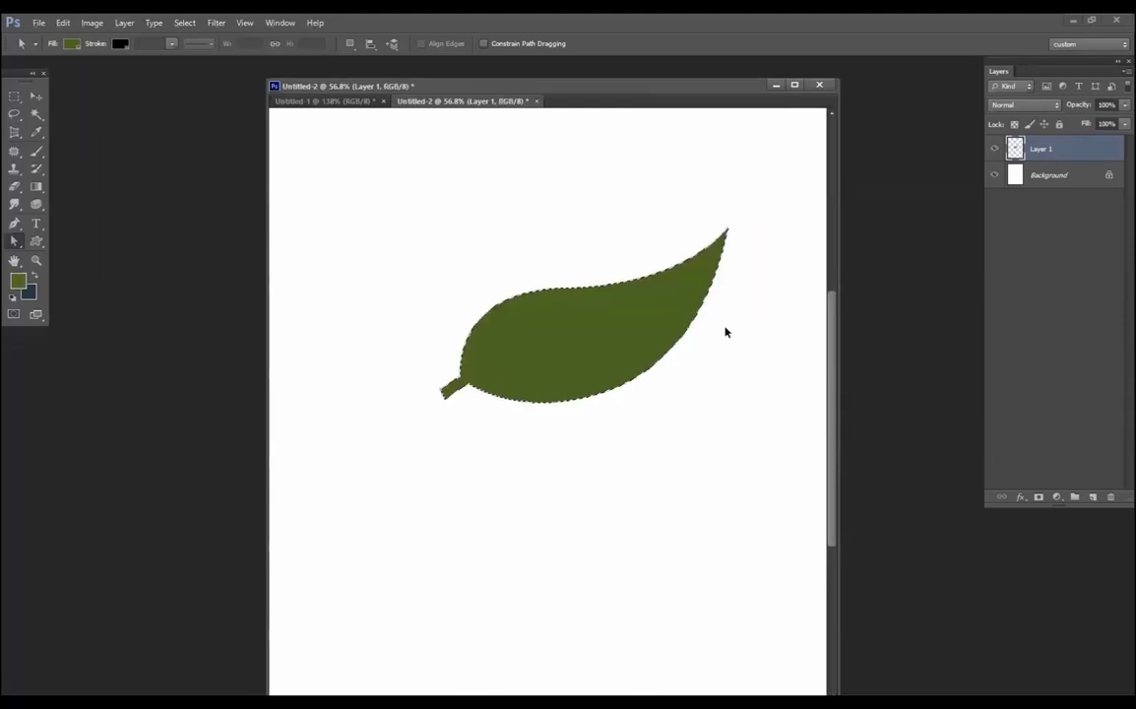
key(ctrl+d)
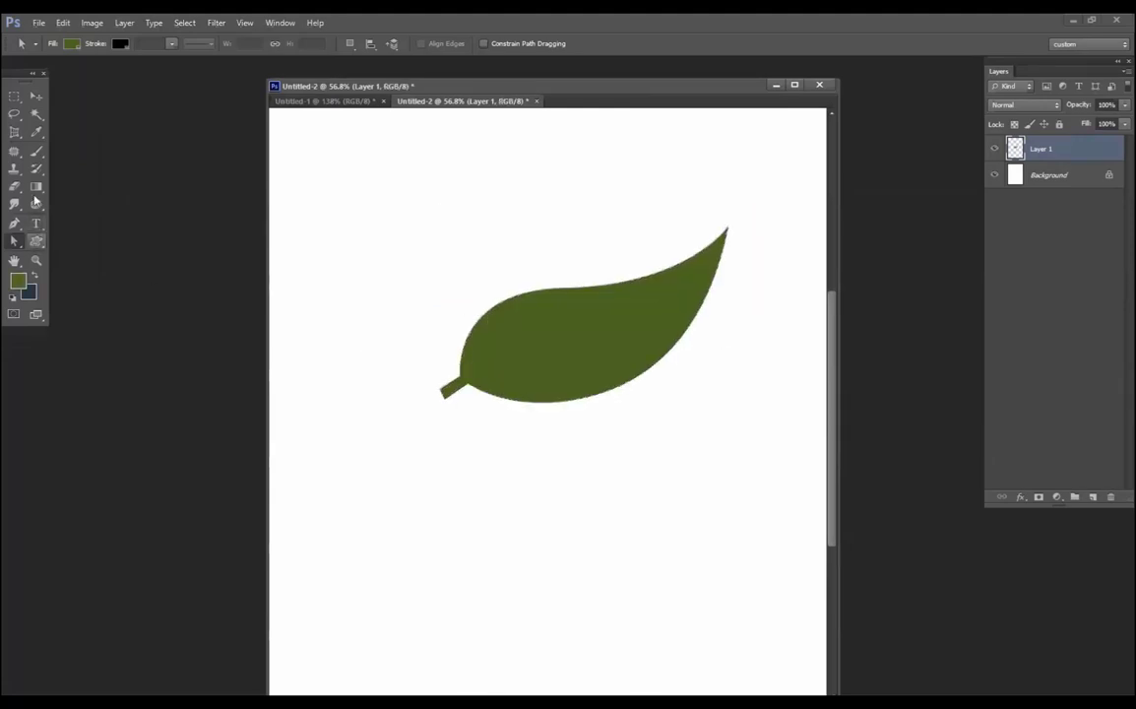
Step: Lock the leaf layer's transparent pixels and shade the leaf's lower edge with a large soft brush at 16% opacity in colour 29301f
click(36, 151)
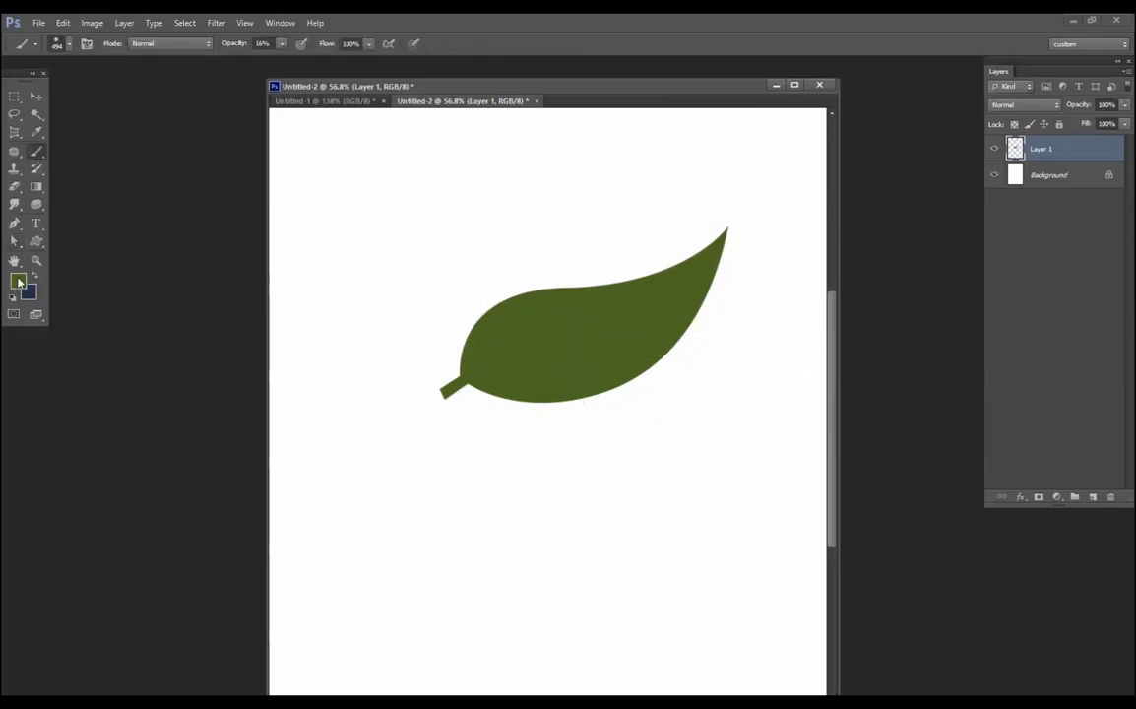
click(19, 281)
click(631, 396)
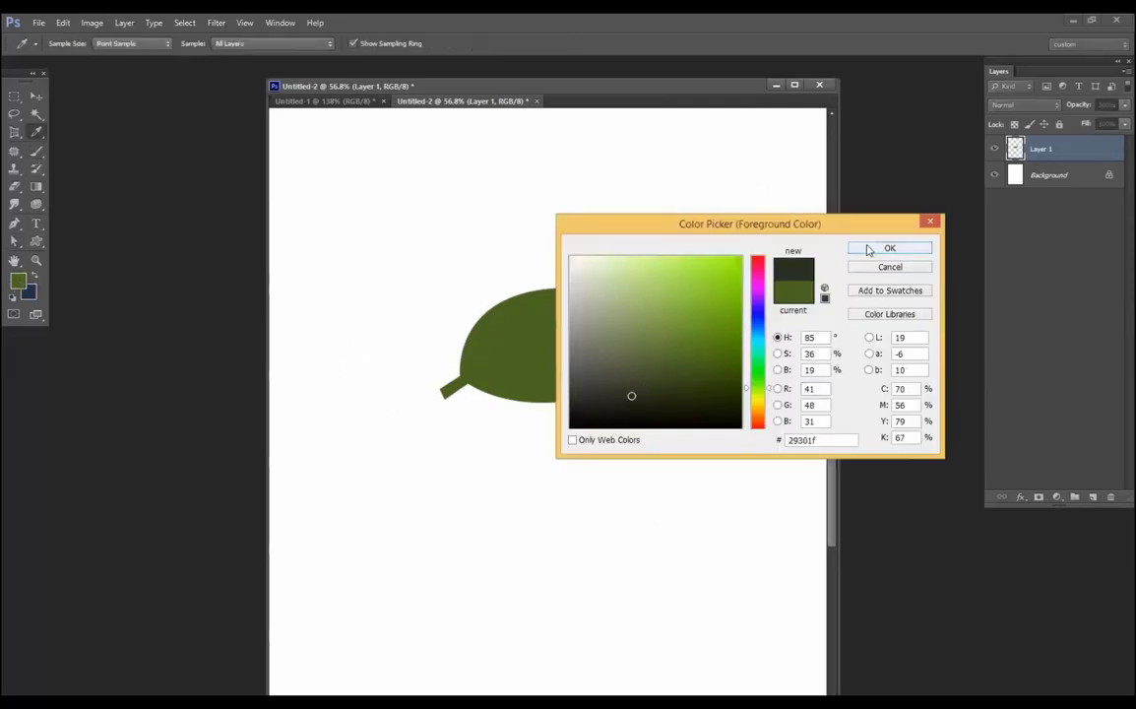
key(Return)
key(b)
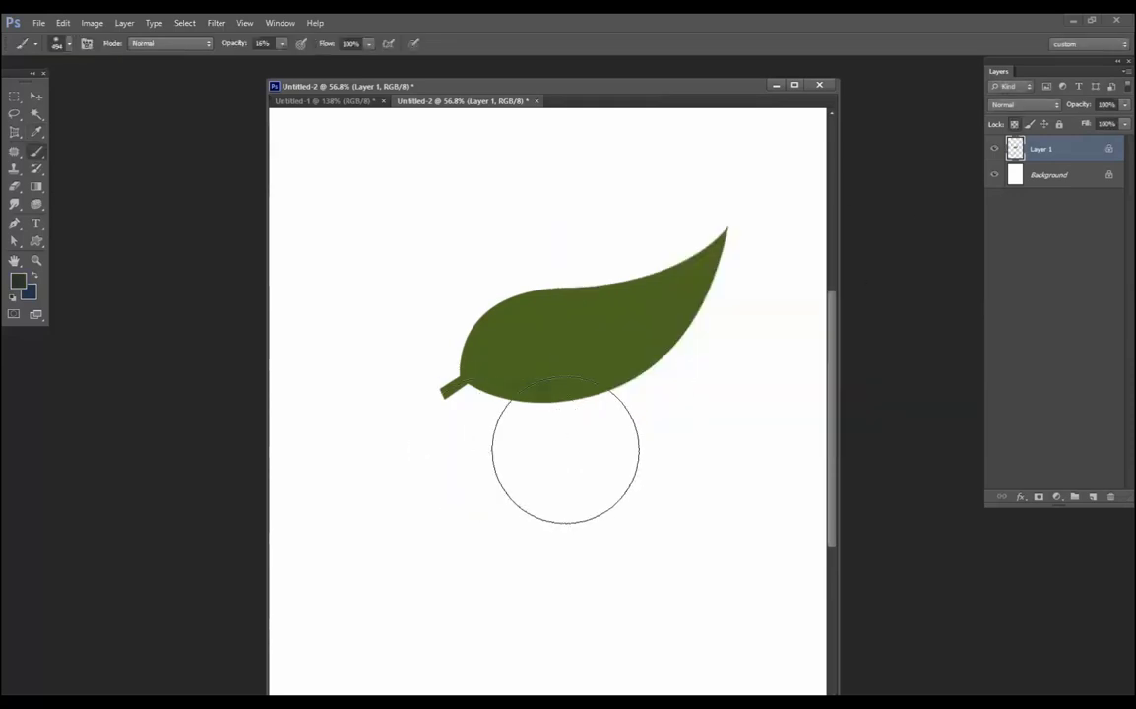
mouse_move(419, 441)
mouse_down()
mouse_move(656, 426)
mouse_move(692, 408)
mouse_move(699, 357)
mouse_move(717, 452)
mouse_up()
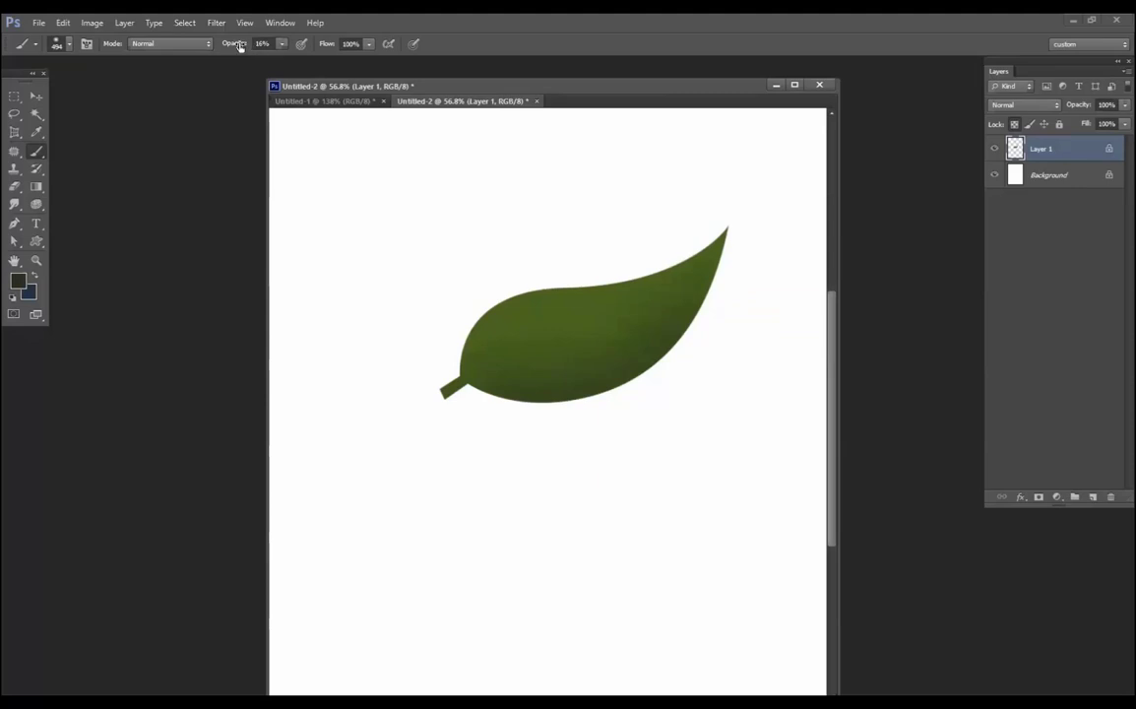
Step: Darken the leaf's lower edge from stem to tip with a soft 93 px brush at 66% opacity
drag(239, 47, 288, 46)
right_click(588, 355)
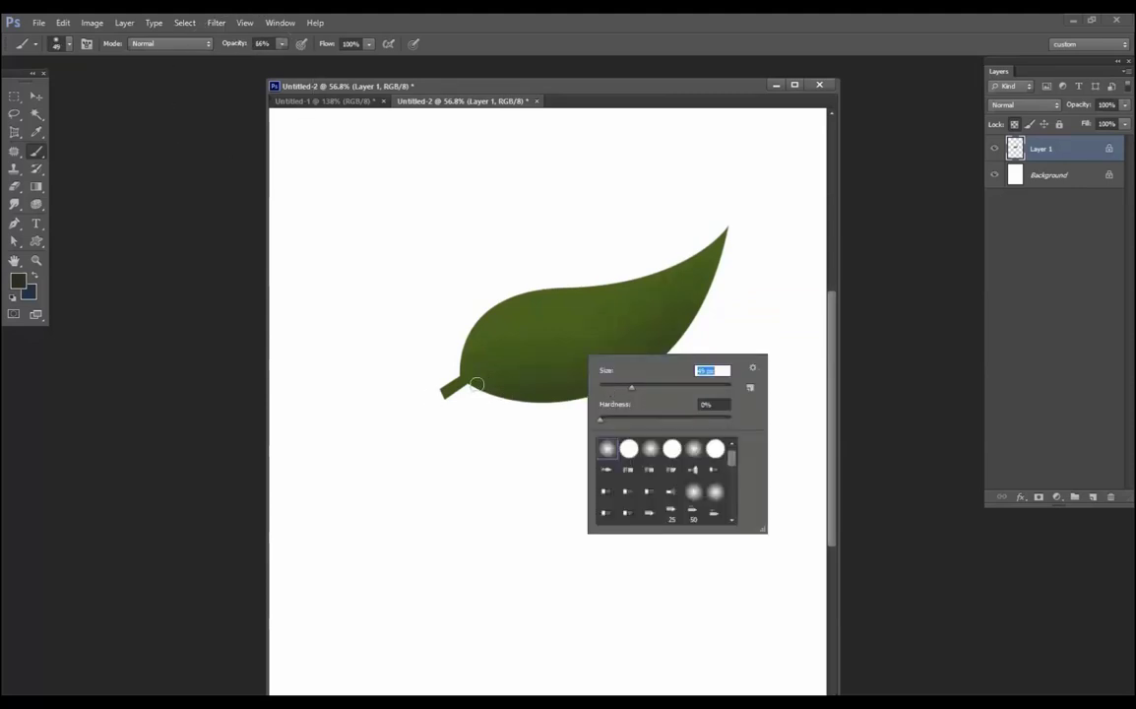
key(Escape)
key(bracketright)
key(bracketright)
key(bracketright)
key(bracketright)
right_click(647, 415)
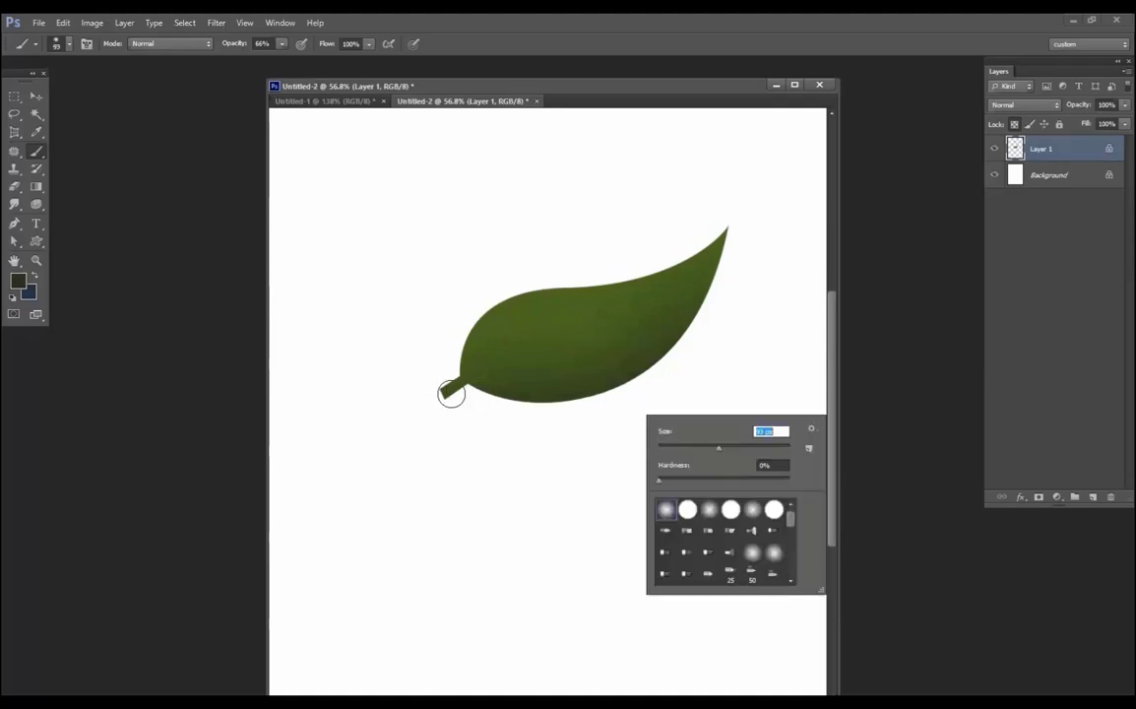
mouse_move(456, 404)
mouse_down()
mouse_move(651, 362)
mouse_move(745, 216)
mouse_up()
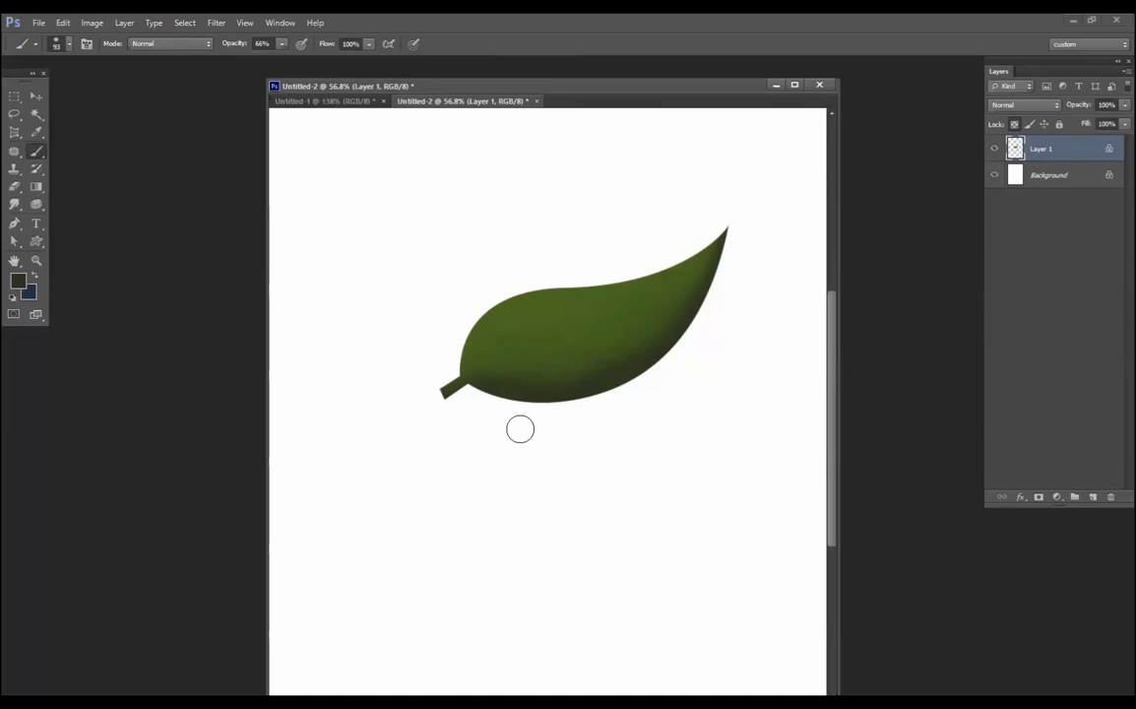
Step: Draw a curved midrib path with the Pen tool from the stem through the middle of the leaf to its tip
click(13, 223)
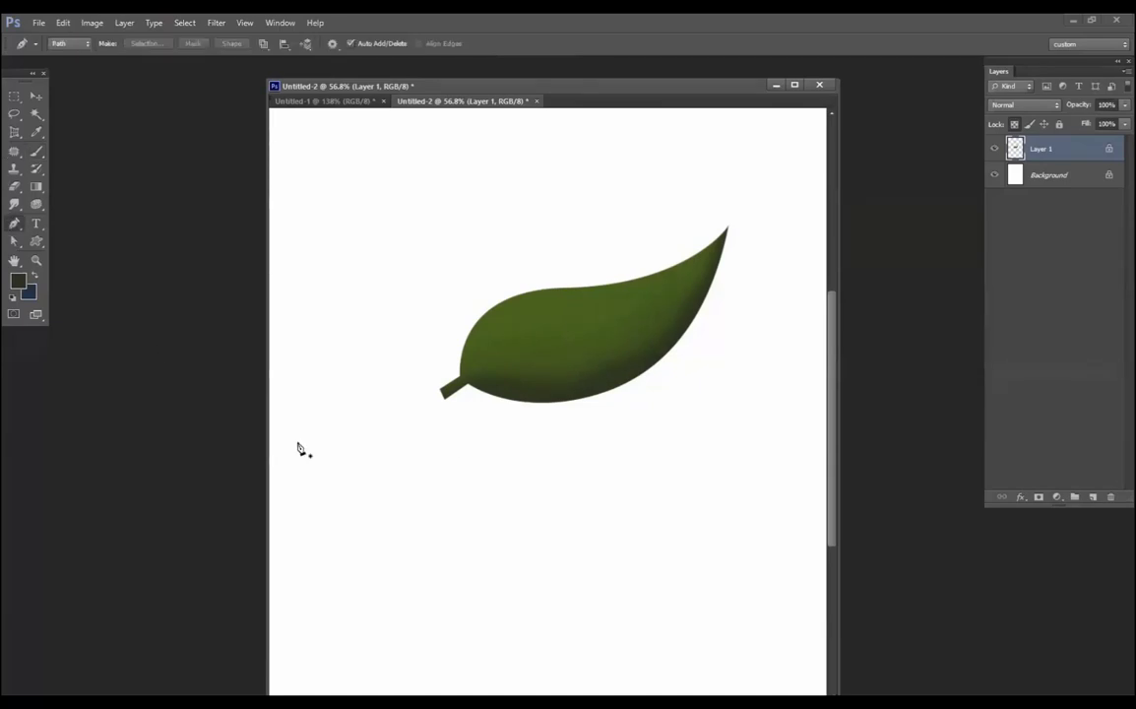
click(468, 379)
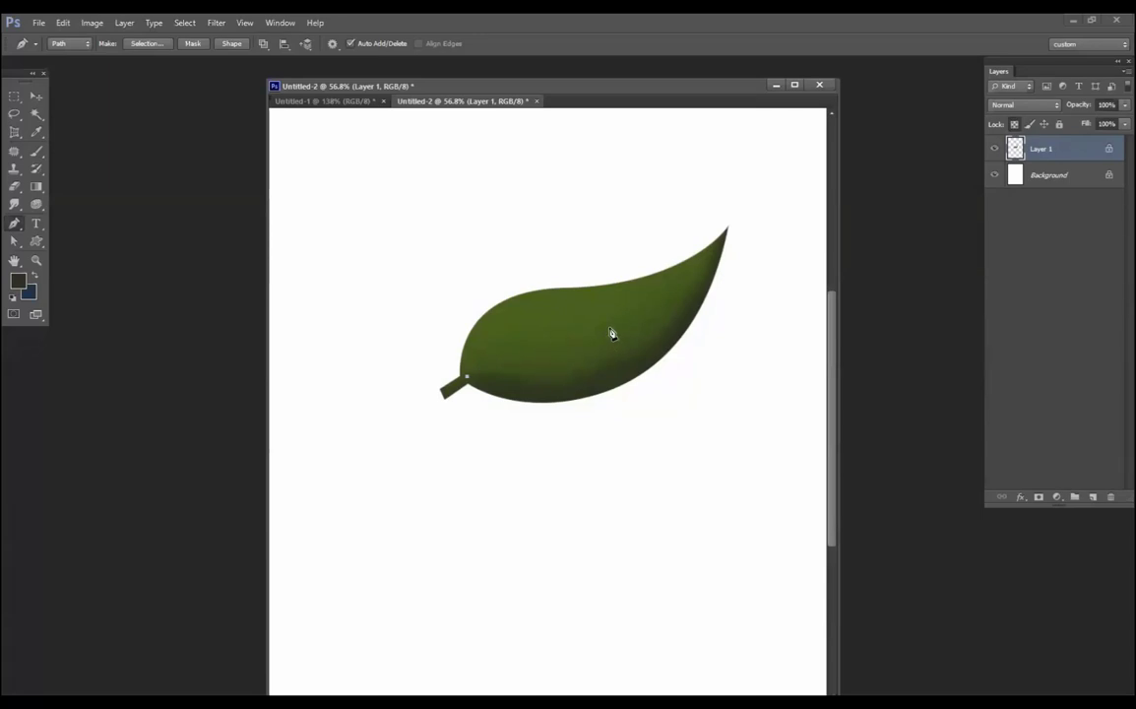
drag(641, 327, 697, 314)
Step: Switch to the Burn tool, set its exposure to 55% and try it on the leaf along the midrib path
click(41, 204)
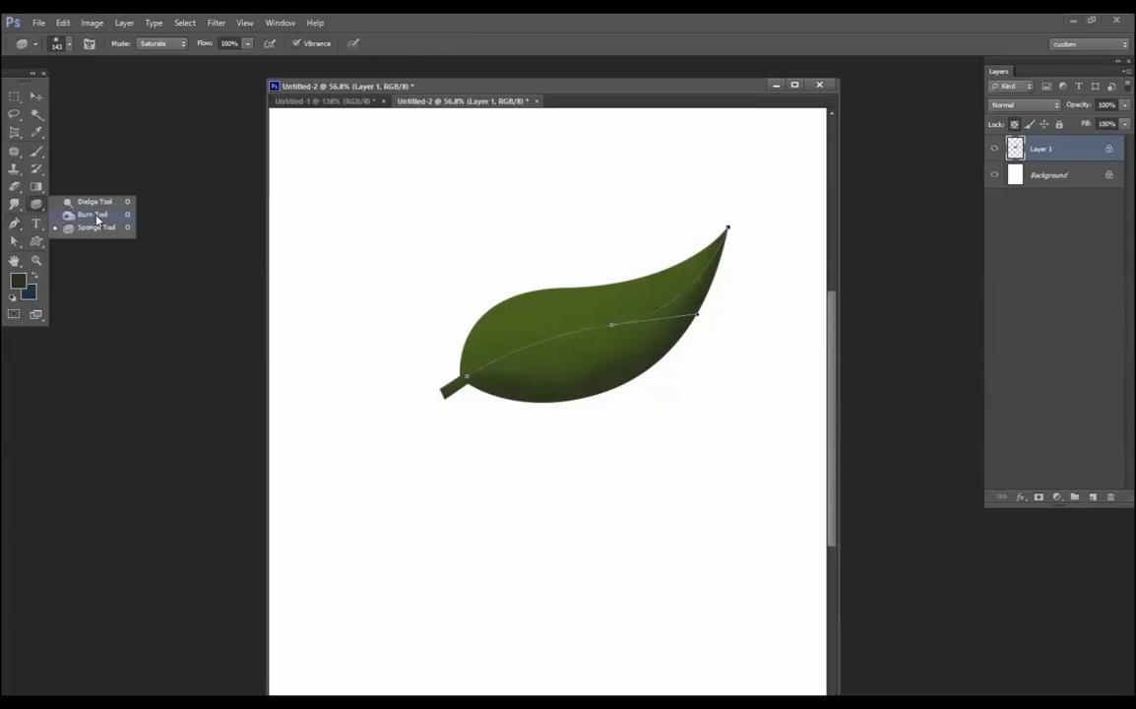
click(95, 218)
drag(589, 328, 551, 315)
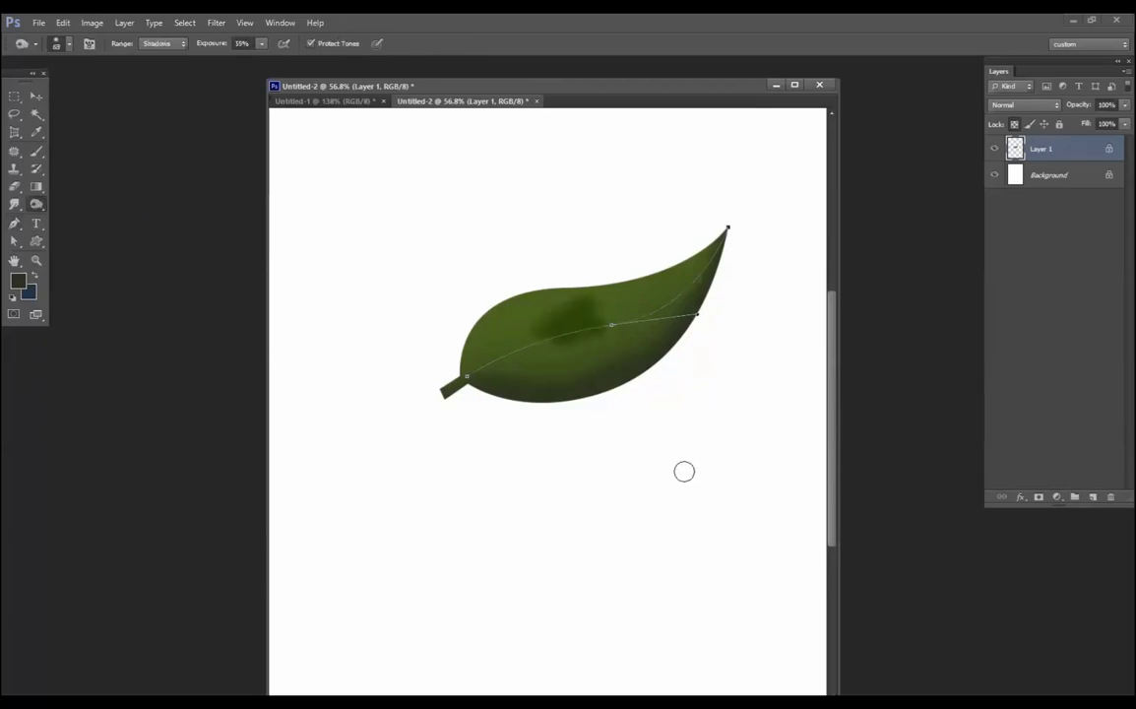
key(ctrl+z)
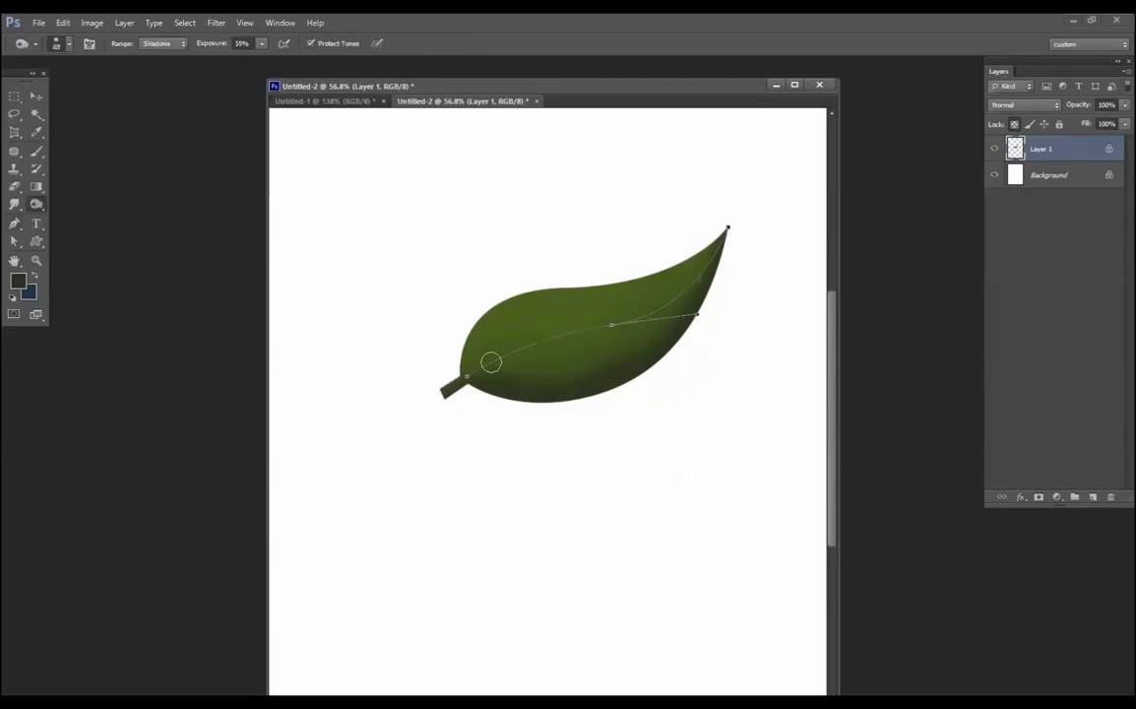
key(5)
key(5)
mouse_move(726, 233)
mouse_down()
mouse_move(646, 323)
mouse_move(503, 356)
mouse_move(463, 388)
mouse_up()
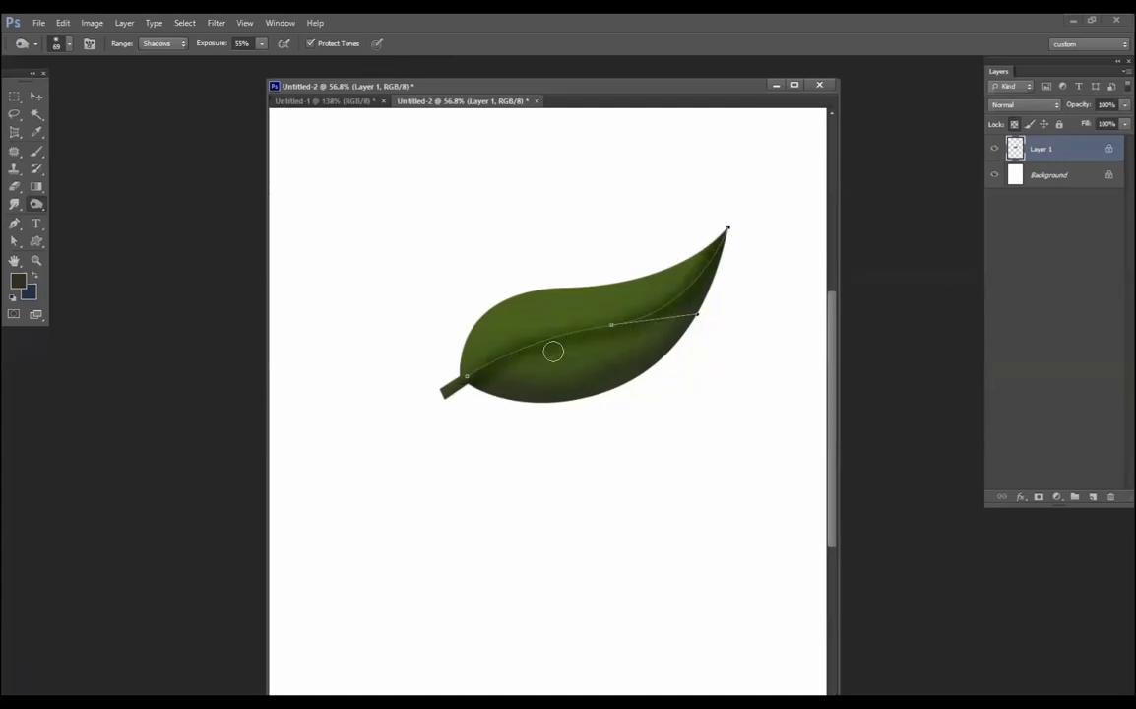
key(ctrl+z)
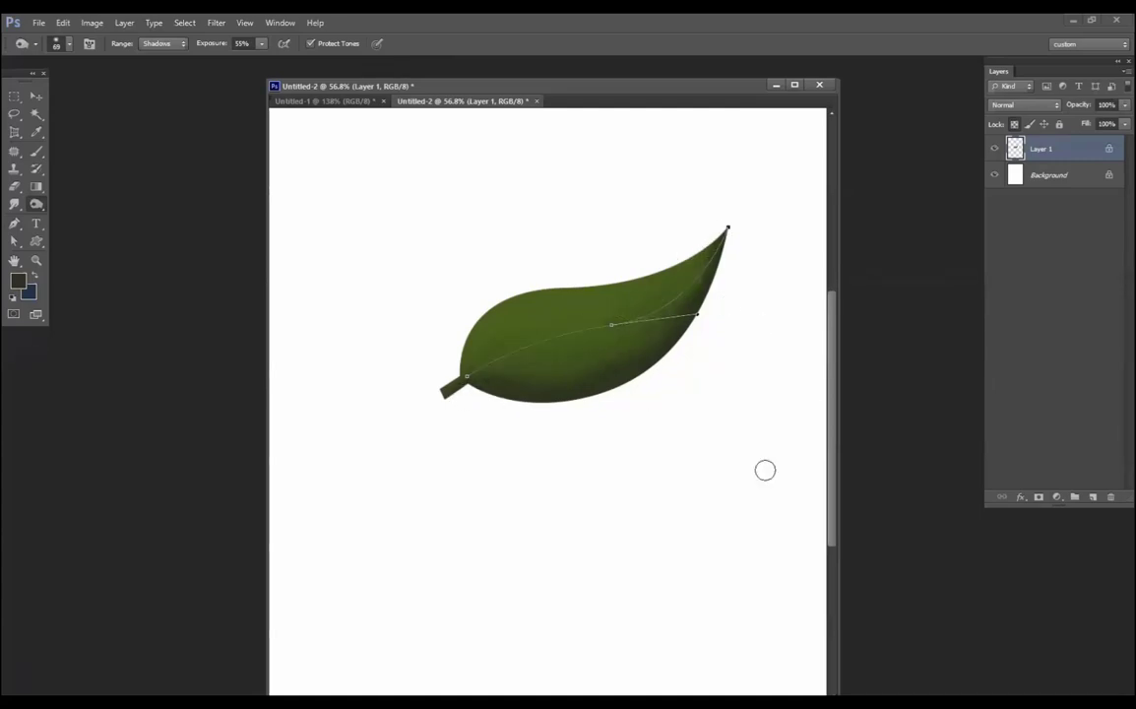
Step: Try stroking the midrib path with the Burn tool at its large brush size, then undo the stroke
click(18, 224)
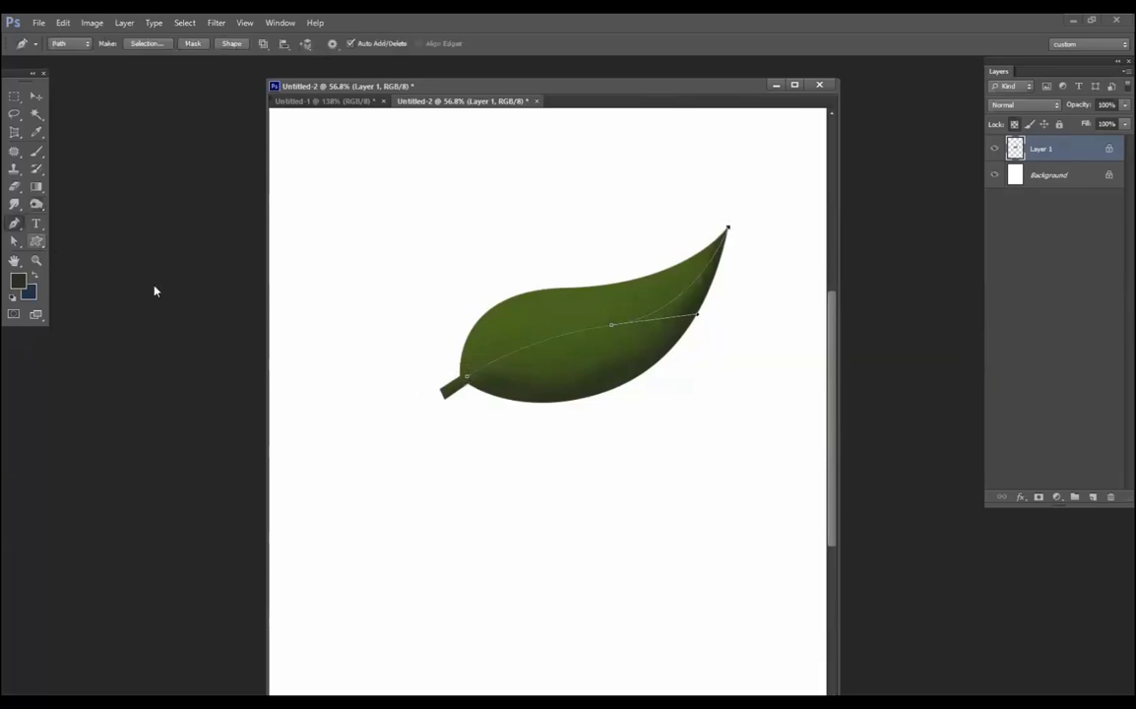
right_click(629, 295)
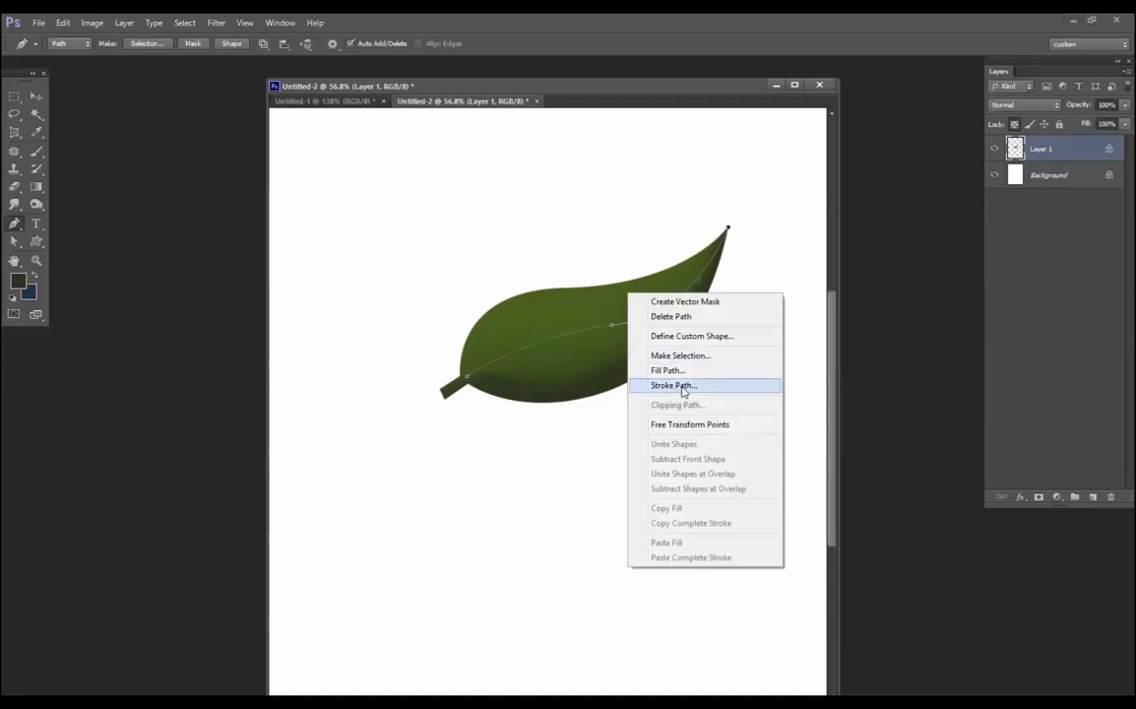
key(Return)
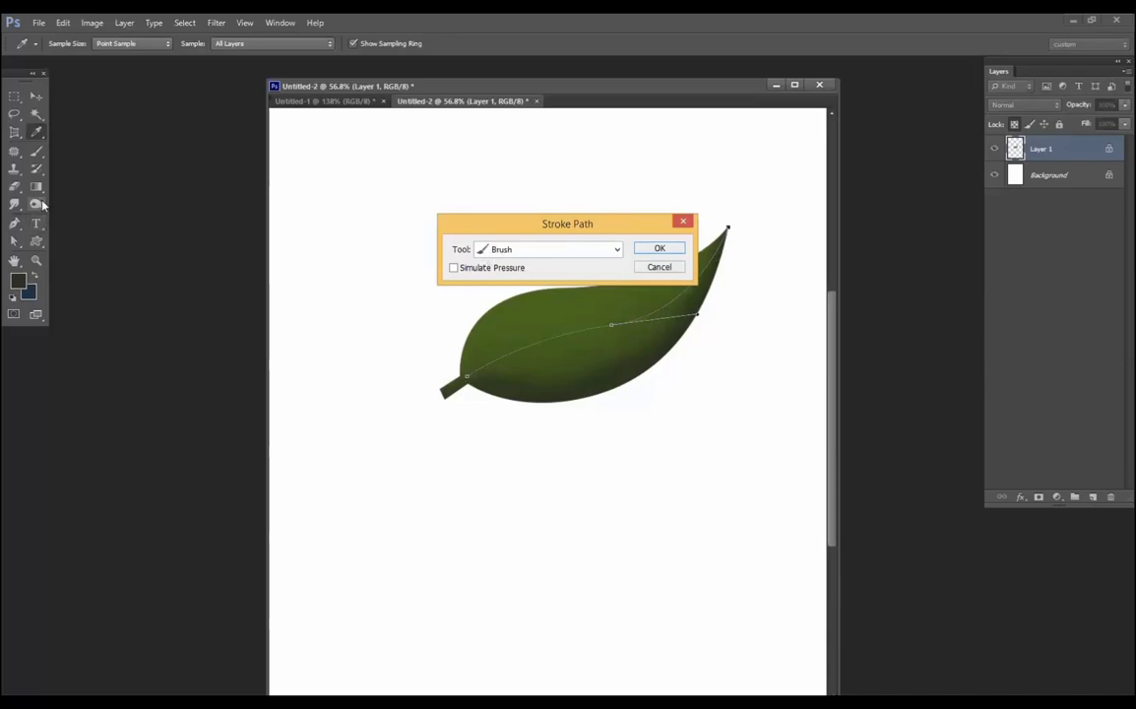
click(513, 252)
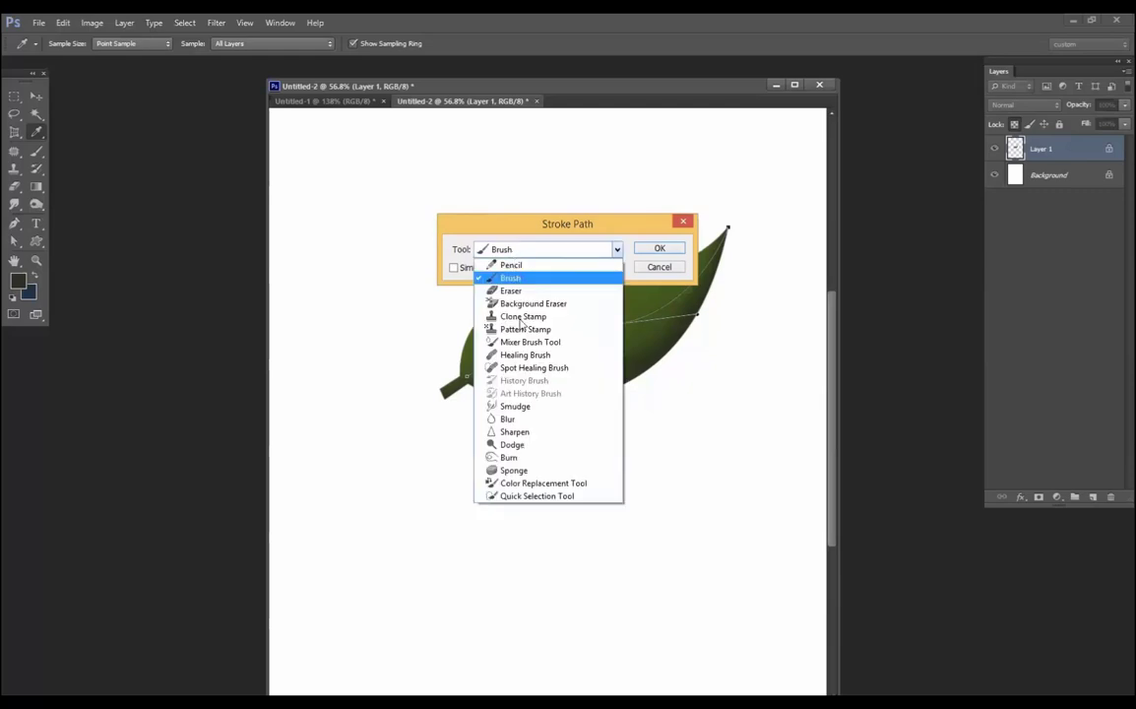
click(512, 458)
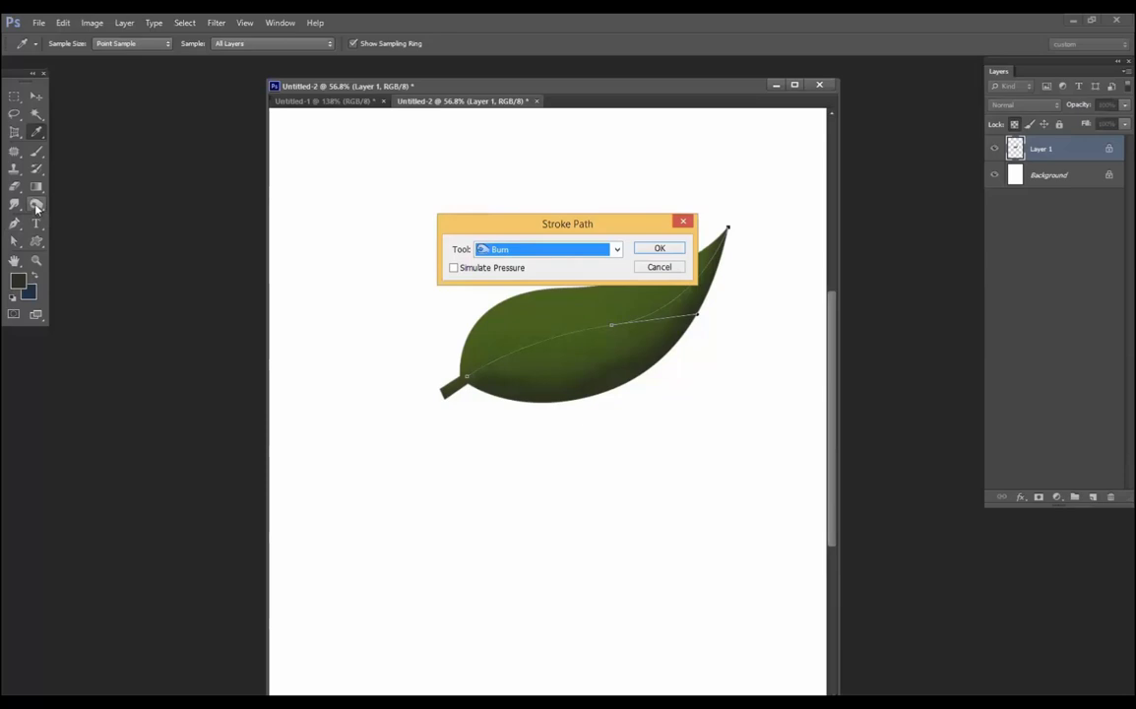
click(662, 250)
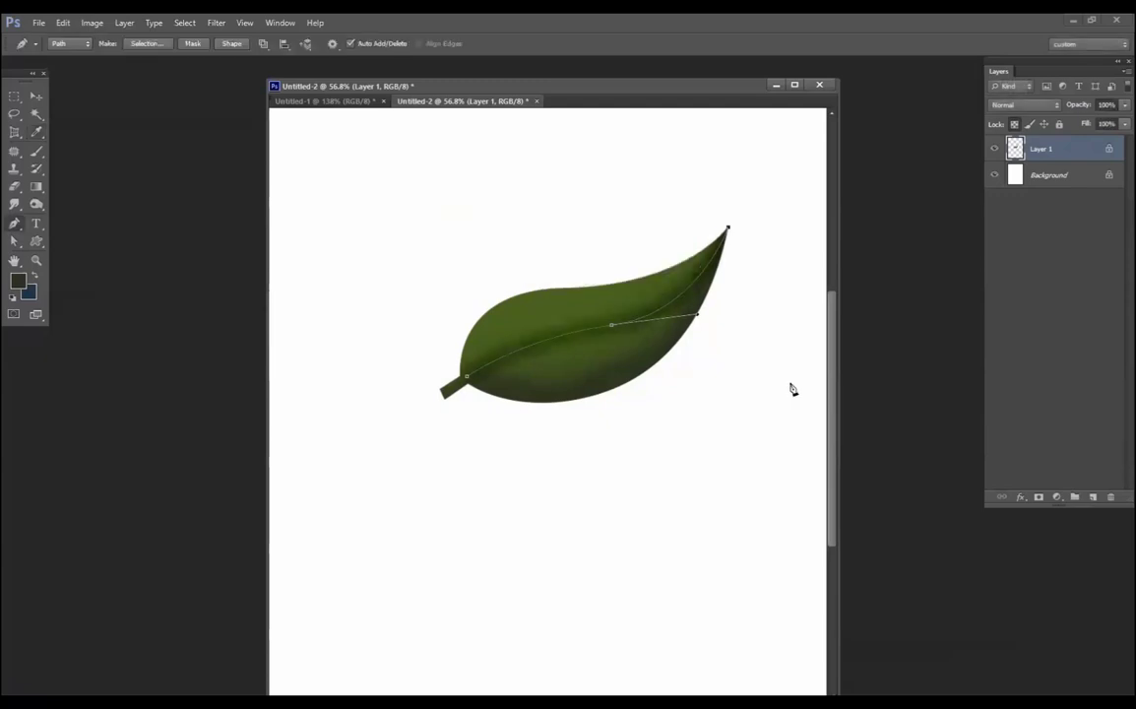
key(Escape)
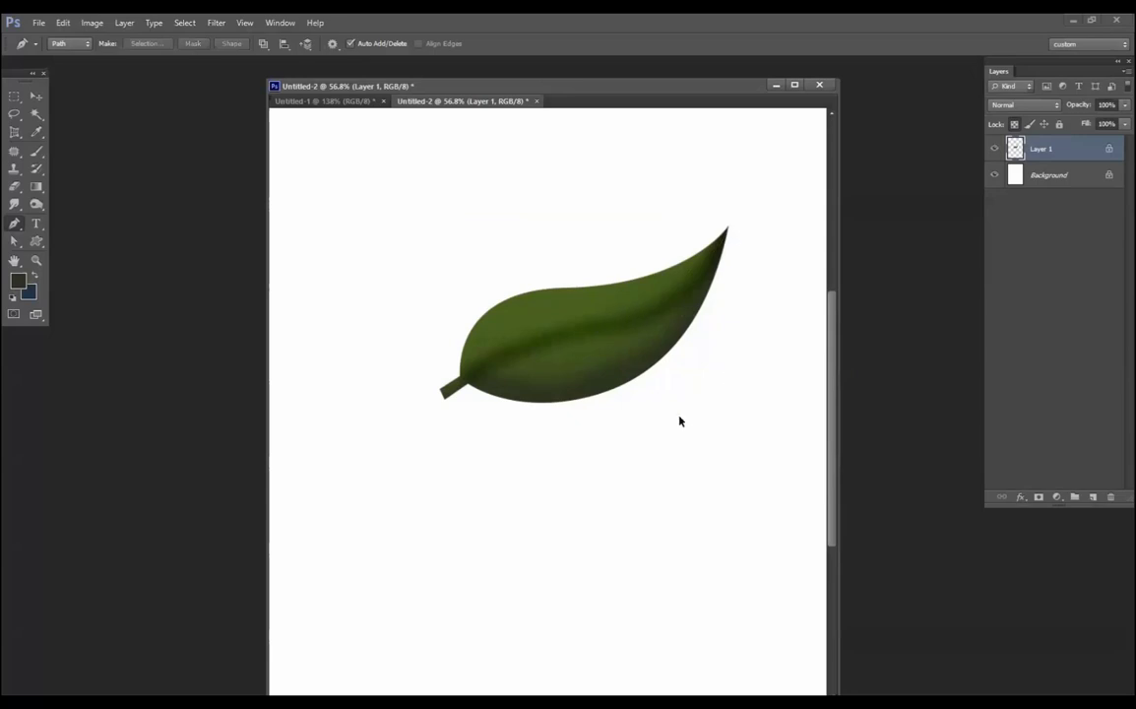
key(ctrl+z)
Step: Reduce the Burn tool's brush size to about 12 px at 0% hardness
click(36, 204)
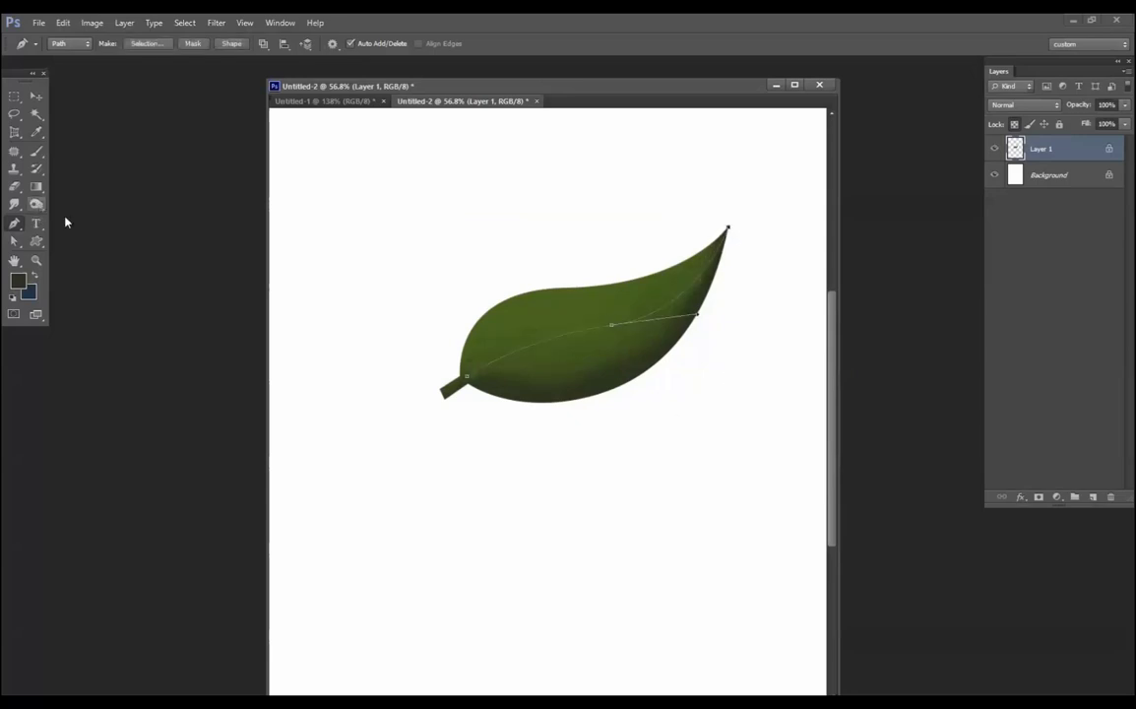
right_click(645, 334)
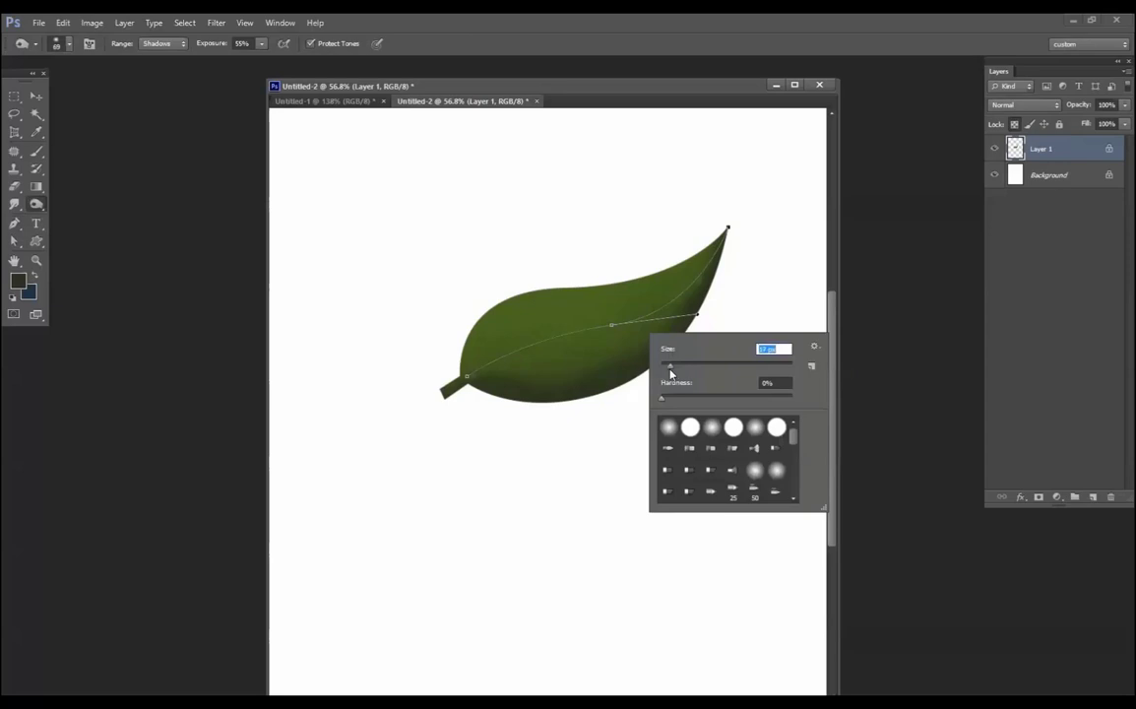
key(Return)
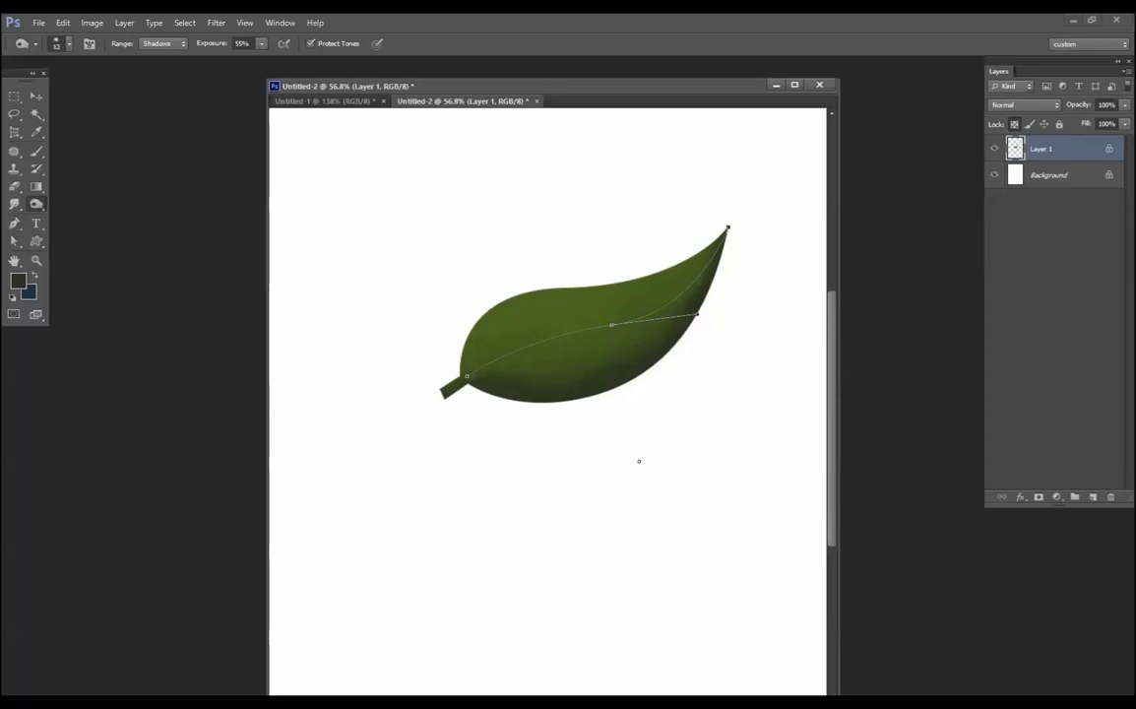
Step: Try stroking the midrib path with the small Burn brush without simulated pressure, then undo the stroke
key(p)
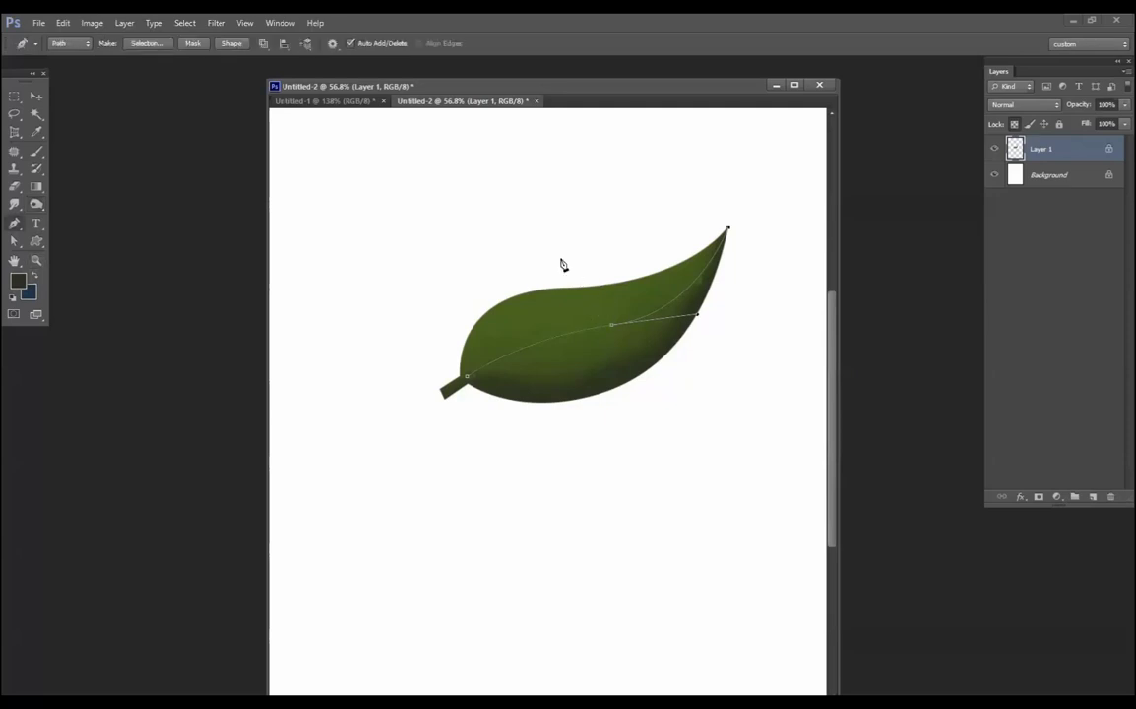
right_click(561, 261)
click(608, 353)
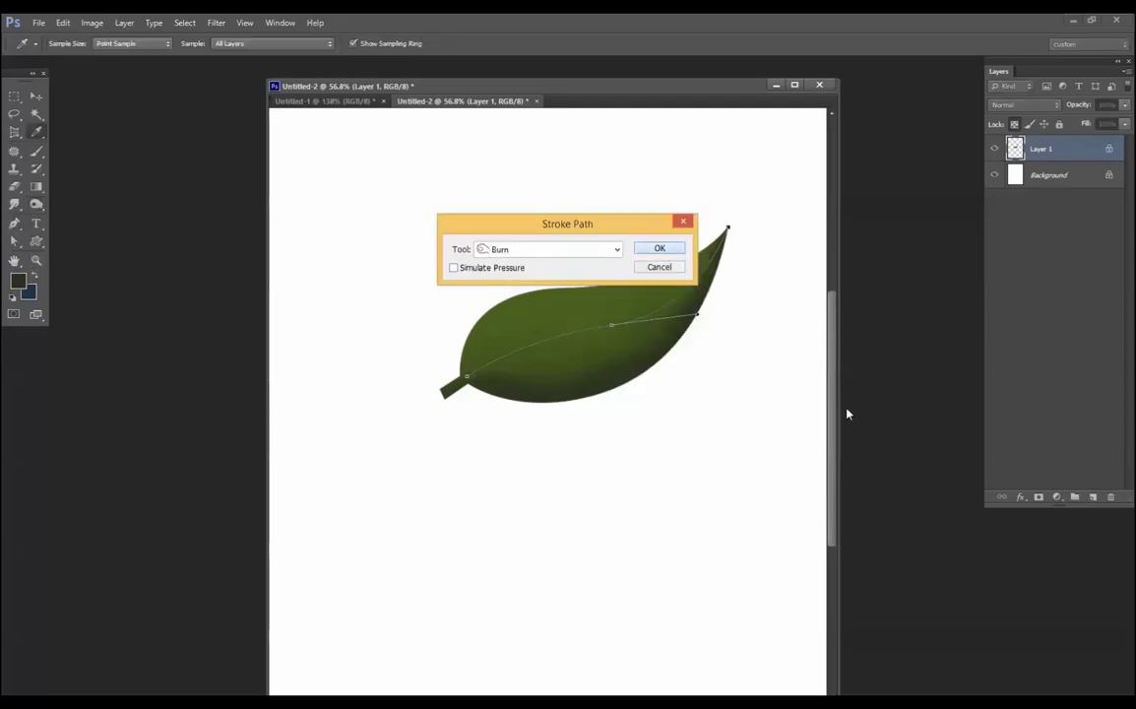
key(Return)
key(Return)
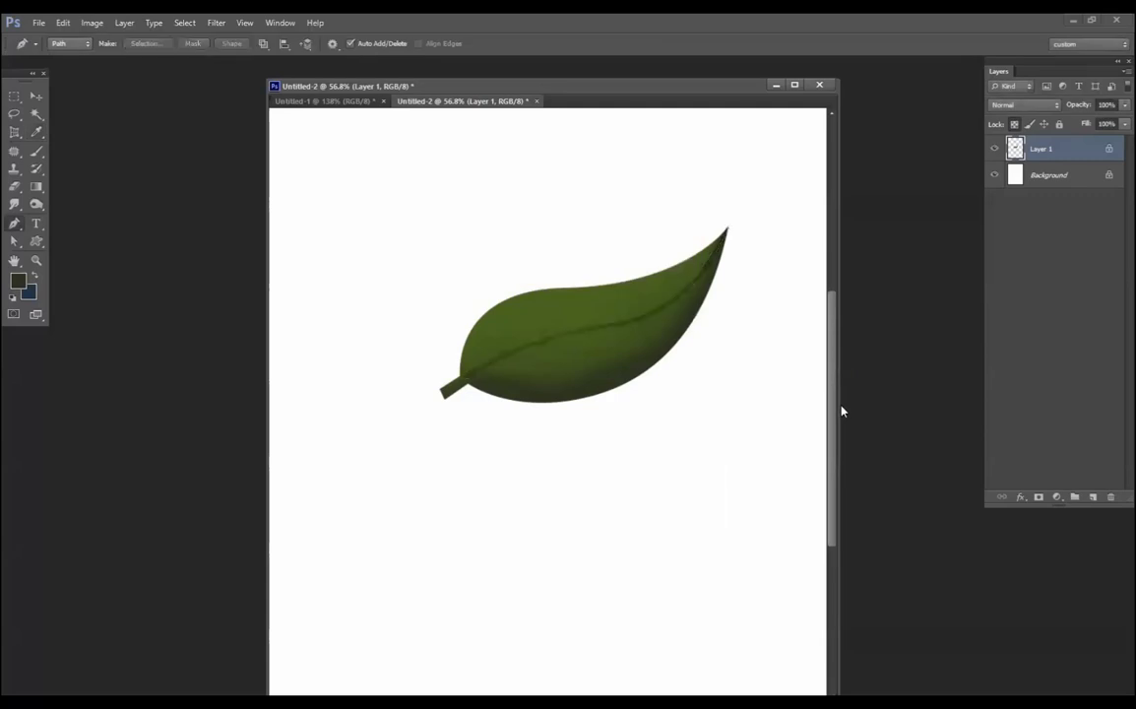
key(ctrl+alt+z)
key(ctrl+alt+z)
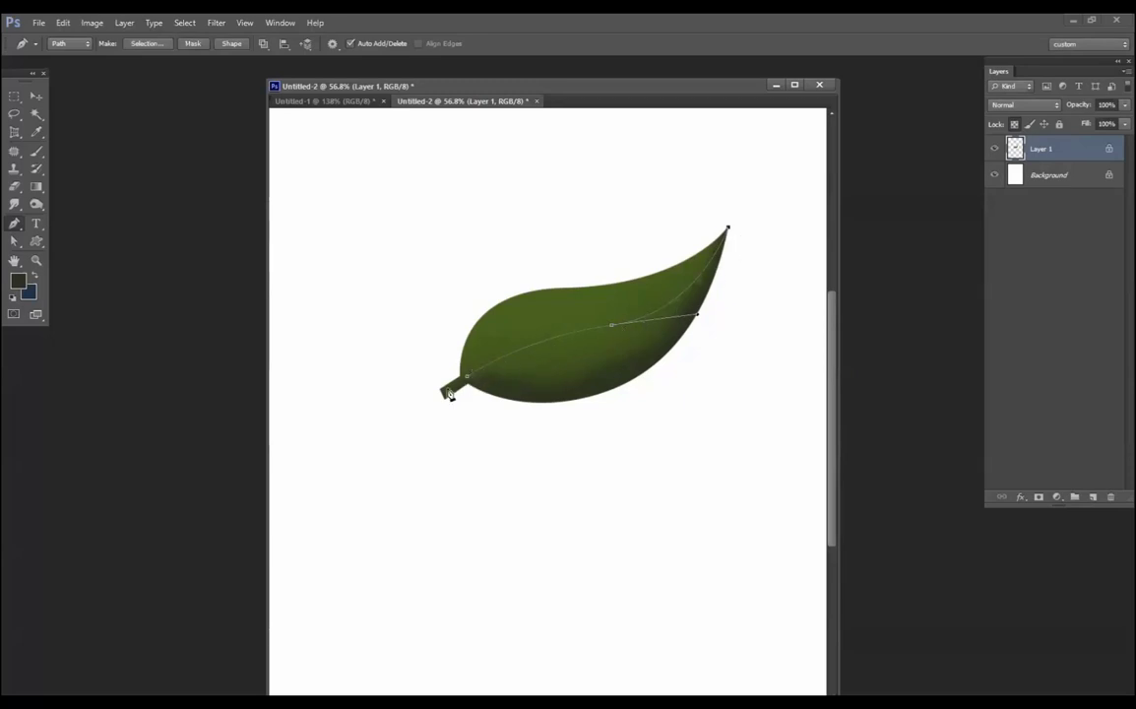
Step: Stroke the midrib path with the Burn tool and Simulate Pressure enabled, then dismiss the path
right_click(532, 297)
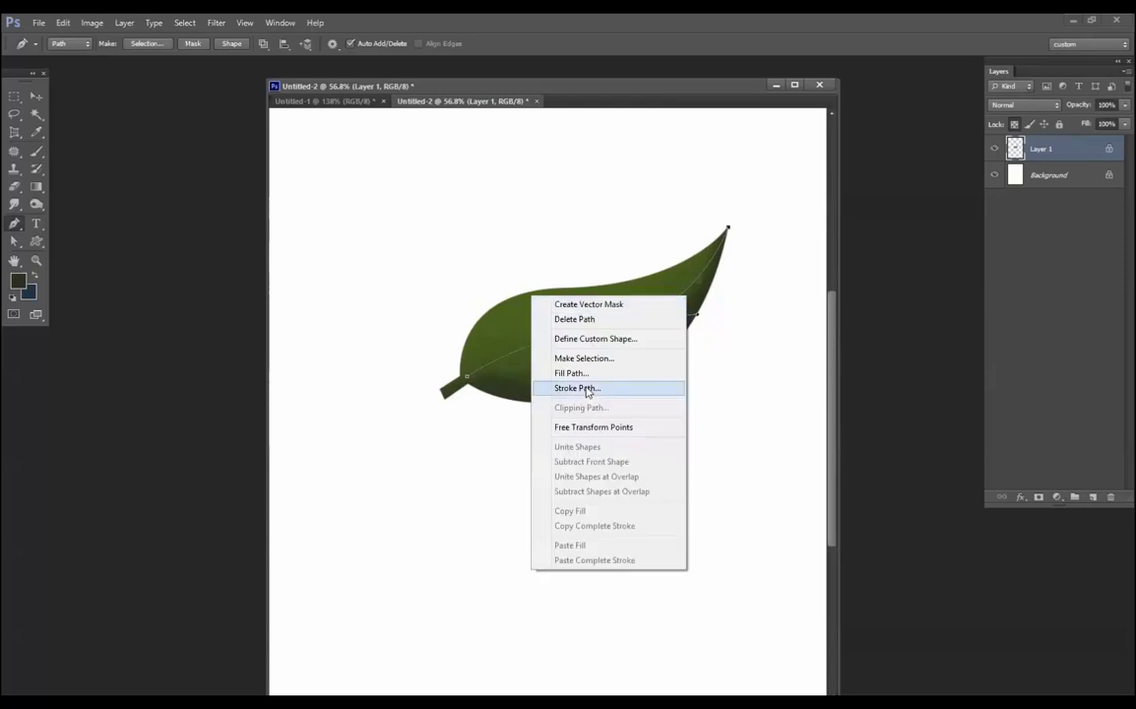
click(587, 387)
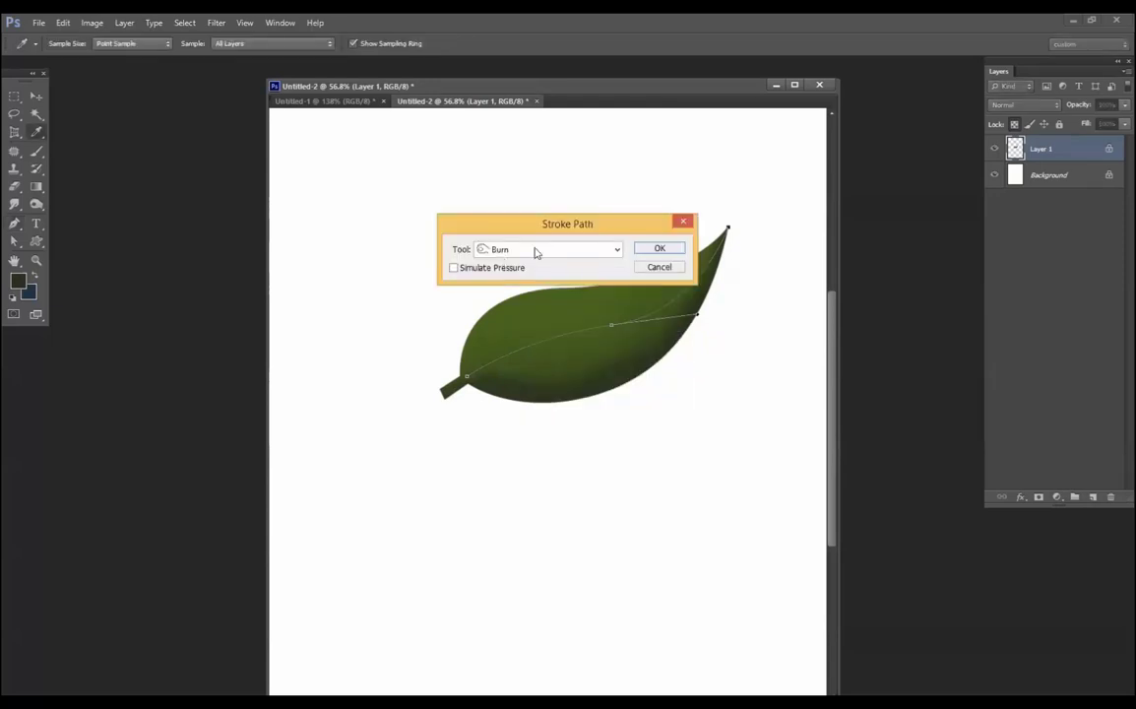
click(454, 267)
click(662, 249)
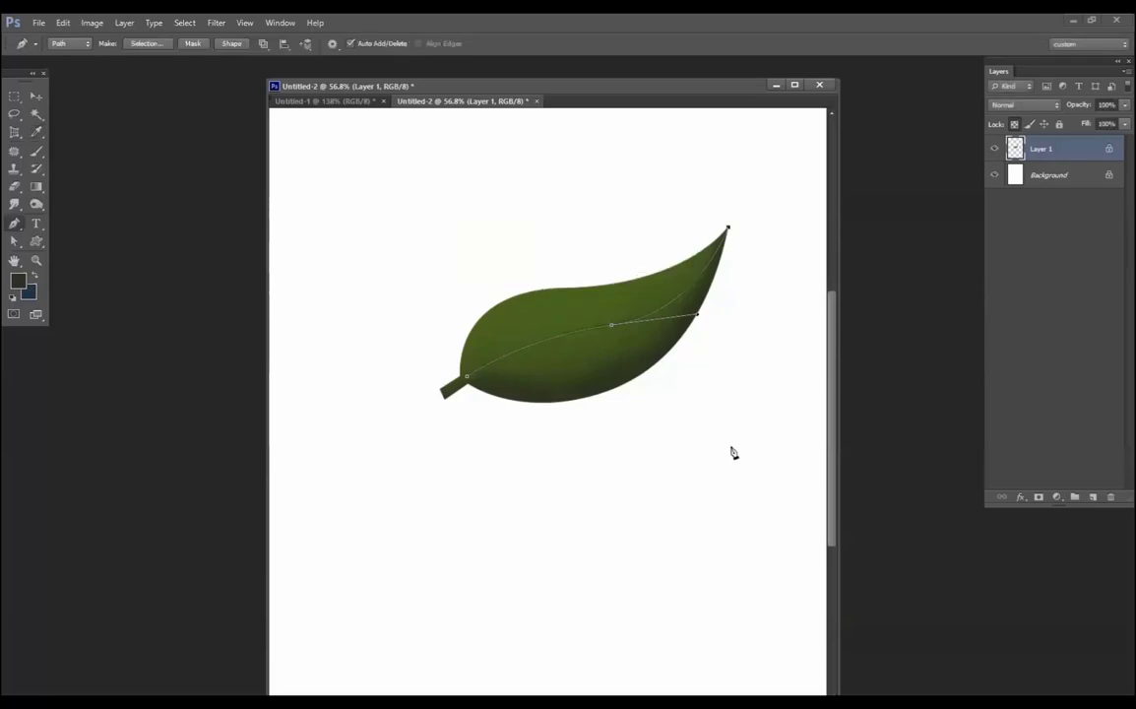
key(Return)
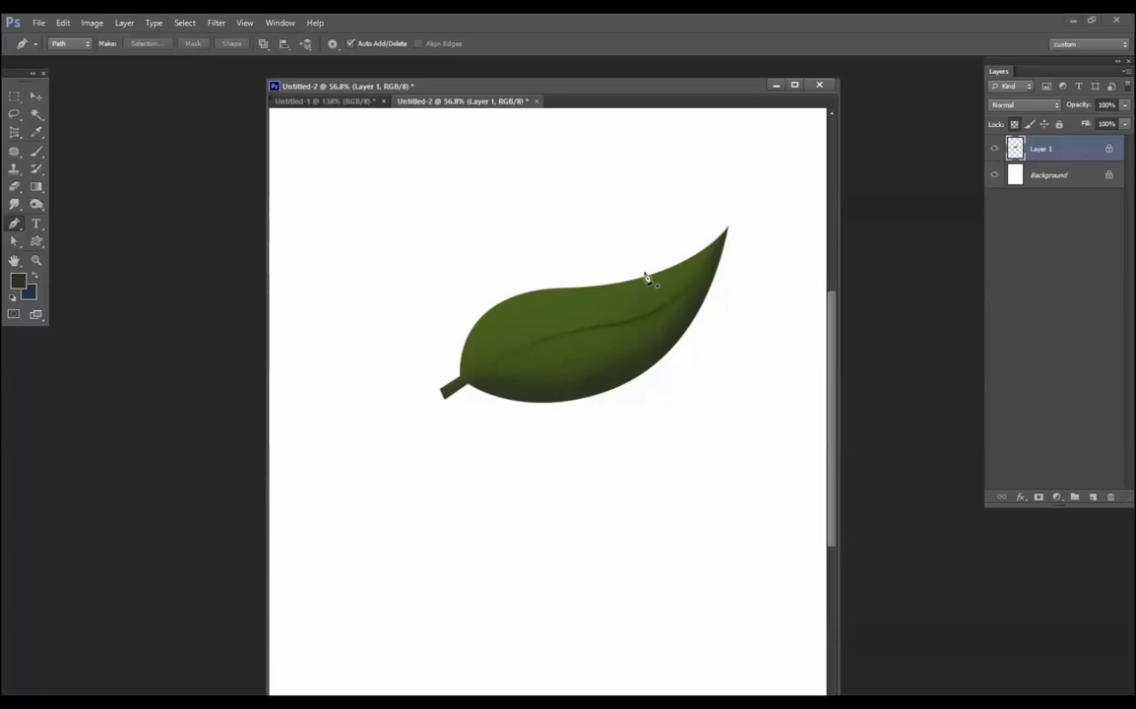
Step: Draw a short side-vein path below the midrib near the stem and stroke it with the Burn tool using simulated pressure
click(498, 360)
click(530, 373)
click(567, 367)
click(605, 361)
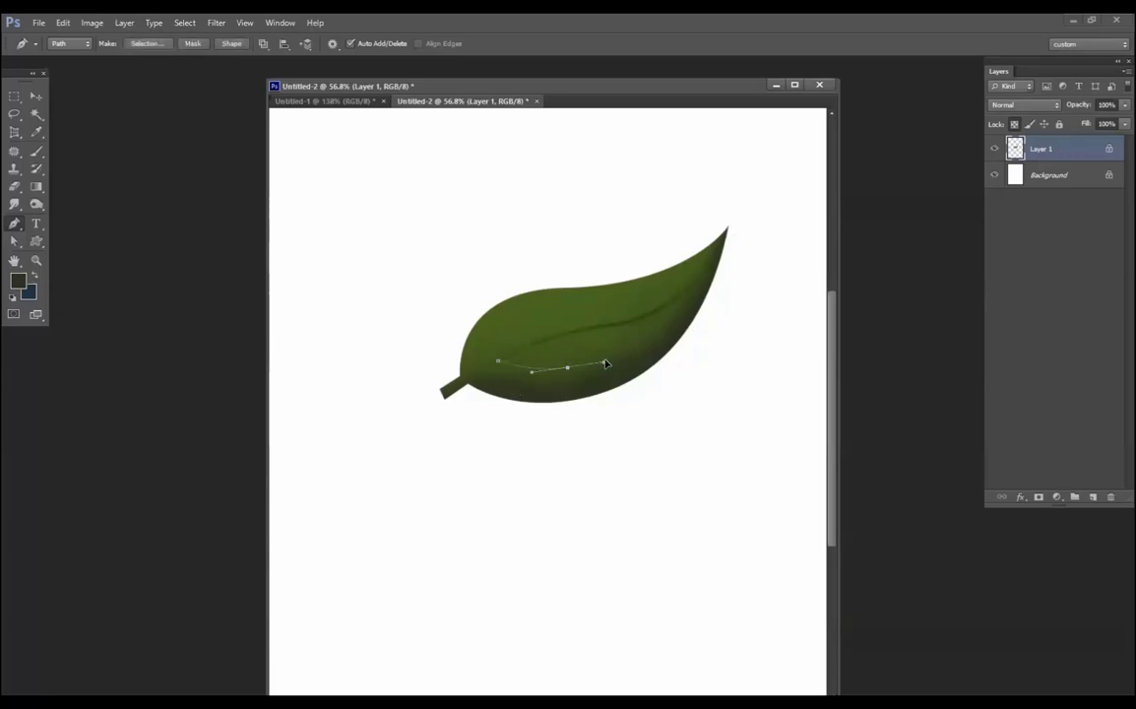
right_click(668, 352)
click(735, 443)
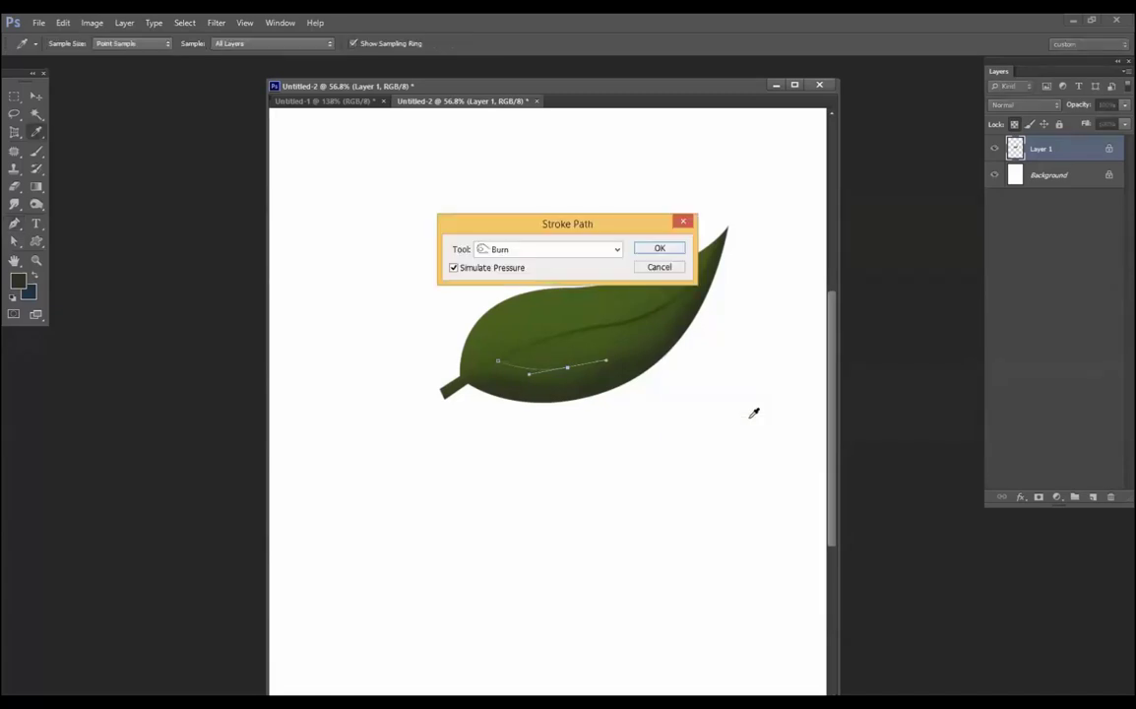
key(Return)
Step: Draw a curved vein path from the middle of the midrib toward the leaf's lower edge and stroke it with Burn
click(564, 336)
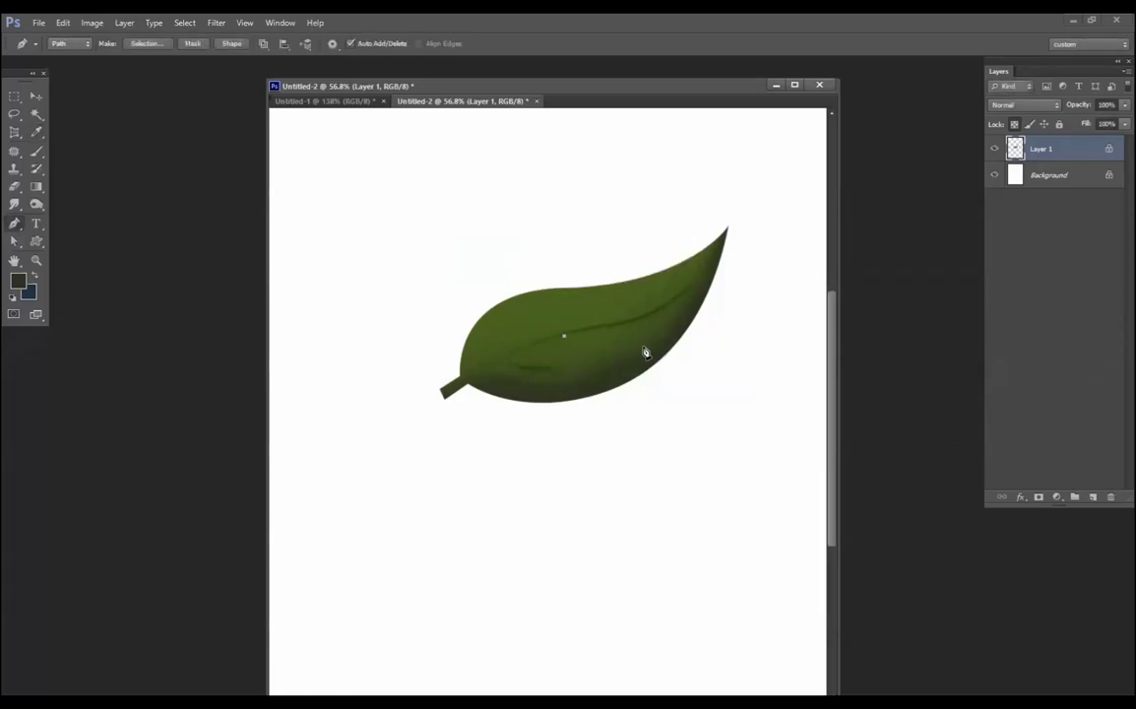
drag(655, 344, 715, 325)
right_click(732, 326)
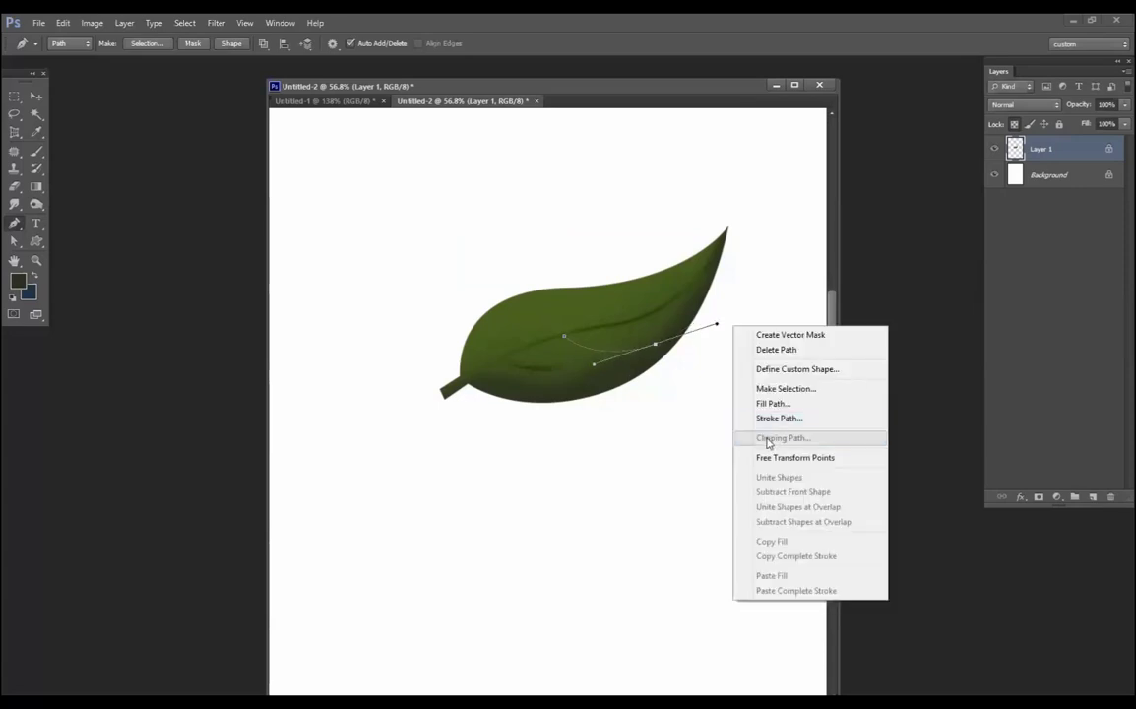
click(777, 419)
key(Return)
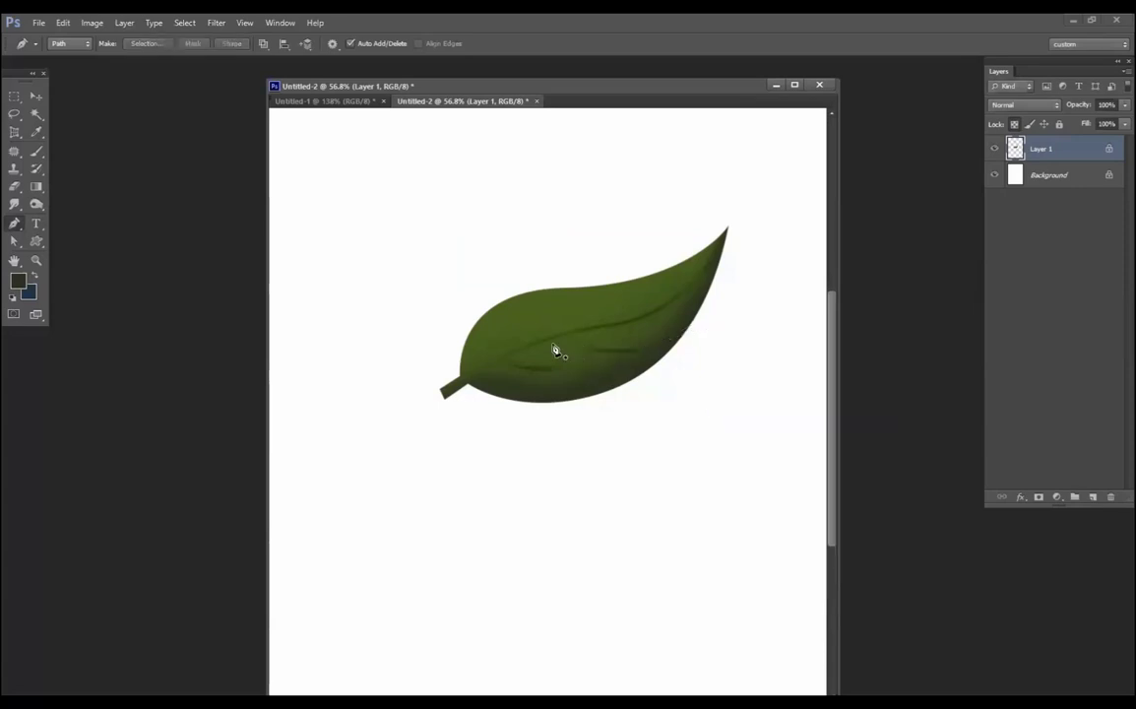
Step: Draw a curved vein path from the midrib up to the leaf's upper edge and stroke it with the Burn tool
click(543, 340)
drag(594, 293, 645, 283)
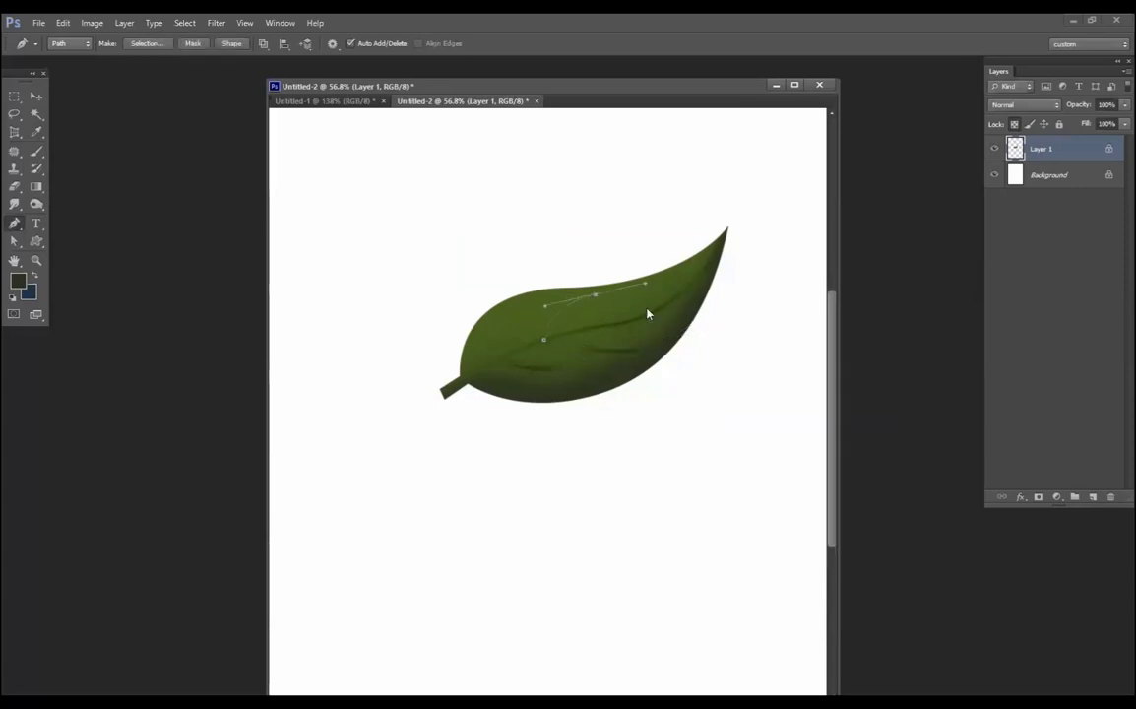
right_click(646, 311)
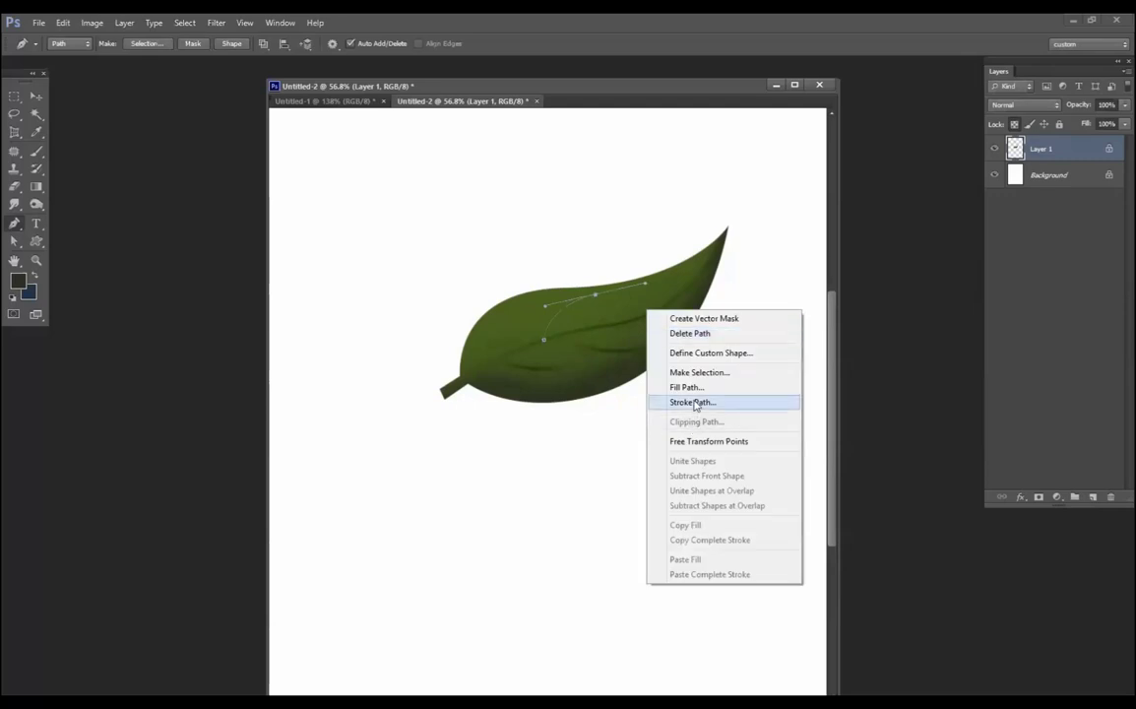
click(696, 404)
key(Return)
Step: Draw a curved vein path from the stem into the leaf's upper half and stroke it with the Burn tool
click(468, 378)
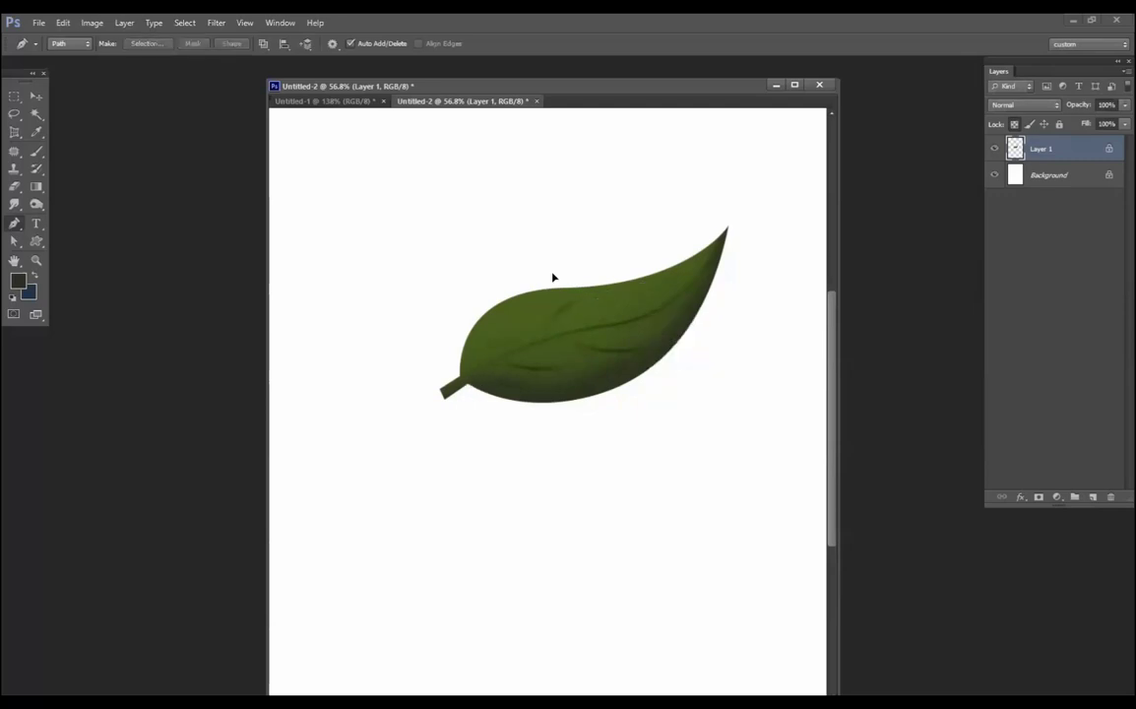
drag(540, 306, 552, 275)
right_click(713, 323)
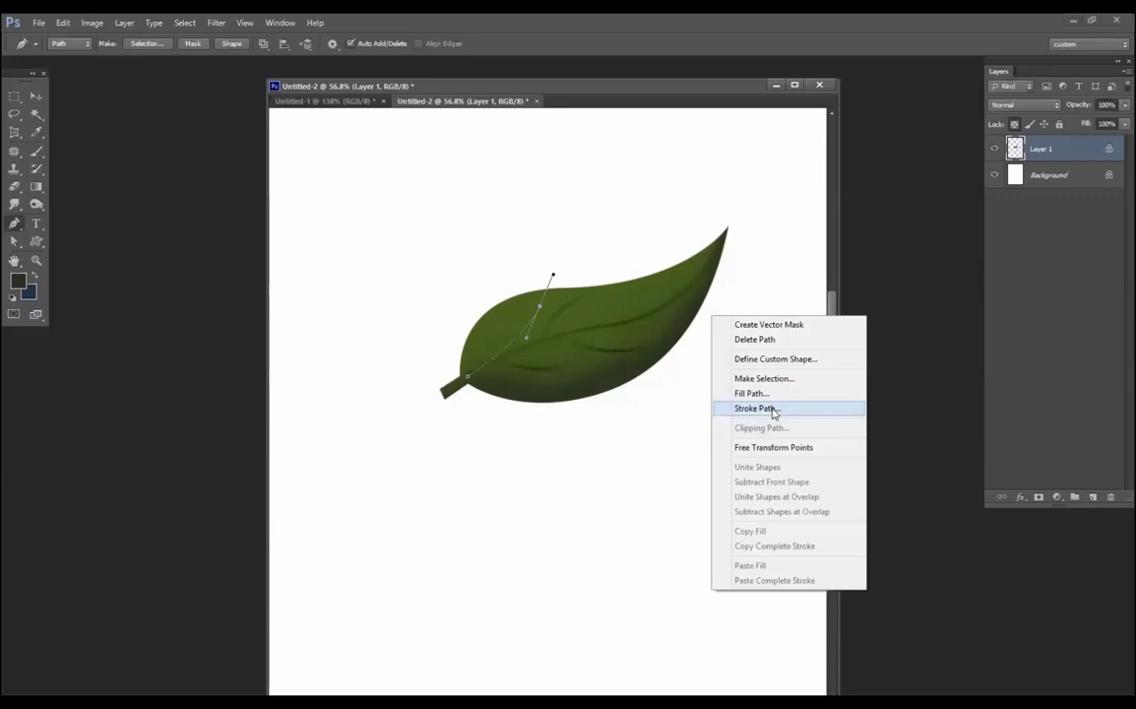
click(756, 408)
key(Return)
Step: Draw a vein path from the outer midrib to near the leaf's tip and stroke it with the Burn tool
click(632, 319)
drag(718, 243, 741, 213)
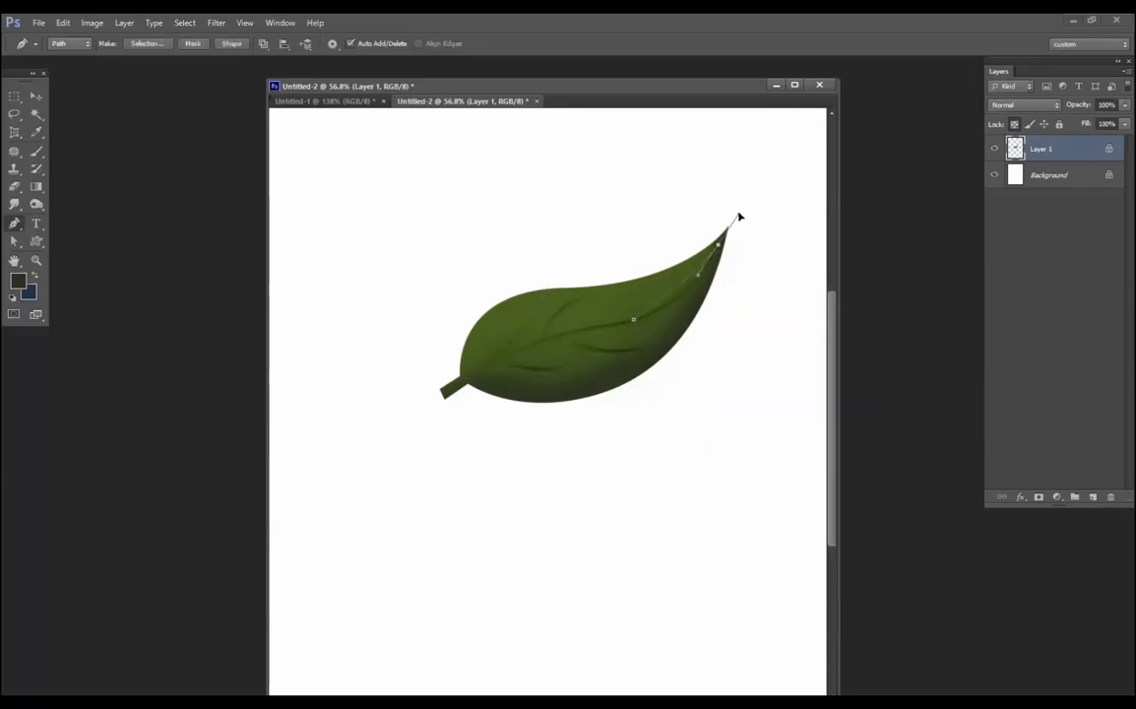
right_click(728, 297)
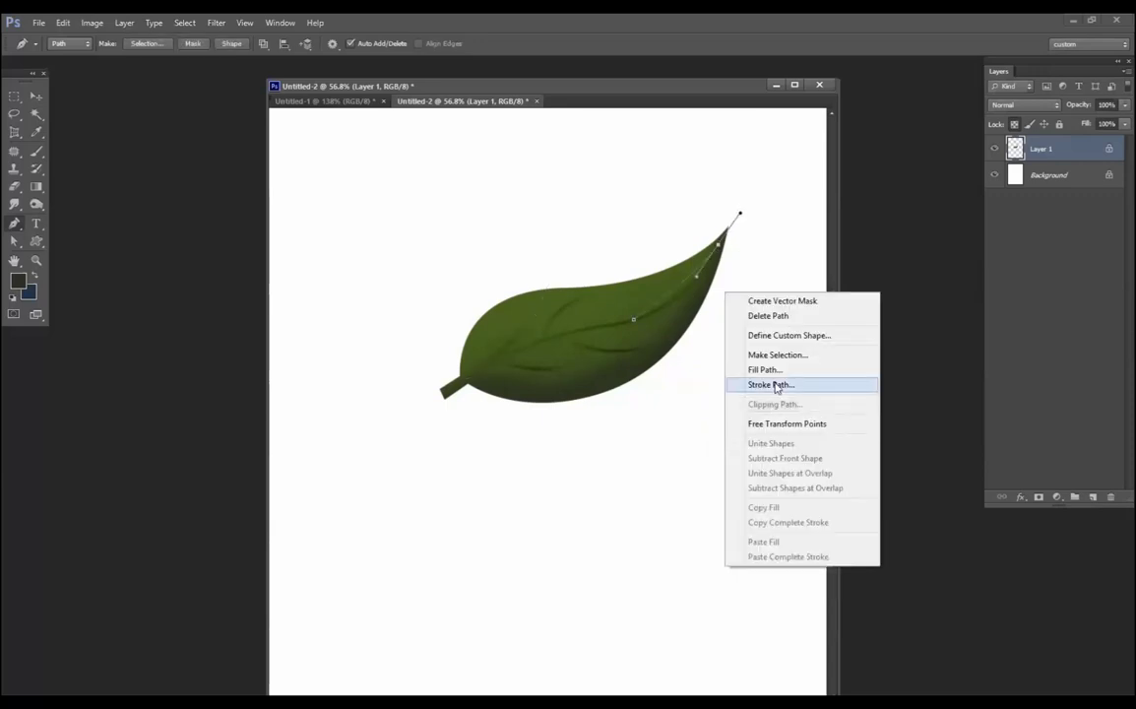
click(774, 383)
key(Return)
scroll(707, 338, down, 3)
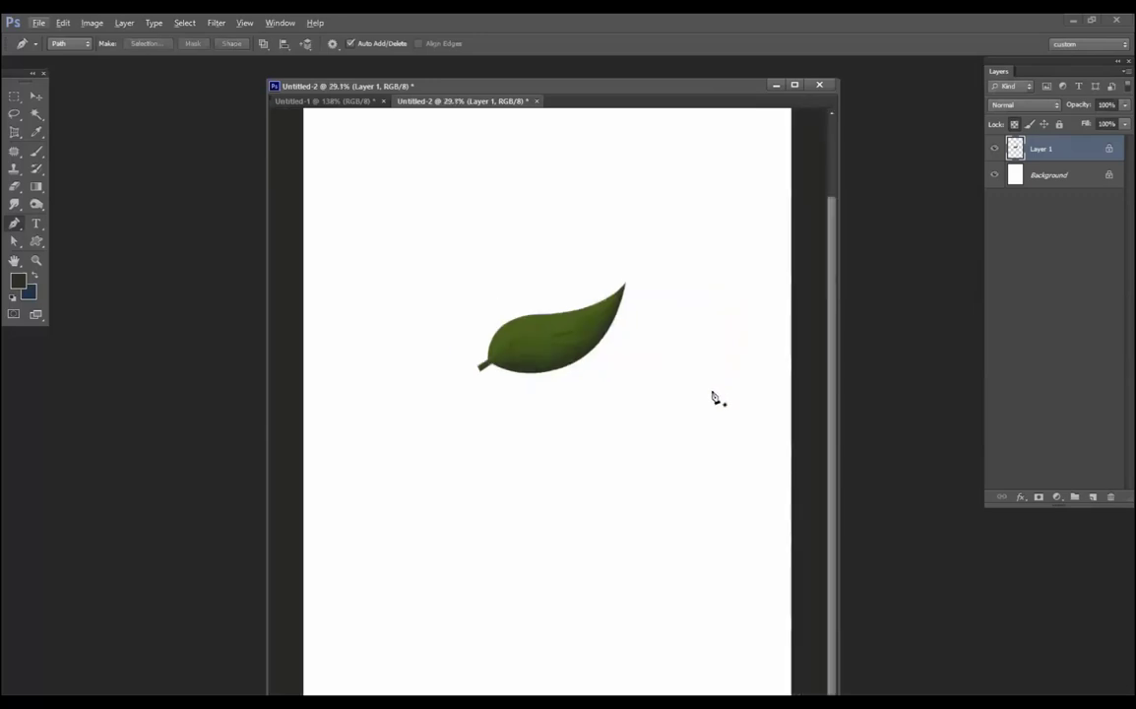
Step: Delete the leaf layer and paste the child's portrait photo in its place
scroll(553, 328, up, 2)
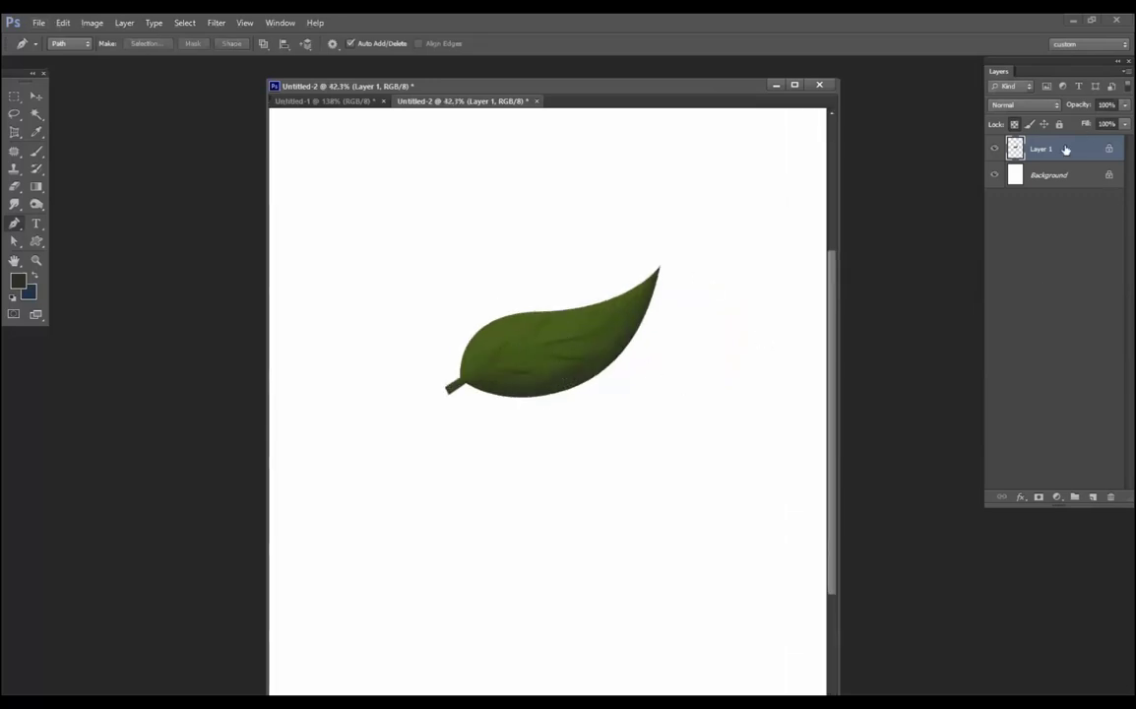
click(1111, 496)
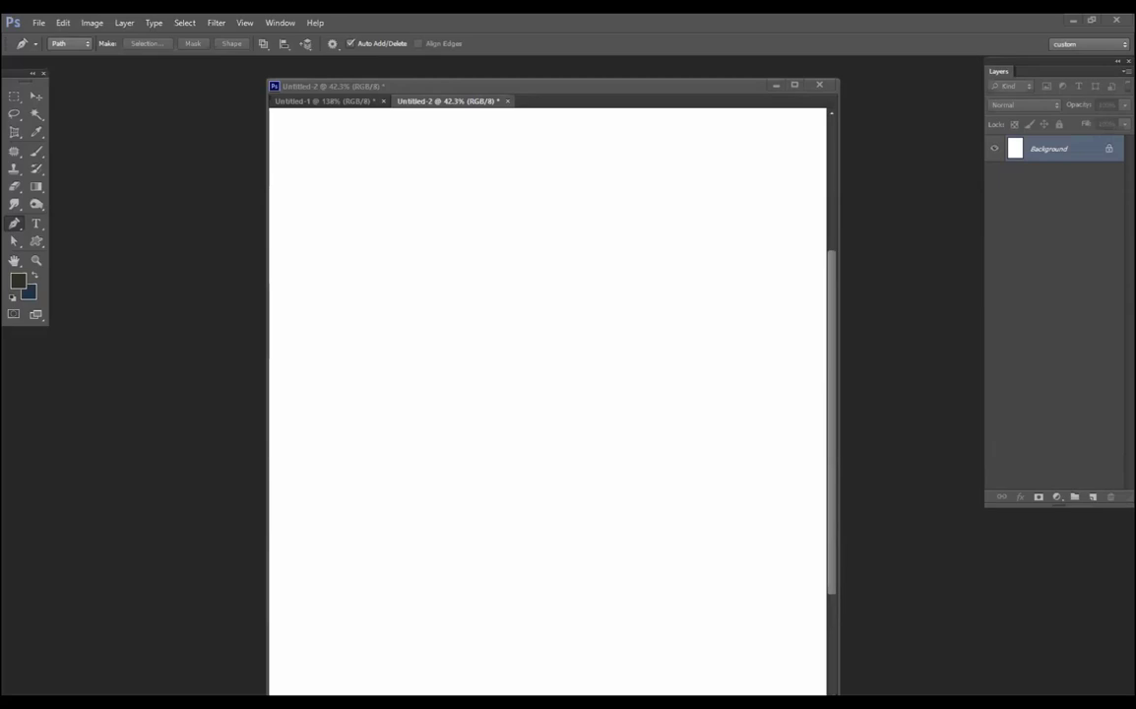
key(ctrl+v)
key(ctrl+z)
key(ctrl+v)
Step: Scale the pasted portrait proportionally from its center to about 332%
key(ctrl+t)
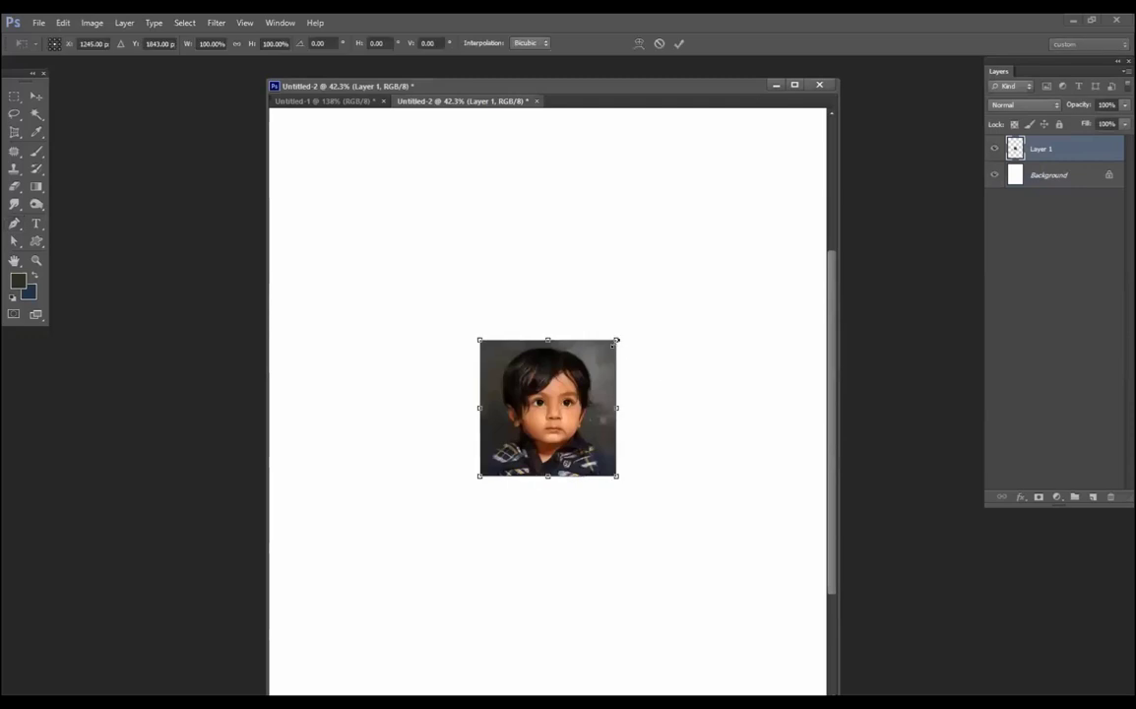
drag(616, 340, 774, 182)
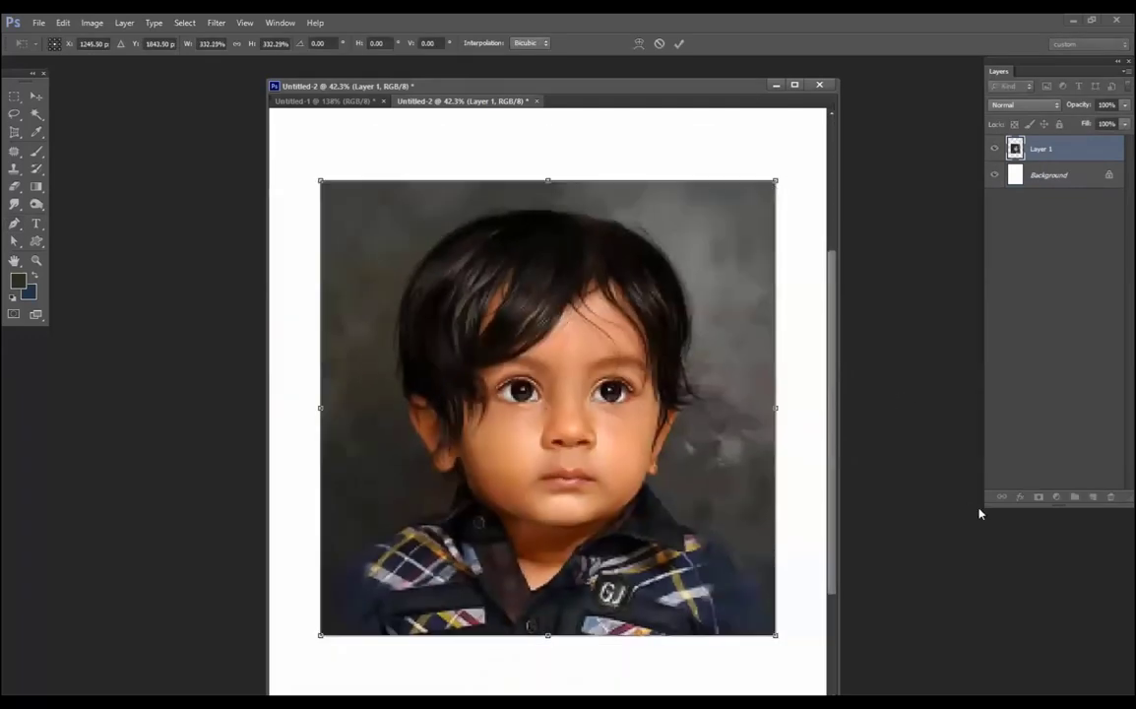
key(Return)
Step: Add a new empty layer above the portrait for the Brush-drawn outlines
key(p)
scroll(570, 504, up, 3)
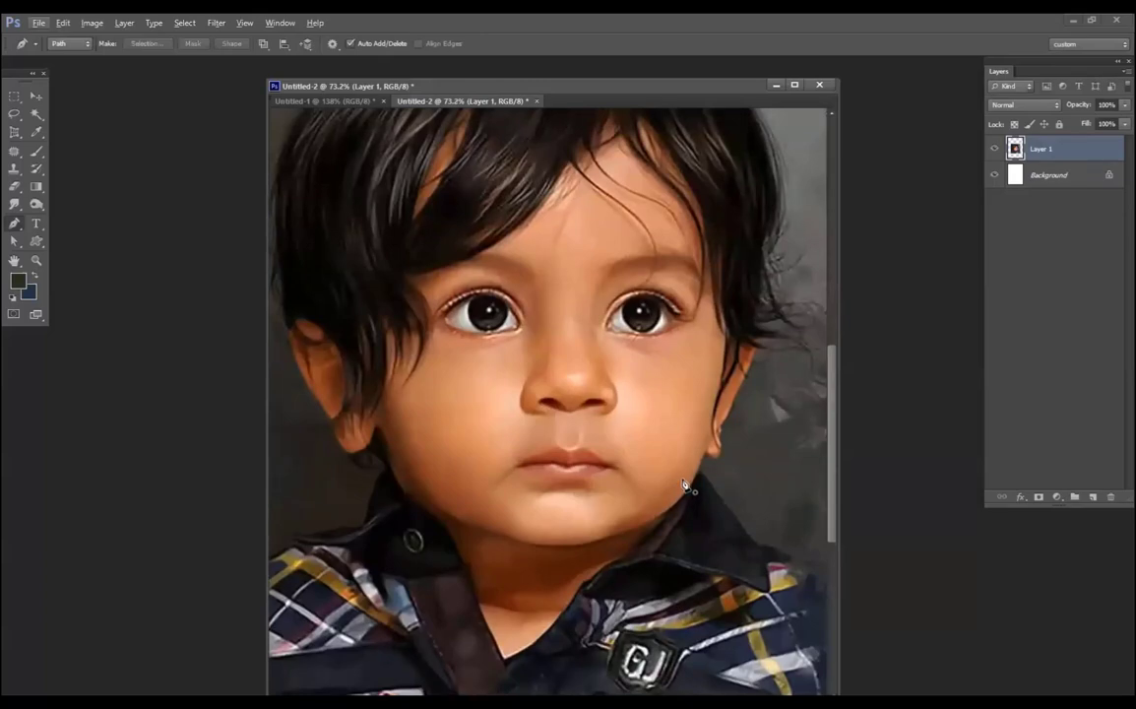
scroll(609, 300, down, 2)
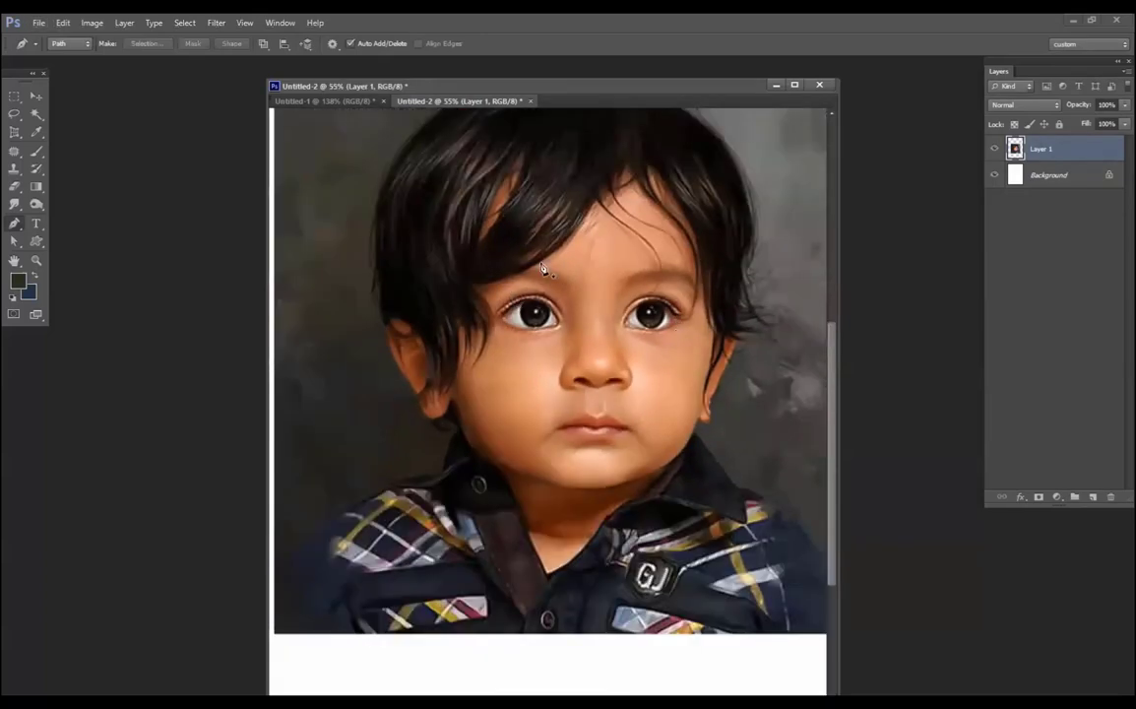
scroll(599, 382, up, 2)
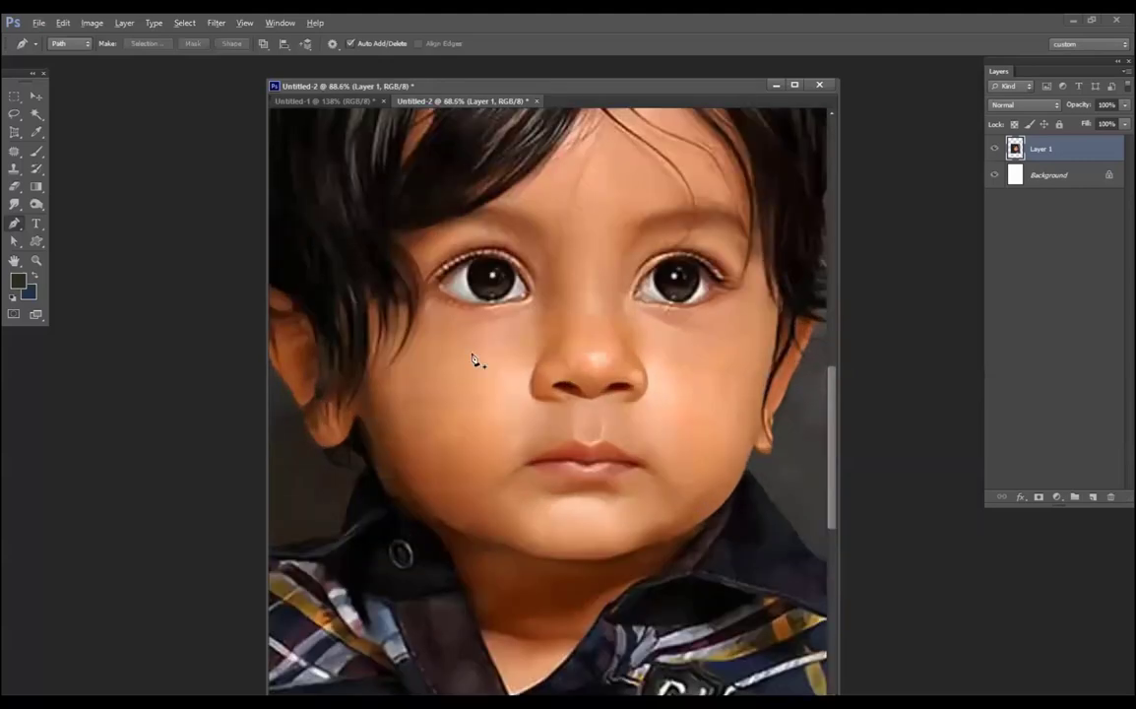
scroll(472, 359, down, 2)
scroll(621, 397, up, 1)
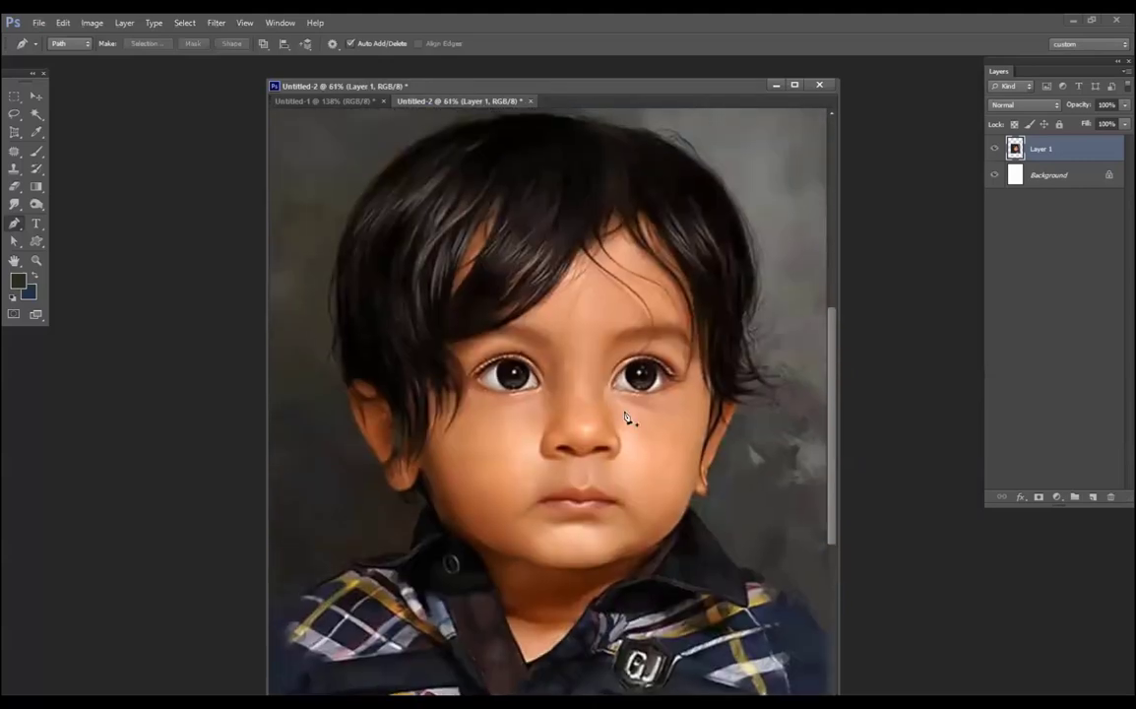
key(b)
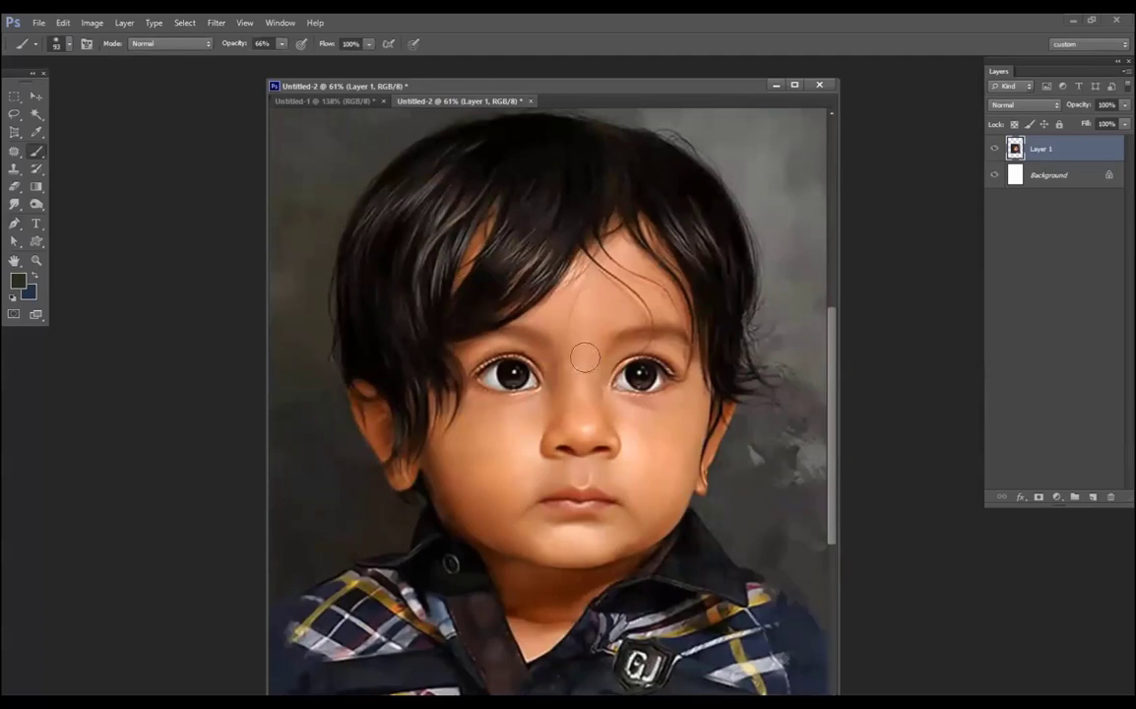
click(1092, 497)
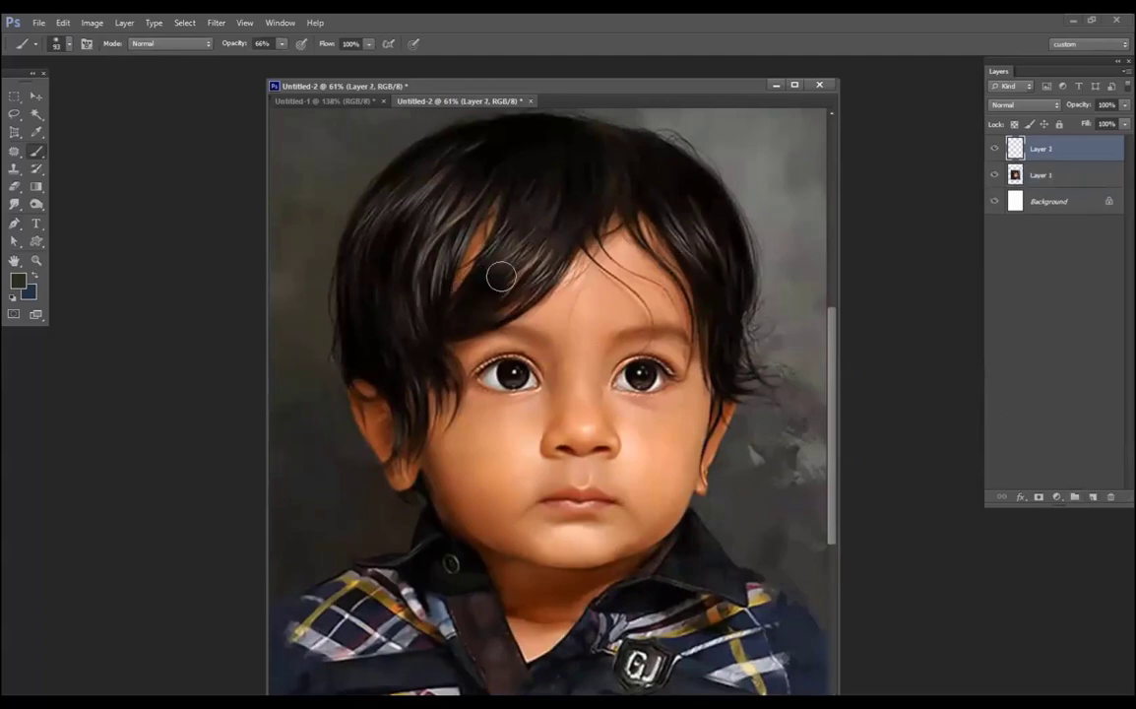
Step: Set the brush size to 7 px, trying strokes on the cheek and undoing them
right_click(500, 277)
drag(461, 433, 490, 496)
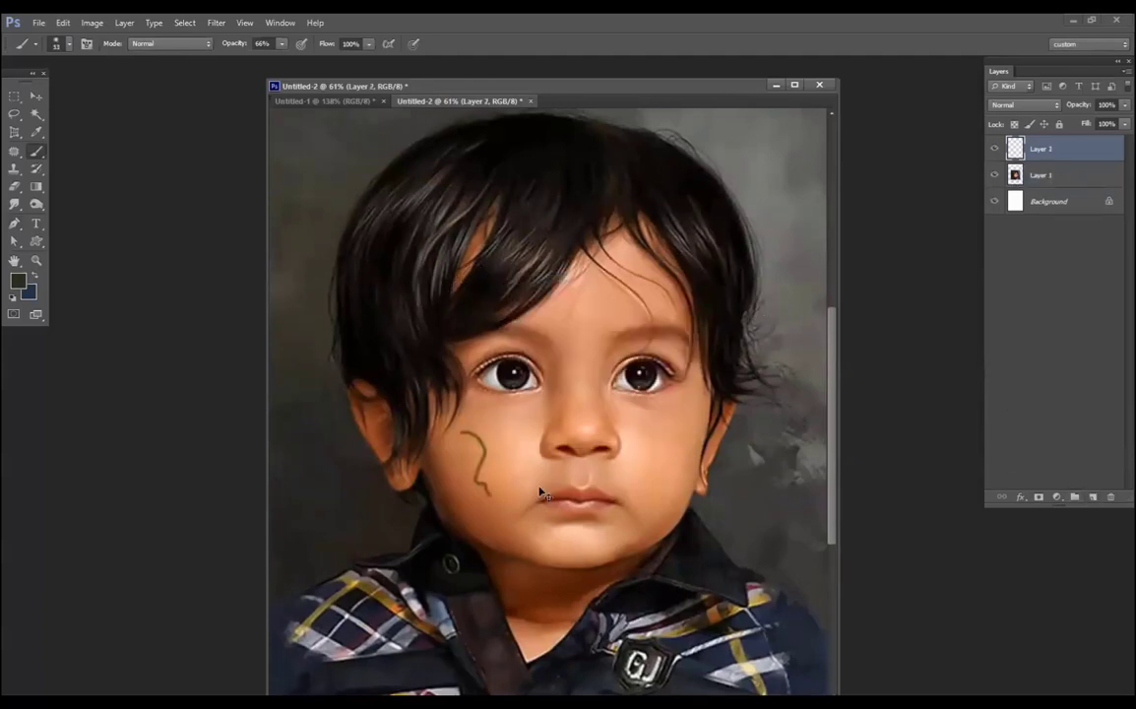
key(ctrl+z)
right_click(579, 307)
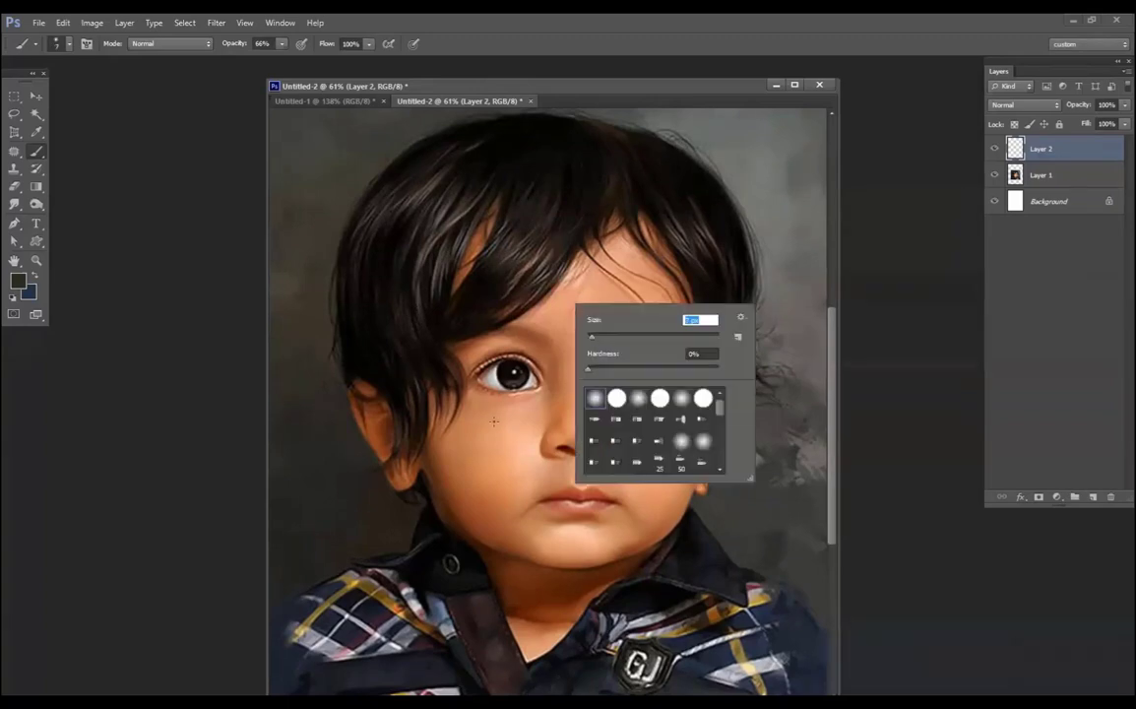
drag(483, 425, 476, 500)
key(ctrl+z)
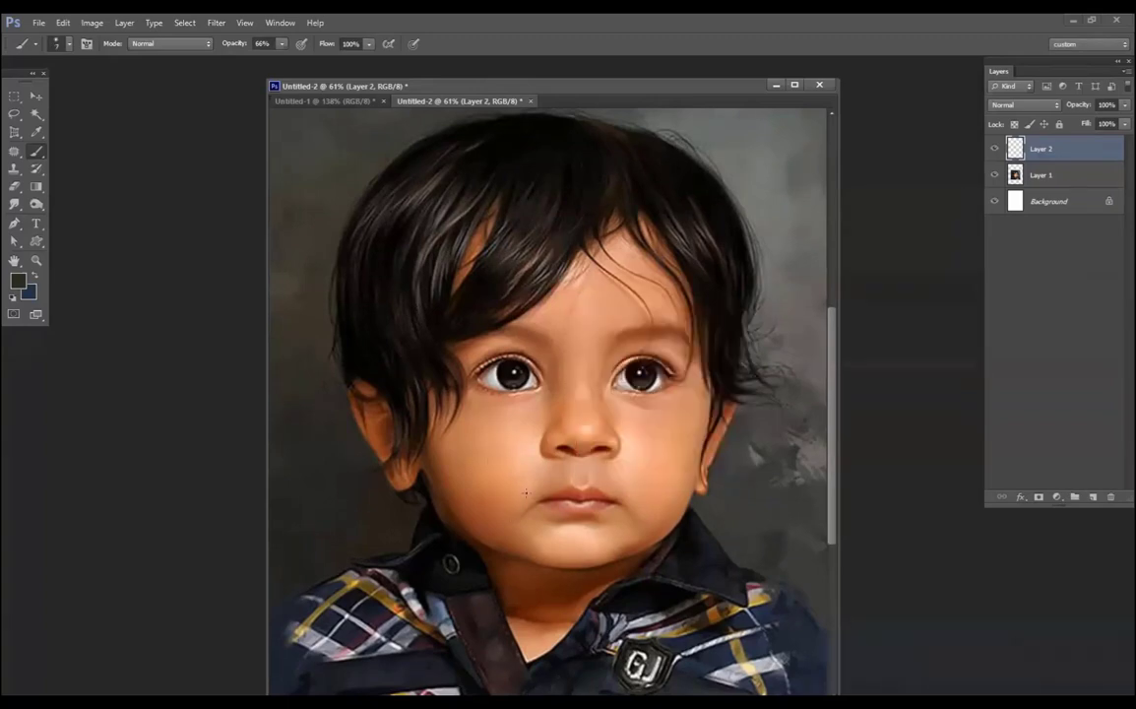
Step: Set the foreground color to black (#000000) and the brush opacity to 100%, then undo a test stroke on the cheek
click(20, 283)
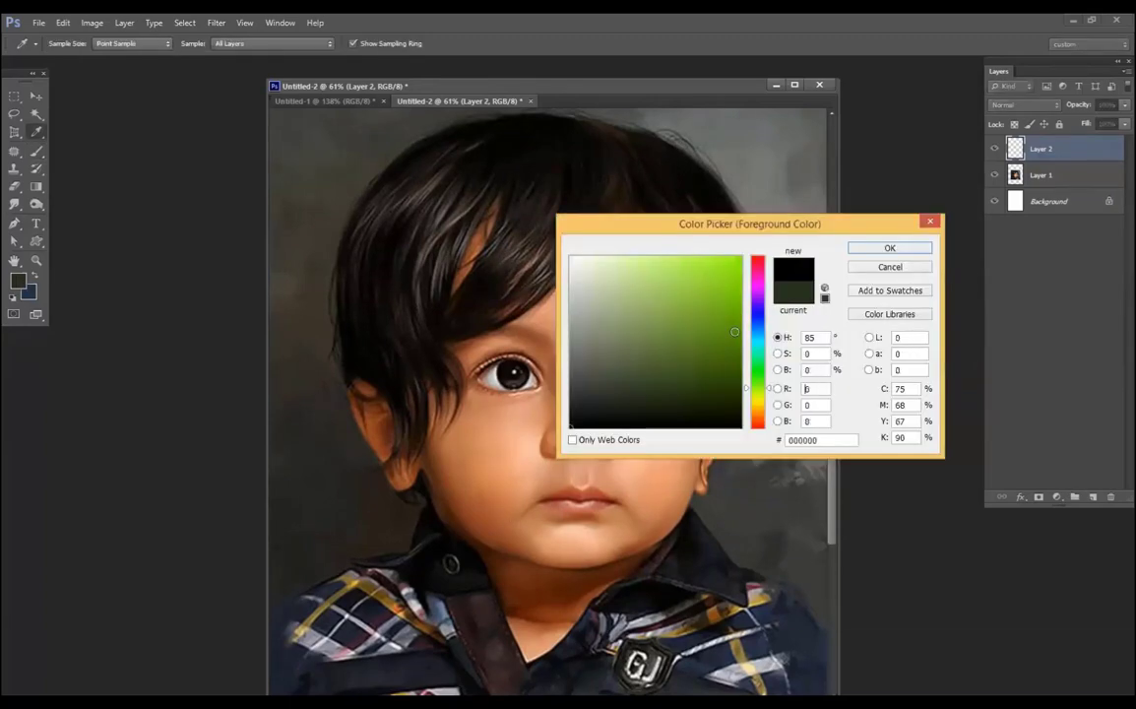
click(871, 252)
key(ctrl+z)
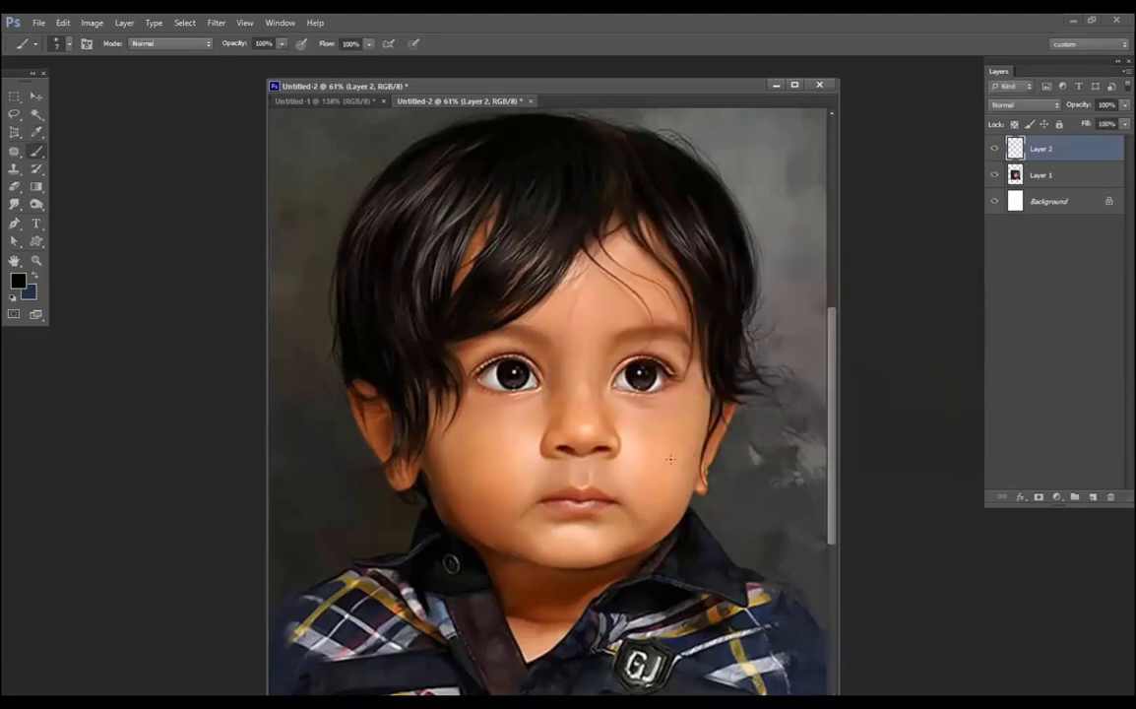
drag(670, 459, 664, 519)
key(ctrl+z)
Step: Draw a curved Pen path from the earlobe around the outer rim of the larger visible ear and into its inner fold
key(p)
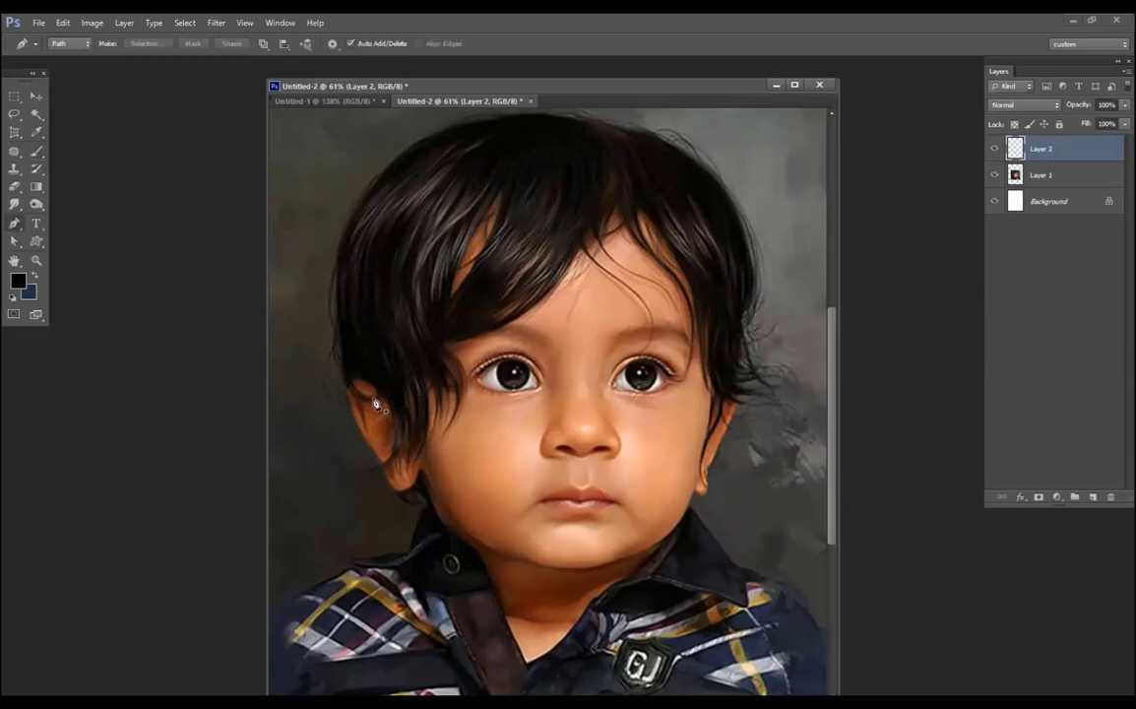
click(419, 462)
drag(404, 490, 379, 459)
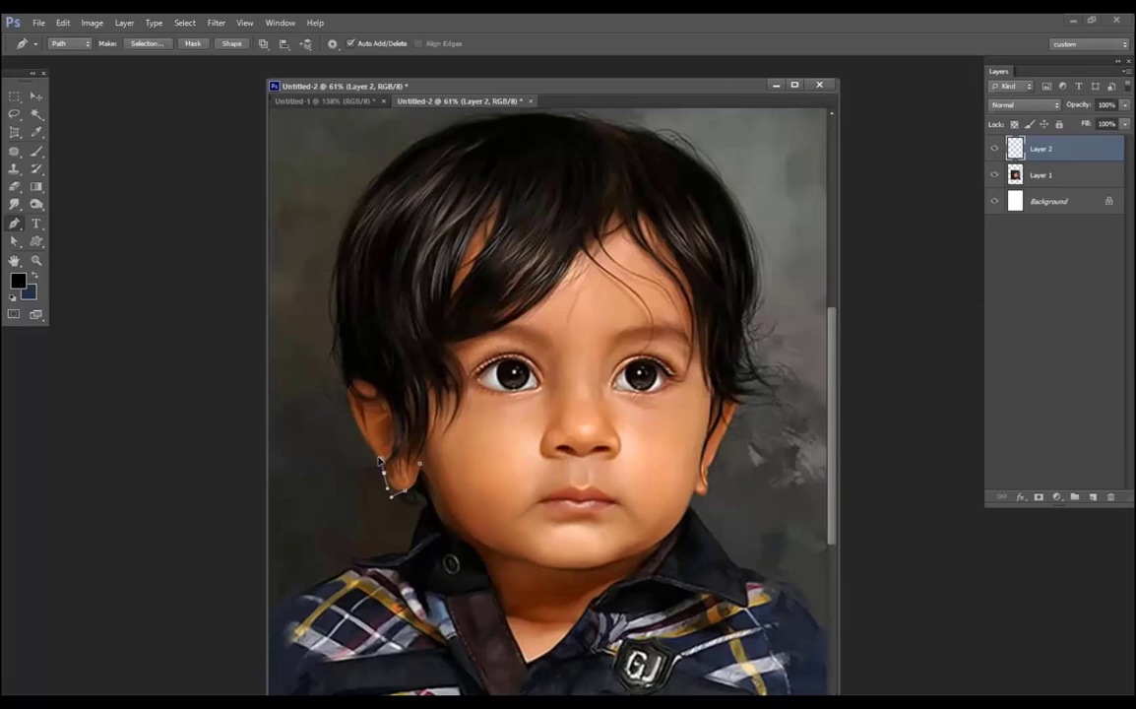
drag(347, 384, 350, 369)
drag(373, 379, 384, 438)
Step: Stroke the ear path using the Brush tool with Simulate Pressure on
right_click(464, 410)
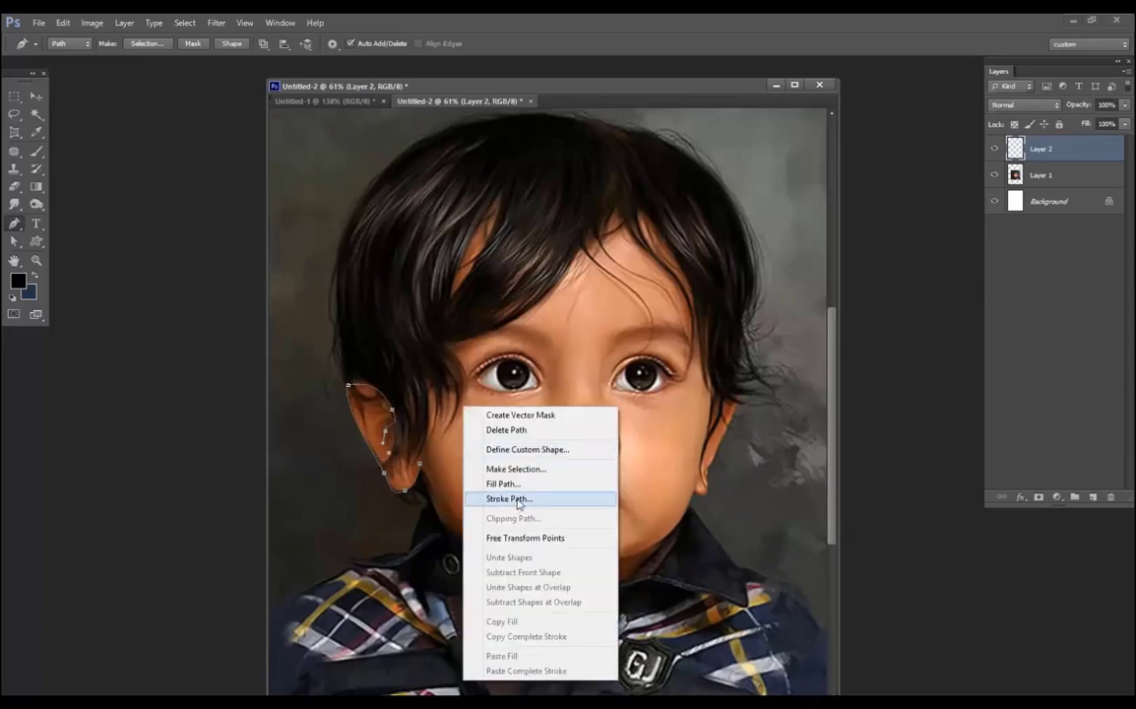
click(509, 499)
click(524, 251)
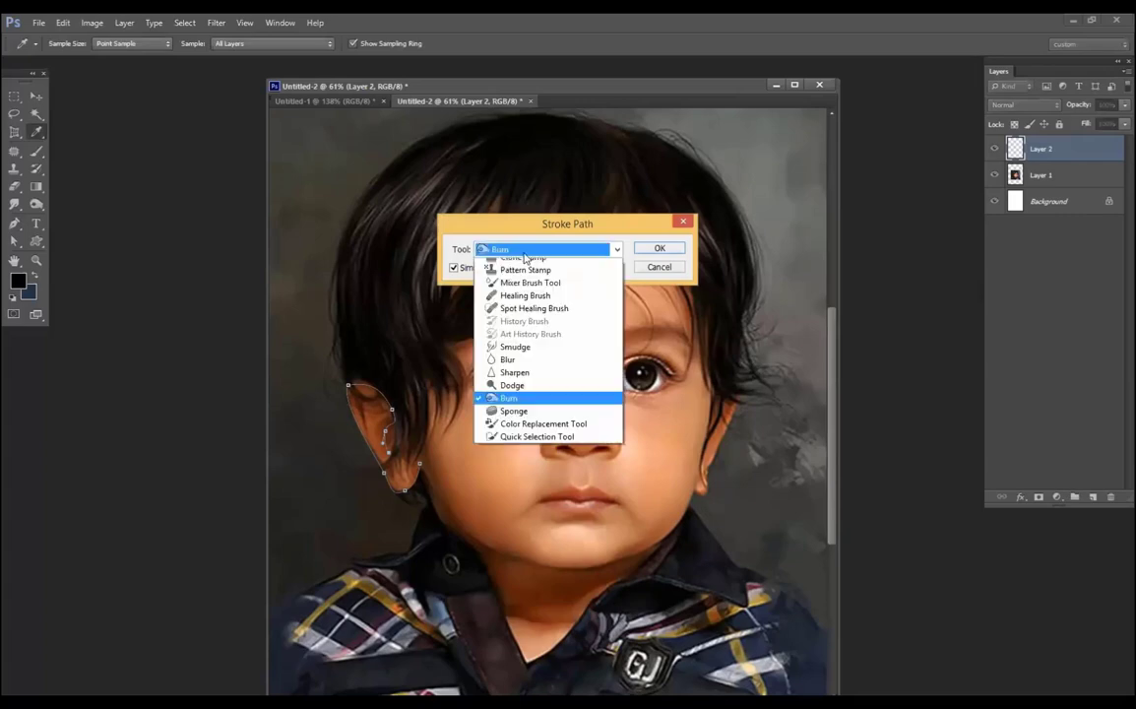
scroll(525, 257, up, 2)
click(505, 272)
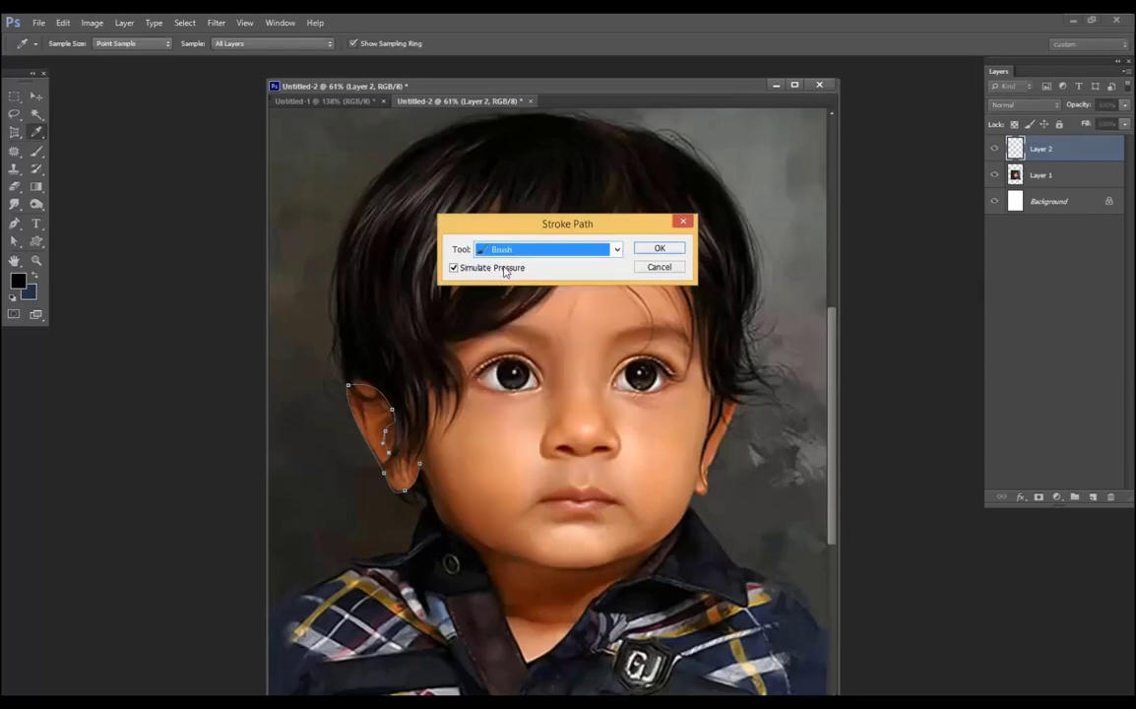
click(657, 248)
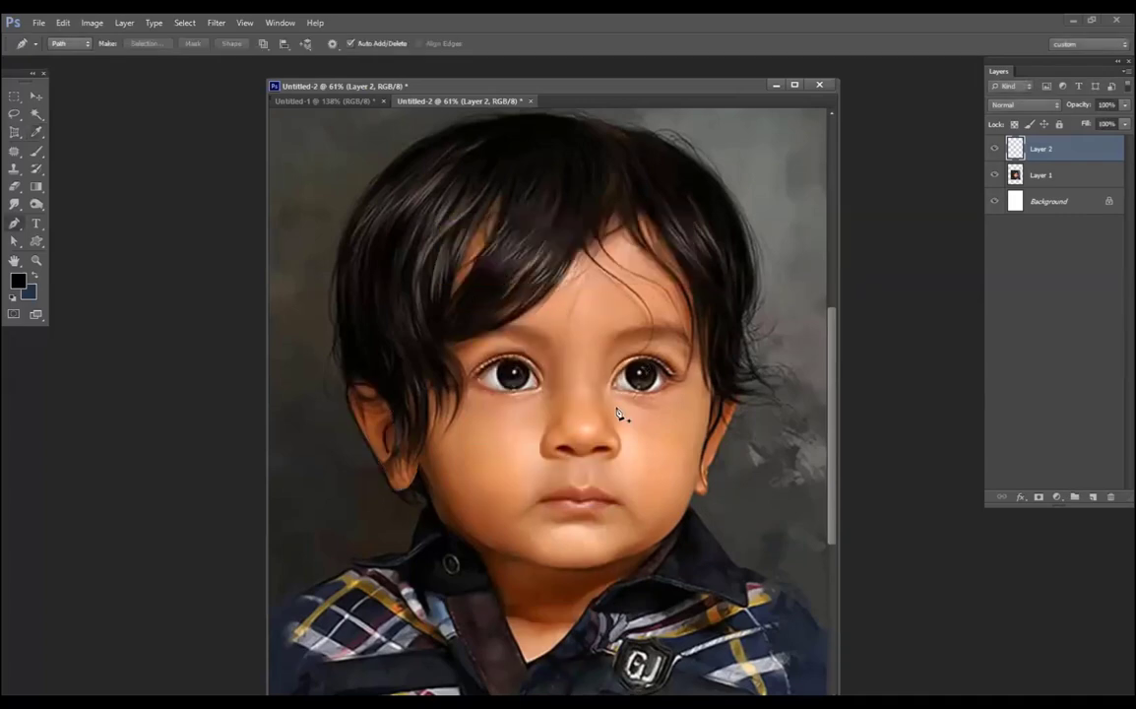
Step: Draw a curved Pen path from the outlined ear over the top of the hair to the opposite ear
click(359, 381)
drag(352, 239, 376, 189)
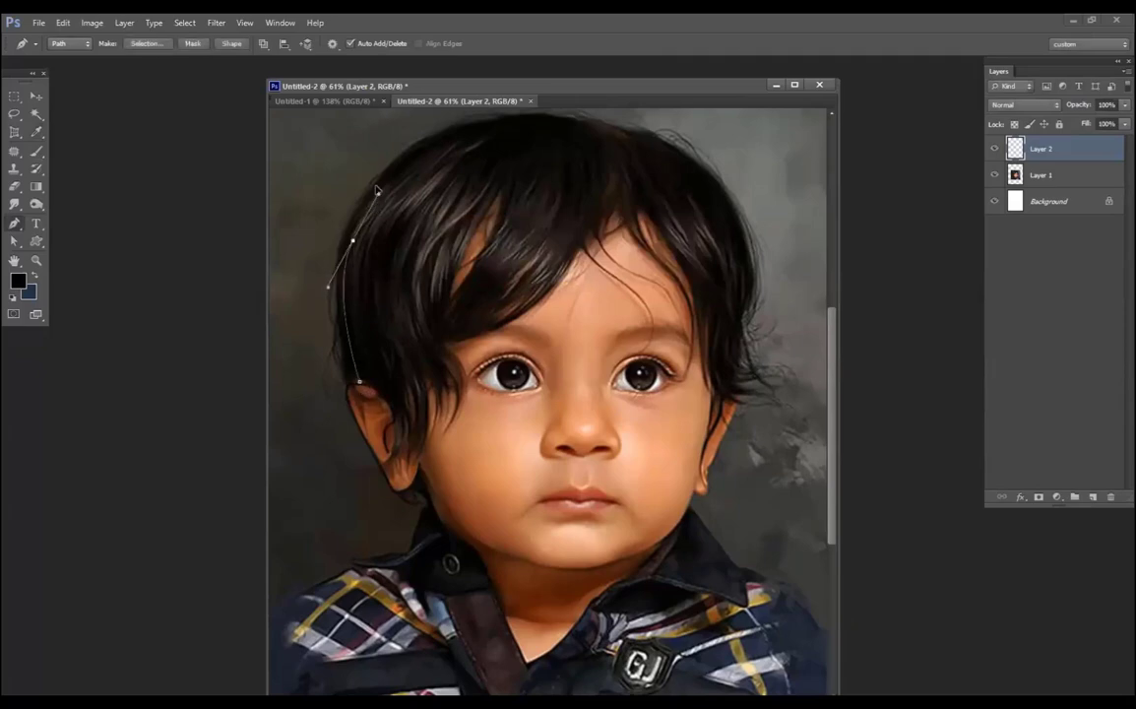
drag(474, 126, 554, 120)
drag(625, 131, 657, 140)
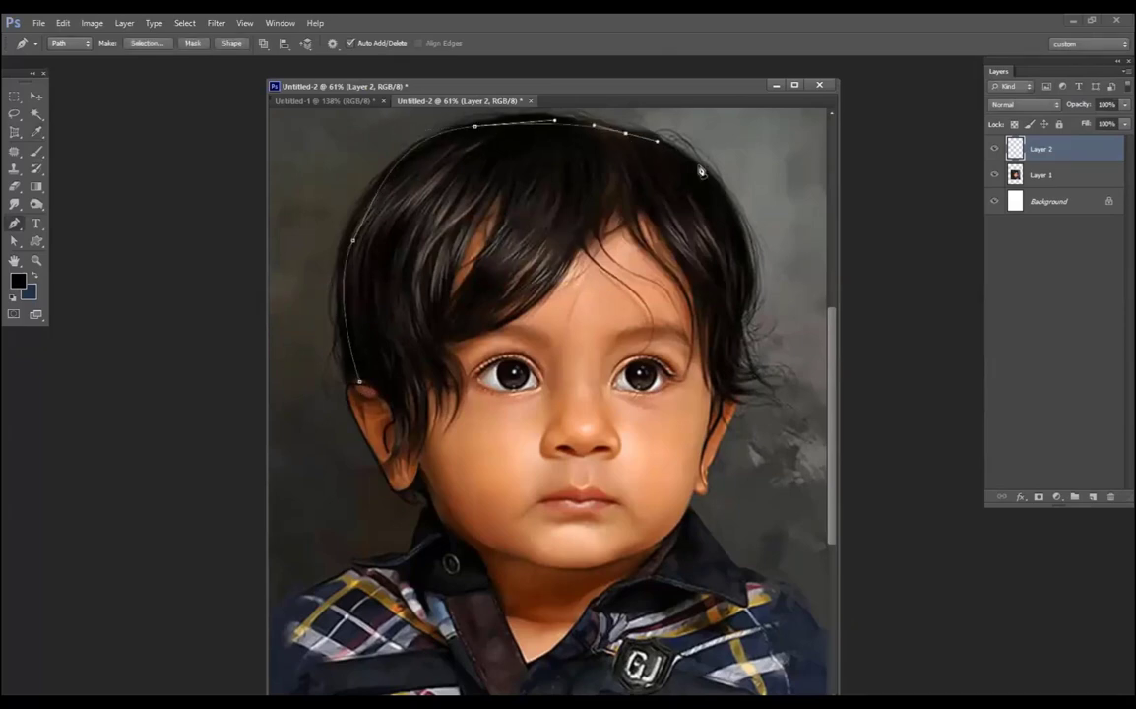
click(748, 251)
click(750, 317)
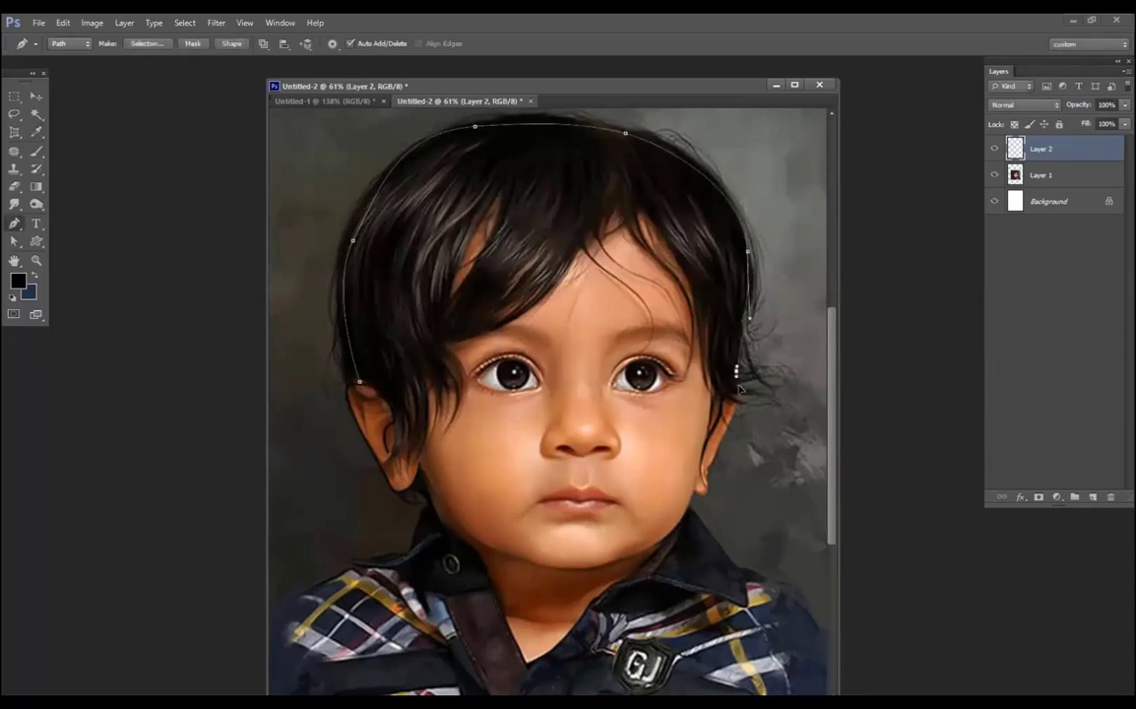
click(729, 399)
Step: Stroke the hair outline path using Brush with Simulate Pressure, and check the lines with the portrait layer temporarily hidden
right_click(703, 417)
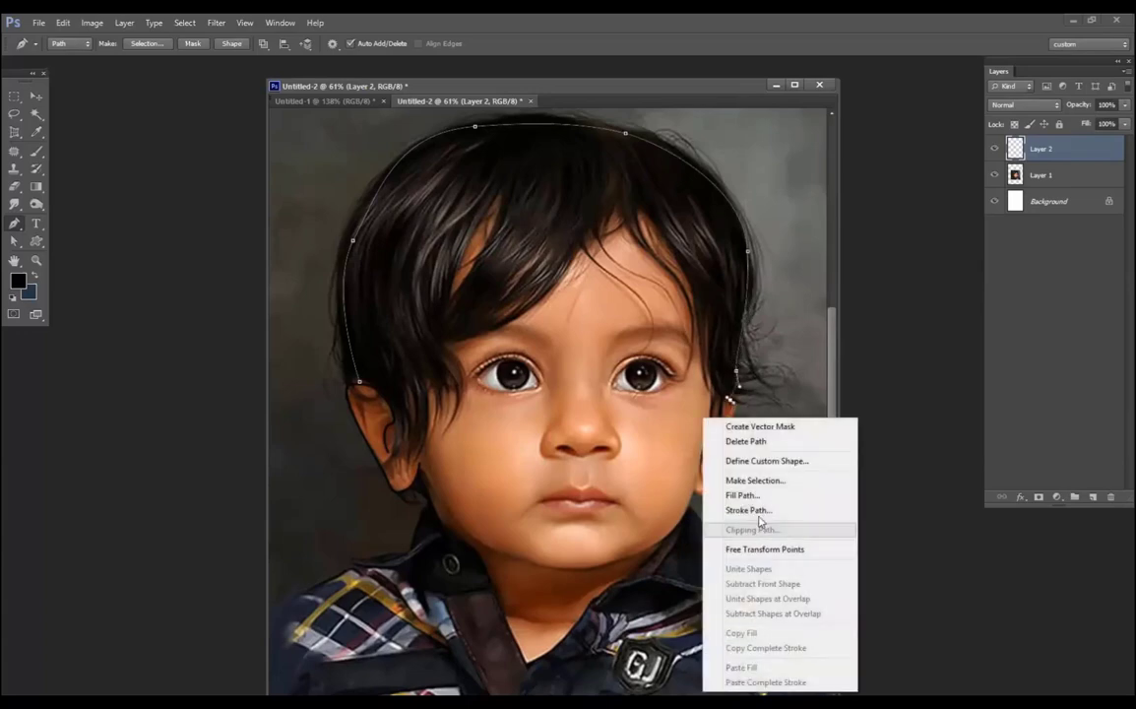
click(747, 510)
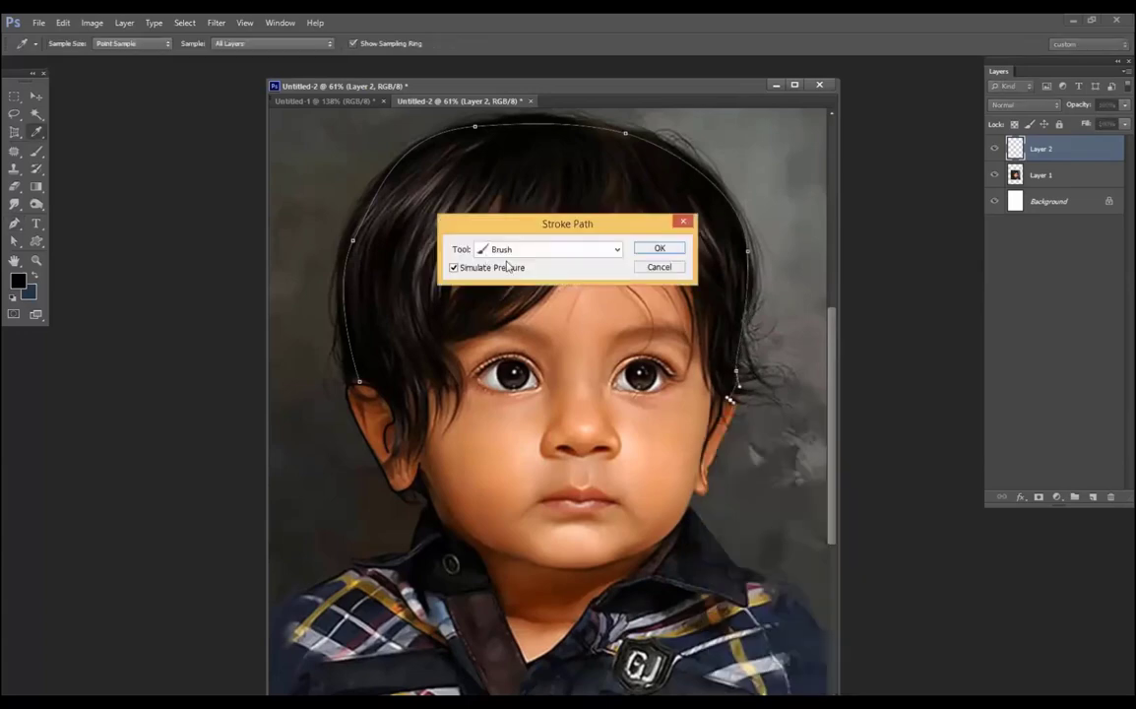
key(Return)
key(Return)
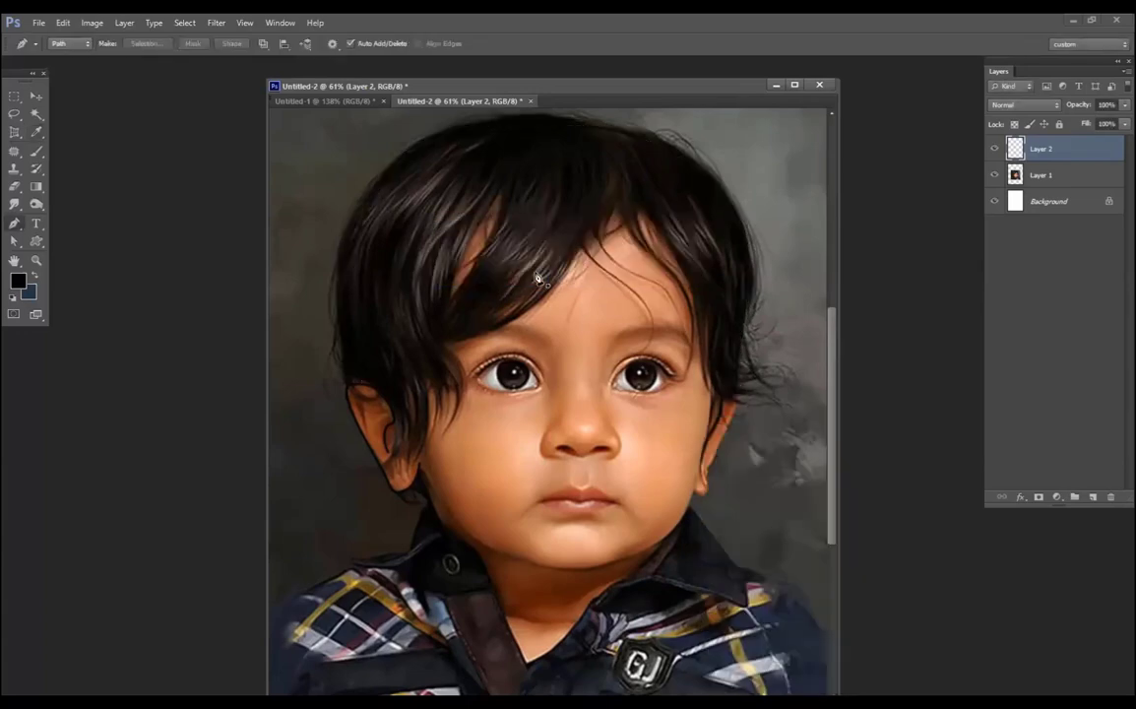
click(994, 175)
click(994, 175)
Step: Choose the soft round brush tip at 7 px
key(b)
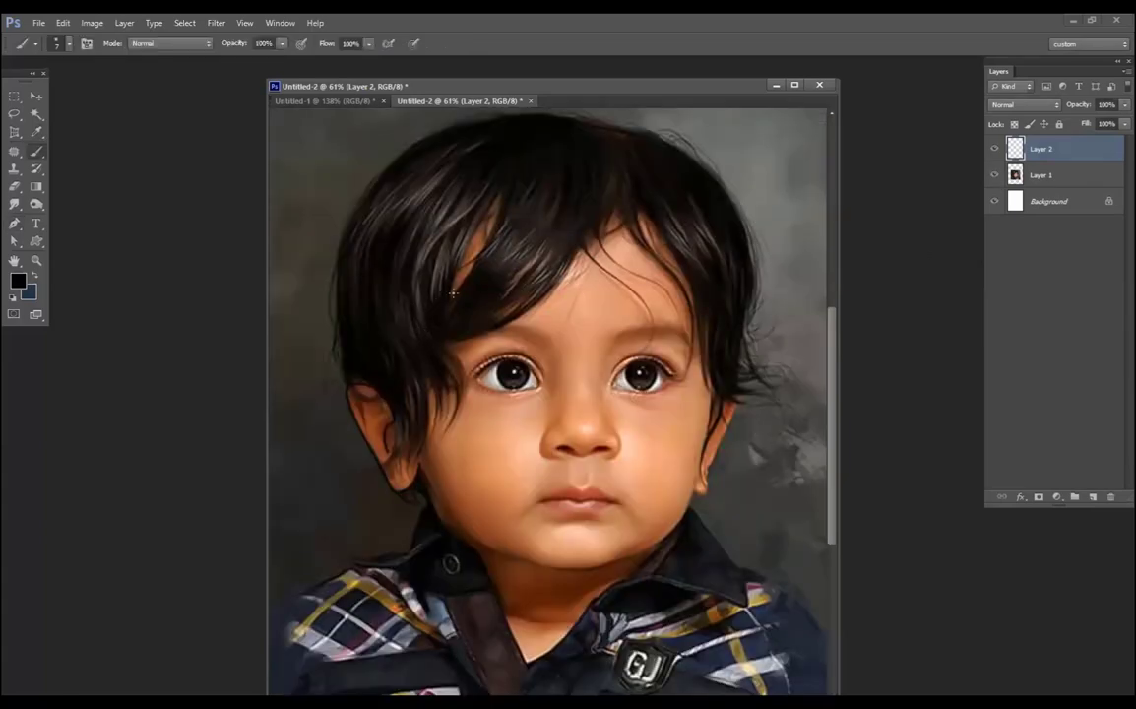
right_click(499, 286)
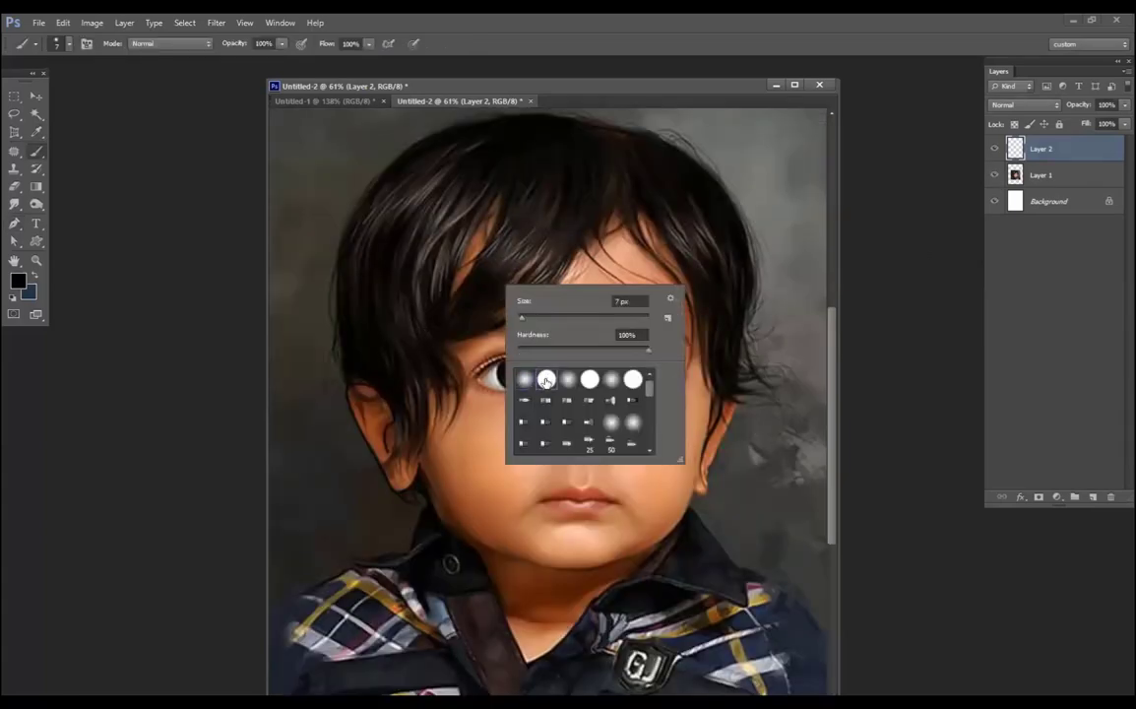
click(526, 379)
key(Return)
Step: Enable Shape Dynamics for the brush with the size control set to Off, and return to the Pen tool
key(F5)
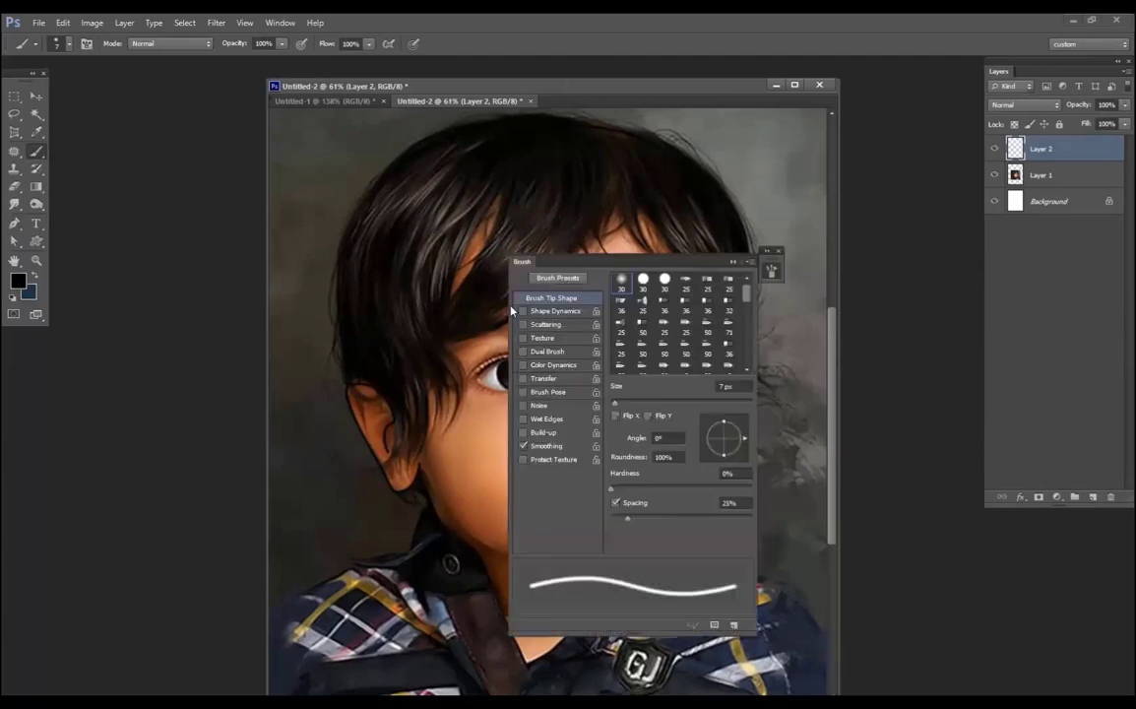
click(538, 313)
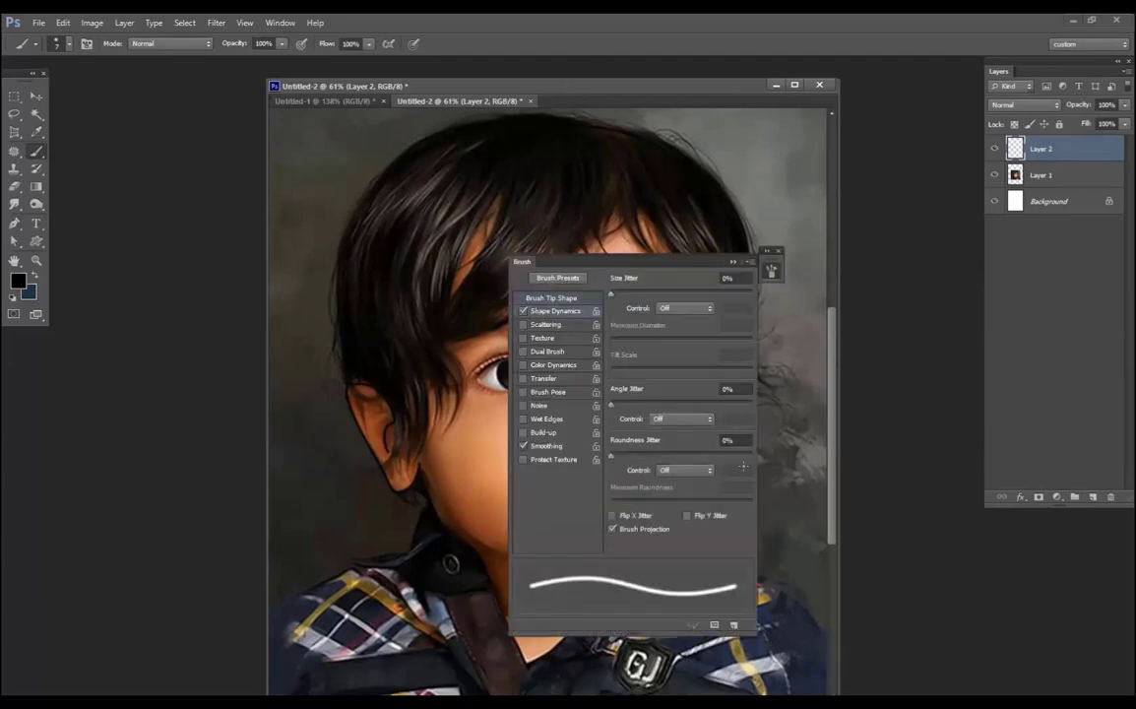
click(674, 311)
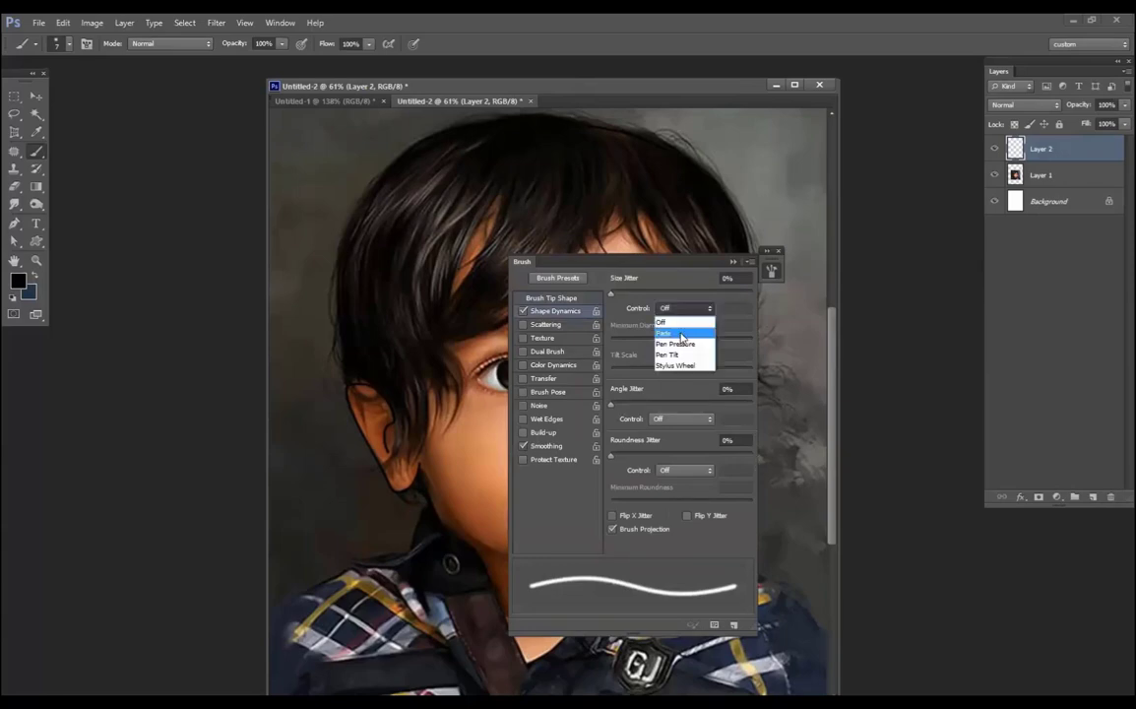
click(686, 322)
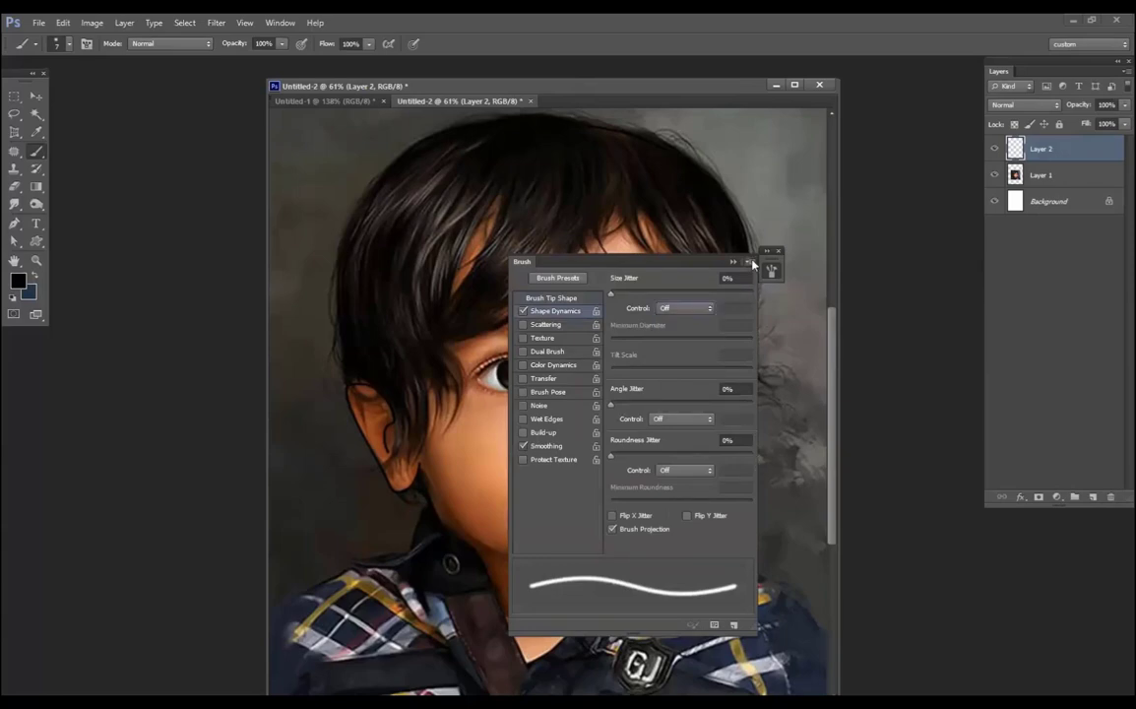
click(732, 263)
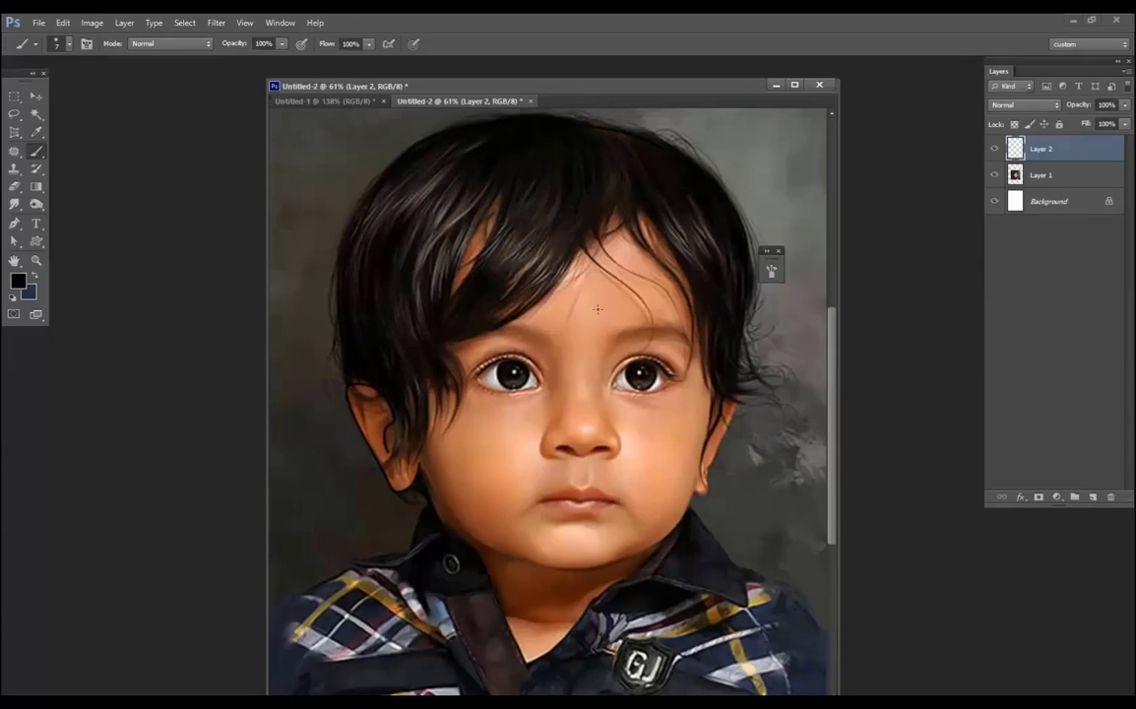
key(p)
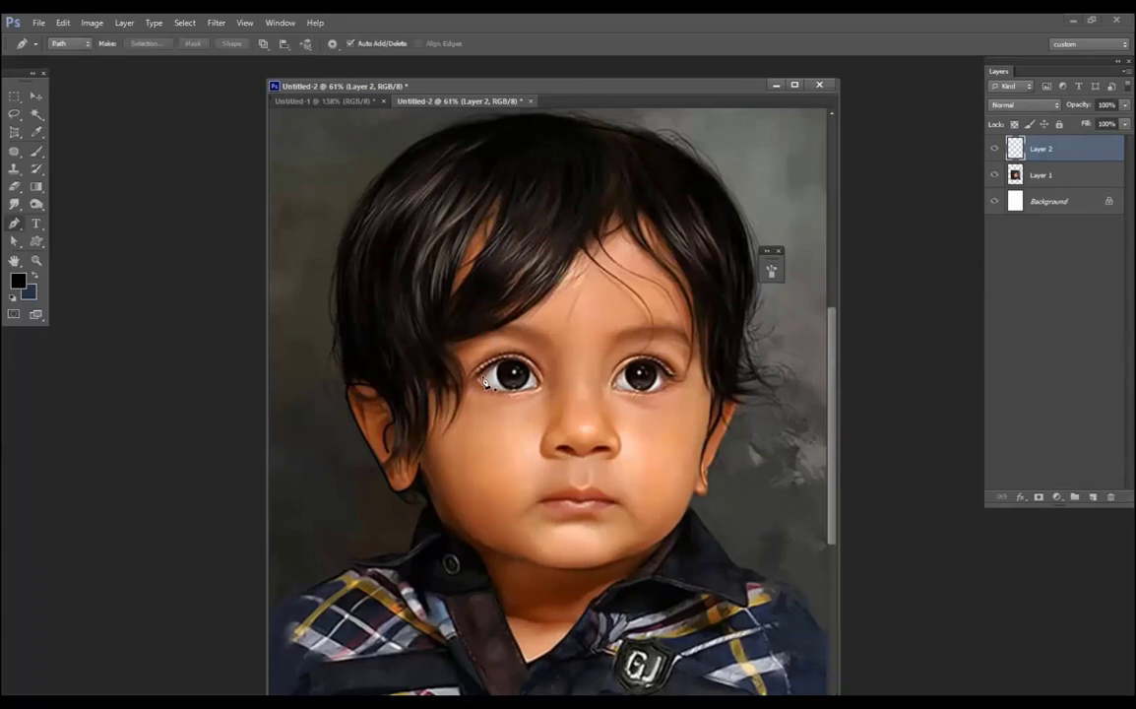
Step: Trace the upper and lower lid edges of the portrait's left-hand eye with curved Pen paths and stroke them
scroll(473, 386, up, 2)
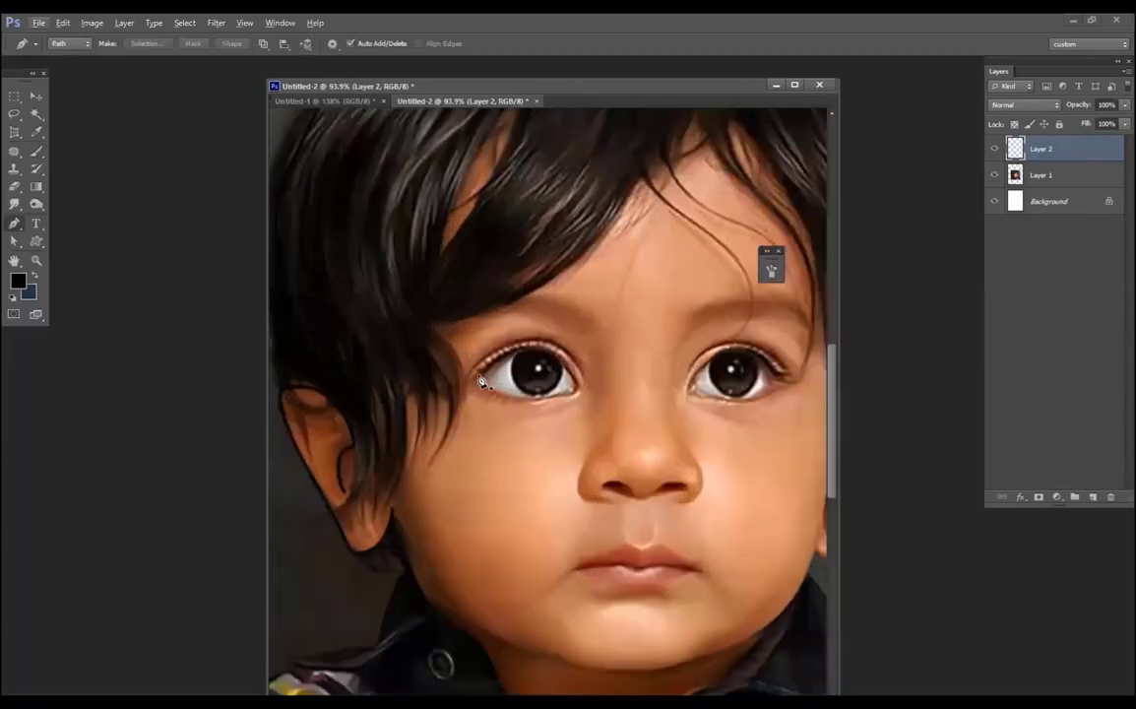
click(566, 366)
mouse_move(566, 366)
mouse_down()
mouse_move(579, 392)
mouse_move(563, 405)
mouse_up()
right_click(560, 402)
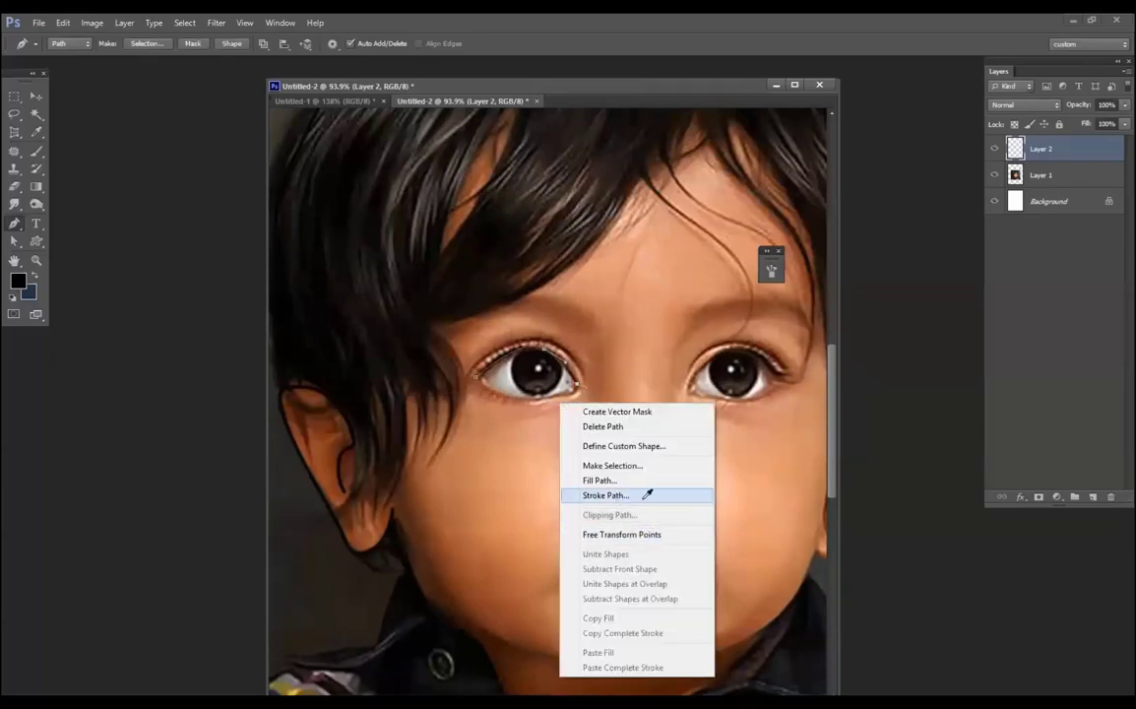
key(Escape)
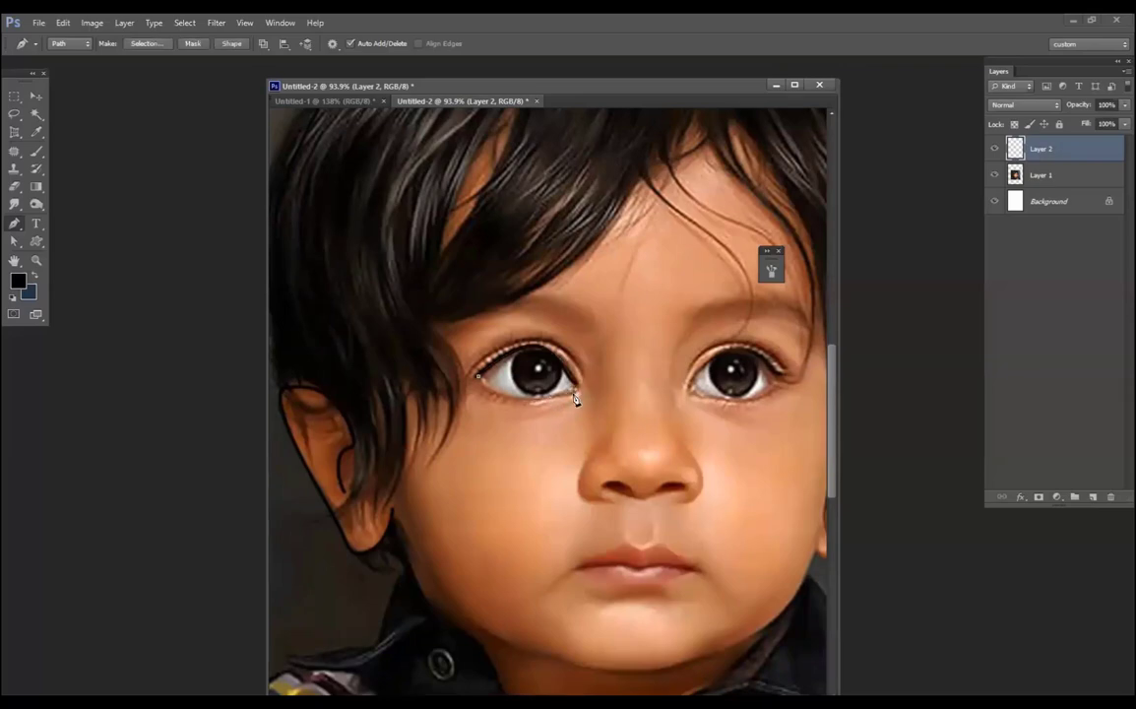
right_click(586, 398)
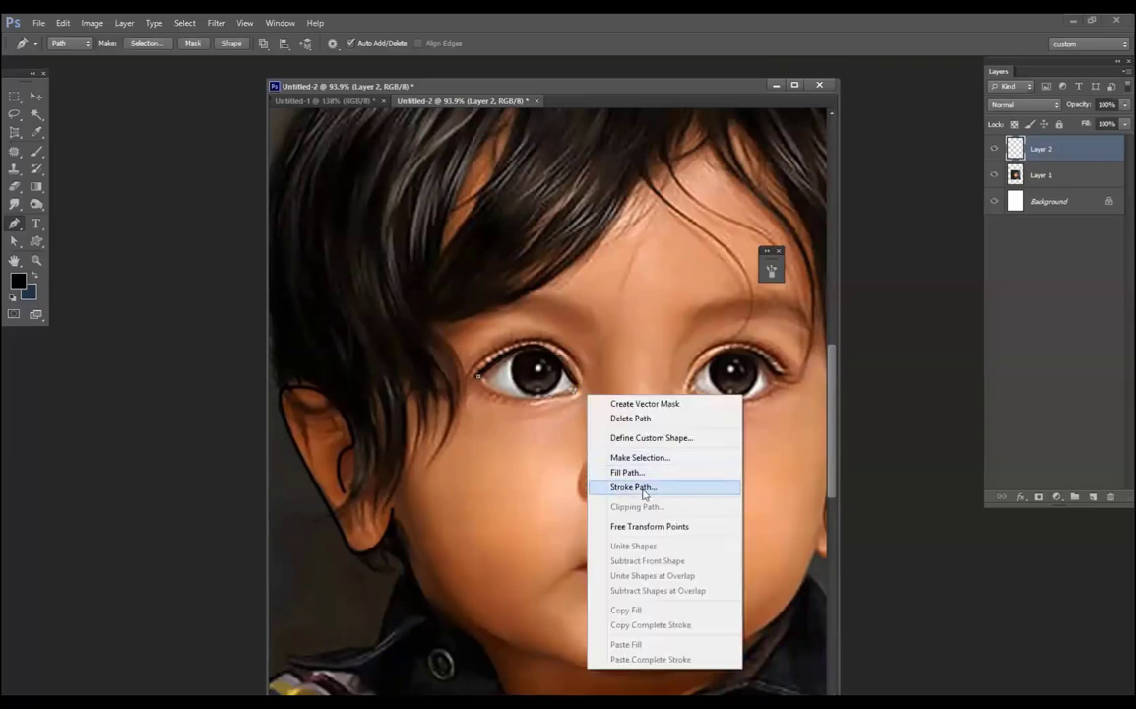
click(634, 487)
Step: Draw a curved Pen path along the eyelid crease above the left-hand eye and stroke it
click(469, 381)
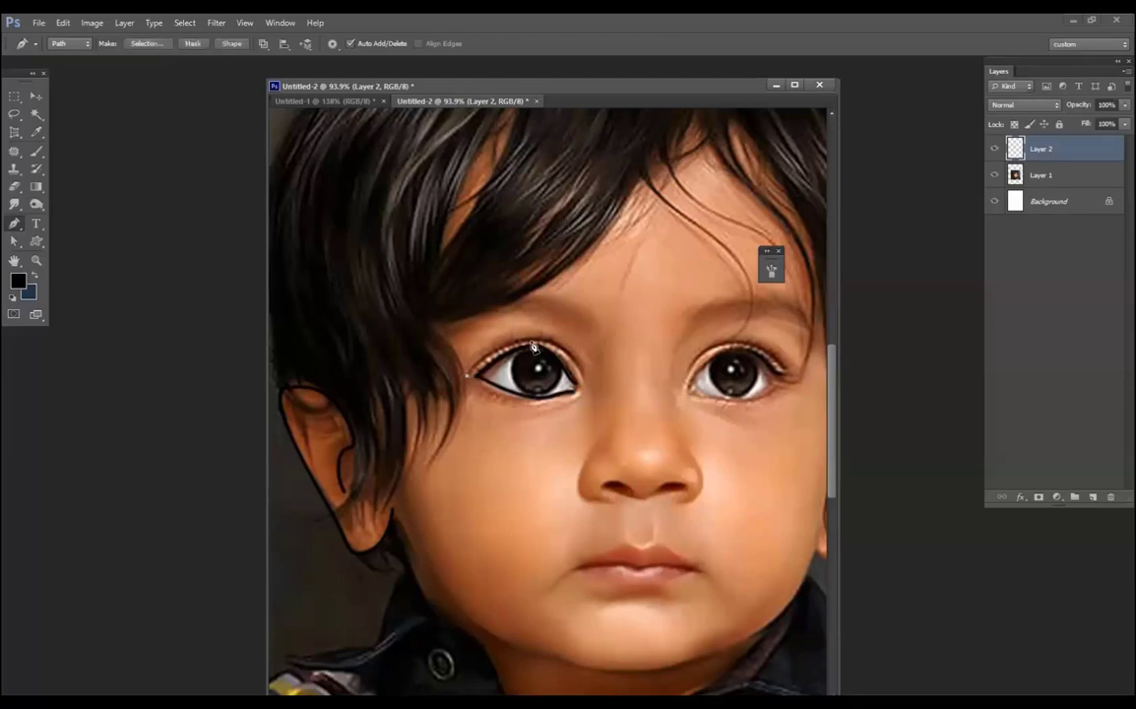
right_click(599, 379)
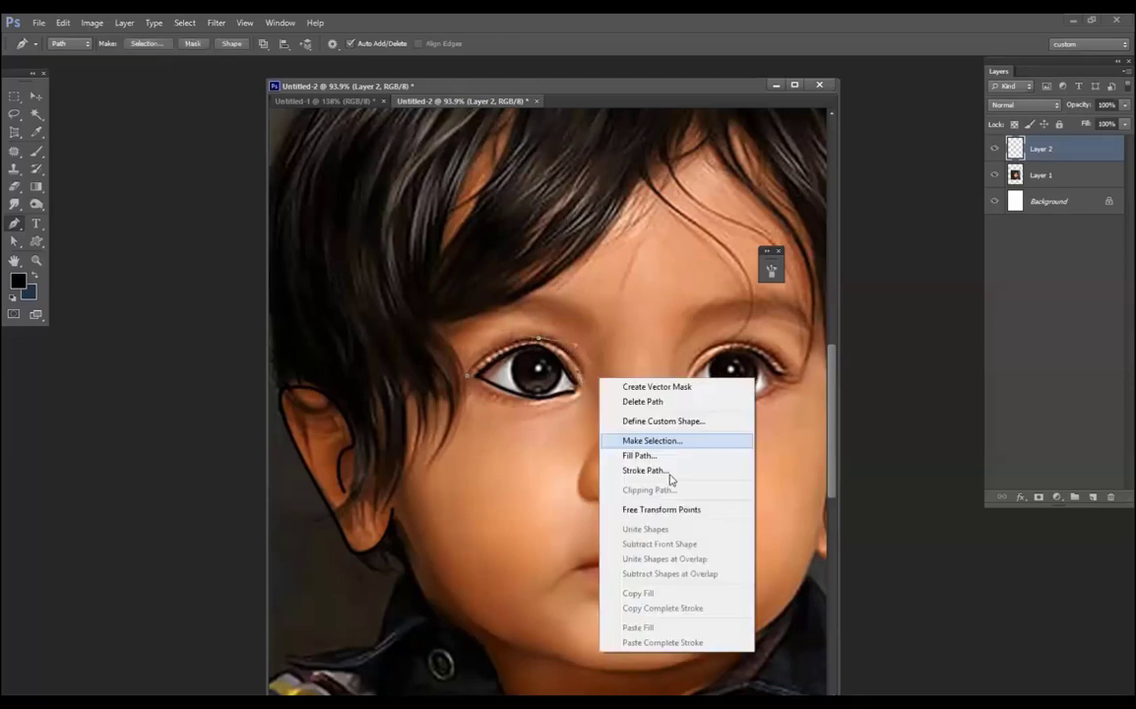
click(624, 342)
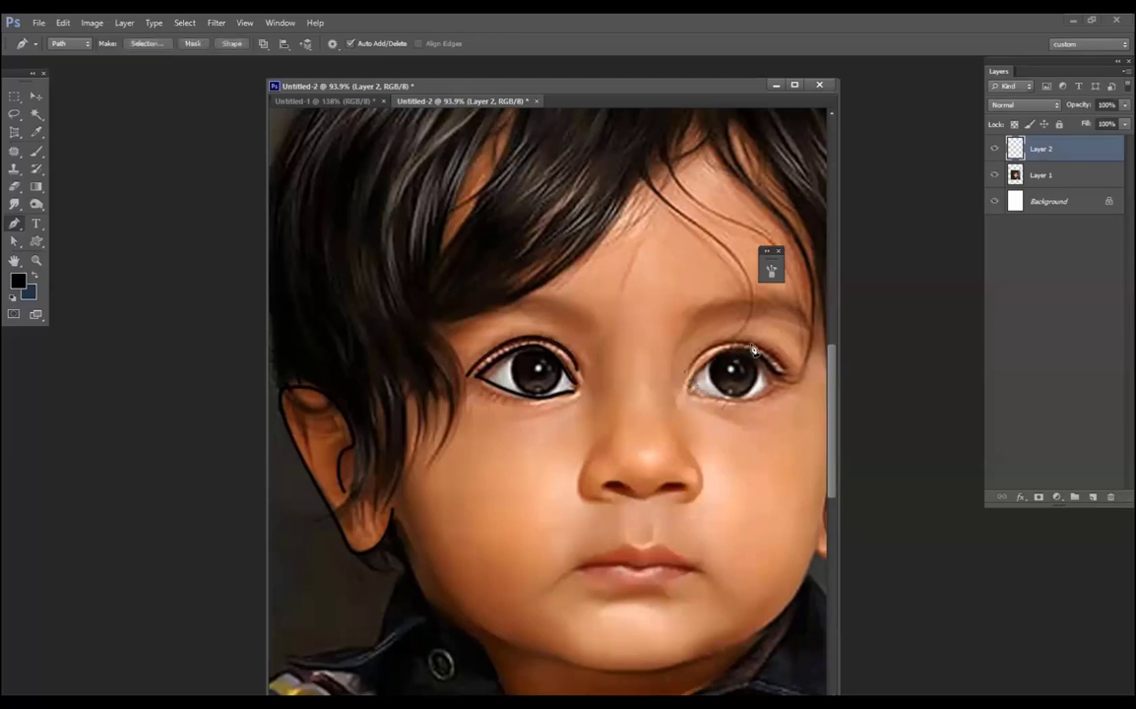
Step: Outline the portrait's right-hand eye by tracing its eyelid crease, upper lid and lower lid with Pen paths and stroking each one
right_click(807, 402)
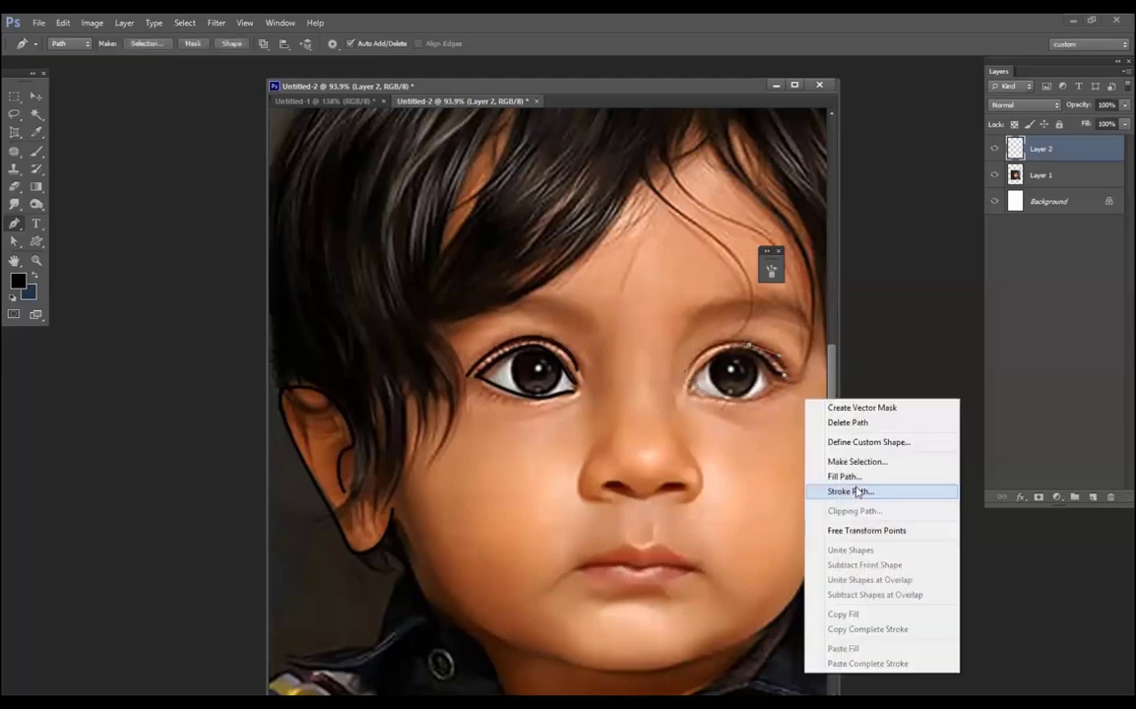
click(688, 401)
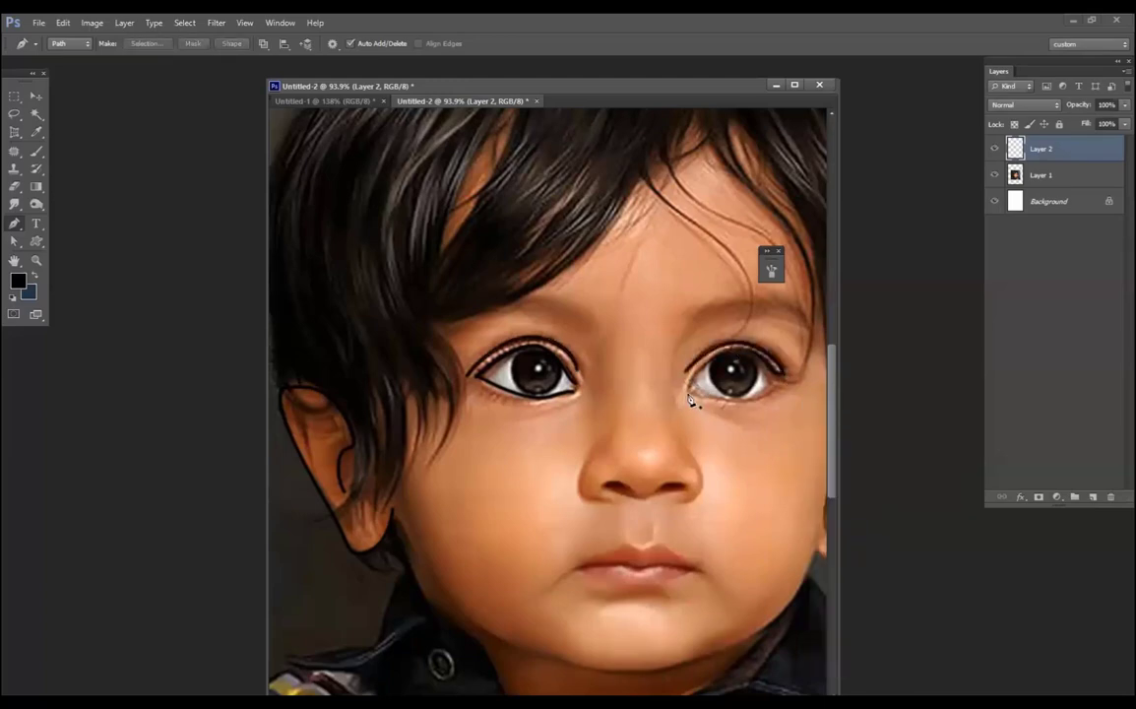
drag(723, 355, 775, 385)
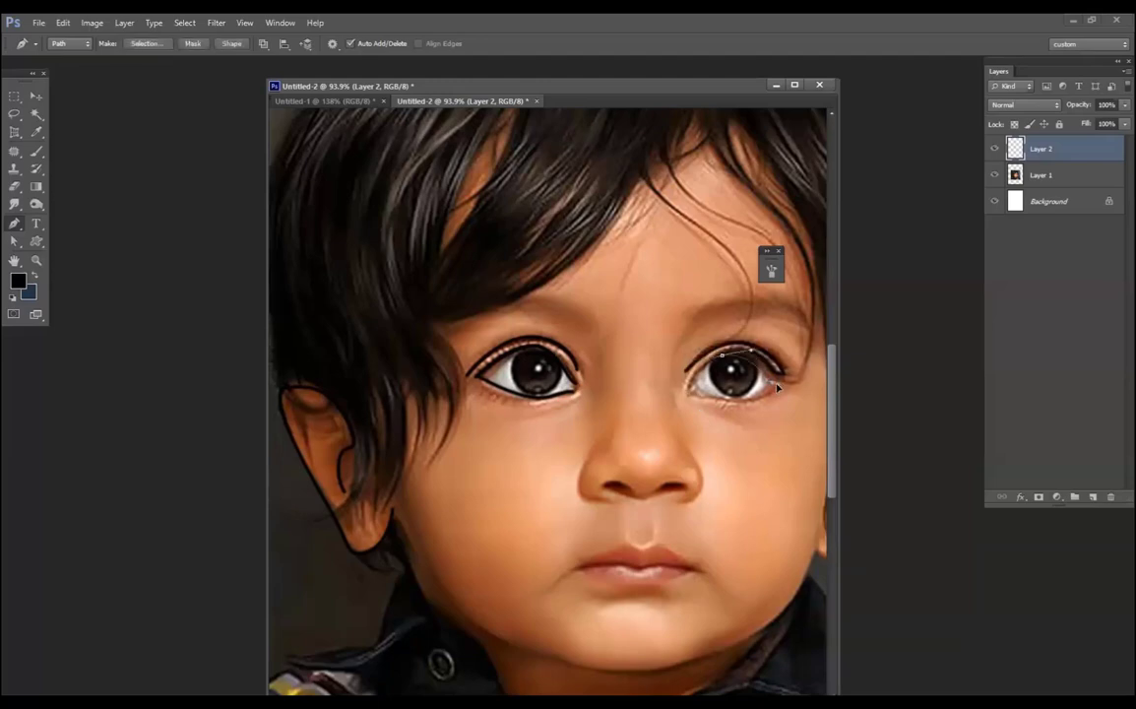
right_click(771, 401)
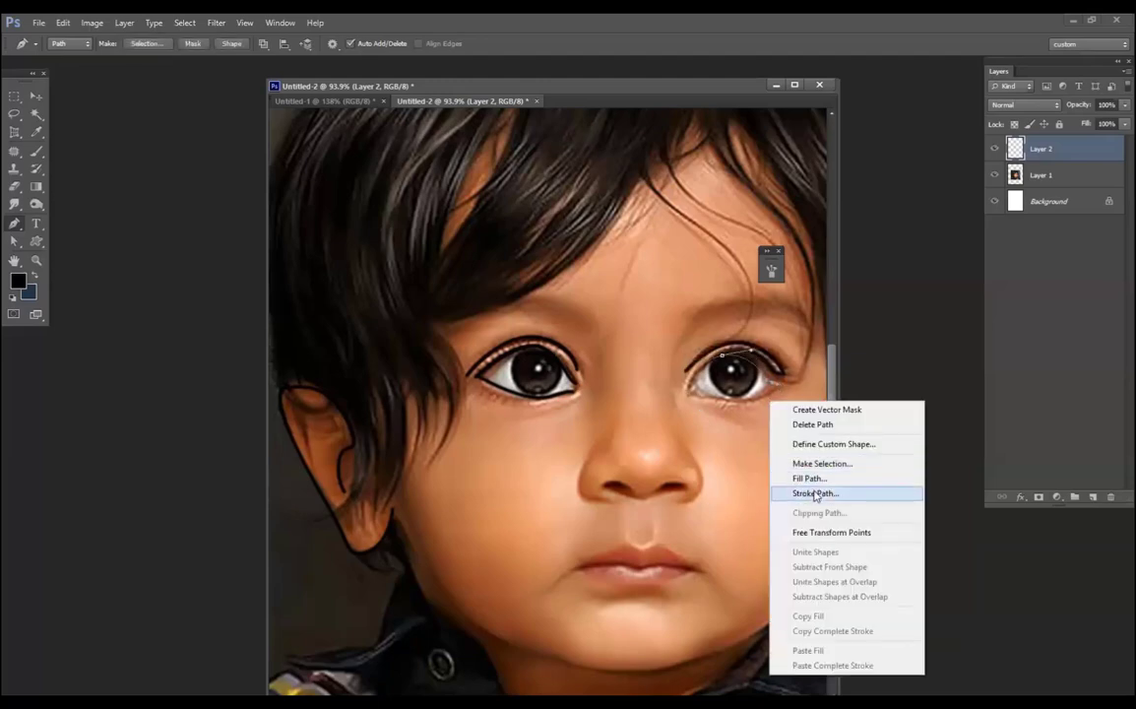
click(691, 401)
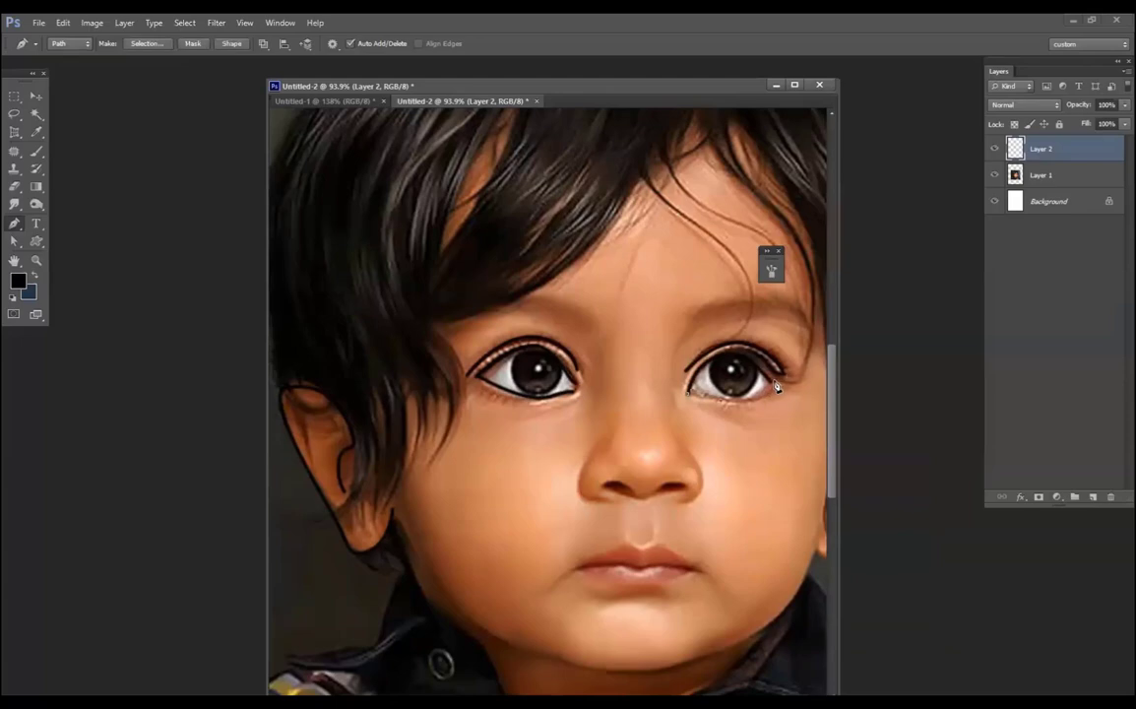
right_click(788, 411)
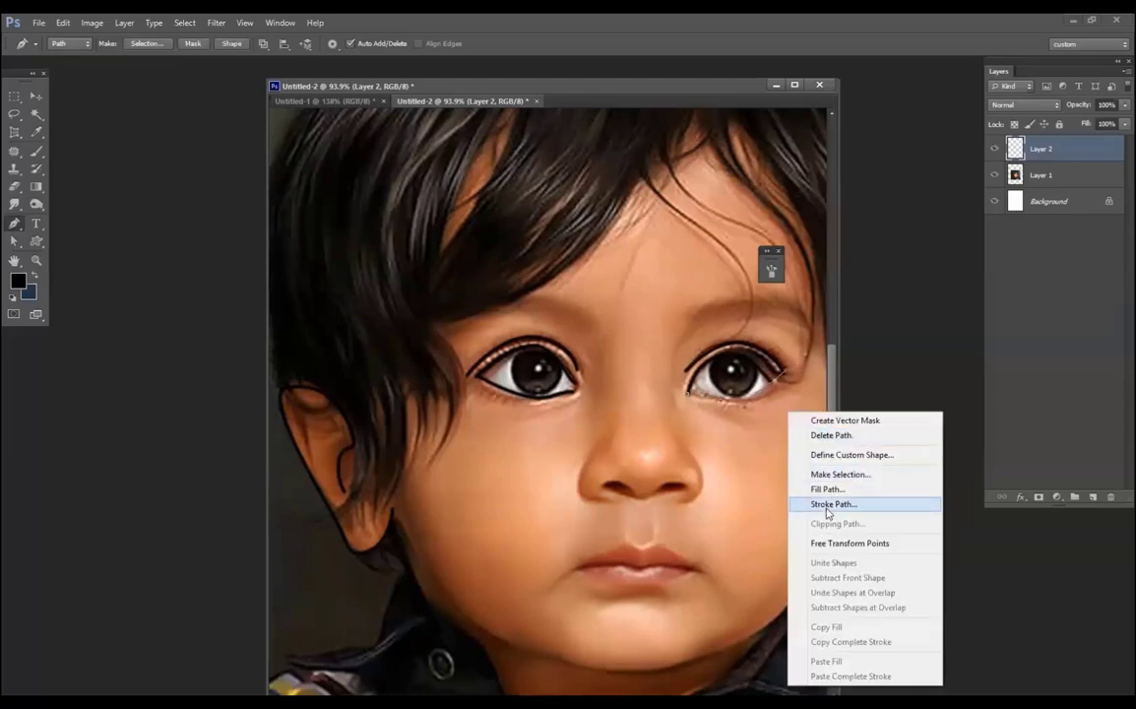
click(827, 508)
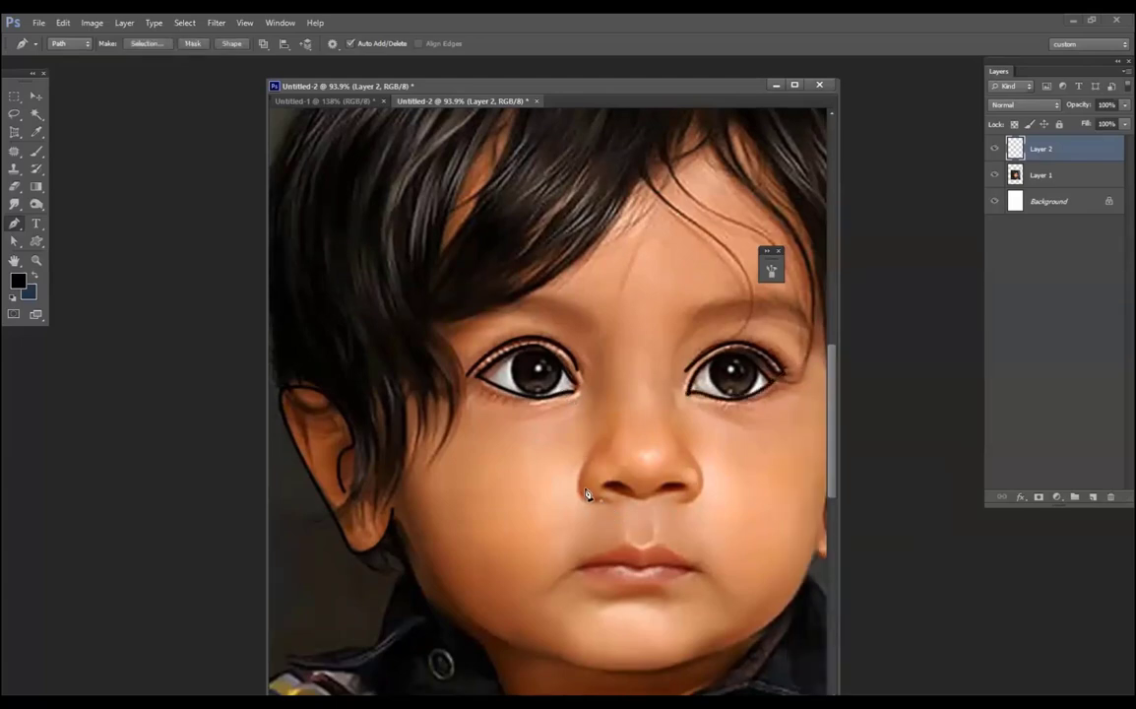
Step: Outline the nose by tracing both outer nostril curves and the wavy underside with Pen paths and stroking each one
right_click(626, 467)
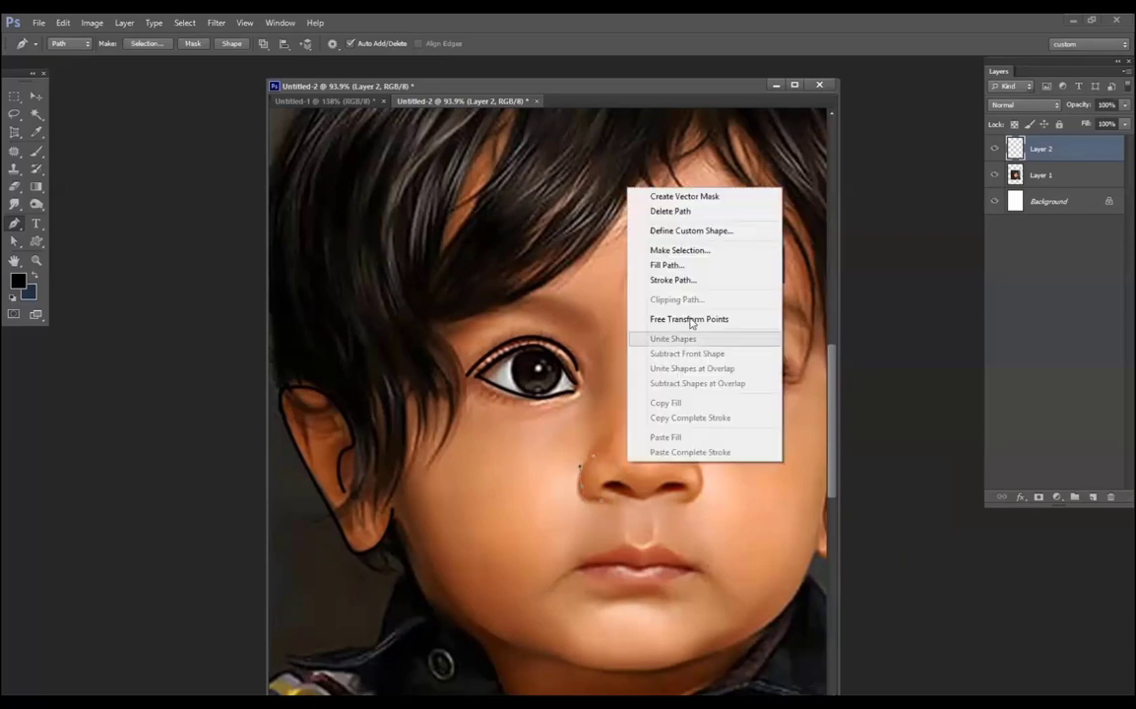
click(692, 280)
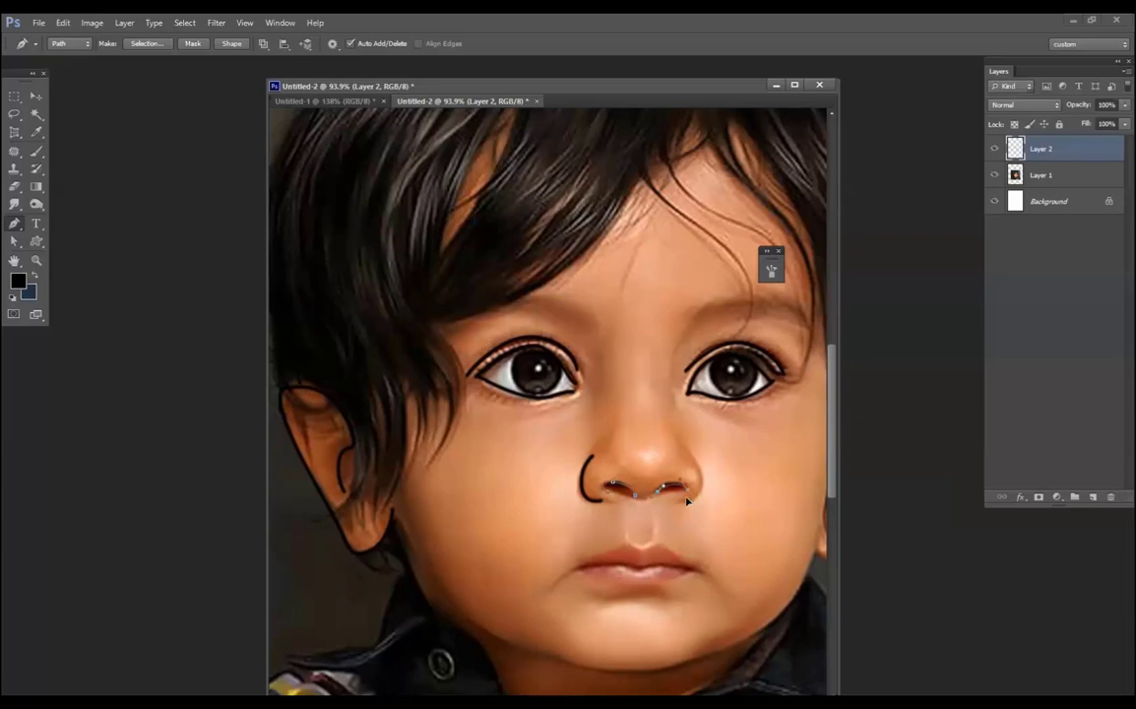
right_click(673, 500)
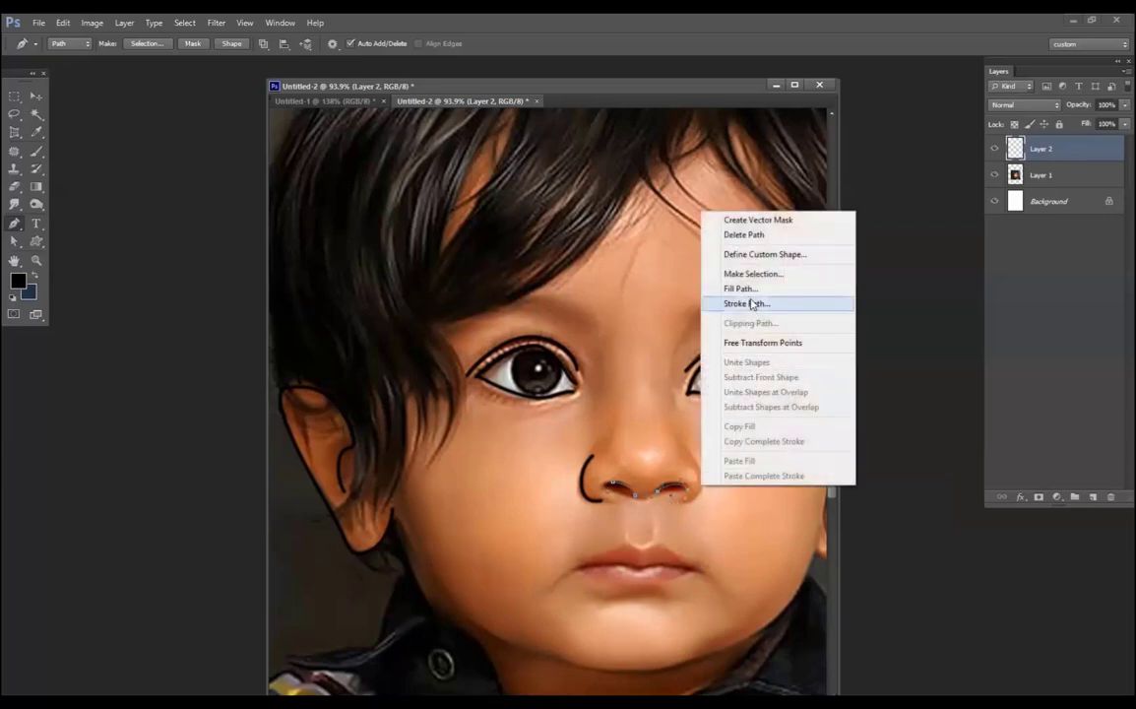
key(Return)
key(Return)
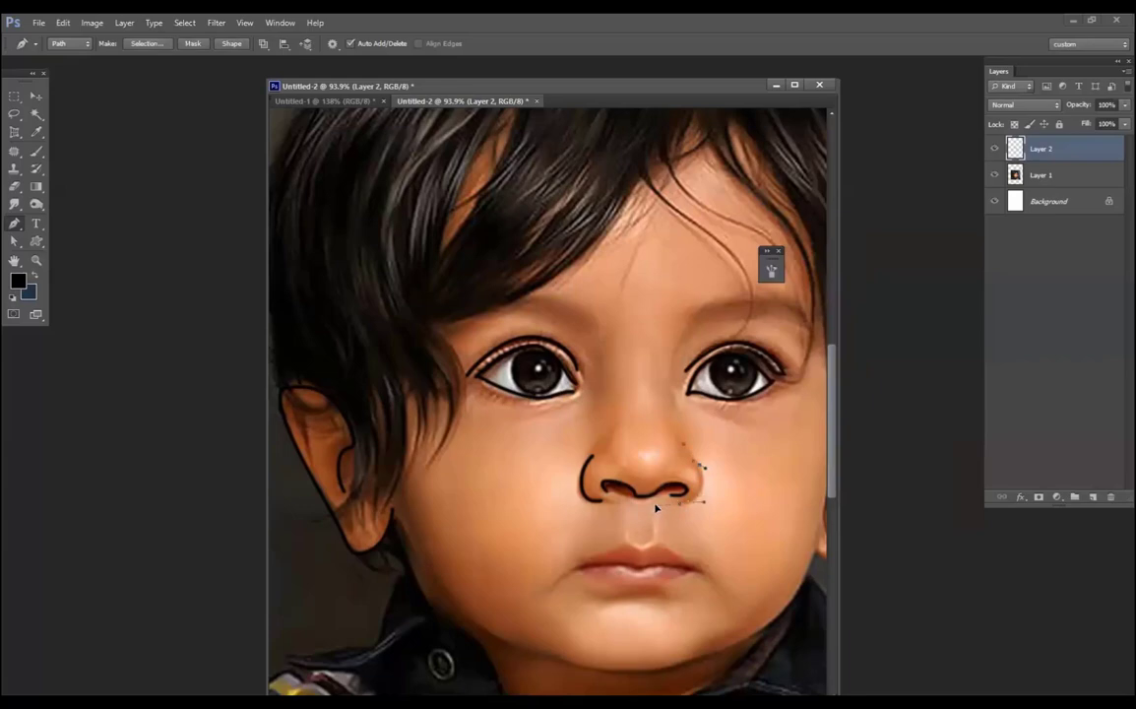
right_click(739, 457)
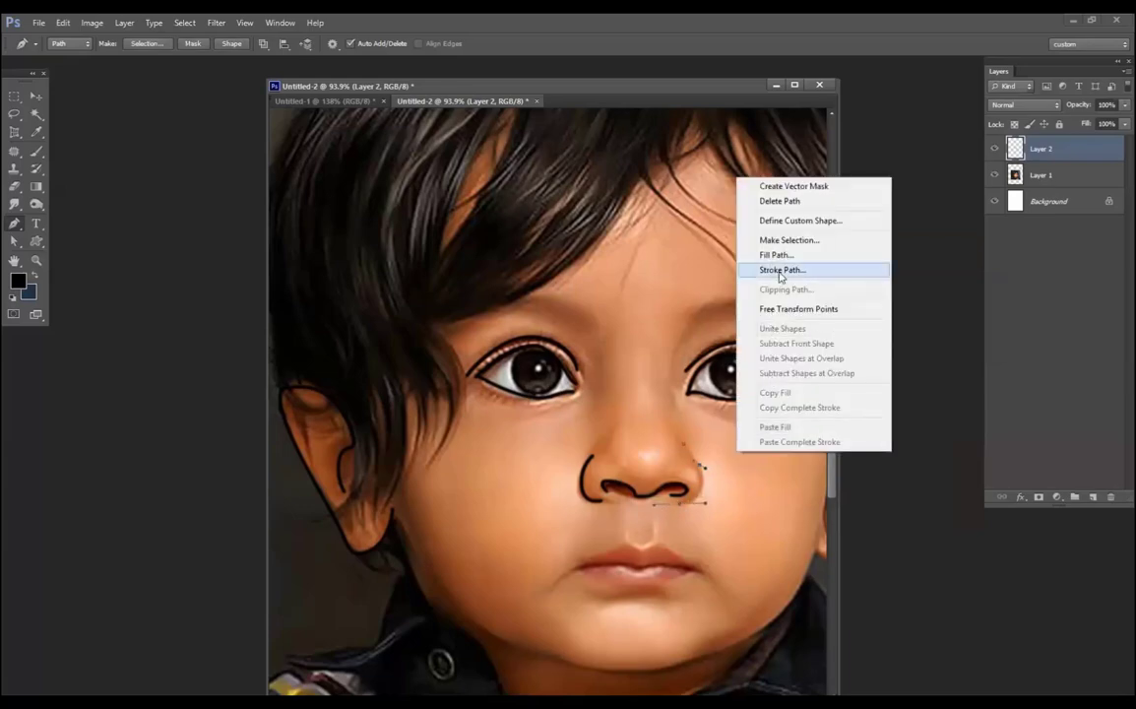
key(Return)
key(Return)
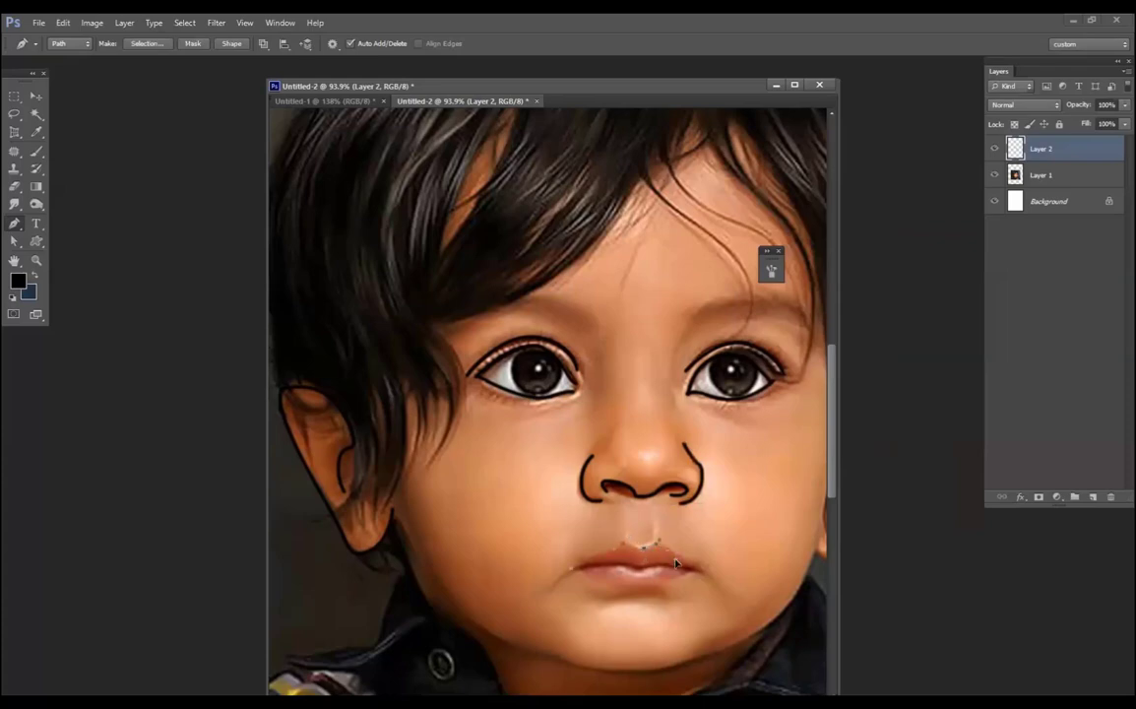
Step: Stroke the Pen path that follows the upper lip's edge from one mouth corner to the other
right_click(703, 574)
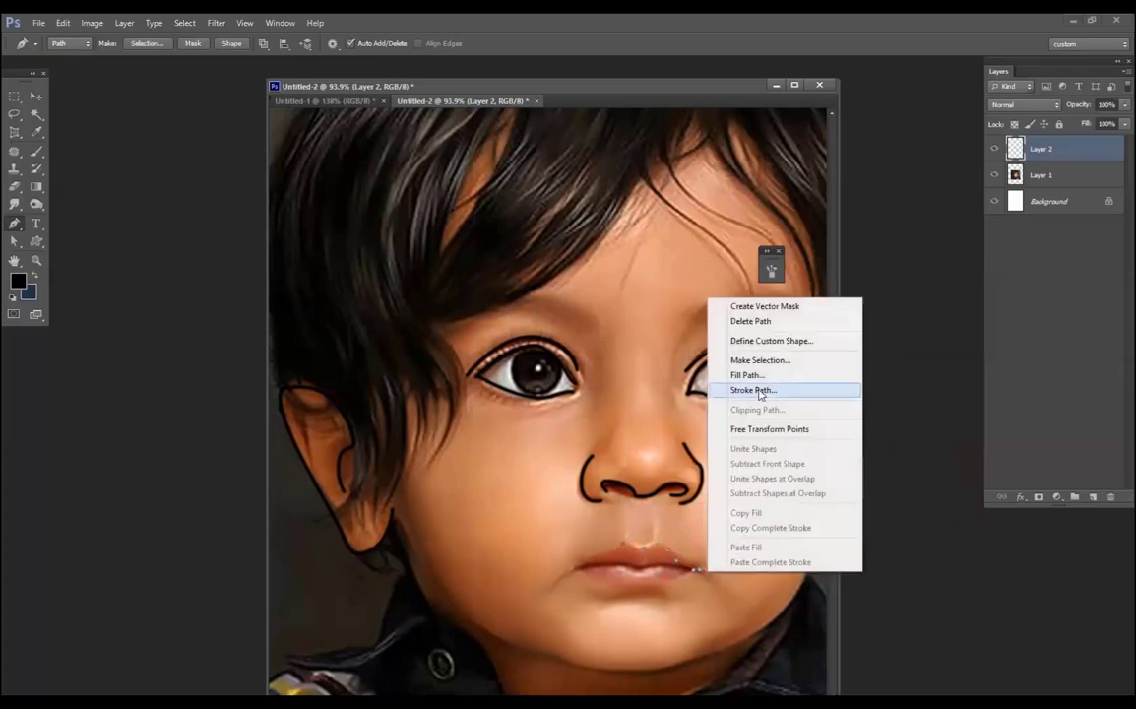
key(Return)
key(Return)
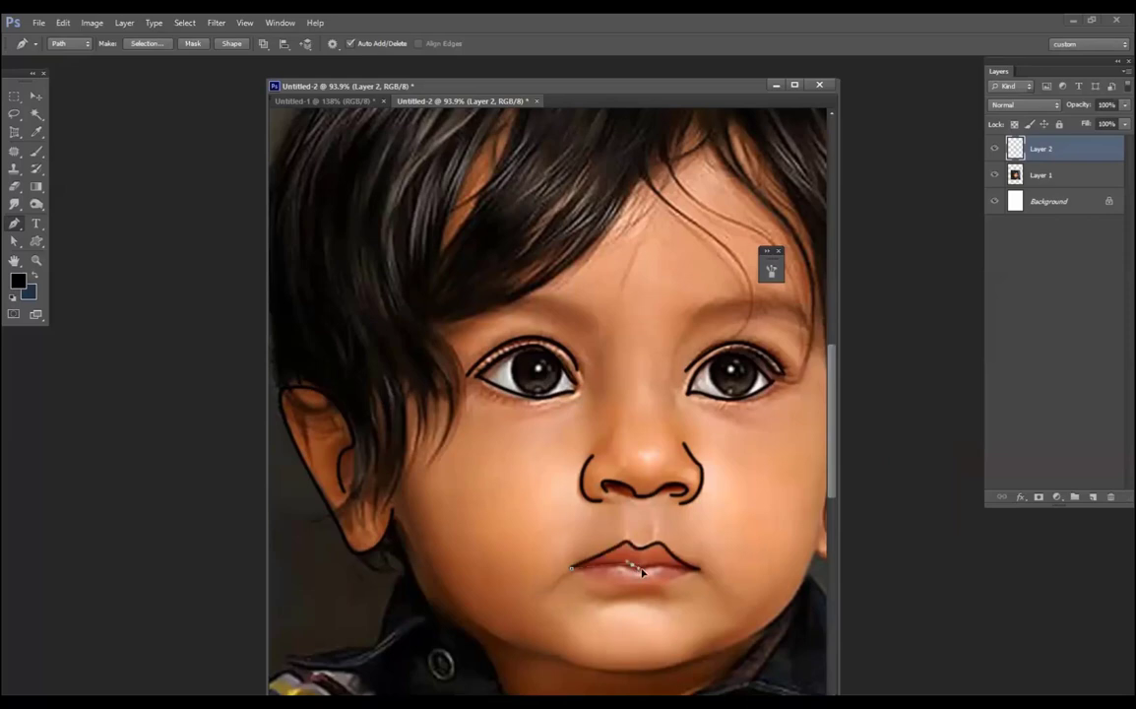
Step: Trace the line between the lips and the lower lip's edge with Pen paths and stroke both
click(571, 568)
click(632, 565)
click(693, 569)
right_click(698, 571)
key(Return)
key(Return)
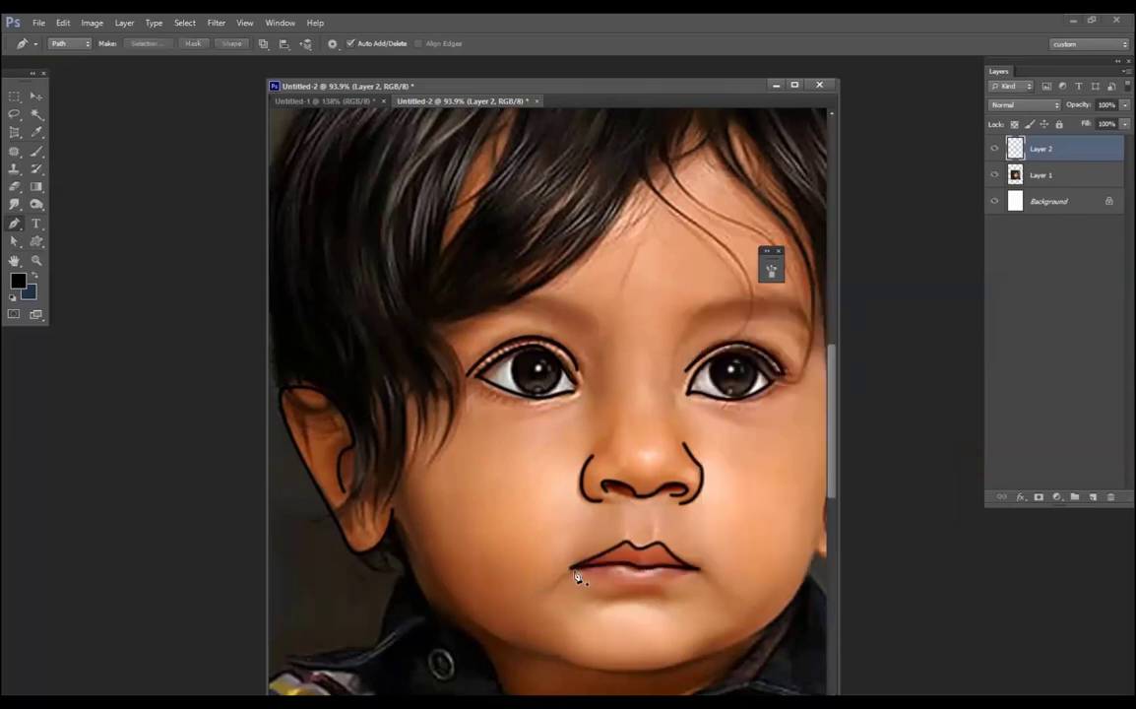
right_click(718, 557)
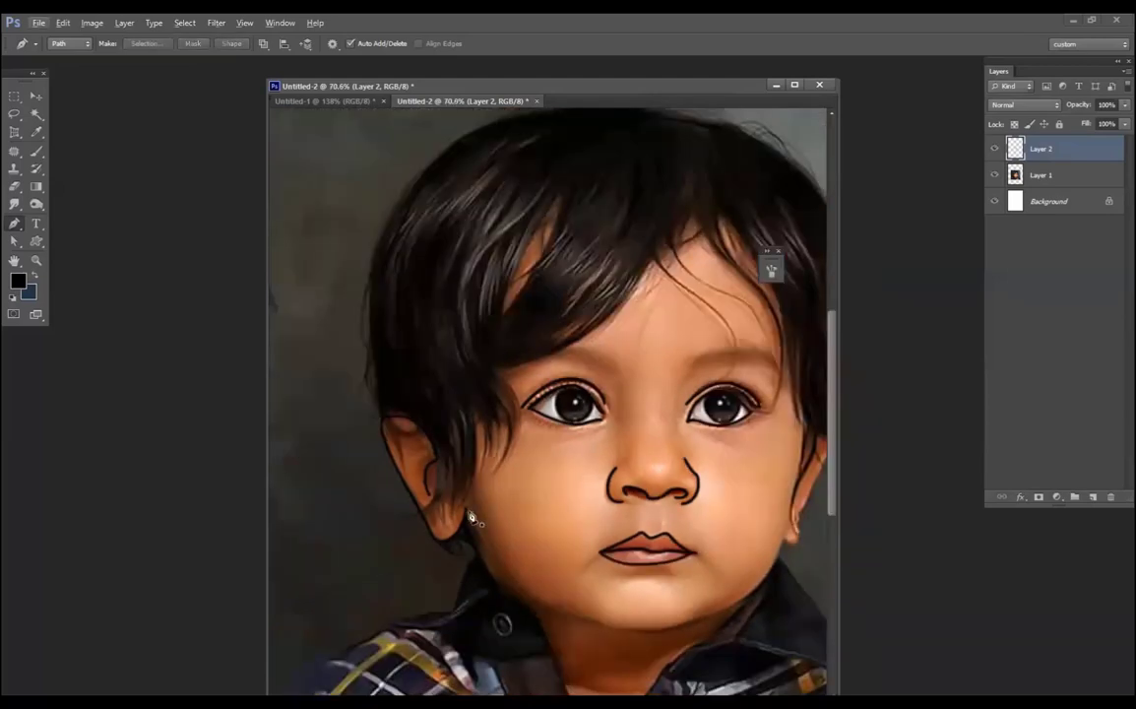
Step: Draw a Pen path from the left-hand ear along the jaw and collar, through the neckline's V, up to the opposite jaw
click(469, 511)
drag(493, 580, 540, 627)
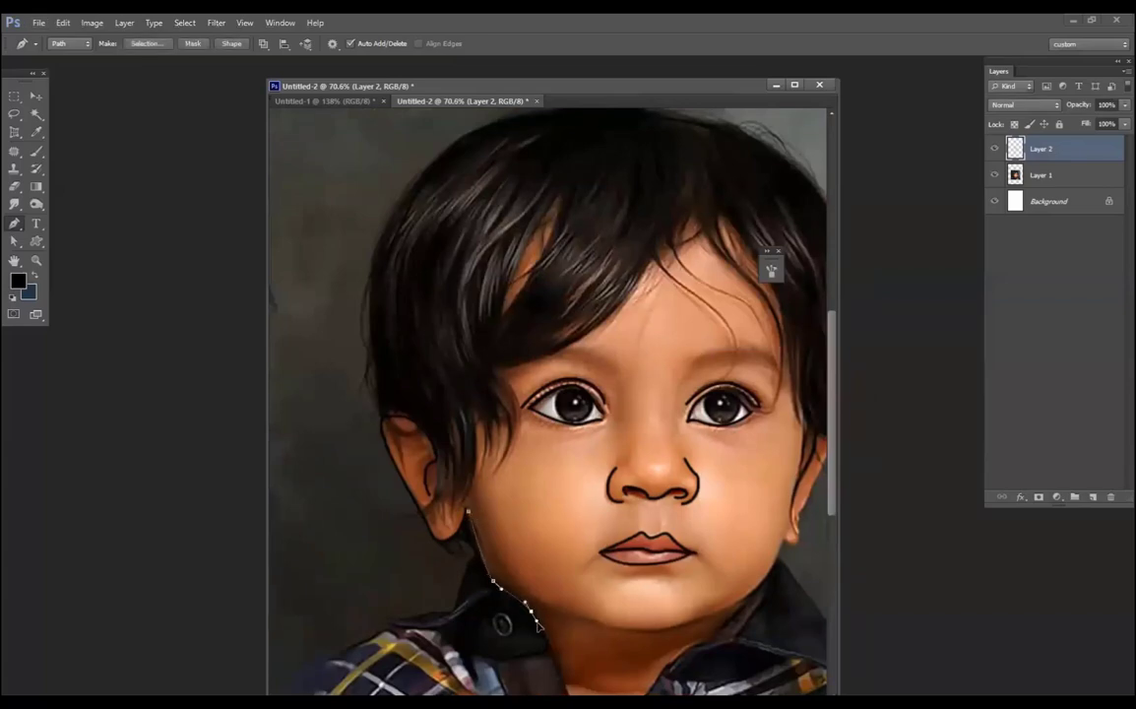
click(559, 670)
right_click(555, 494)
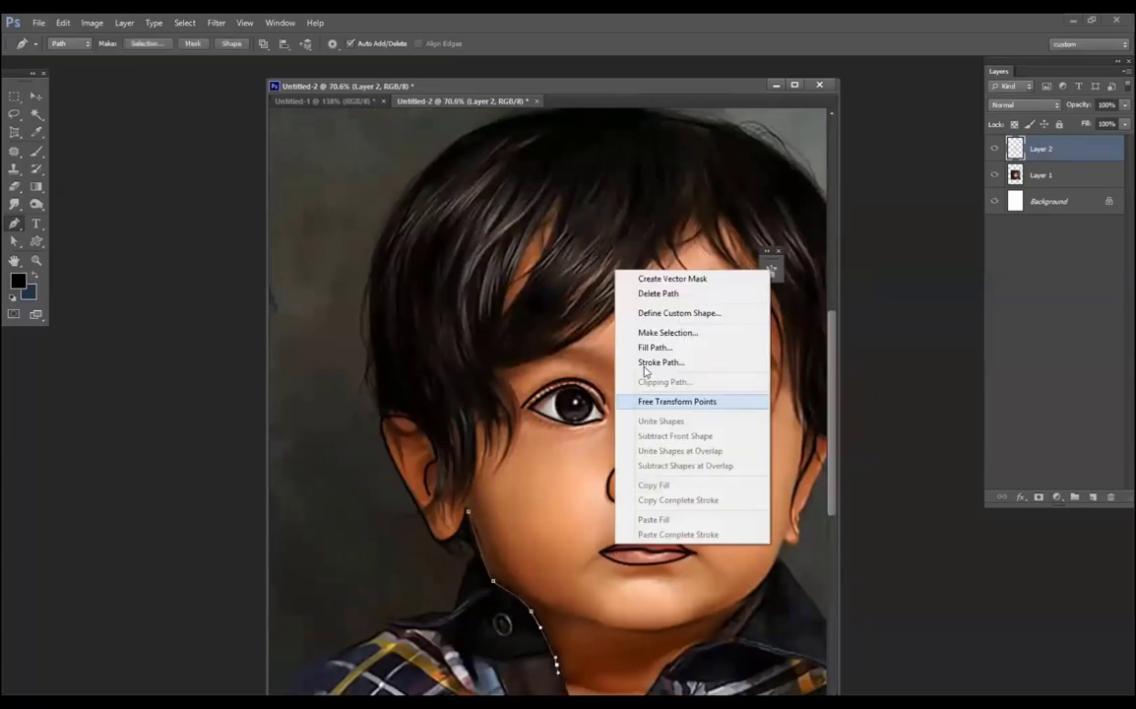
click(539, 484)
drag(546, 349, 555, 131)
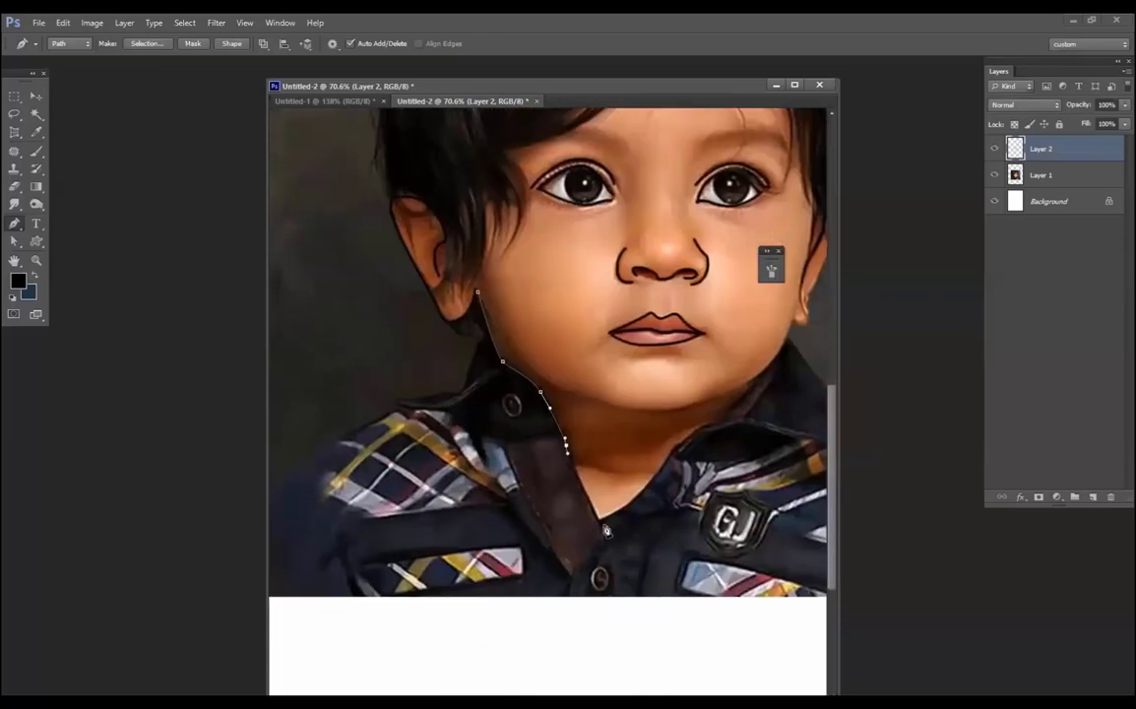
click(598, 523)
drag(718, 417, 727, 413)
click(775, 360)
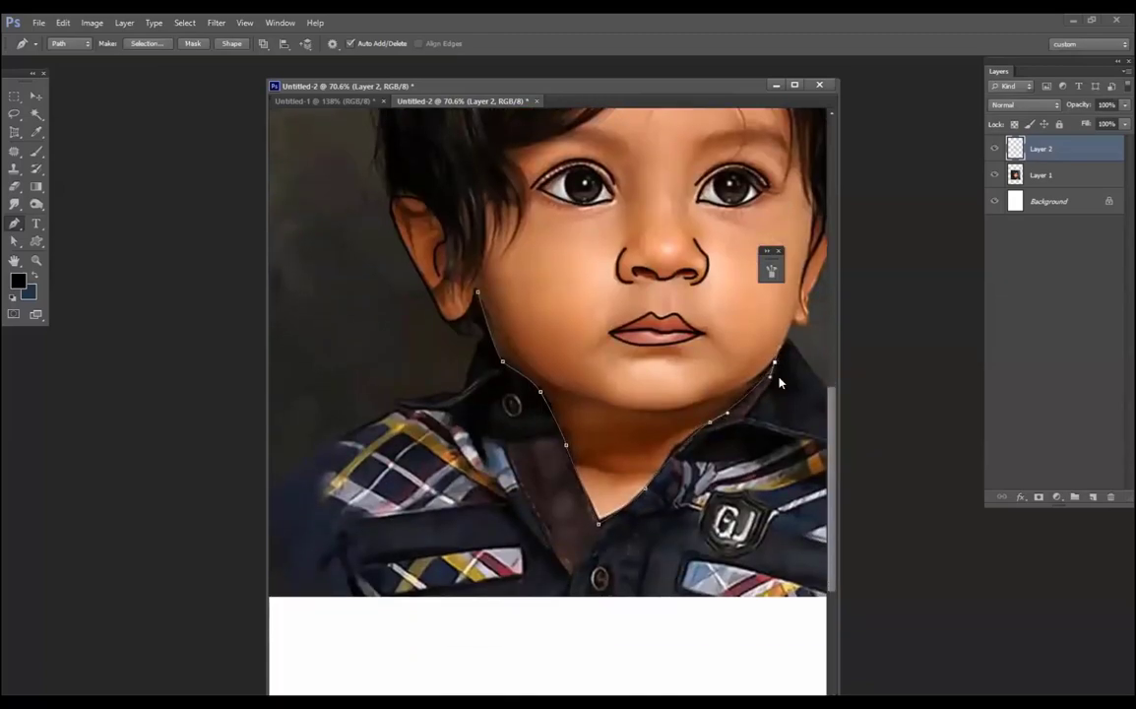
right_click(777, 356)
click(812, 435)
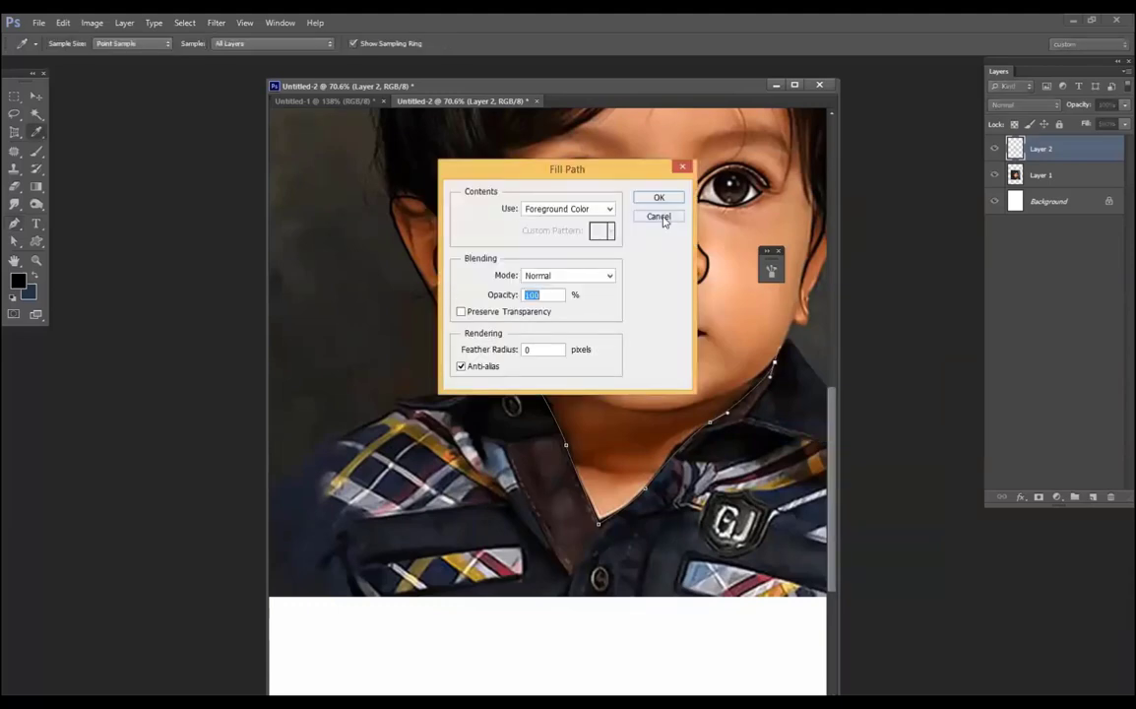
click(661, 218)
Step: Stroke the path running along the jaw and shirt neckline
right_click(745, 186)
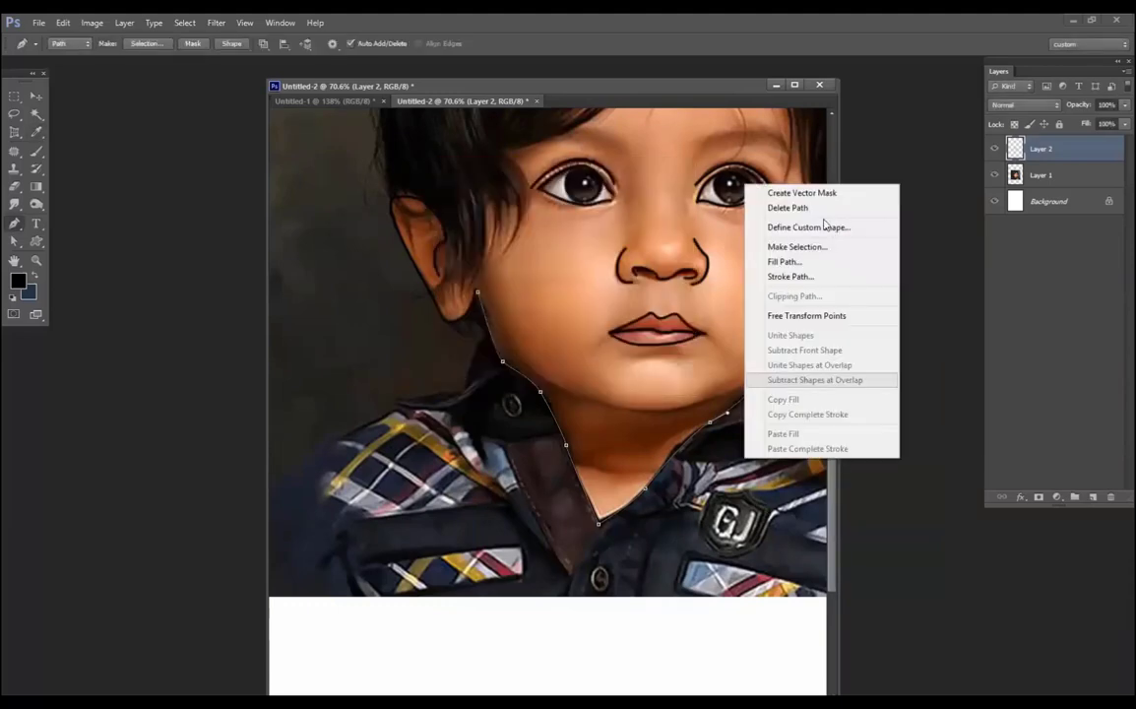
click(796, 279)
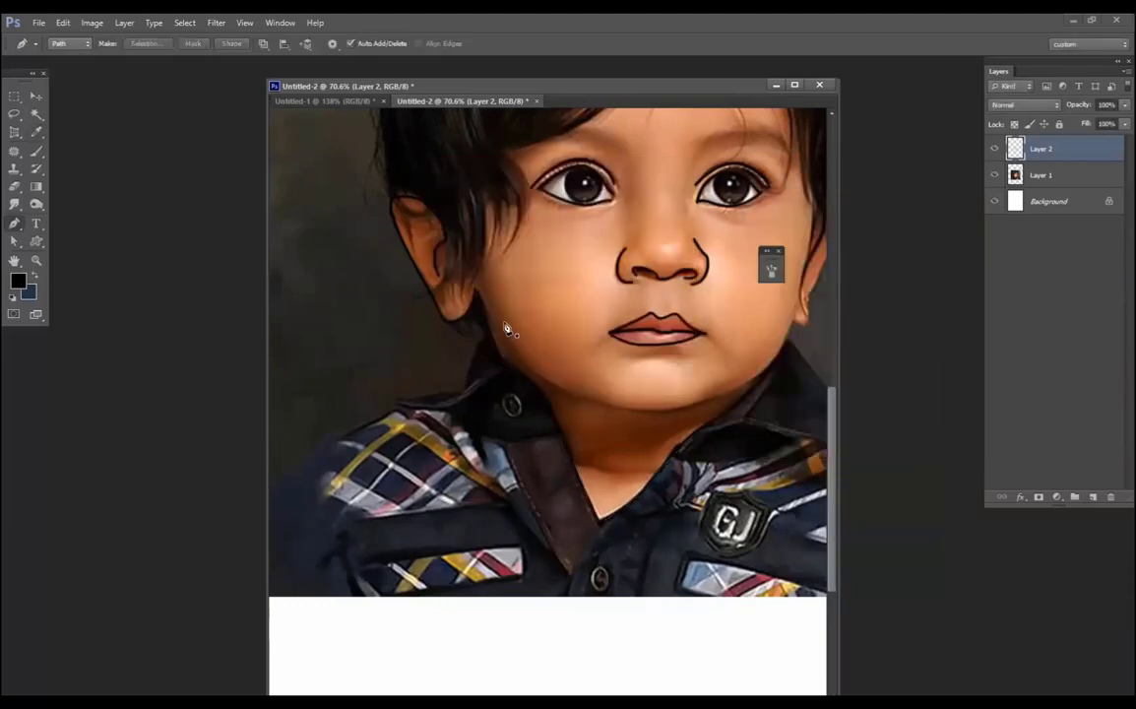
Step: Draw a curved Pen path under the chin from the collar up the opposite jaw to the ear and stroke it
click(537, 378)
drag(604, 401, 617, 407)
drag(705, 398, 752, 386)
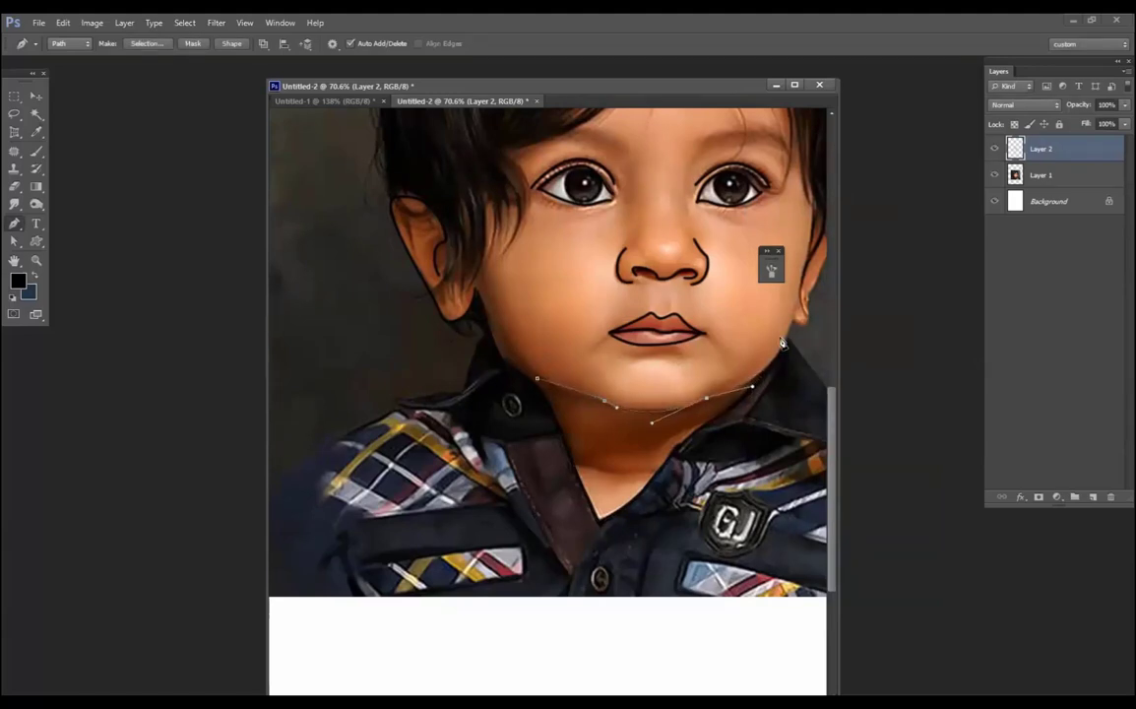
drag(792, 316, 809, 266)
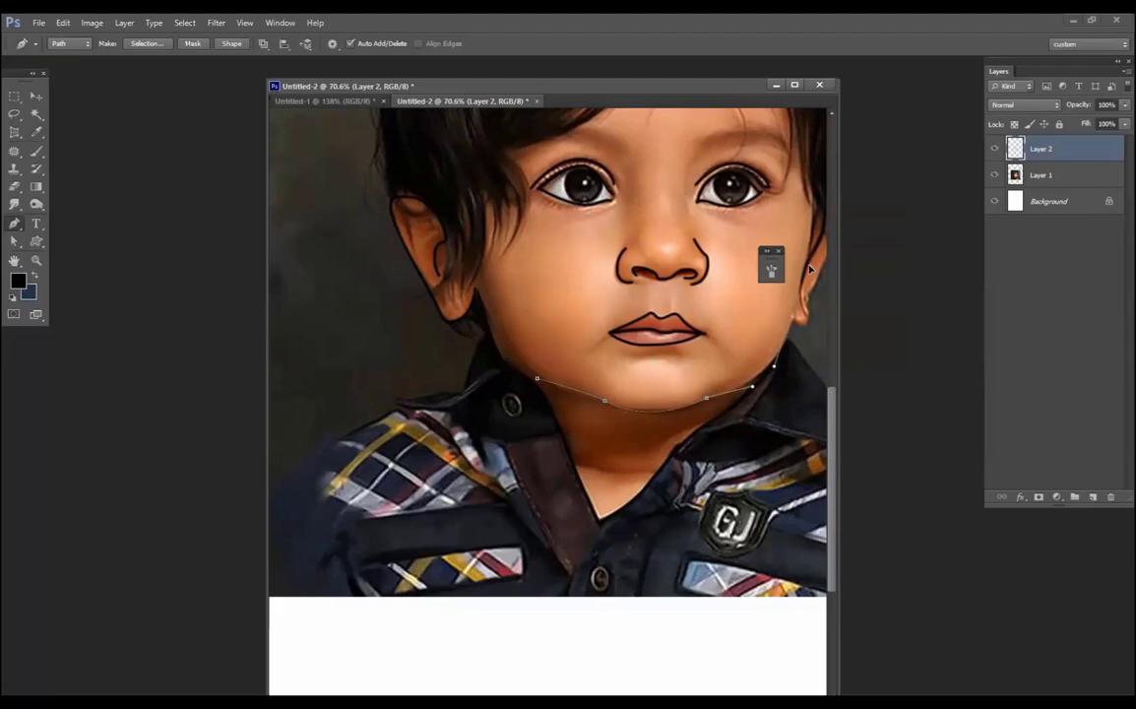
right_click(792, 359)
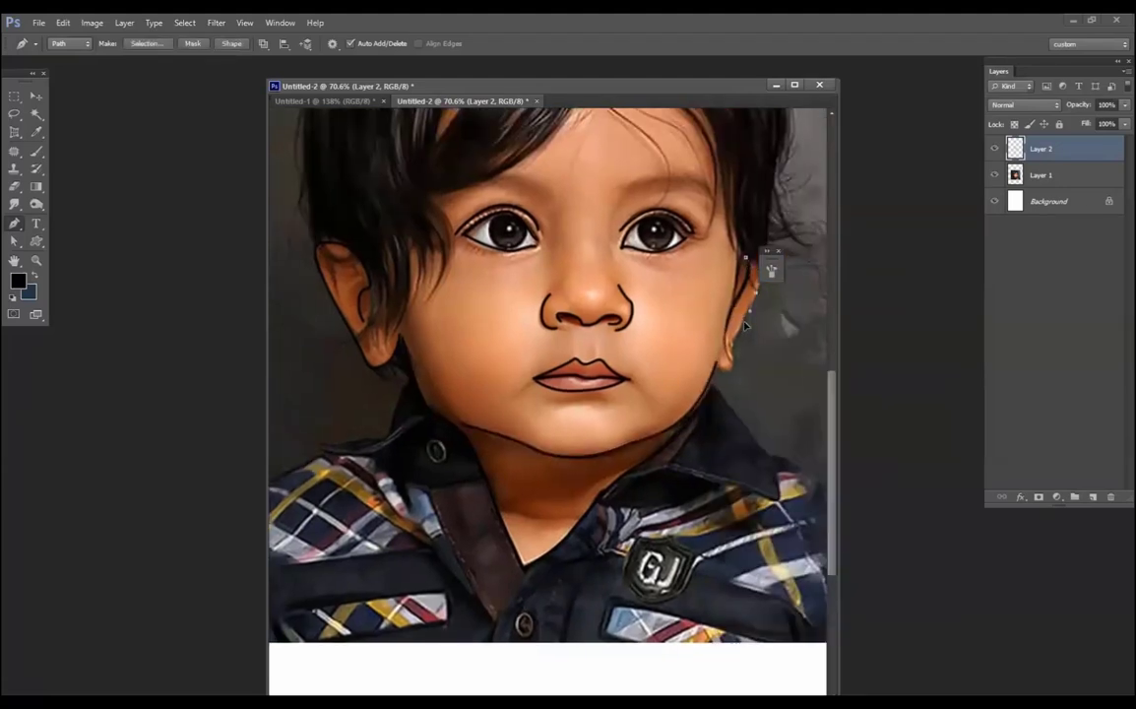
Step: Finish the Pen path around the right-hand ear down to the earlobe and stroke it
click(745, 326)
click(734, 355)
right_click(755, 334)
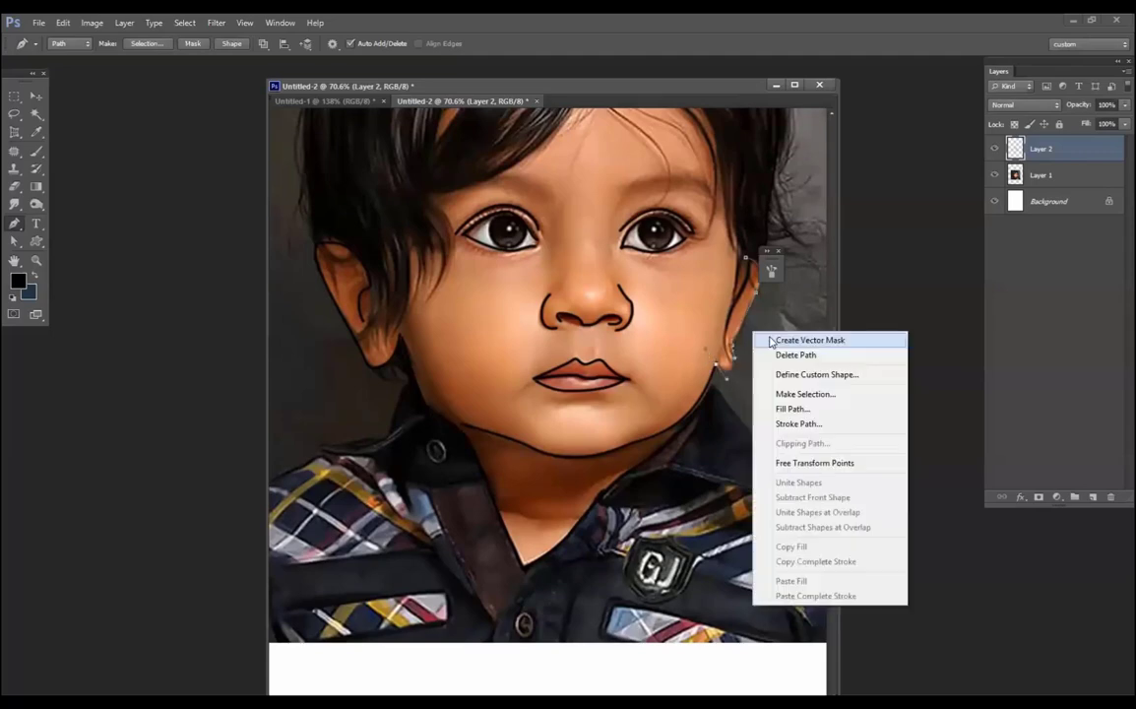
click(798, 423)
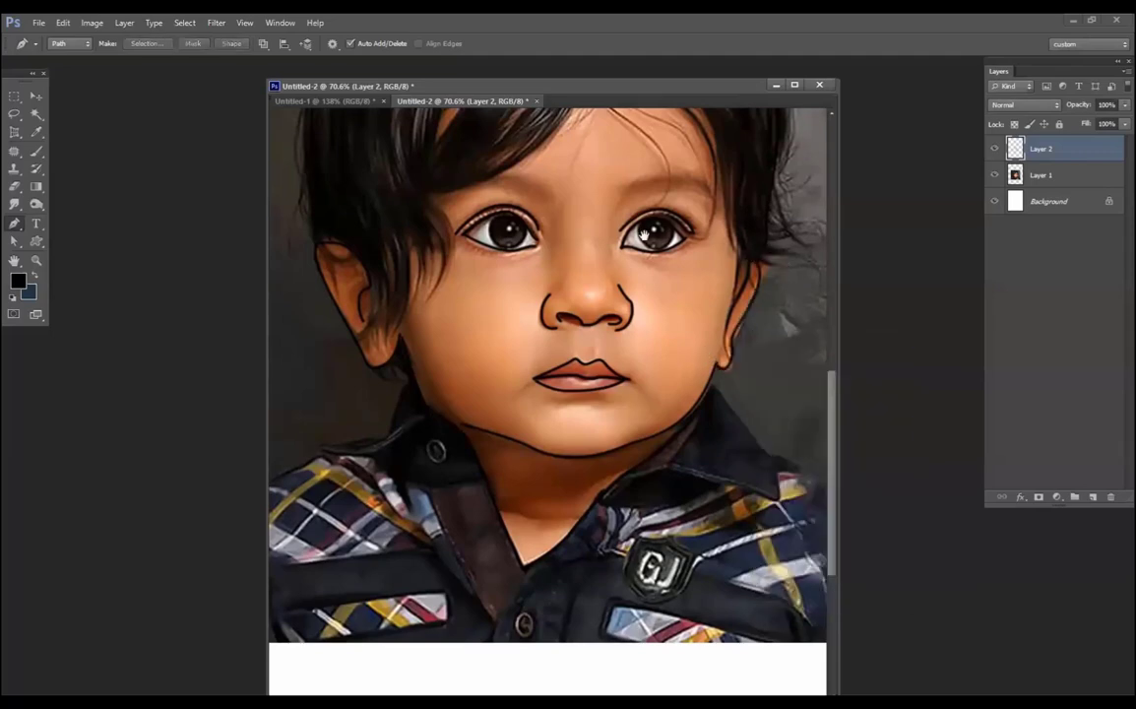
Step: Draw a Pen path through the hair from the parting down to just above the right-hand ear and stroke it
scroll(576, 157, up, 3)
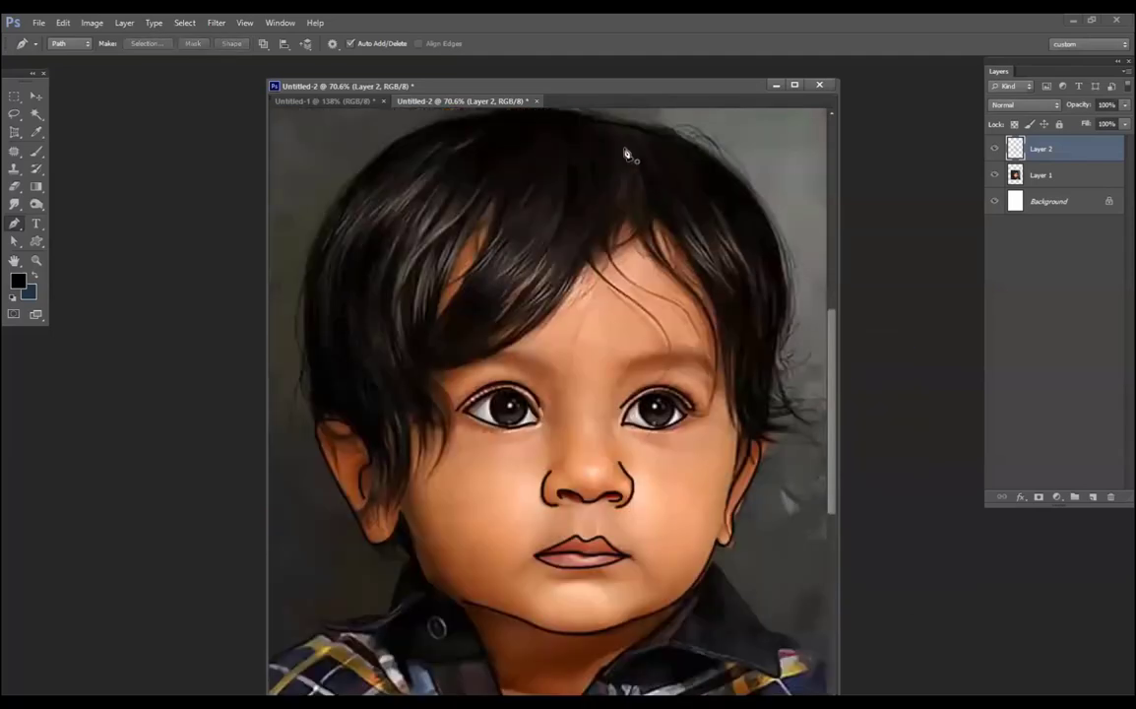
click(680, 234)
click(745, 327)
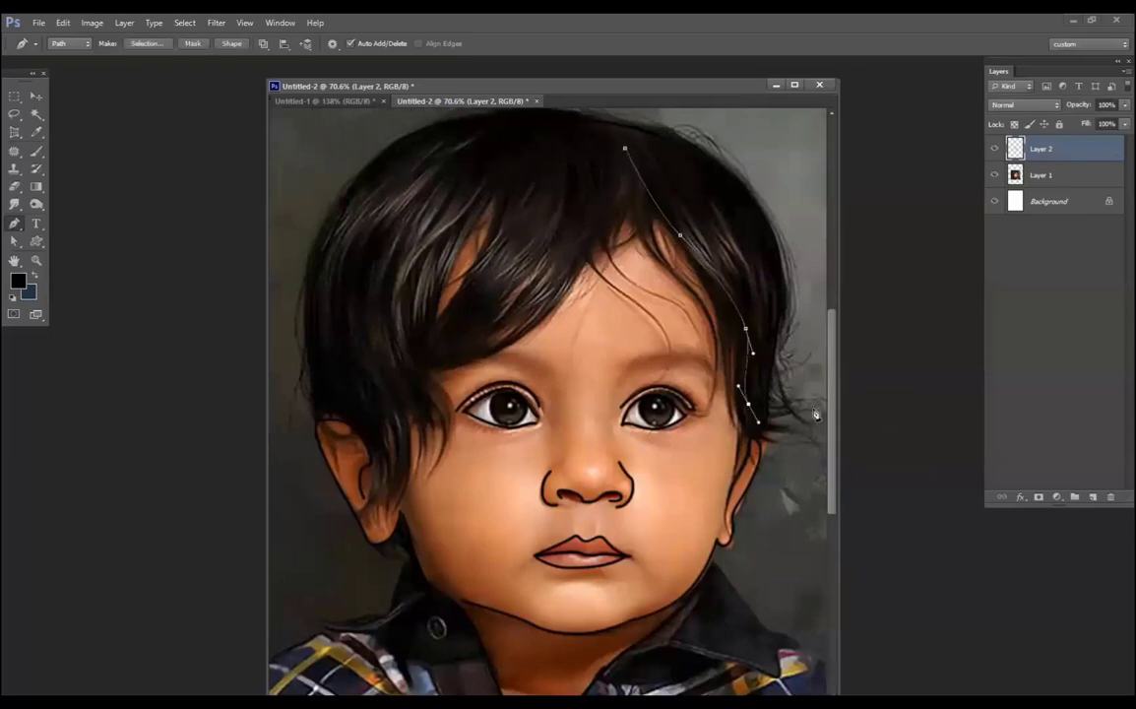
right_click(815, 411)
click(843, 508)
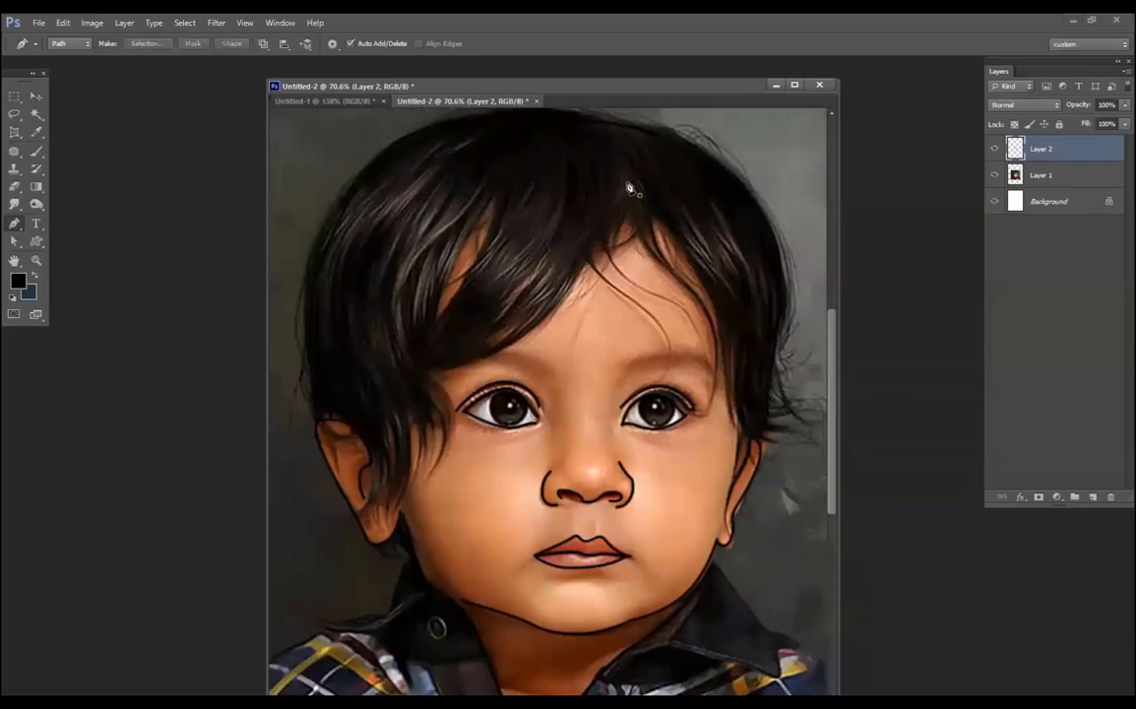
Step: Trace the hair's inner edge from the parting along the forehead to the right-hand eye's outer corner and stroke the path
click(634, 164)
drag(663, 266, 685, 286)
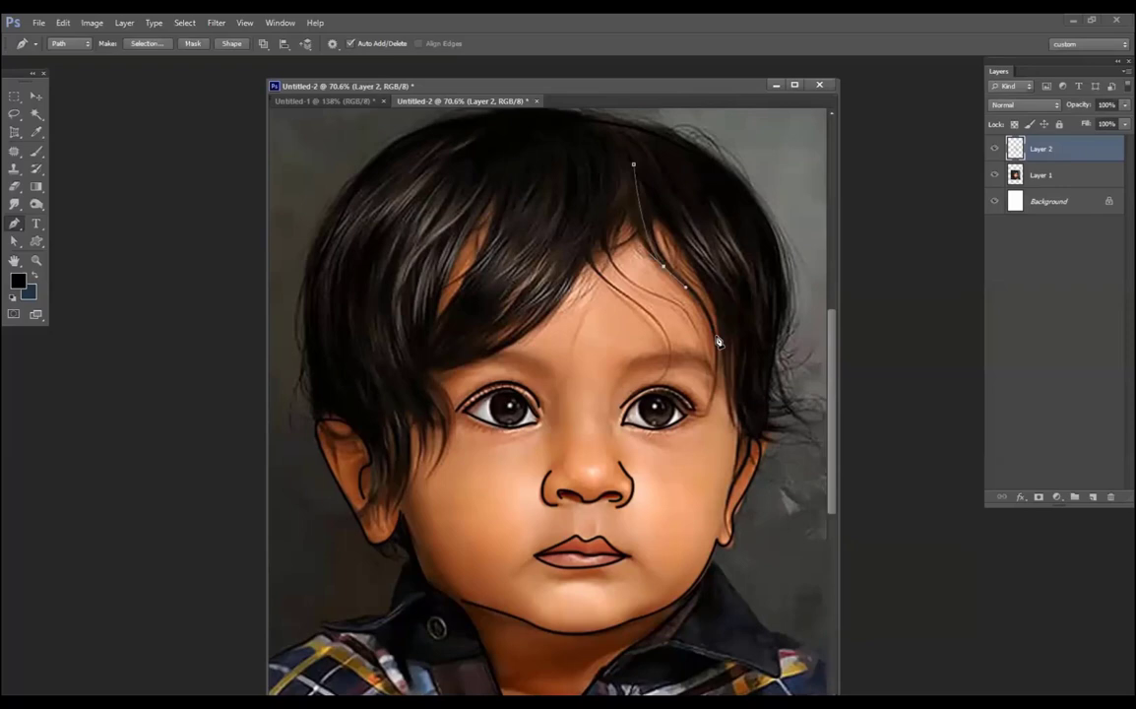
drag(716, 367, 711, 420)
right_click(726, 390)
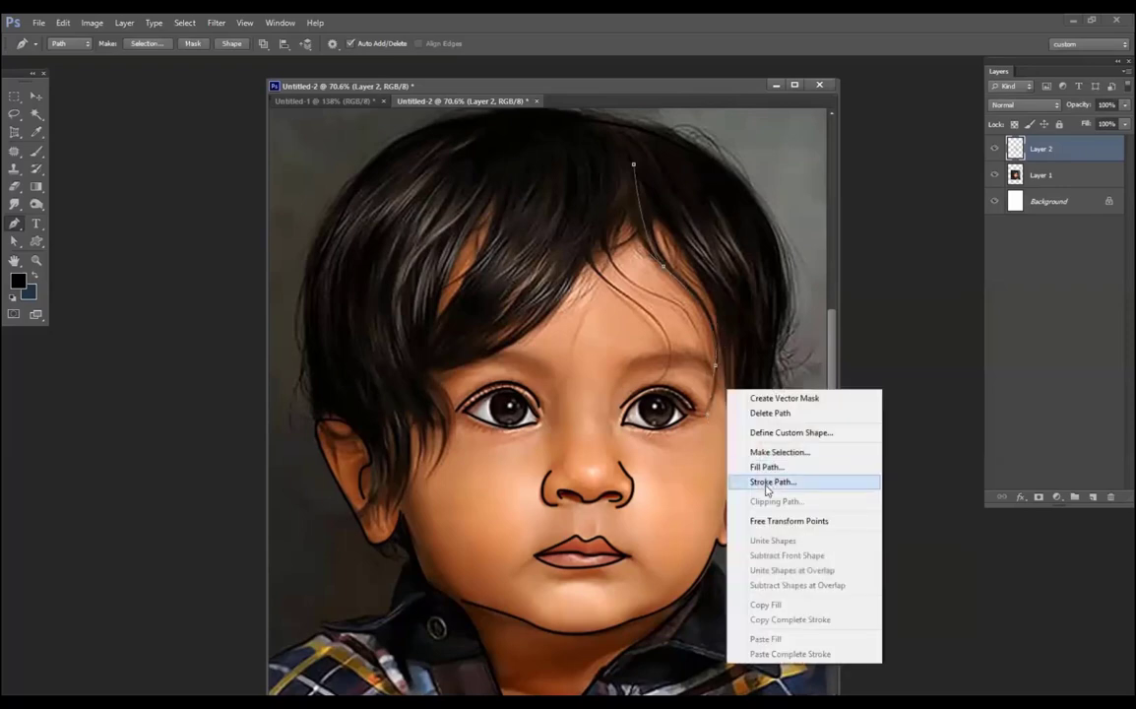
click(766, 481)
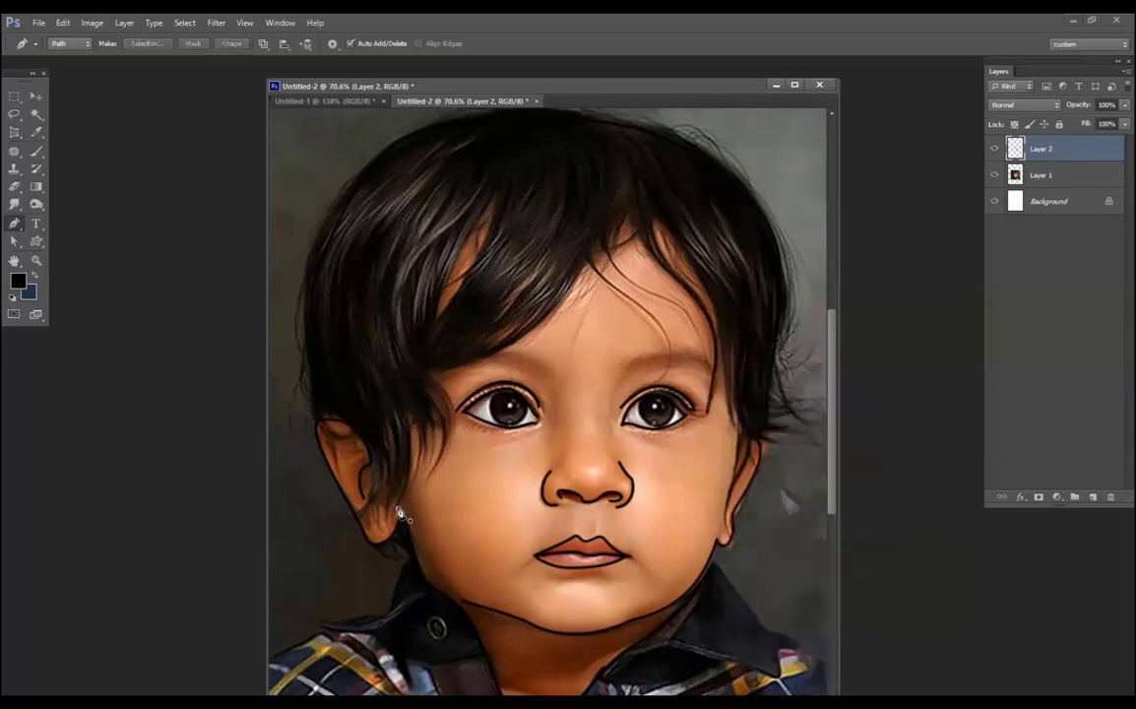
Step: Draw a wavy Pen path through the left-hand hair from beside the earlobe up toward the crown and stroke it
click(397, 507)
click(411, 417)
click(383, 371)
drag(390, 292, 396, 274)
click(417, 236)
drag(461, 180, 482, 173)
right_click(497, 188)
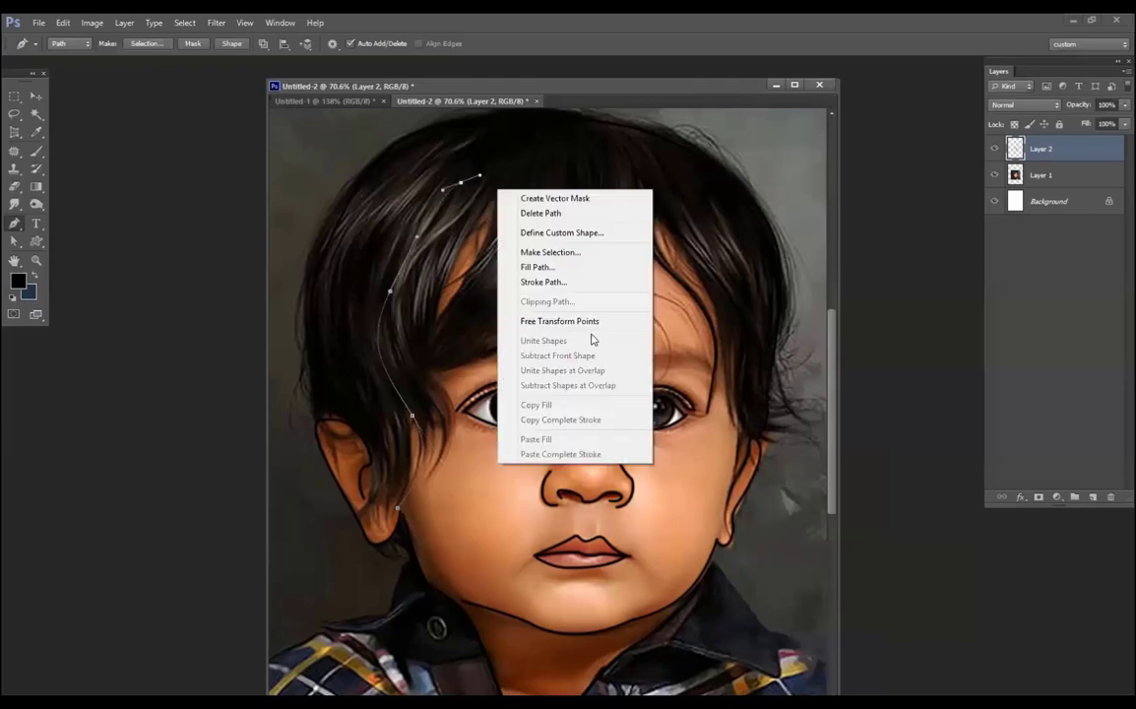
Step: Trace the fringe from the lock on the left-hand cheek across the forehead, over the parting and down the other side, and stroke it
click(431, 467)
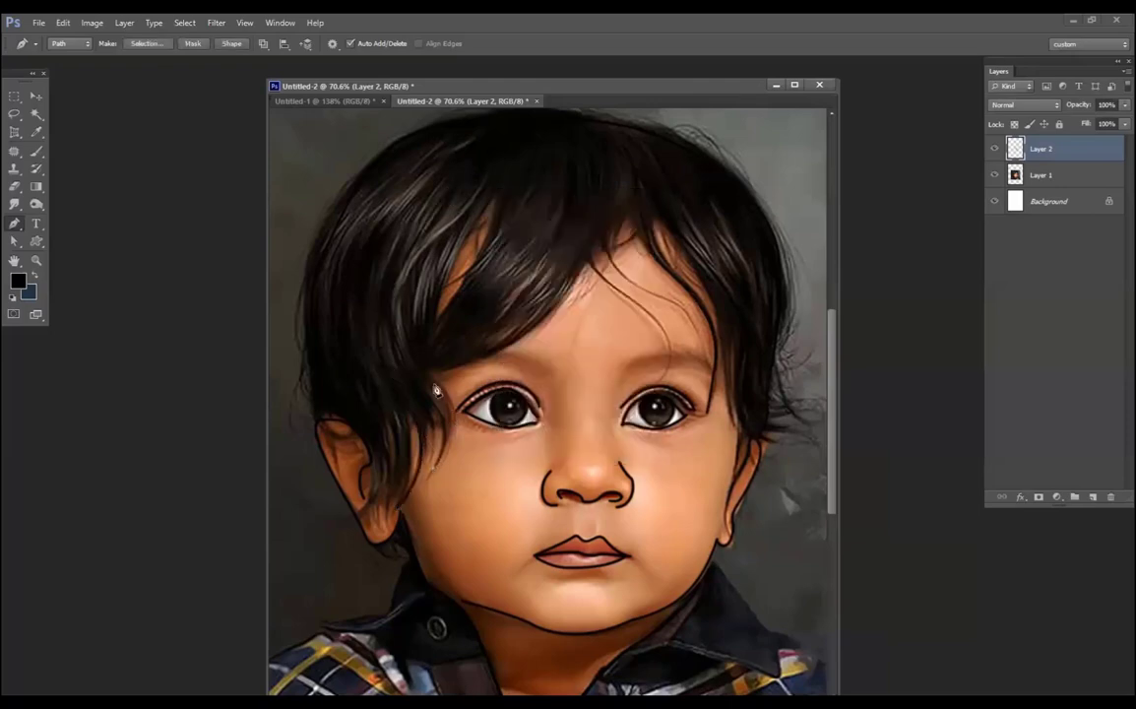
drag(430, 377, 522, 354)
mouse_move(584, 254)
mouse_down()
mouse_move(599, 195)
mouse_move(593, 246)
mouse_move(604, 243)
mouse_up()
click(634, 203)
click(686, 286)
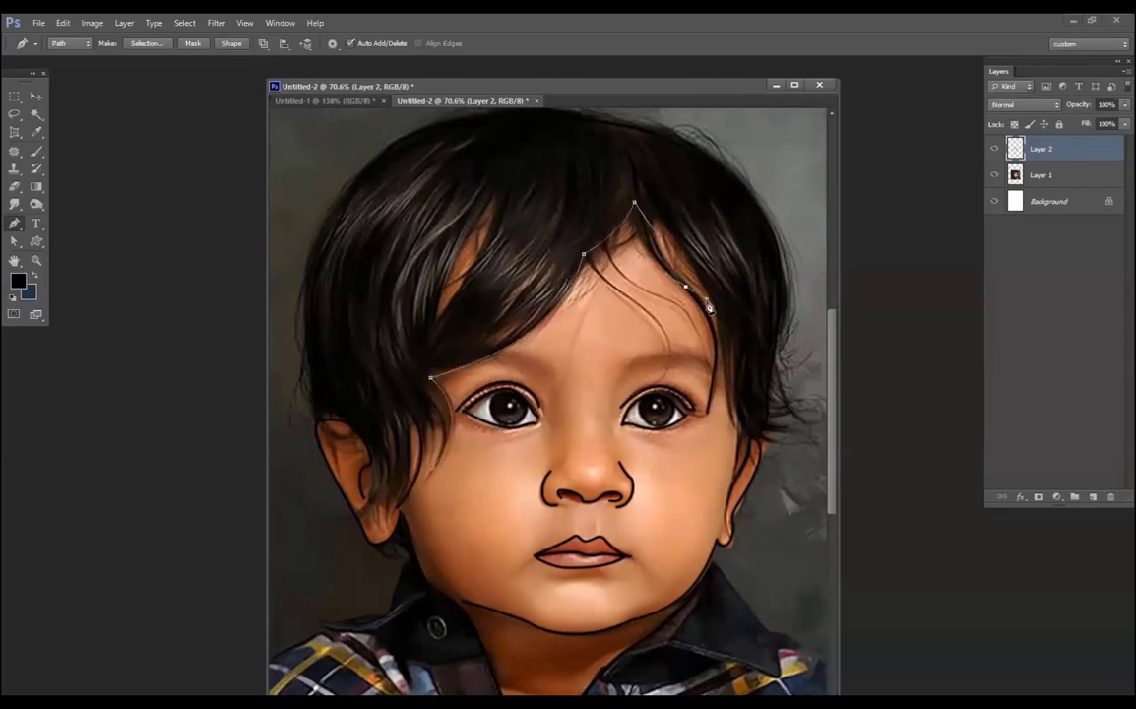
right_click(698, 319)
click(740, 412)
click(608, 262)
key(Return)
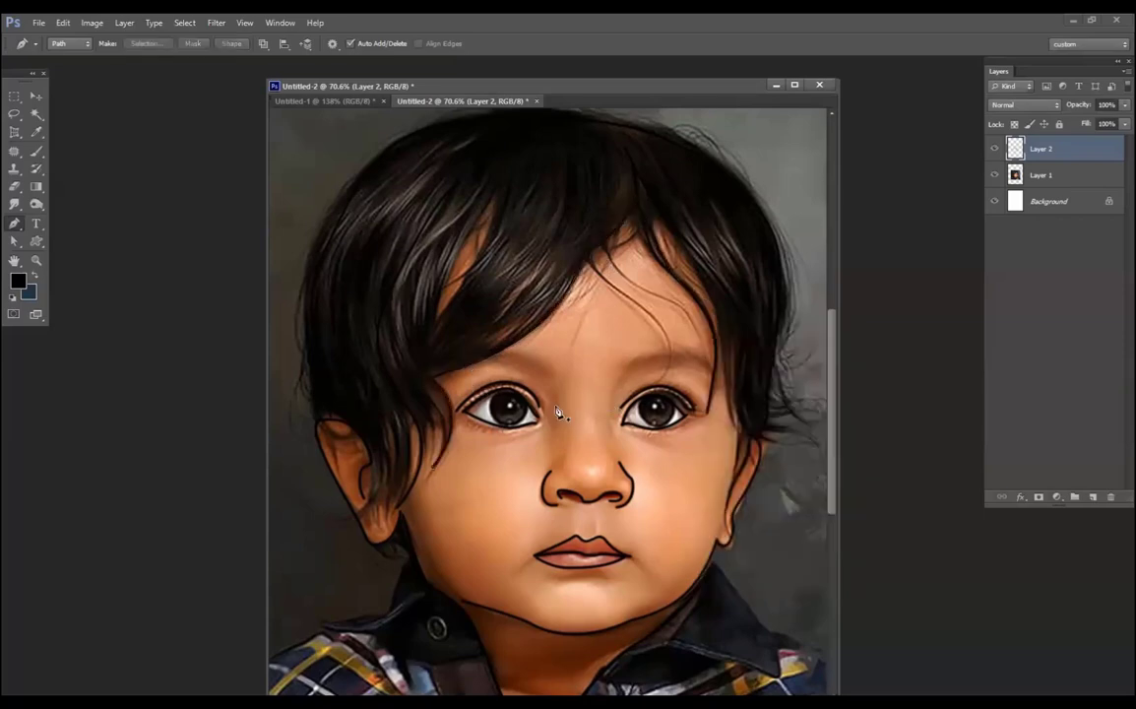
Step: Draw a curved Pen path along each eyebrow and stroke both
click(623, 377)
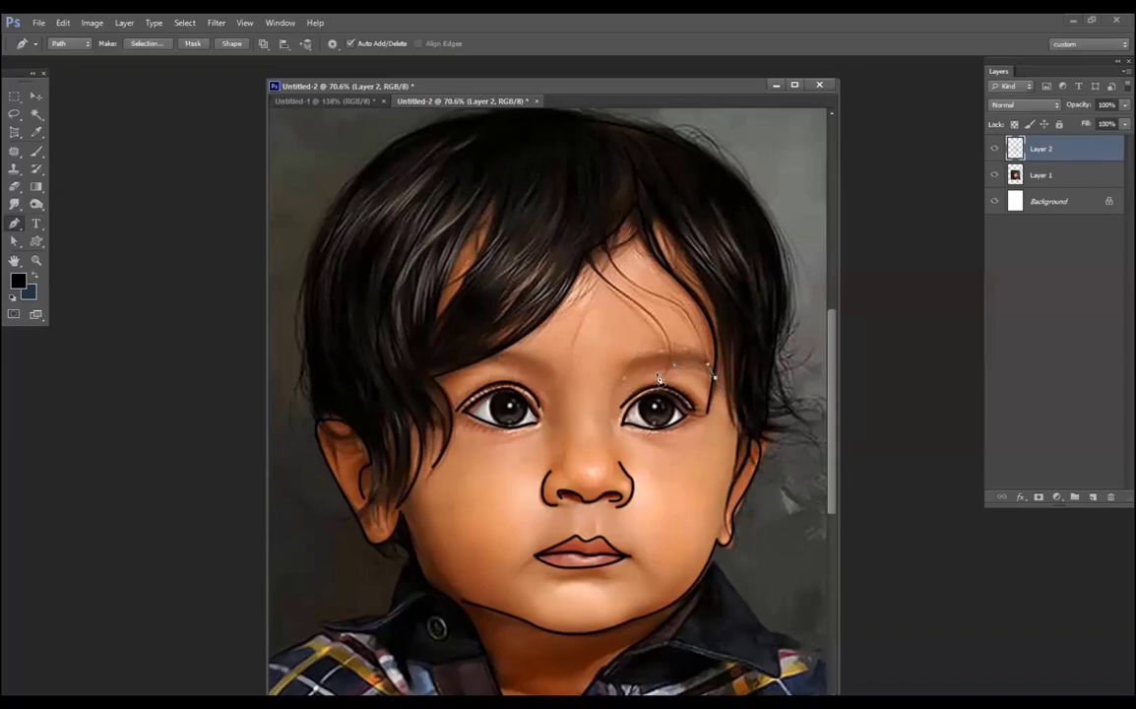
right_click(679, 375)
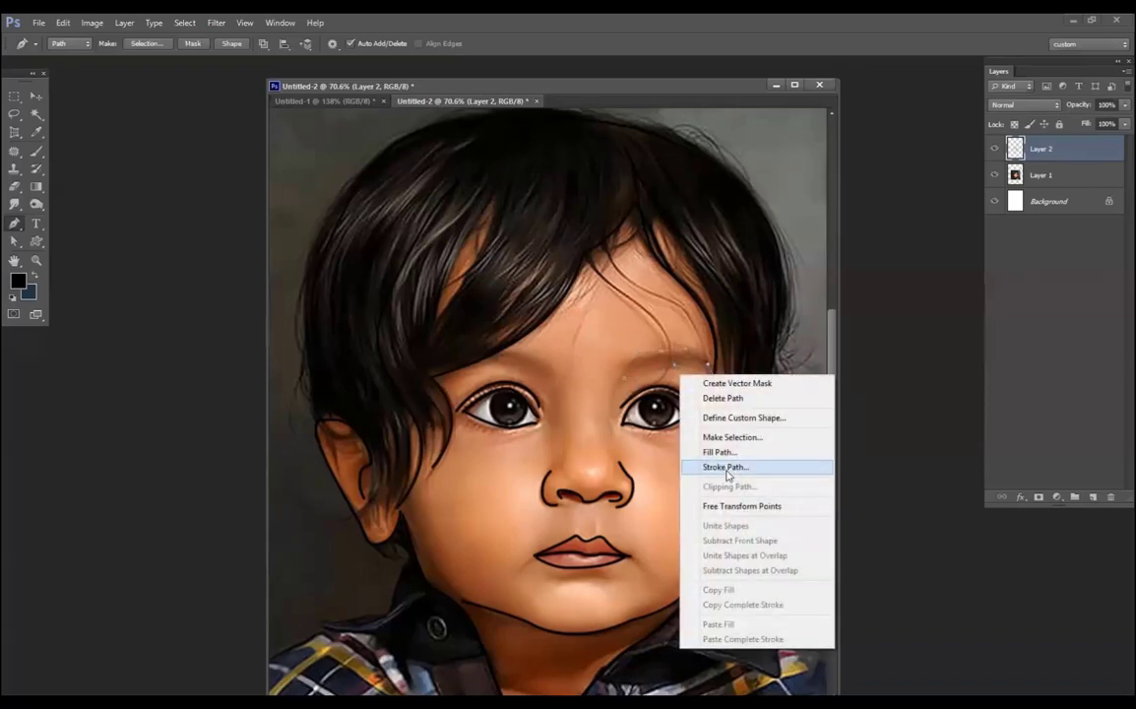
click(727, 468)
click(492, 350)
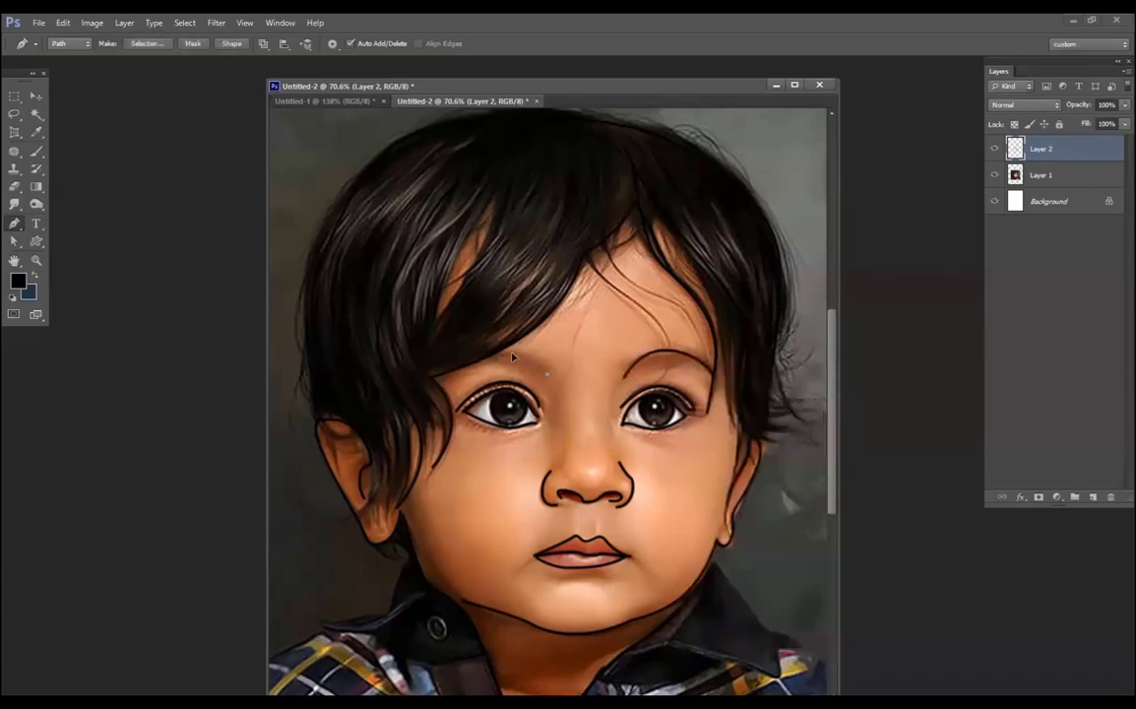
click(455, 357)
right_click(537, 351)
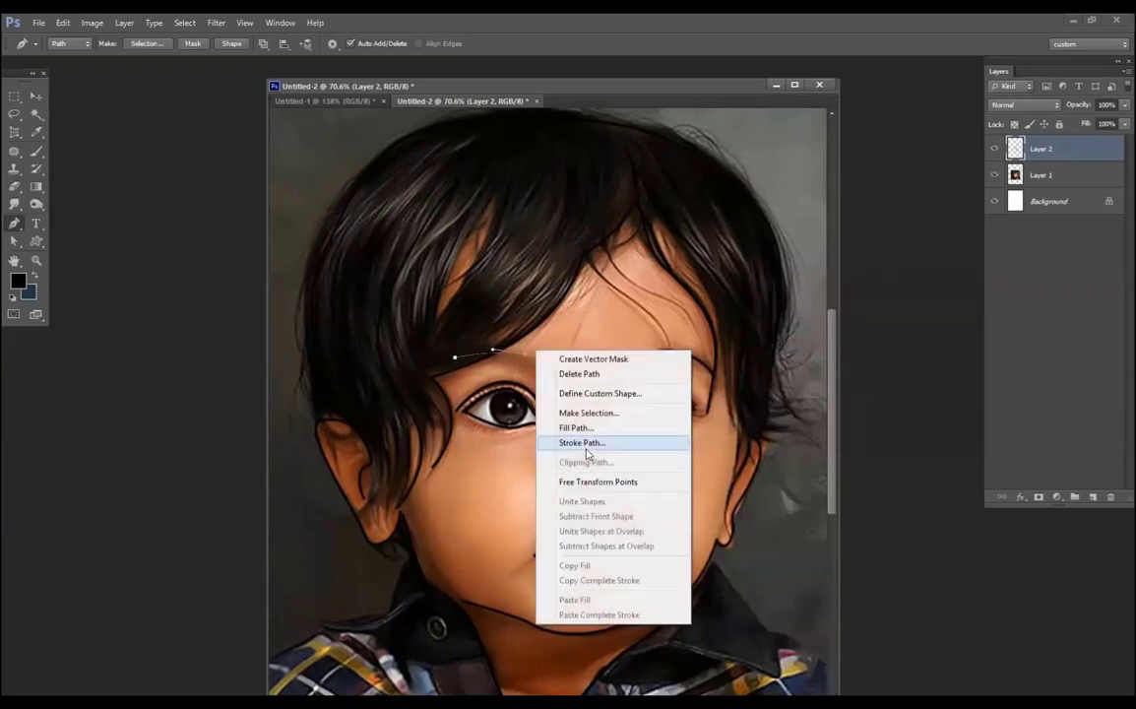
click(589, 442)
Step: Trace the left-hand collar's upper edge from the shoulder over the collar's peak to the jaw and stroke the path
scroll(372, 463, down, 3)
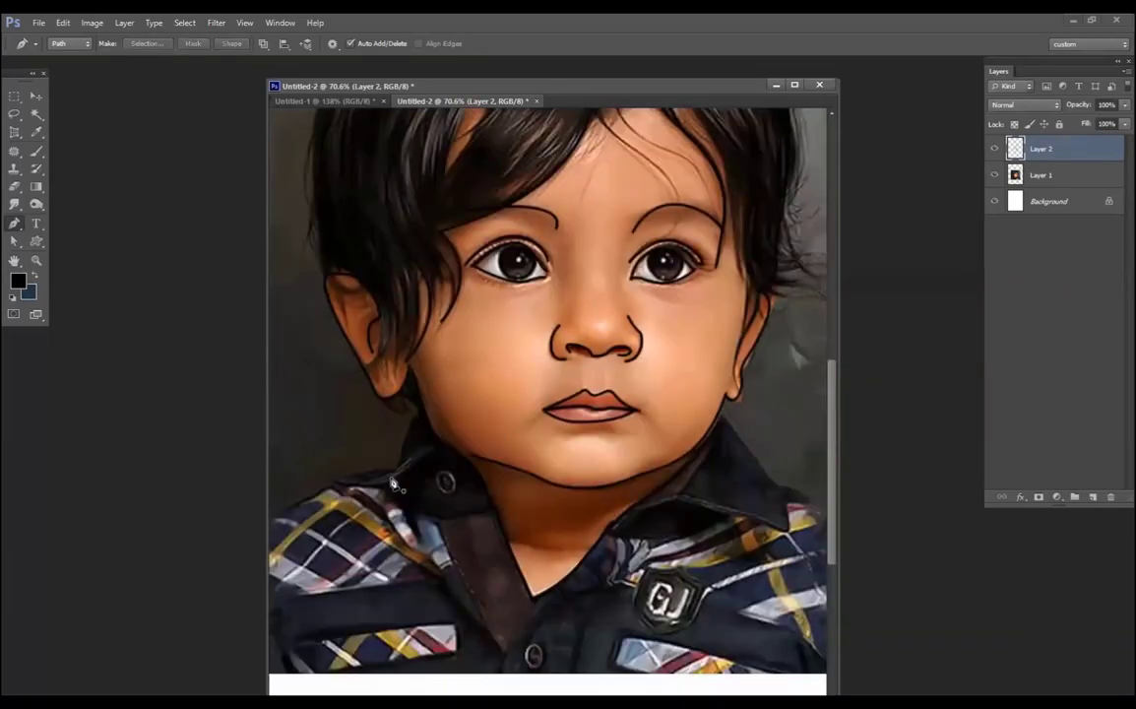
click(330, 481)
drag(372, 471, 392, 468)
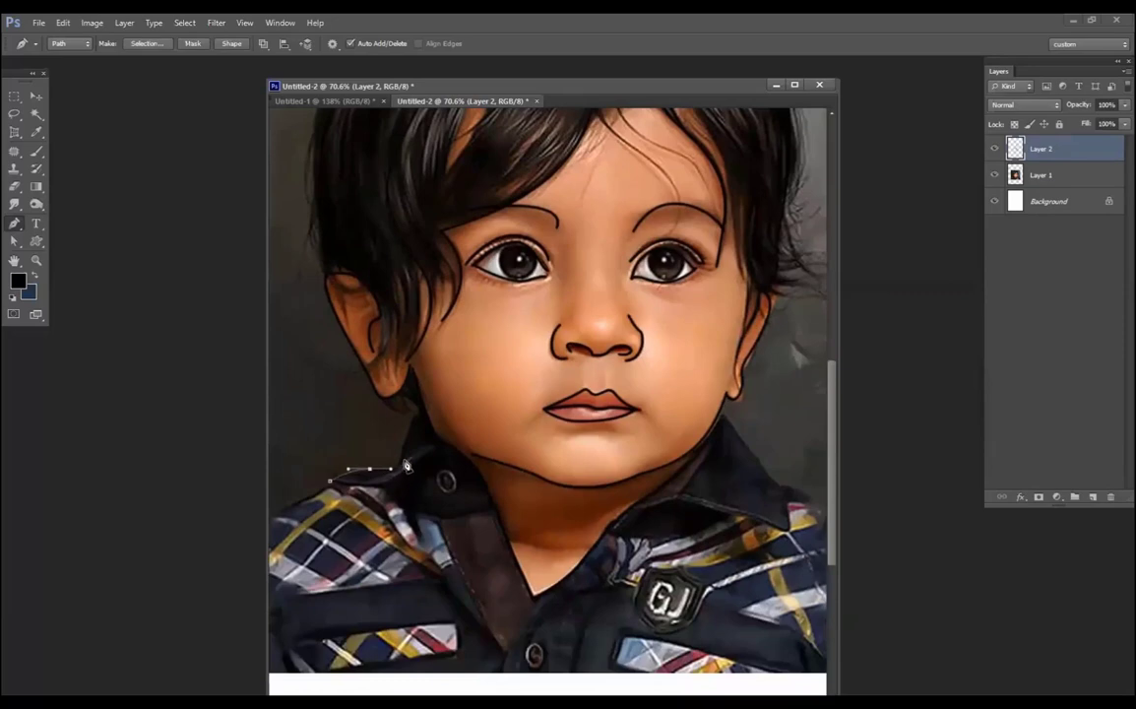
click(404, 460)
click(421, 413)
click(446, 449)
drag(476, 459, 487, 460)
right_click(464, 266)
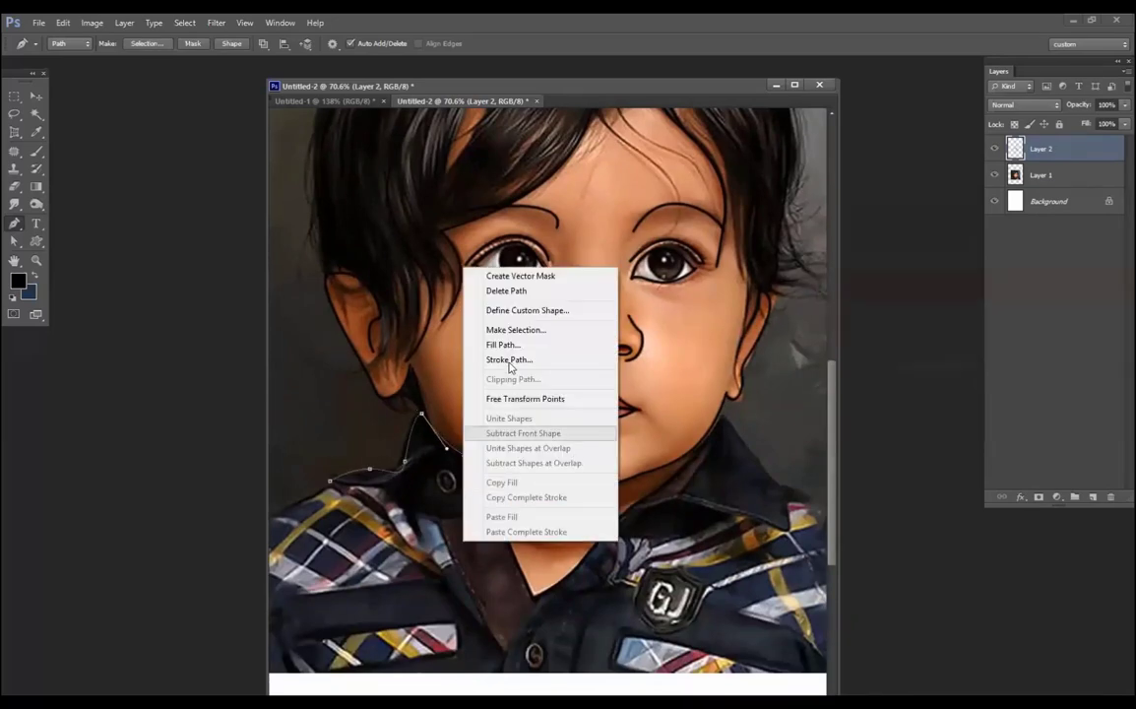
click(508, 359)
key(Return)
key(Return)
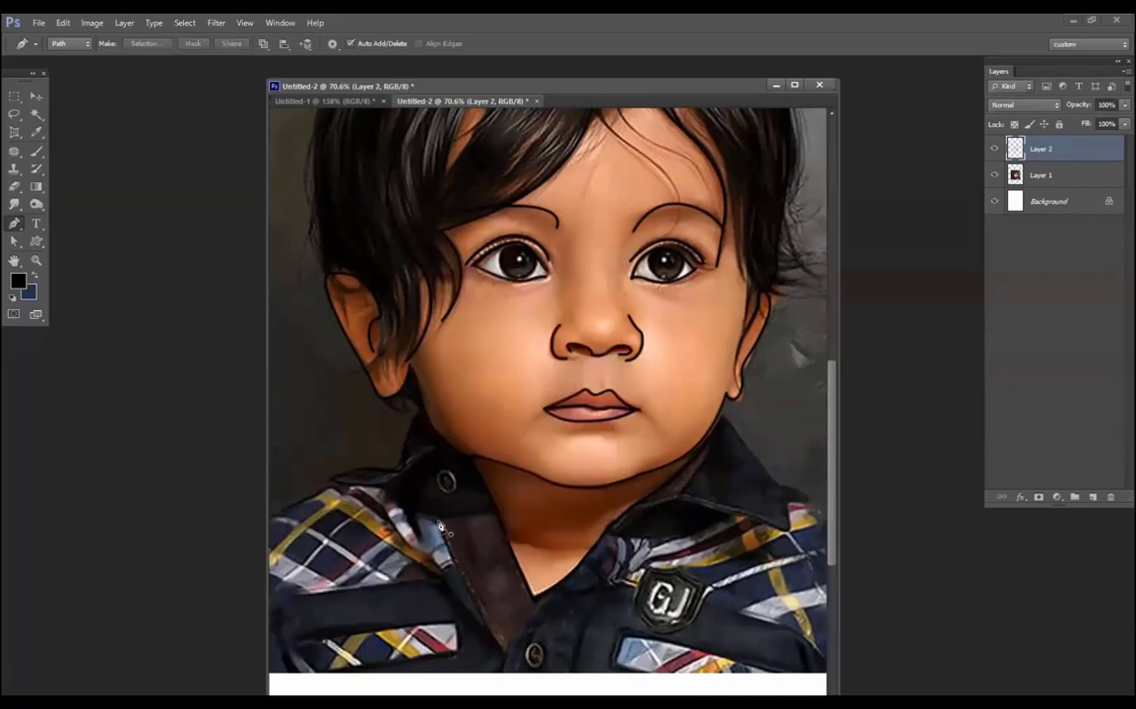
Step: Trace and stroke the right-hand collar's outer edge and the left-hand collar's lower edge with Pen paths
click(722, 416)
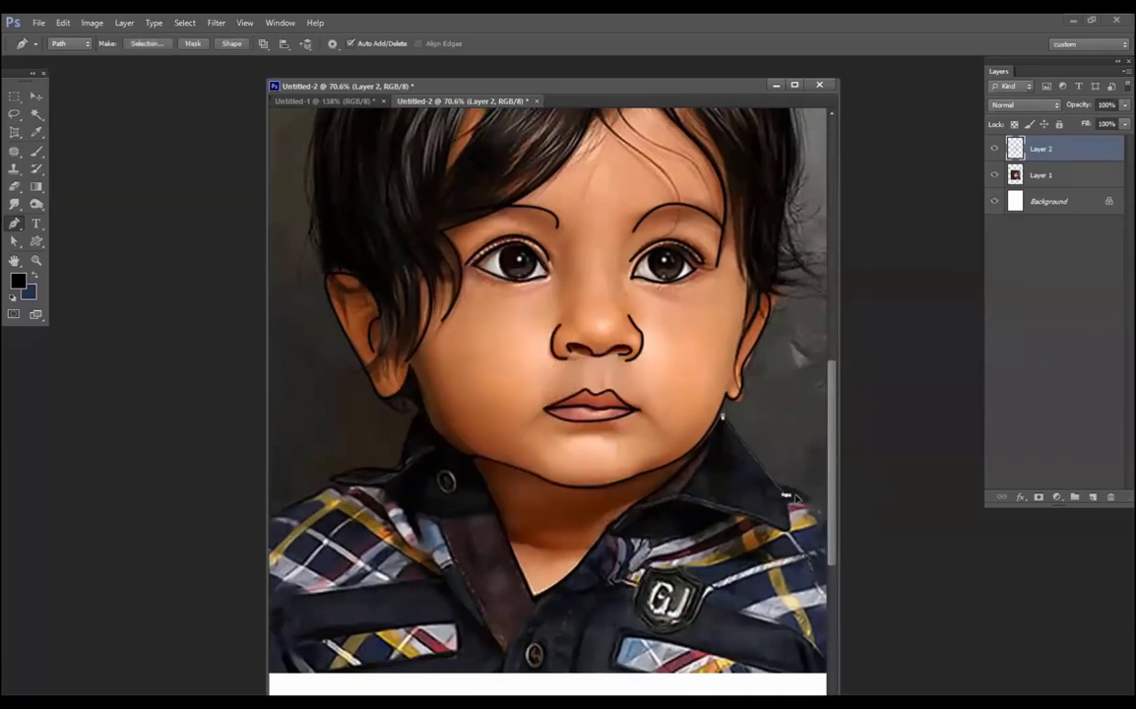
click(788, 495)
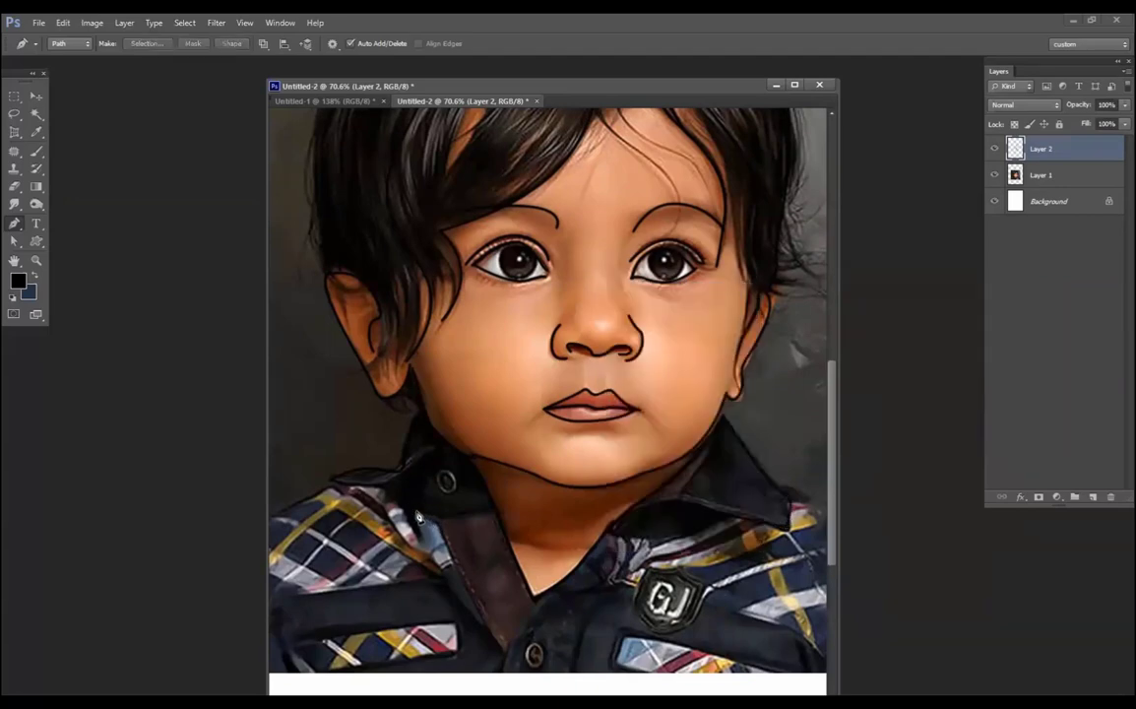
click(410, 505)
click(457, 513)
click(494, 510)
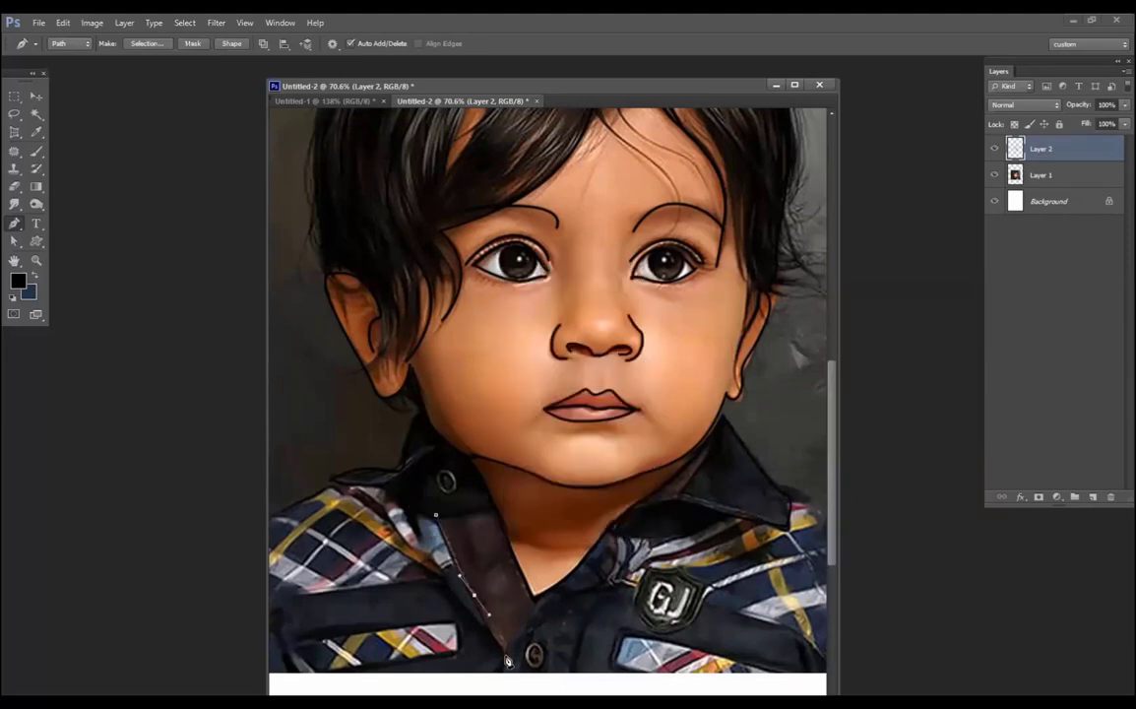
Step: Trace and stroke both edges of the shirt placket, from the collar and the neckline's V down to the photo's lower edge
right_click(557, 346)
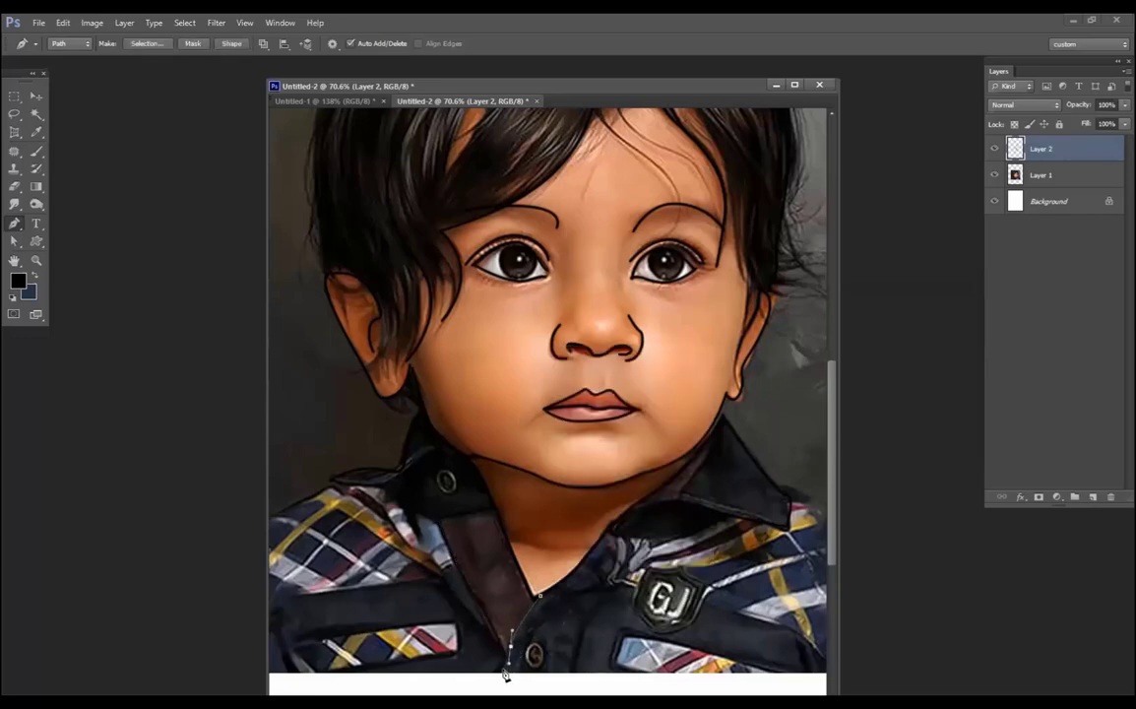
right_click(655, 579)
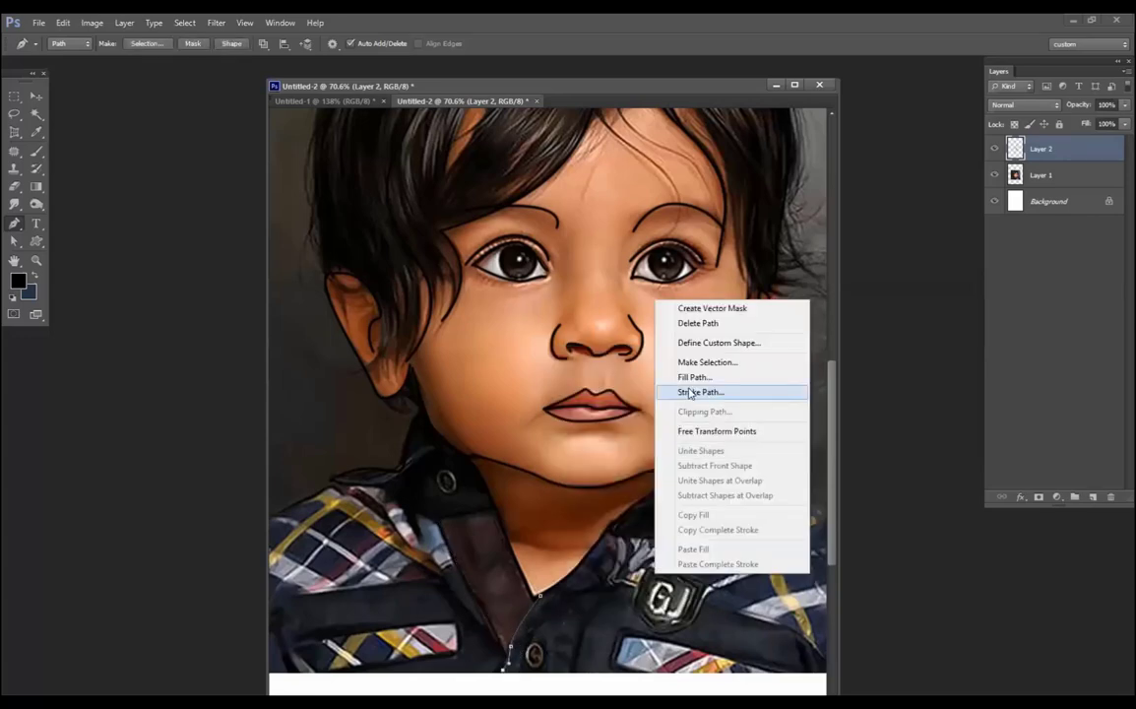
click(183, 189)
Step: Select both irises with the Elliptical Marquee, fill them with black on a new layer and deselect
click(12, 97)
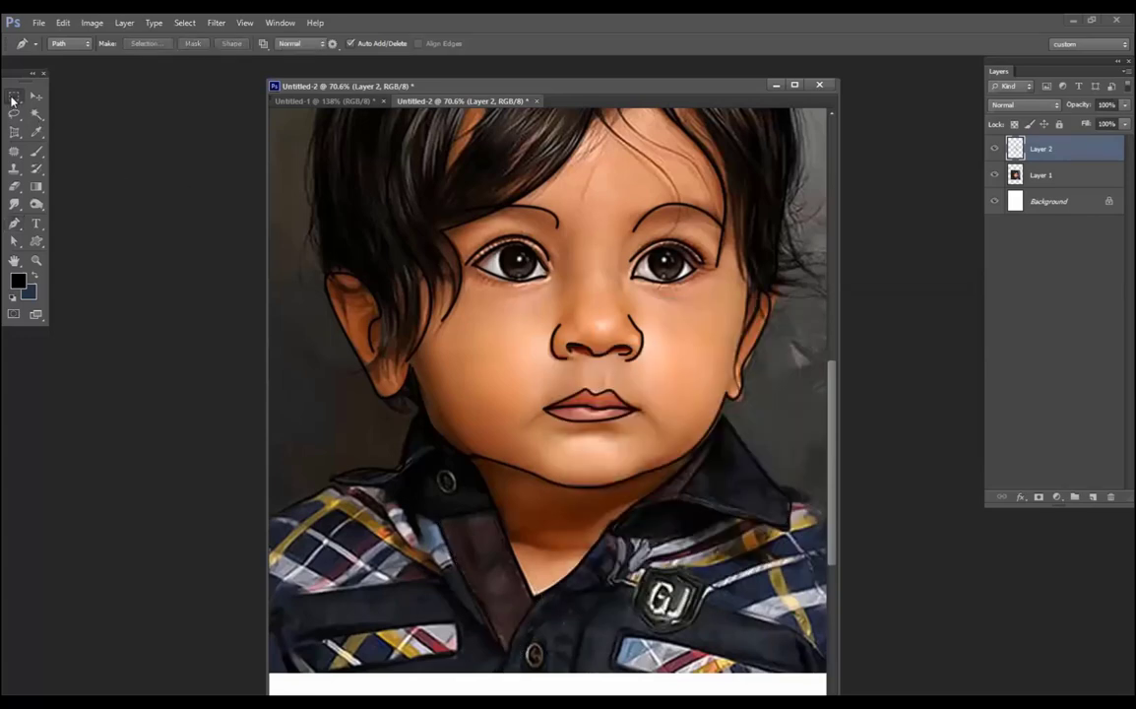
scroll(488, 258, up, 2)
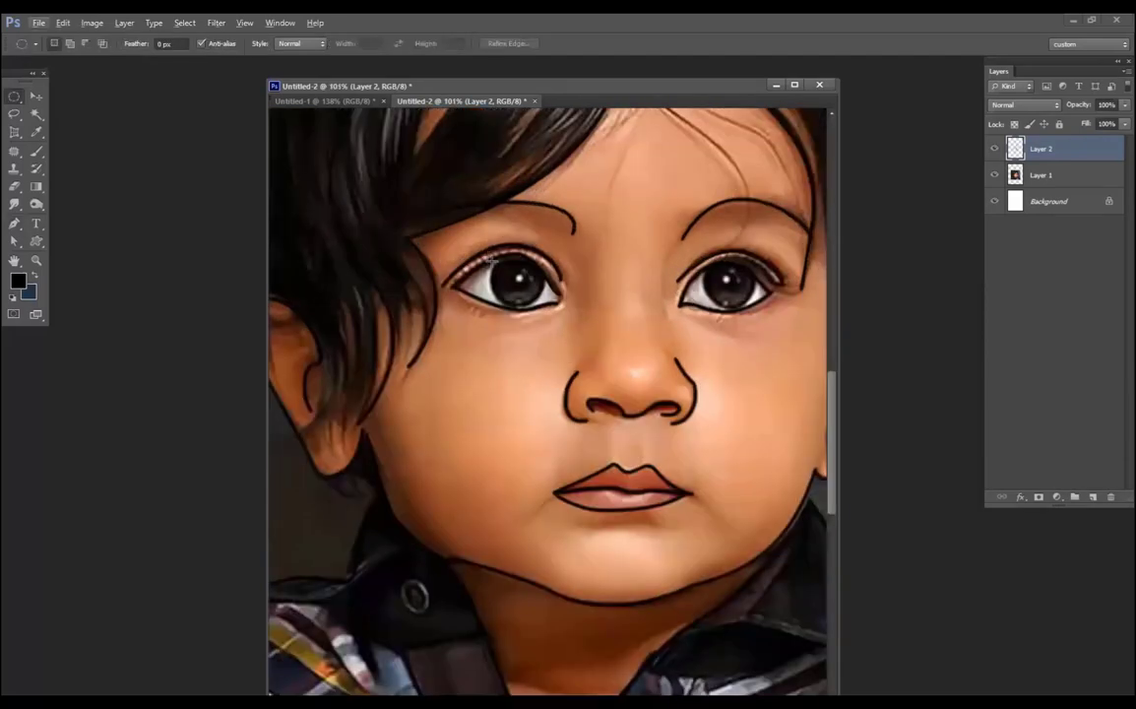
drag(491, 258, 547, 311)
drag(701, 258, 756, 311)
click(1092, 497)
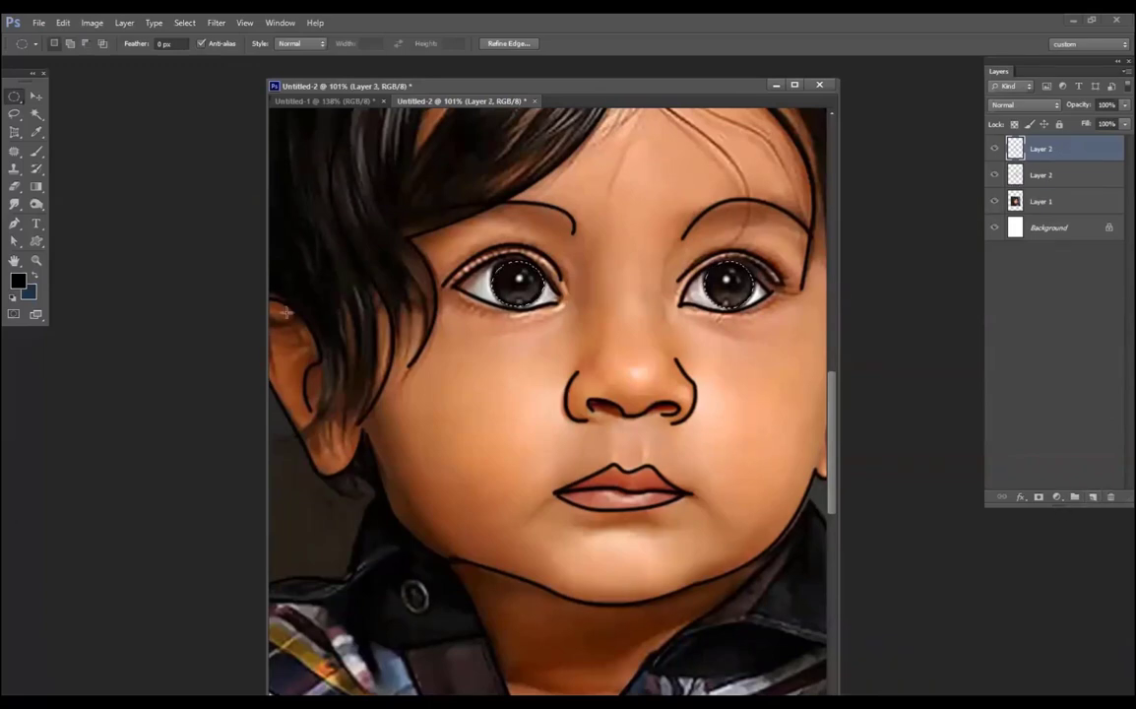
key(alt)
key(alt+BackSpace)
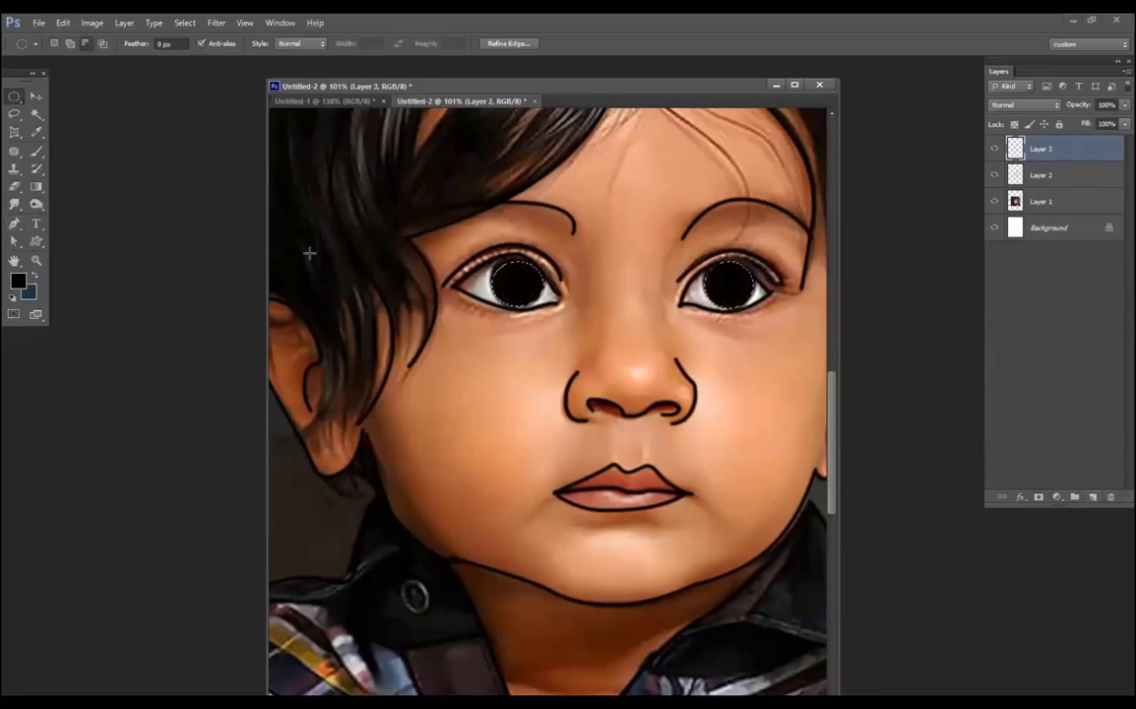
key(ctrl+d)
Step: Select a small oval inside each black iris, restore the default colours, fill the ovals with white and deselect
drag(512, 271, 523, 283)
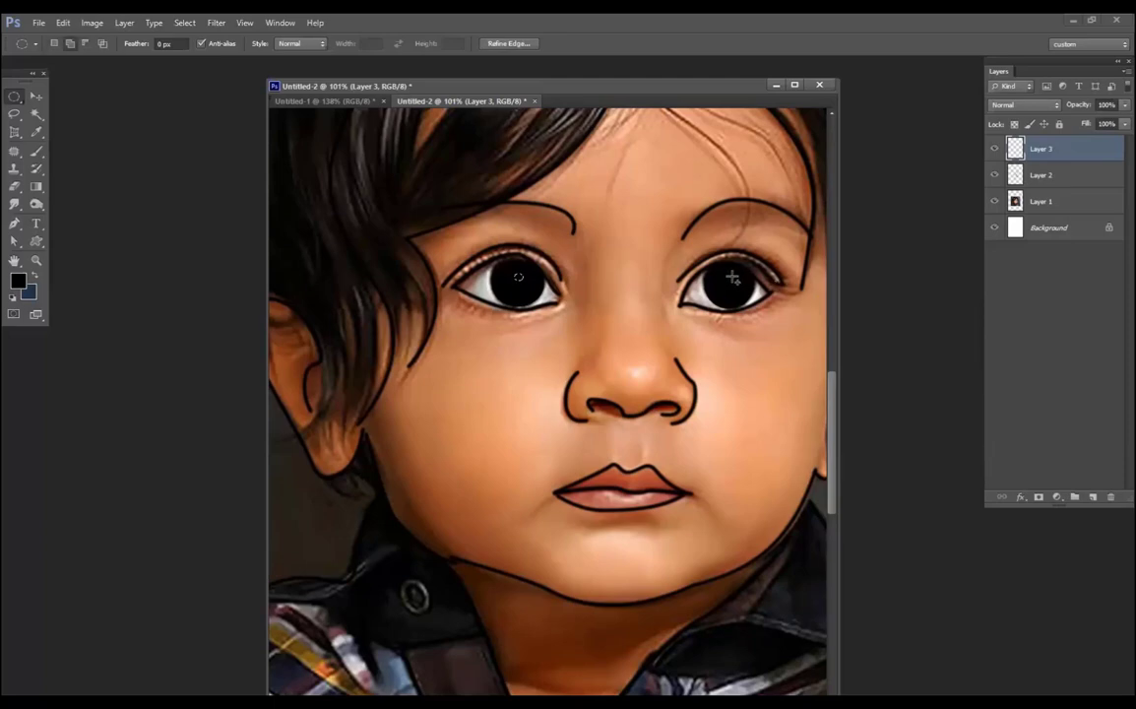
drag(726, 272, 736, 286)
key(d)
key(ctrl+d)
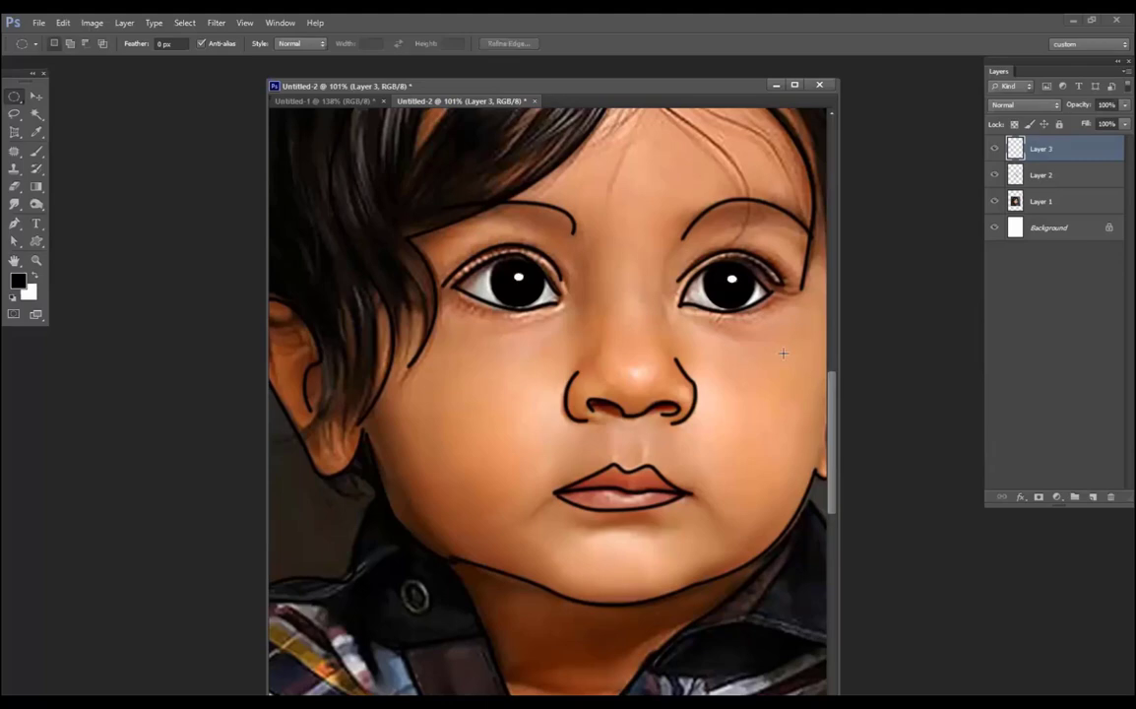
Step: Add a second, smaller white highlight beside the first one in each eye and deselect
drag(498, 277, 504, 283)
drag(714, 278, 719, 284)
key(ctrl+BackSpace)
key(ctrl+d)
Step: Hide the portrait photo on Layer 1 and close the blank Untitled-3 document
scroll(615, 310, down, 5)
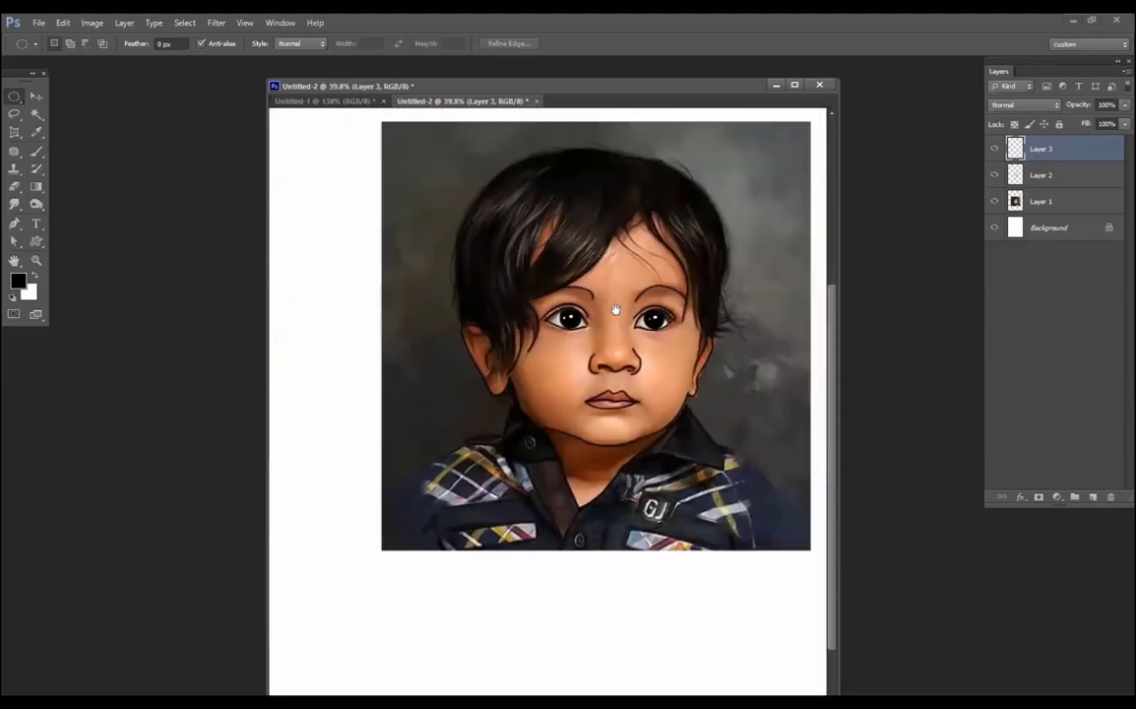
drag(753, 317, 625, 367)
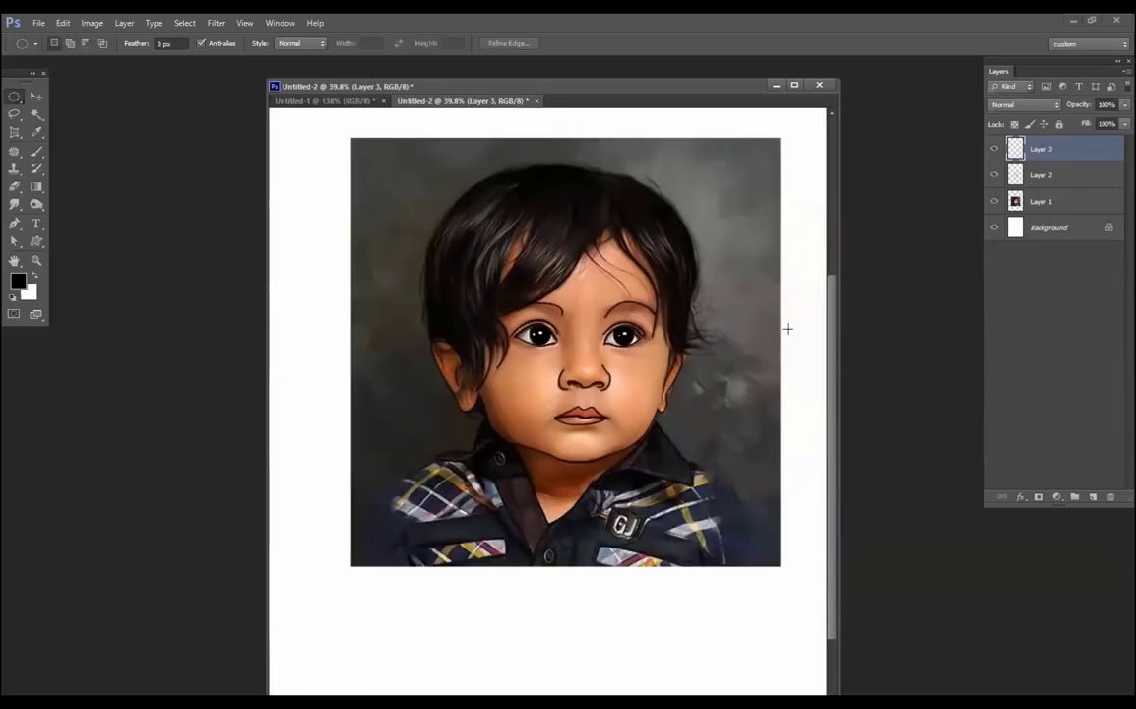
click(994, 202)
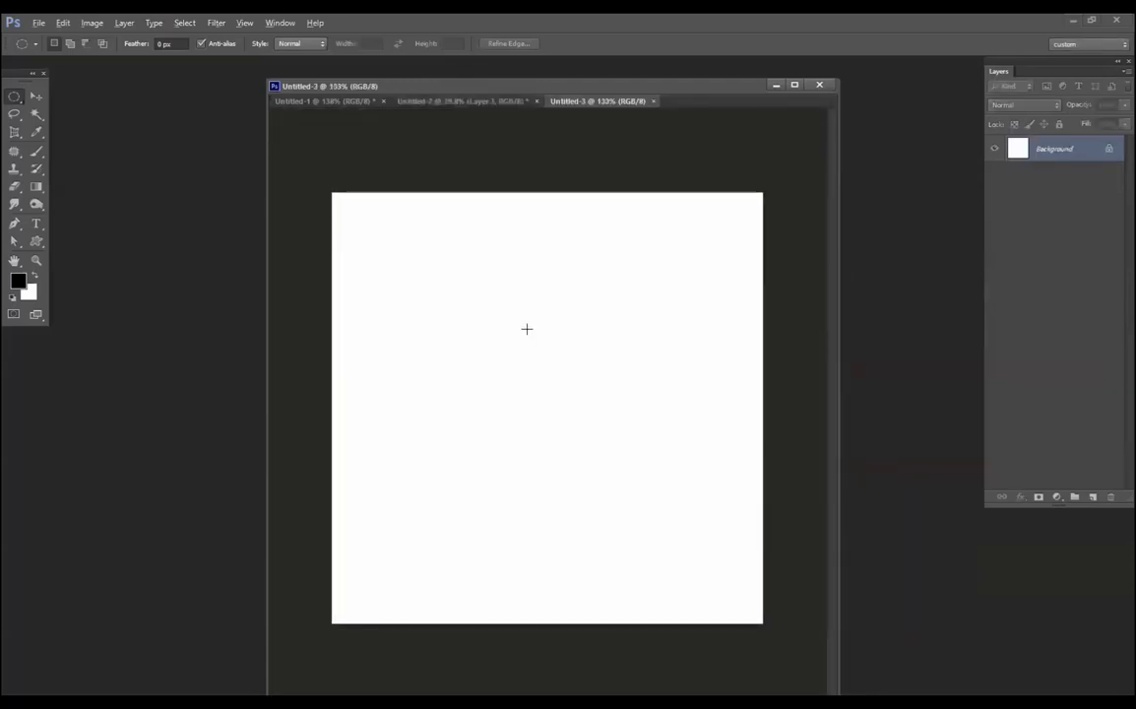
click(653, 101)
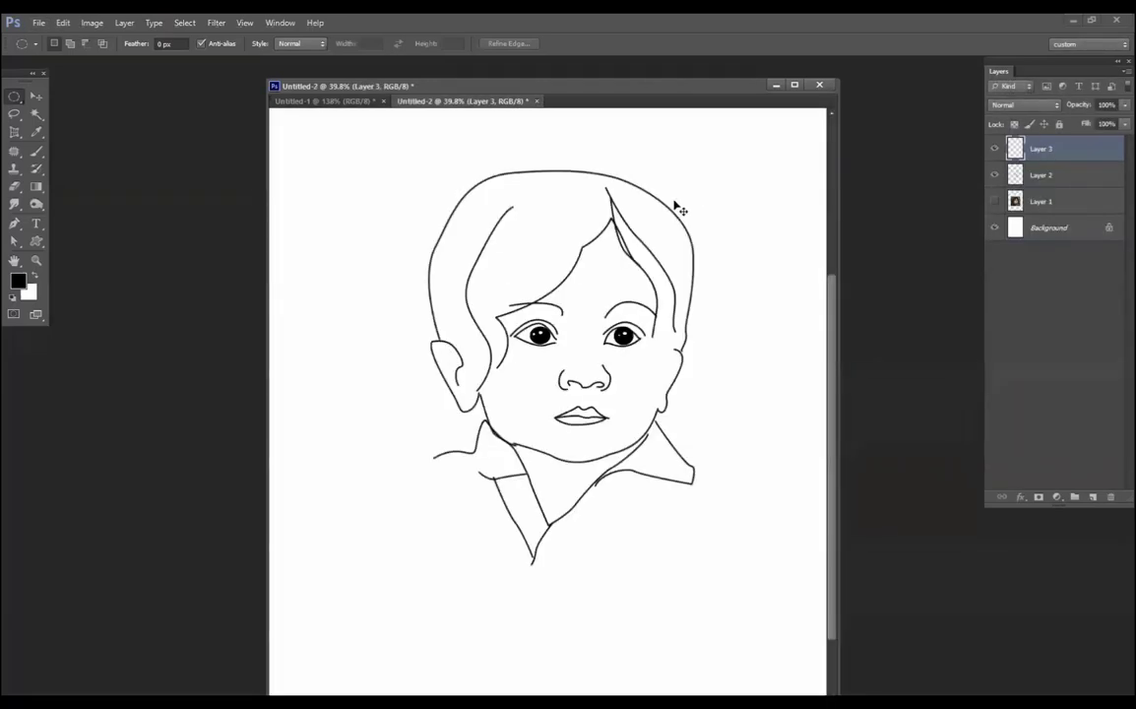
Step: Create a new document with the International Paper preset and fit it on screen
key(ctrl+n)
click(598, 264)
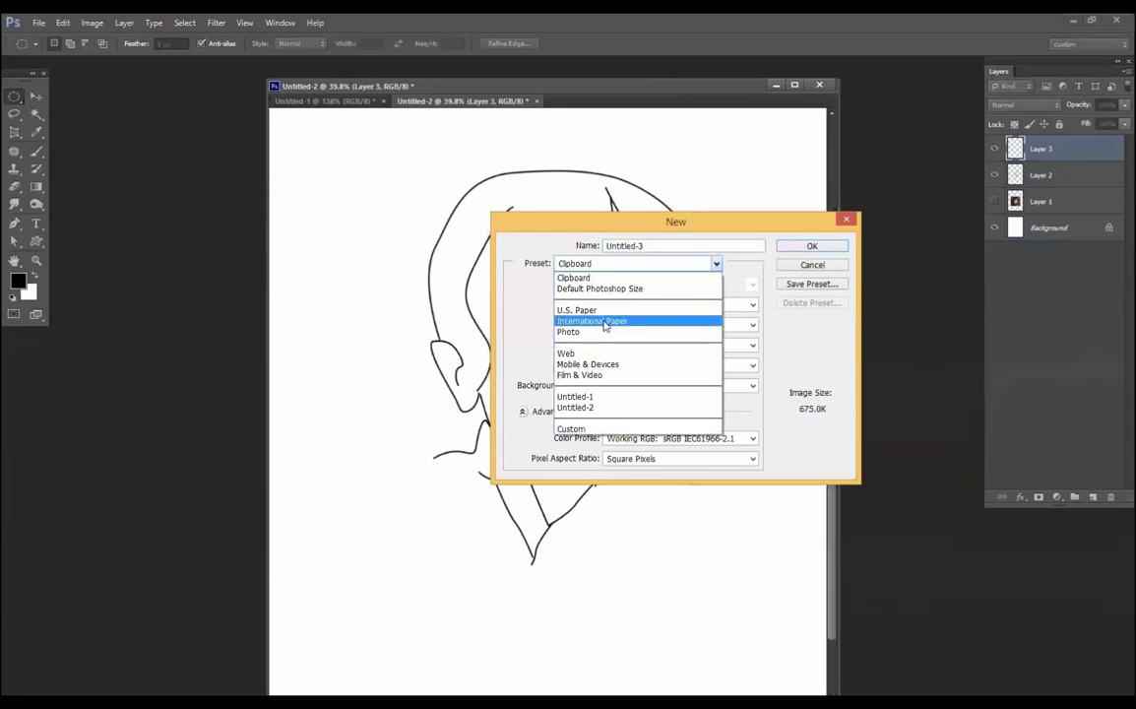
click(604, 322)
key(Return)
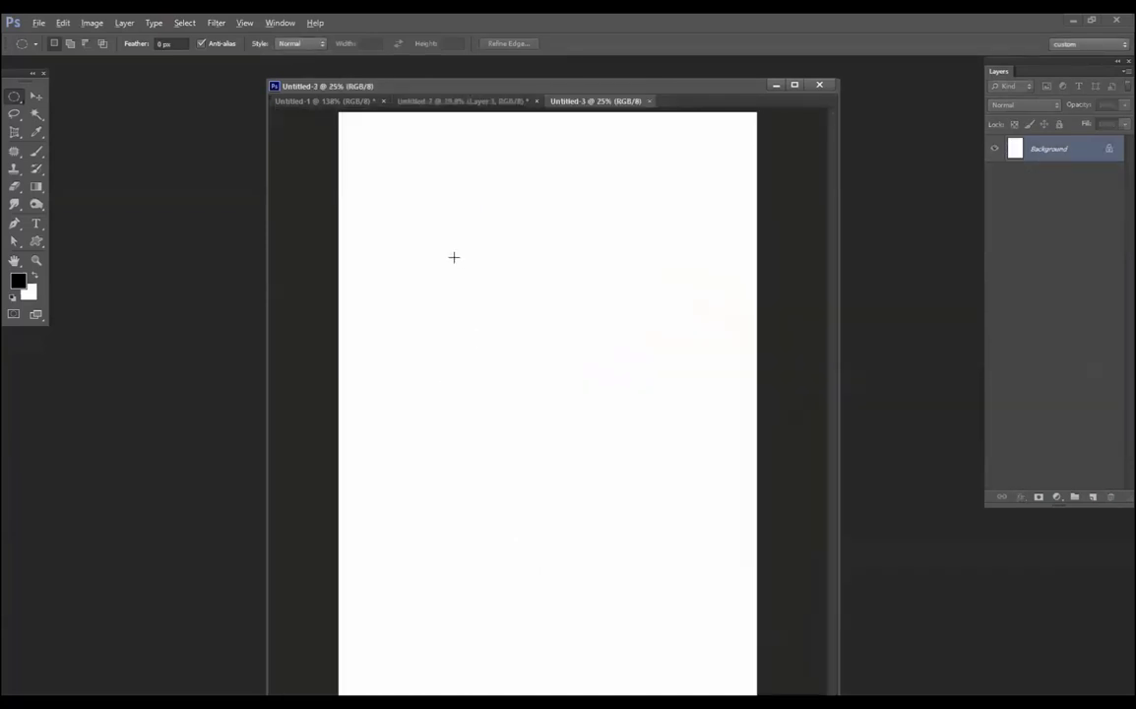
key(ctrl+0)
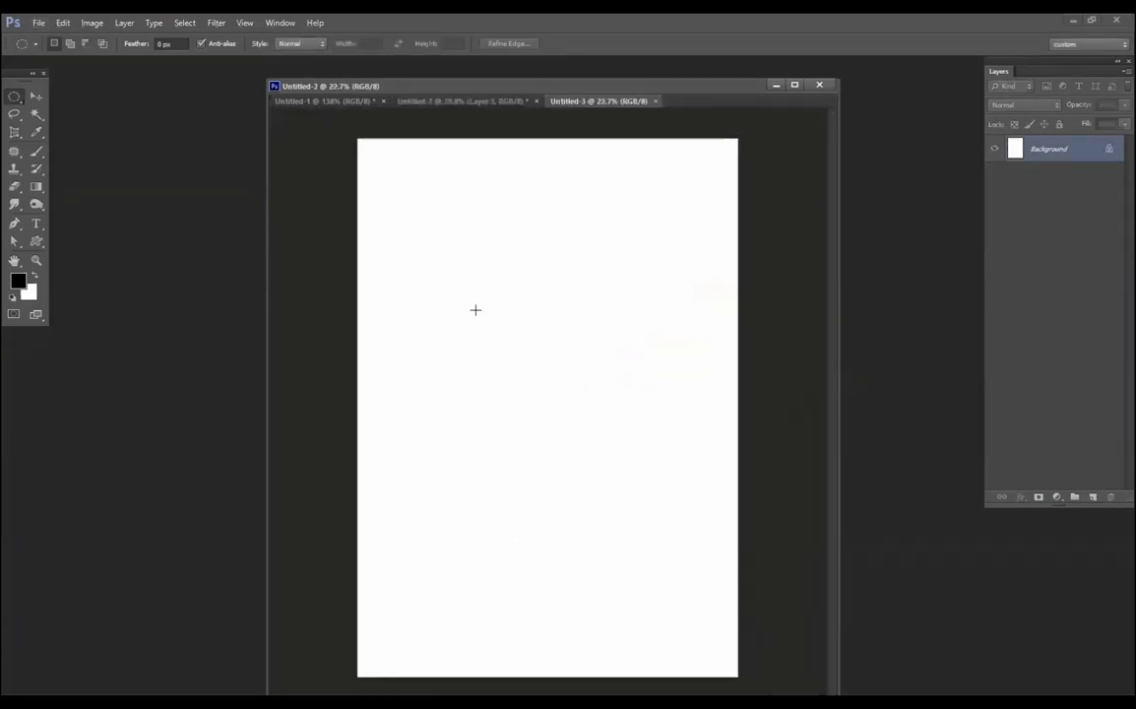
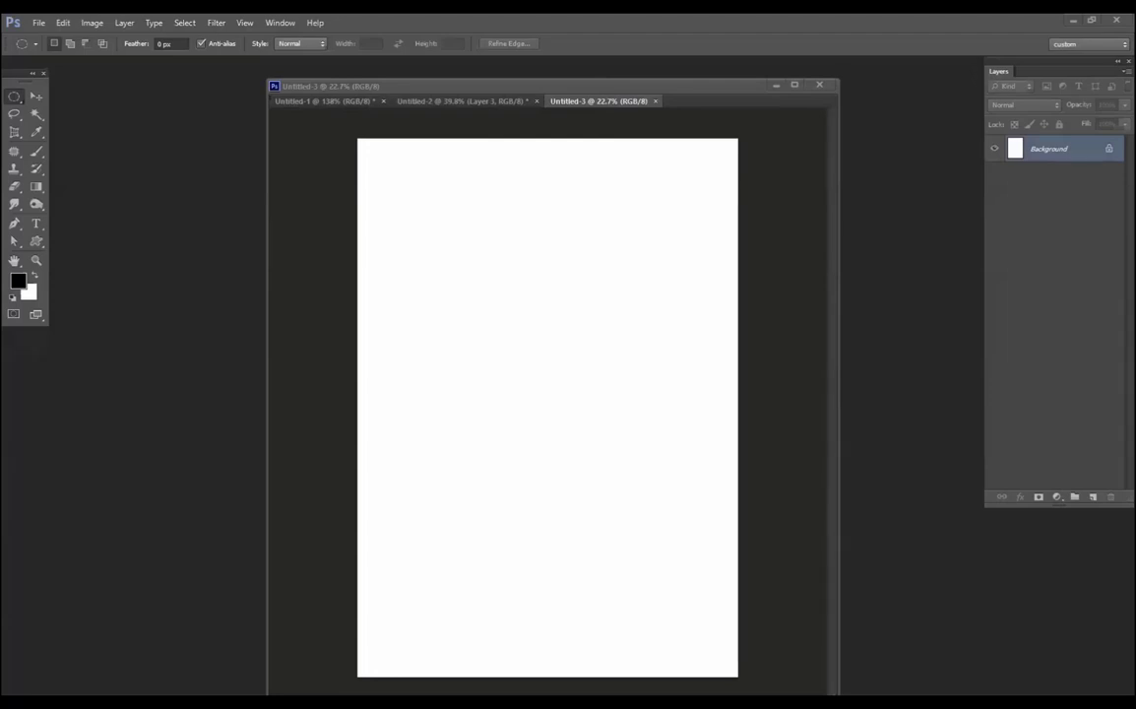
Step: Paste the jumping man photo and enlarge it to about 228% so it nearly spans the page width
key(ctrl+v)
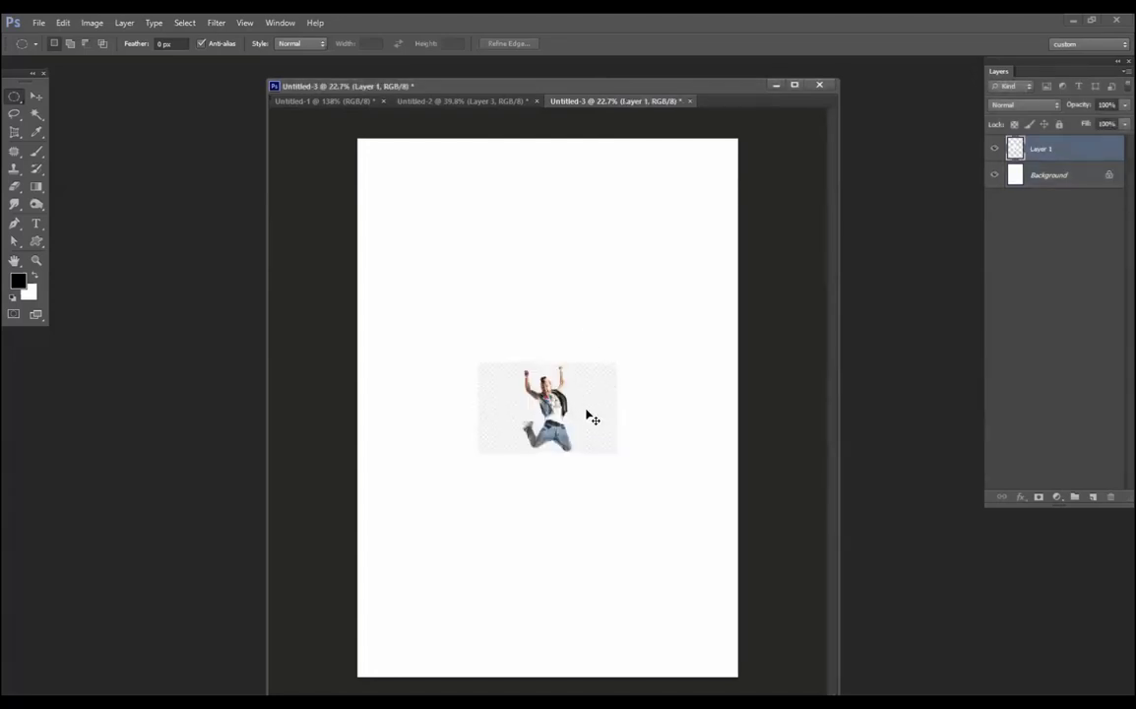
key(ctrl+t)
drag(619, 361, 706, 304)
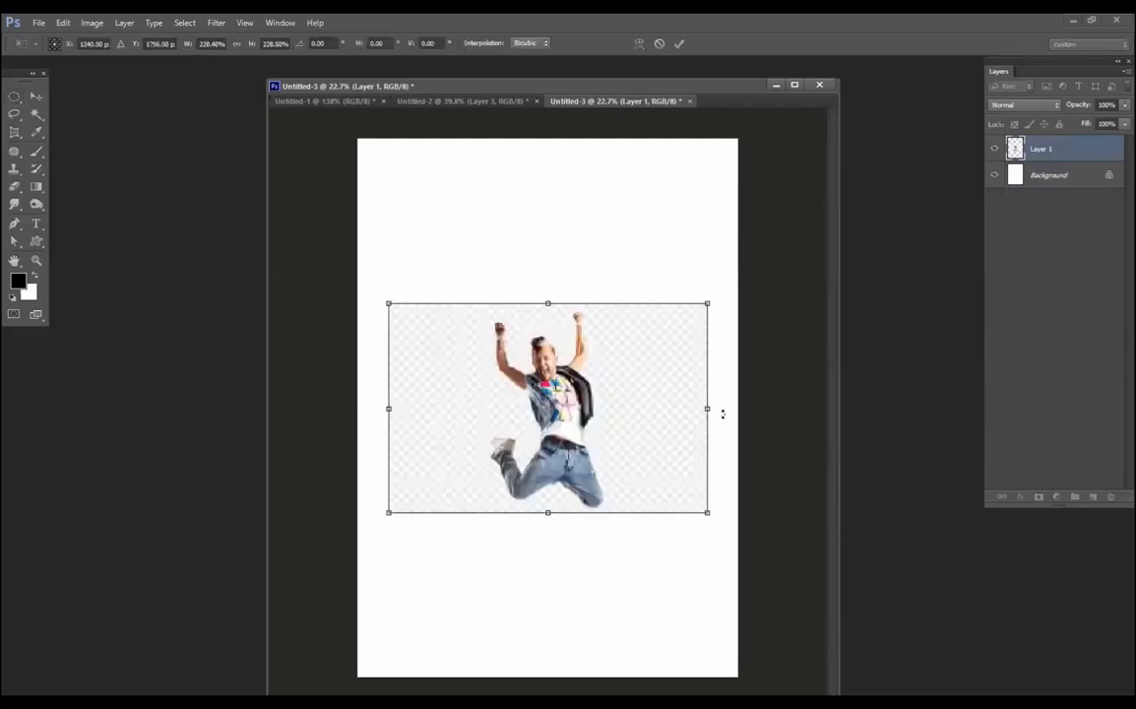
key(Return)
Step: Select the checkered background around the man with the Magic Wand and subtract the shirt area from the selection with the Lasso
key(w)
click(633, 377)
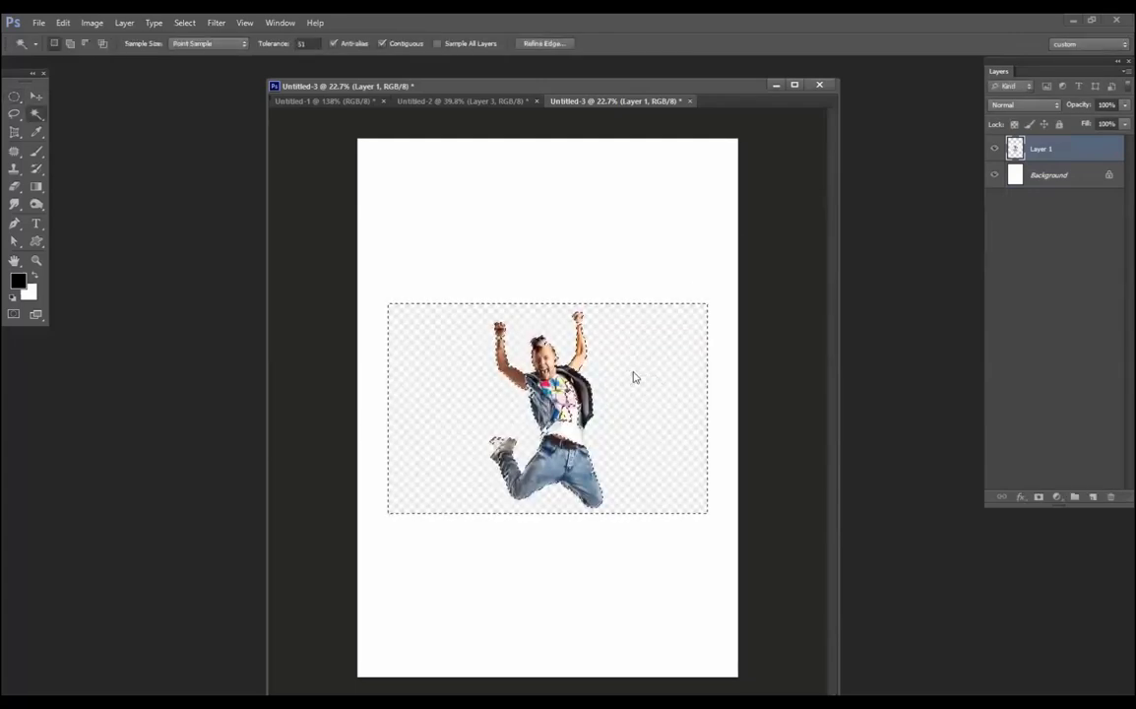
scroll(660, 431, up, 5)
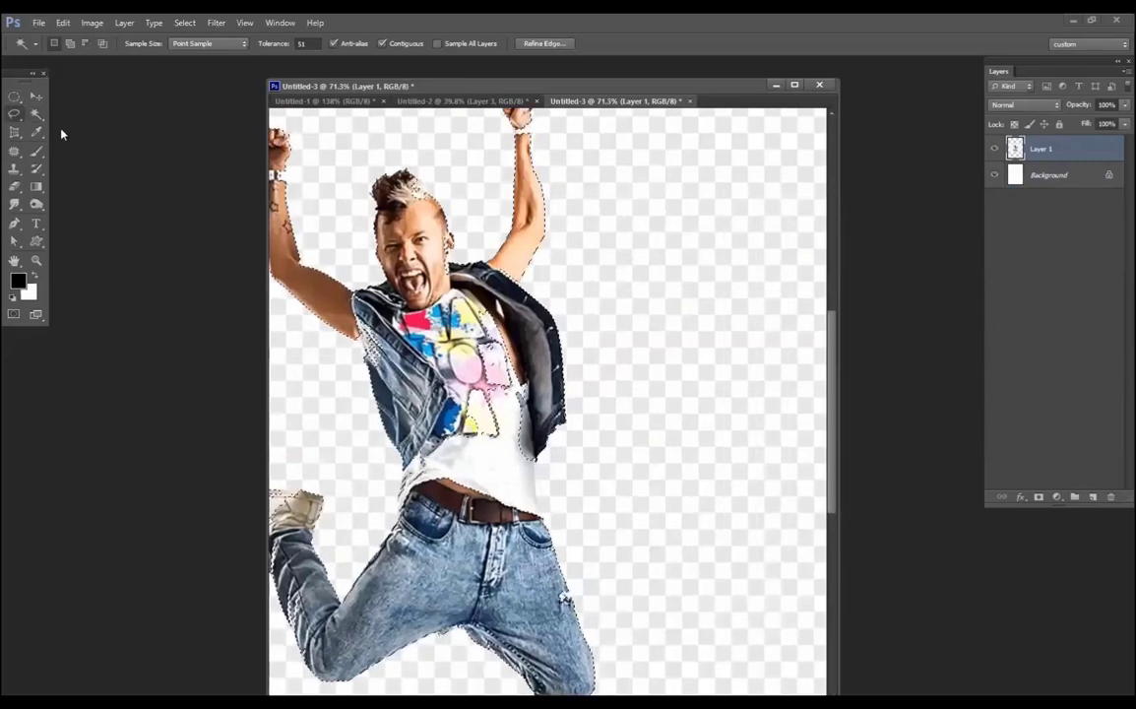
click(15, 113)
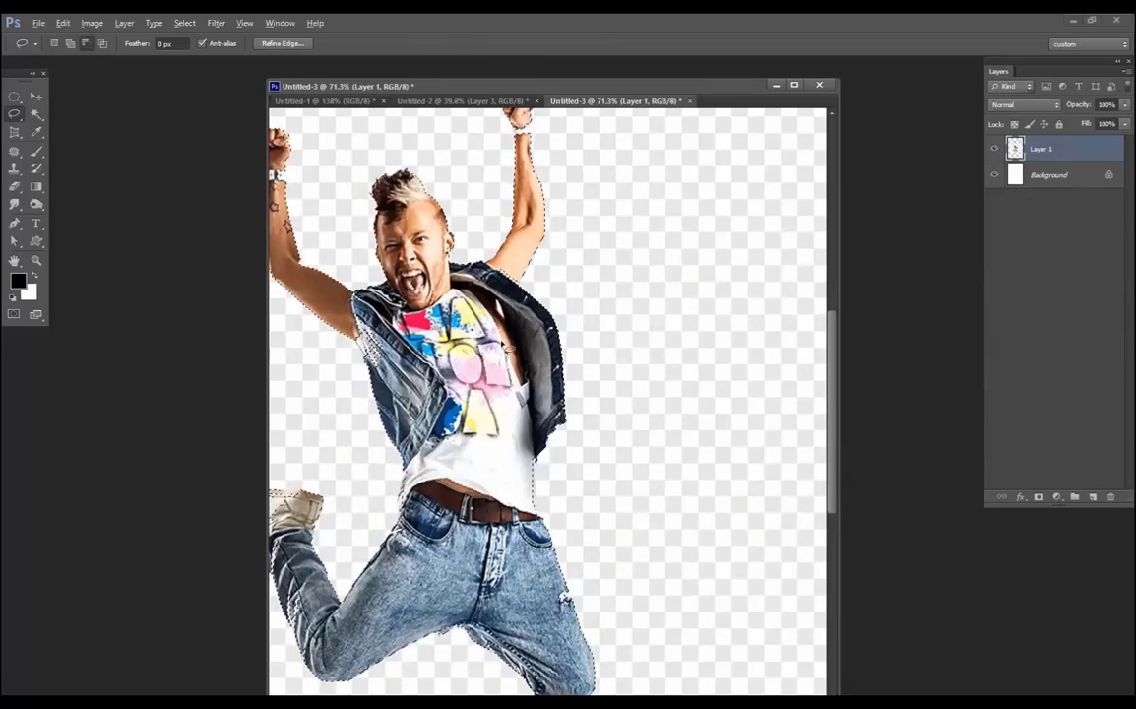
Step: Subtract the man's fists and wristbands from the background selection with the Lasso
key(ctrl+0)
scroll(431, 229, up, 5)
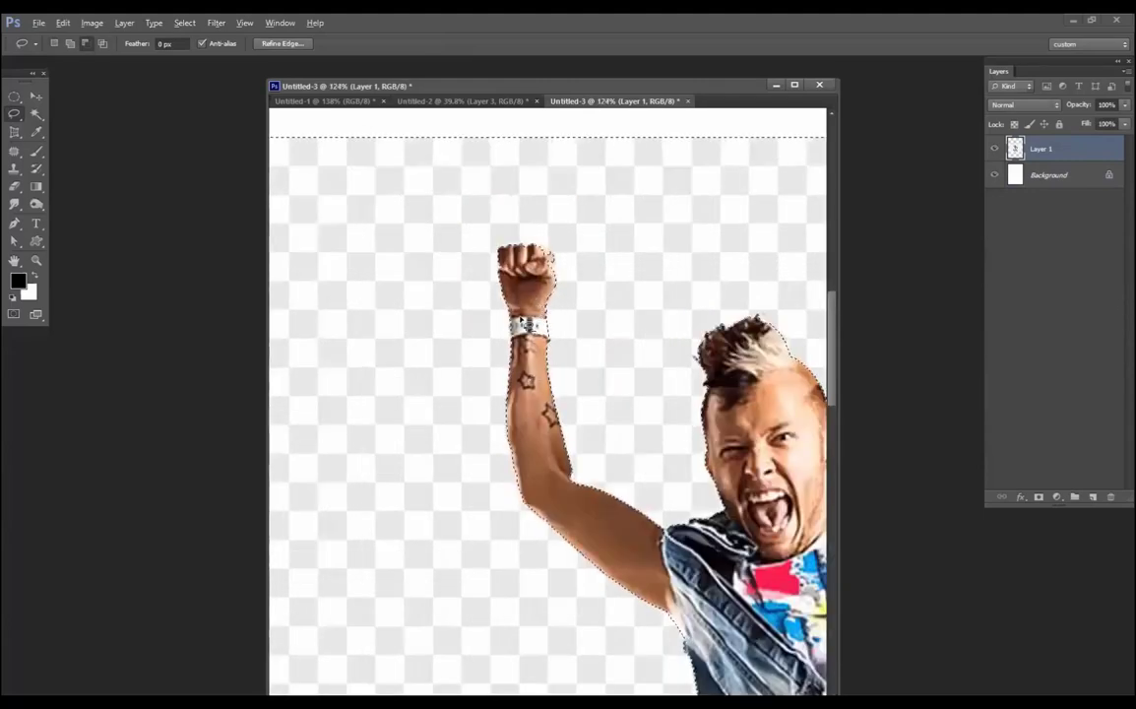
scroll(665, 363, down, 3)
scroll(609, 309, up, 3)
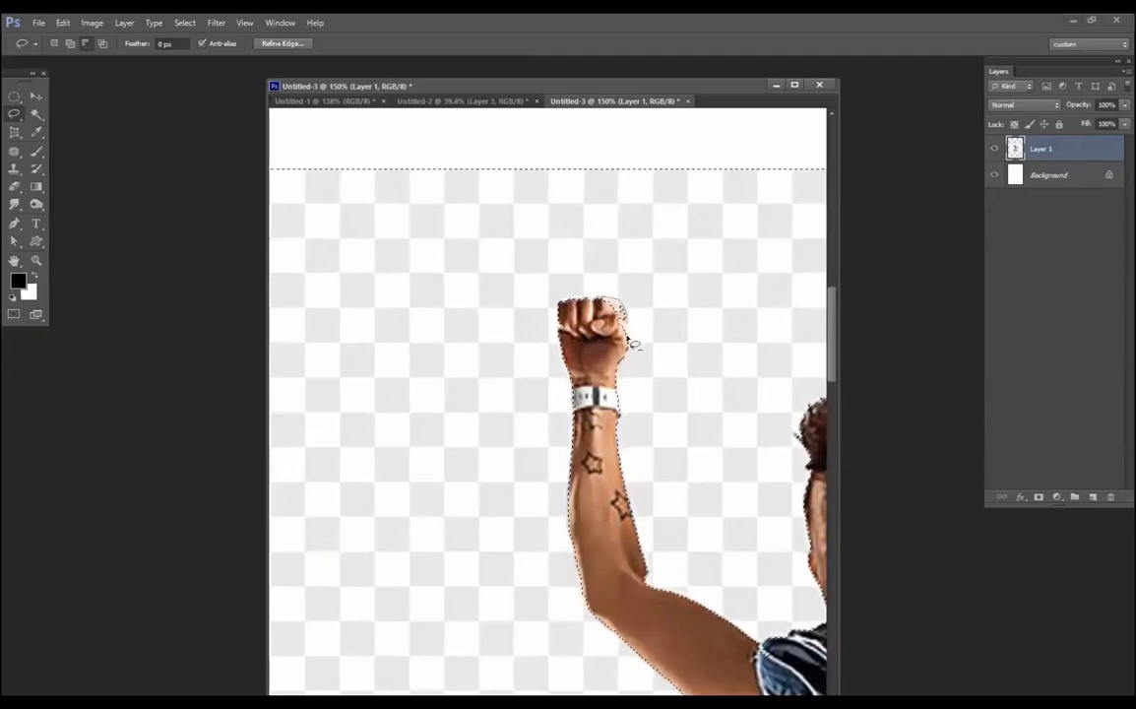
drag(685, 360, 367, 367)
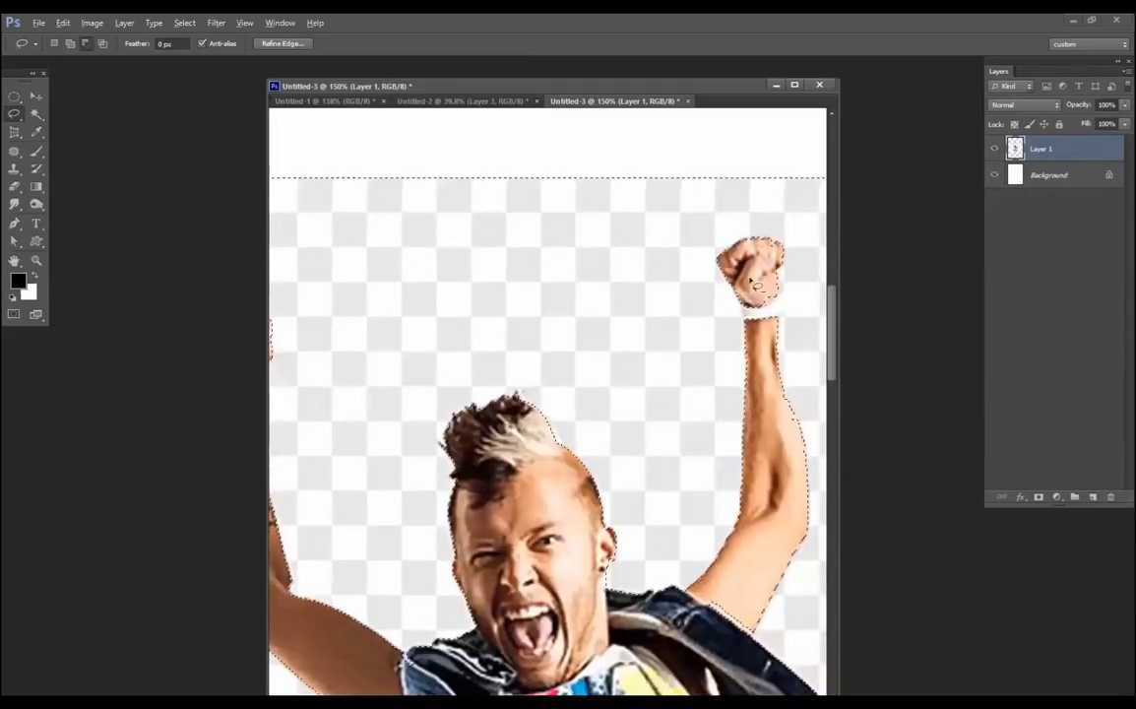
mouse_move(751, 276)
mouse_down()
mouse_move(781, 277)
mouse_move(783, 391)
mouse_up()
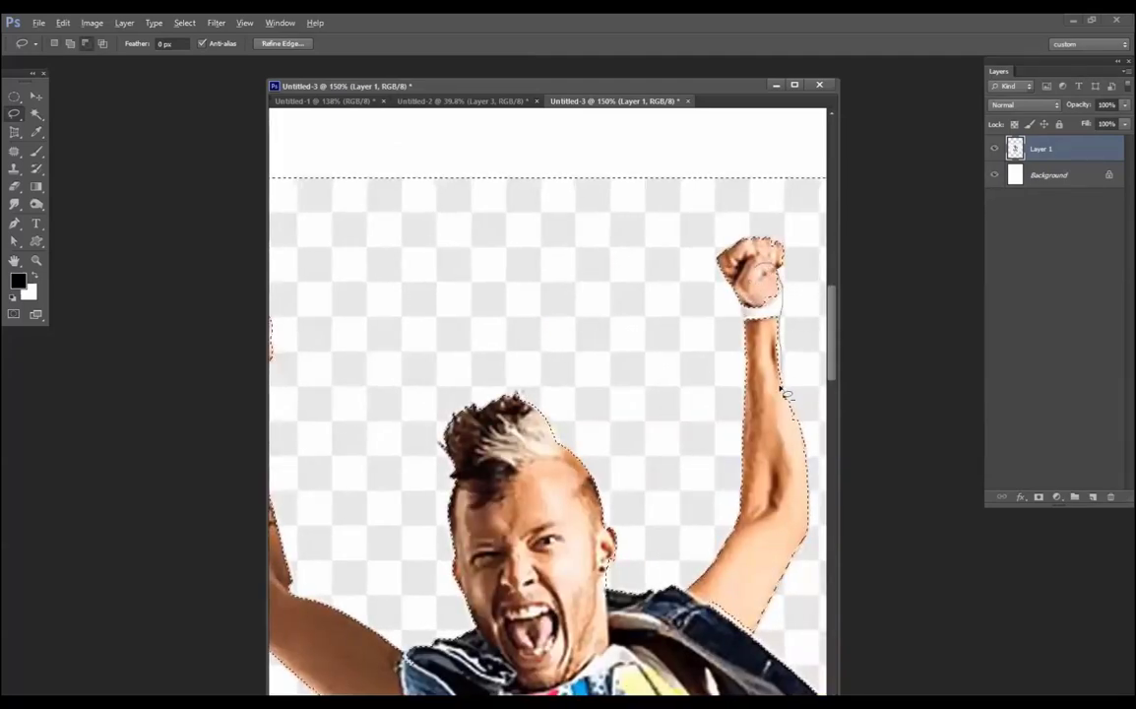
mouse_move(745, 320)
mouse_down()
mouse_move(741, 285)
mouse_move(771, 285)
mouse_up()
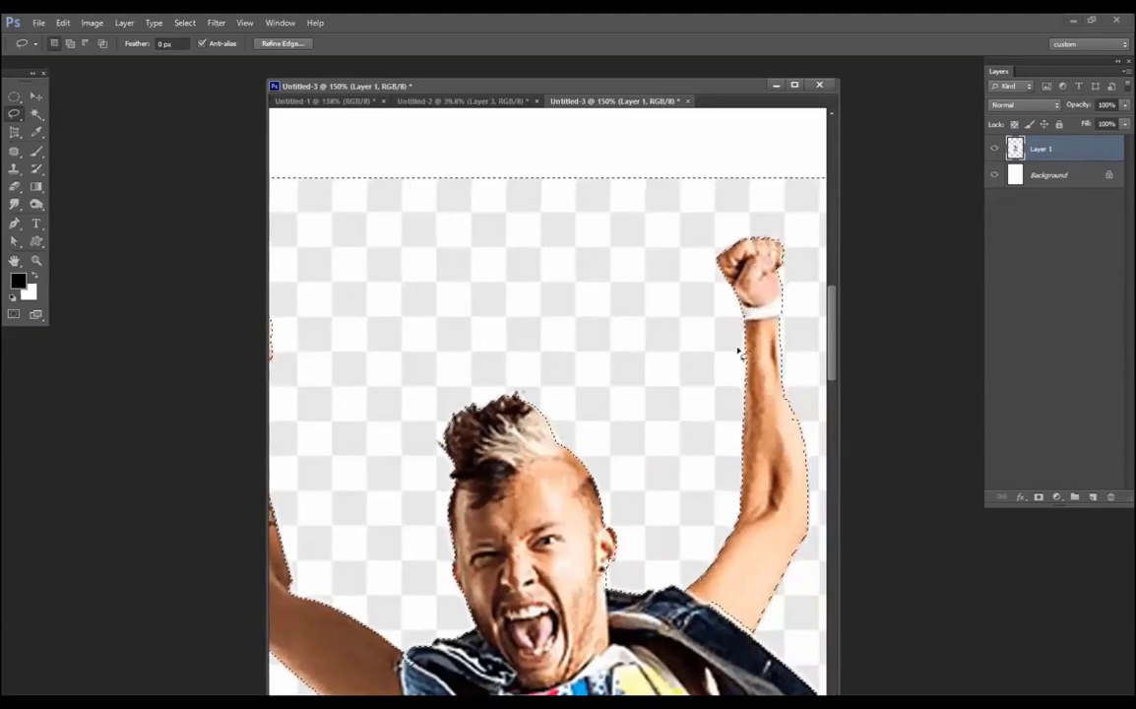
Step: Delete the selected checkered background, deselect, and move the man slightly upwards on the page
key(ctrl+0)
scroll(520, 280, down, 5)
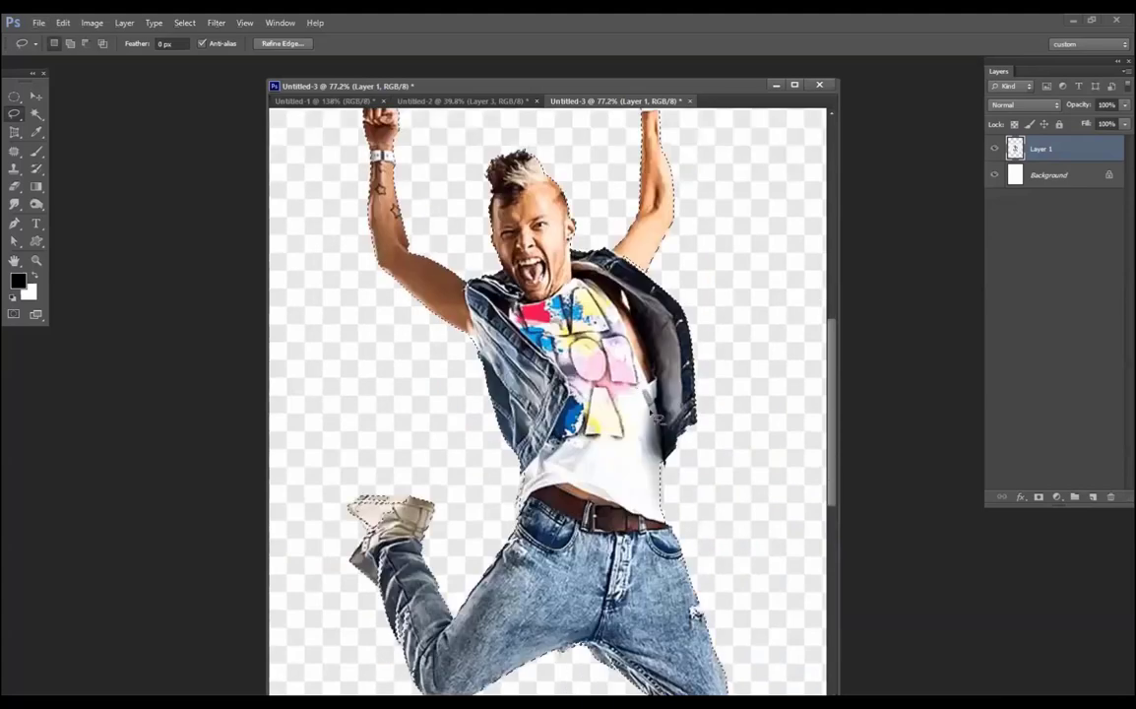
key(ctrl+0)
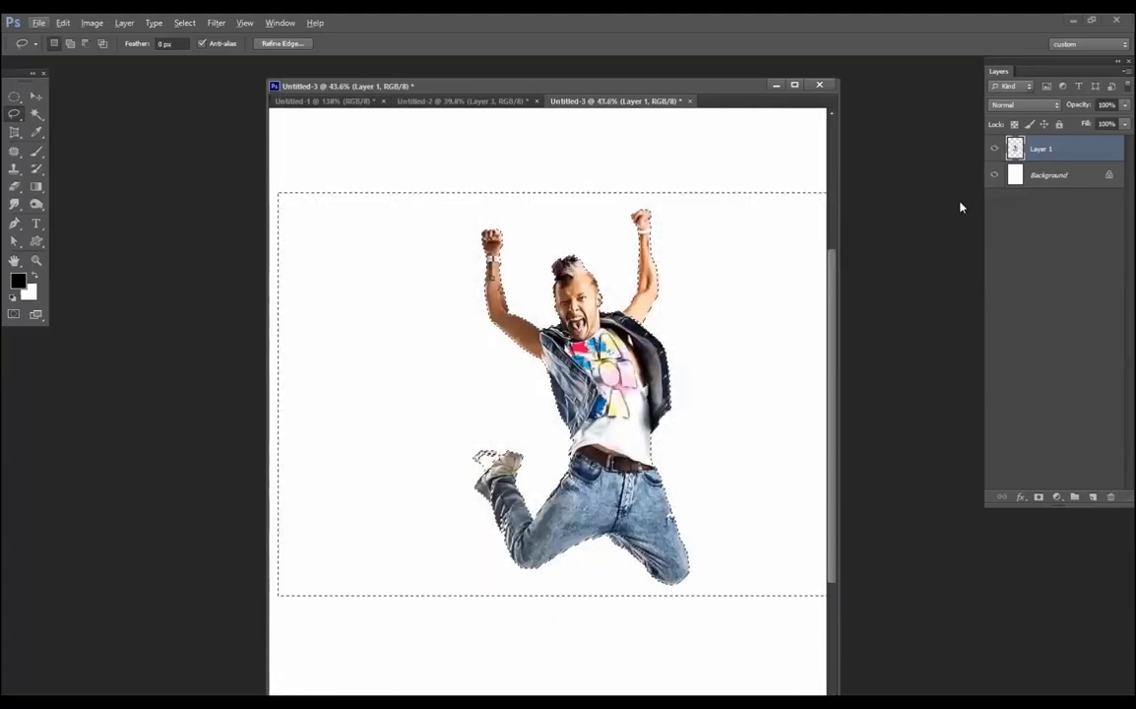
key(ctrl+d)
key(ctrl+0)
key(v)
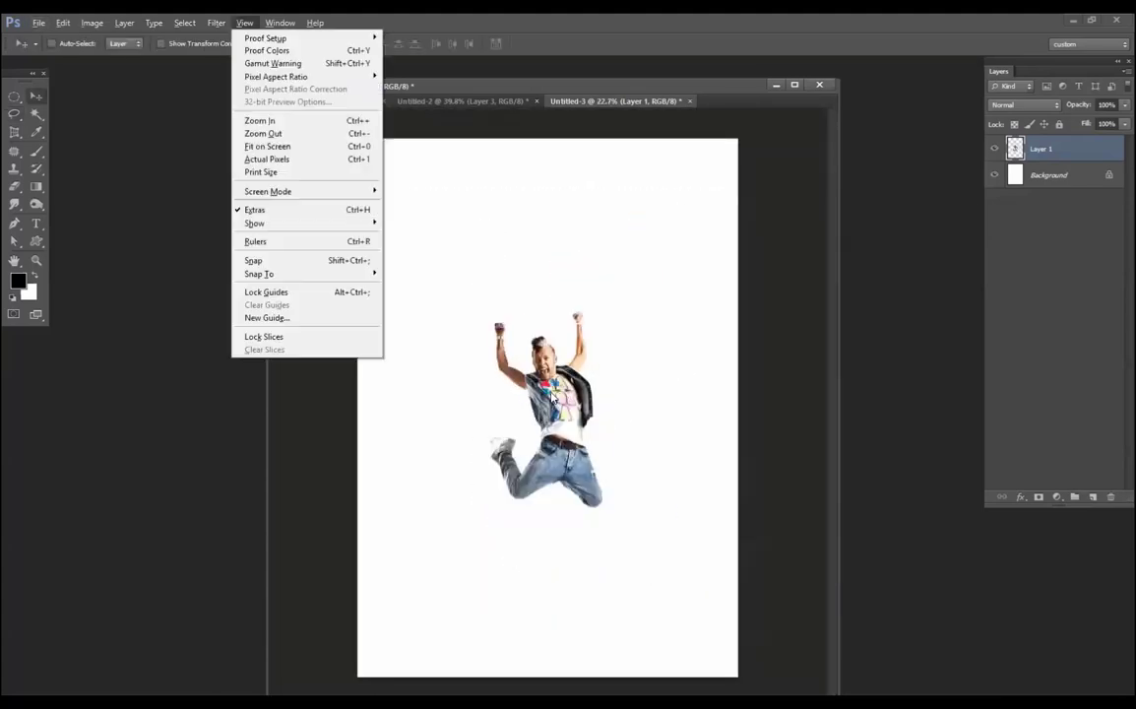
drag(561, 326, 568, 284)
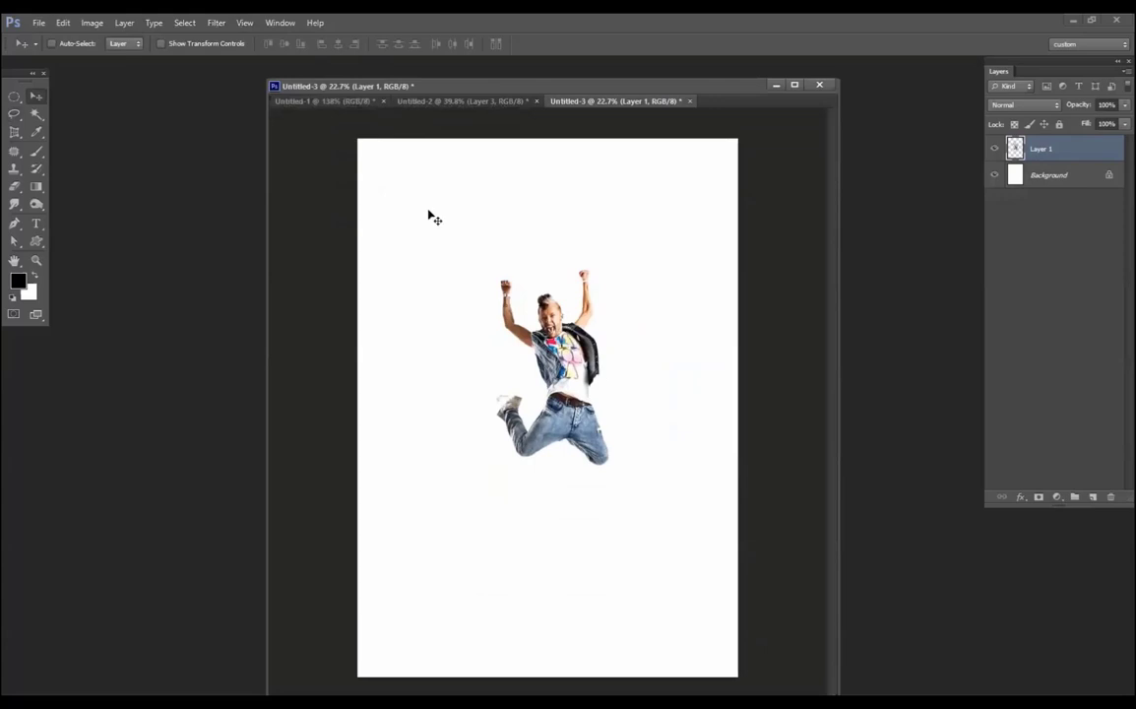
click(35, 224)
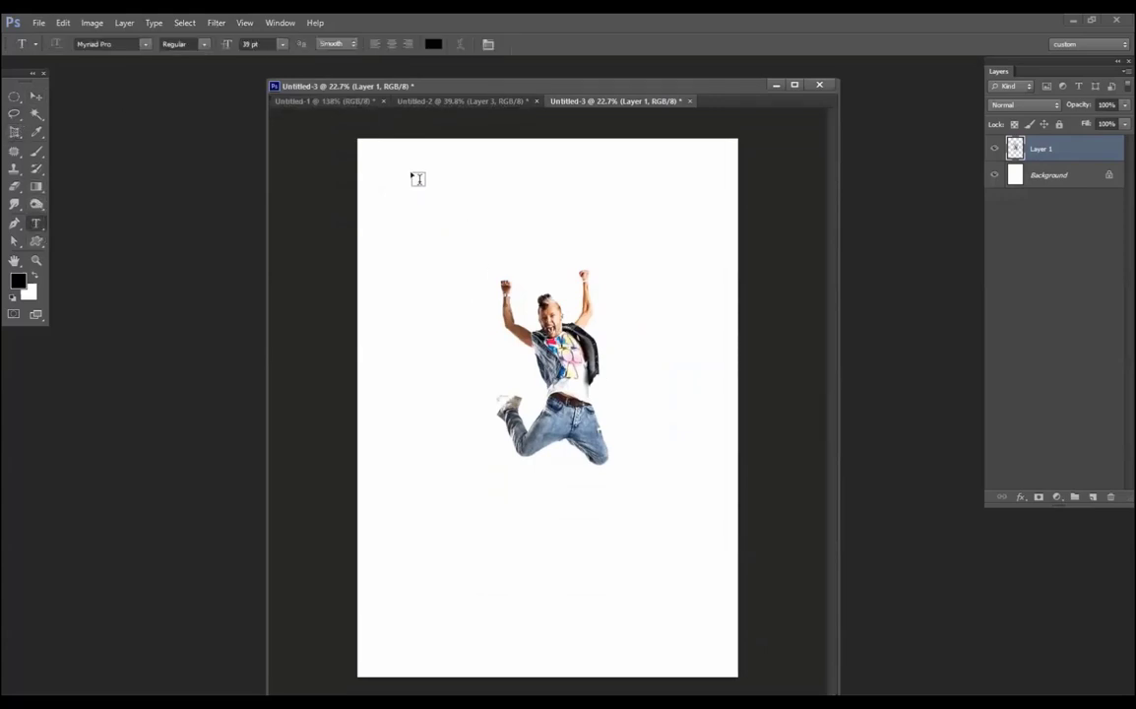
key(l)
click(448, 199)
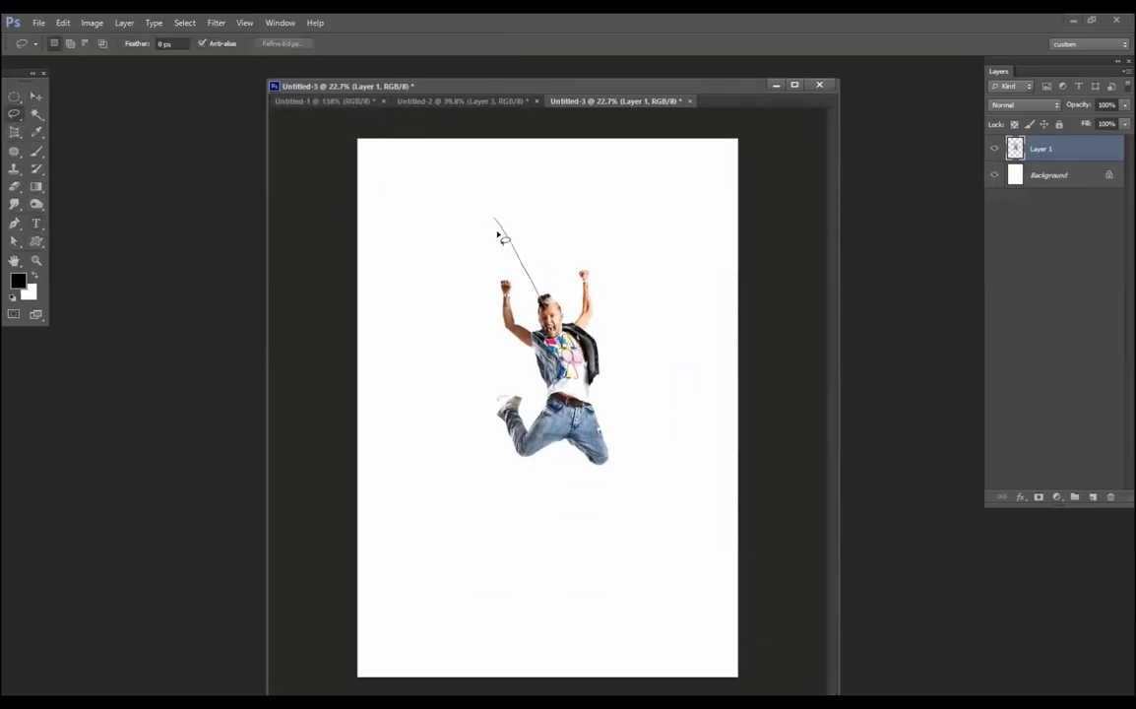
key(Escape)
Step: Move the man to the page's upper-left area and crop the canvas to a wide landscape frame around him
key(v)
drag(523, 313, 417, 231)
key(c)
drag(370, 183, 743, 388)
key(Escape)
key(Return)
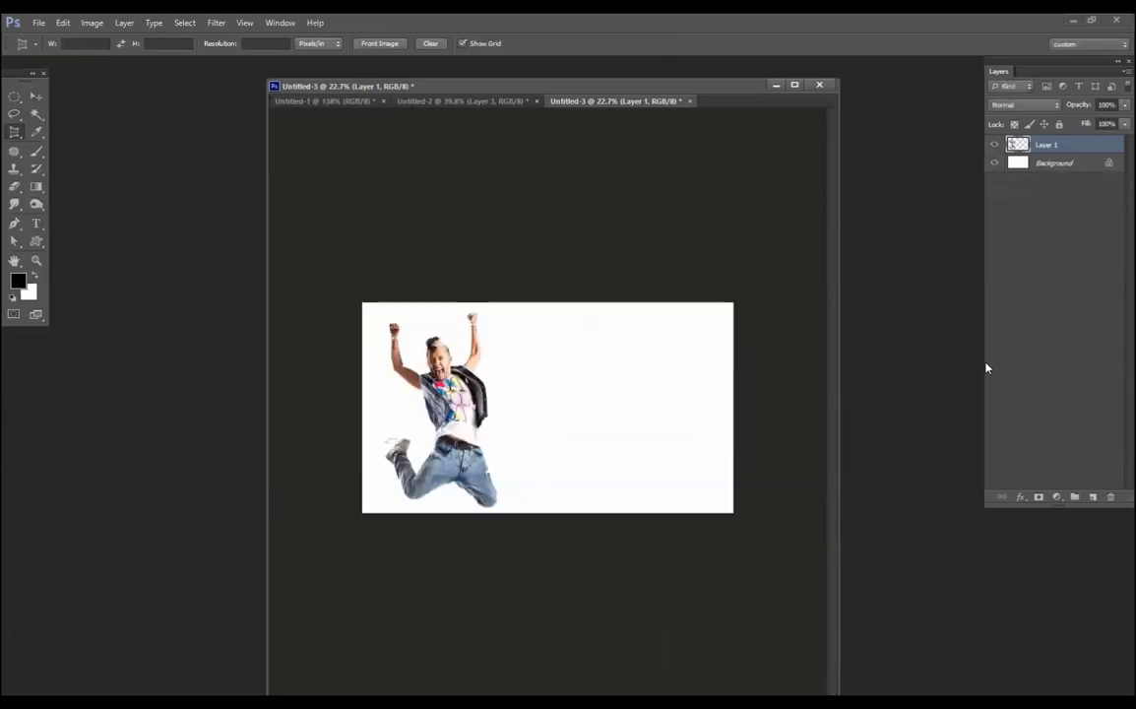
Step: Create a paragraph text box from the man's head to the canvas's far right corner and fill it with Lorem Ipsum
click(35, 98)
scroll(435, 329, up, 5)
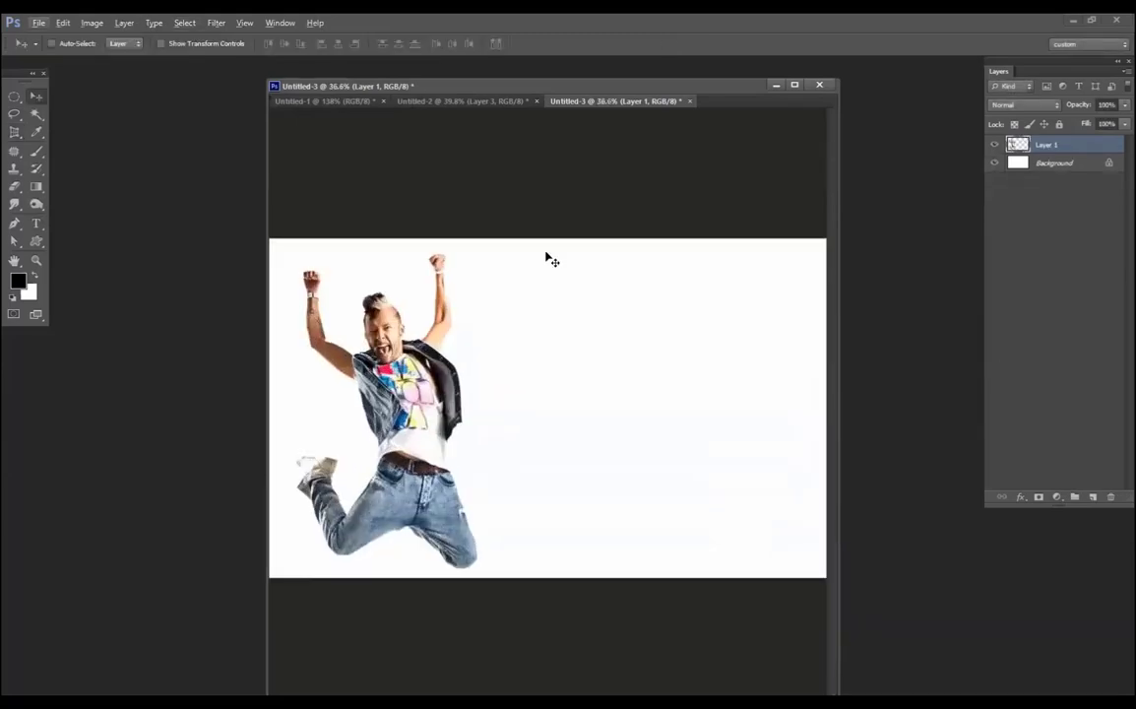
scroll(458, 321, down, 2)
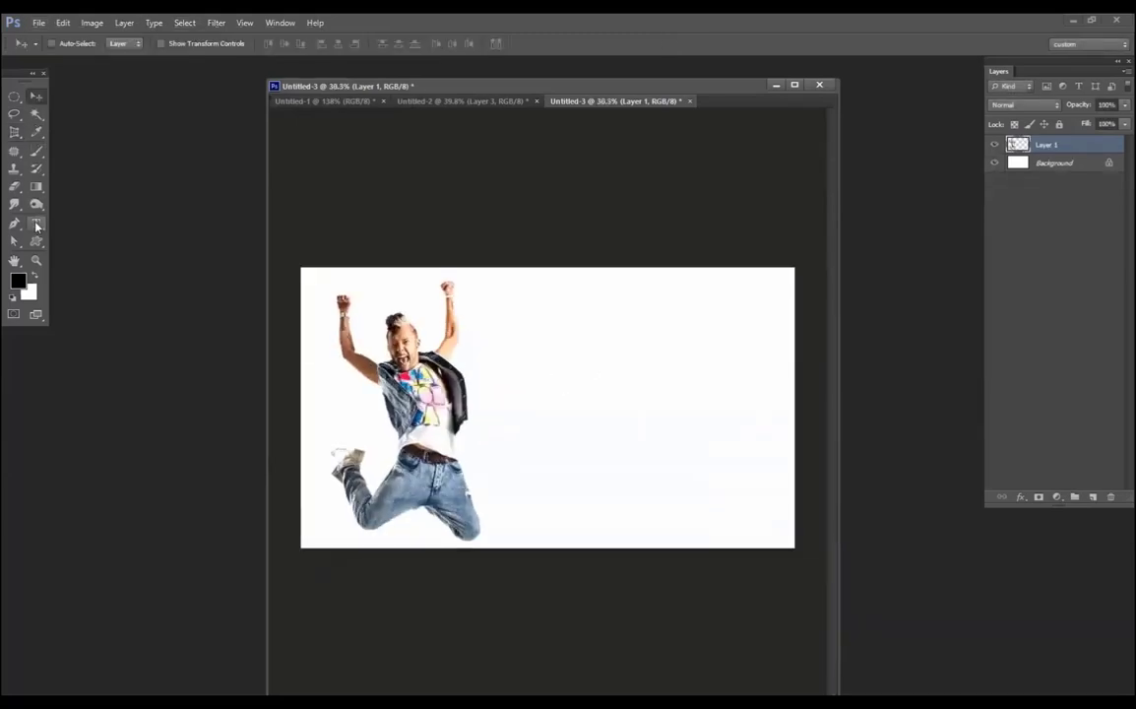
click(36, 225)
drag(397, 275, 787, 540)
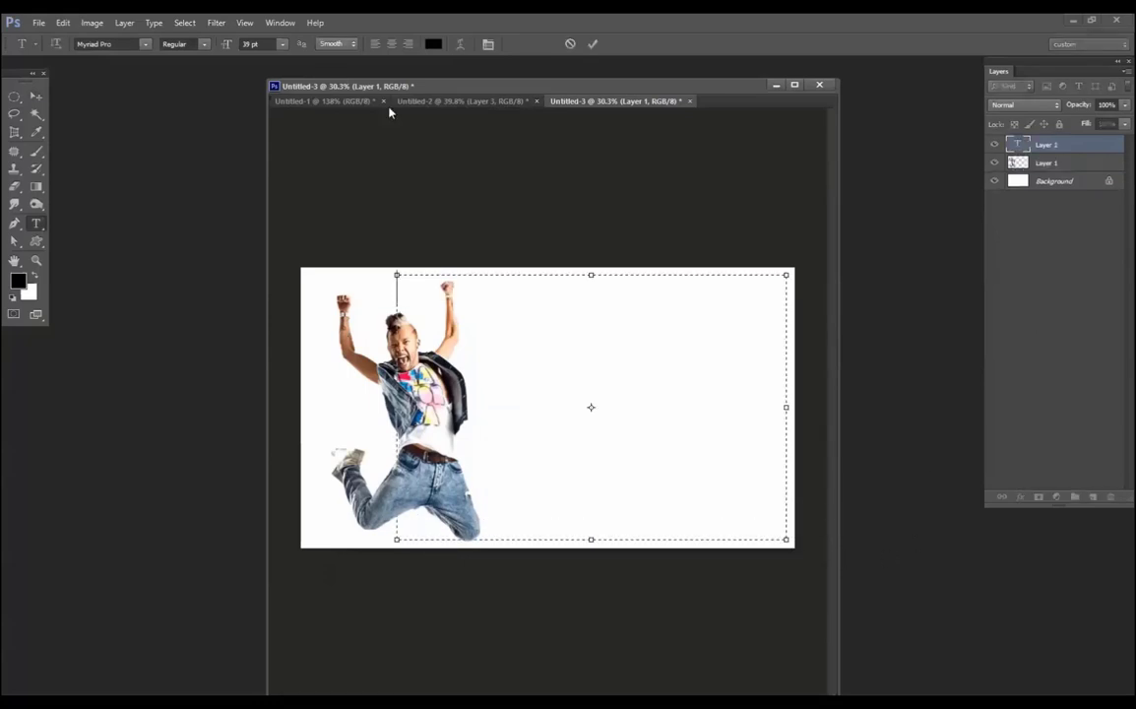
click(157, 24)
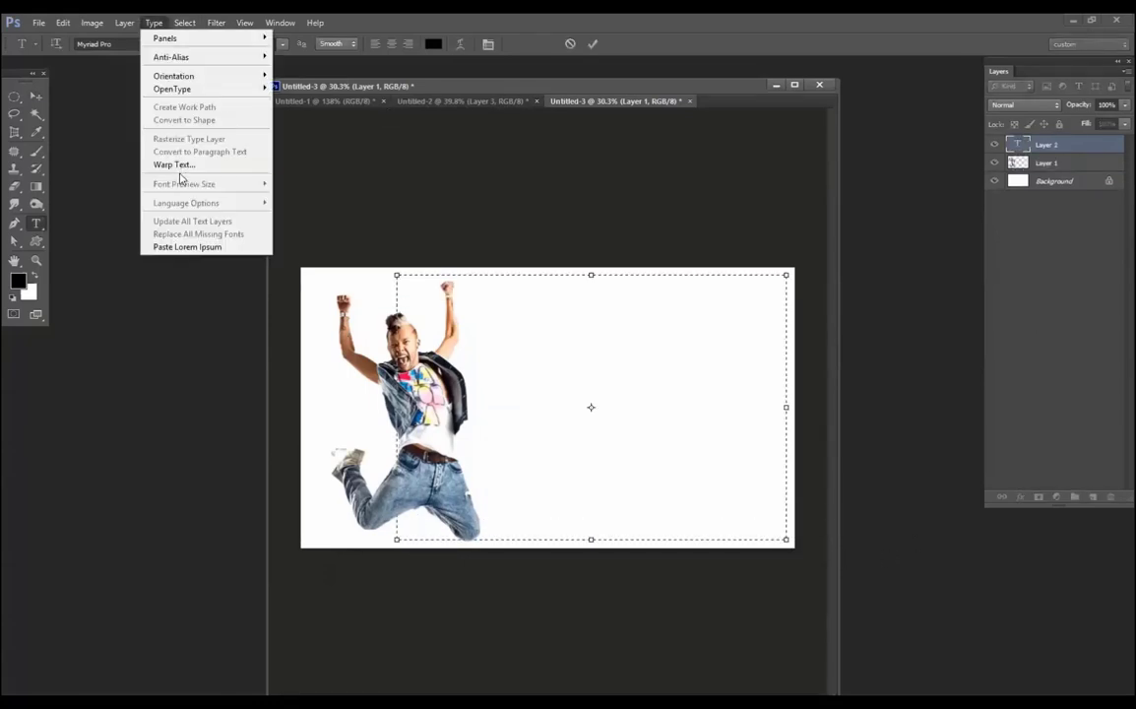
click(173, 224)
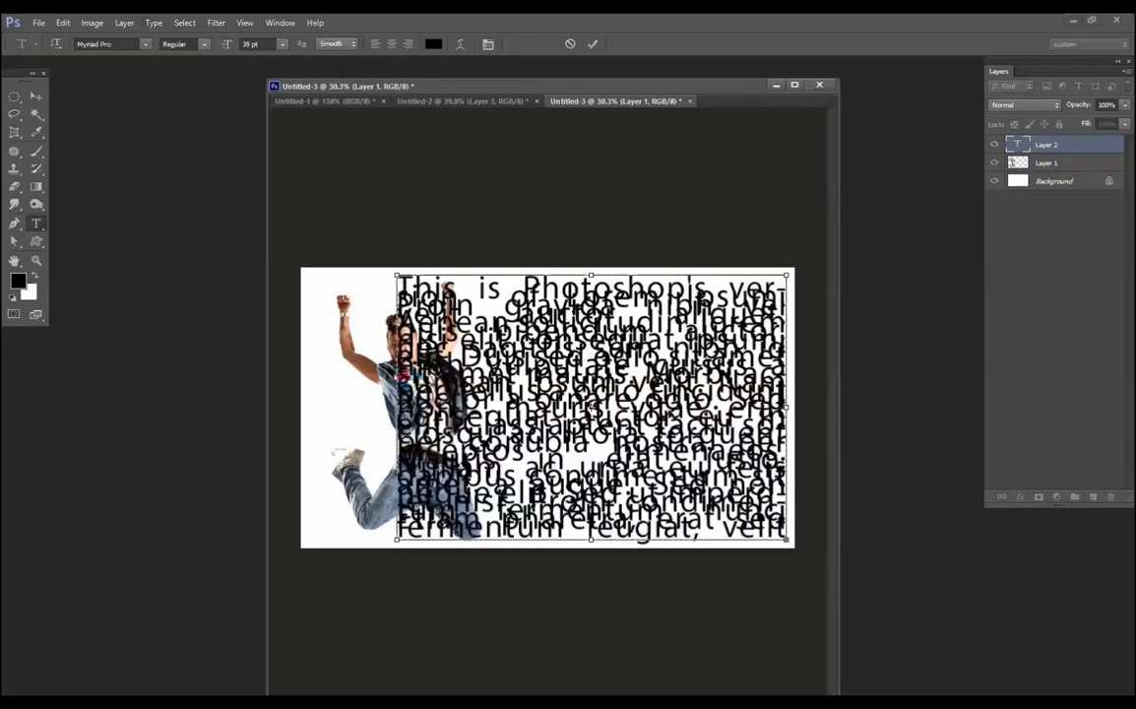
Step: Set all of the Lorem Ipsum text to 6 pt and align it left
key(ctrl+a)
click(280, 45)
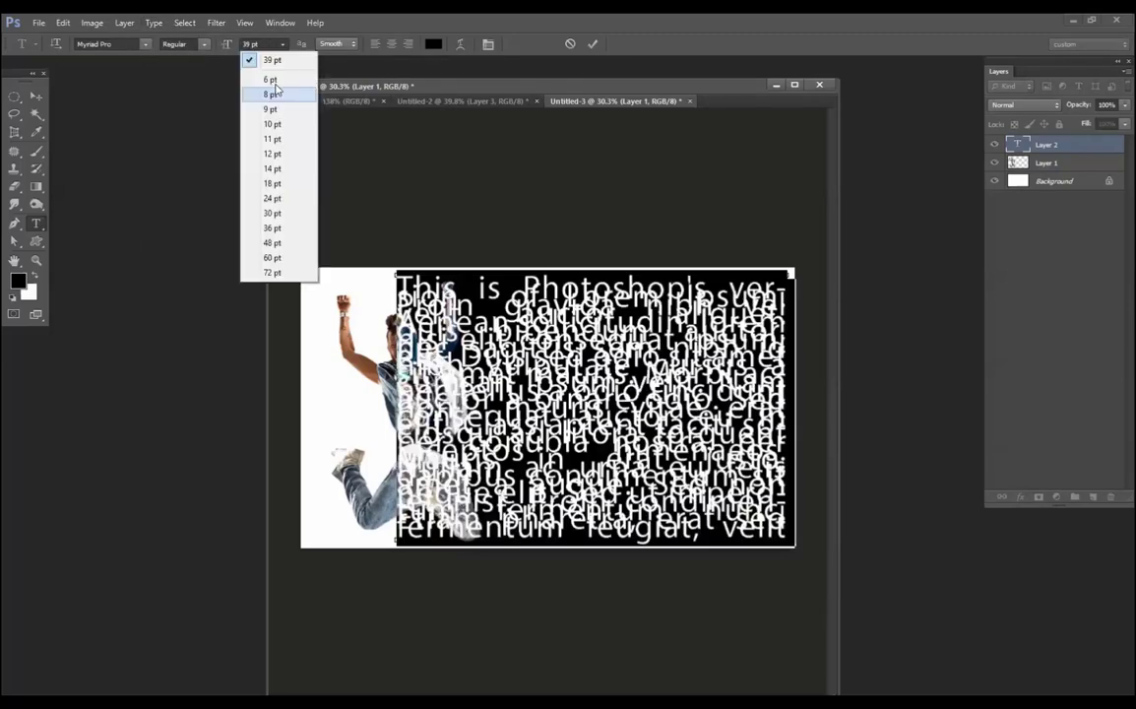
click(374, 45)
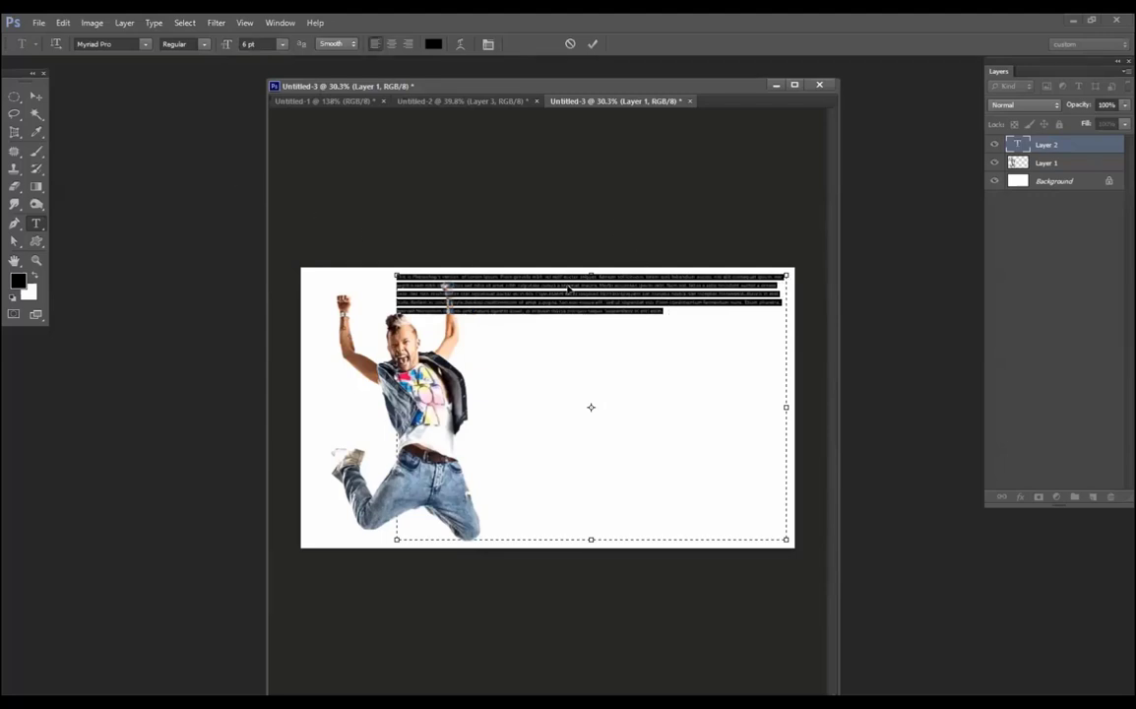
Step: Paste further copies of the Lorem Ipsum after the existing text until it fills the box, and commit the text
click(704, 331)
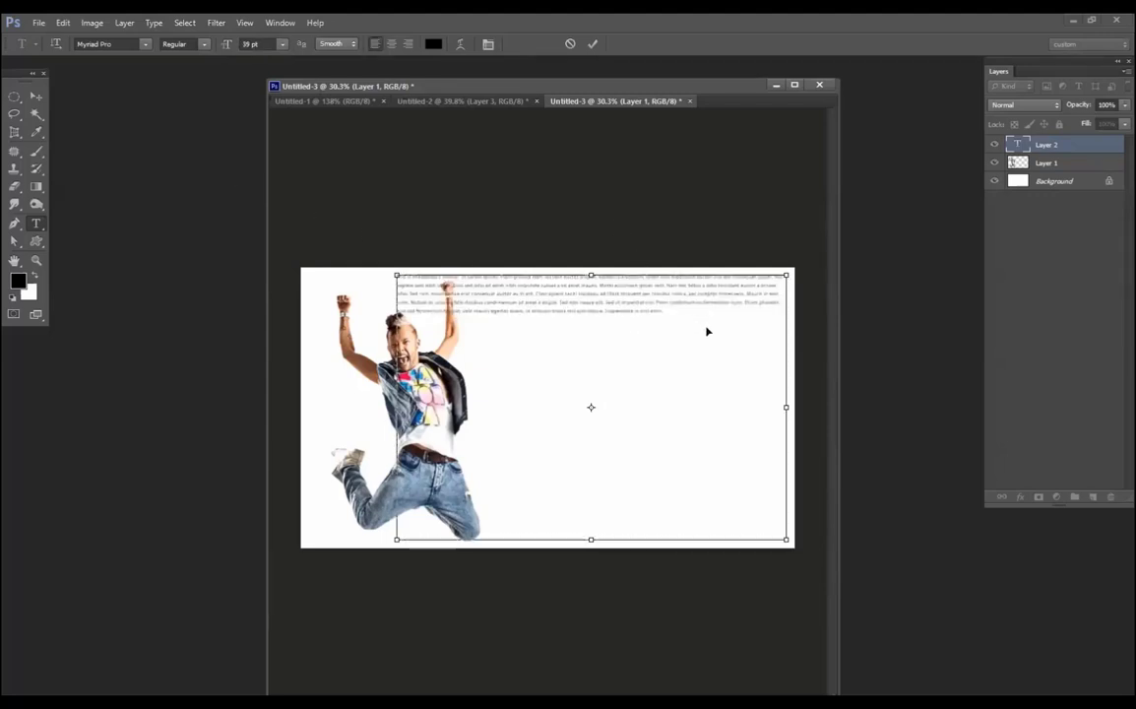
key(ctrl+v)
key(ctrl+v)
key(ctrl+v)
key(ctrl+v)
key(ctrl+v)
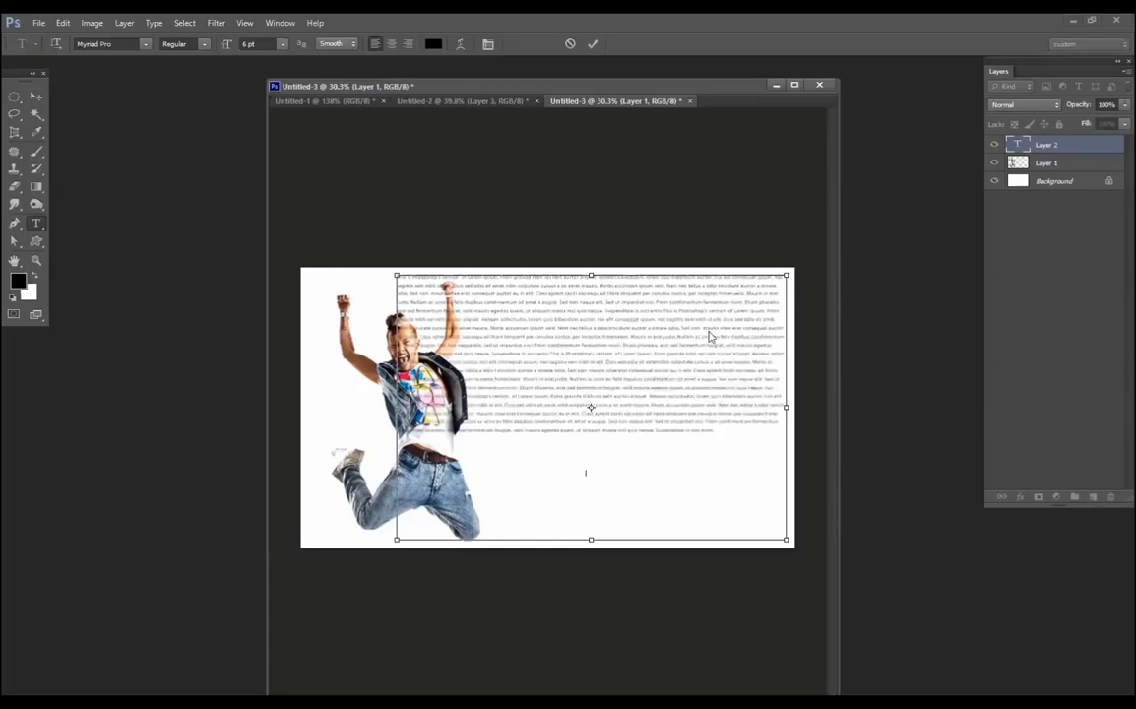
click(36, 95)
Step: Reopen the Lorem Ipsum text layer, delete all of its text and commit the empty layer
scroll(362, 197, up, 2)
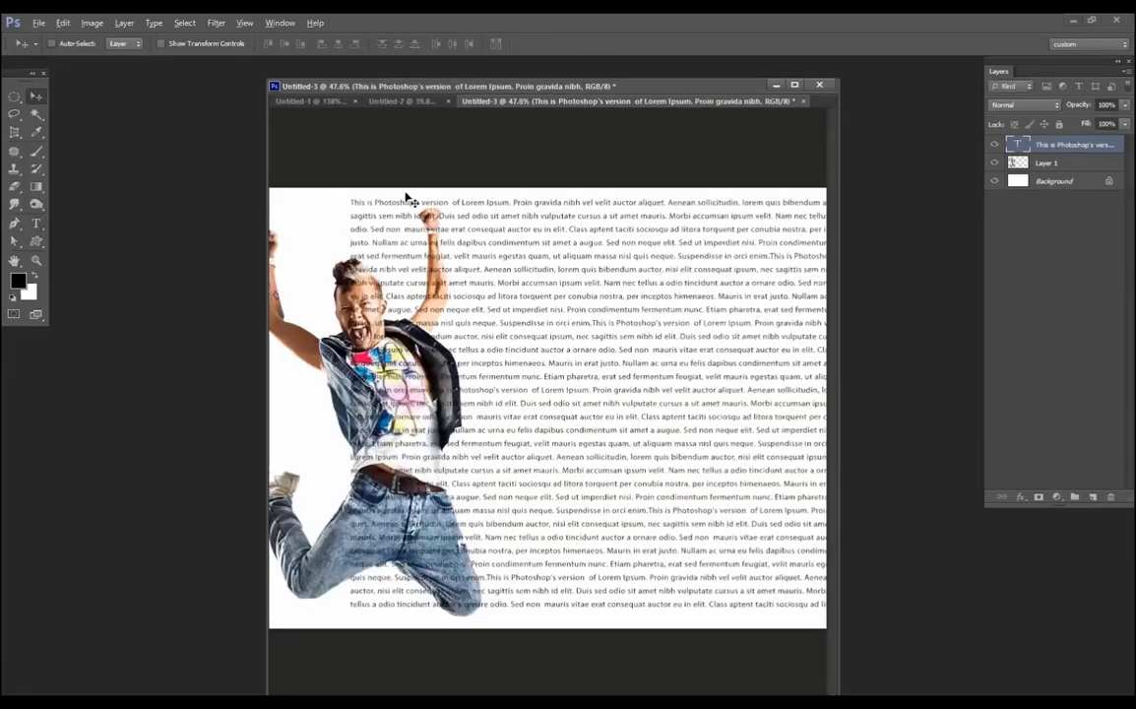
key(alt)
scroll(482, 201, down, 1)
scroll(483, 344, down, 1)
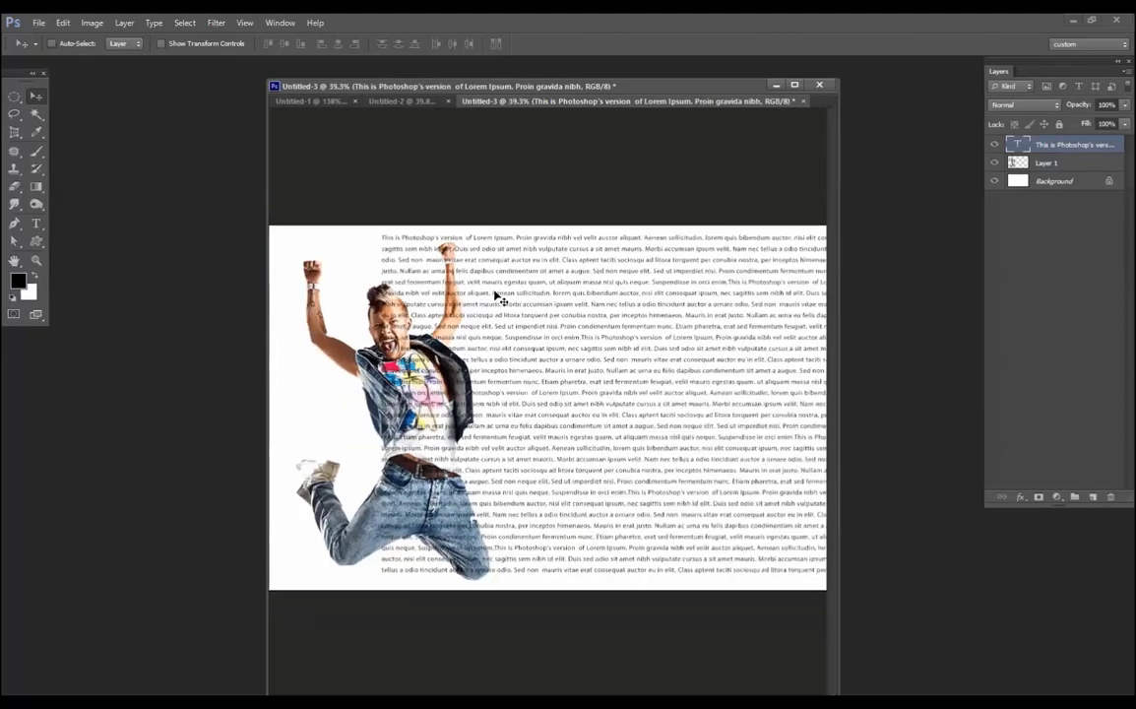
scroll(571, 334, down, 1)
double_click(1017, 148)
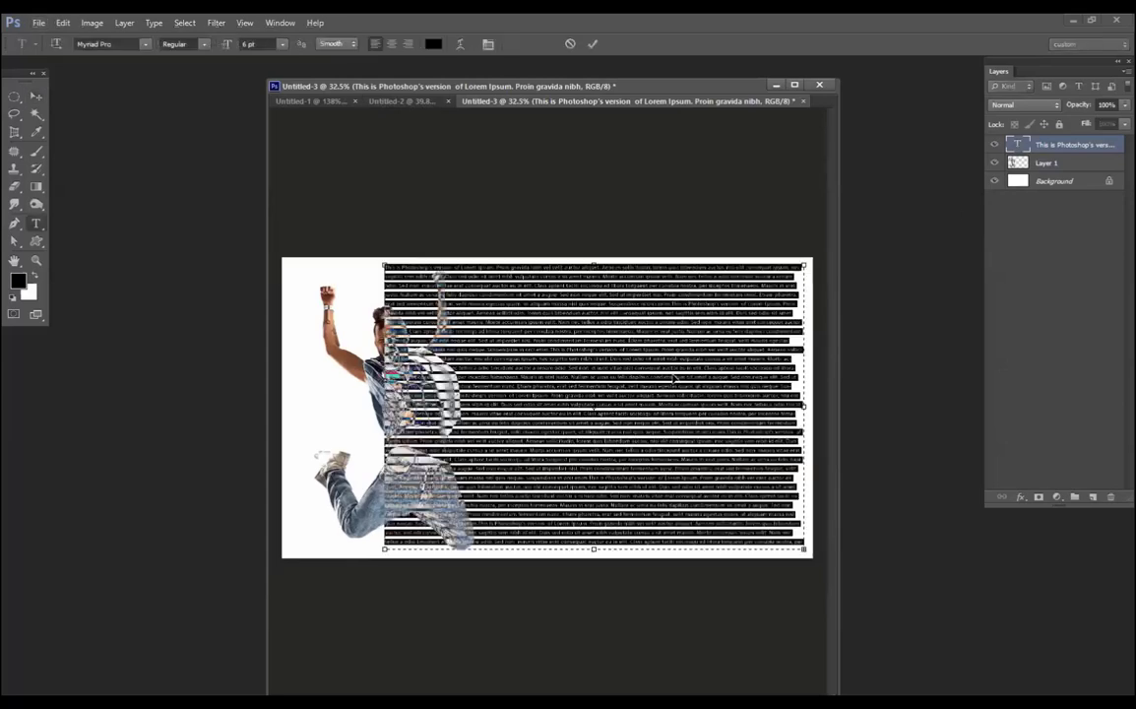
key(BackSpace)
click(39, 99)
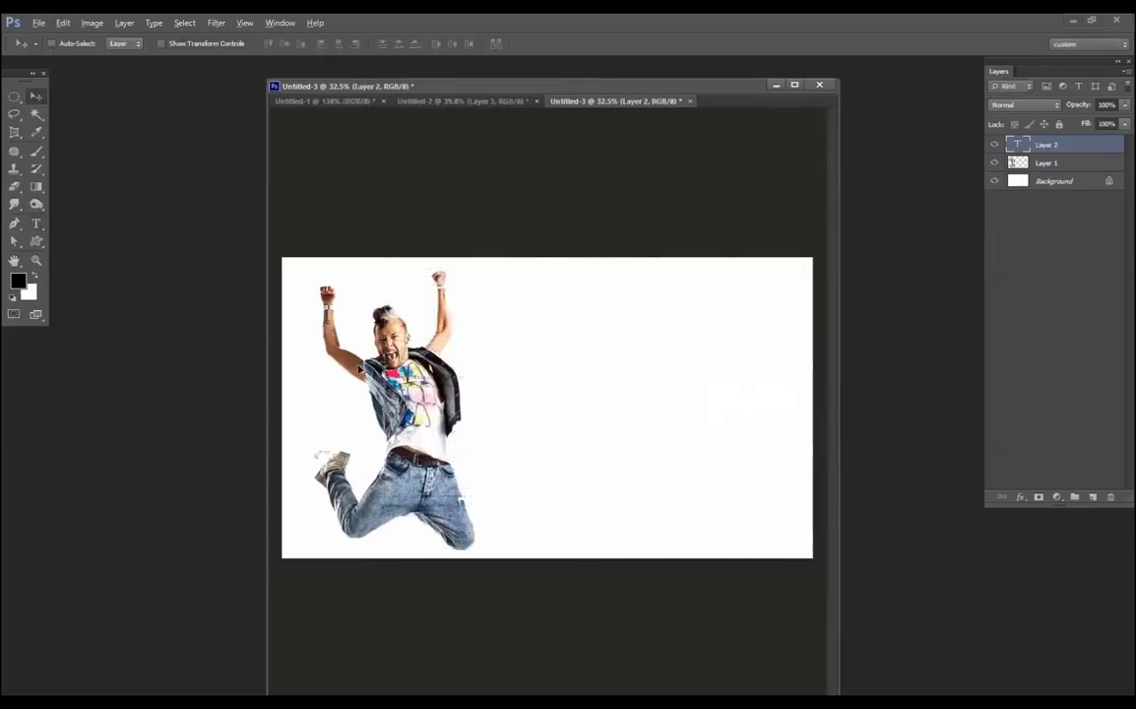
Step: Draw a closed Pen path around the blank canvas area beside the man, following his outline from his knee up to his raised fist
click(15, 223)
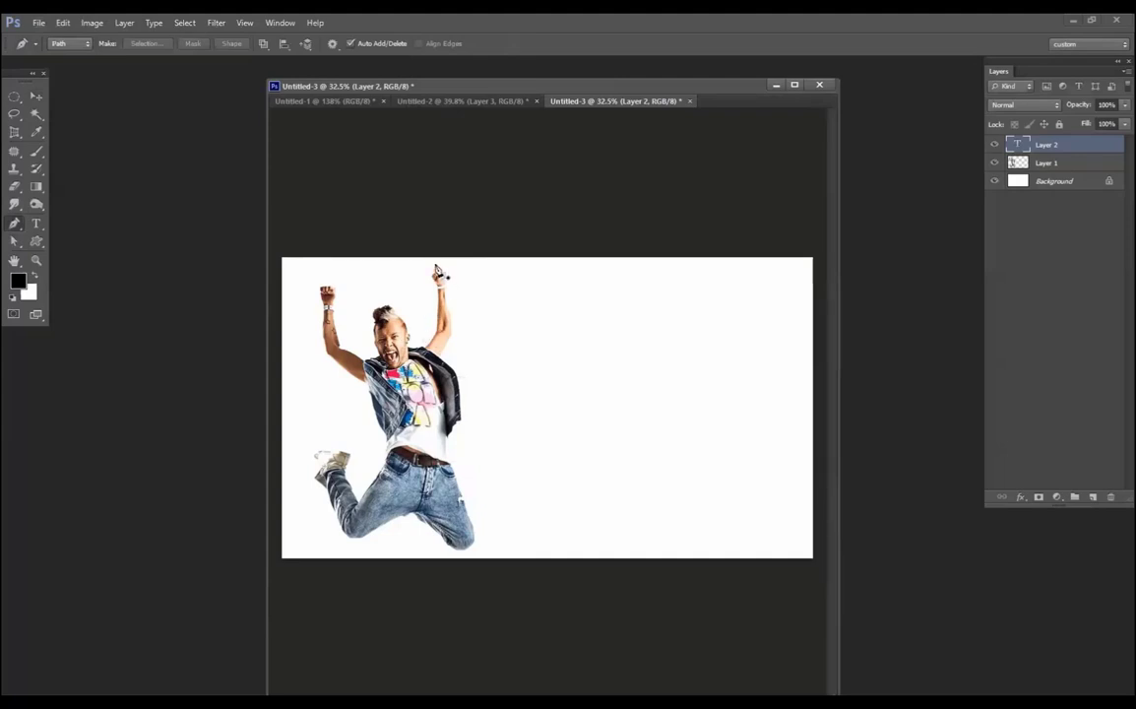
click(431, 272)
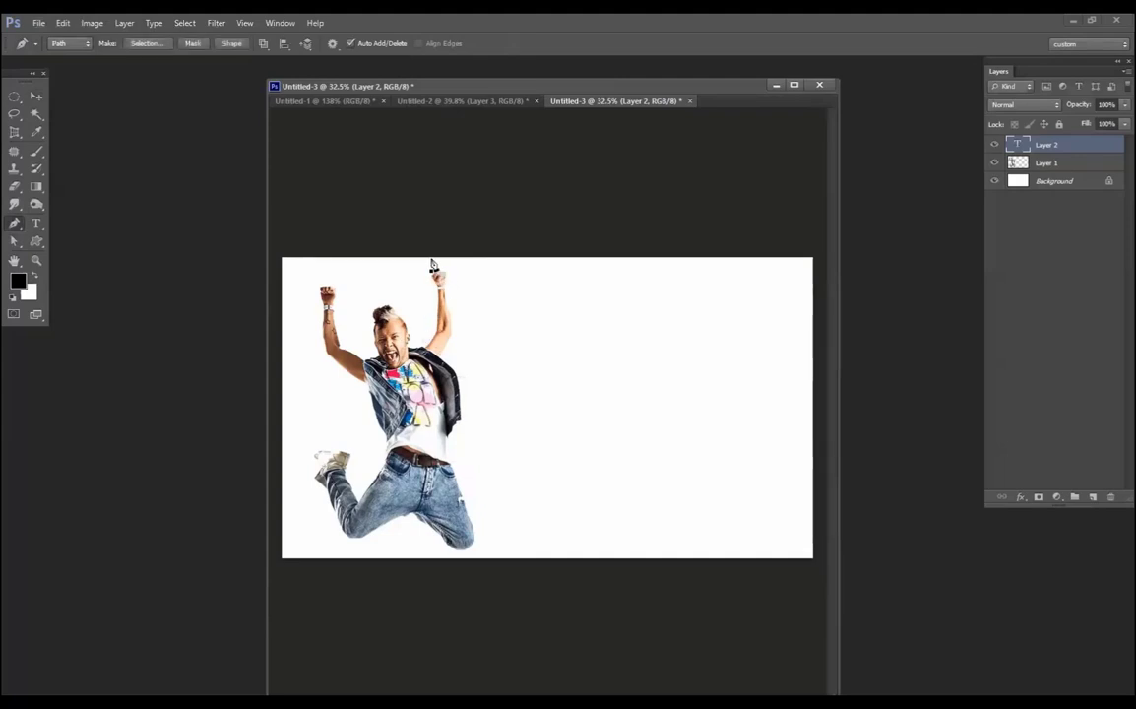
click(807, 259)
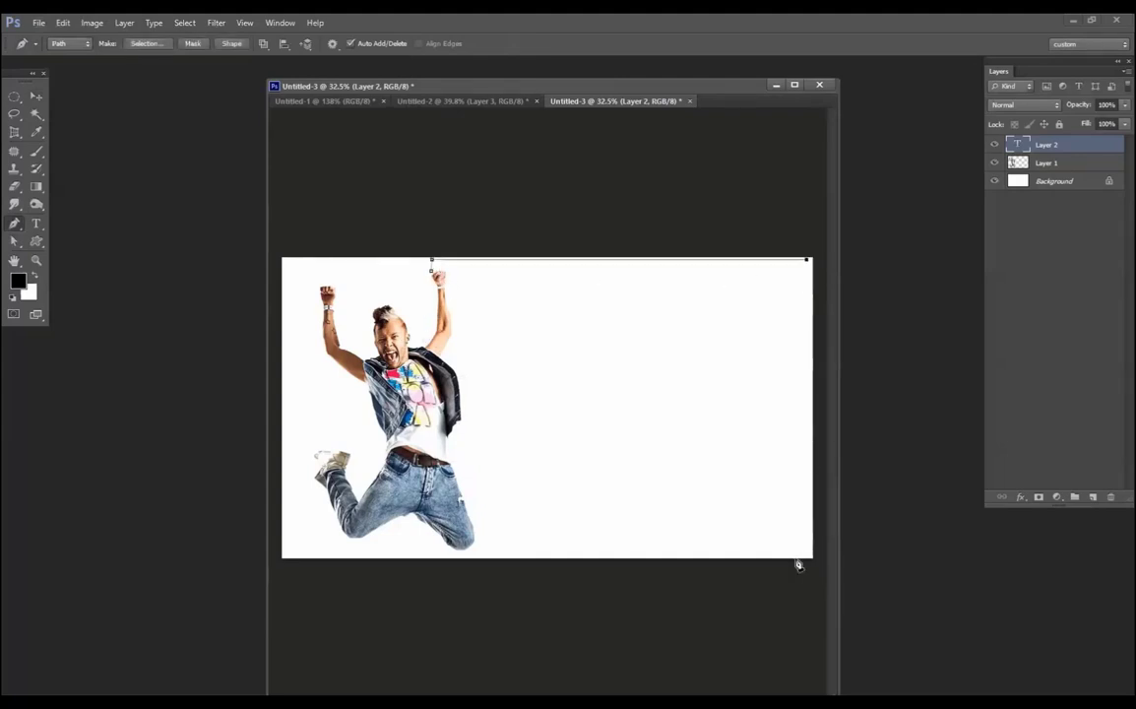
click(806, 555)
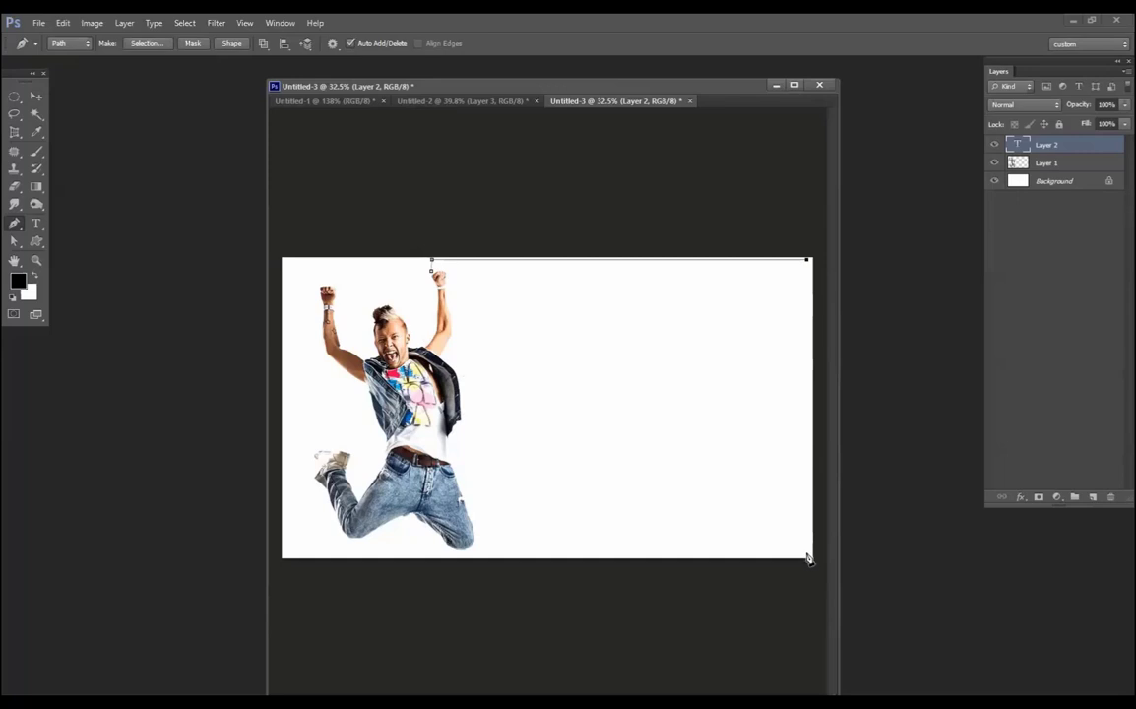
click(460, 552)
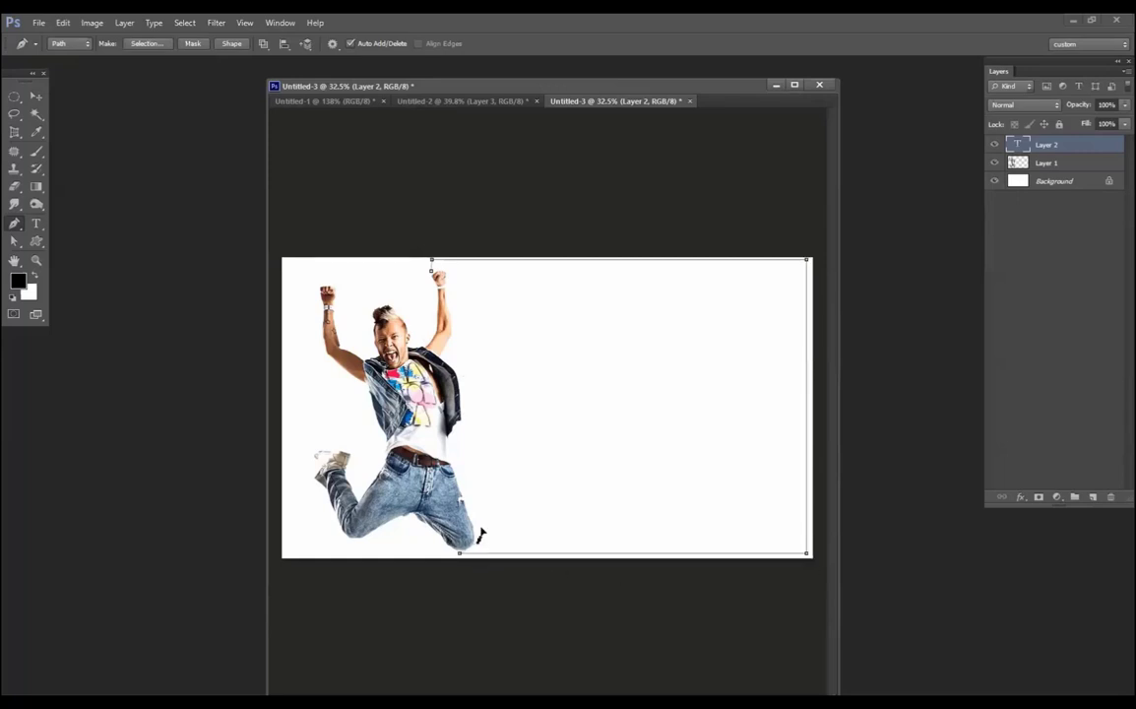
drag(480, 537, 481, 525)
click(453, 444)
drag(469, 418, 479, 414)
mouse_move(451, 354)
mouse_down()
mouse_move(441, 350)
mouse_move(458, 332)
mouse_up()
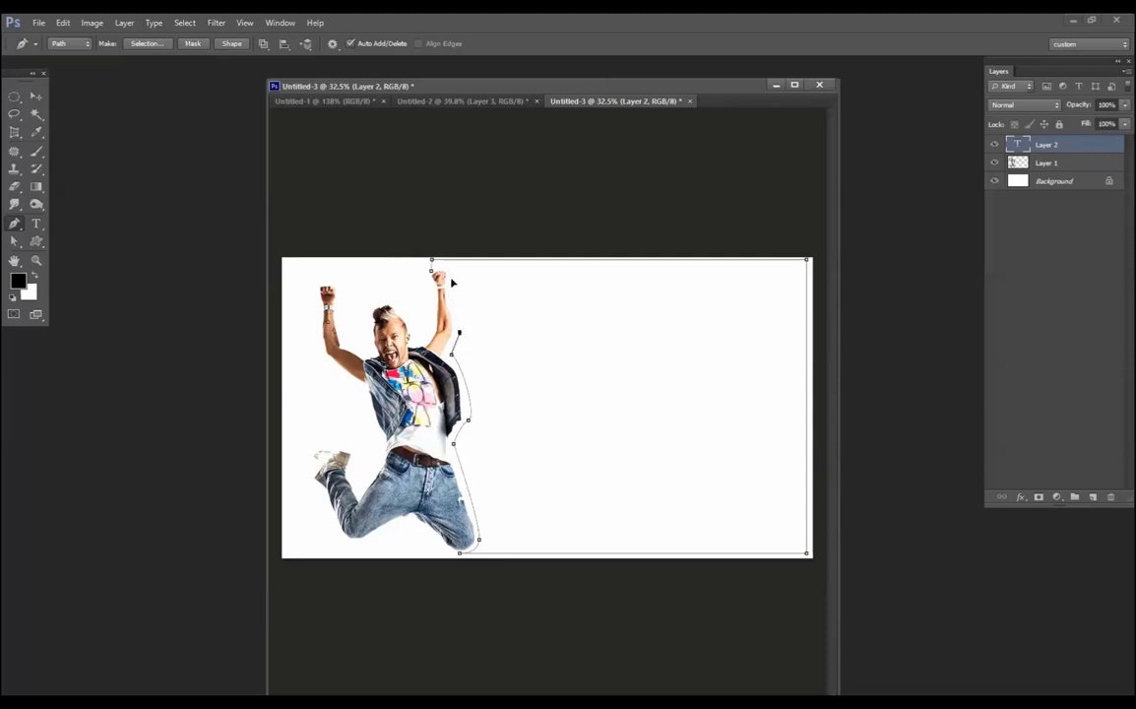
click(431, 261)
Step: Create area text inside the closed path, fill it with the copied Lorem Ipsum and commit it
click(35, 222)
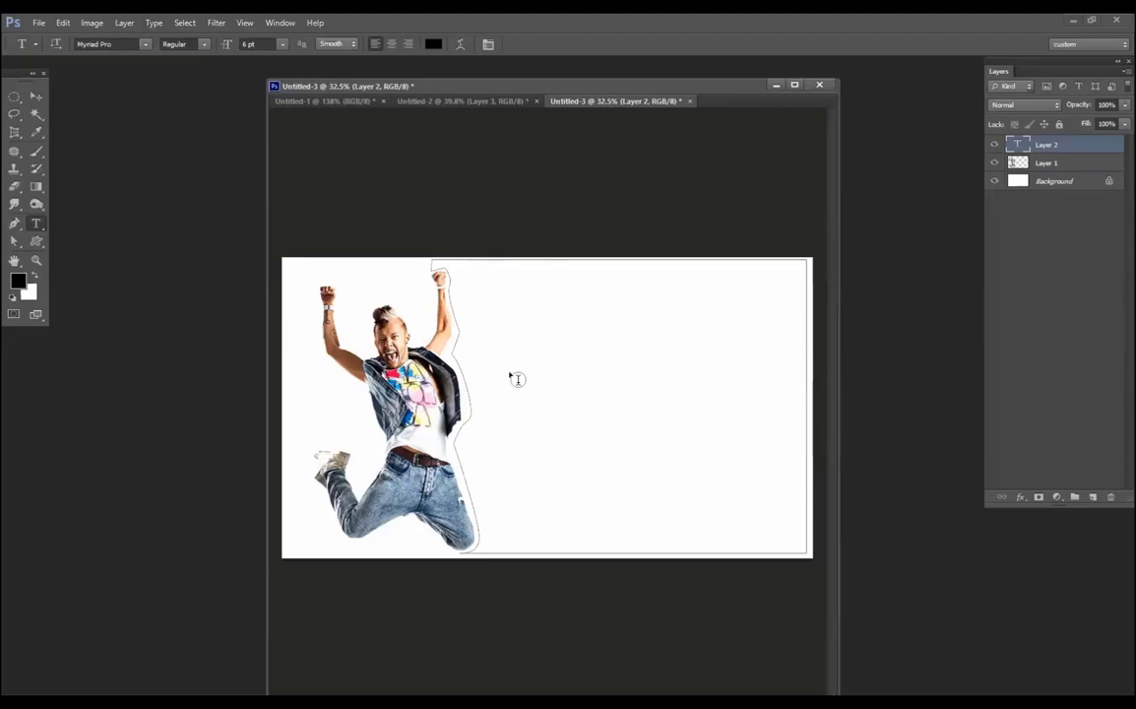
click(474, 286)
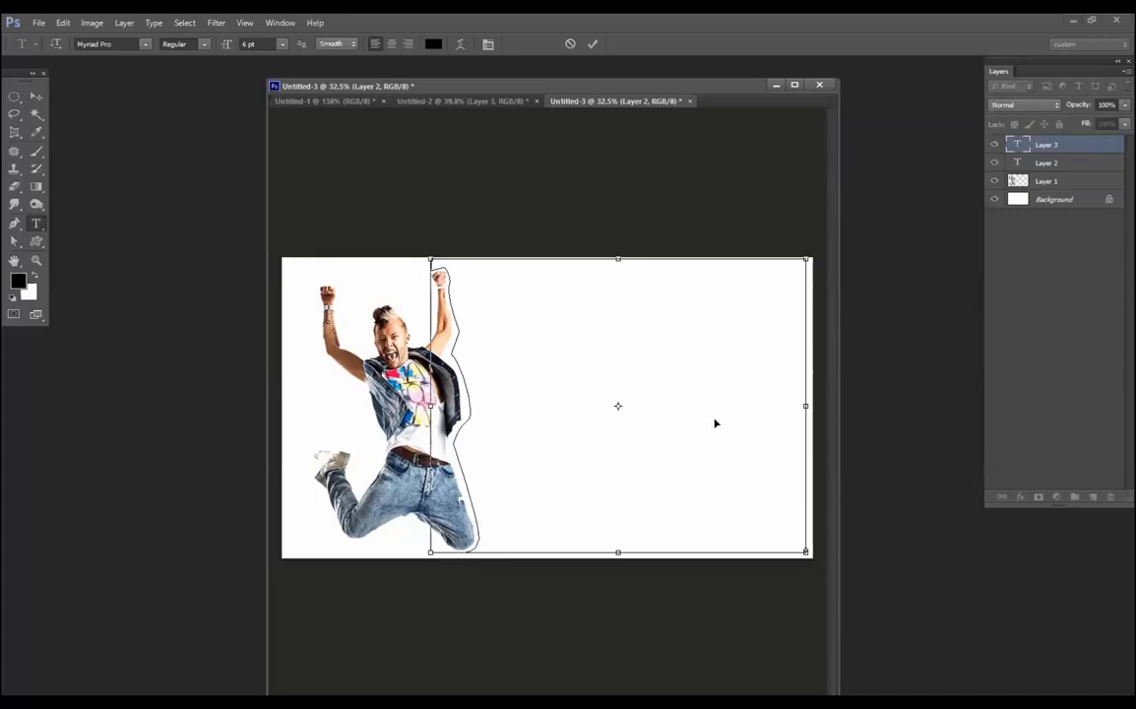
key(ctrl+v)
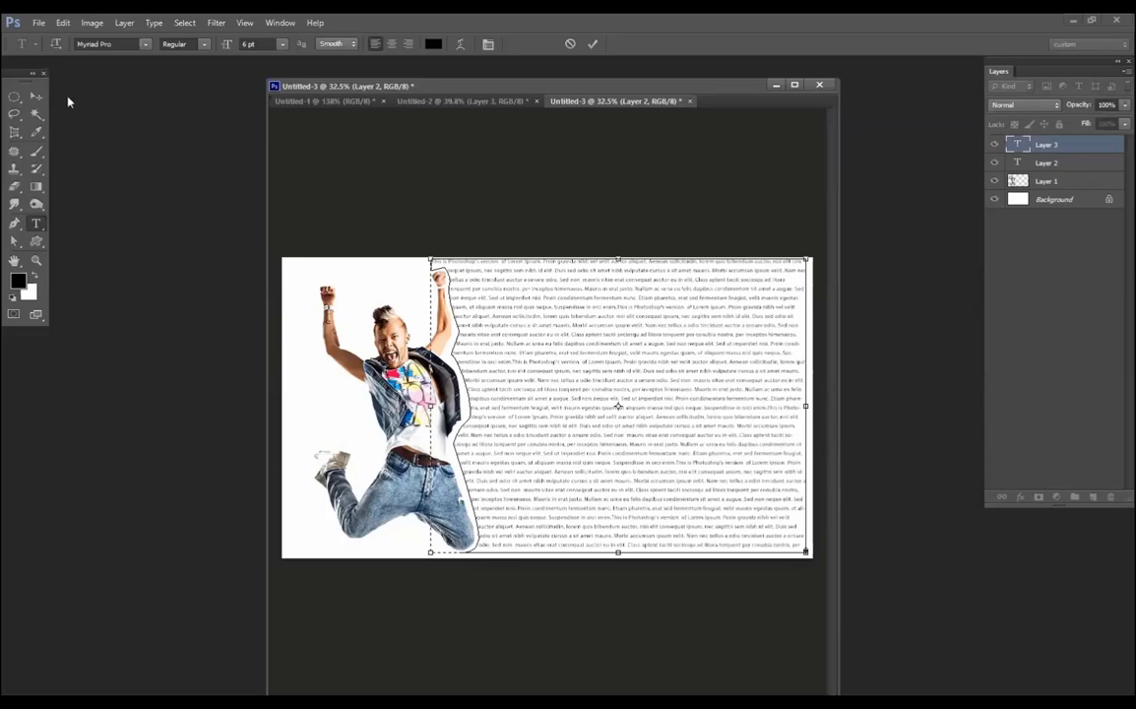
click(38, 96)
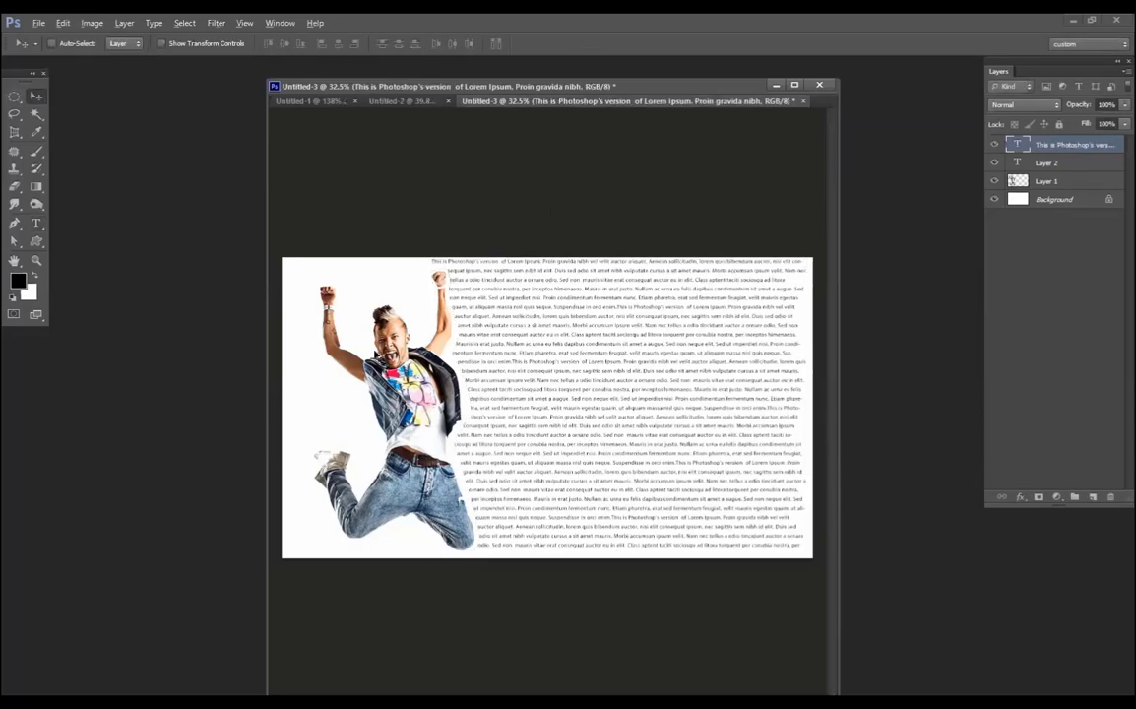
scroll(364, 394, up, 2)
key(alt)
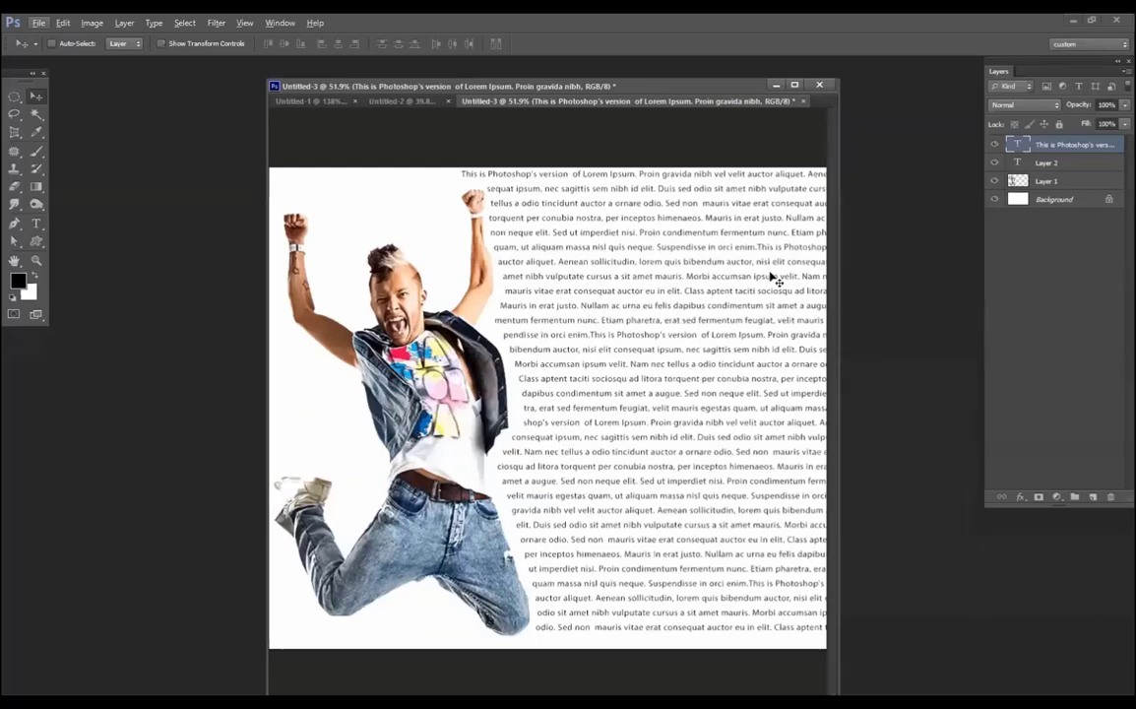
scroll(621, 581, down, 2)
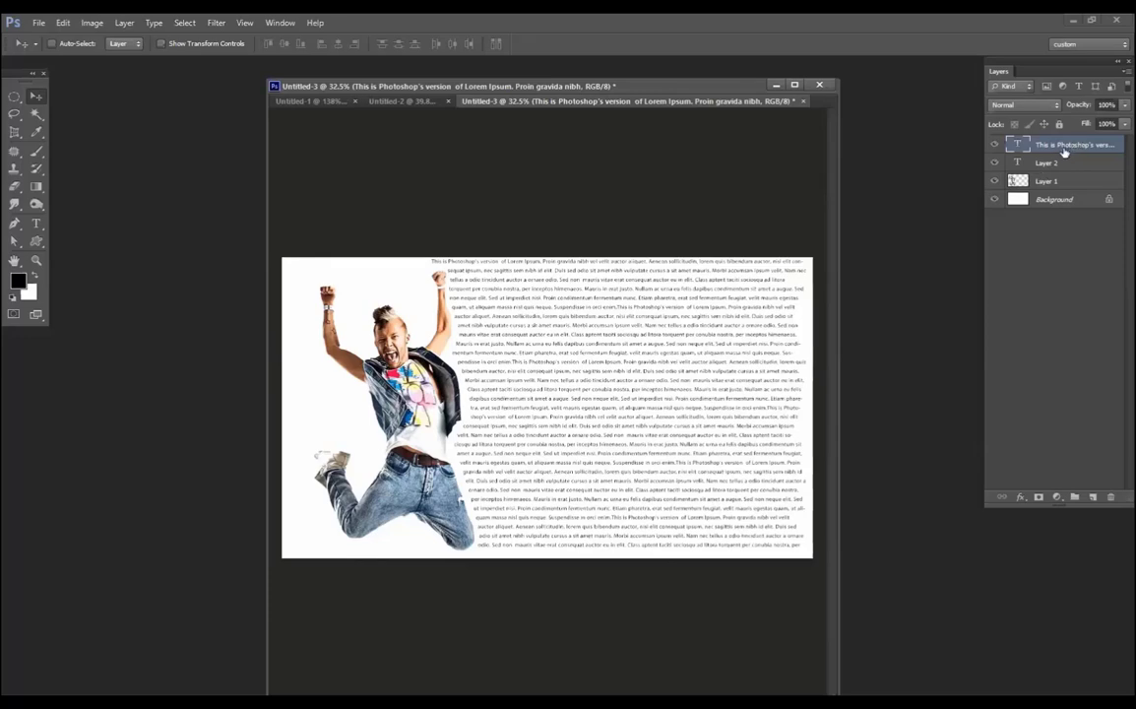
Step: Delete the Lorem Ipsum layer and the empty text layer, and move the man to the middle of the canvas
drag(1048, 144, 1110, 497)
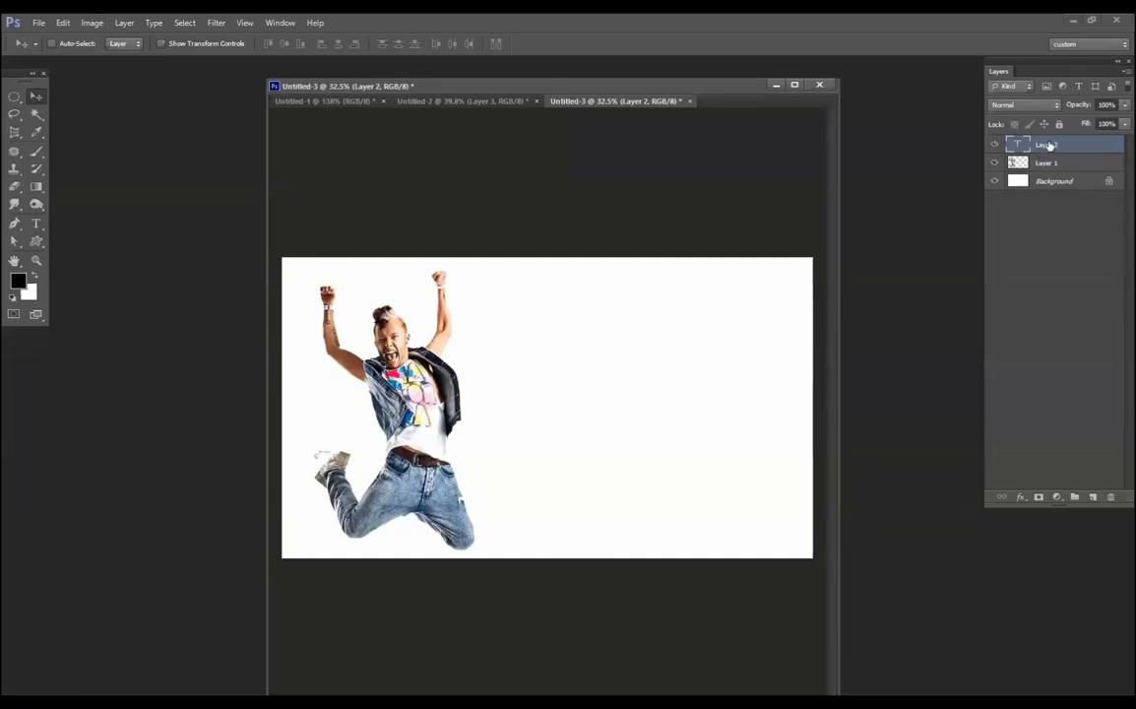
drag(1103, 148, 1111, 498)
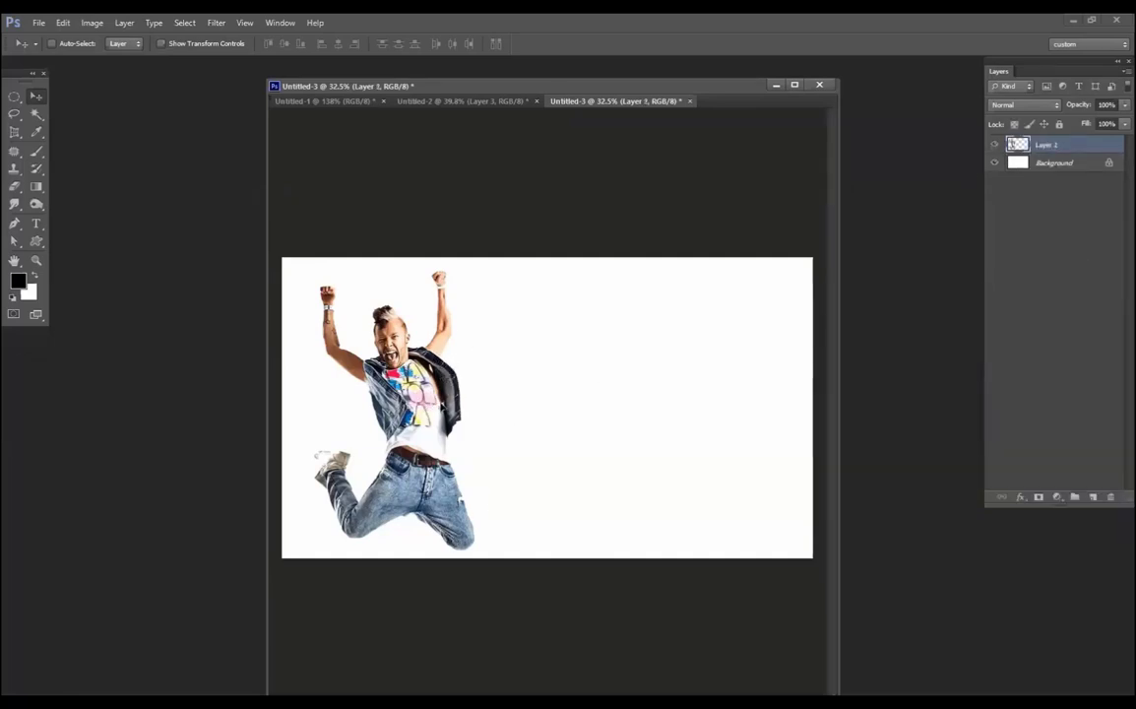
drag(375, 424, 510, 429)
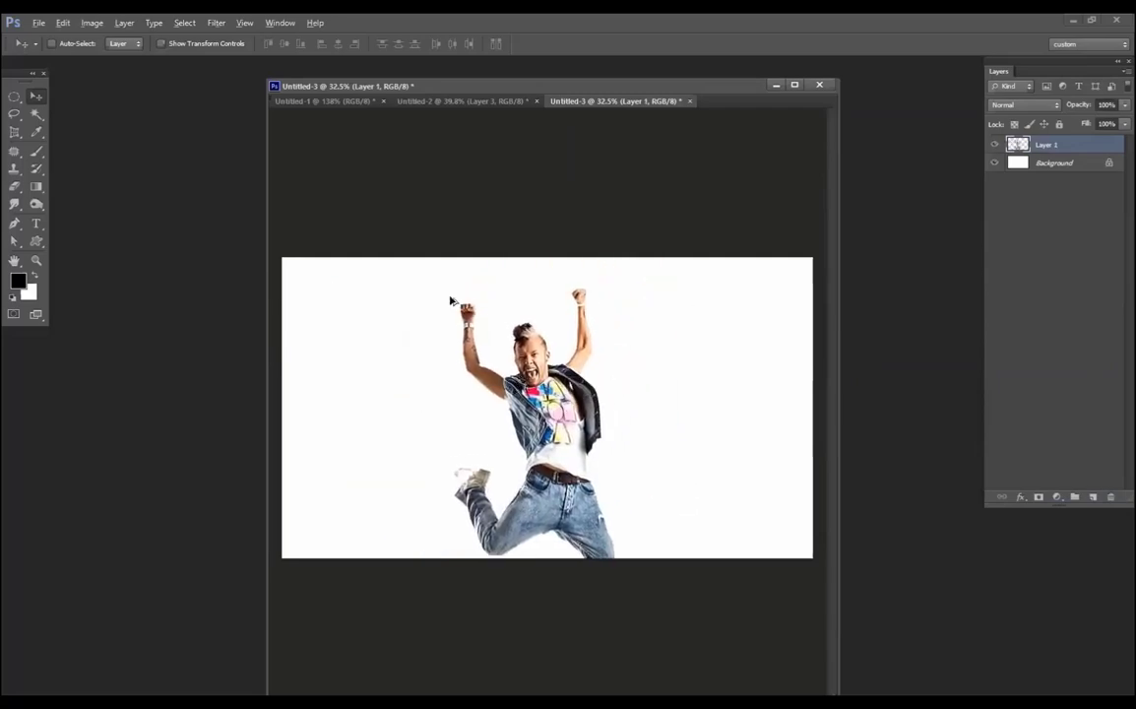
Step: Draw an open Pen path from the man's tattooed arm's fist down the inner edge of the arm toward his shoulder
scroll(457, 301, up, 2)
click(15, 113)
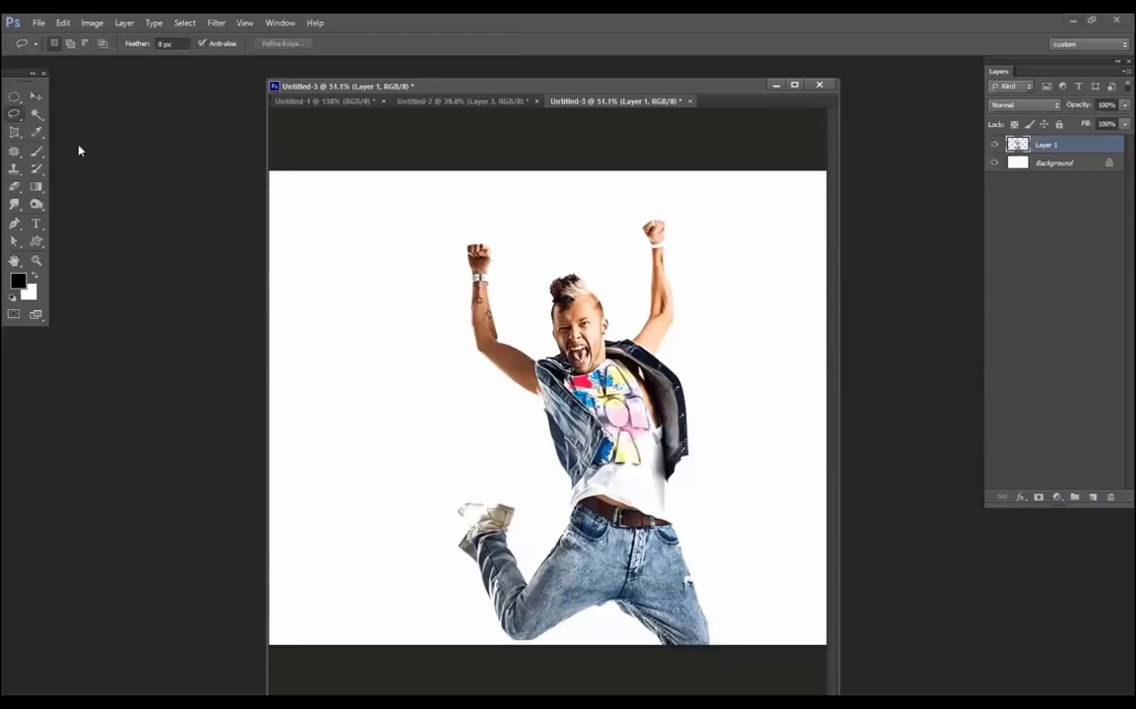
key(p)
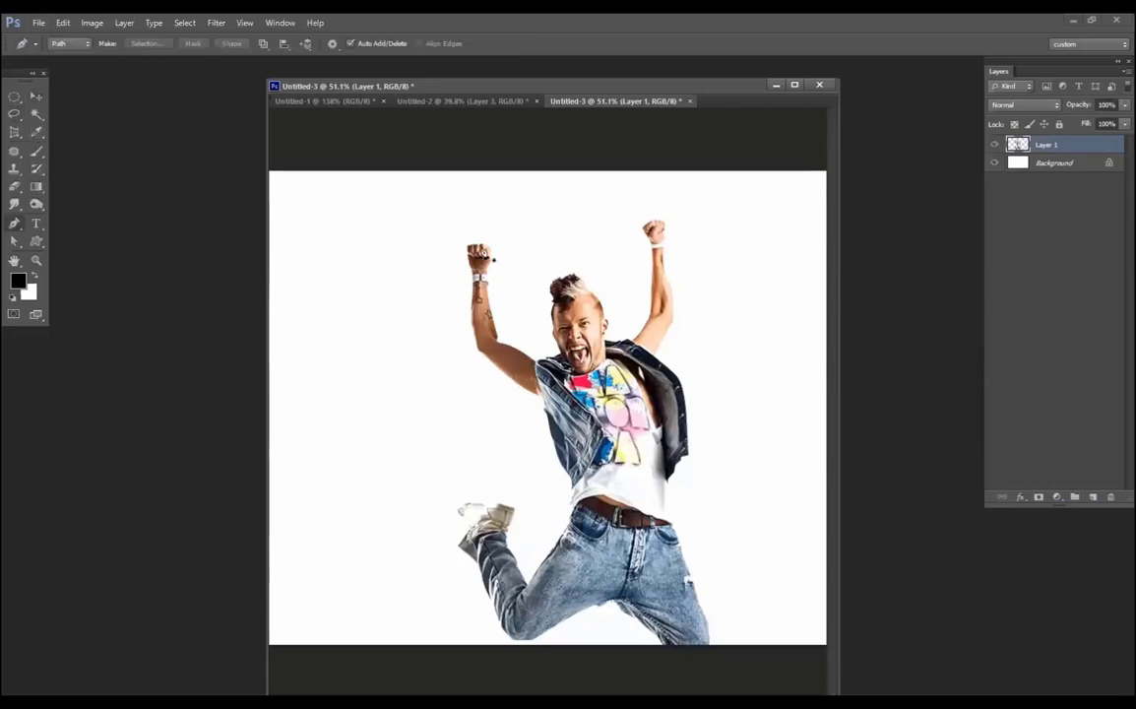
scroll(472, 256, up, 2)
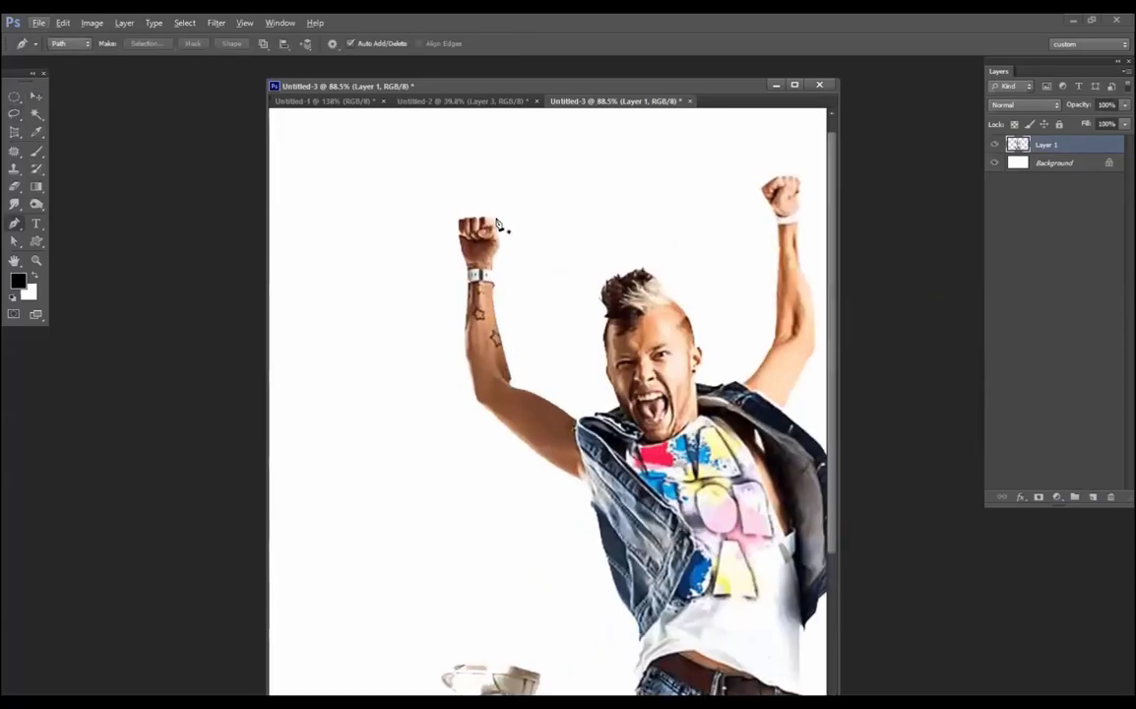
click(495, 218)
click(501, 231)
click(500, 243)
click(495, 273)
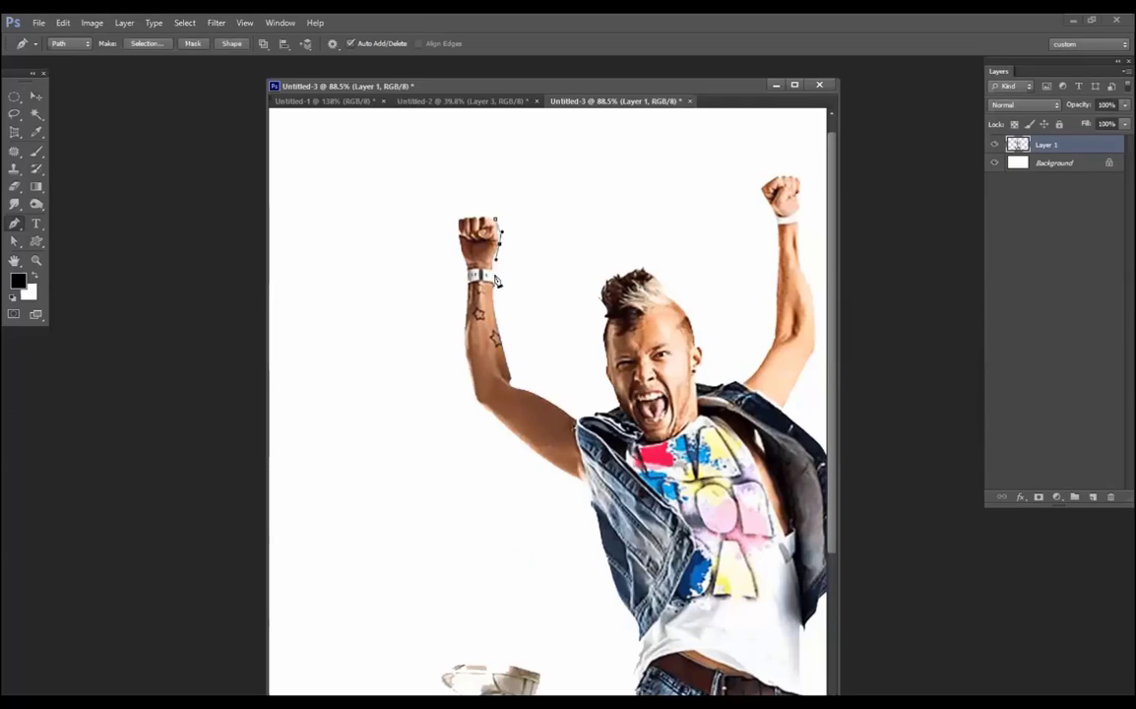
click(504, 341)
click(506, 353)
click(512, 385)
Step: Add the text "I am a dancer of the week" along the arm path, shift its start down the path and commit it
click(36, 224)
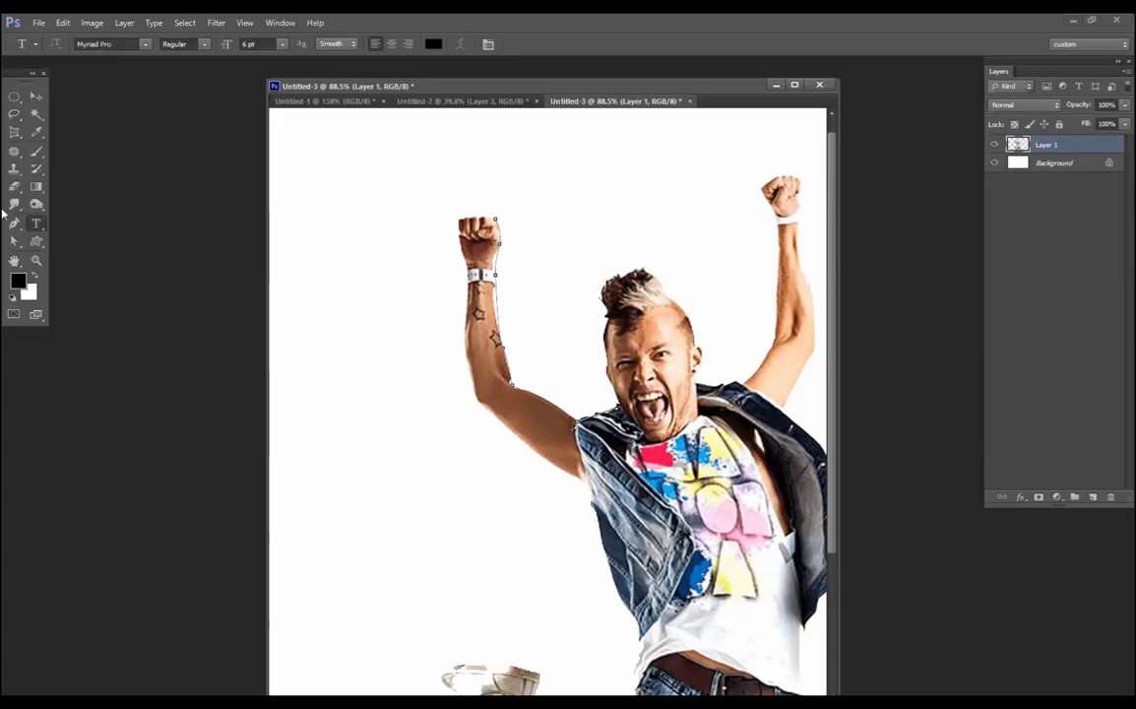
click(500, 227)
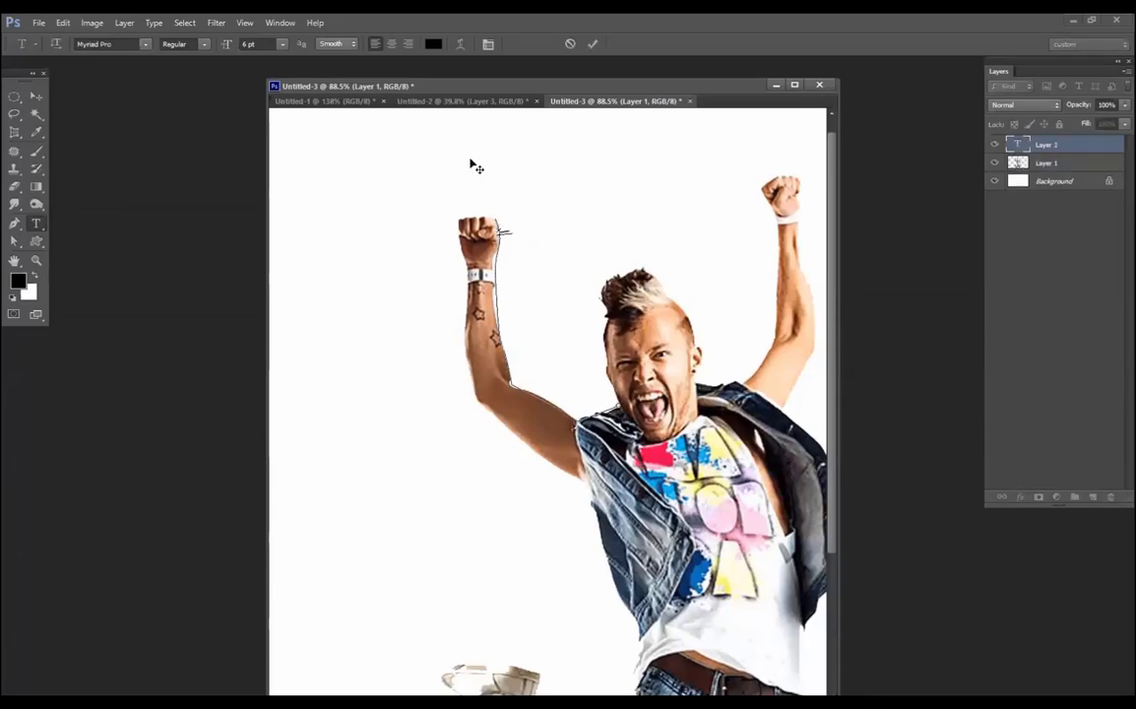
text(I am a dancer! of the)
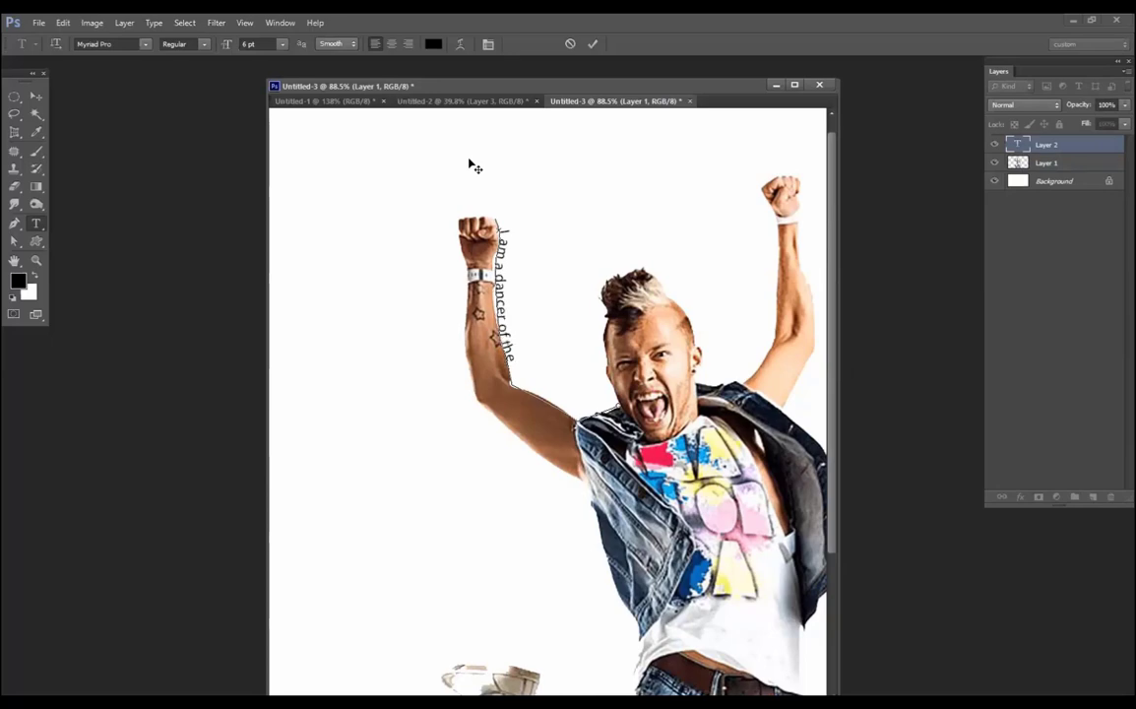
text( wo)
text(k)
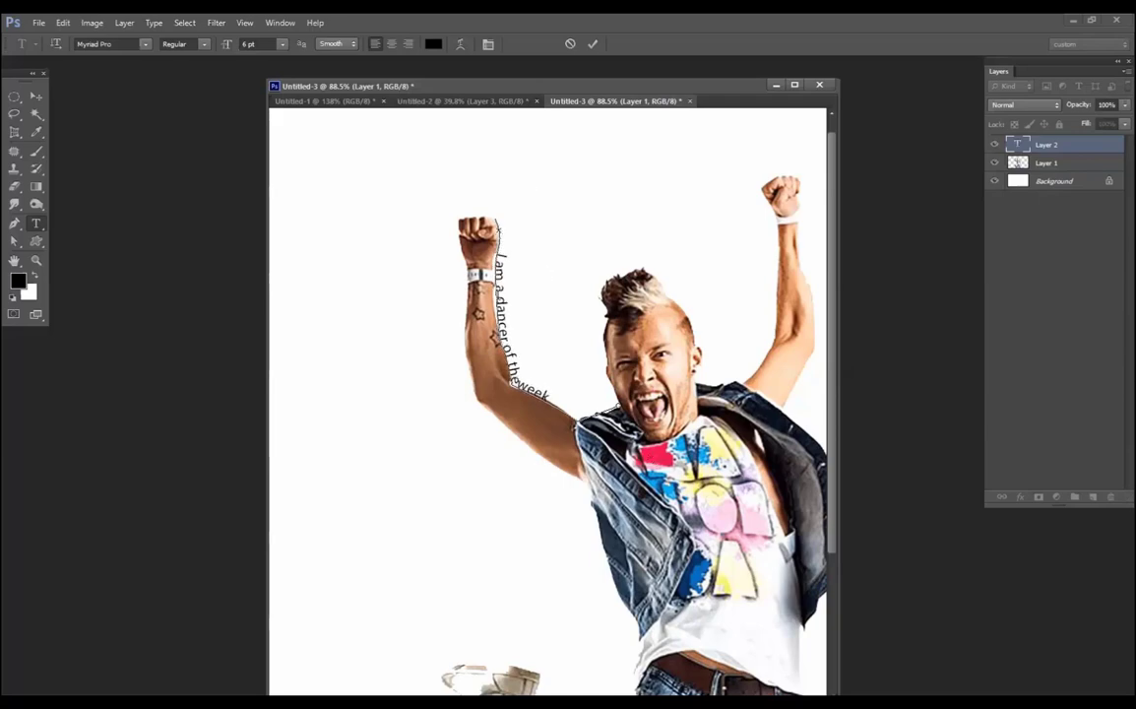
click(35, 97)
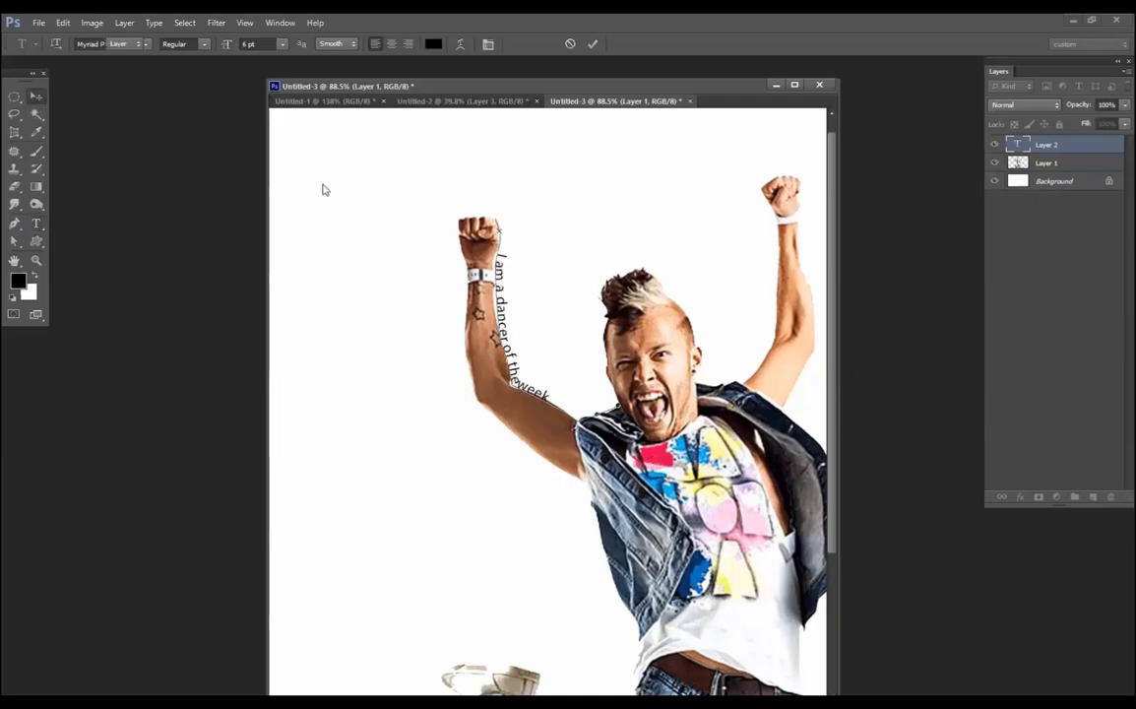
key(ctrl+0)
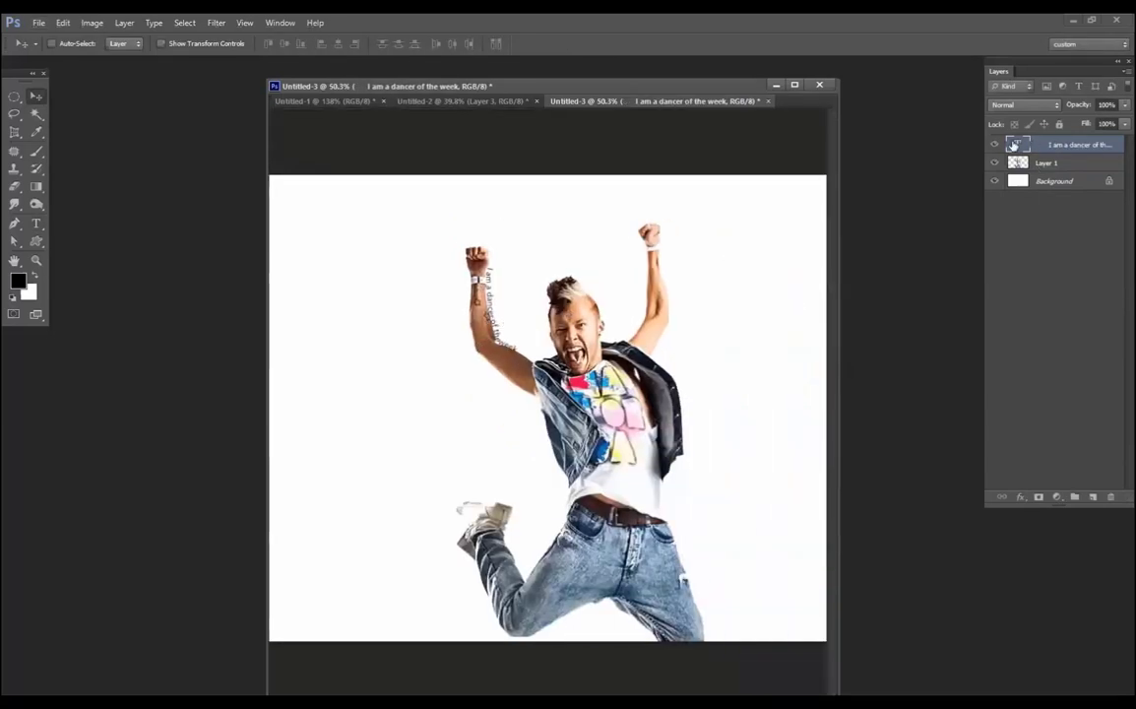
Step: Set the size of the text on the arm path to 9 pt and commit it
double_click(1017, 145)
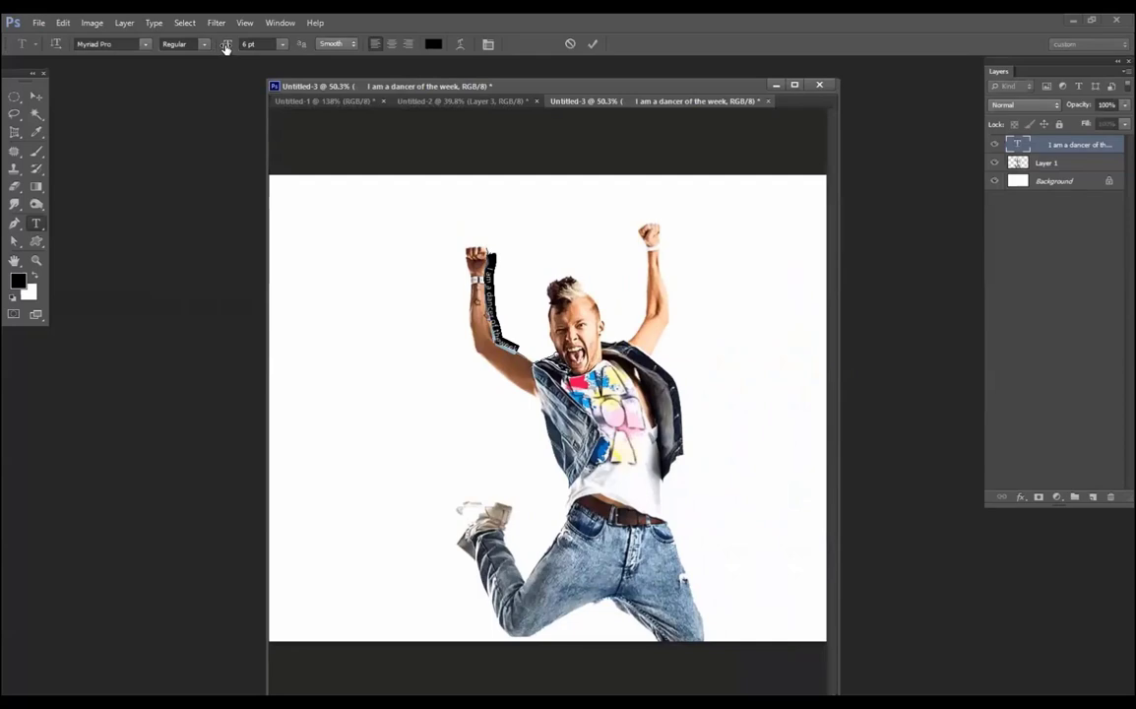
drag(223, 51, 229, 52)
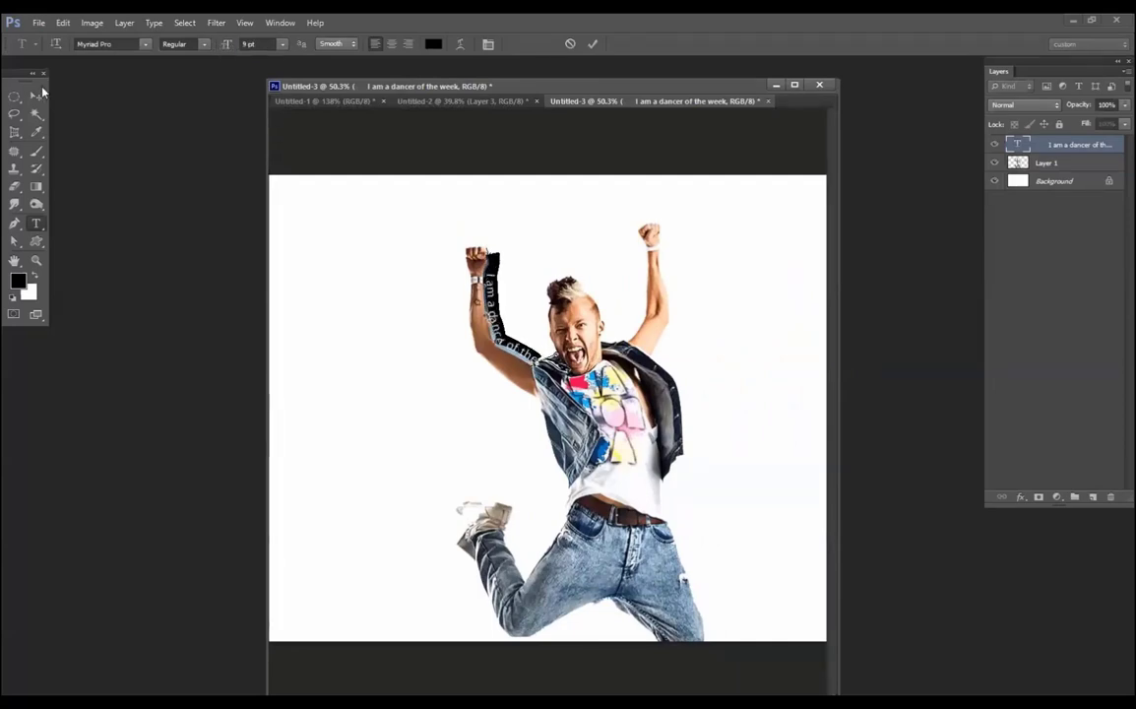
click(36, 96)
Step: Move the curved text off the man's arm into the empty white area beside him
scroll(497, 279, up, 2)
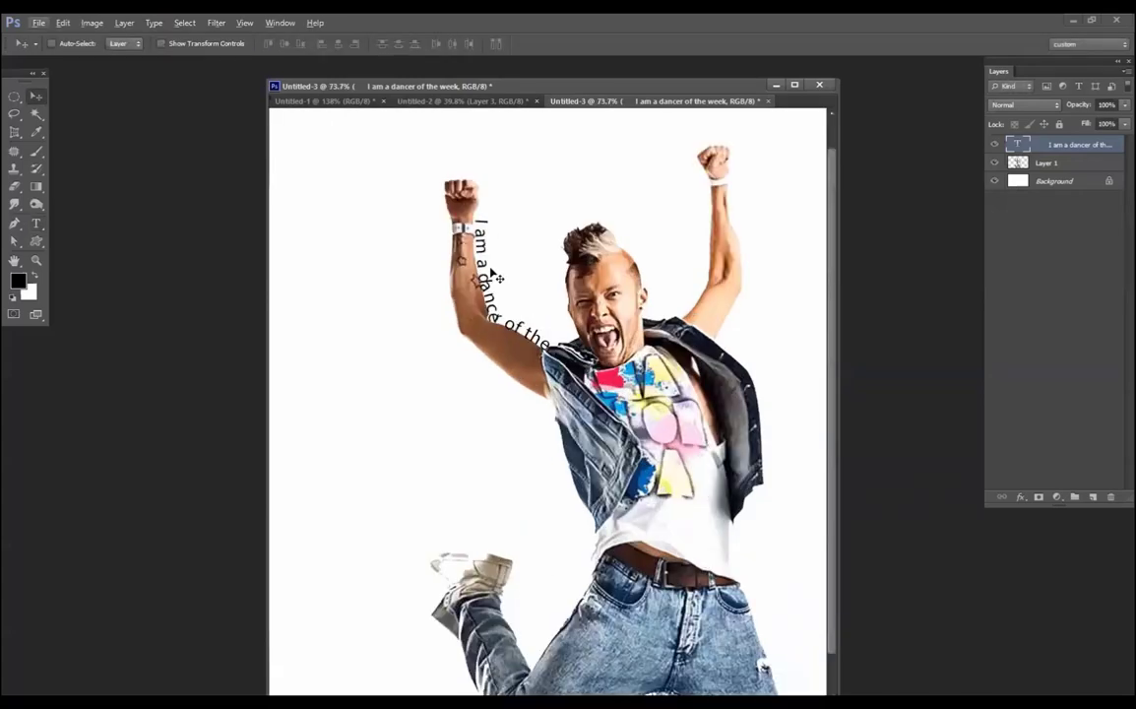
drag(497, 279, 377, 351)
scroll(291, 387, up, 1)
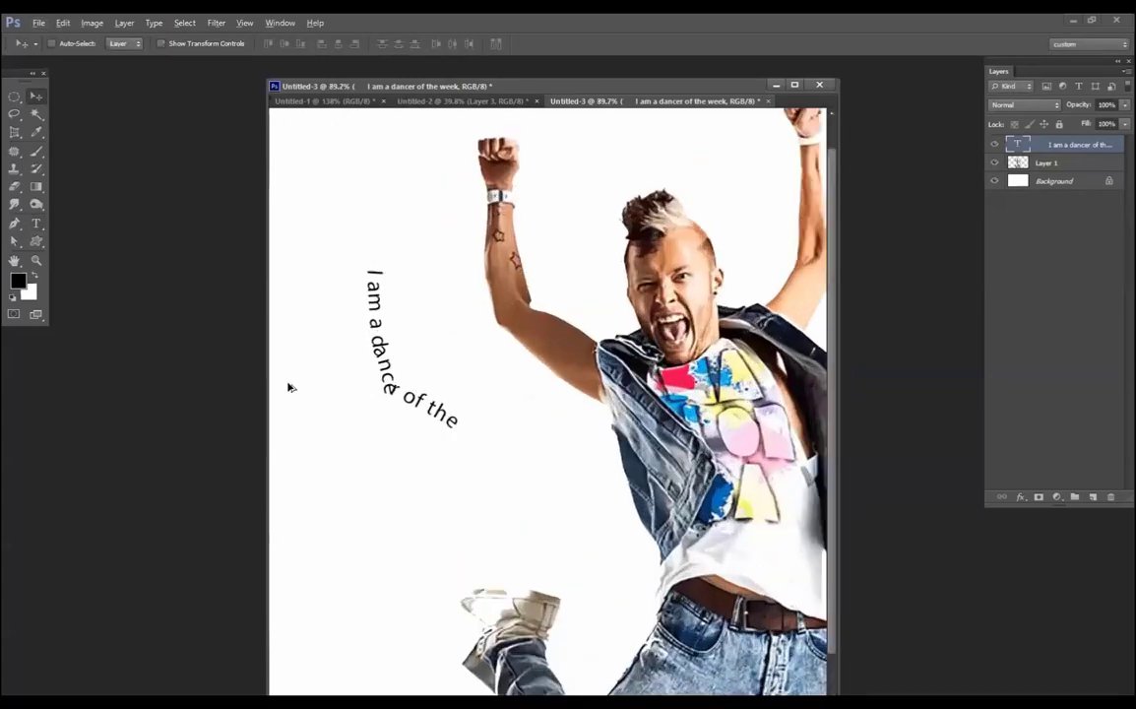
scroll(291, 387, up, 1)
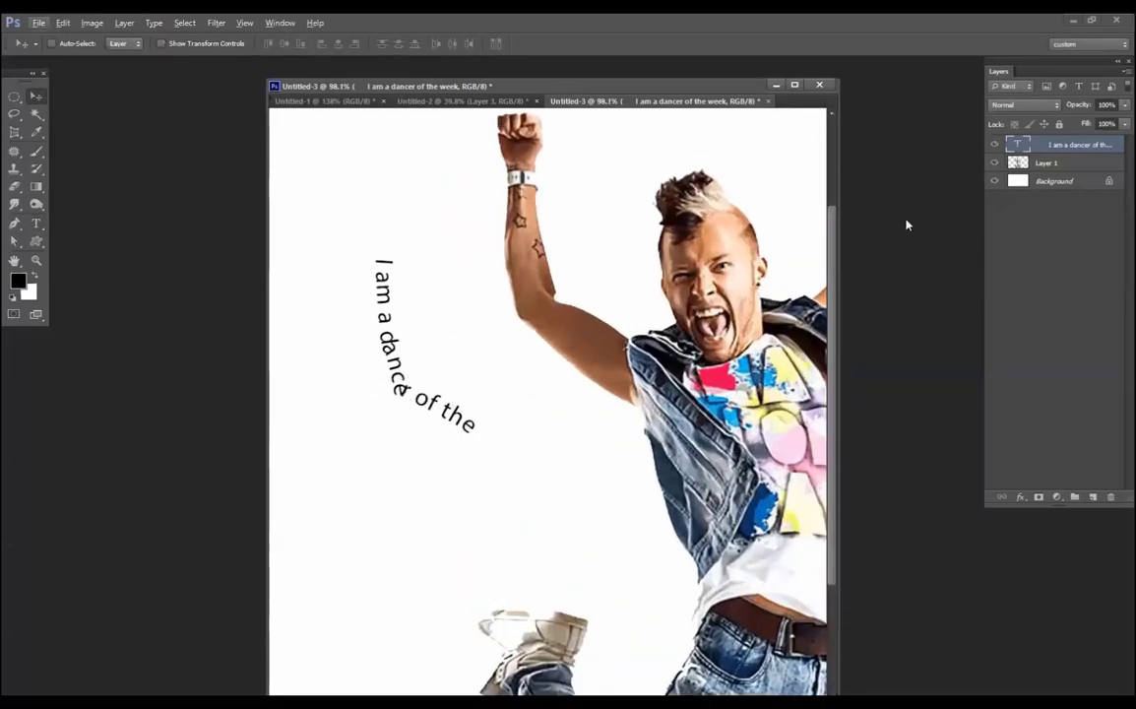
Step: Reshape the text's path with the Direct Selection Tool, adjusting its lower anchor and bend into a smoother curve that fits the whole phrase
click(14, 241)
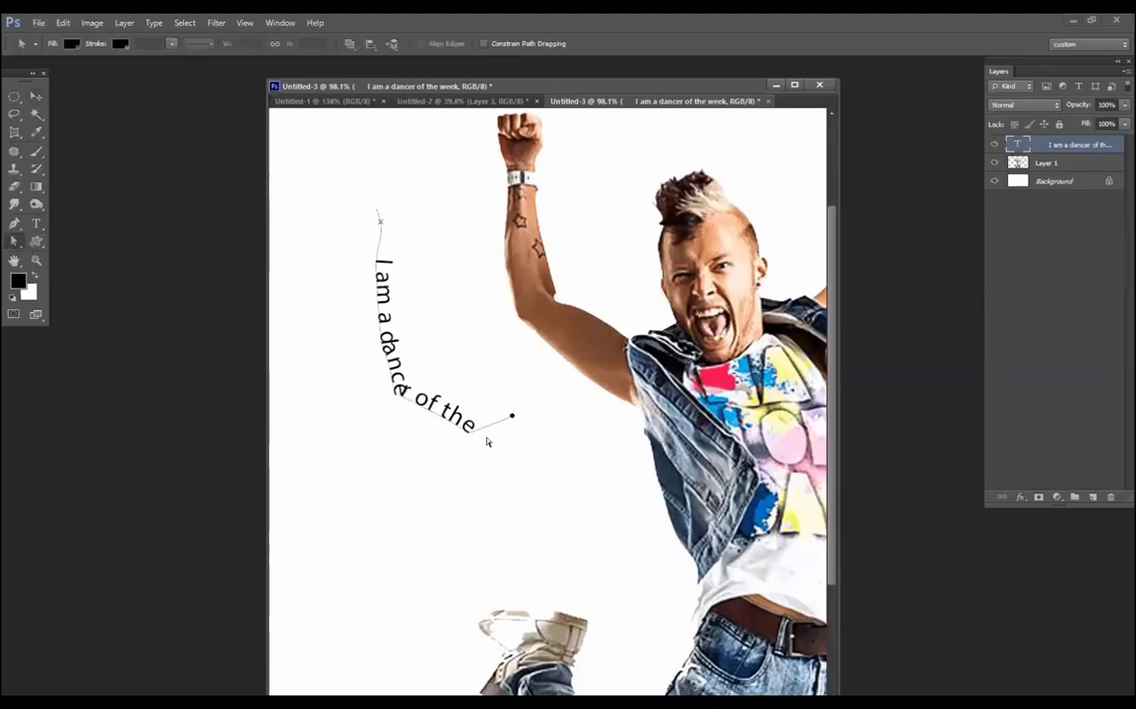
drag(469, 438, 450, 460)
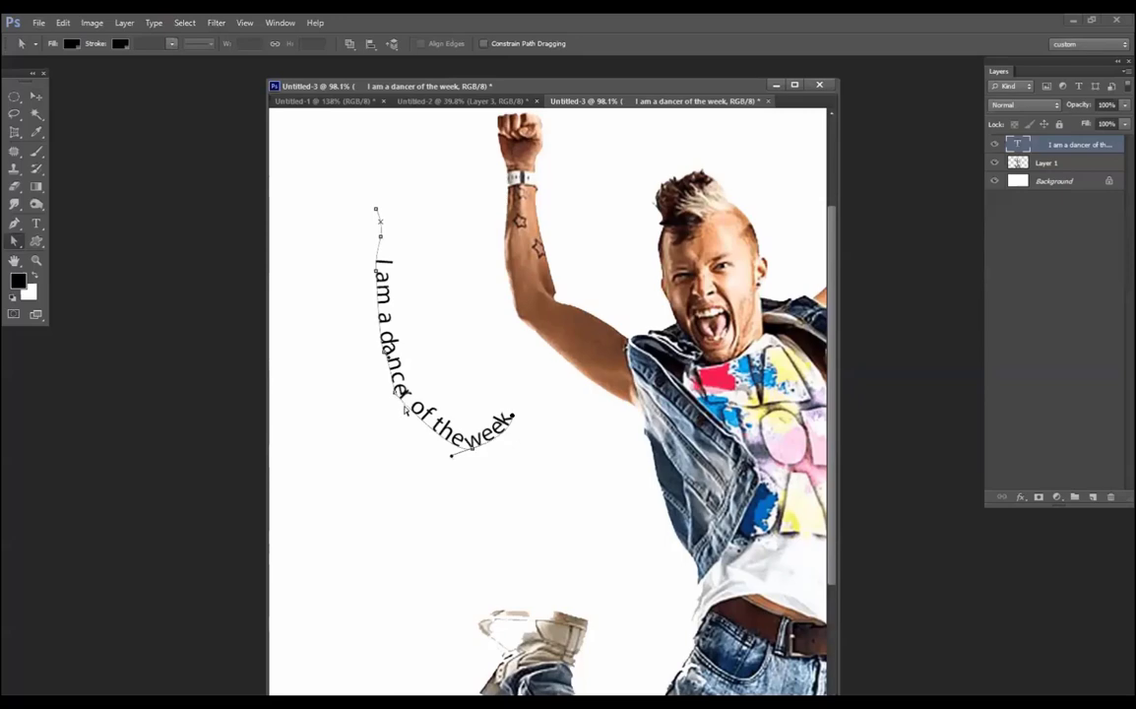
mouse_move(388, 358)
mouse_down()
mouse_move(360, 368)
mouse_move(382, 375)
mouse_up()
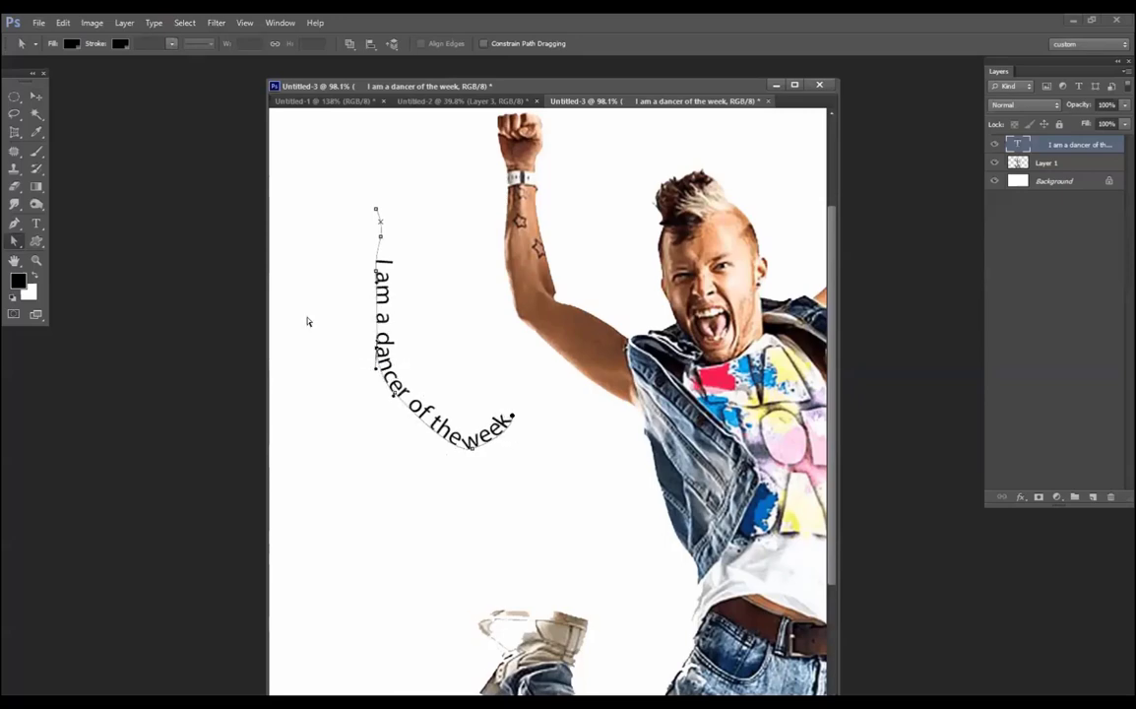
right_click(15, 242)
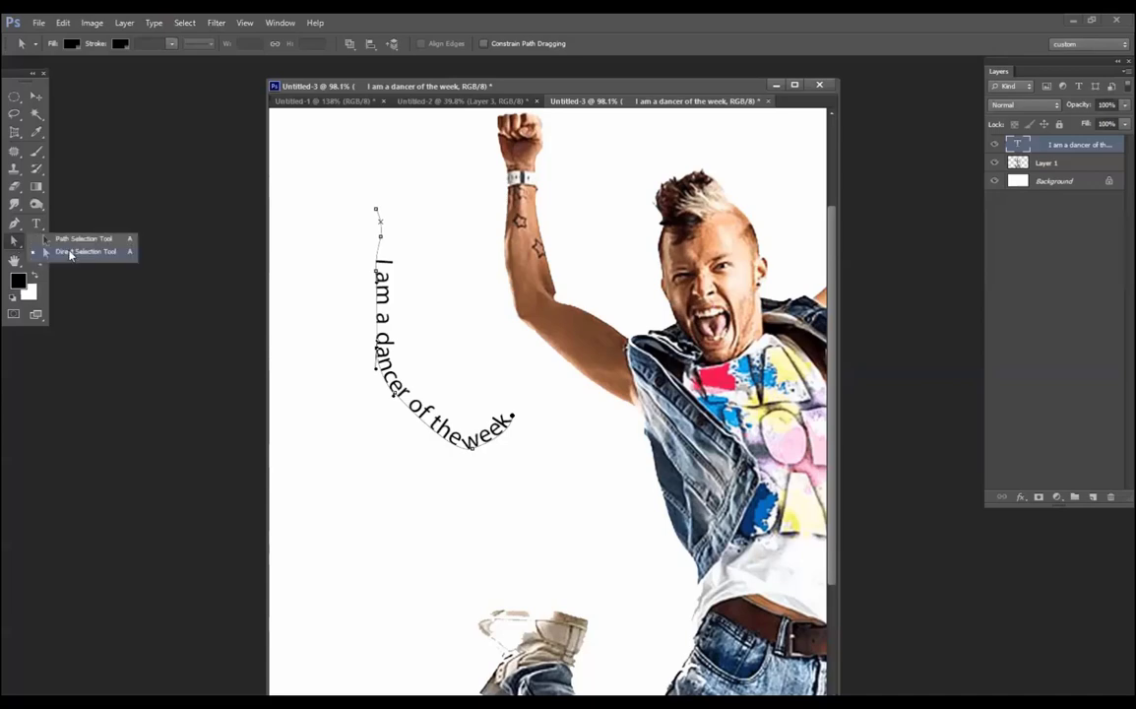
click(70, 252)
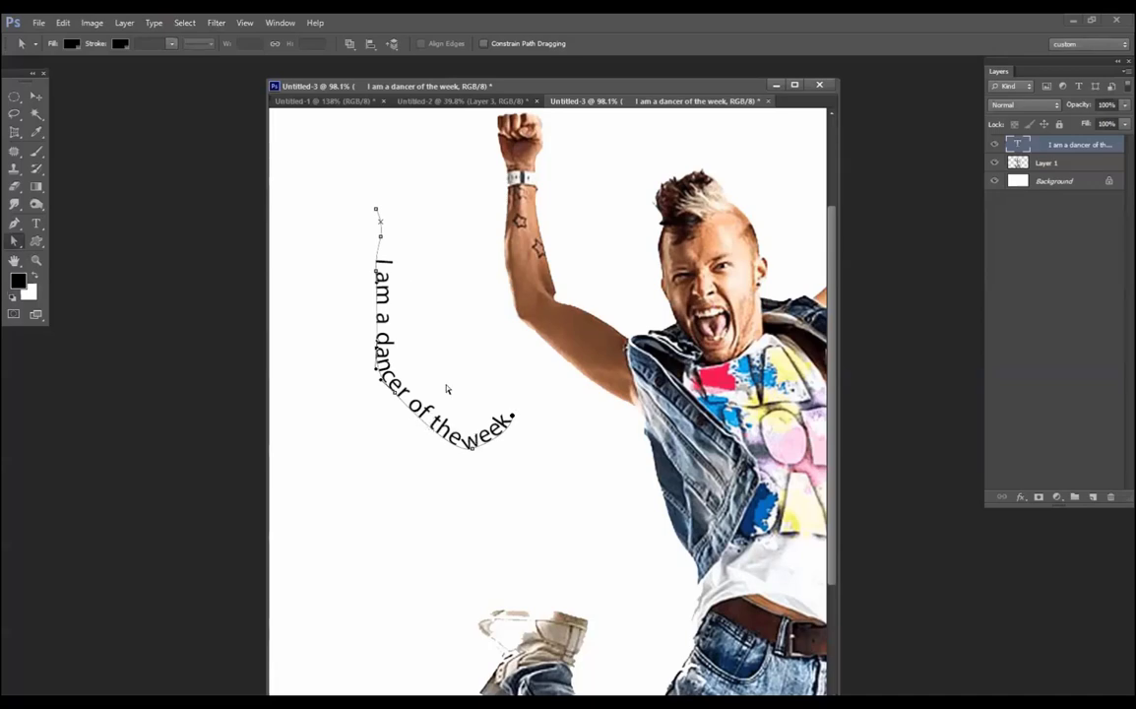
Step: Shift the start of the text back to the beginning of its curved path so the phrase spreads more evenly
scroll(364, 276, up, 2)
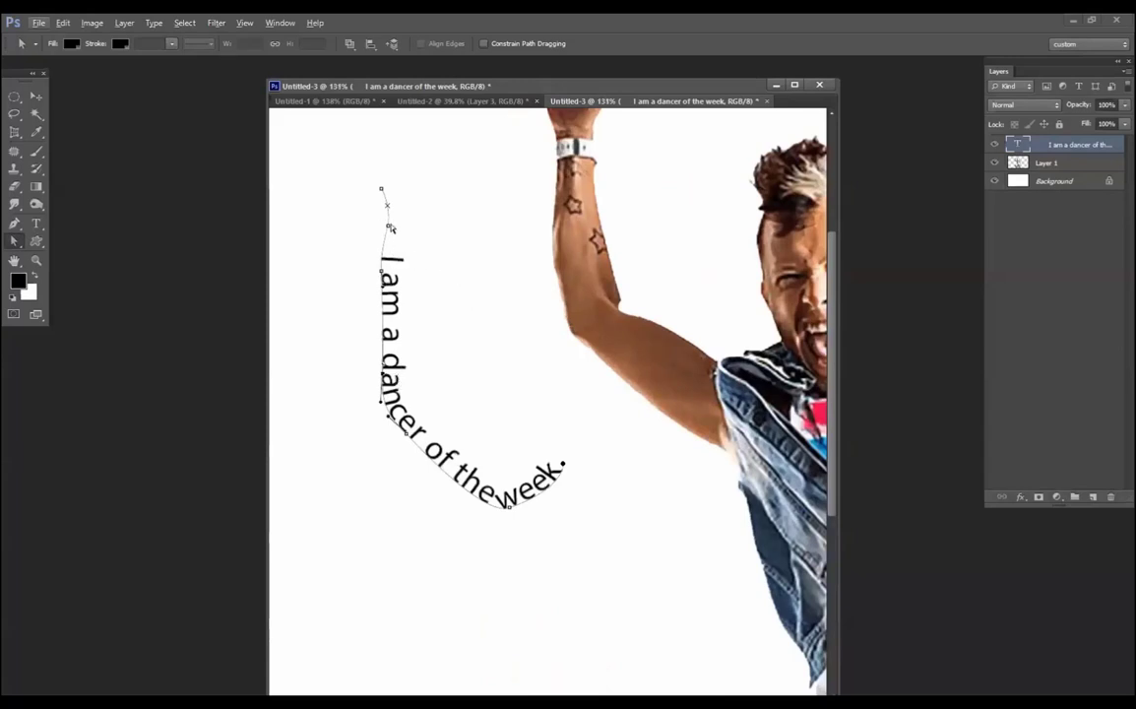
mouse_move(385, 205)
mouse_down()
mouse_move(395, 210)
mouse_move(384, 212)
mouse_up()
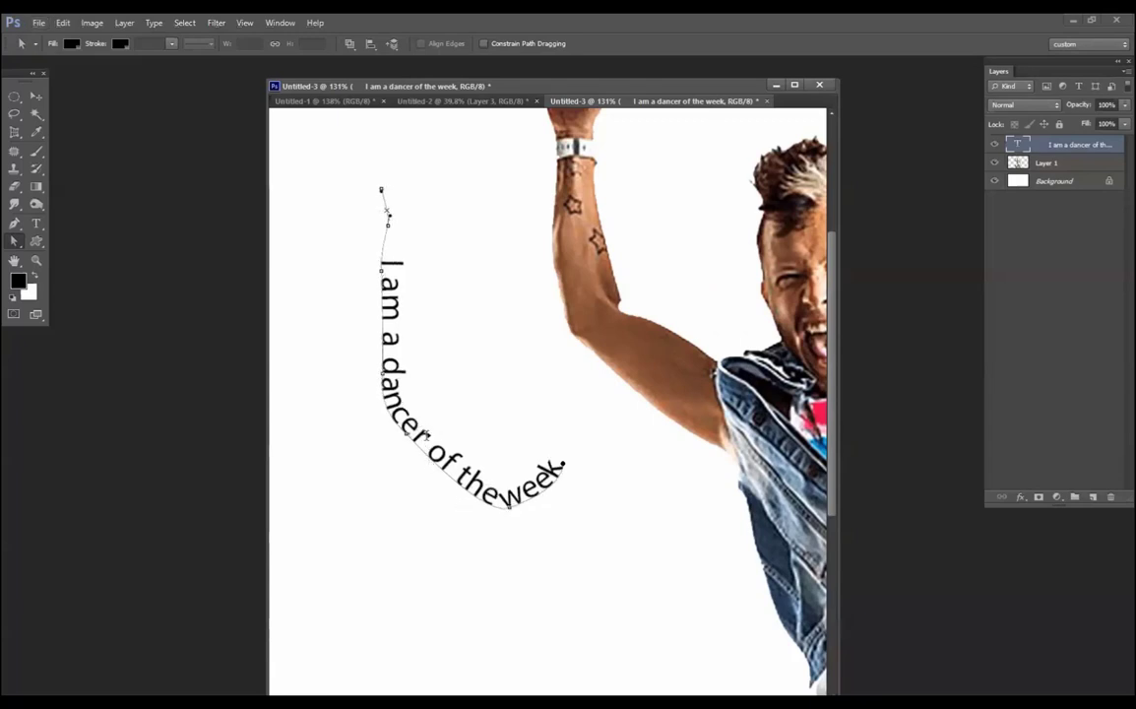
mouse_move(427, 436)
mouse_down()
mouse_move(440, 440)
mouse_move(409, 423)
mouse_move(379, 361)
mouse_move(381, 202)
mouse_move(370, 165)
mouse_up()
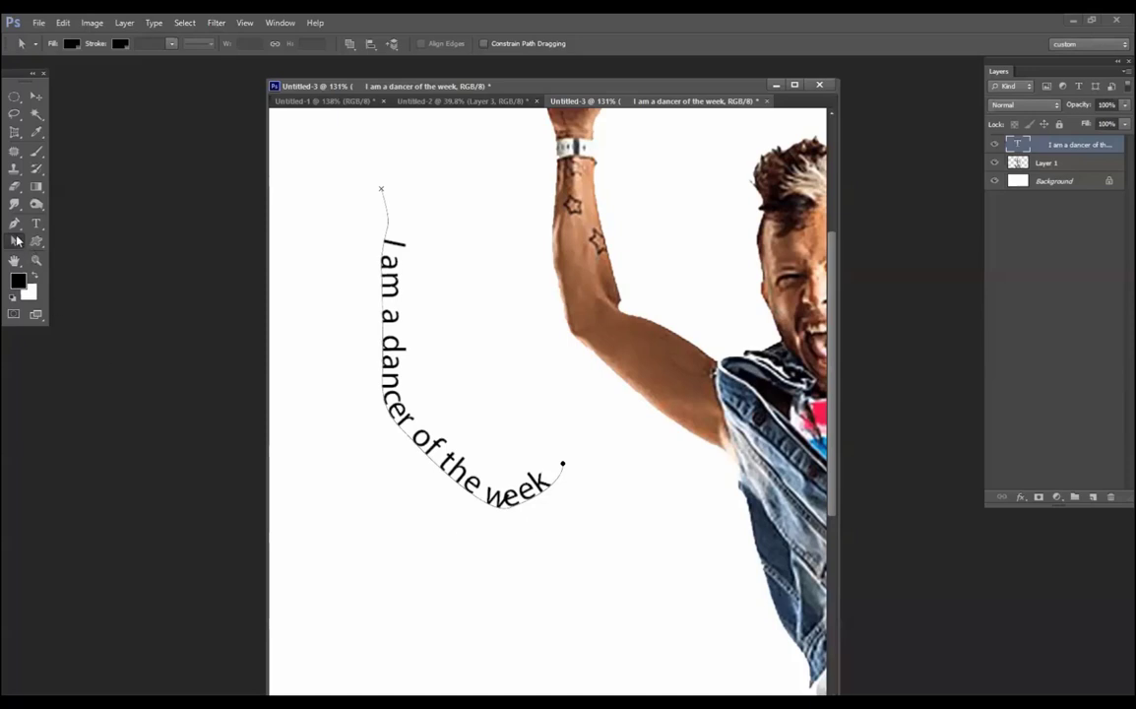
Step: Try to reposition the text along its curved path by adjusting its start and end markers
drag(16, 239, 75, 244)
click(74, 244)
click(422, 445)
key(ctrl+z)
click(561, 476)
drag(507, 499, 402, 122)
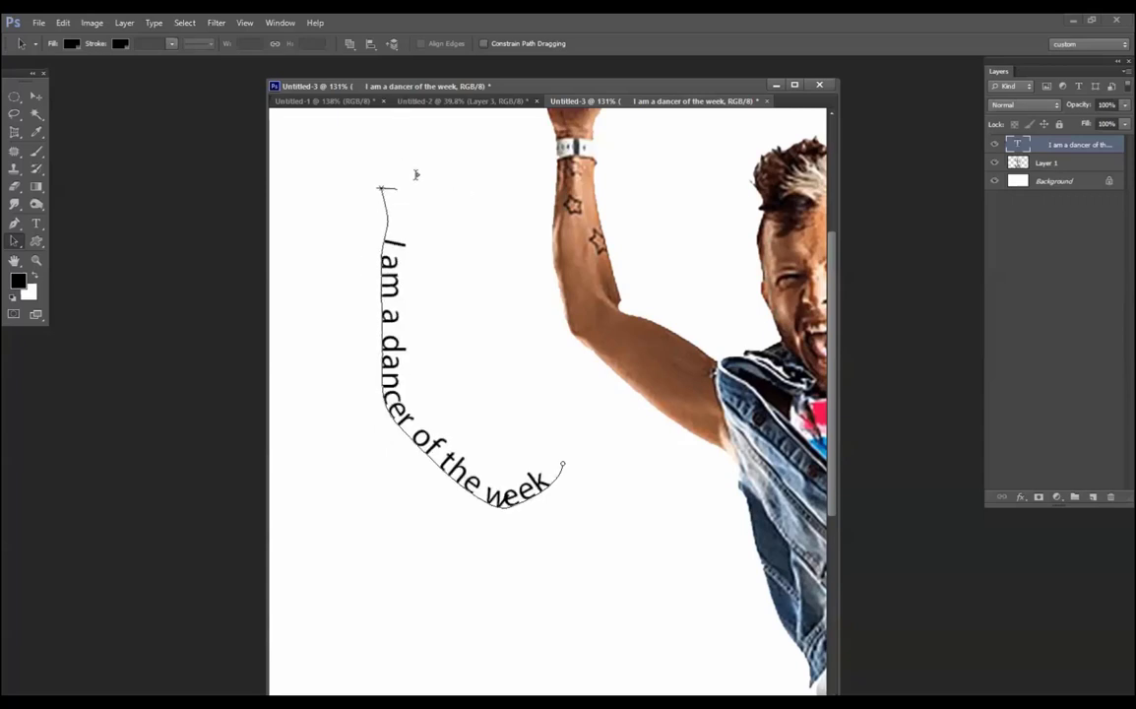
drag(446, 326, 378, 190)
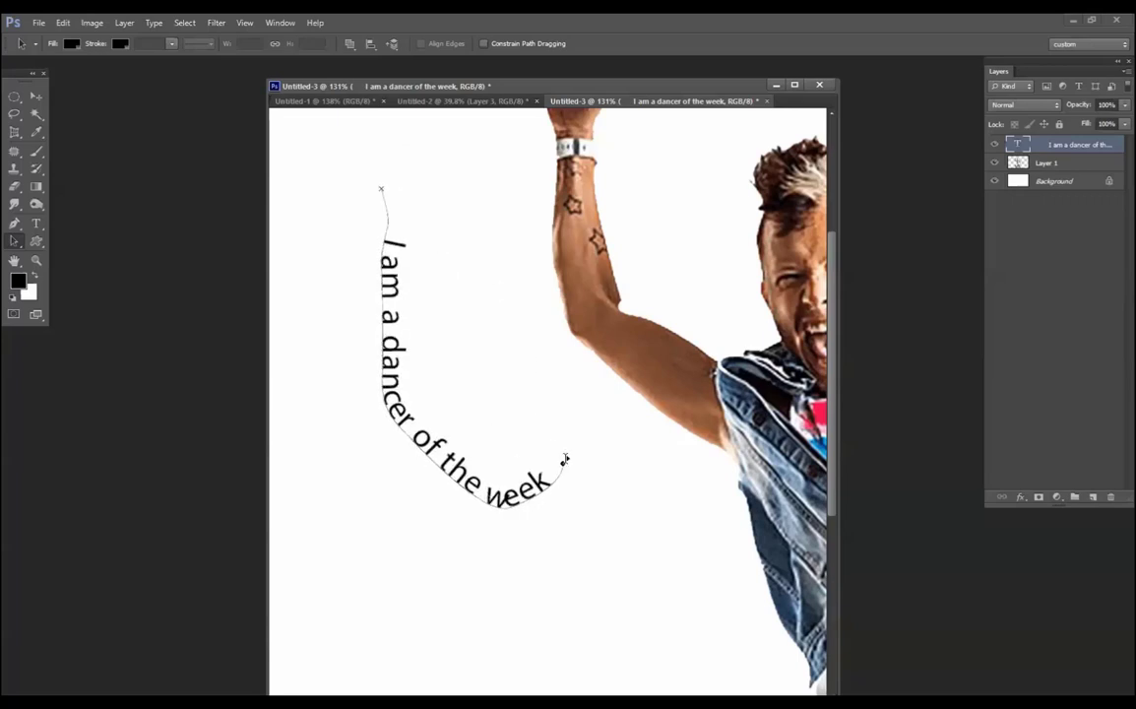
Step: Move the curved text with the Move Tool so it follows the inner contour of the man's raised arm beside his face
click(36, 95)
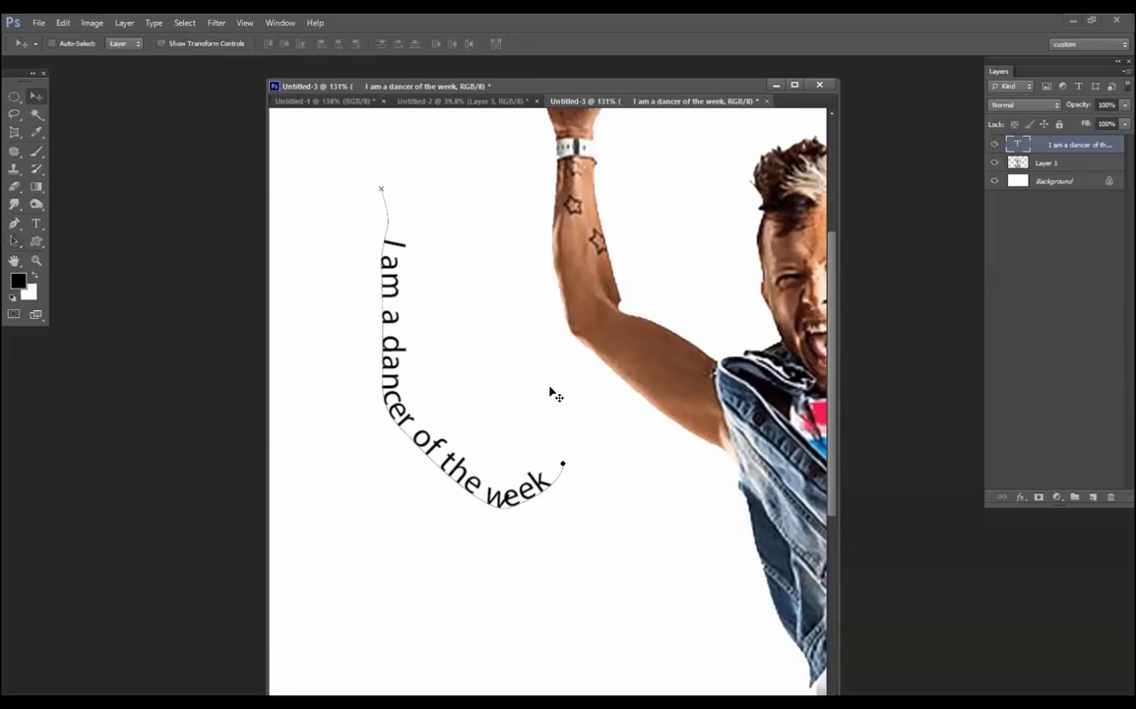
scroll(581, 526, down, 3)
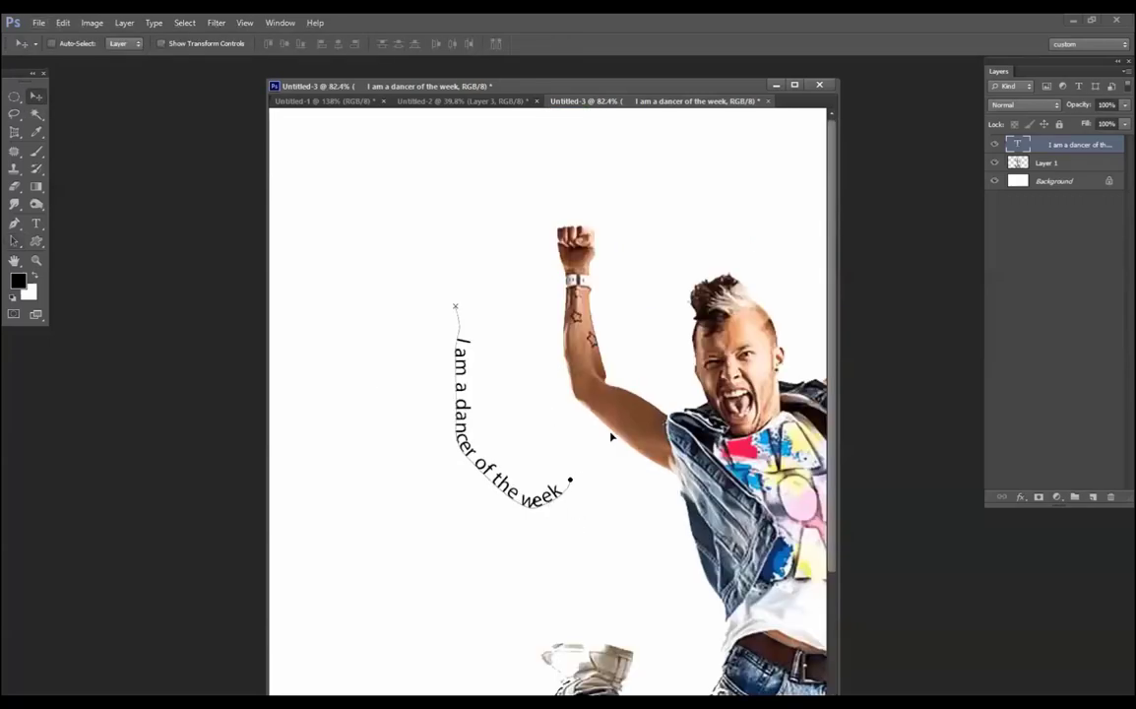
drag(556, 491, 701, 393)
key(ctrl+t)
drag(748, 433, 783, 455)
key(Return)
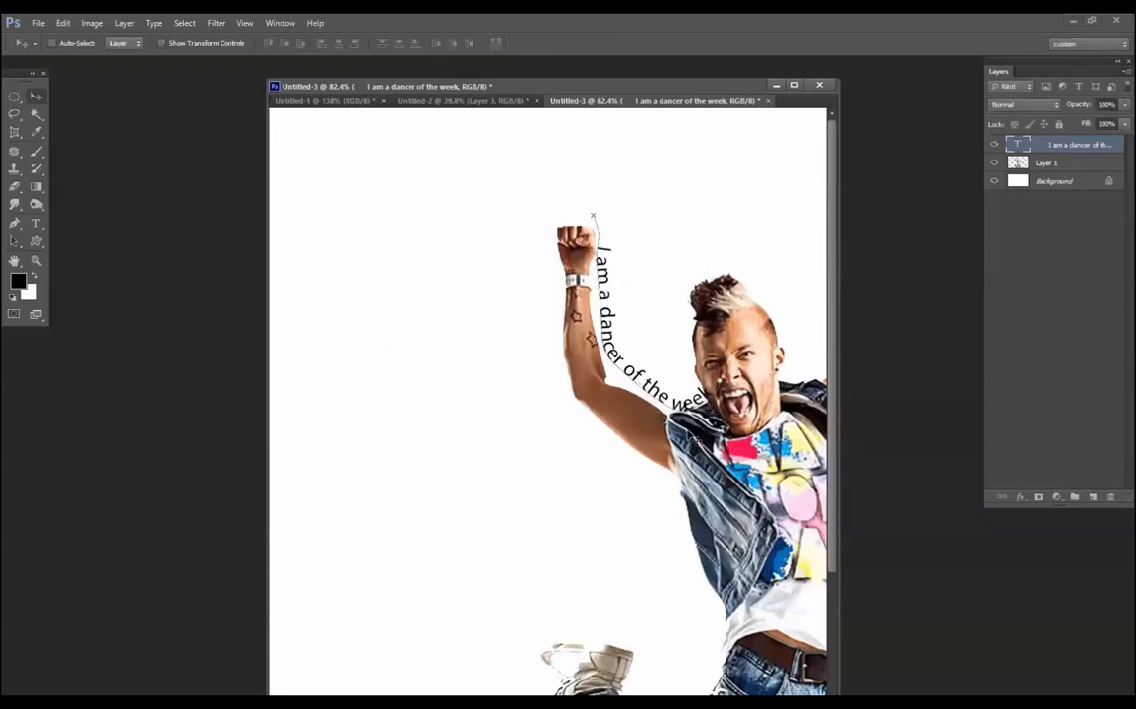
drag(665, 400, 692, 413)
Step: Switch to the Elliptical Marquee Tool and make the curved text layer active again after selecting the man's layer
key(ctrl+0)
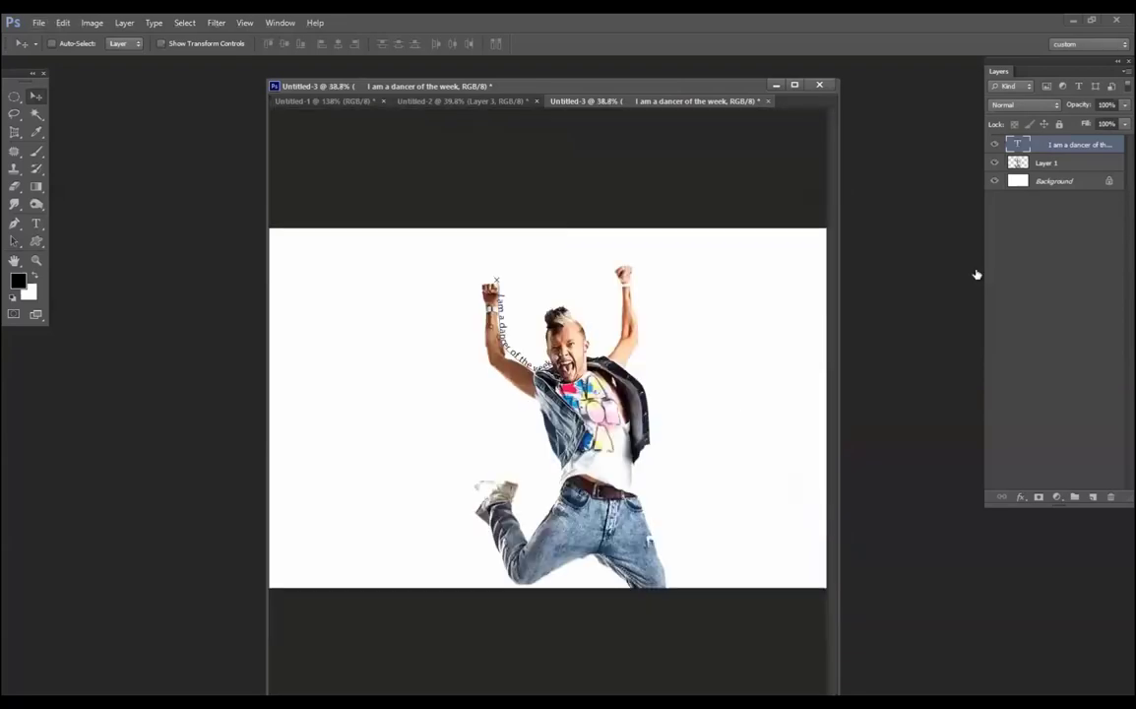
ctrl+click(666, 486)
scroll(704, 433, up, 2)
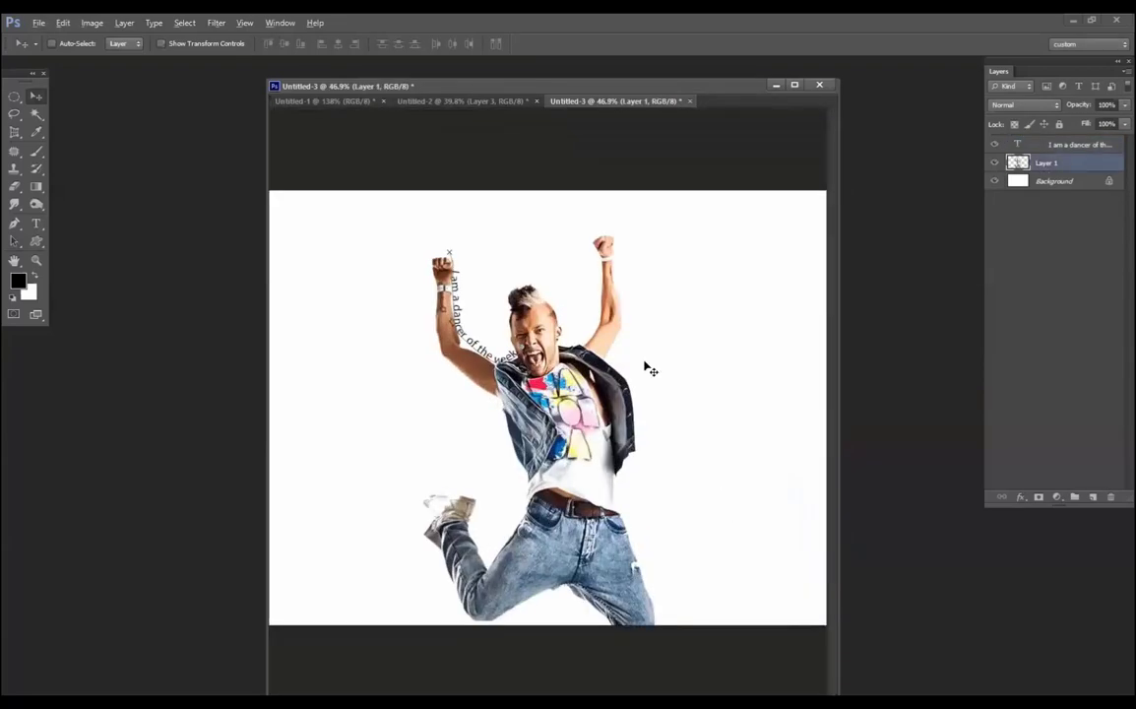
click(16, 98)
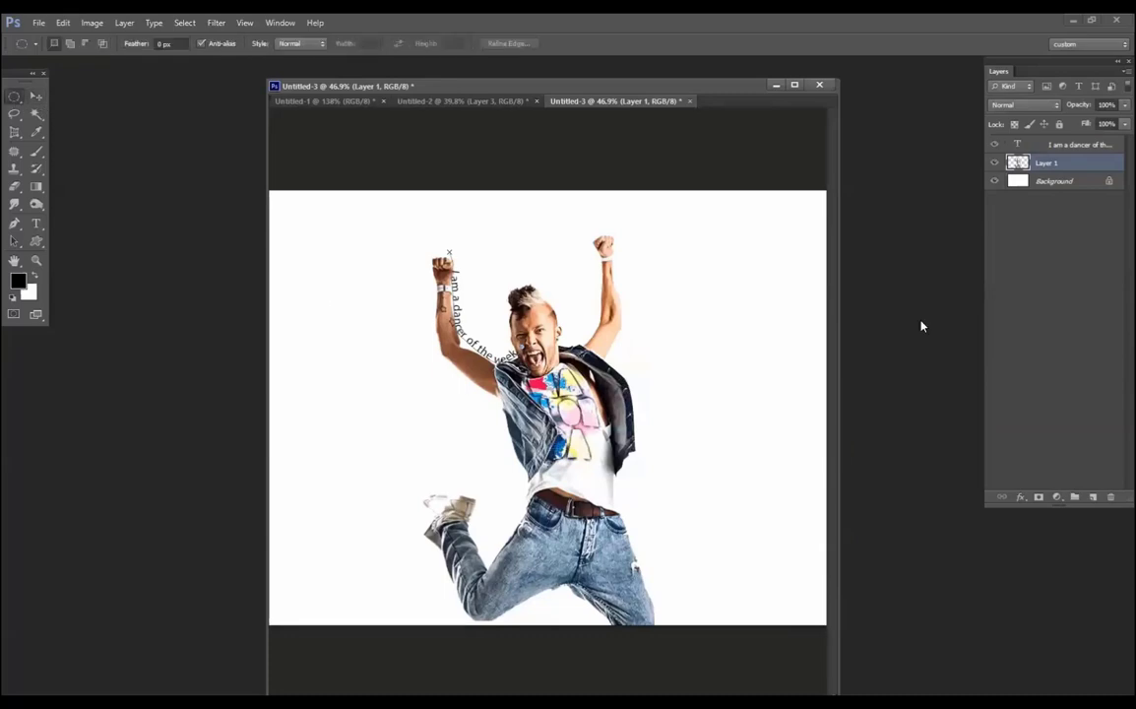
click(1059, 146)
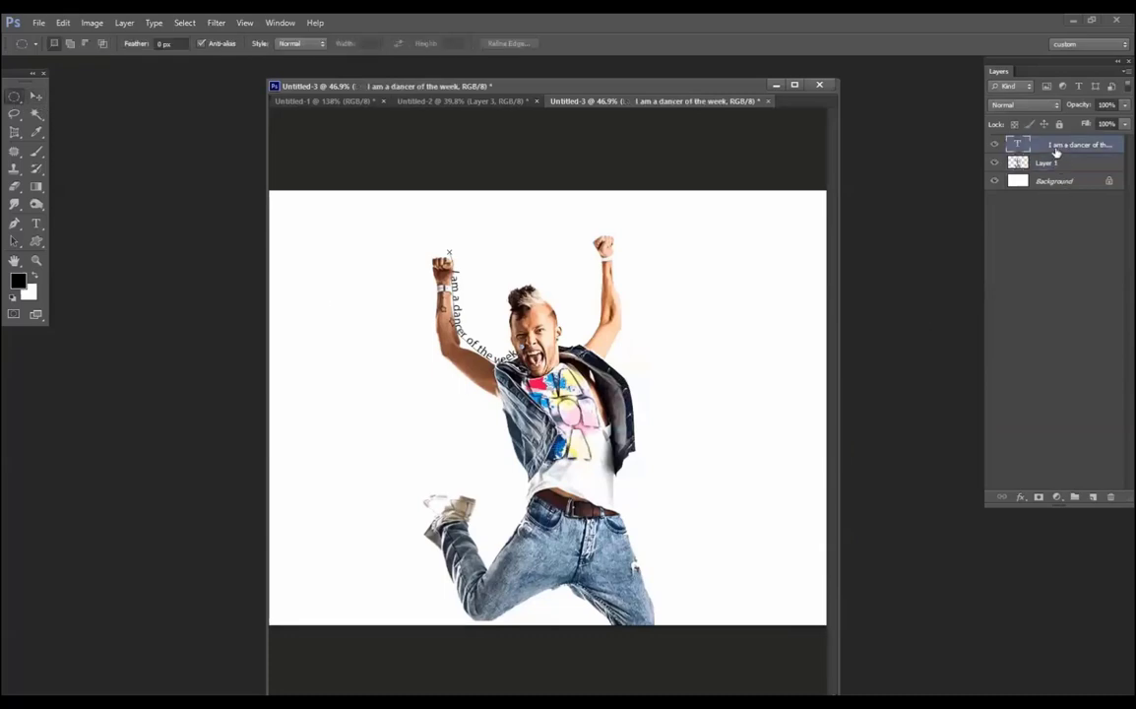